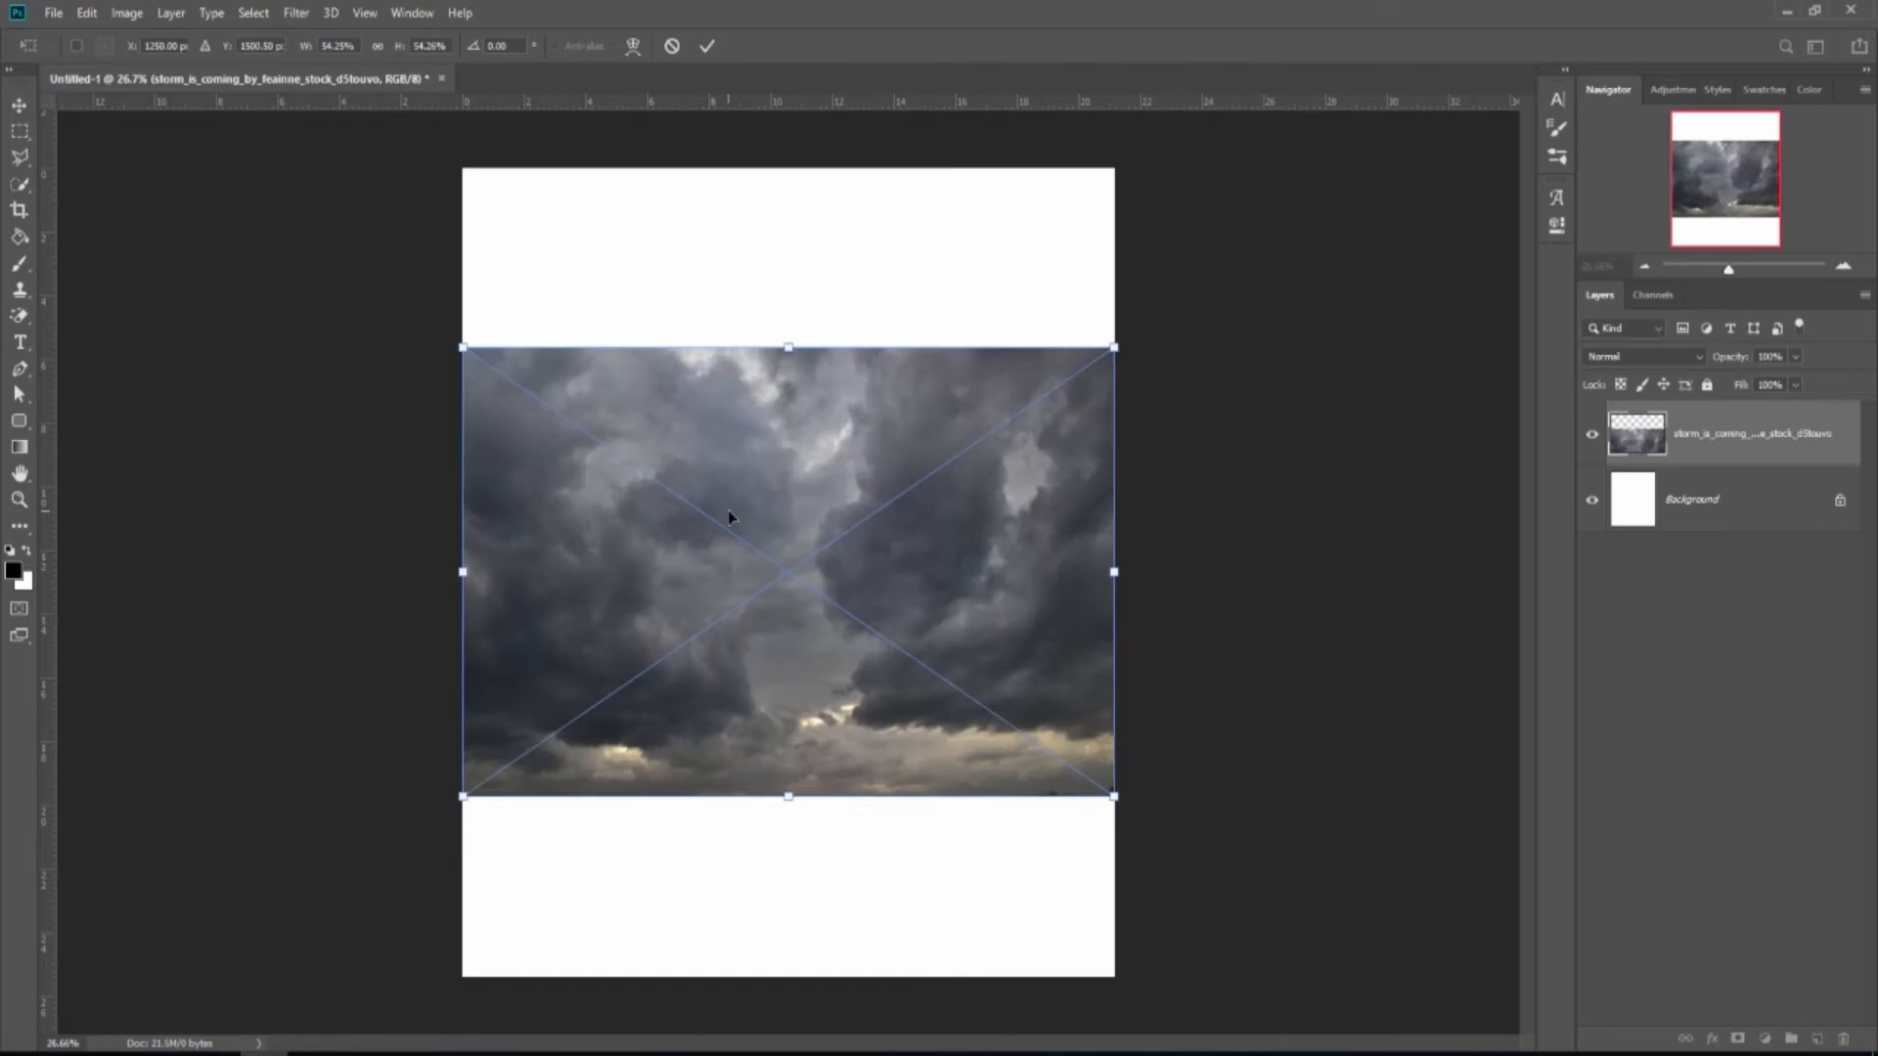
Scale and shift the storm-cloud layer past all canvas edges and commit the transform.
scroll(727, 511, "down", 3)
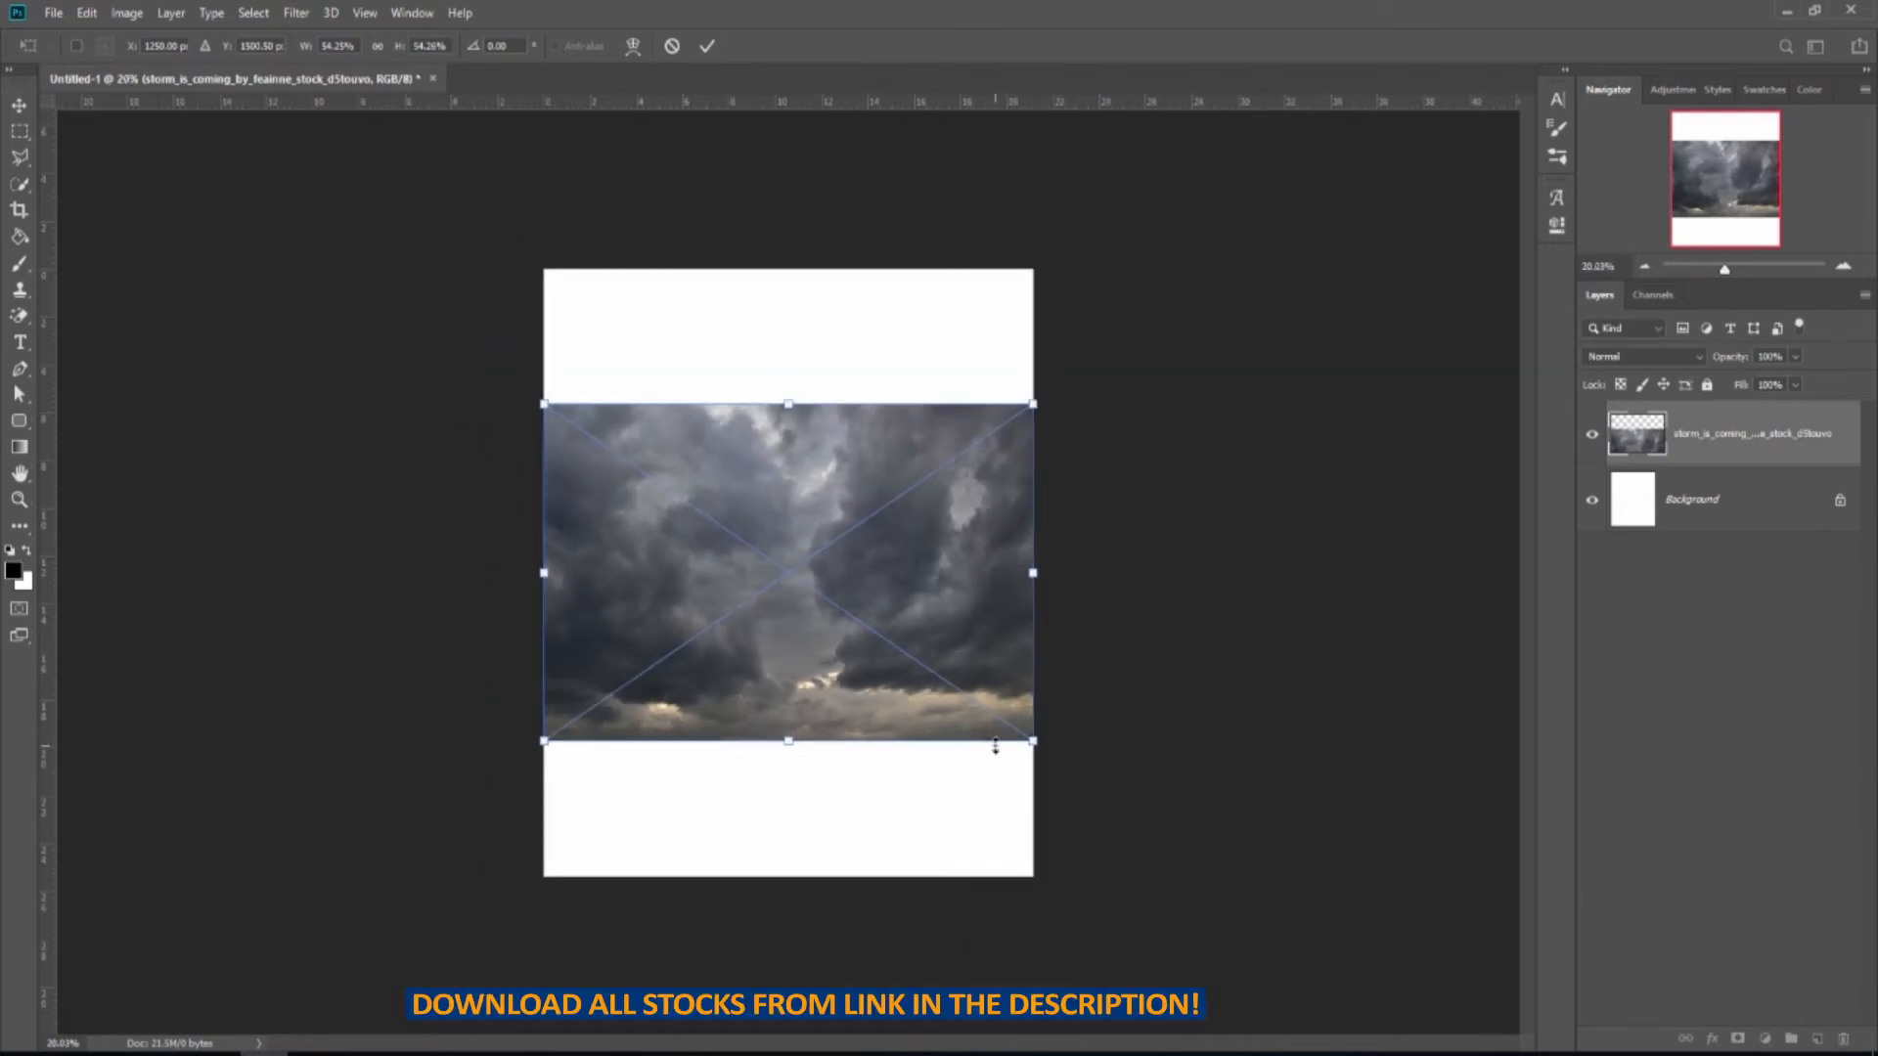
left_click_drag(1030, 741, 1288, 916)
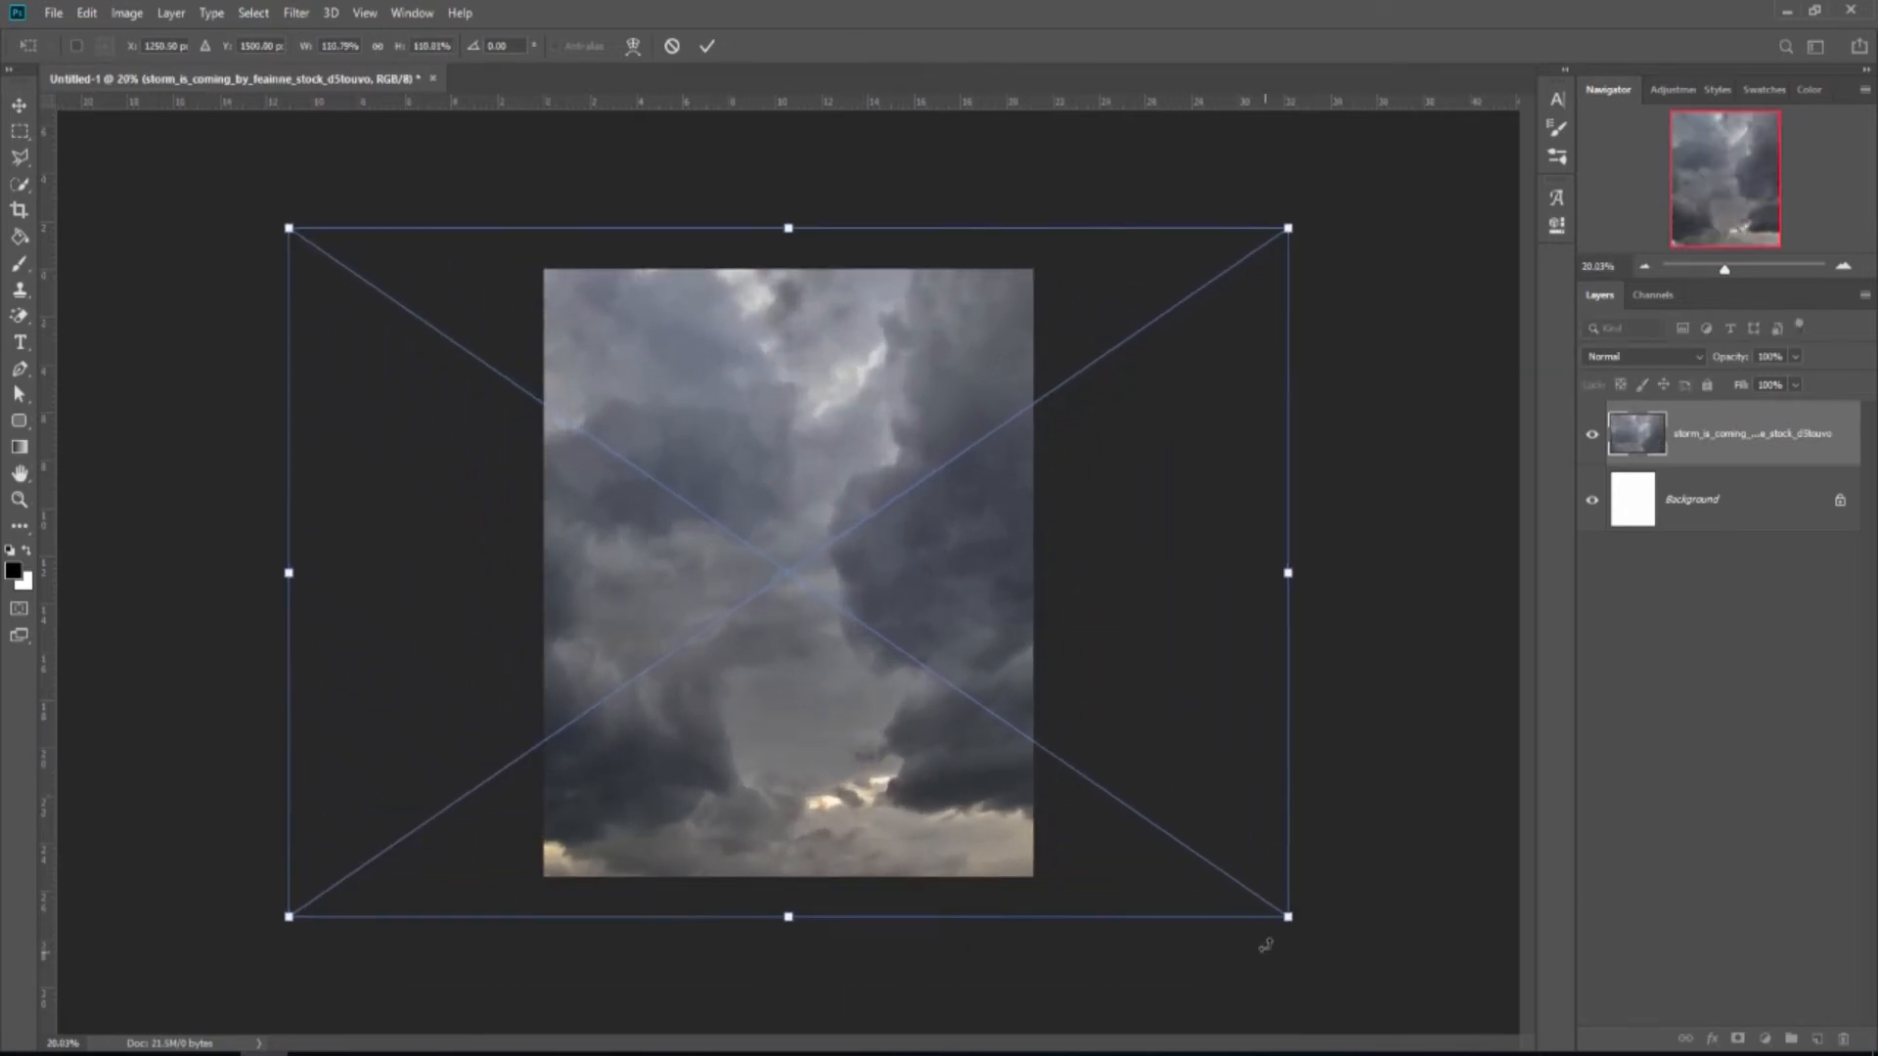
left_click_drag(957, 598, 1201, 607)
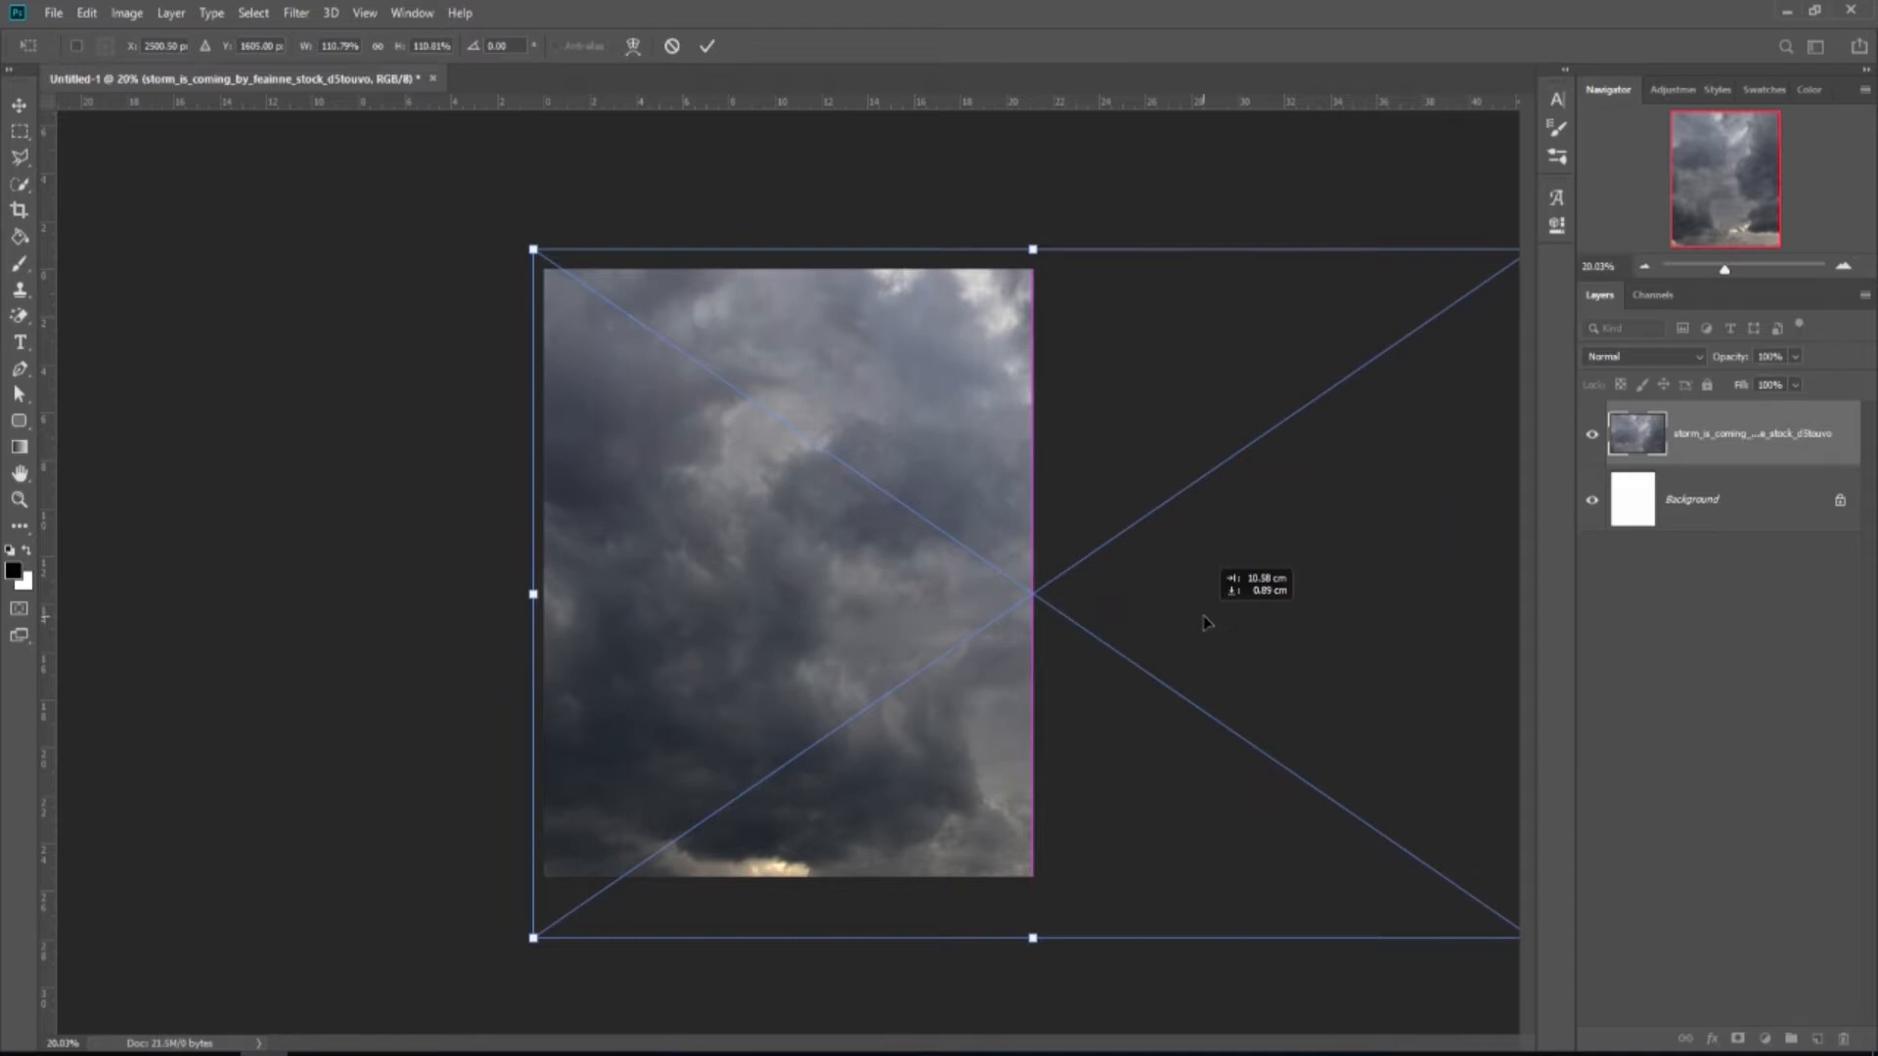
scroll(1095, 647, "down", 1)
scroll(1096, 648, "down", 1)
left_click_drag(1403, 873, 1463, 914)
left_click_drag(1463, 302, 1498, 282)
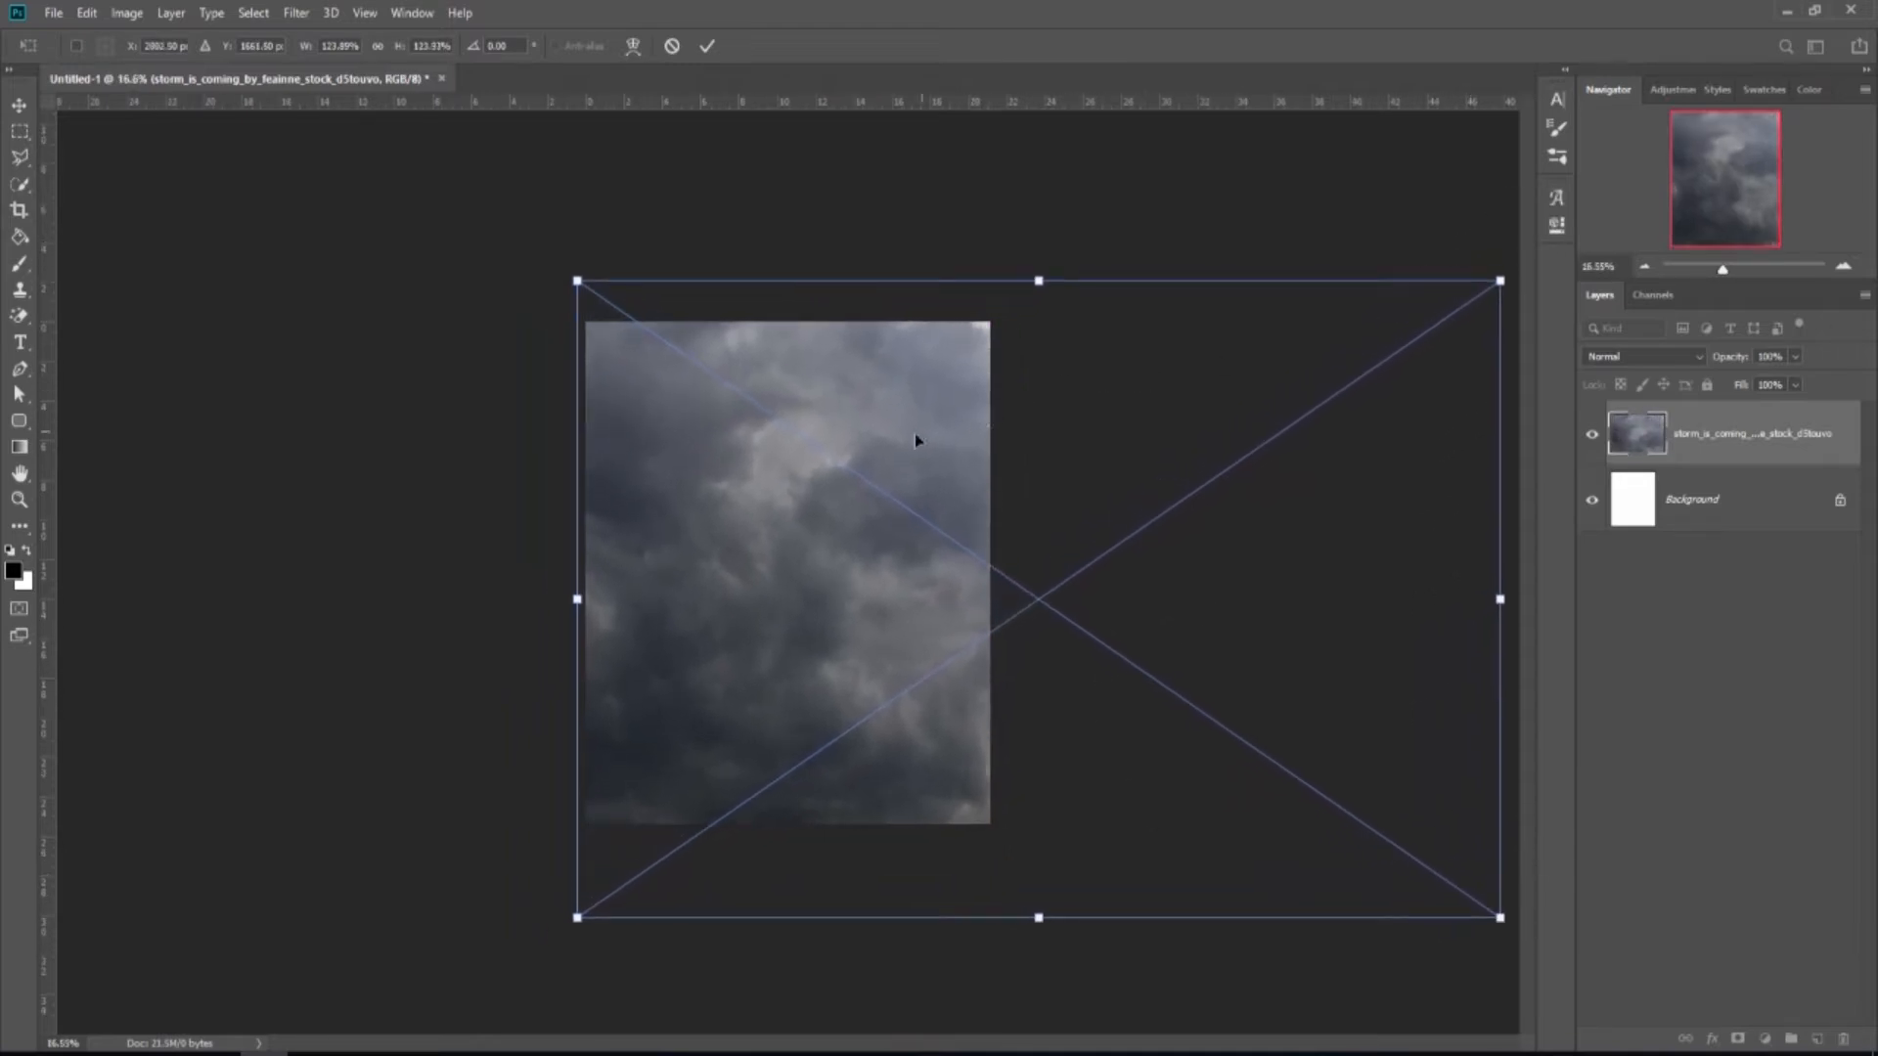
left_click(707, 46)
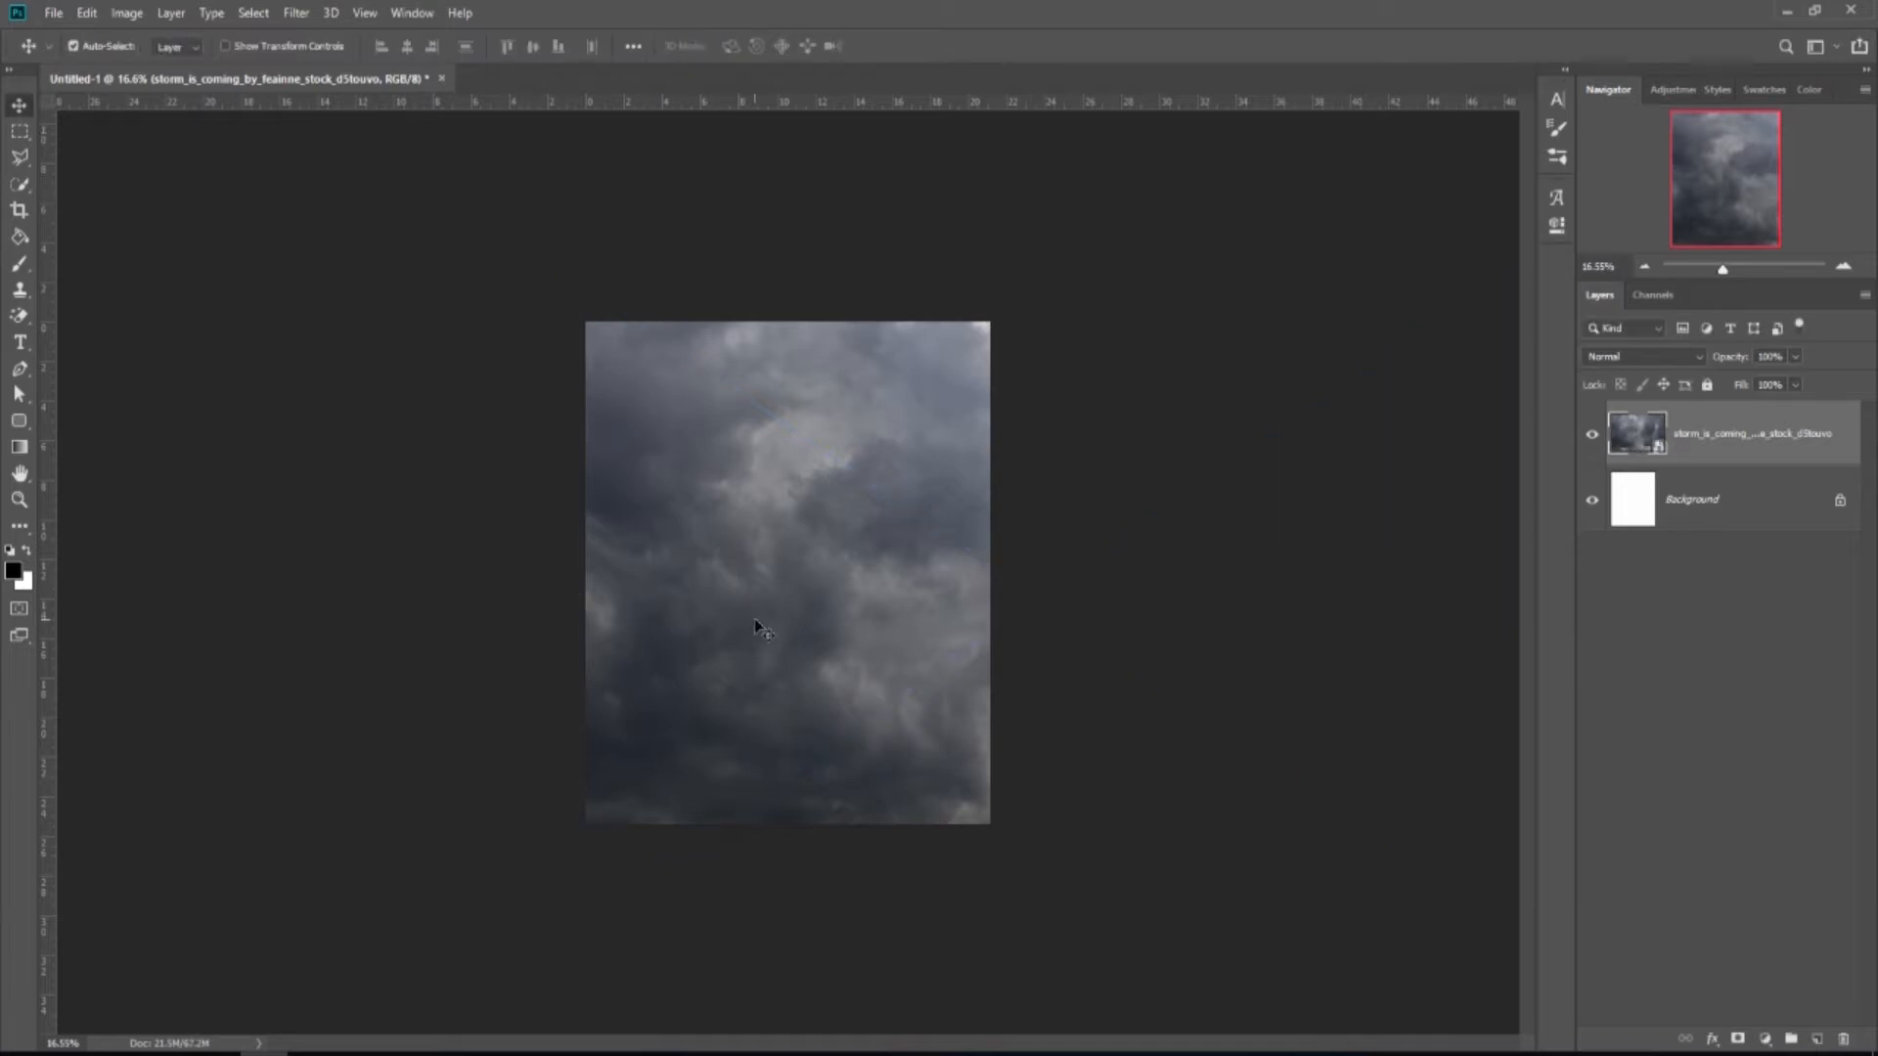
key("ctrl+plus")
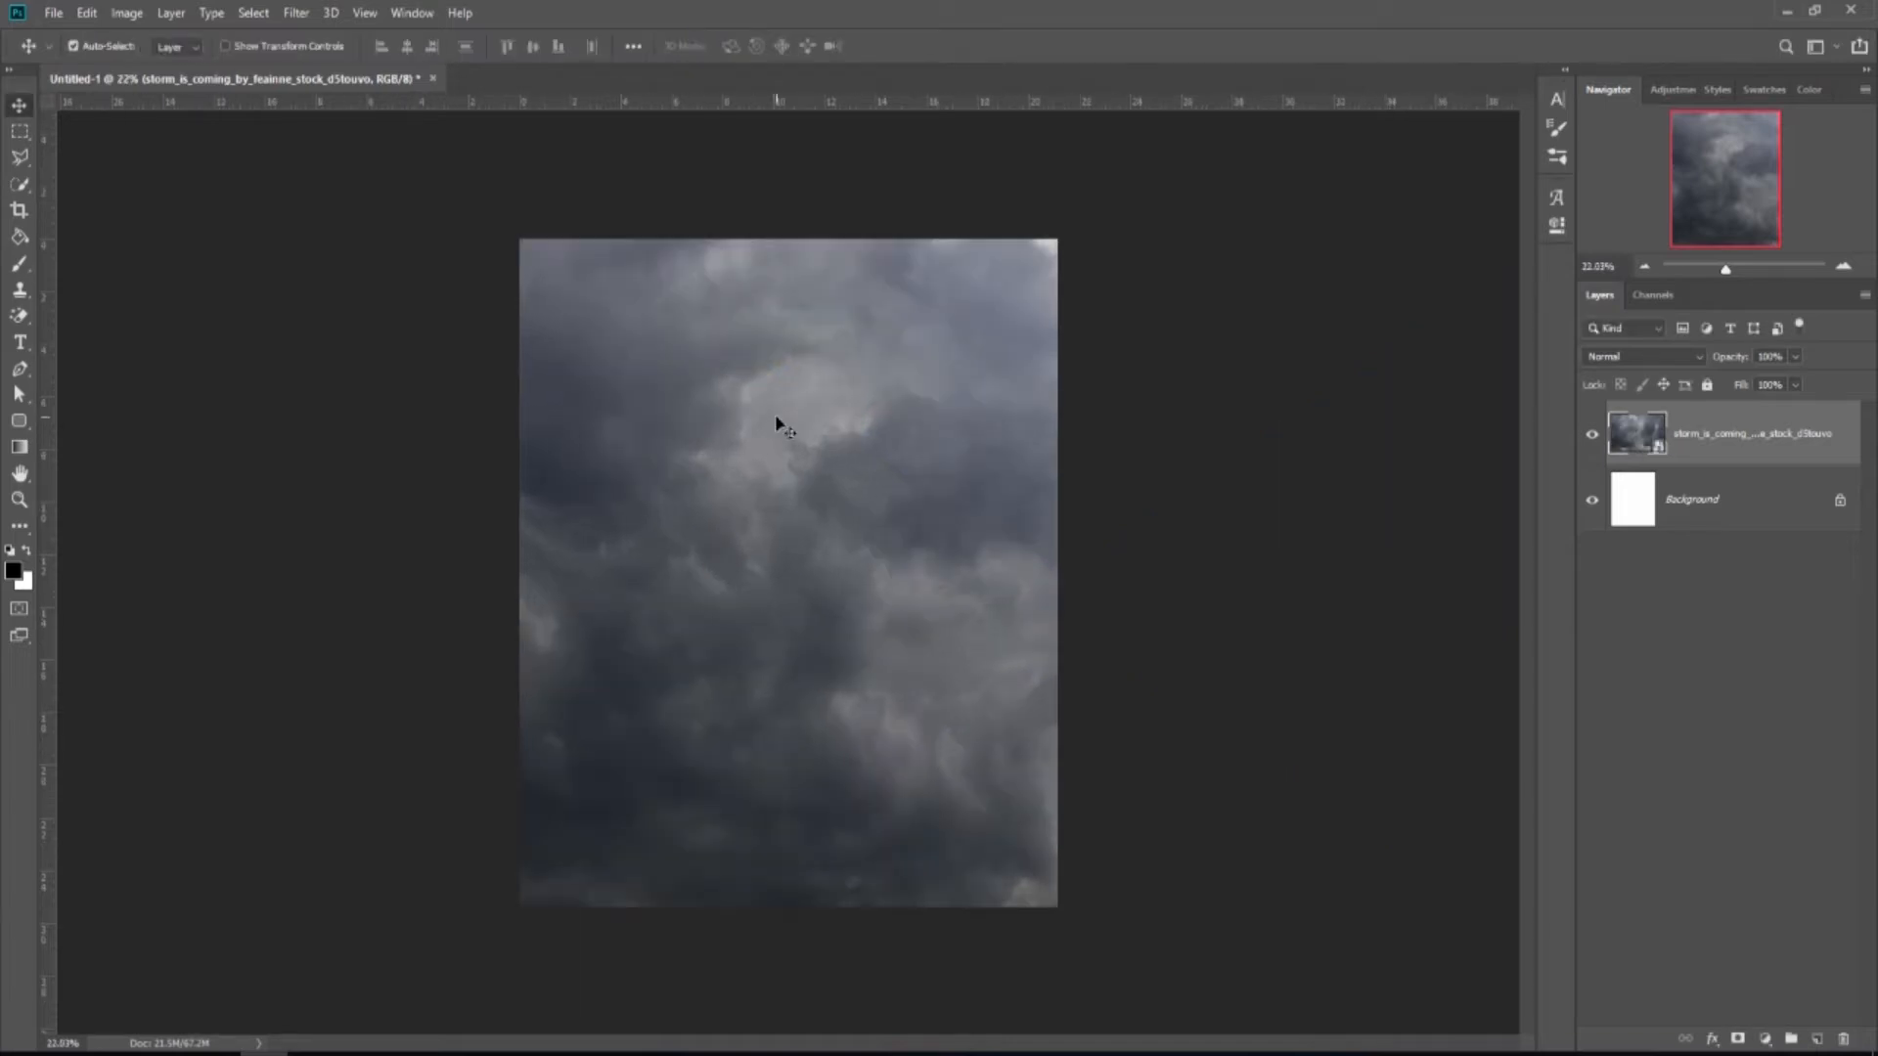
Drop the cosmos7_0010 planet image into the document as a new layer.
left_click(120, 1049)
left_click_drag(247, 324, 760, 605)
left_click_drag(783, 509, 781, 507)
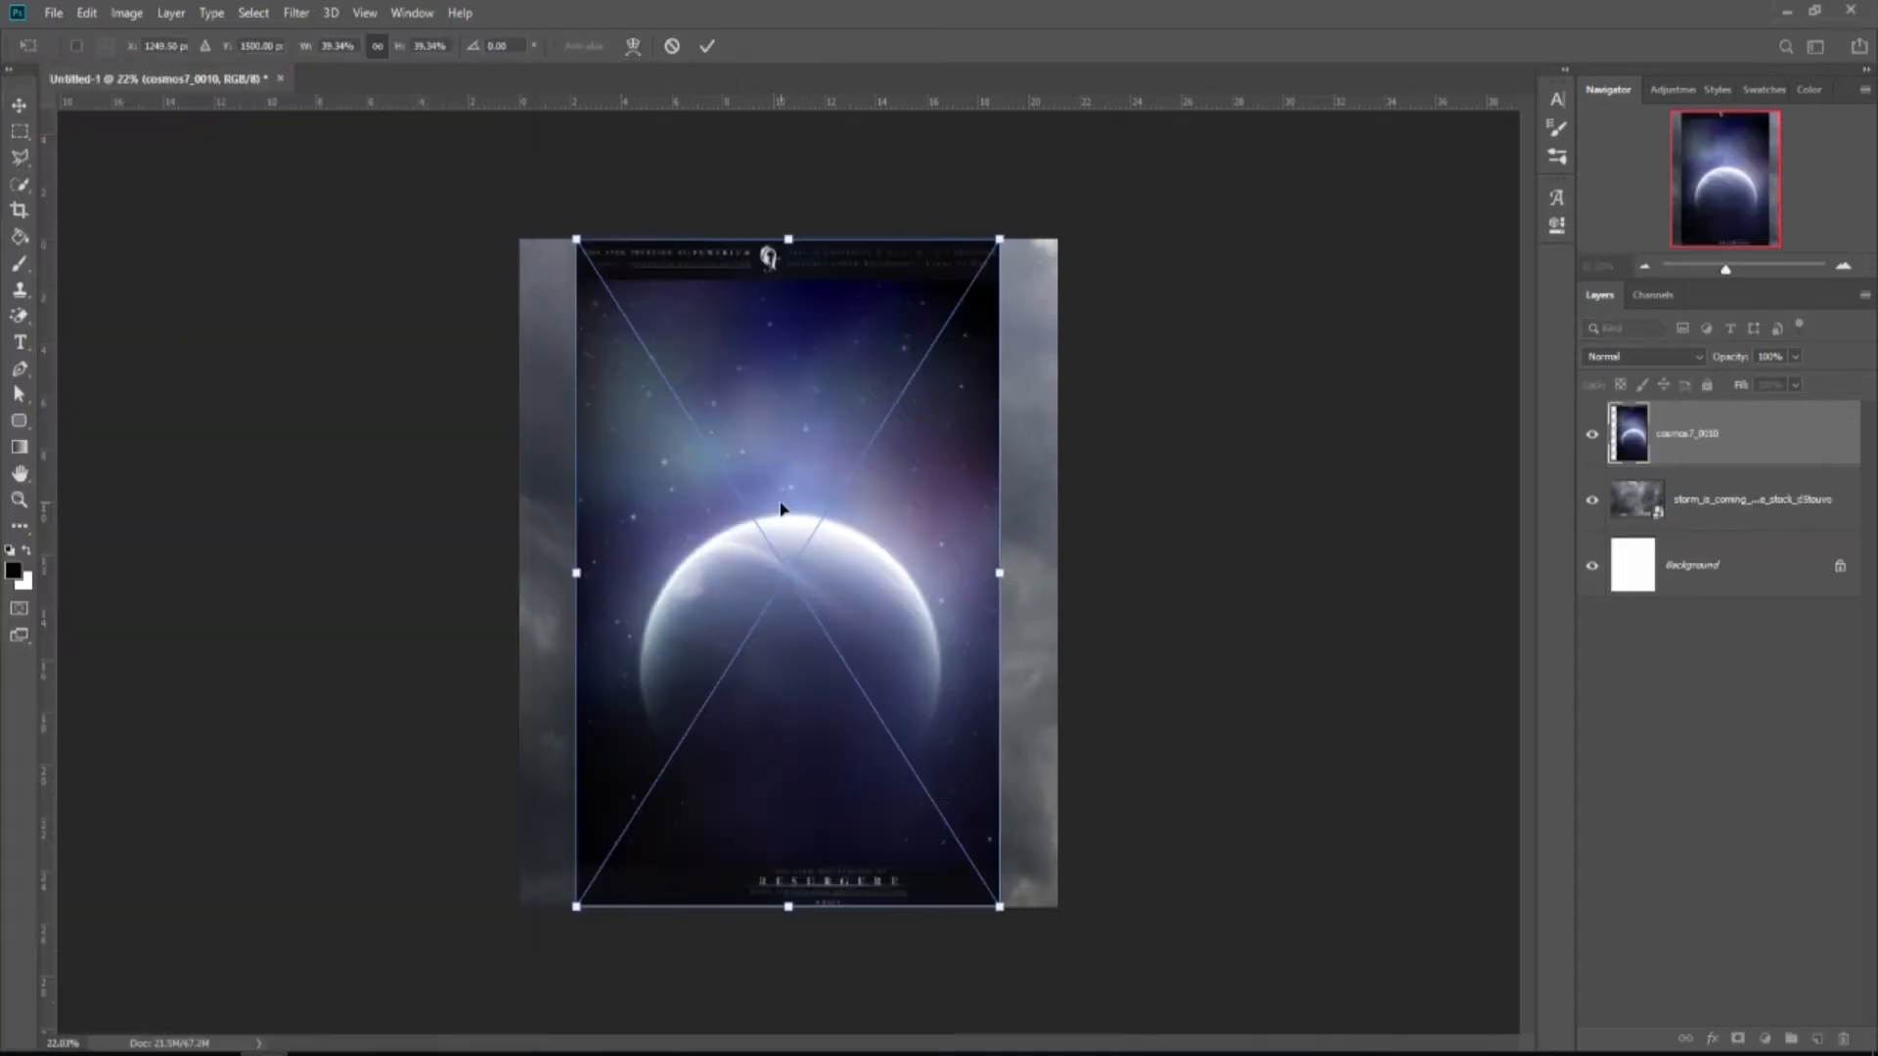
key("ctrl+minus")
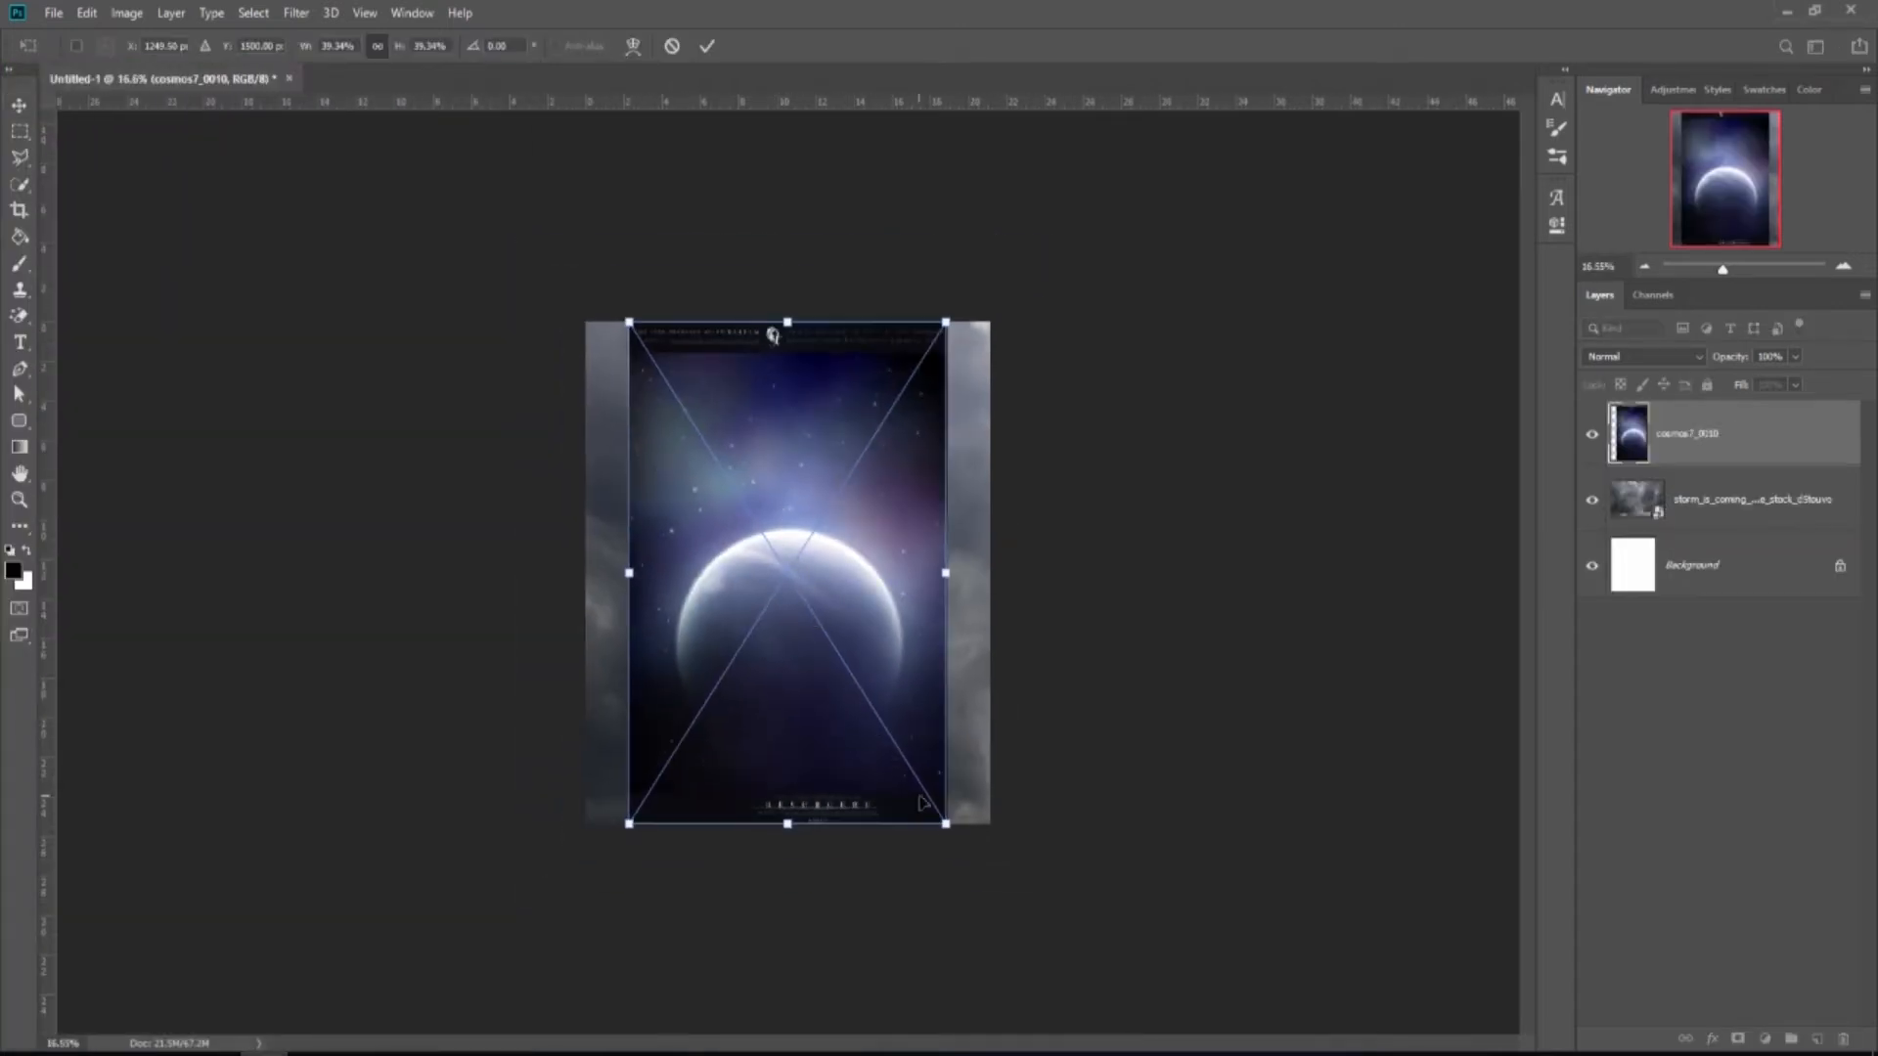
Enlarge the planet image outward until it fills the canvas, then commit.
left_click_drag(945, 824, 974, 868)
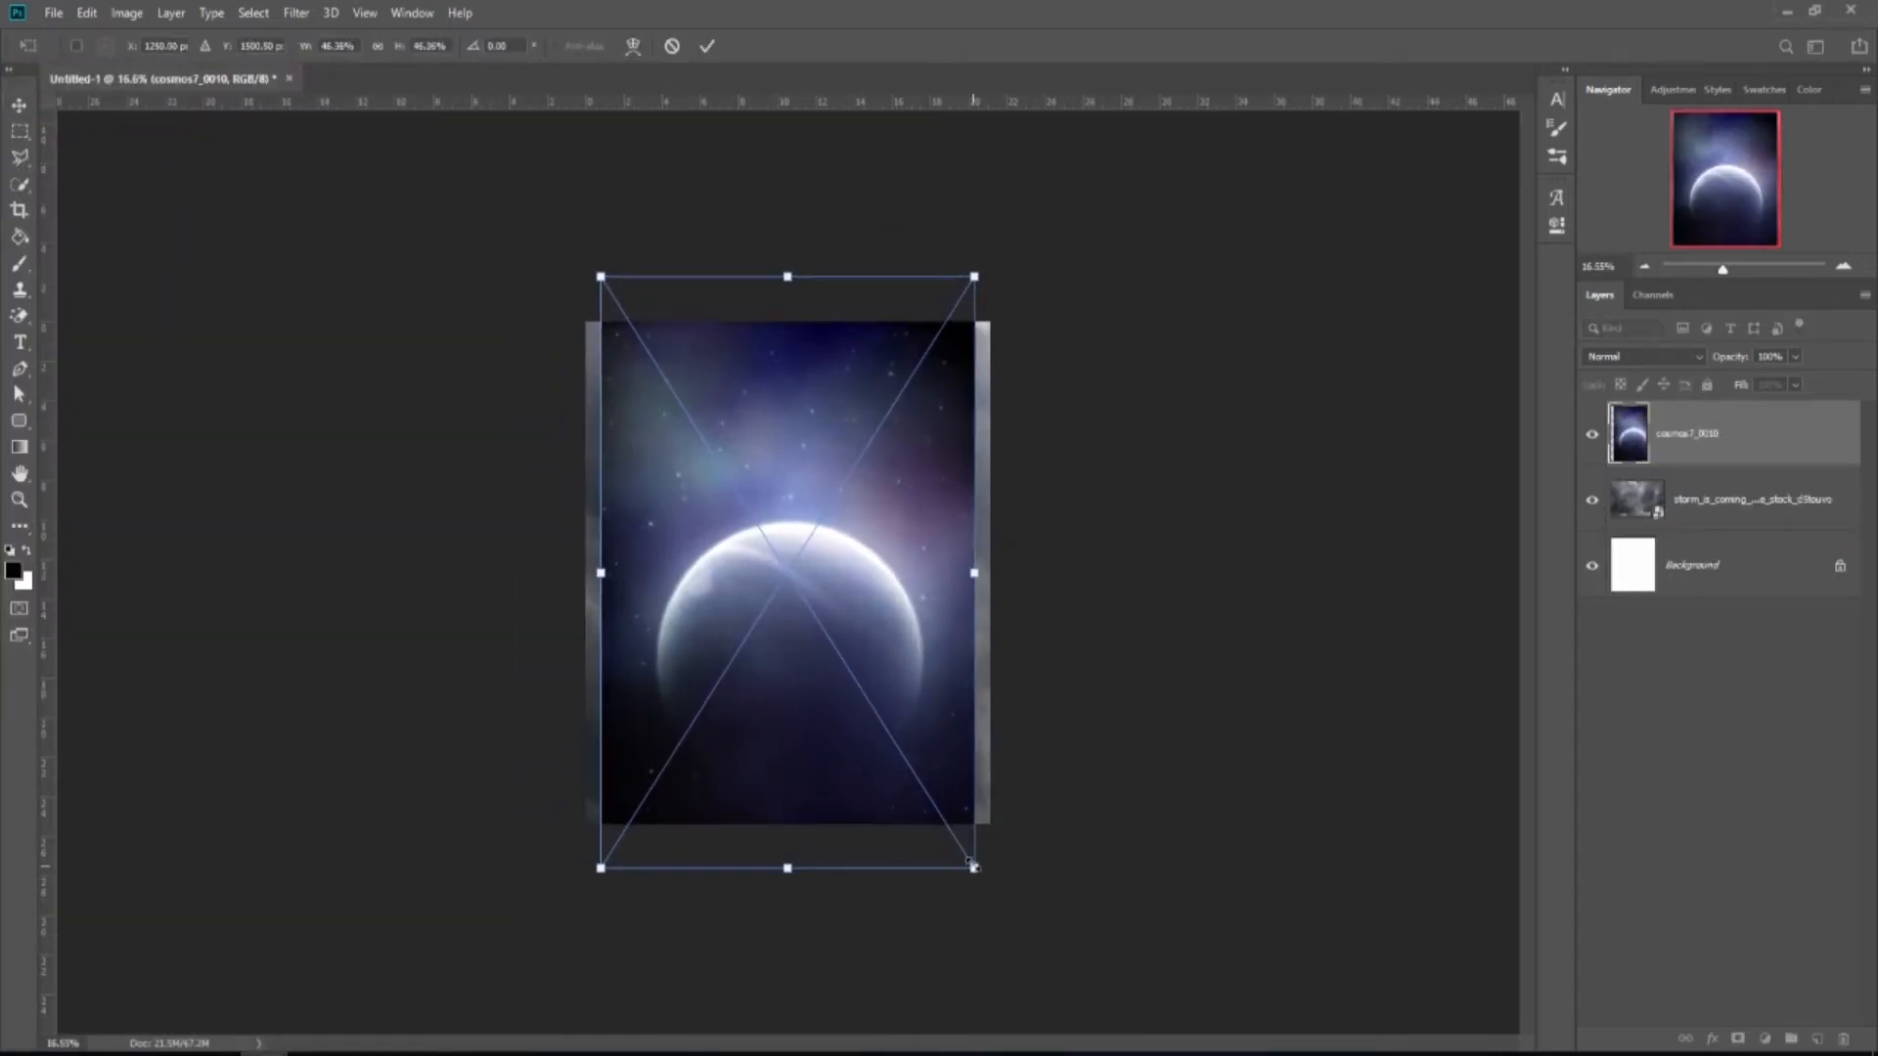
left_click_drag(975, 277, 1005, 182)
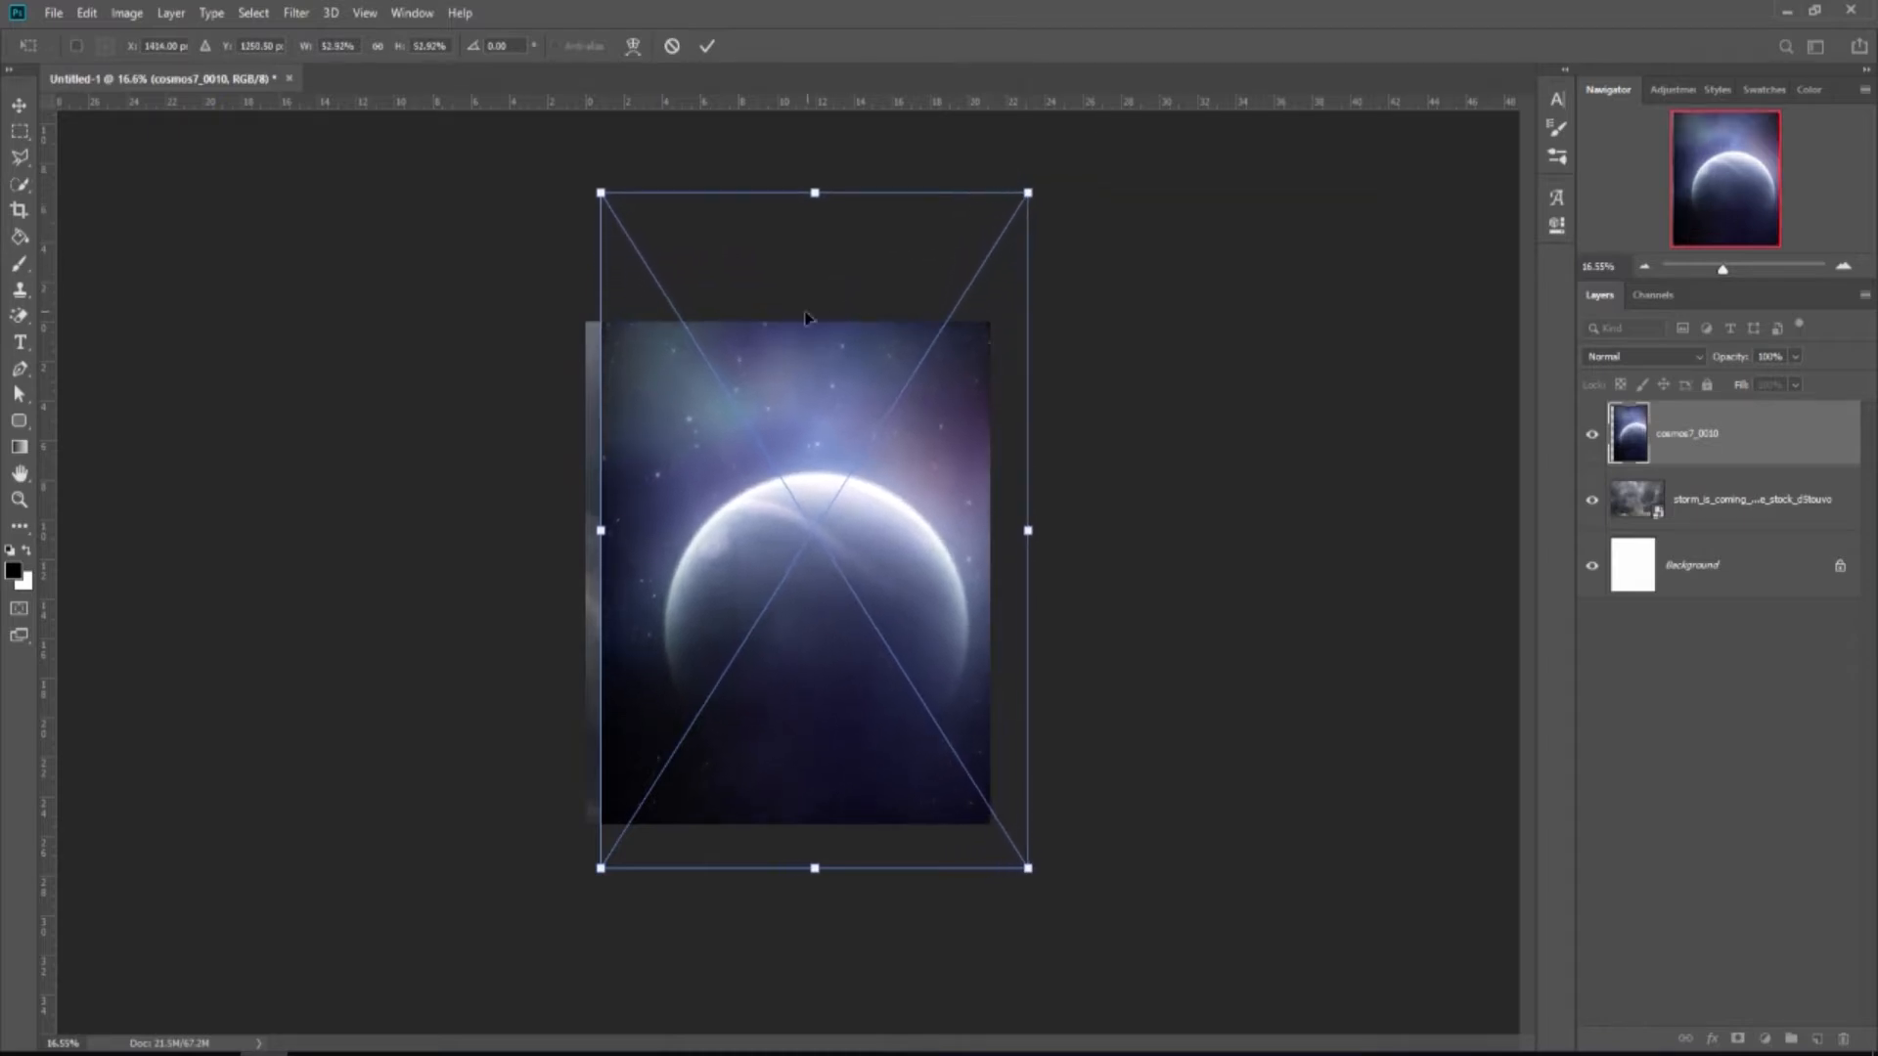
left_click_drag(601, 199, 563, 140)
scroll(539, 165, "down", 1)
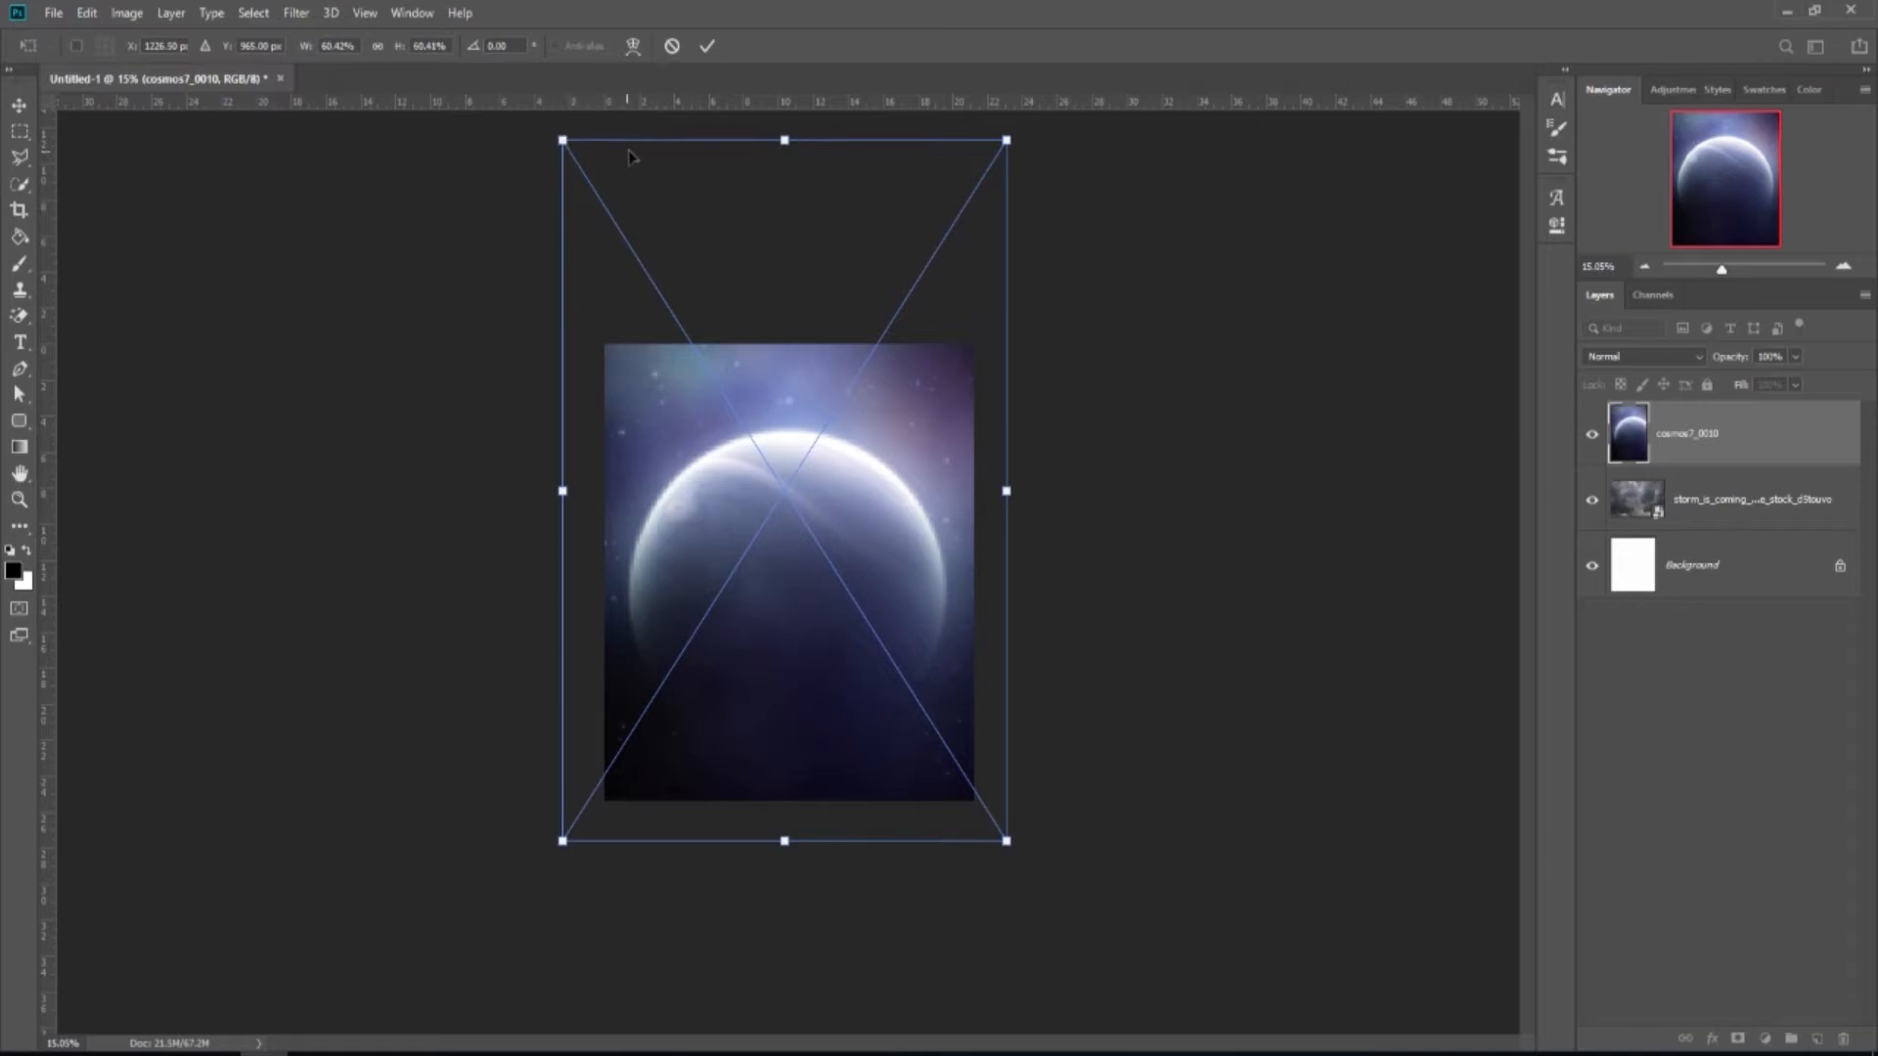
left_click(705, 47)
scroll(833, 575, "up", 1)
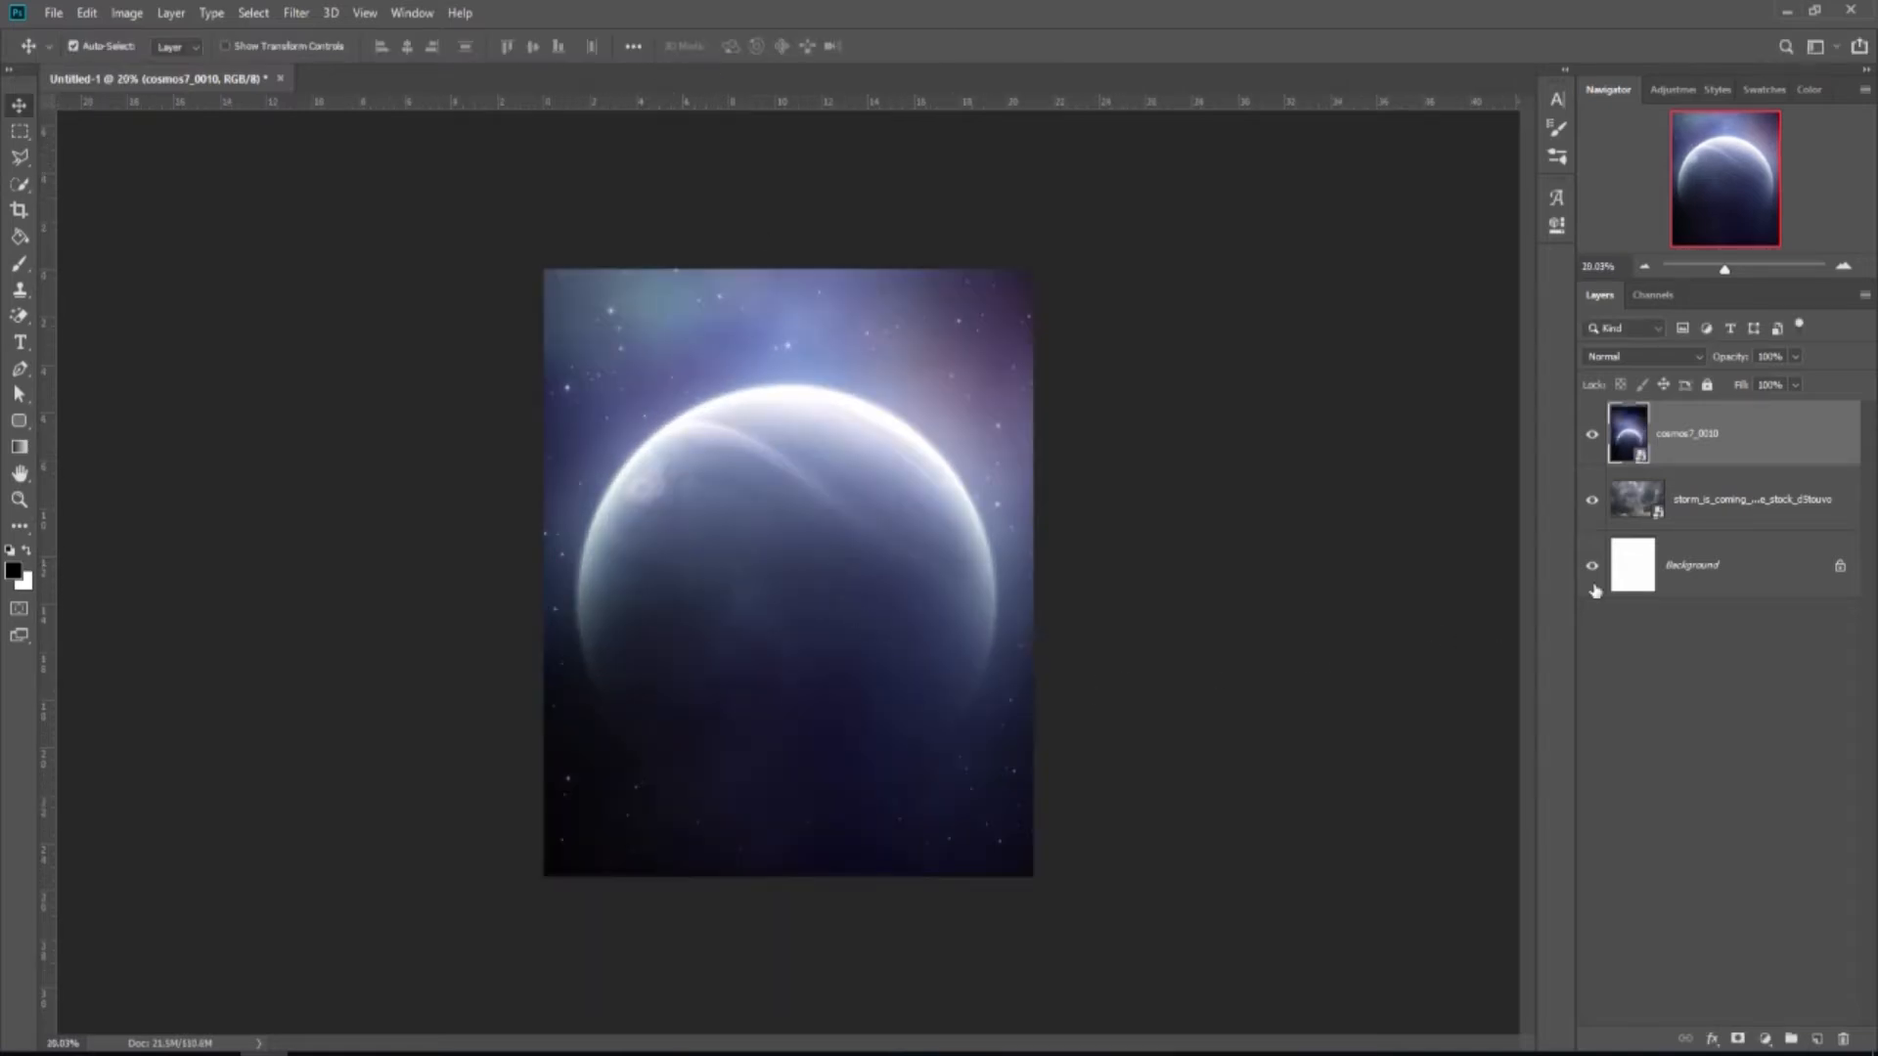
Set the cosmos7_0010 layer's blend mode to Overlay.
left_click(1666, 363)
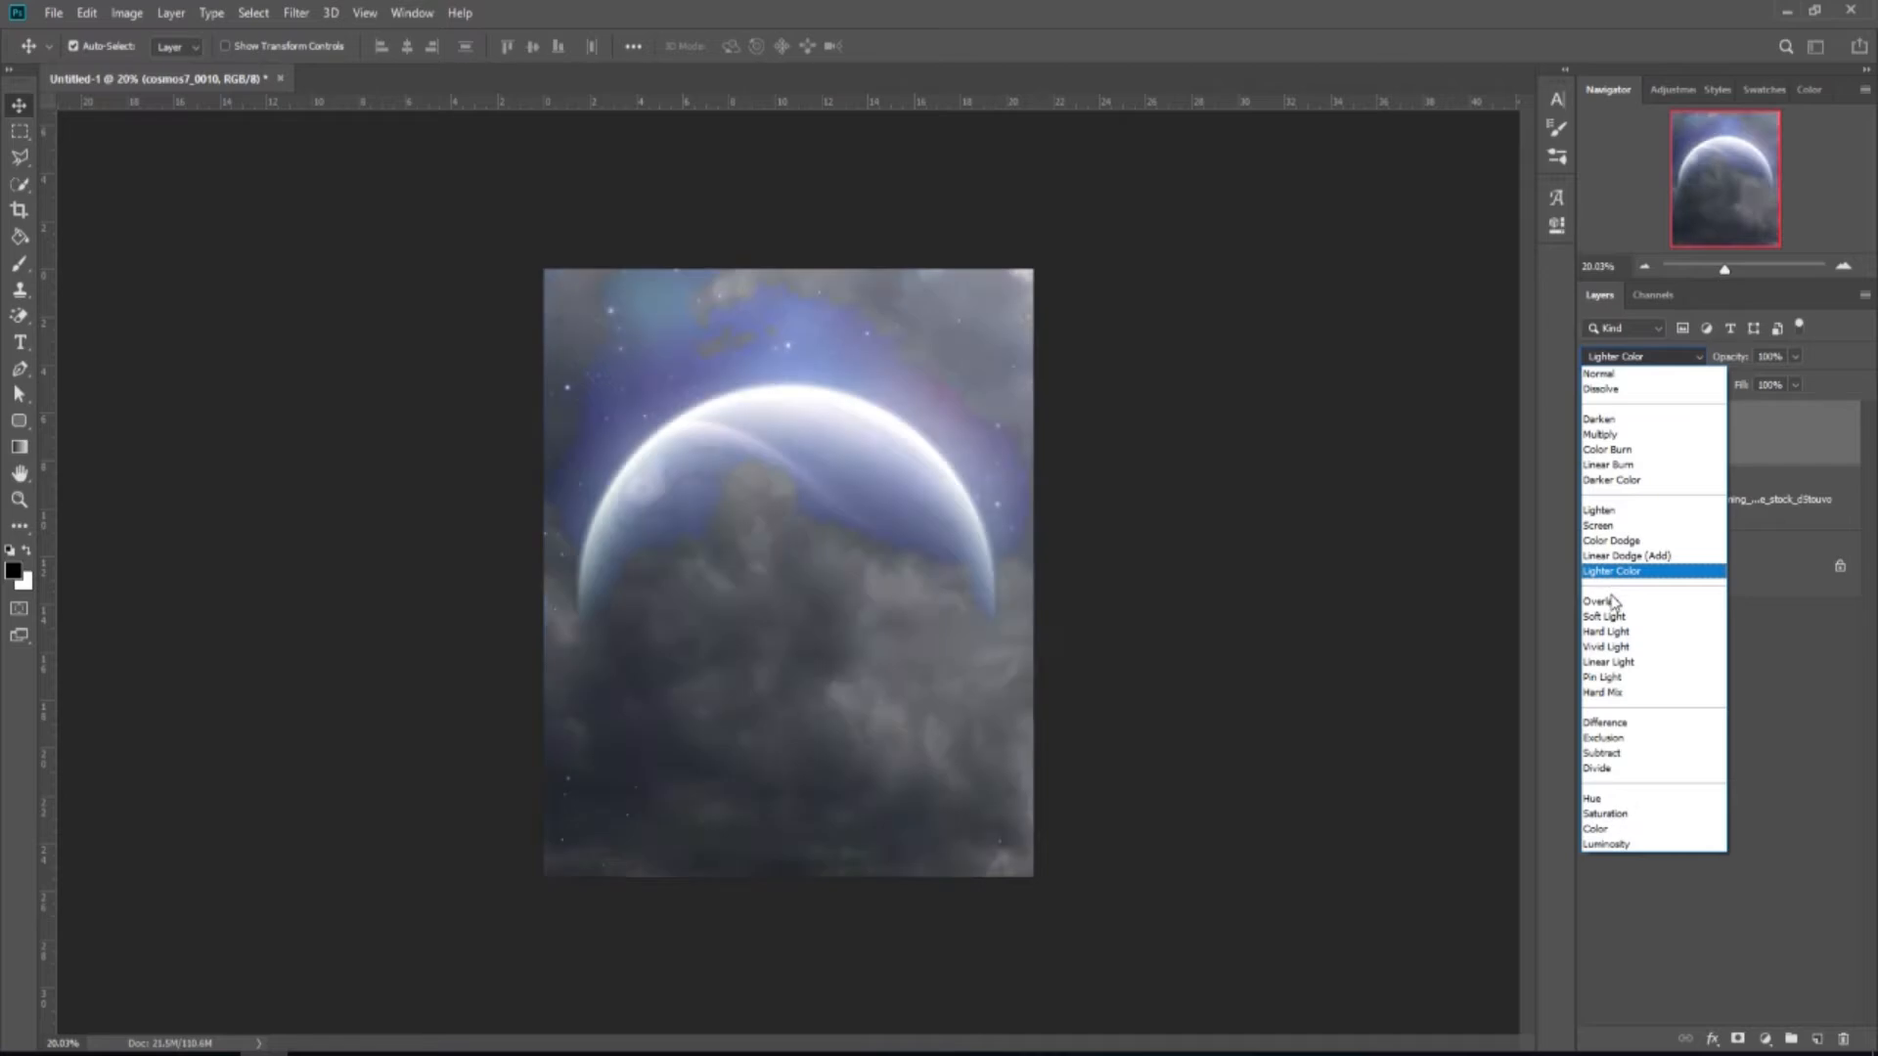
left_click(1610, 600)
left_click(1591, 435)
left_click(1591, 435)
Duplicate the planet layer and set the copy to Linear Dodge (Add) at 15% fill.
left_click_drag(1750, 459, 1816, 1039)
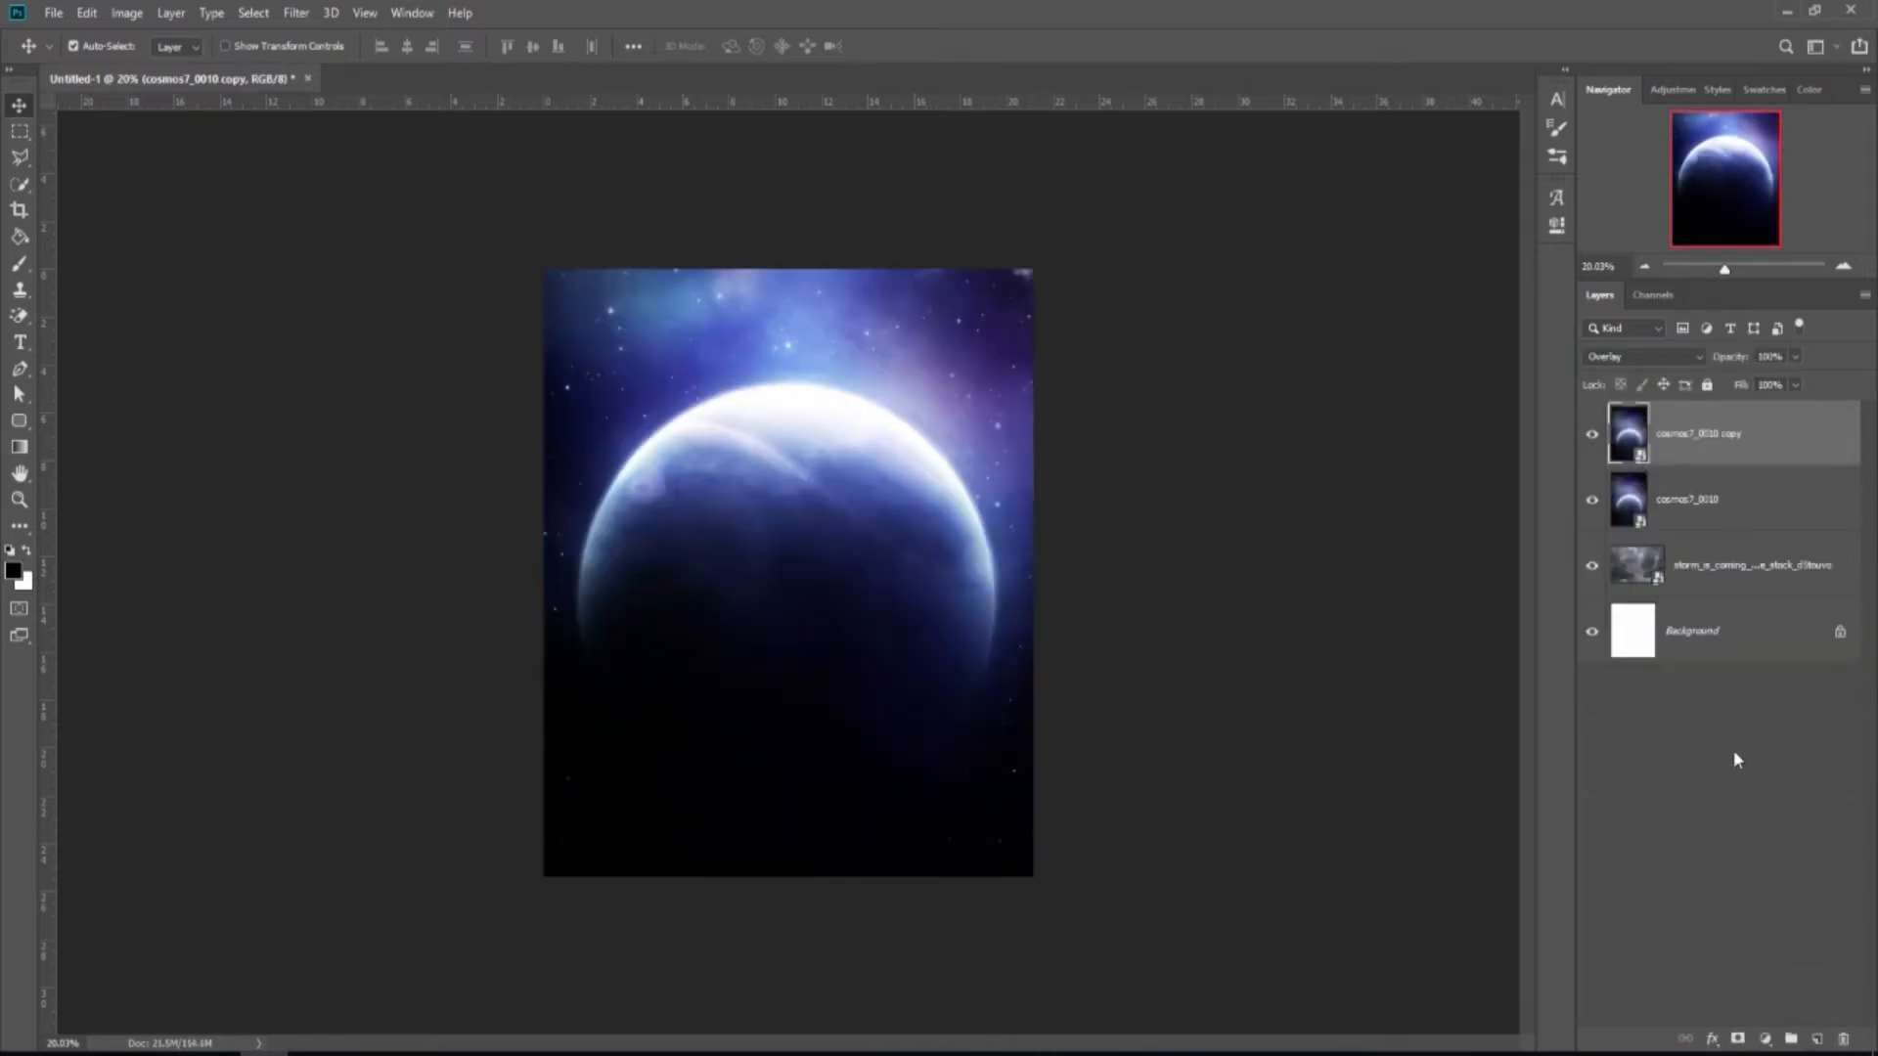
left_click(1688, 364)
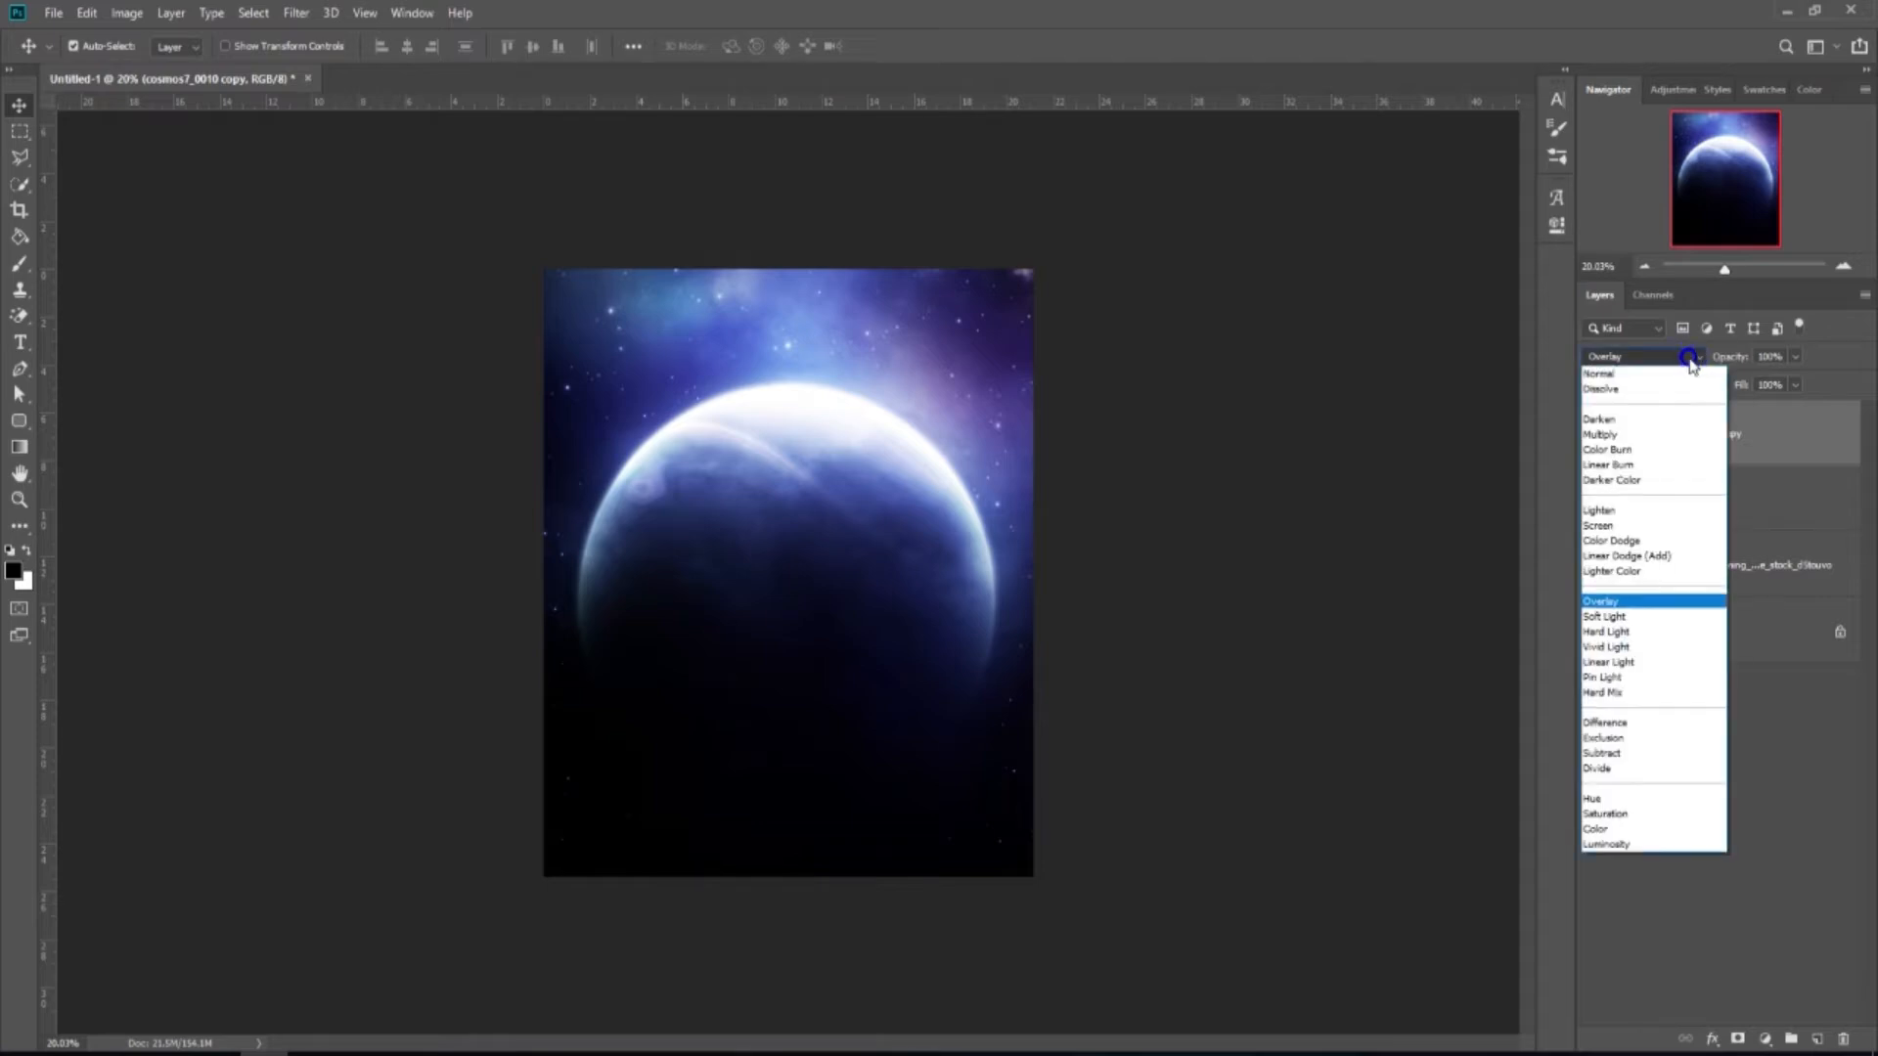
left_click(1647, 553)
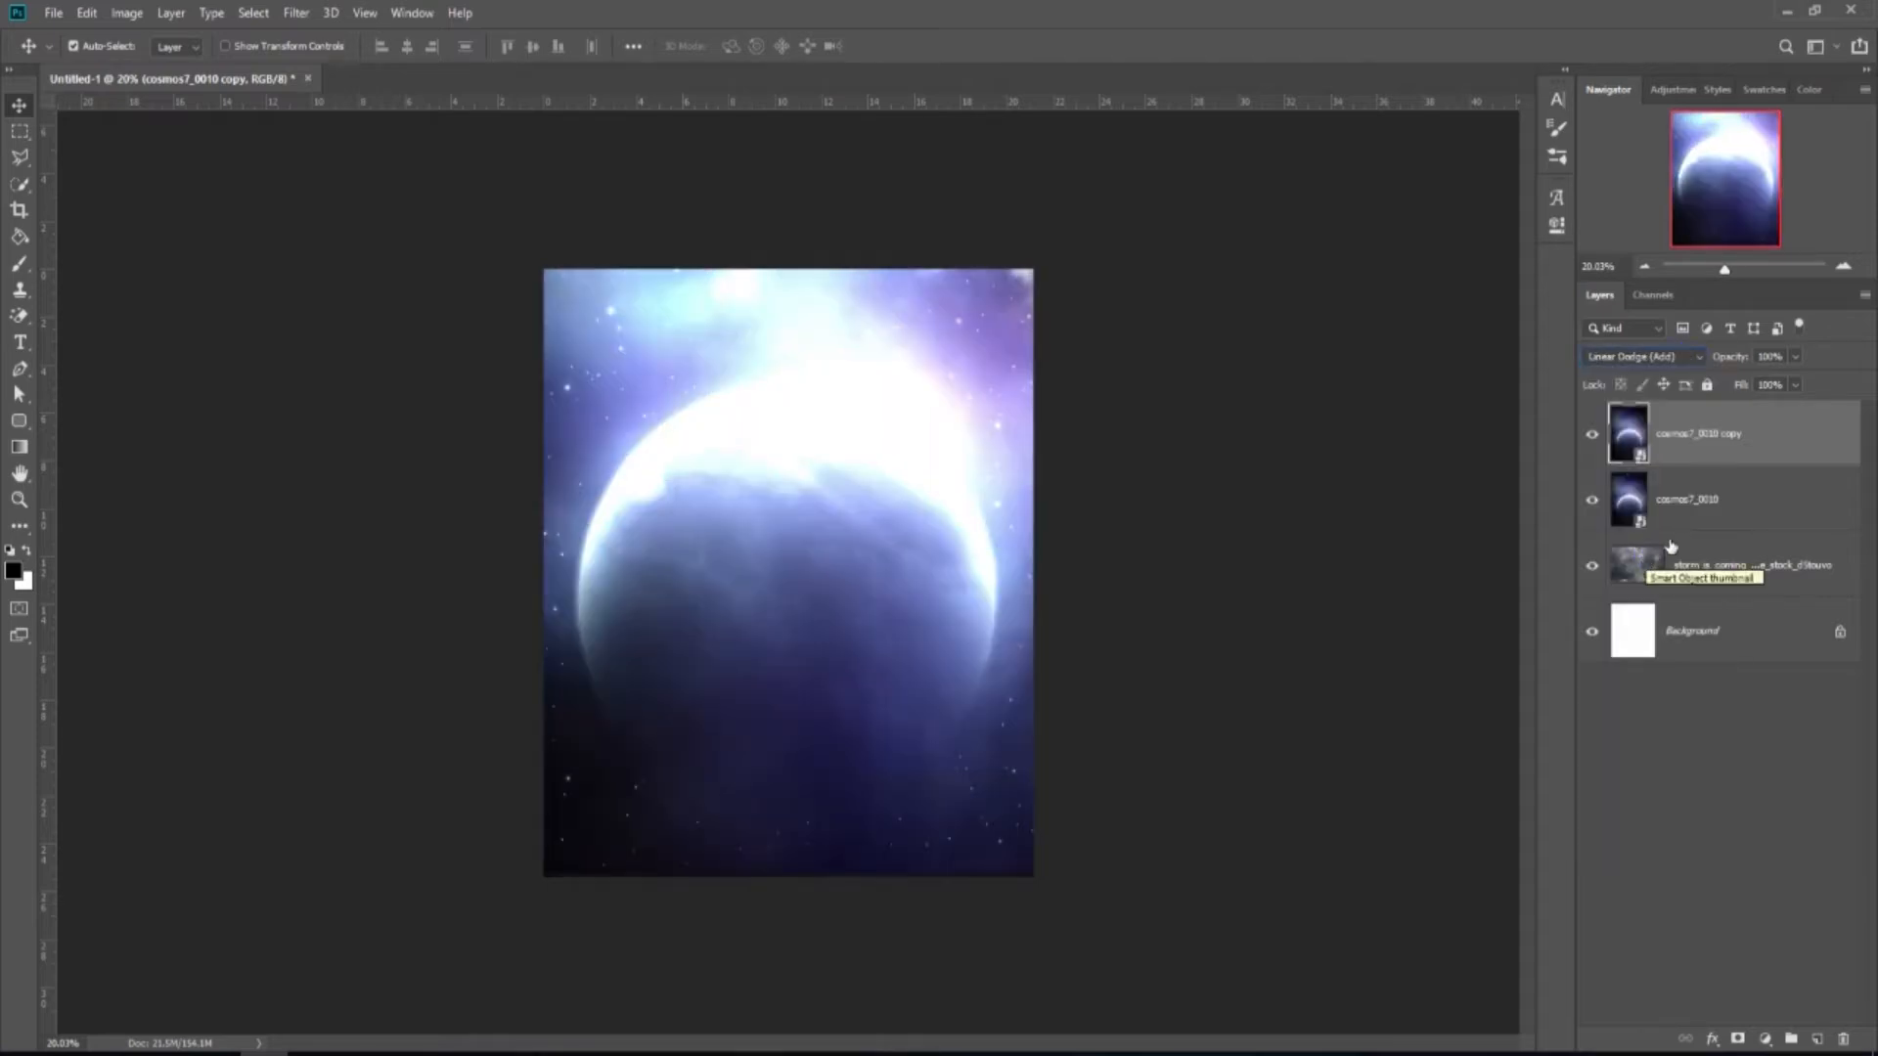
left_click_drag(1796, 387, 1721, 449)
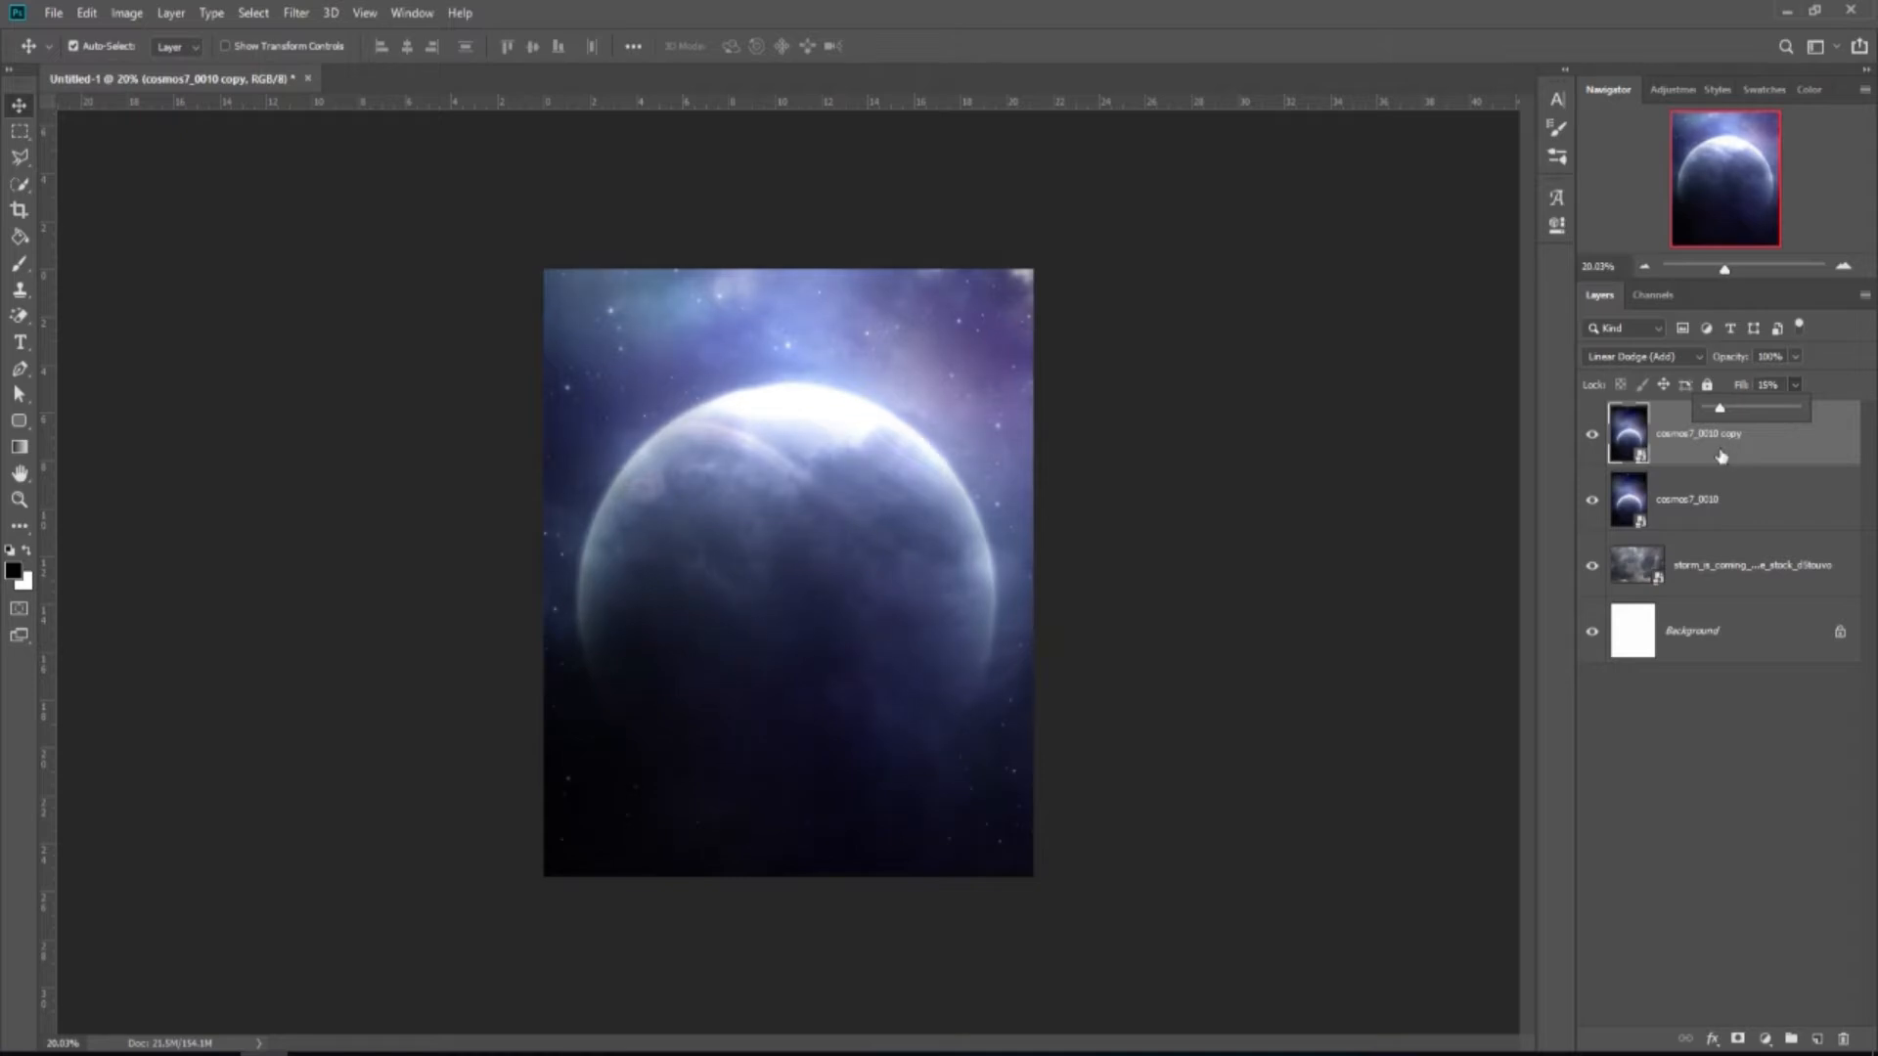
left_click(1592, 440)
left_click(1591, 441)
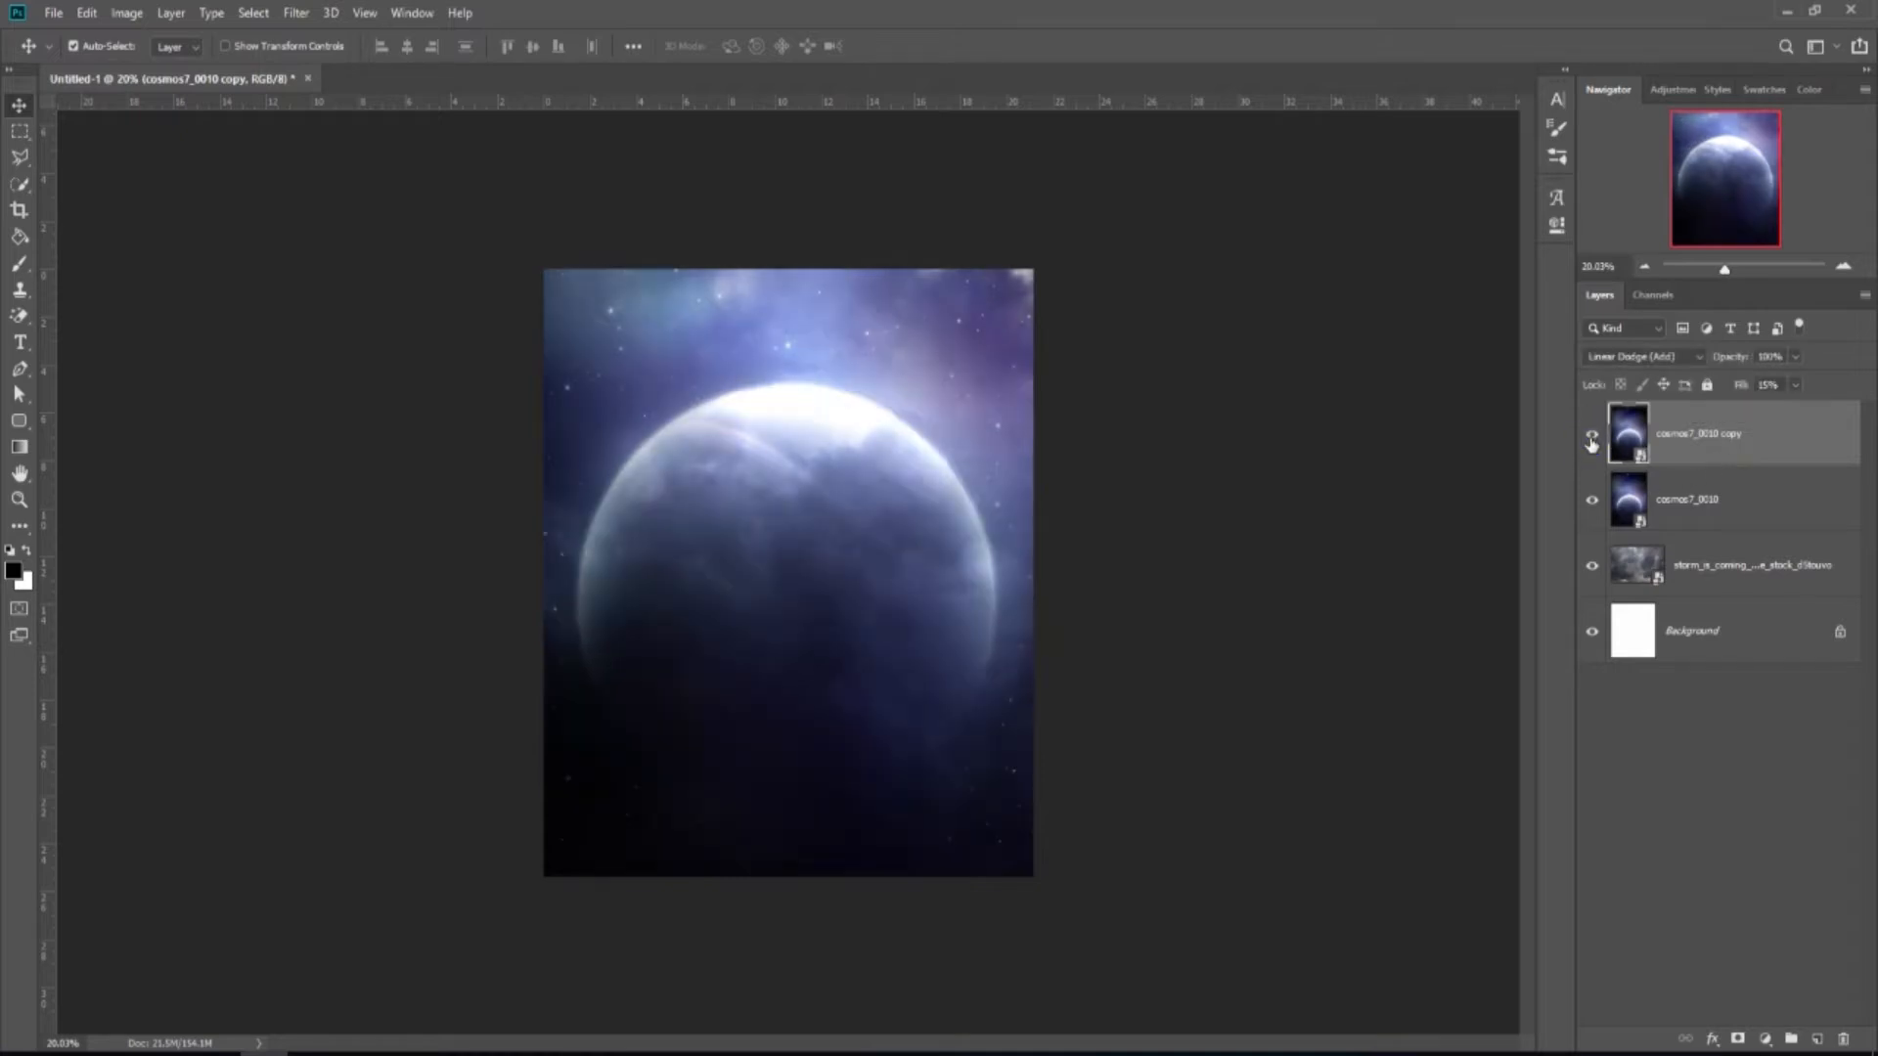
key("ctrl+plus")
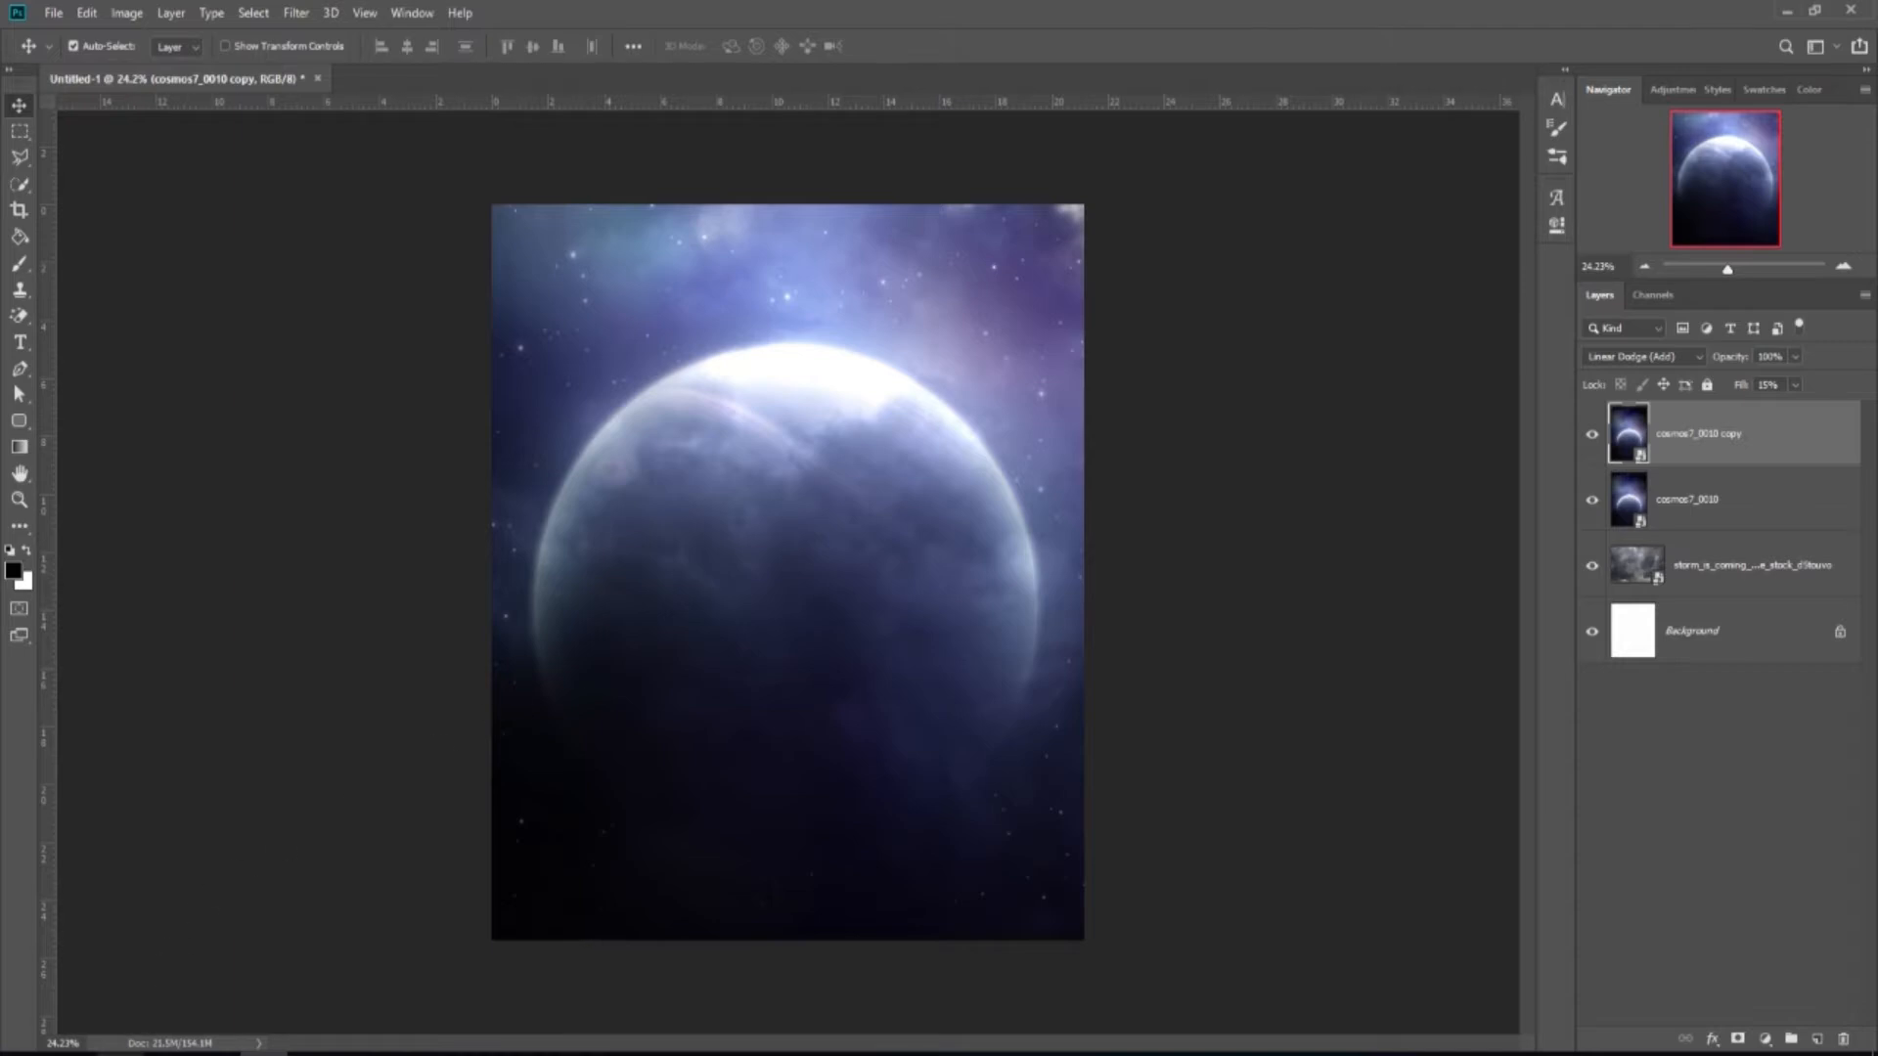
left_click(120, 1052)
Place stars-918777_1920 into the document and flip it horizontally.
left_click_drag(350, 422, 770, 550)
right_click(793, 495)
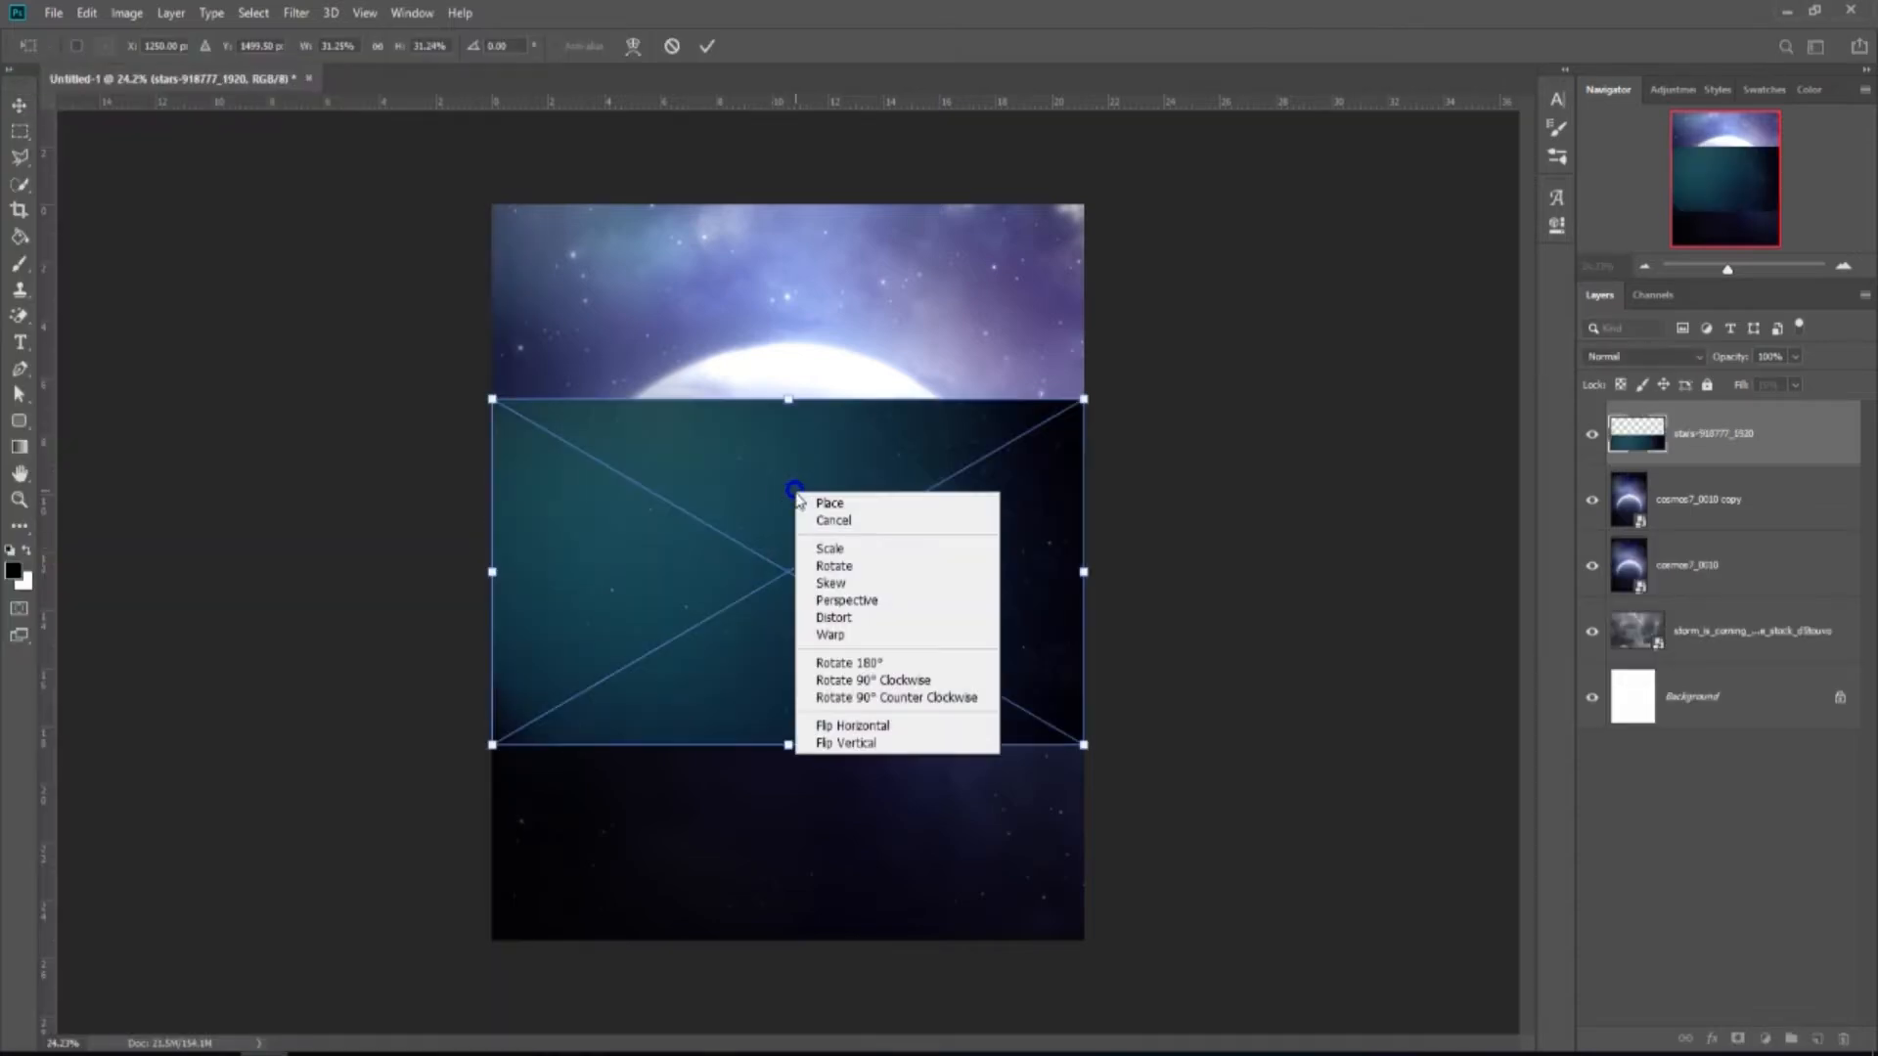
left_click(851, 718)
Move and enlarge the stars layer to cover the whole canvas, then commit.
left_click_drag(853, 690, 866, 510)
key("ctrl+minus")
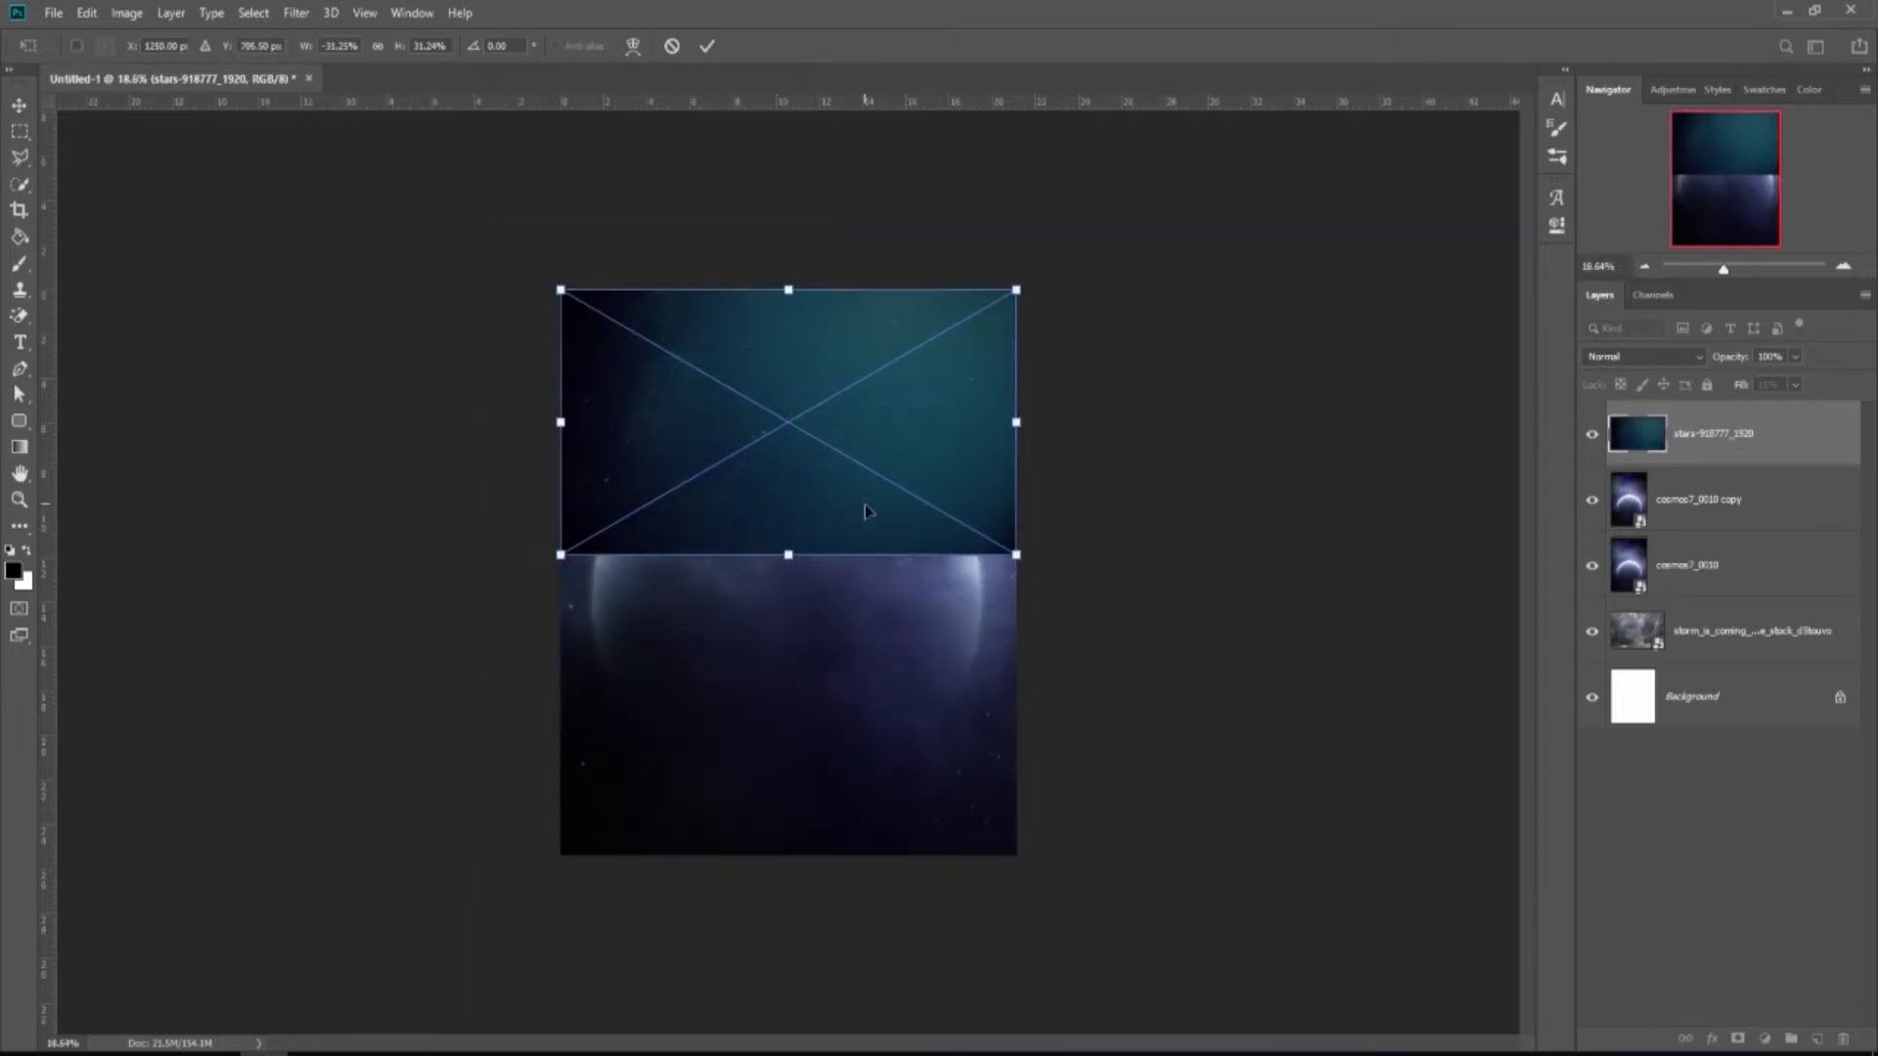
left_click_drag(1016, 555, 1462, 987)
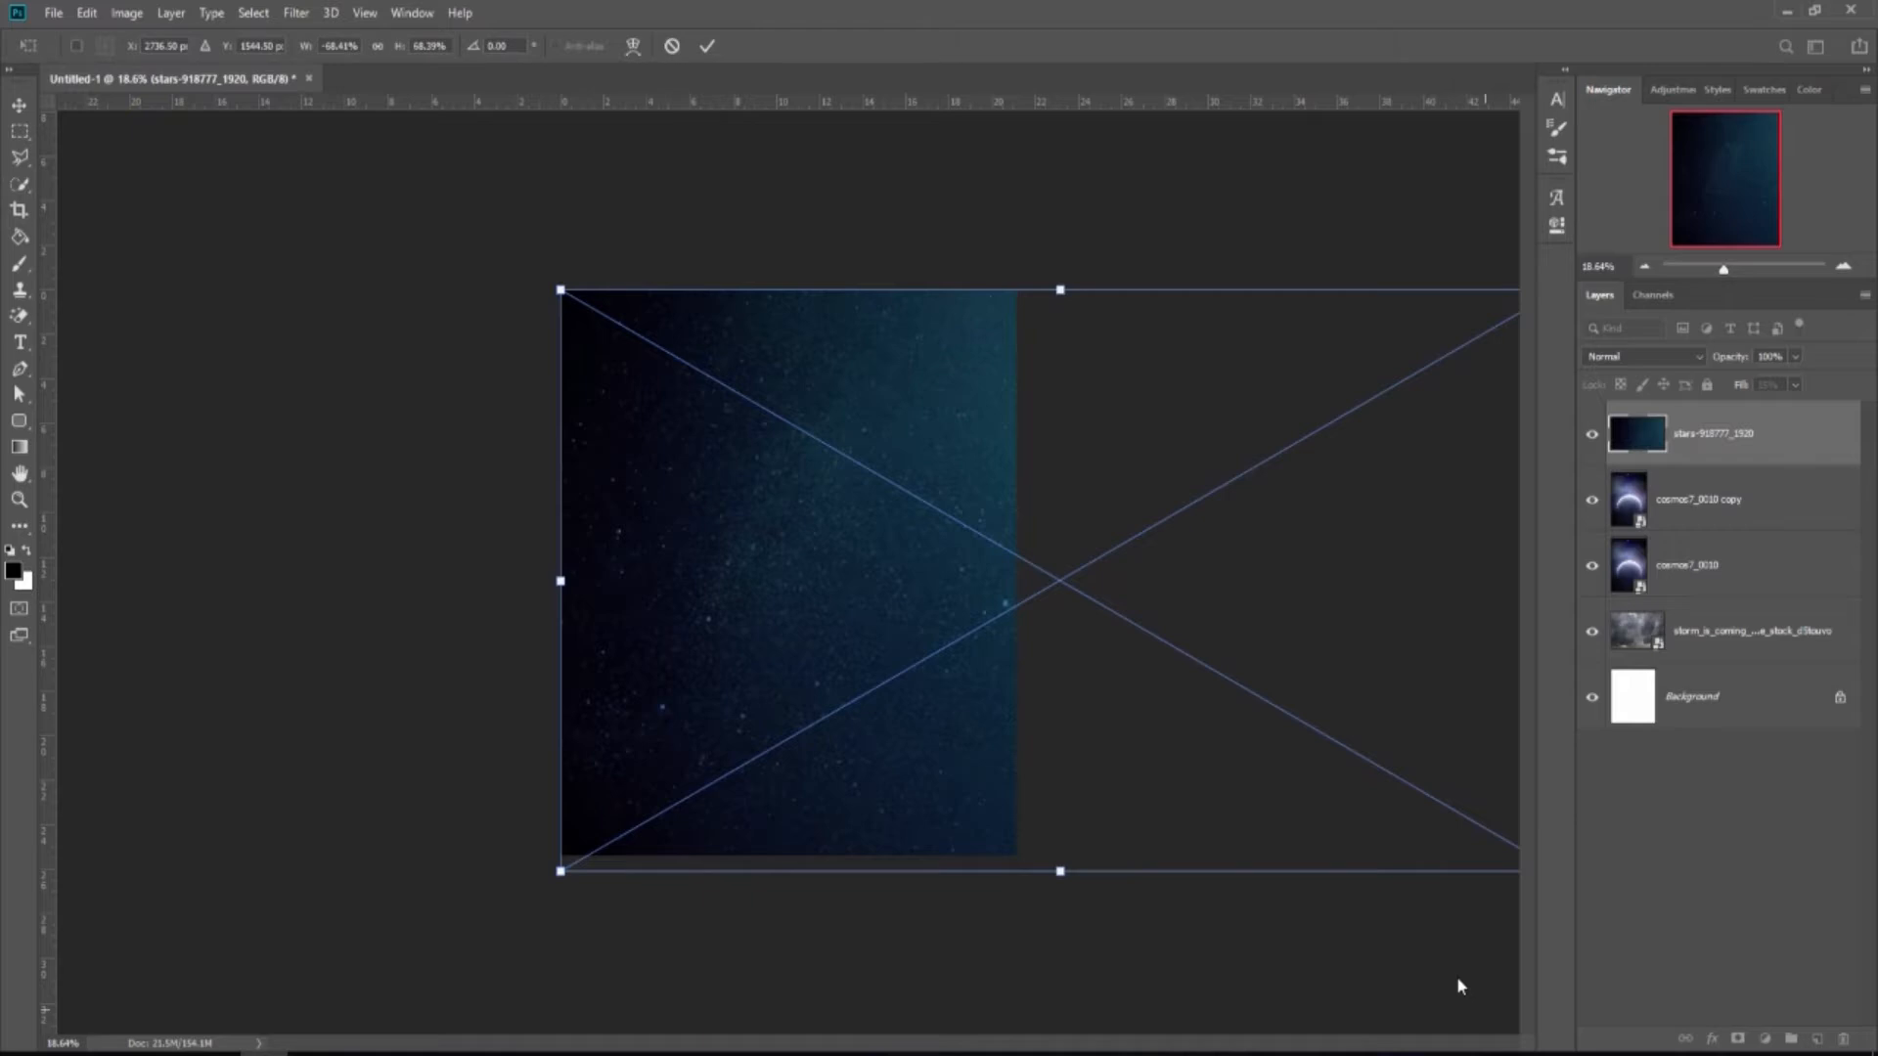
left_click_drag(946, 762, 950, 726)
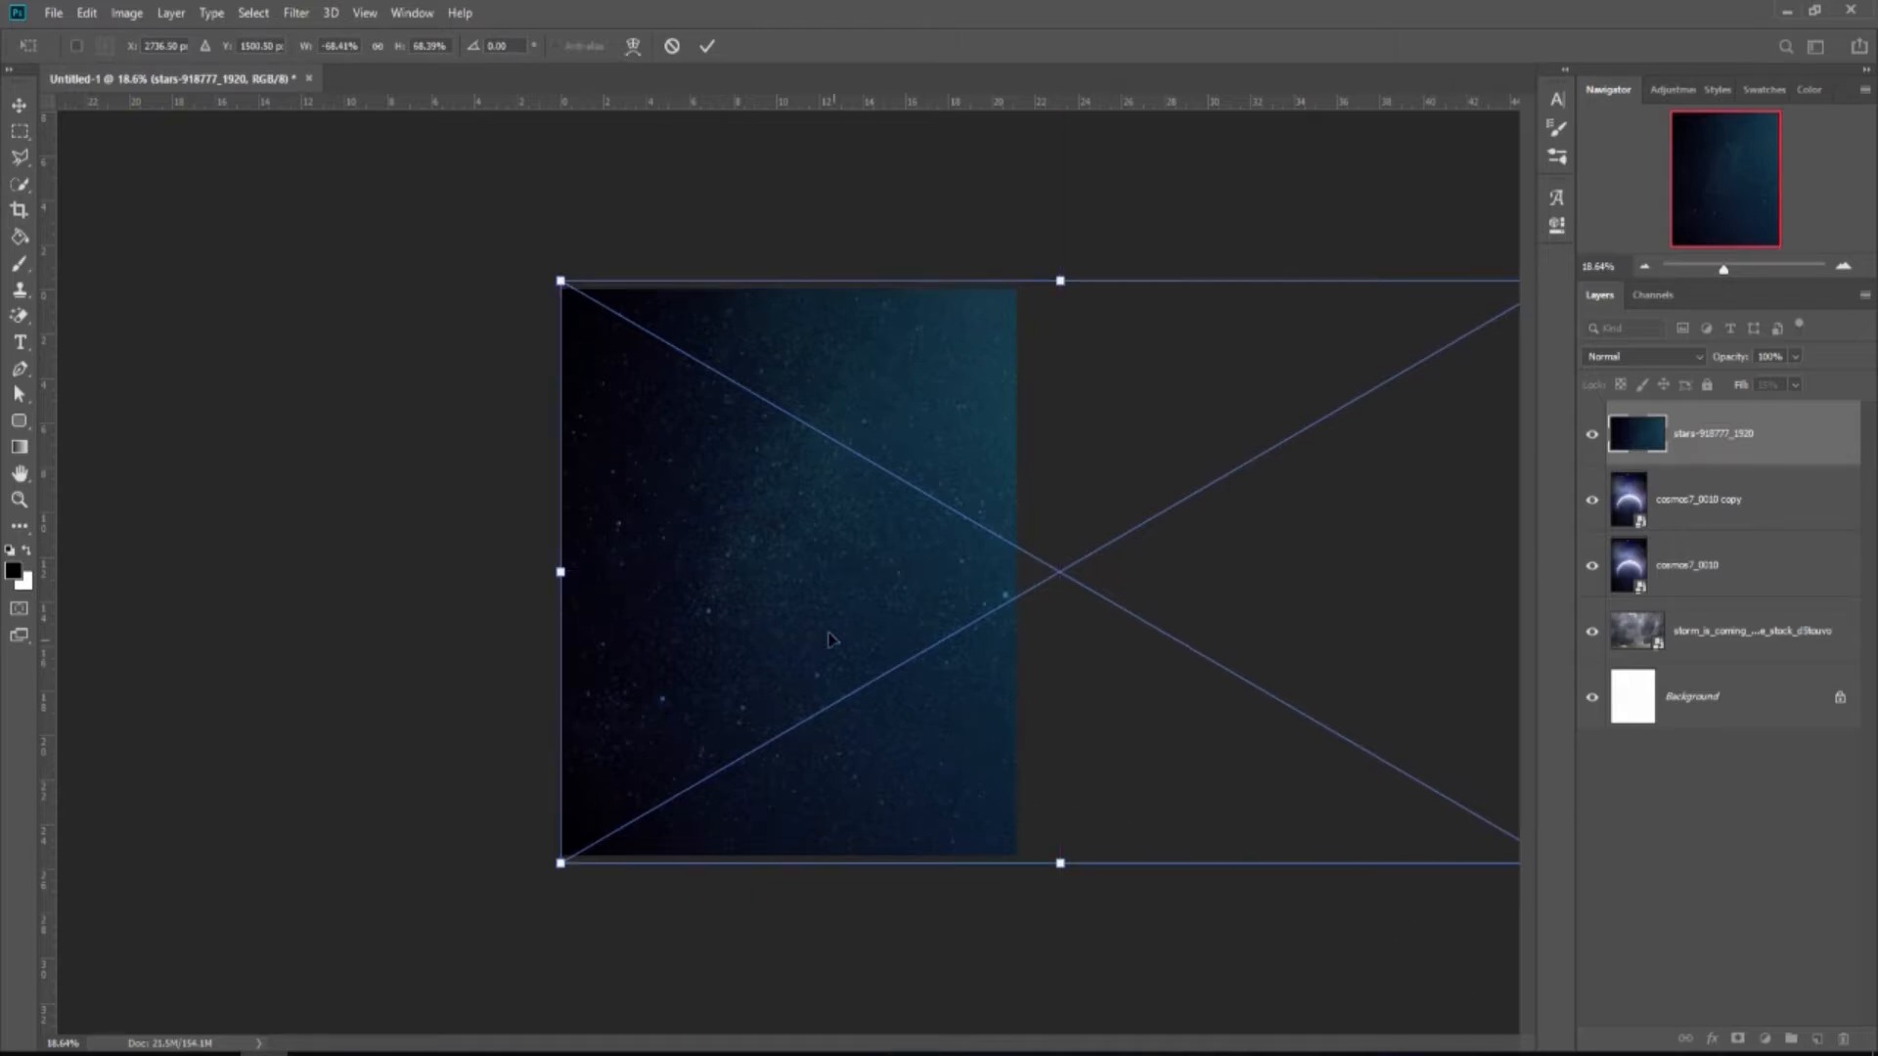
left_click(707, 46)
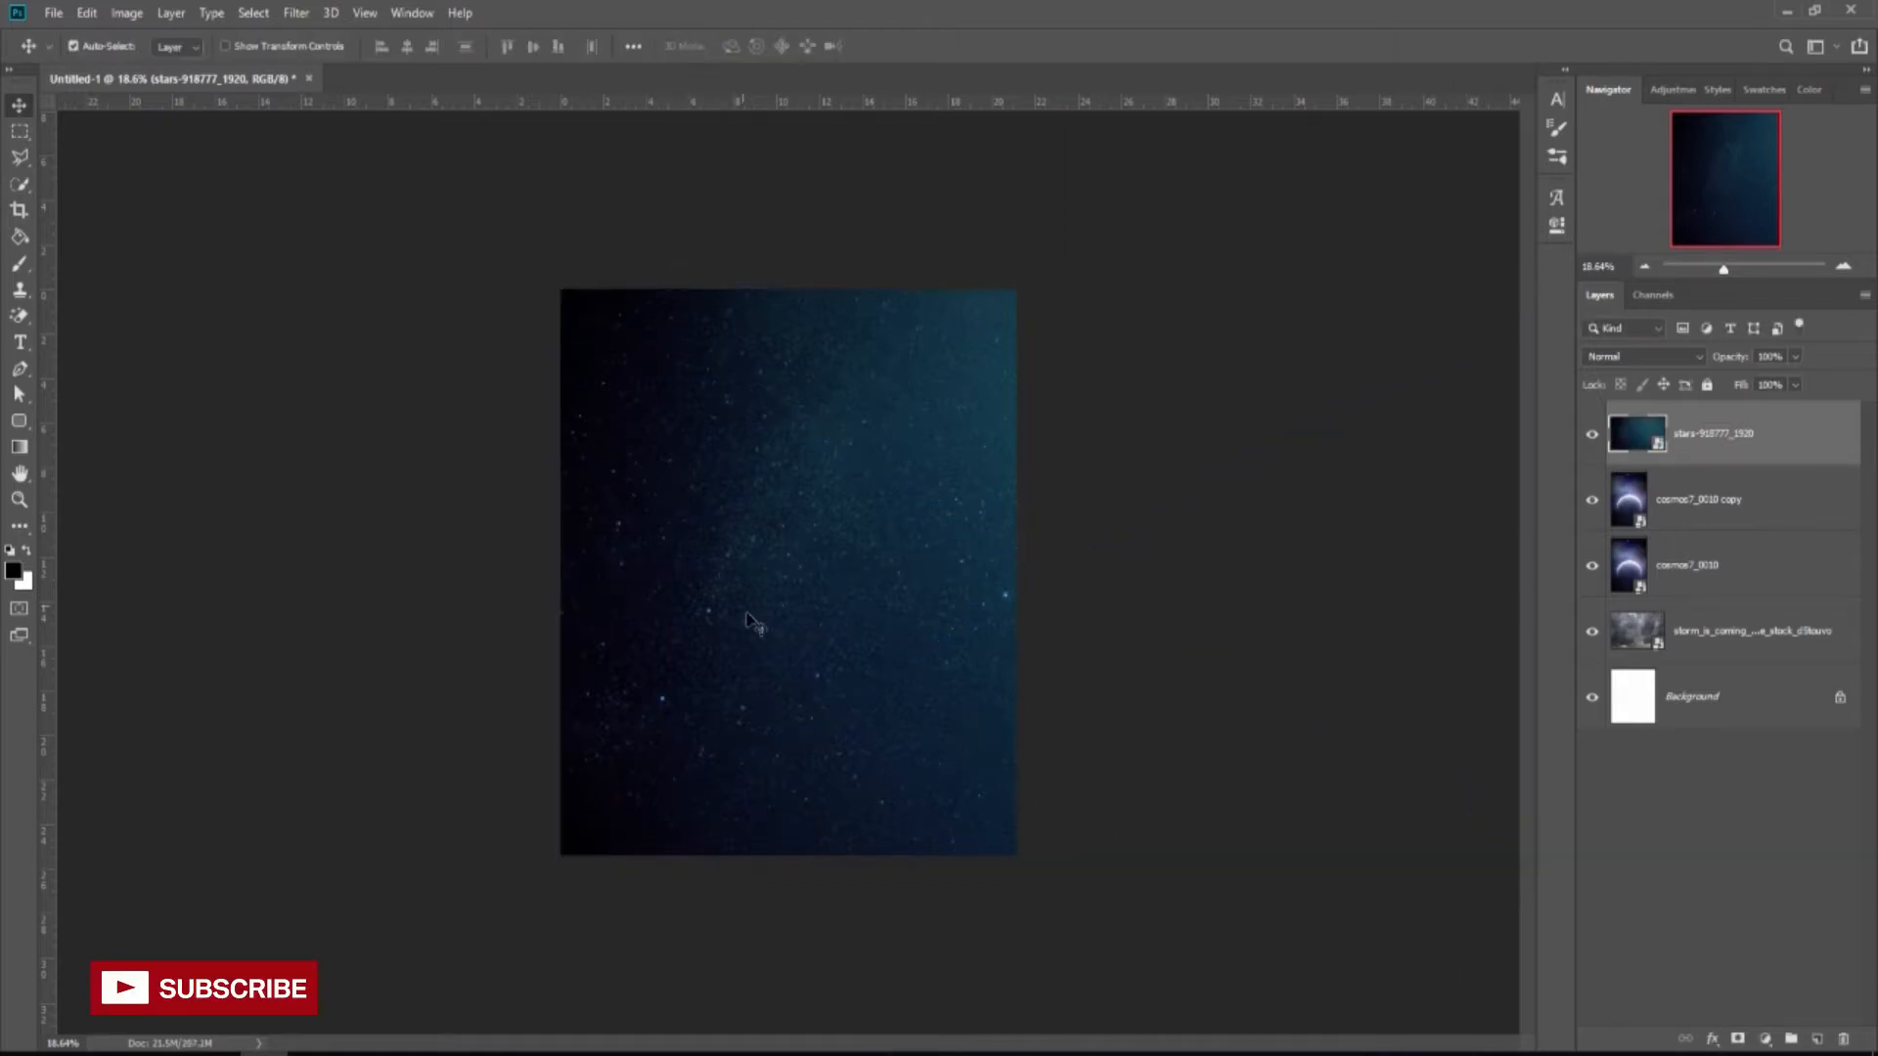
scroll(758, 626, "up", 2)
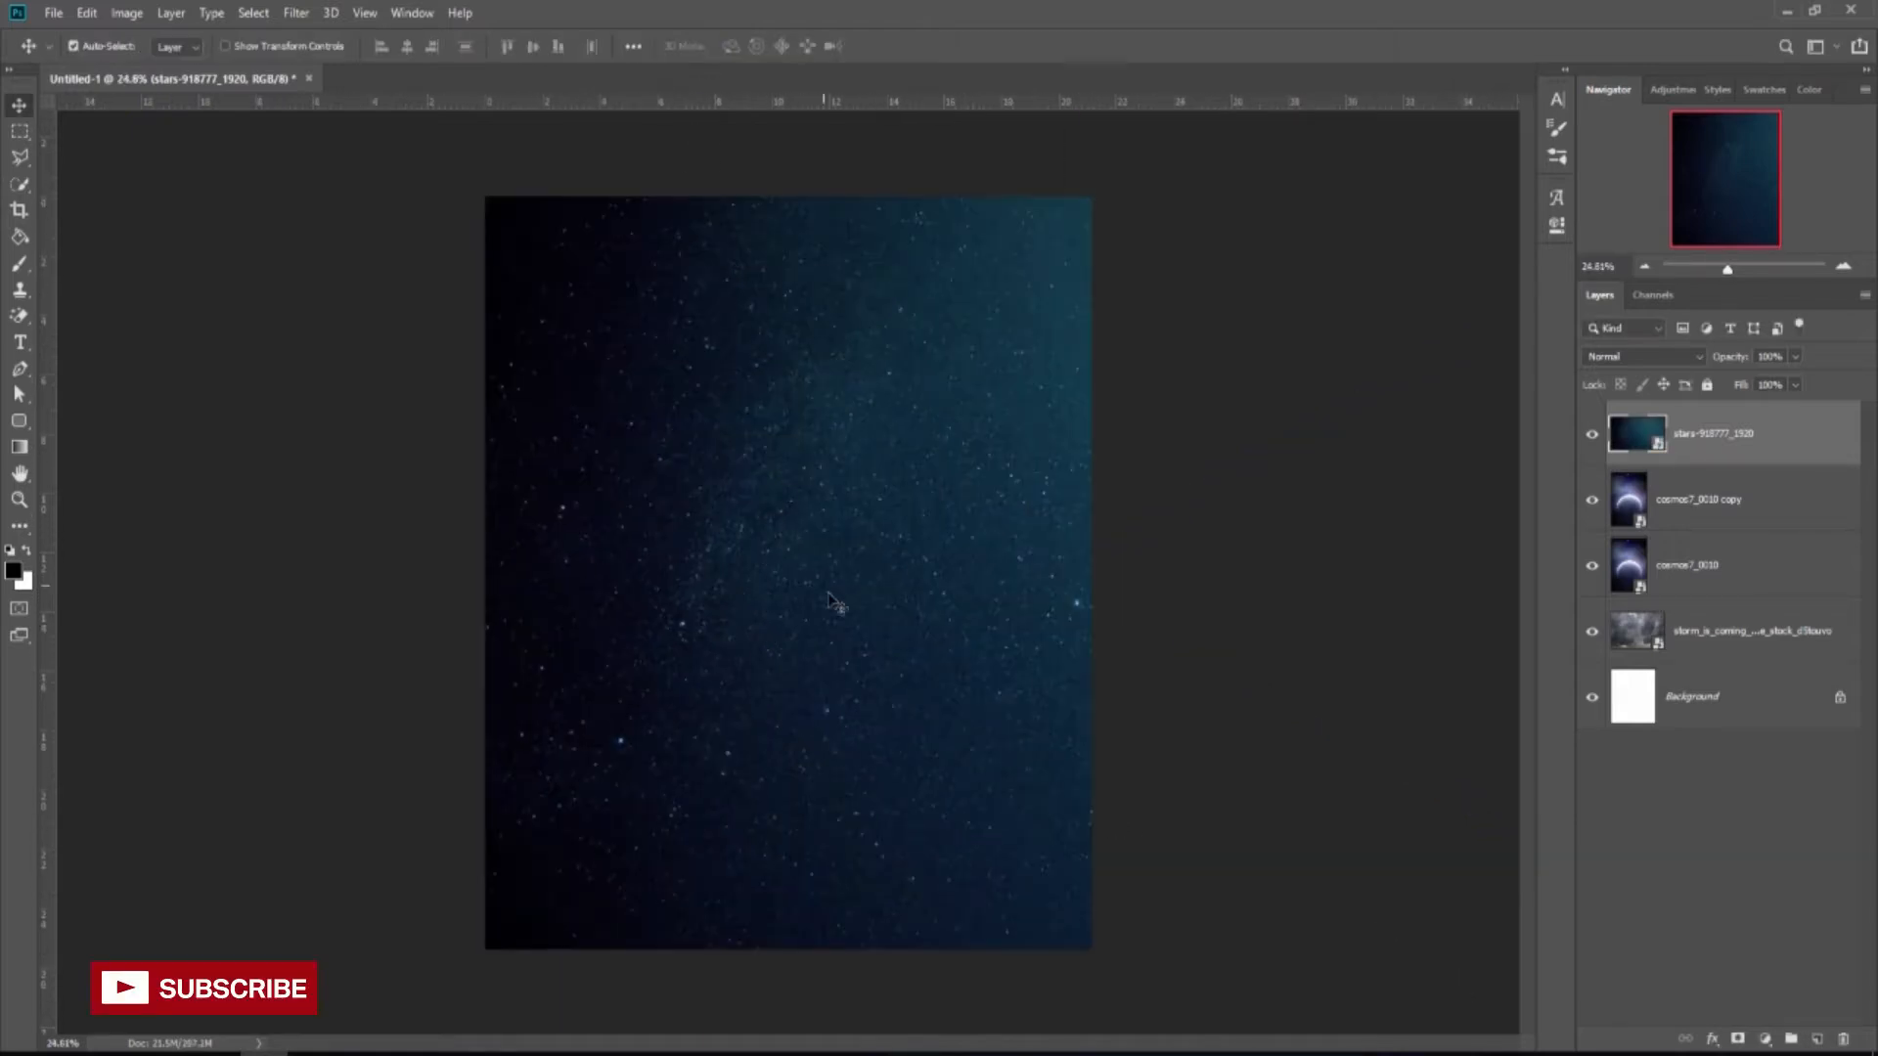
Set the stars layer's blend mode to Screen.
left_click(1653, 356)
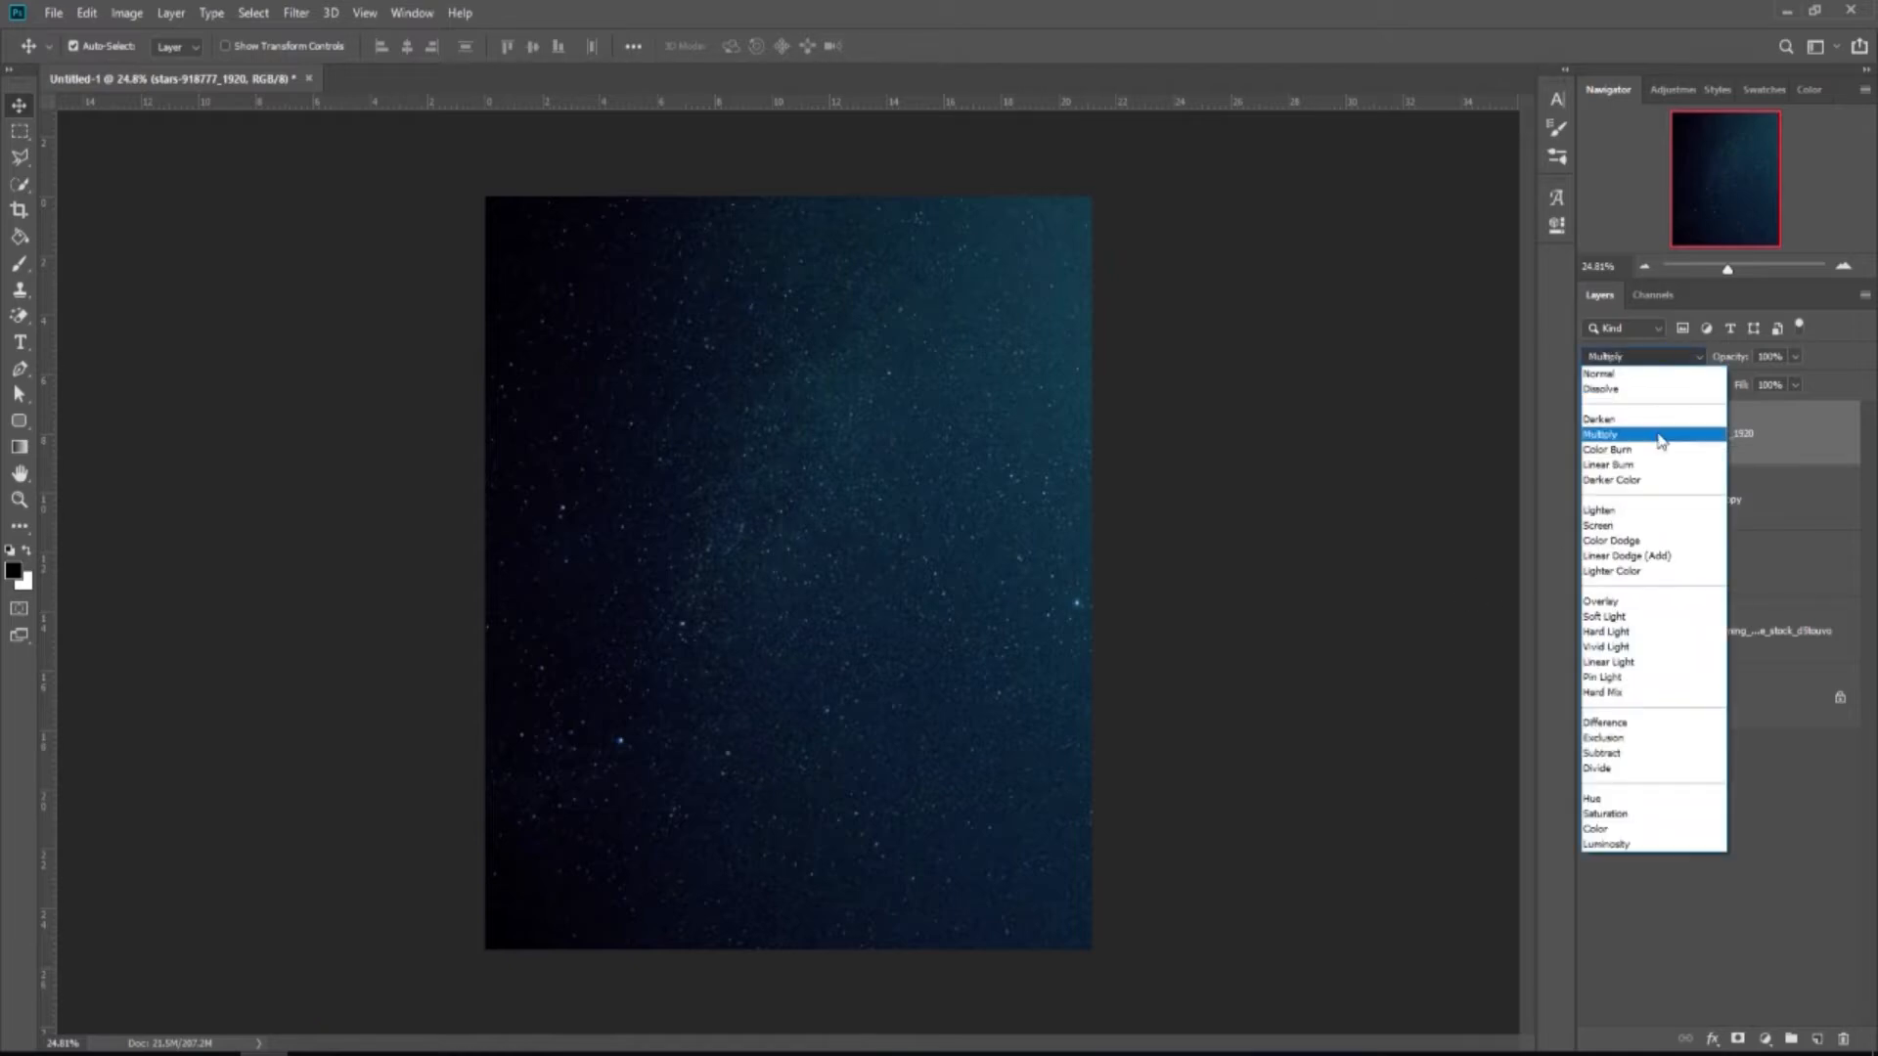
left_click(1633, 526)
left_click(1592, 435)
left_click(1592, 435)
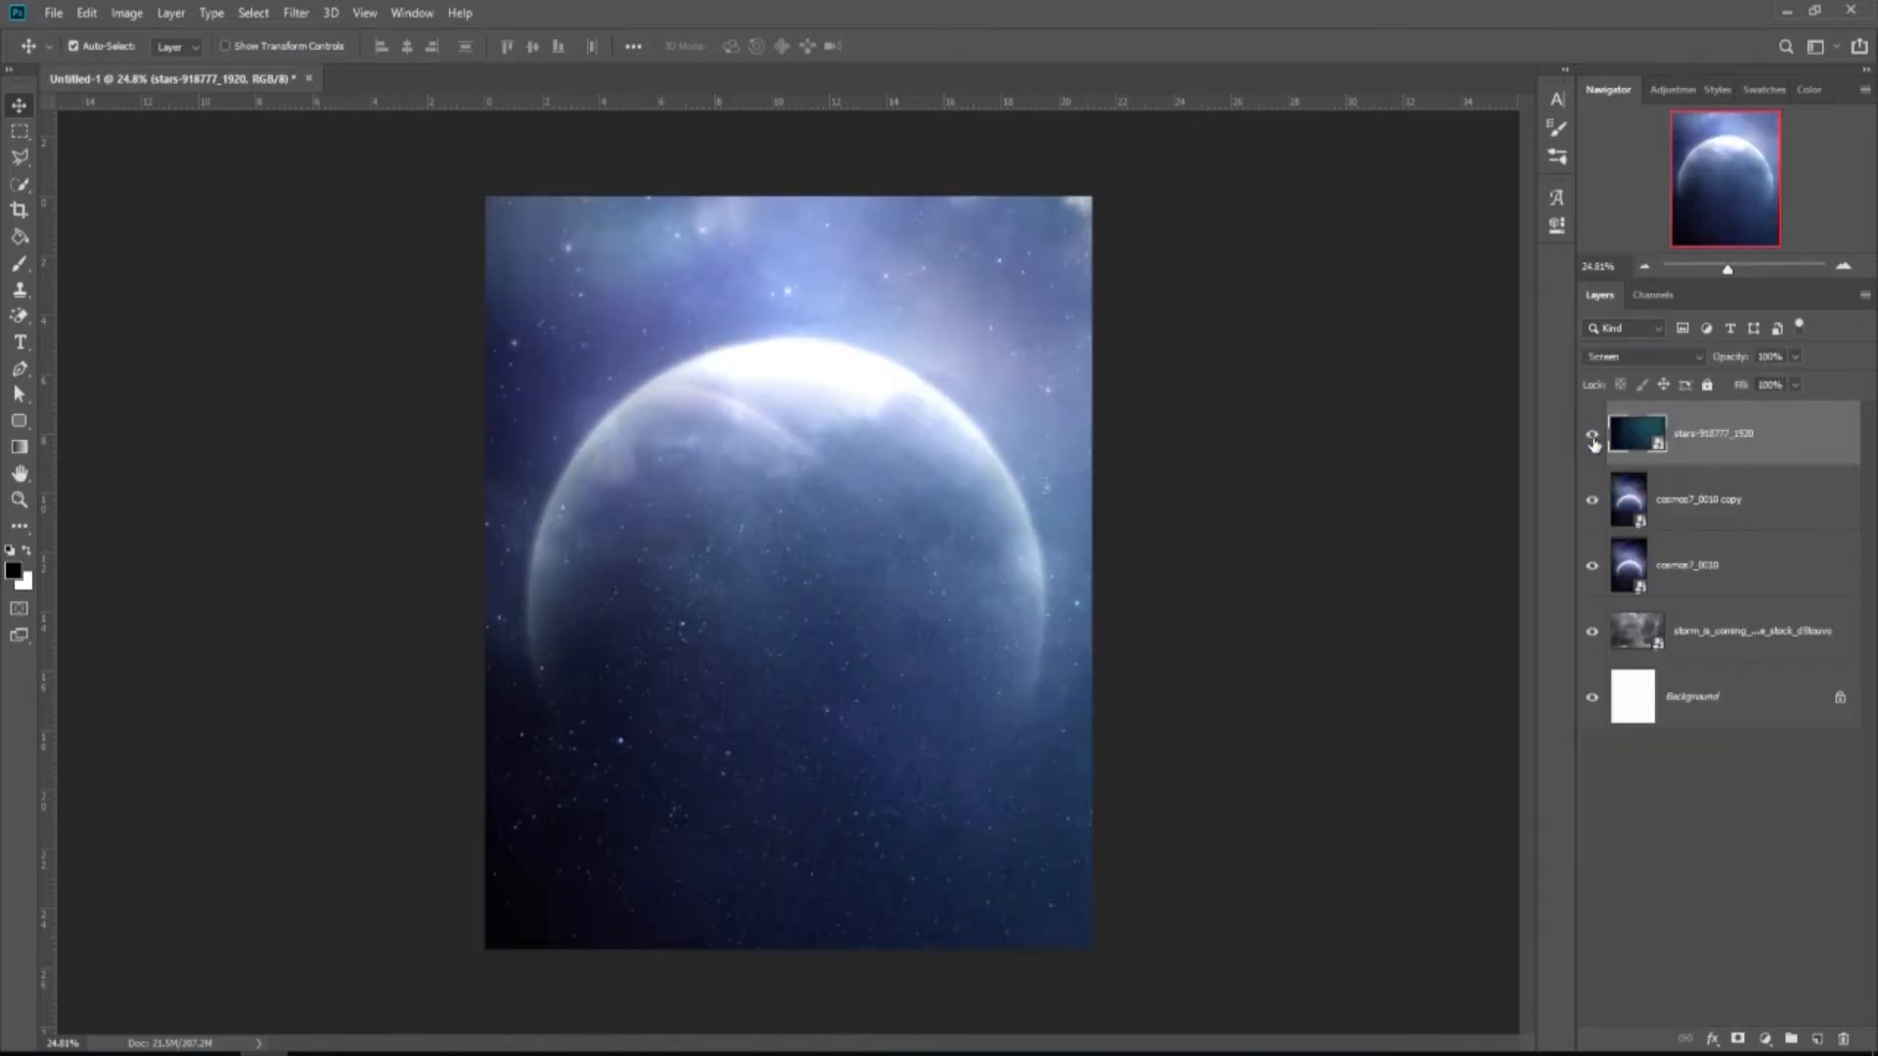
Add a Levels adjustment clipped to the stars with black input raised to 75.
left_click(1765, 1039)
left_click(1762, 765)
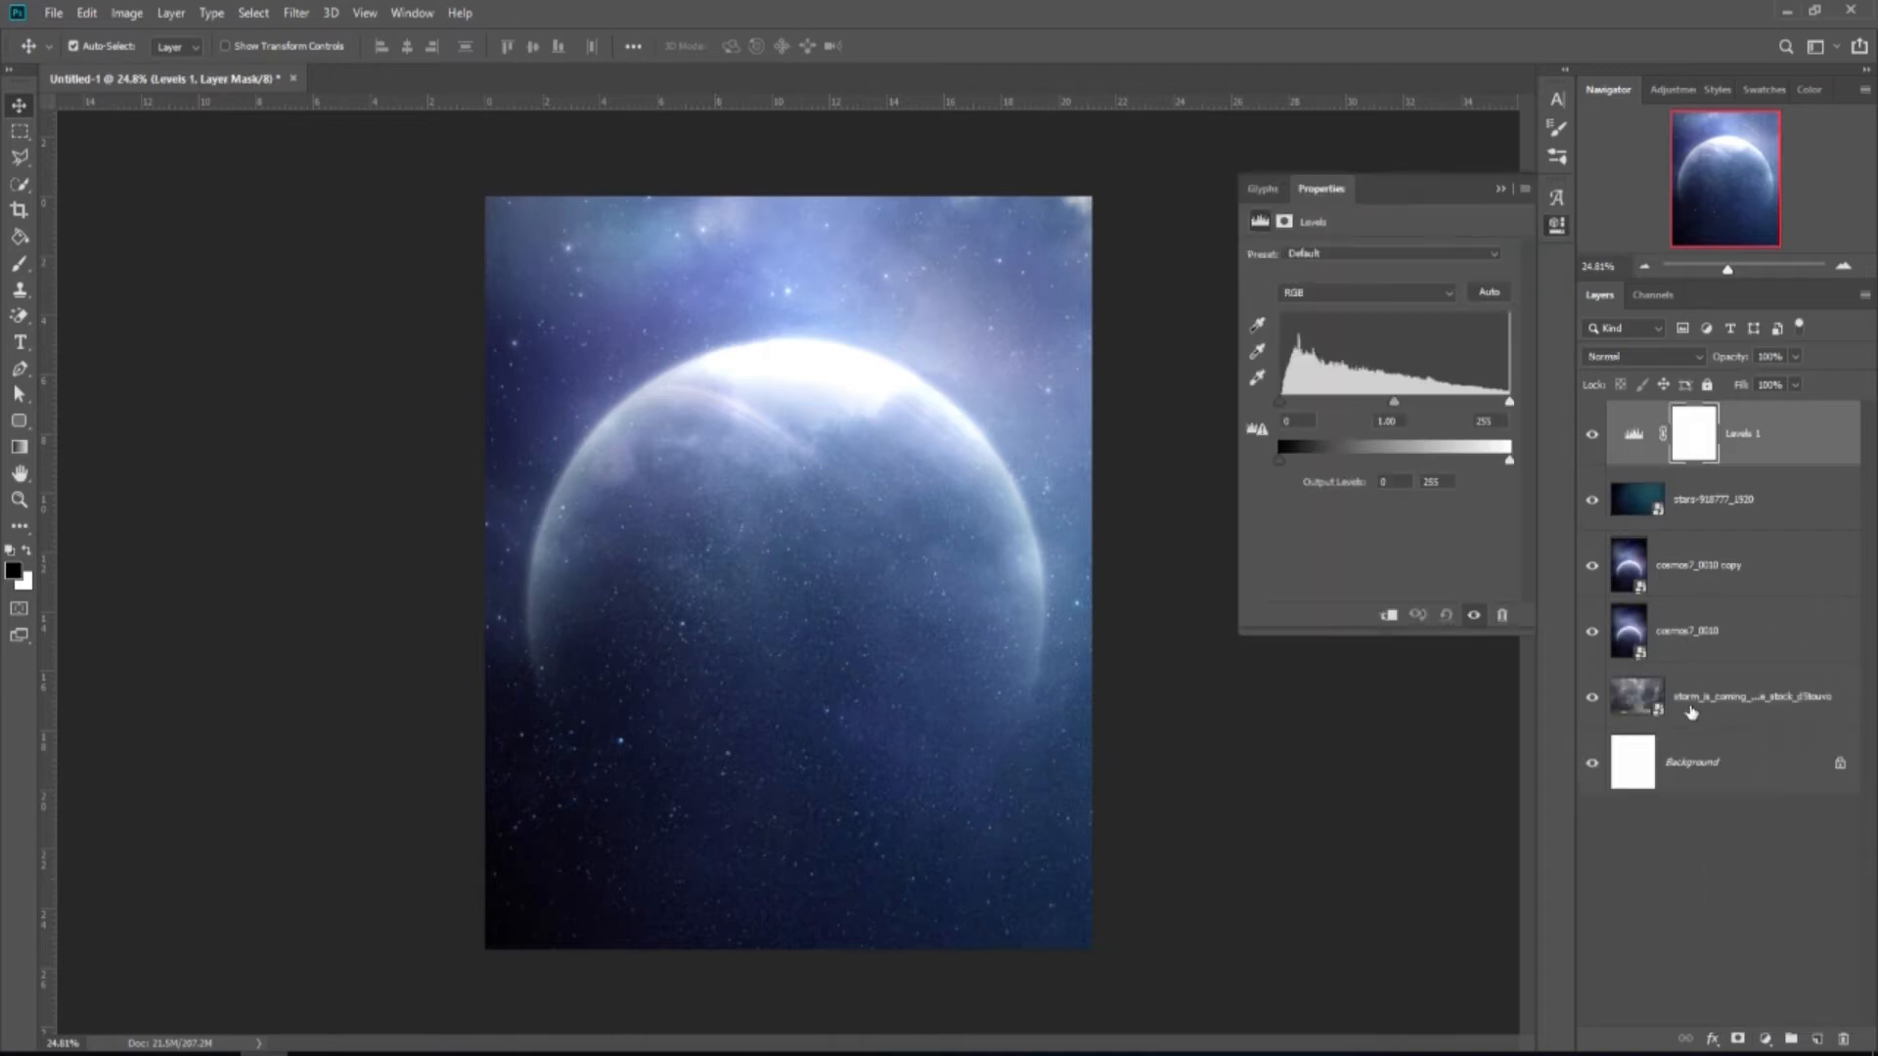
left_click(1389, 615)
left_click_drag(1282, 405, 1337, 416)
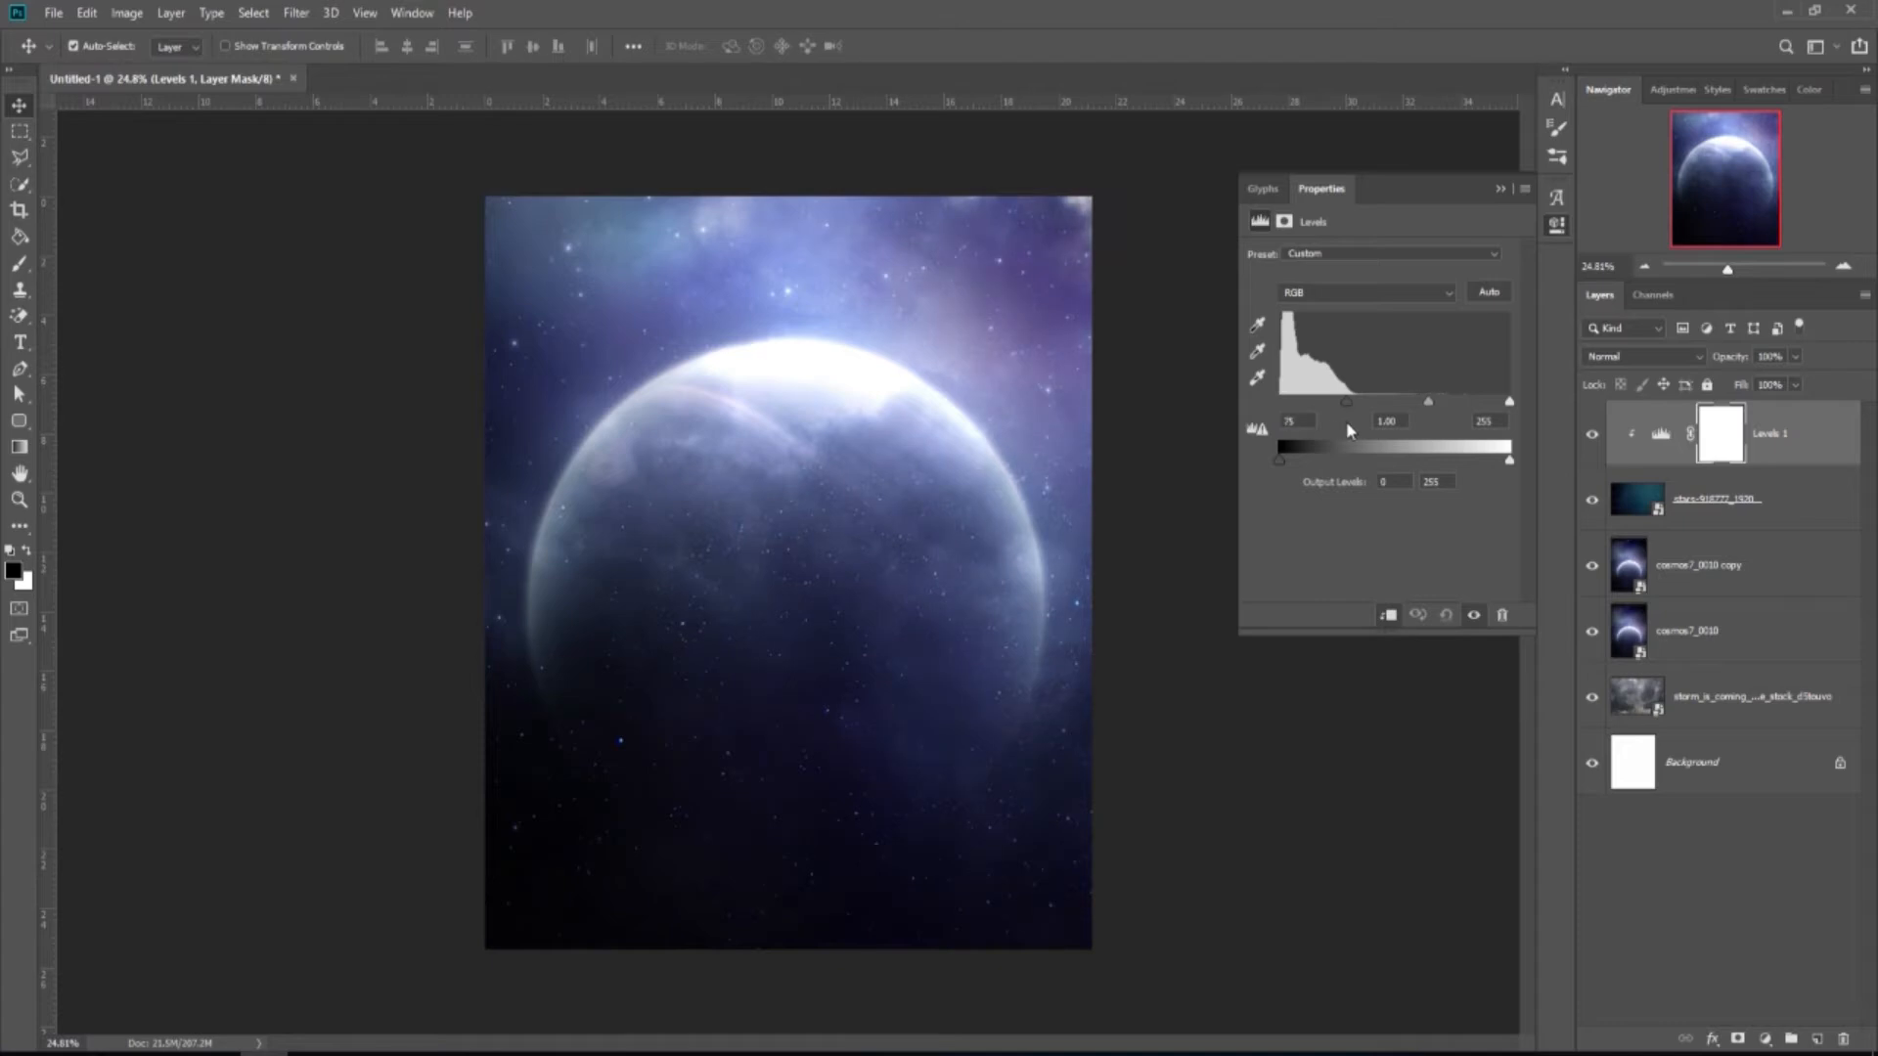
left_click(1500, 188)
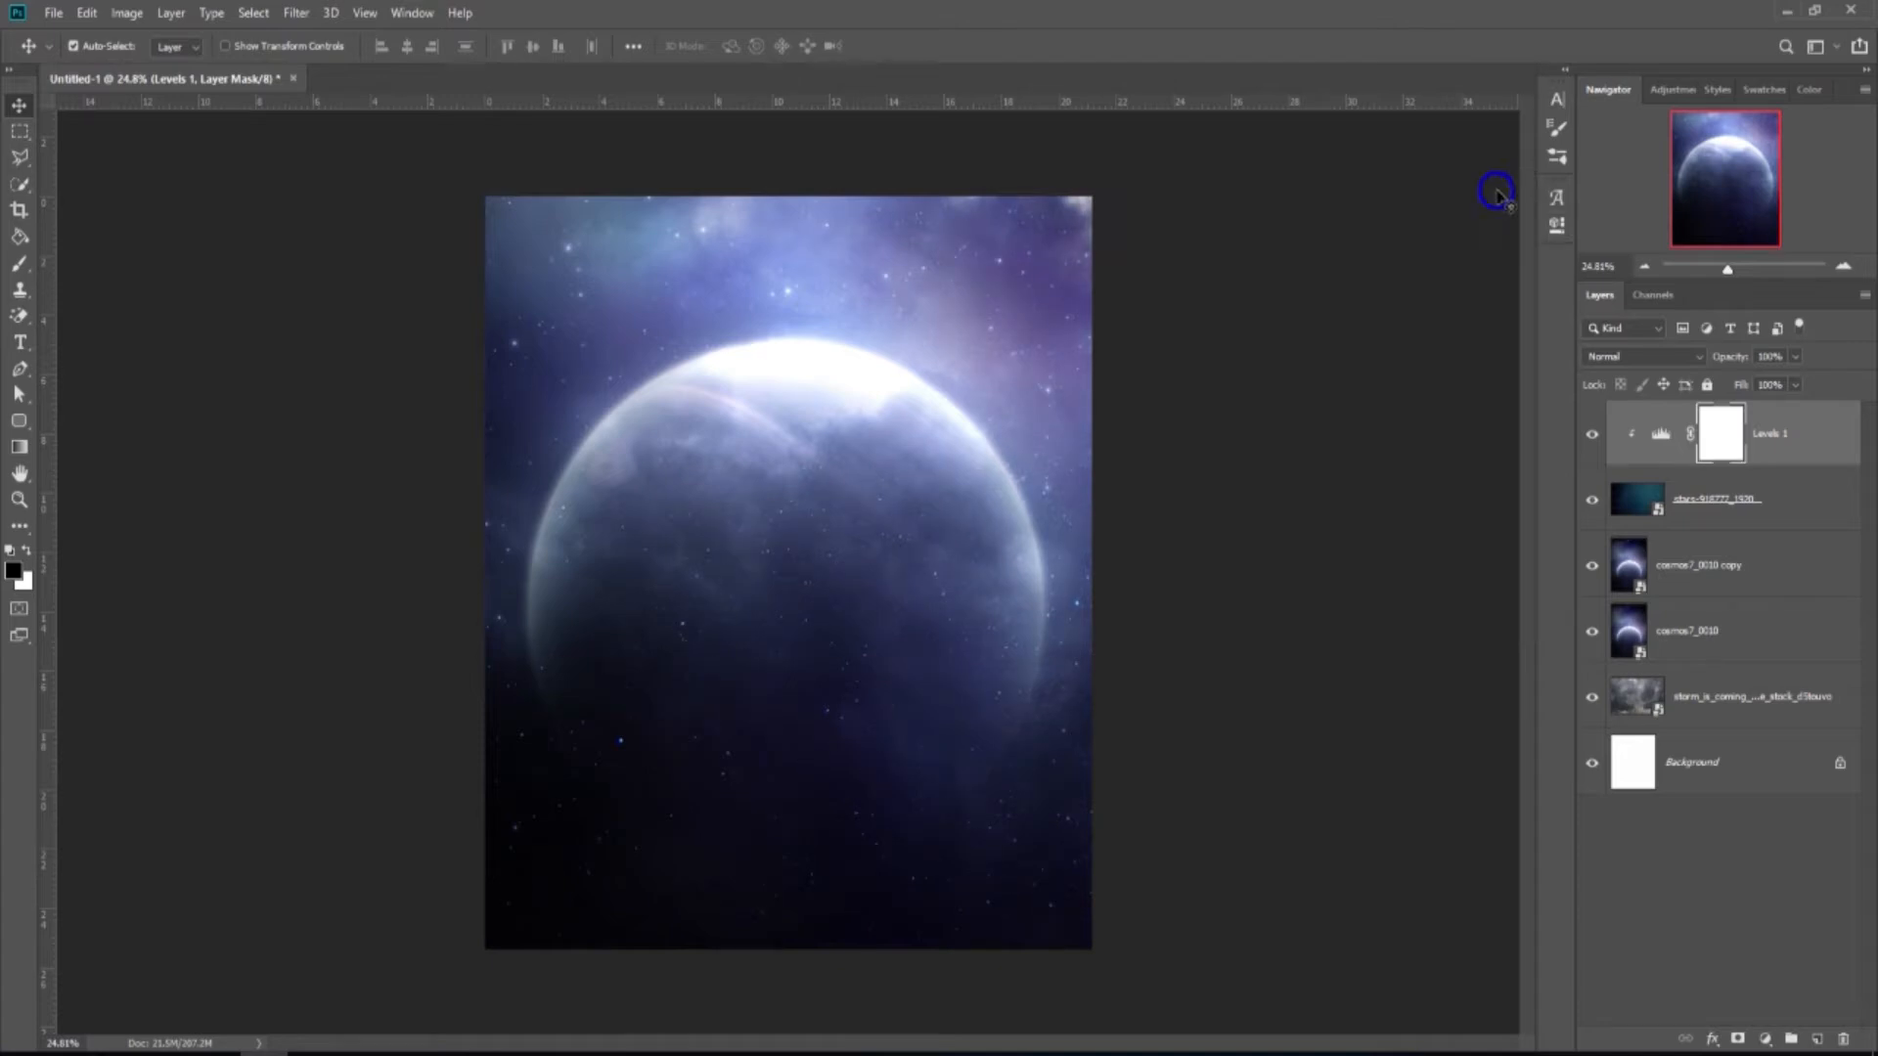
left_click(1592, 434)
left_click(1593, 433)
Add a Color Balance layer tinting midtones and highlights magenta (highlights -10 cyan, -53 magenta).
left_click(1765, 1040)
left_click(1748, 871)
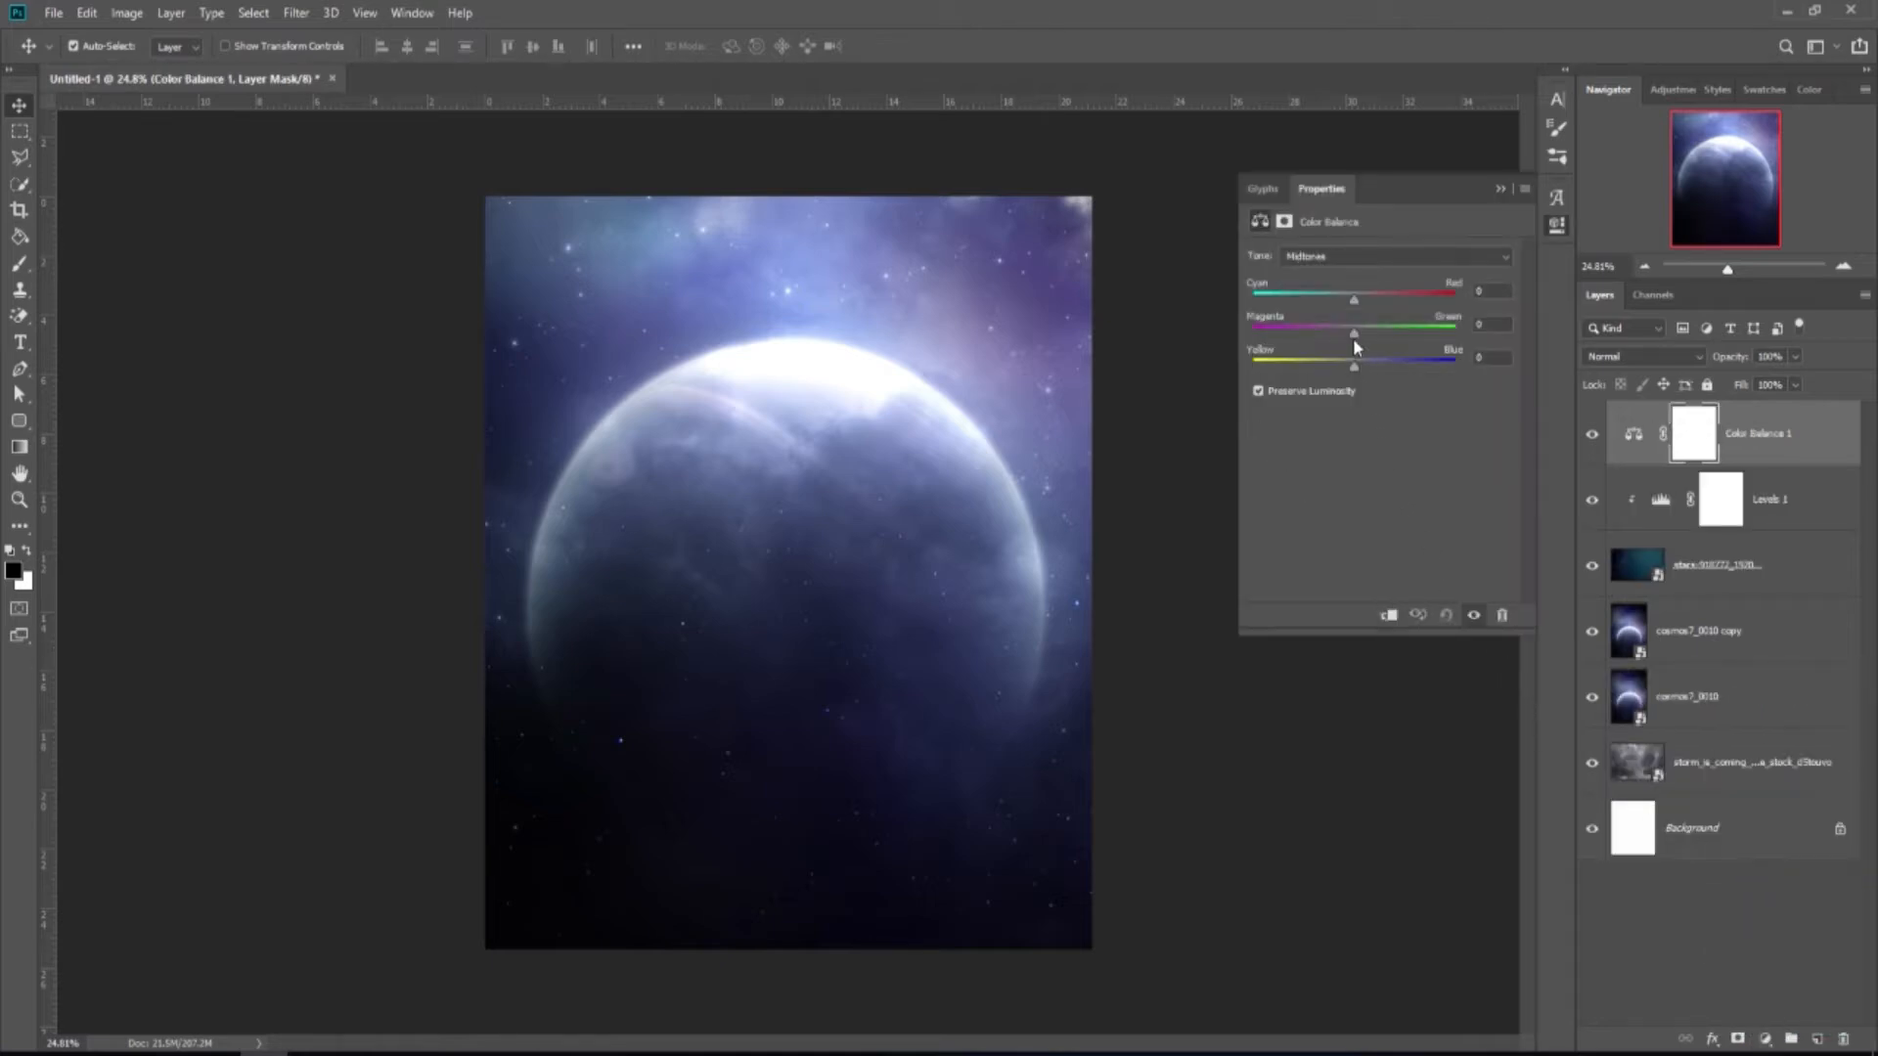
left_click_drag(1354, 340, 1354, 340)
left_click(1374, 256)
left_click(1364, 296)
left_click_drag(1356, 332, 1353, 343)
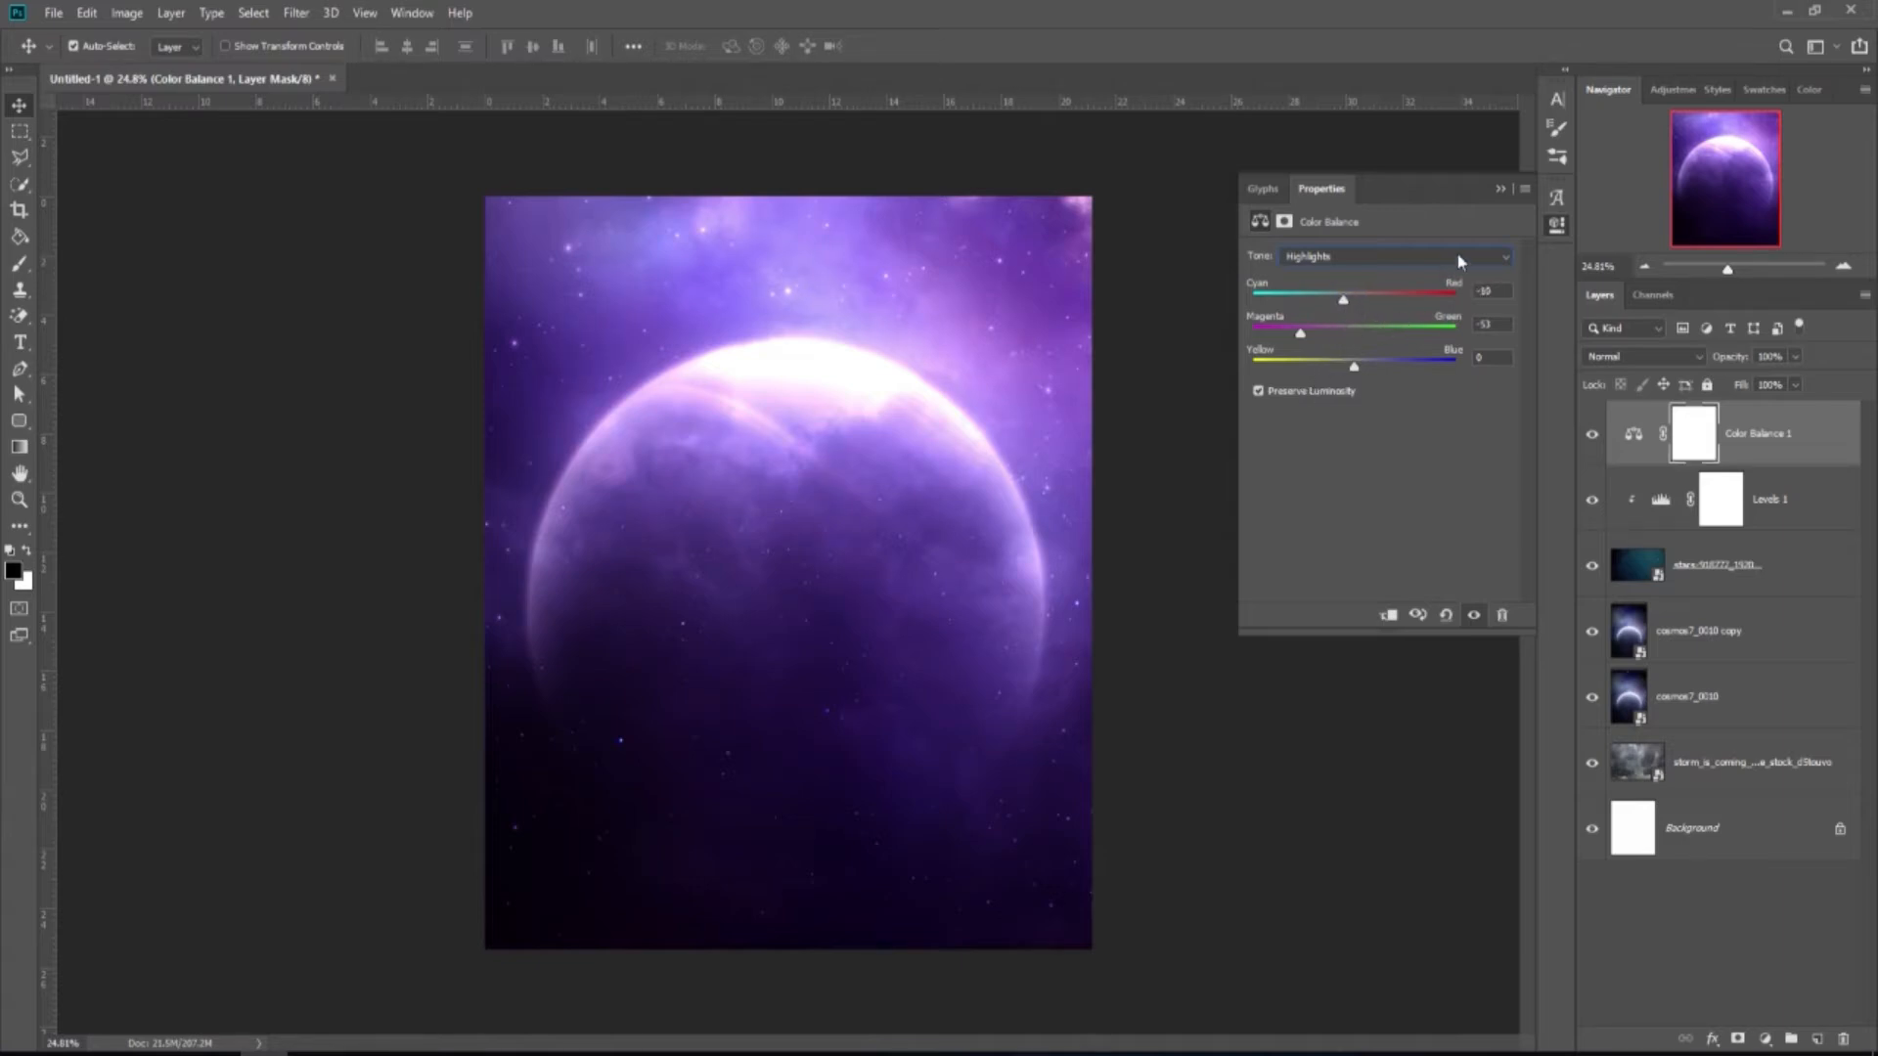
Place the rock_stock_5 cliff photo onto the canvas.
left_click(1503, 192)
left_click(1591, 433)
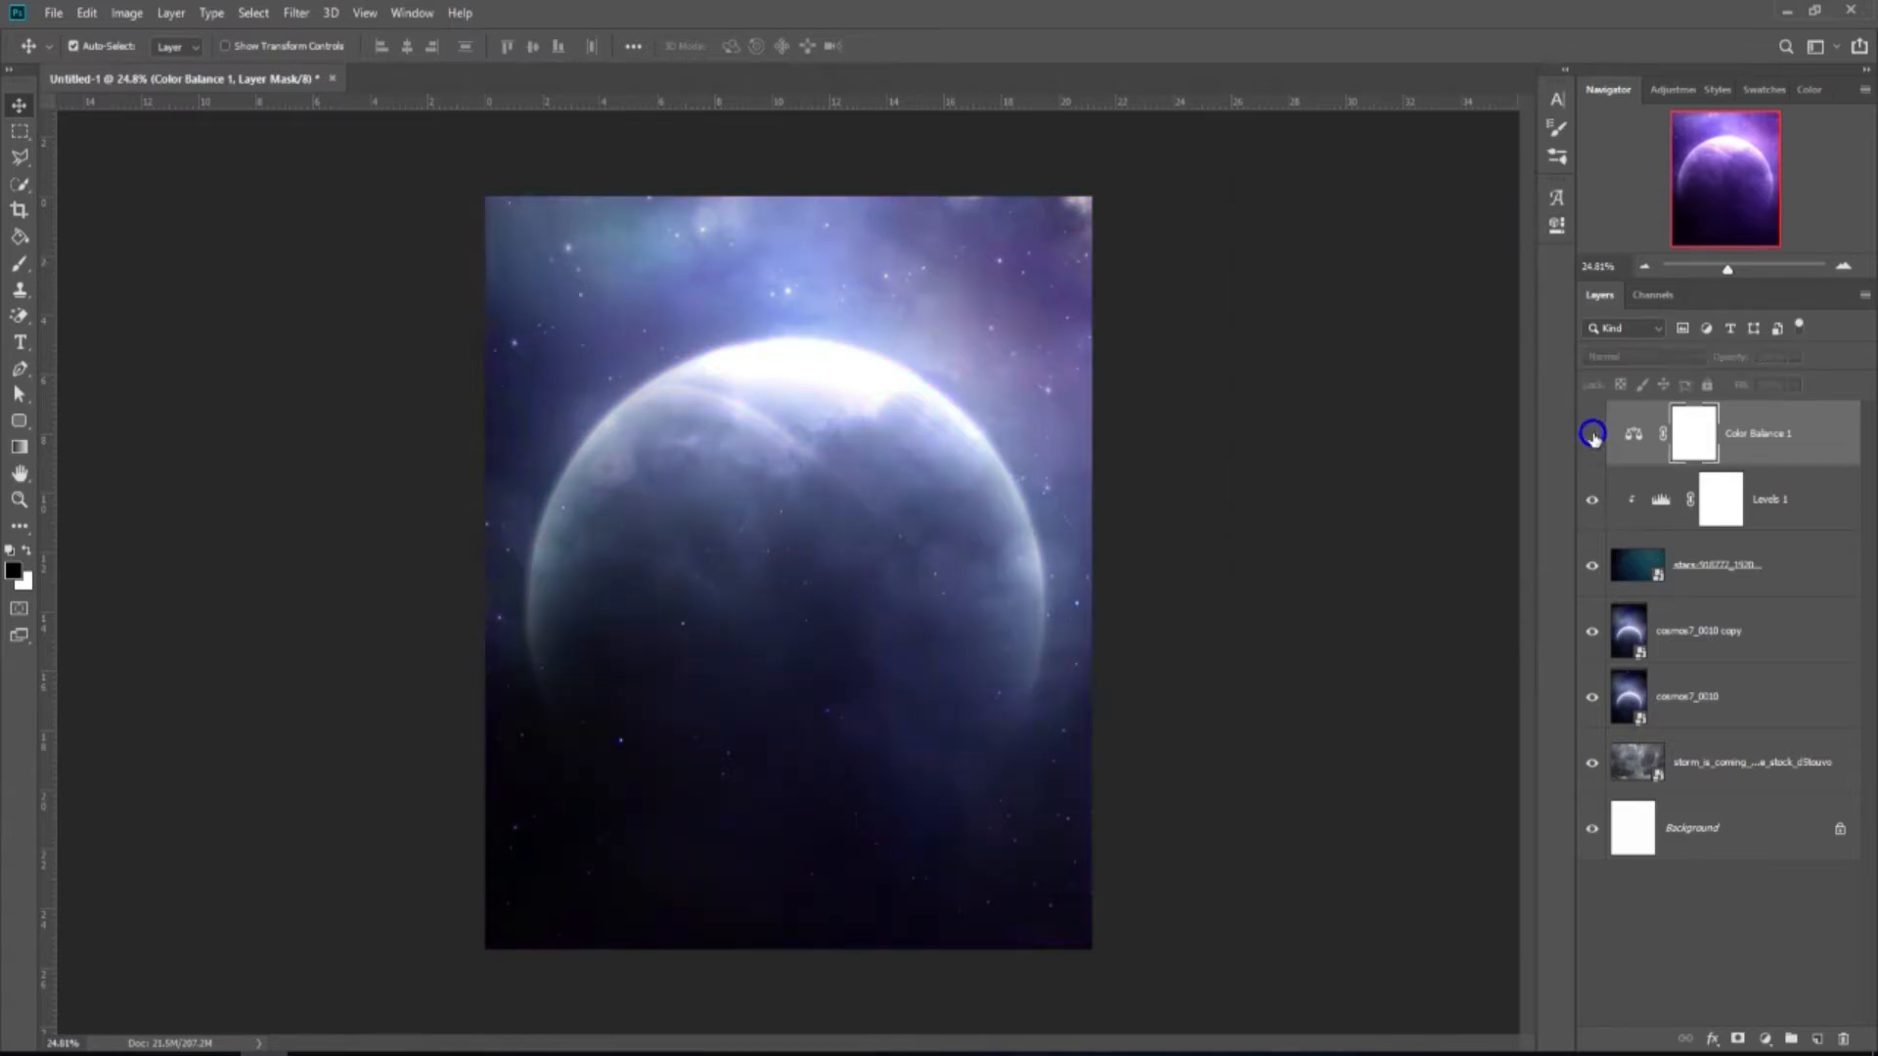
left_click(1591, 434)
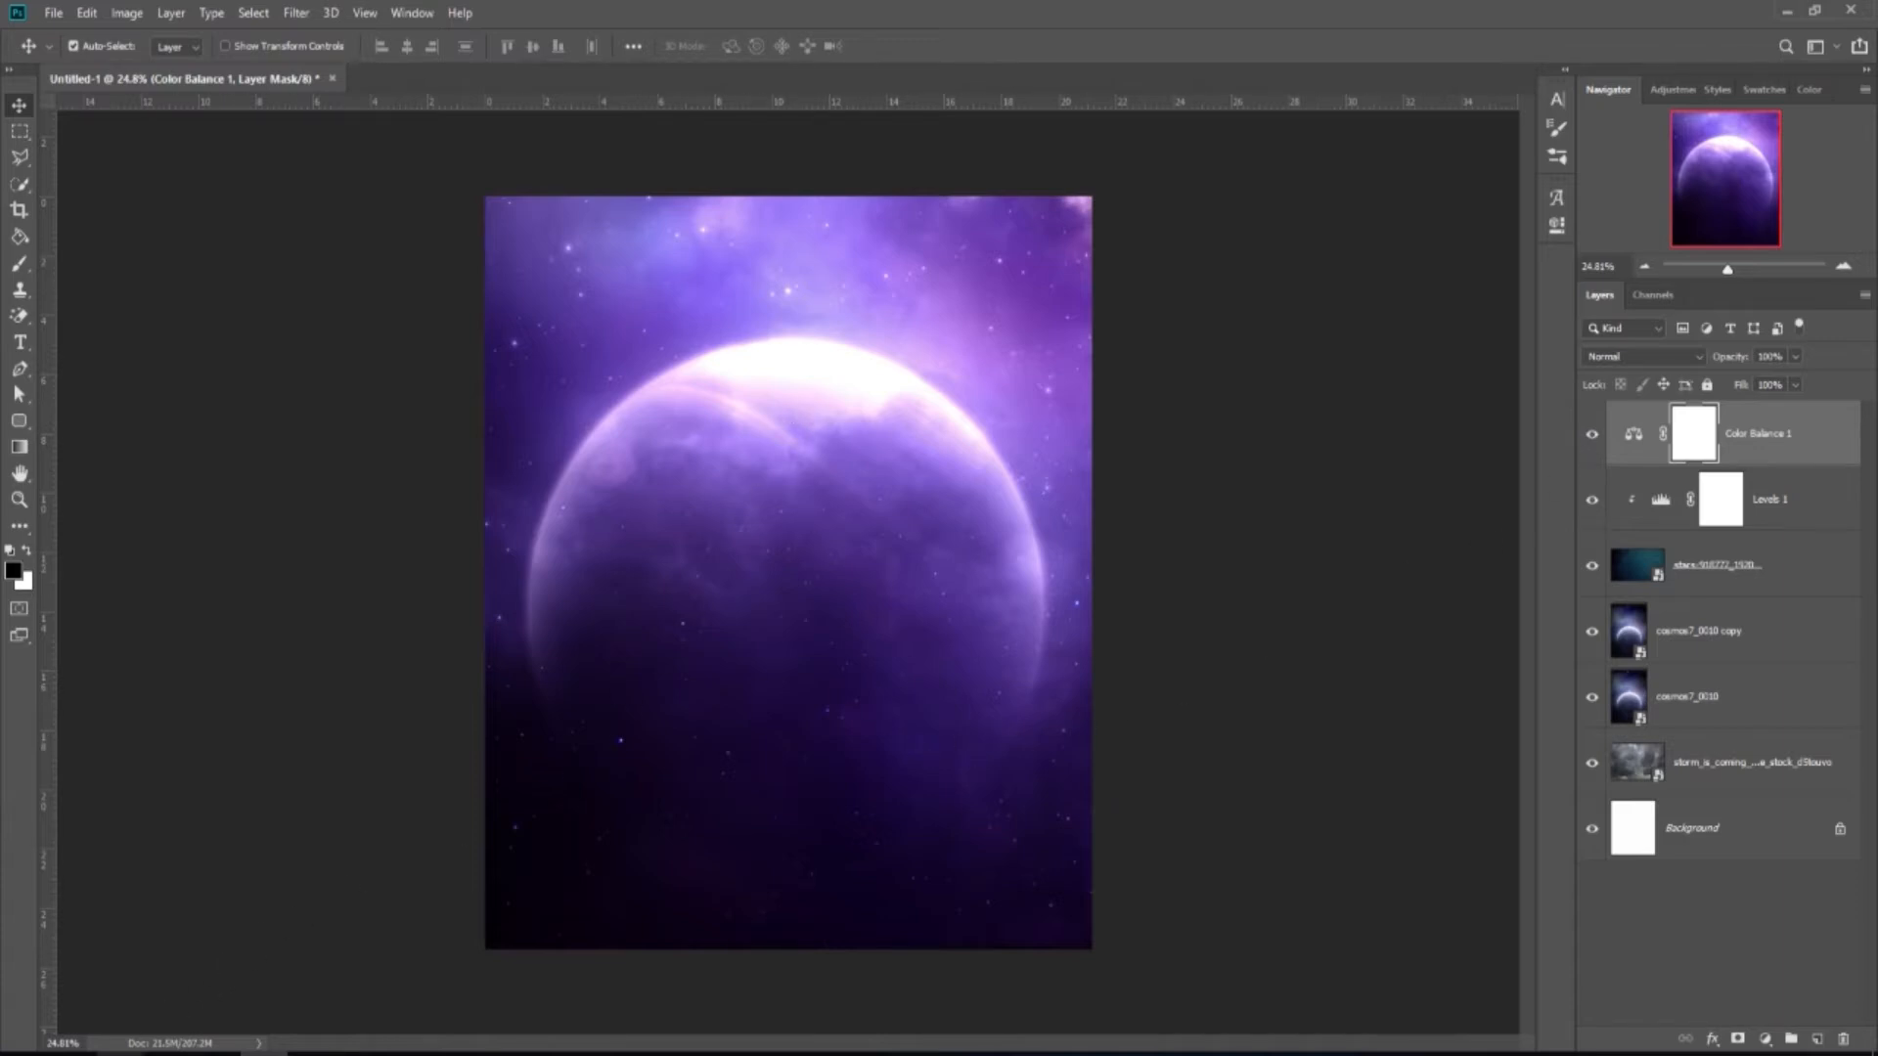
left_click(118, 1053)
left_click_drag(350, 431, 787, 544)
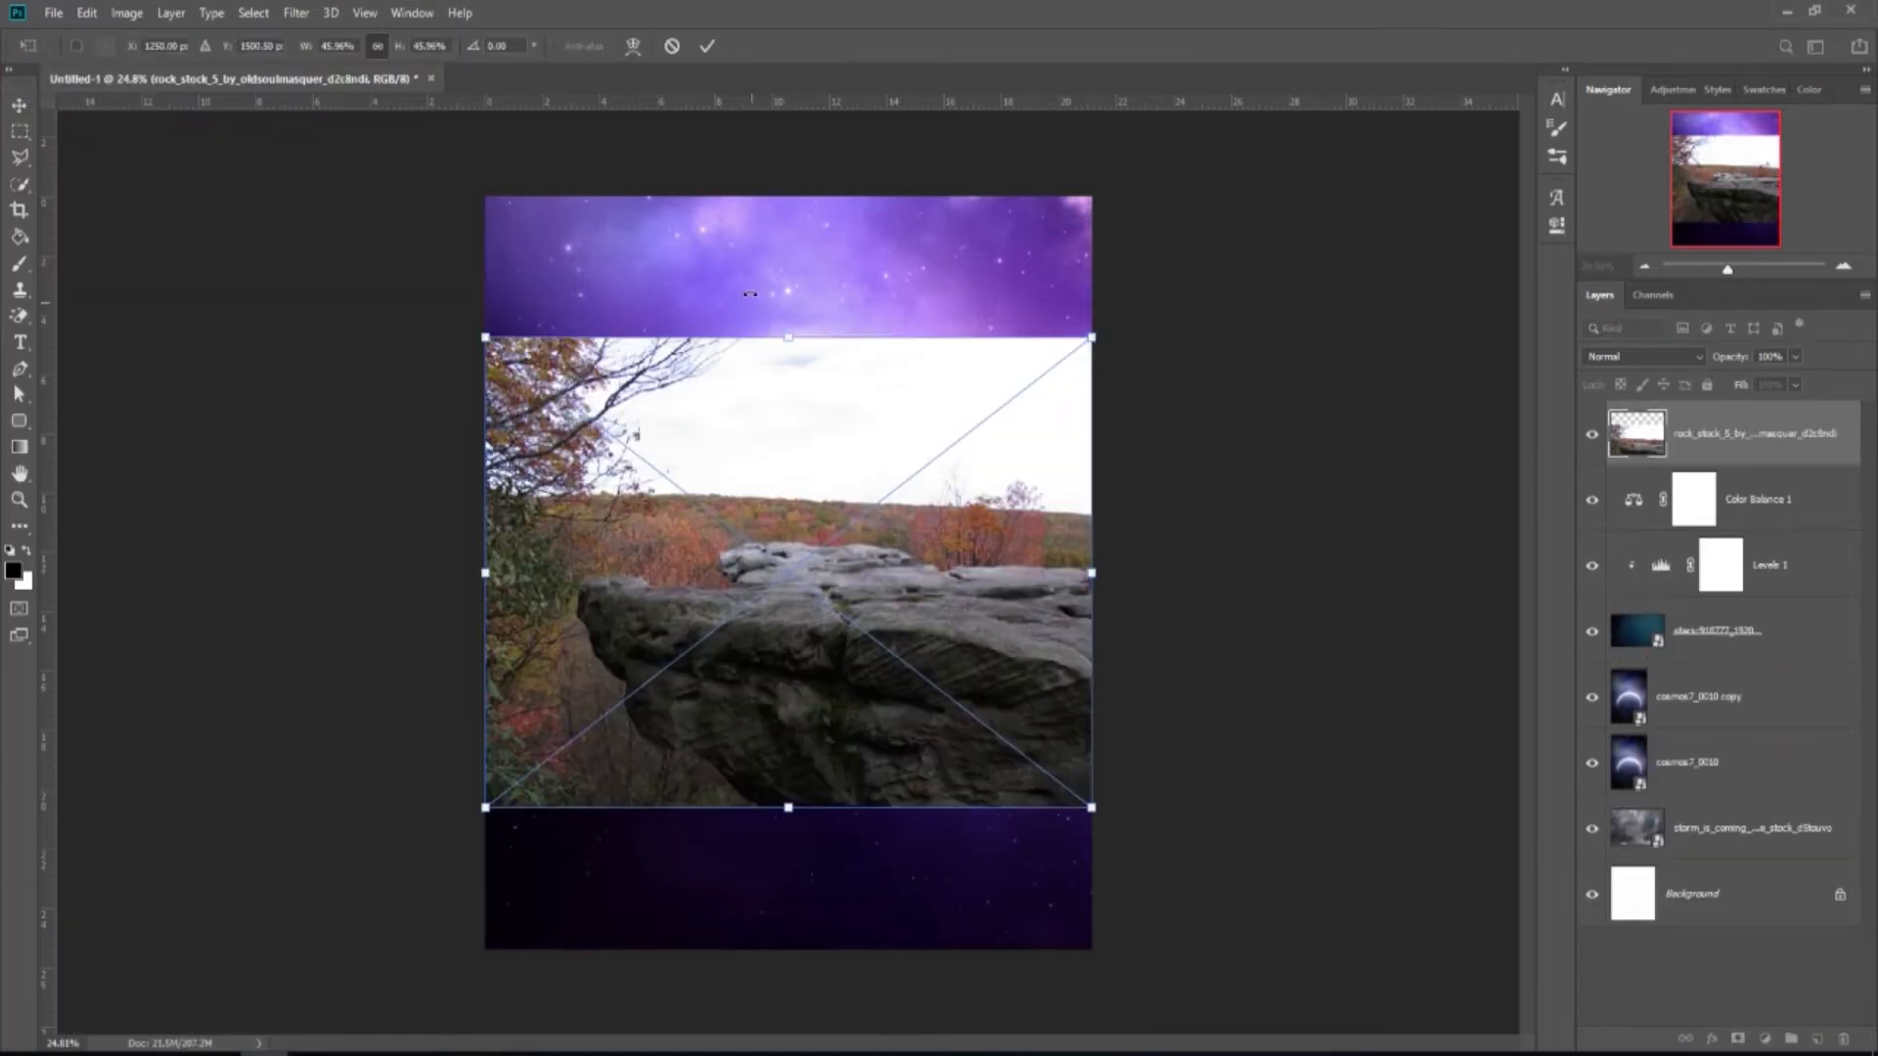
Commit the rock_stock_5 placement and rasterize the rock layer.
left_click(707, 46)
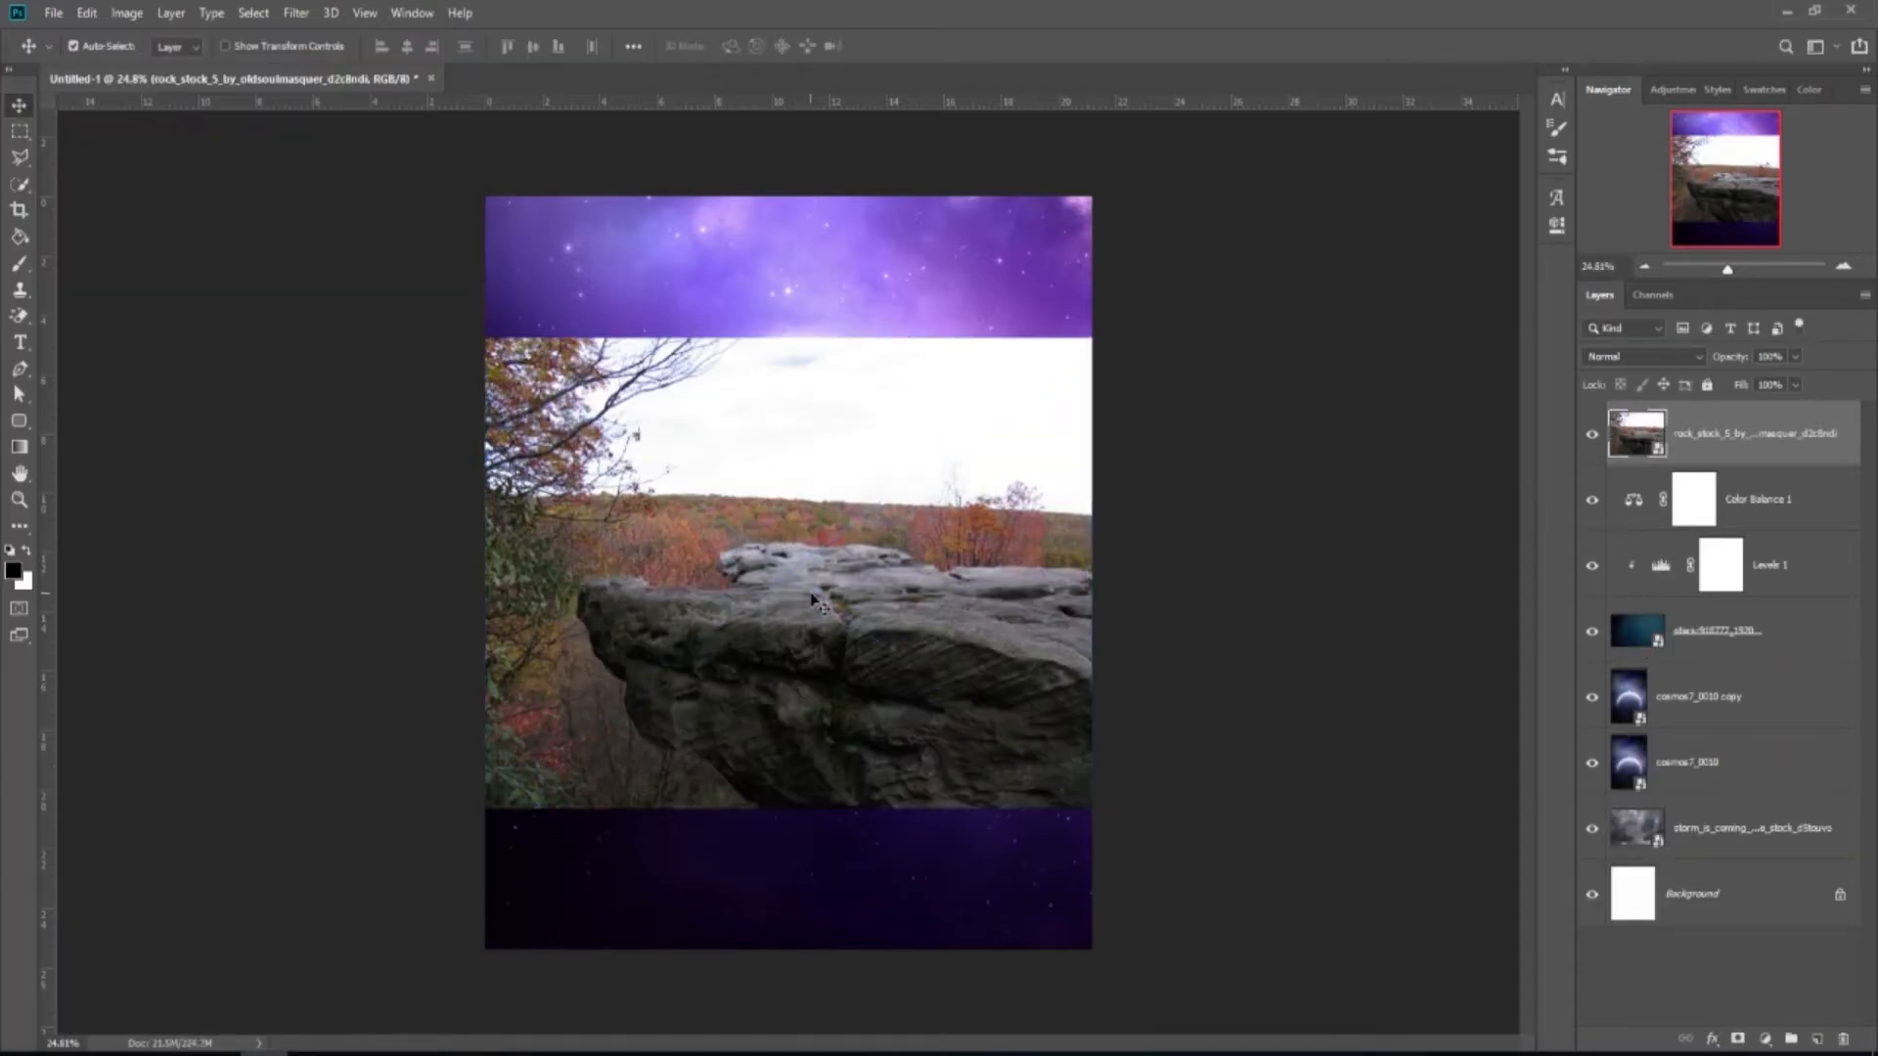
right_click(1744, 435)
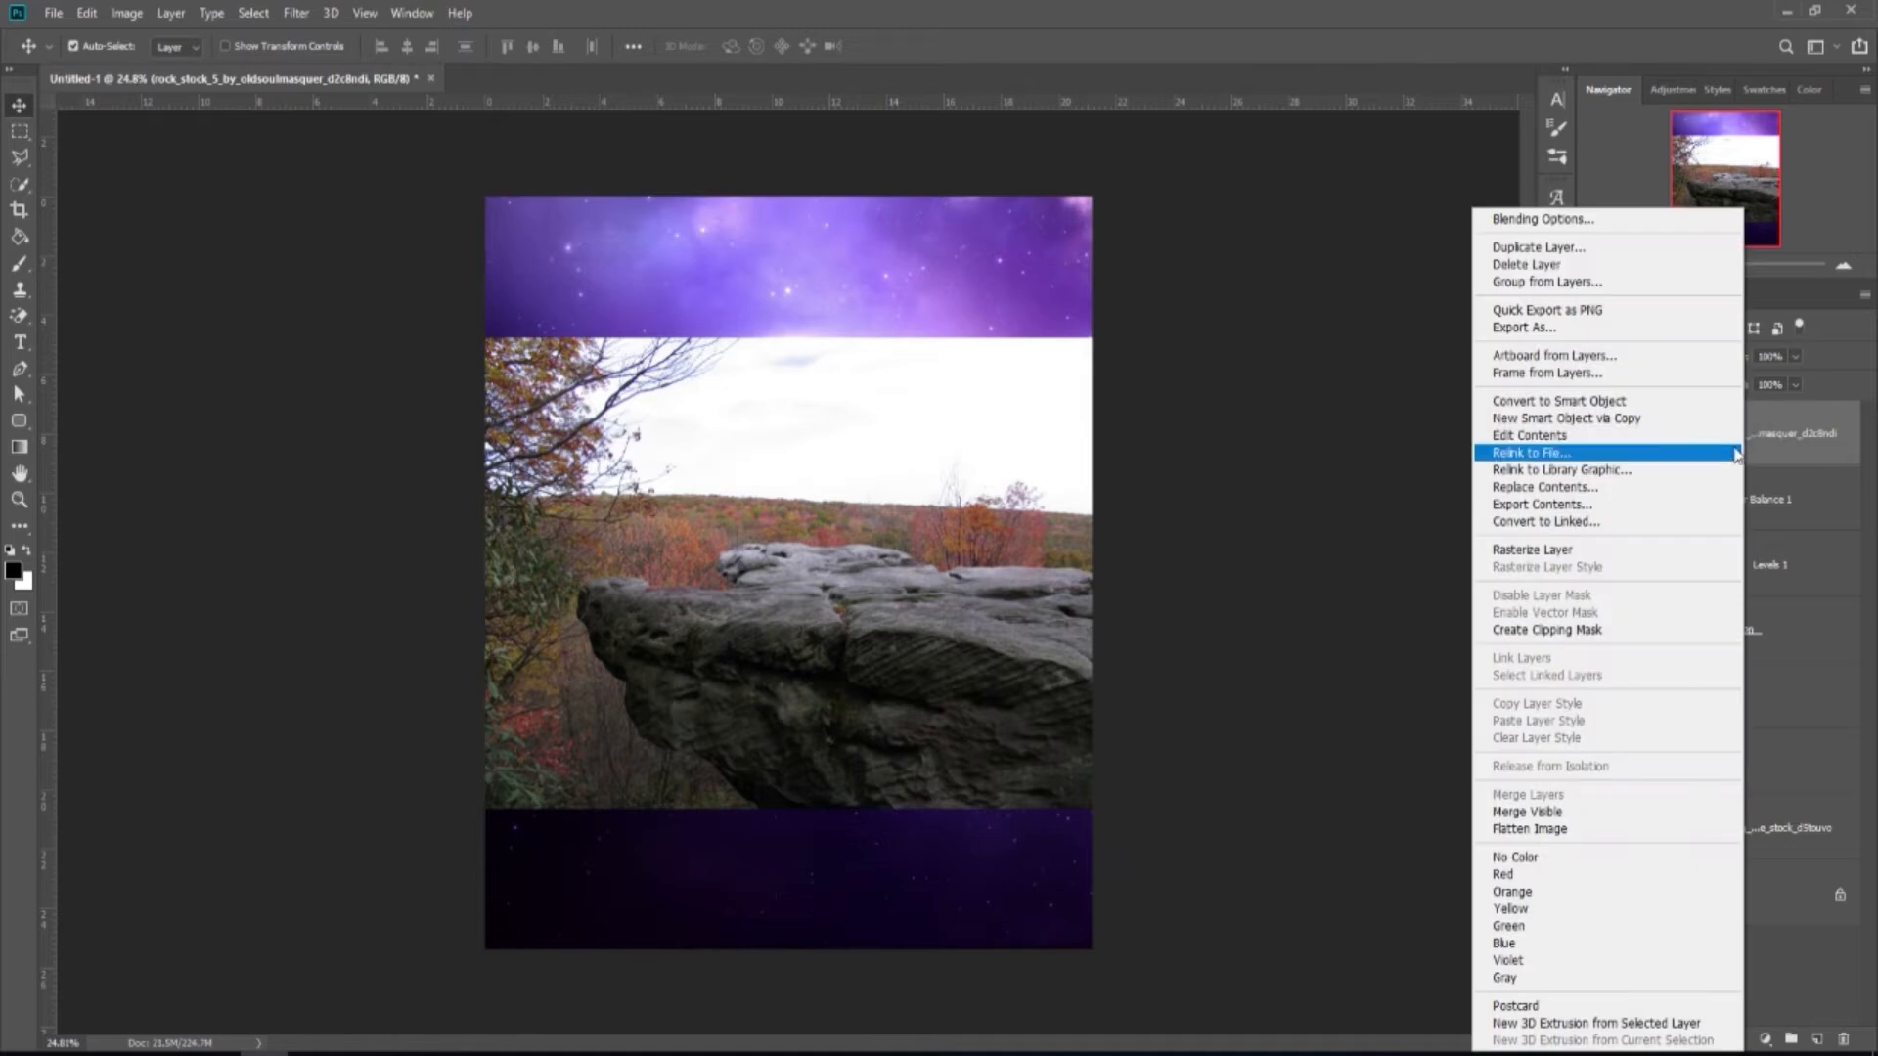
left_click(1586, 550)
scroll(880, 692, "up", 1)
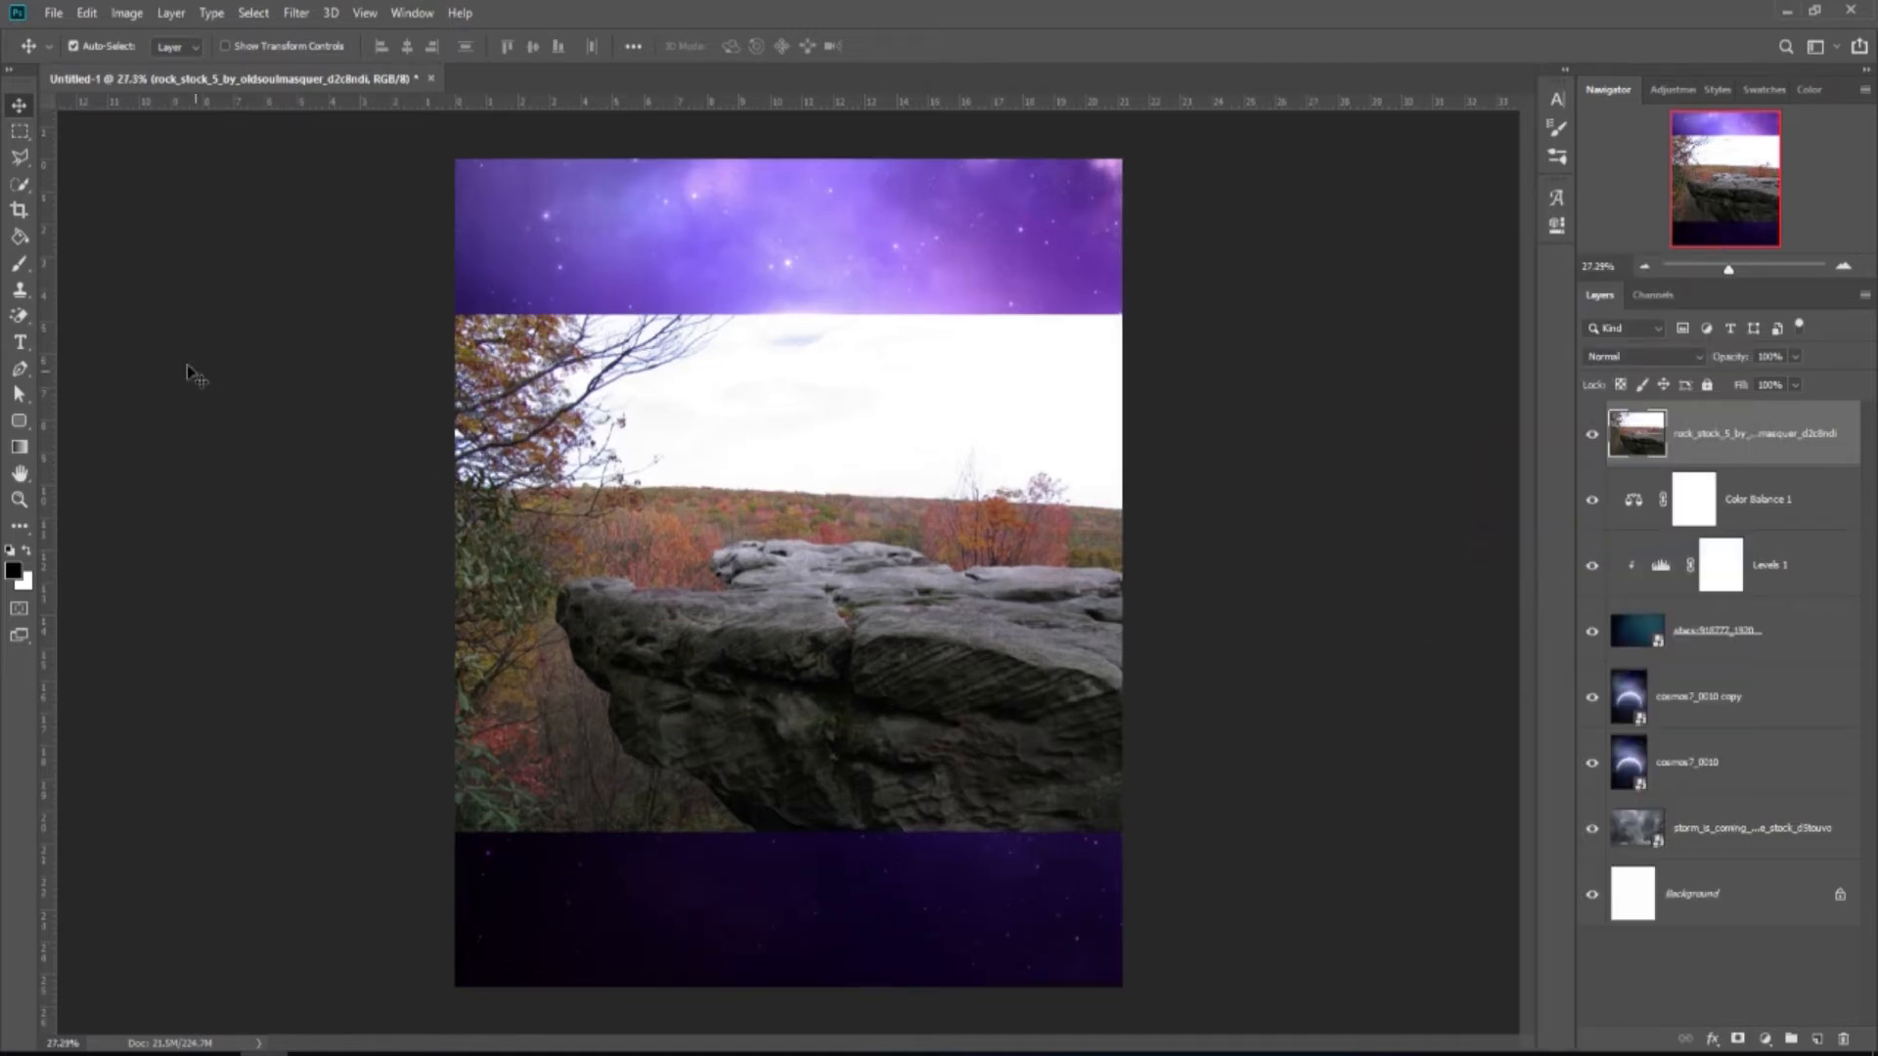
left_click(18, 185)
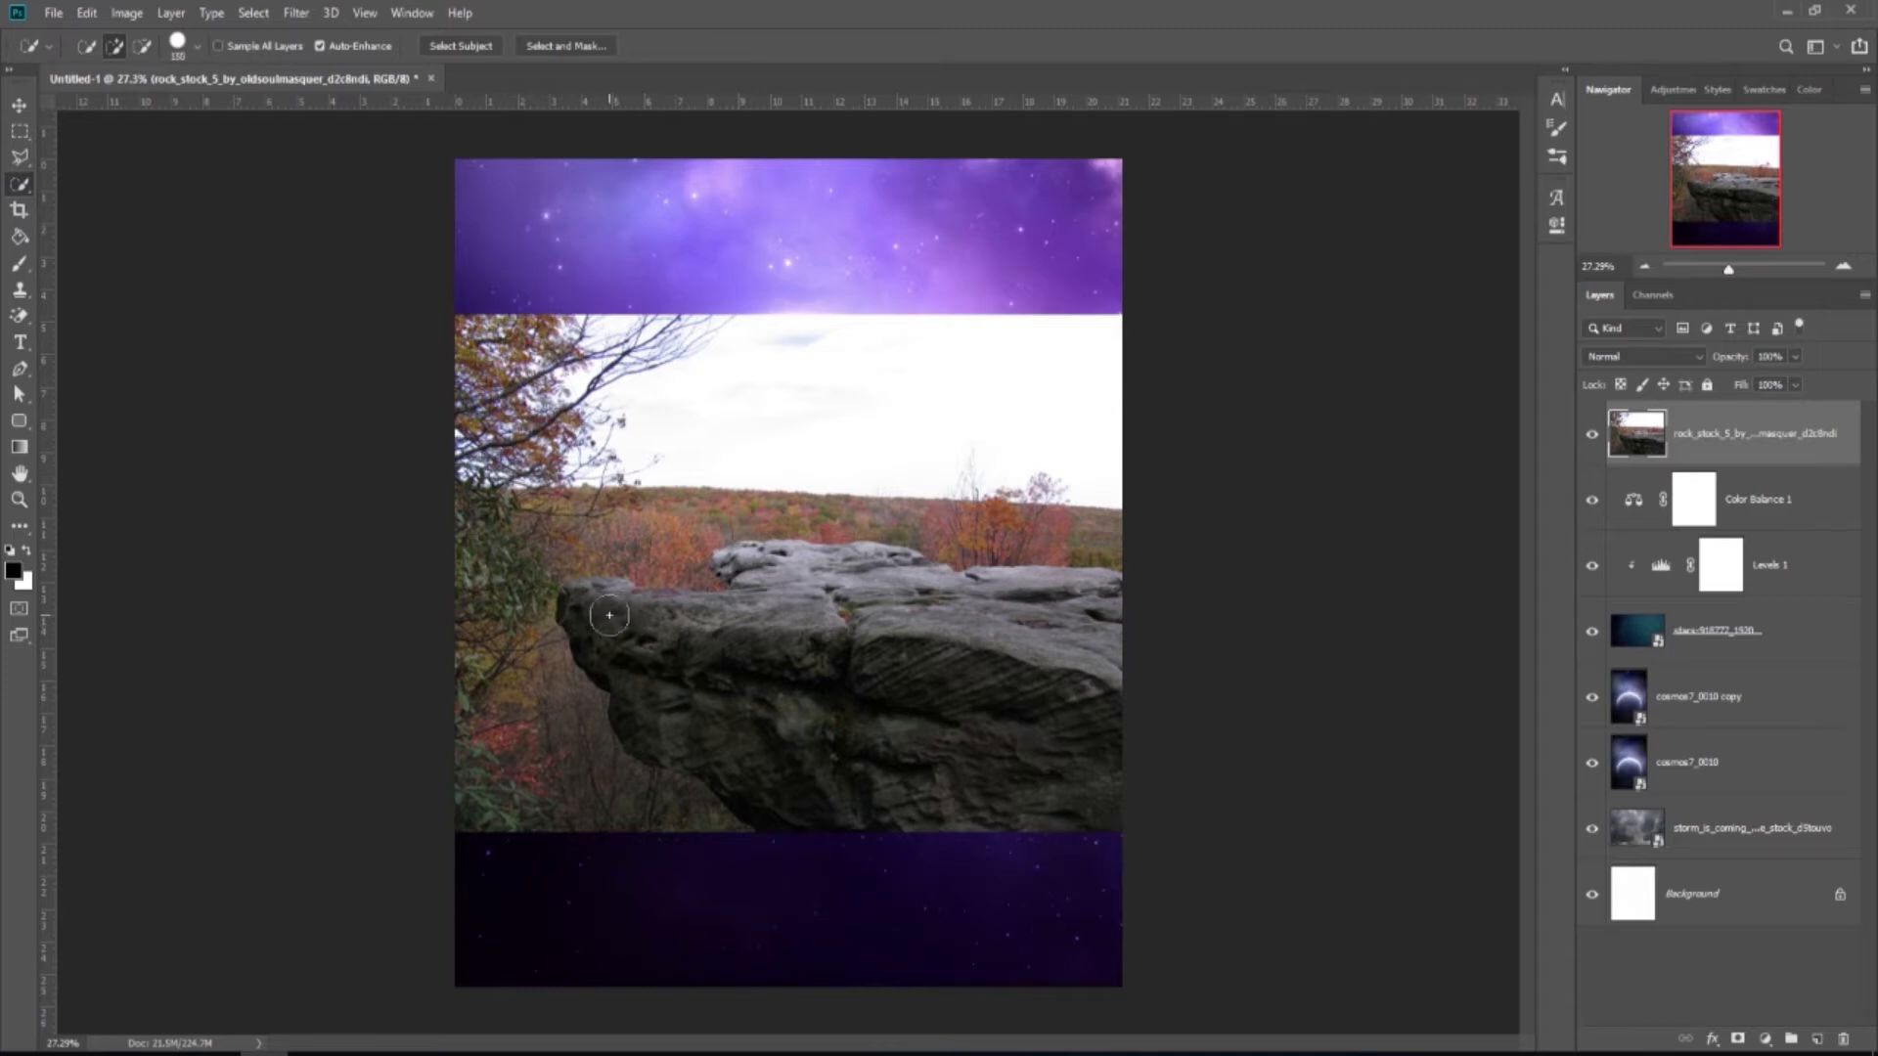
Quick-select the rock outcrop, refining the selection around its upper-left tip.
mouse_move(643, 626)
left_mouse_down()
mouse_move(829, 677)
mouse_move(985, 650)
left_mouse_up()
key("bracketleft")
key("bracketleft")
key("bracketleft")
key("bracketleft")
key("bracketleft")
left_click(929, 575)
left_click_drag(760, 562, 738, 559)
key("bracketleft")
key("bracketleft")
key("bracketleft")
key("bracketleft")
left_click(717, 579)
left_click(726, 581, "alt")
Refine the selection with Smooth 1, mask the rock layer, and apply the mask.
left_click(566, 46)
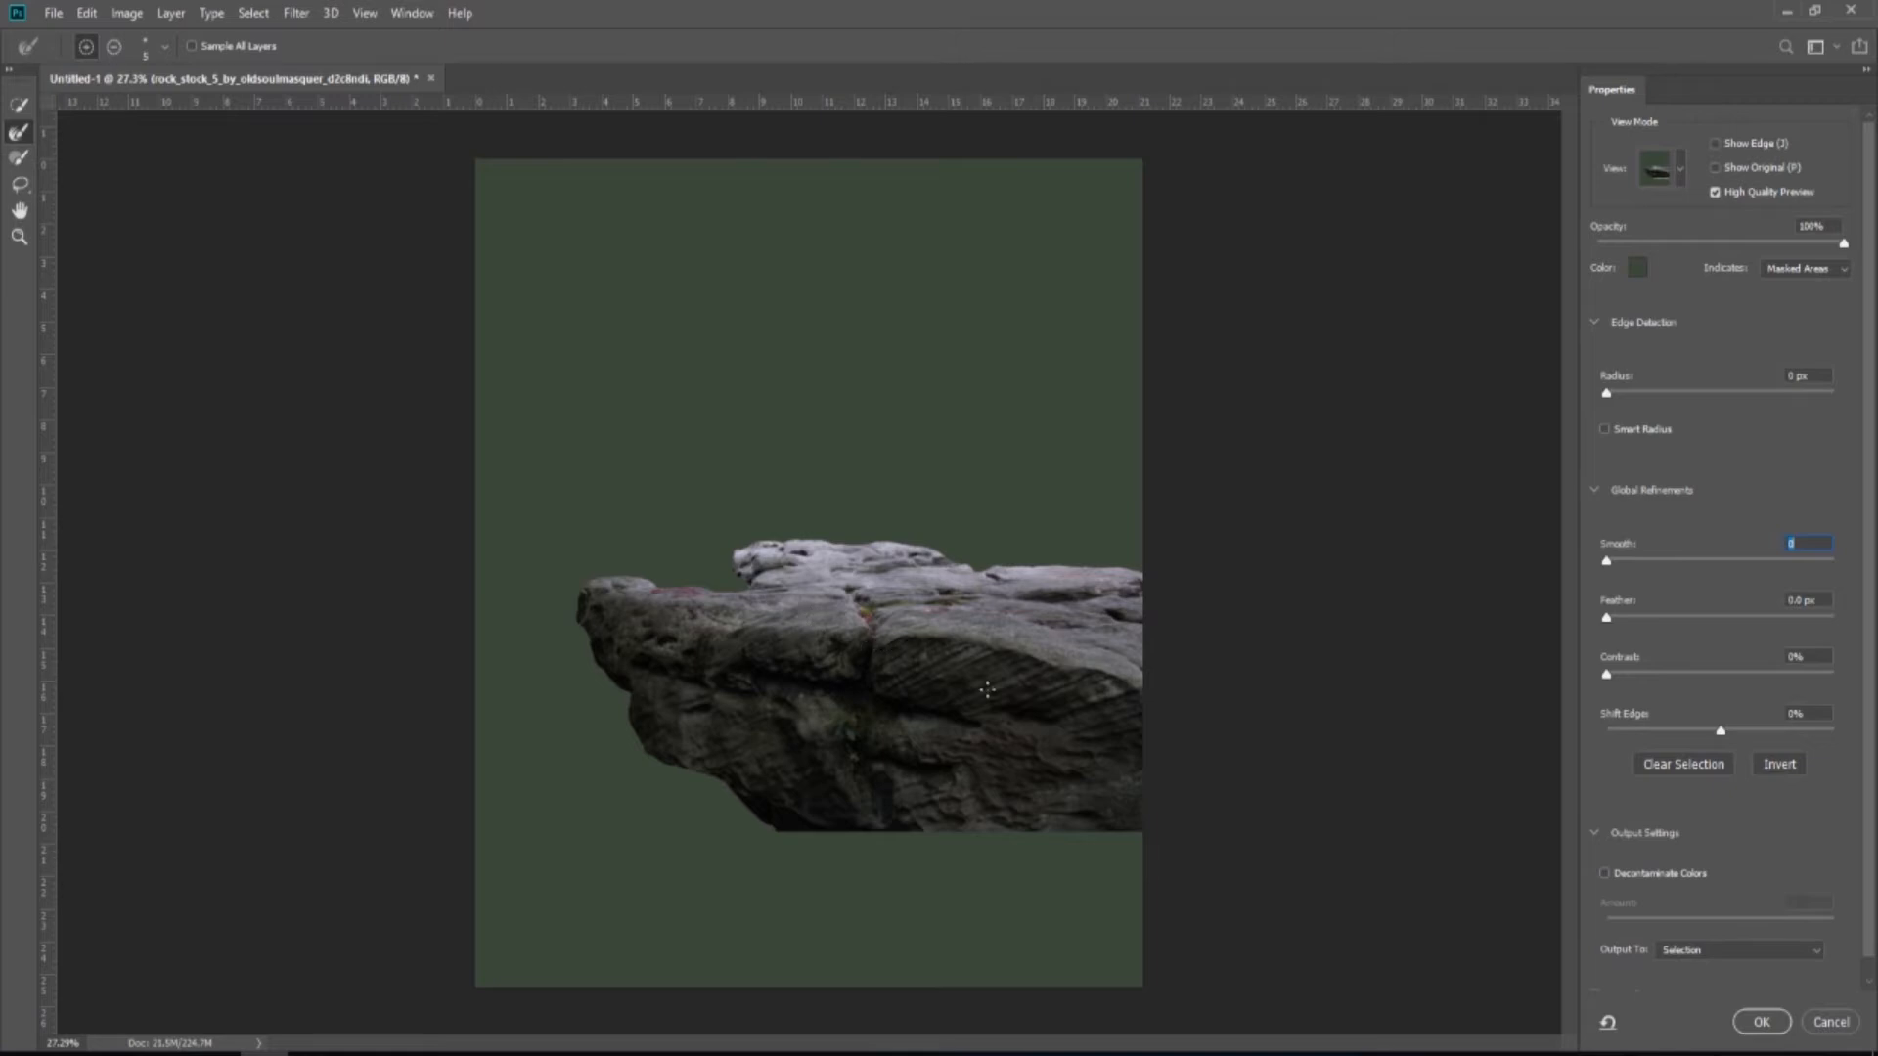
left_click_drag(1607, 561, 1612, 621)
left_click(1759, 1021)
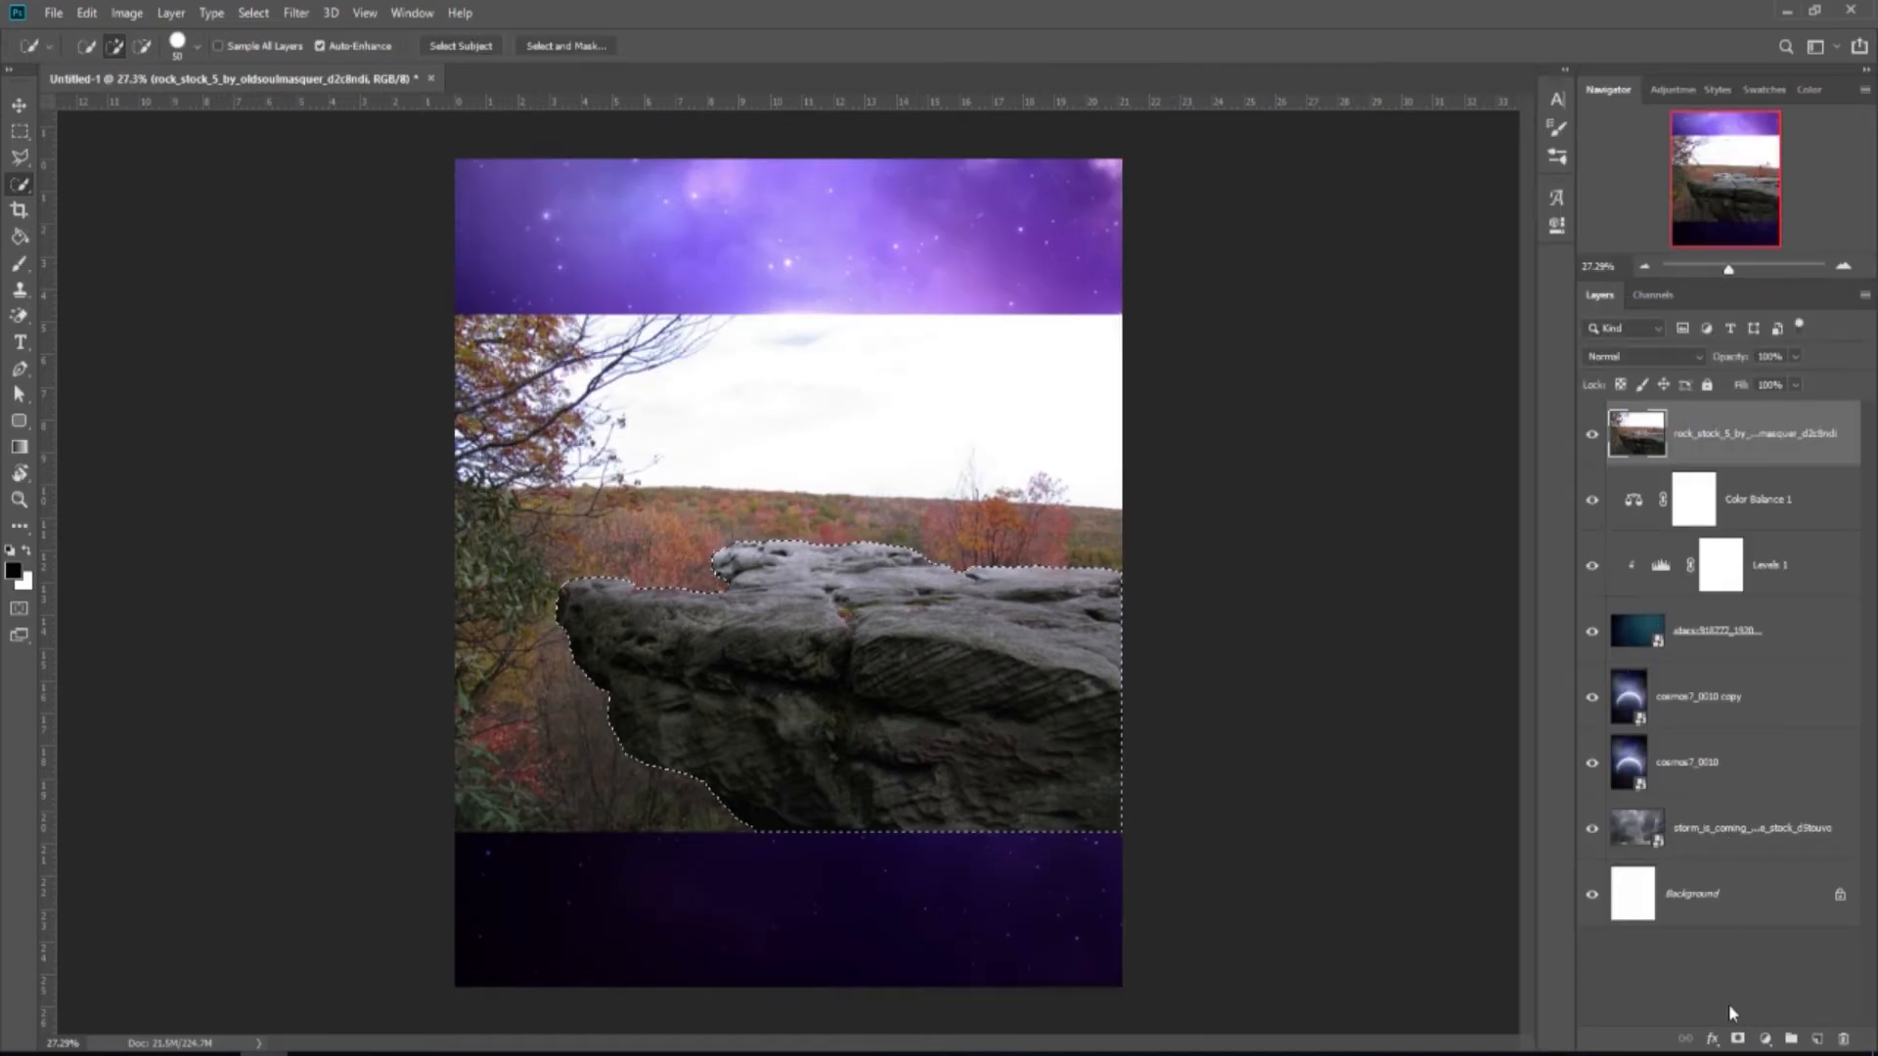
left_click(1737, 1039)
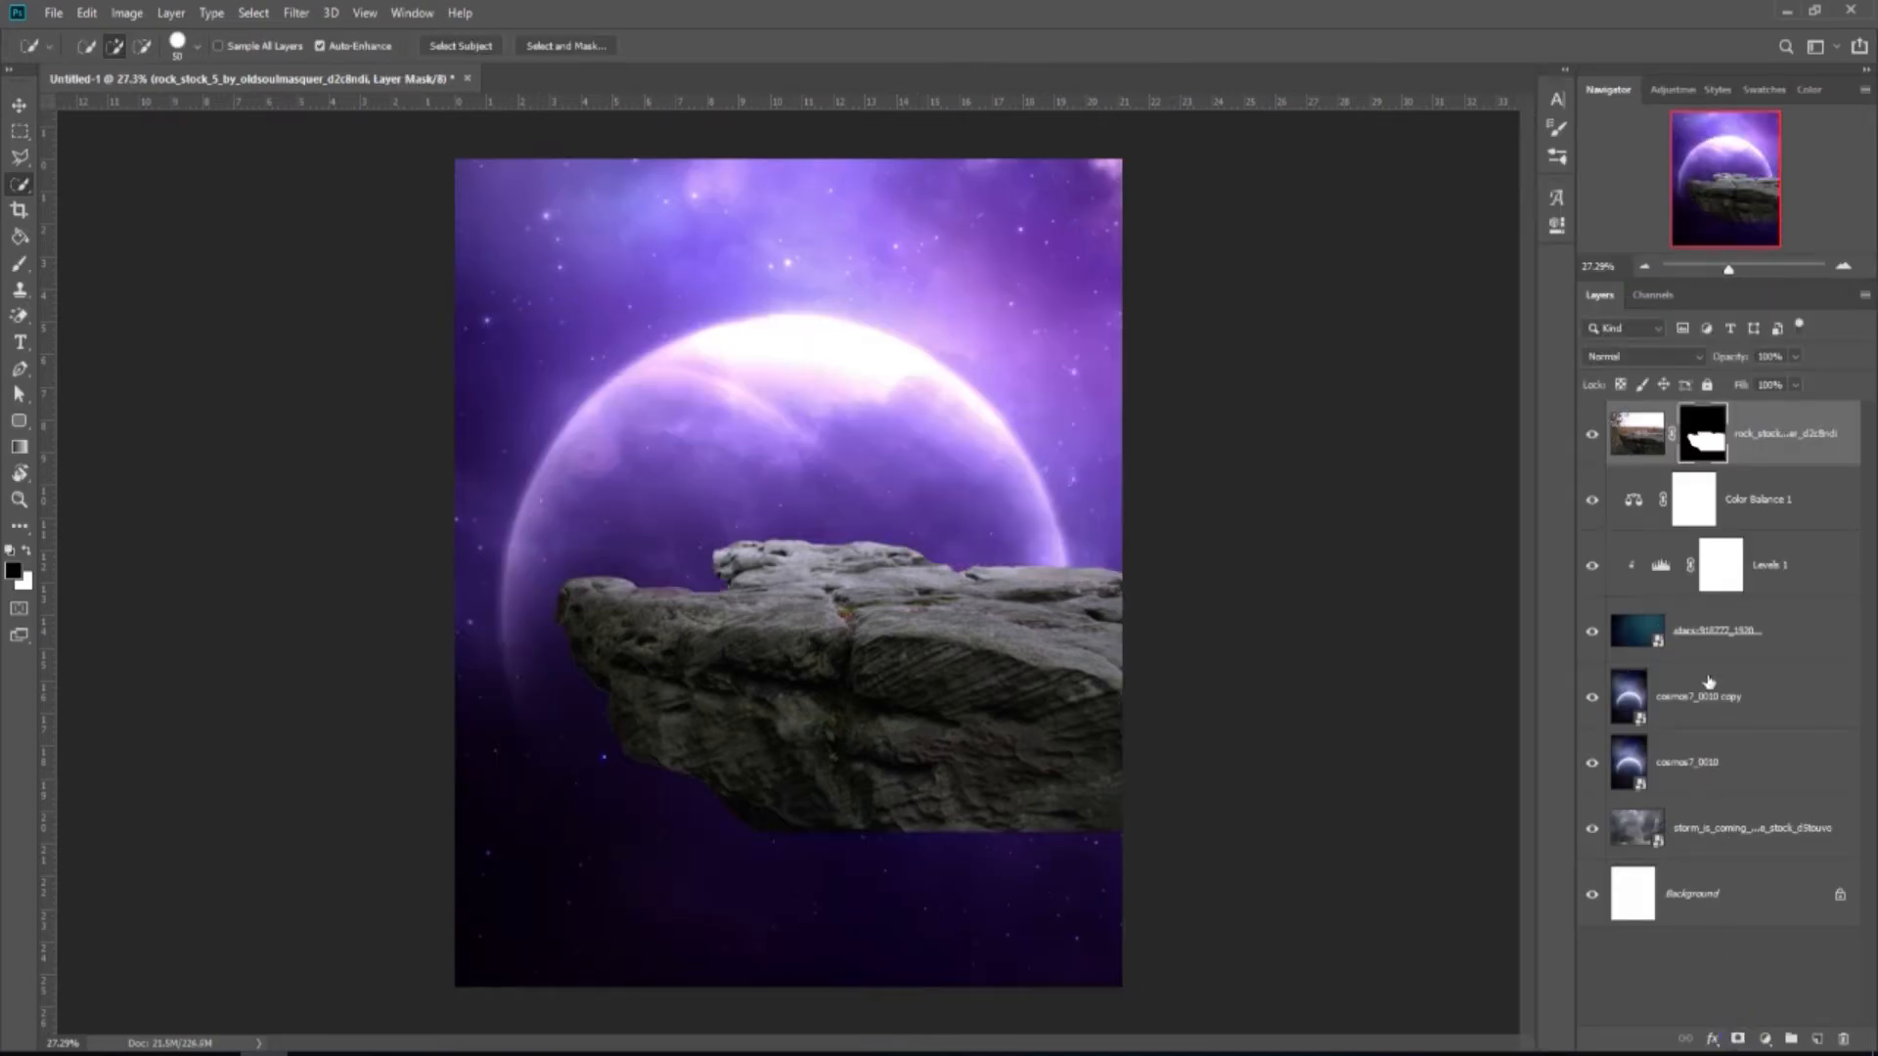
right_click(1703, 435)
left_click(1714, 506)
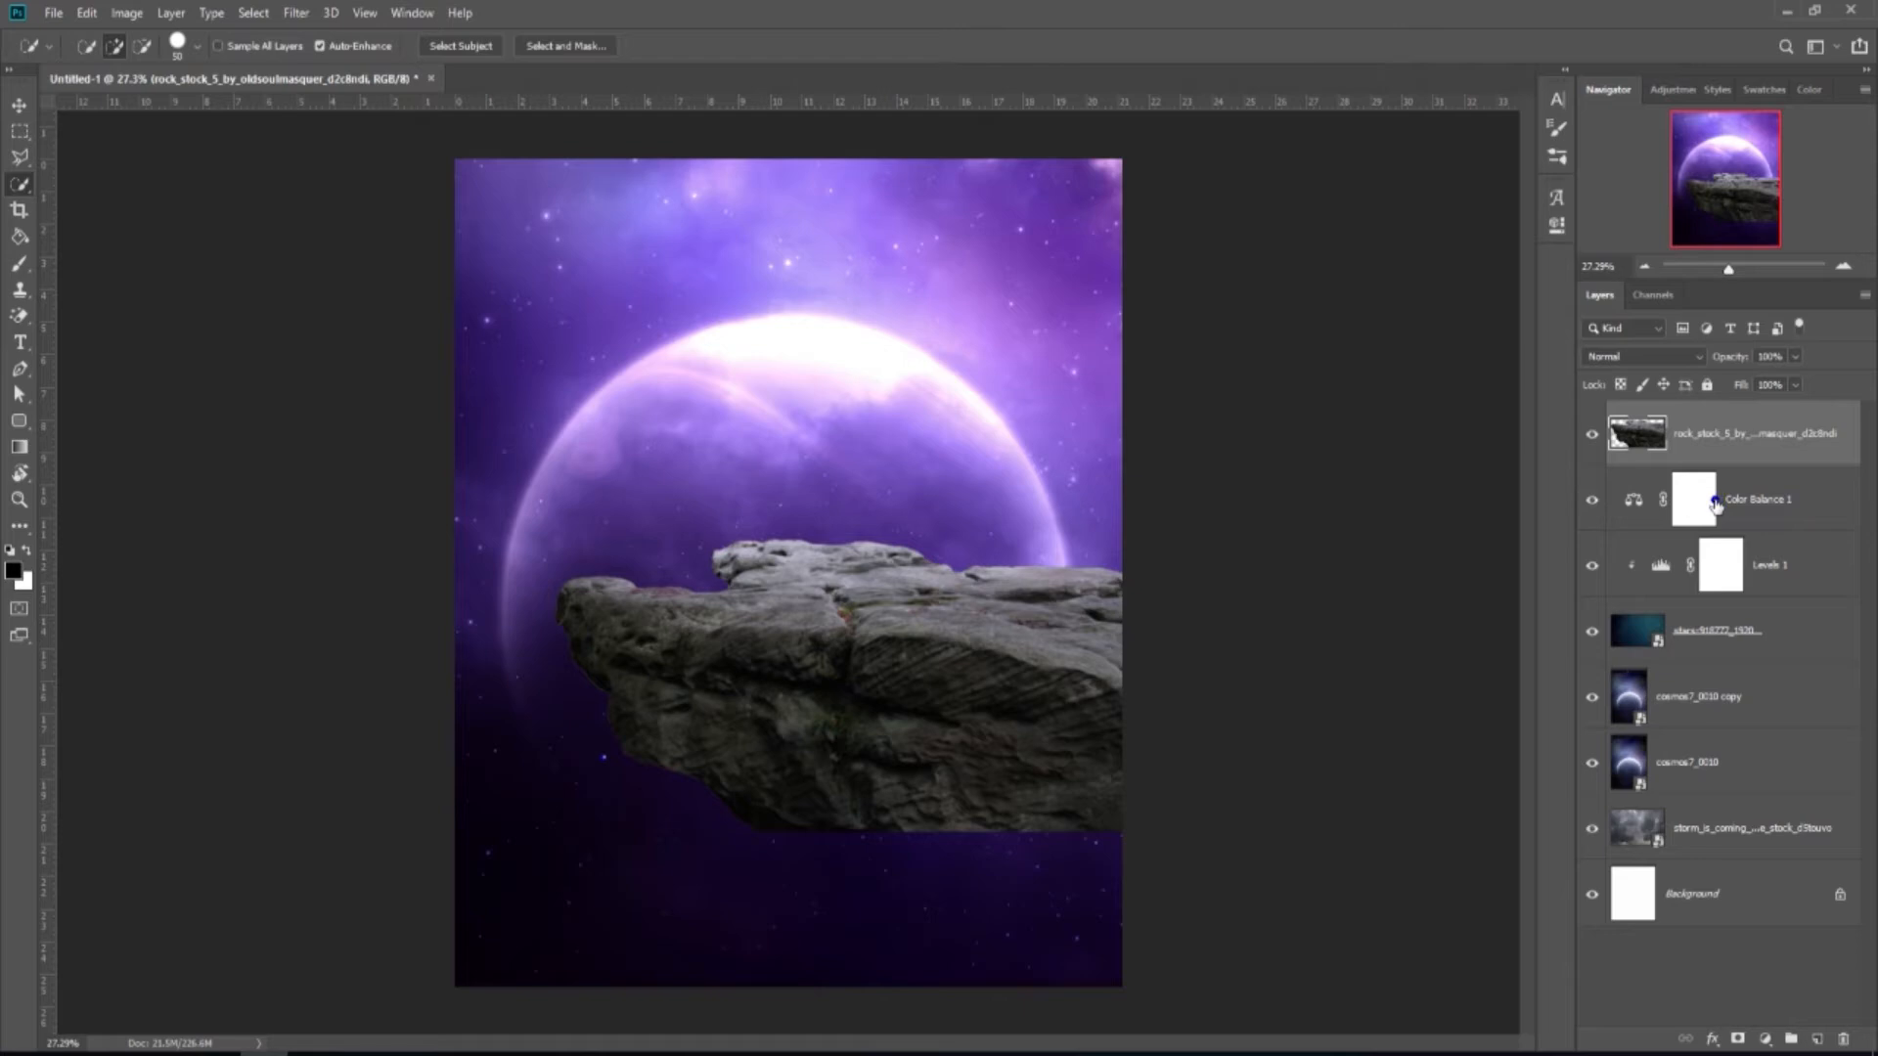
left_click(19, 104)
Move the rock down toward the bottom of the scene.
left_click_drag(795, 634, 919, 788)
scroll(905, 745, "down", 1)
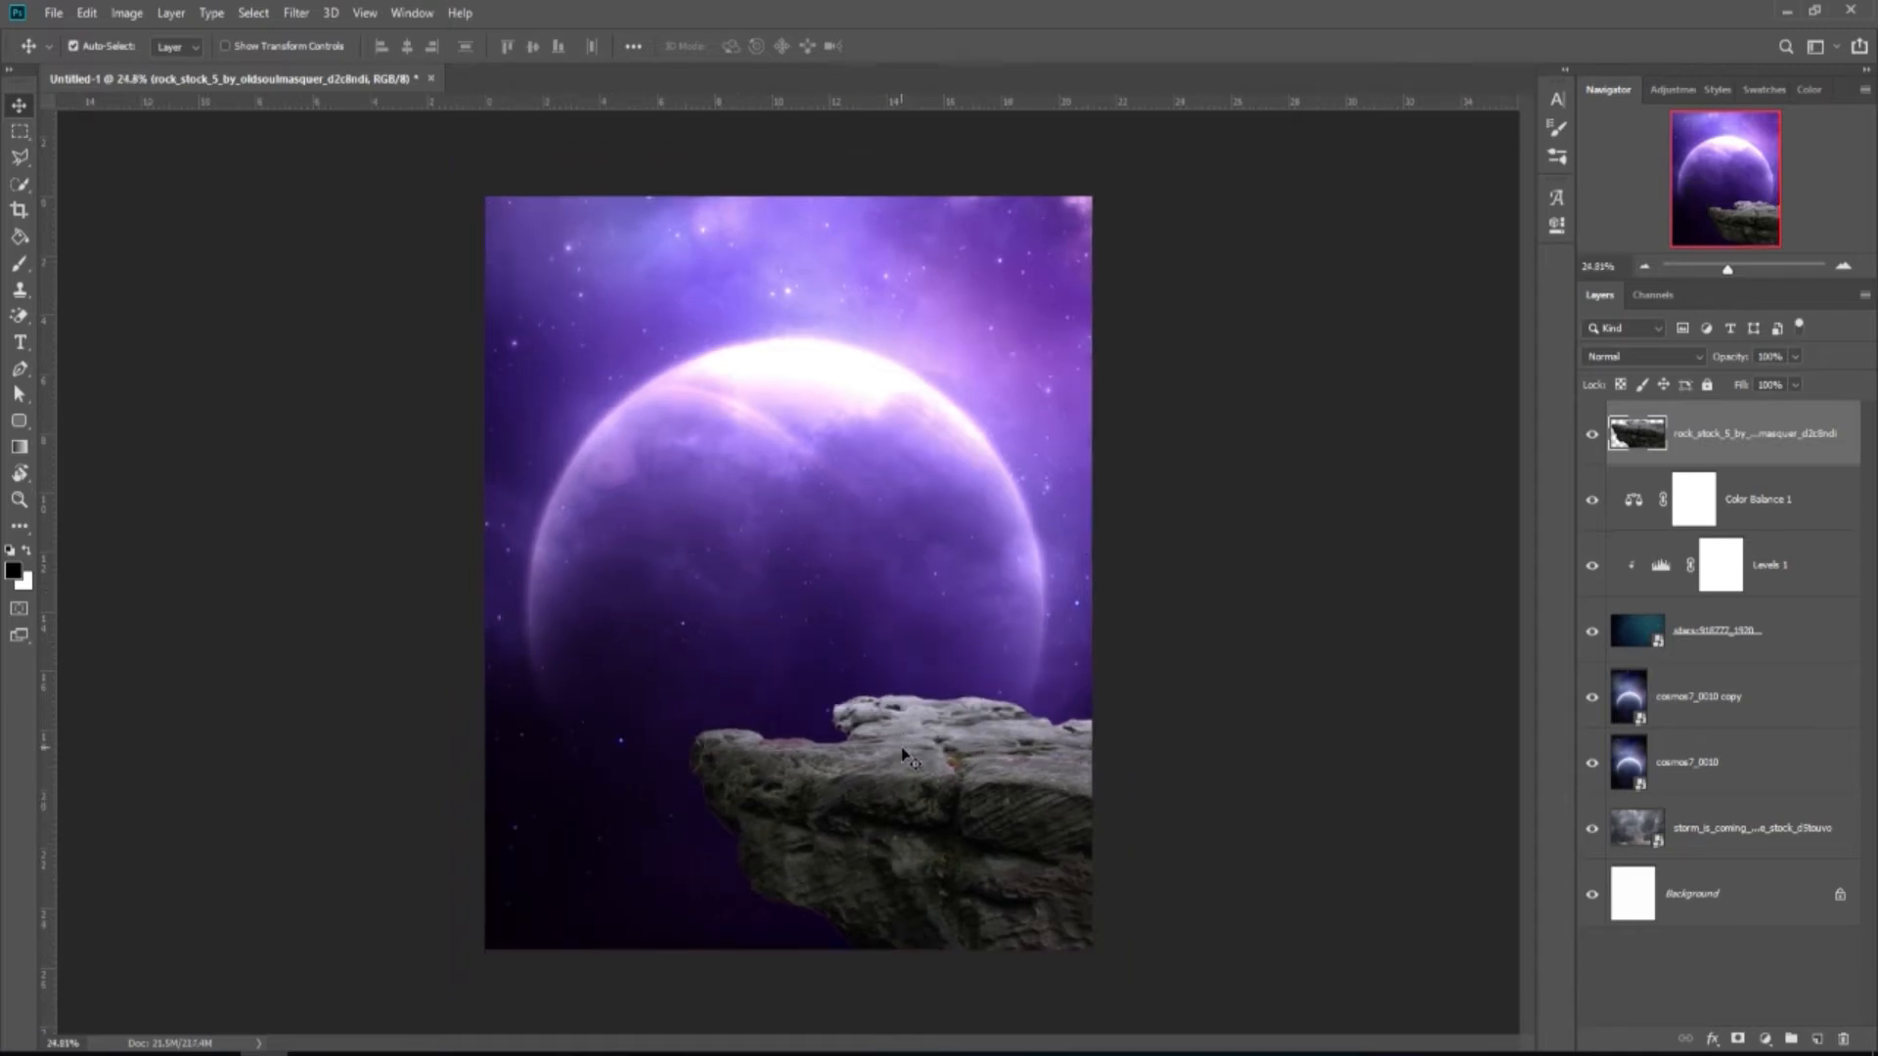
scroll(724, 802, "up", 5)
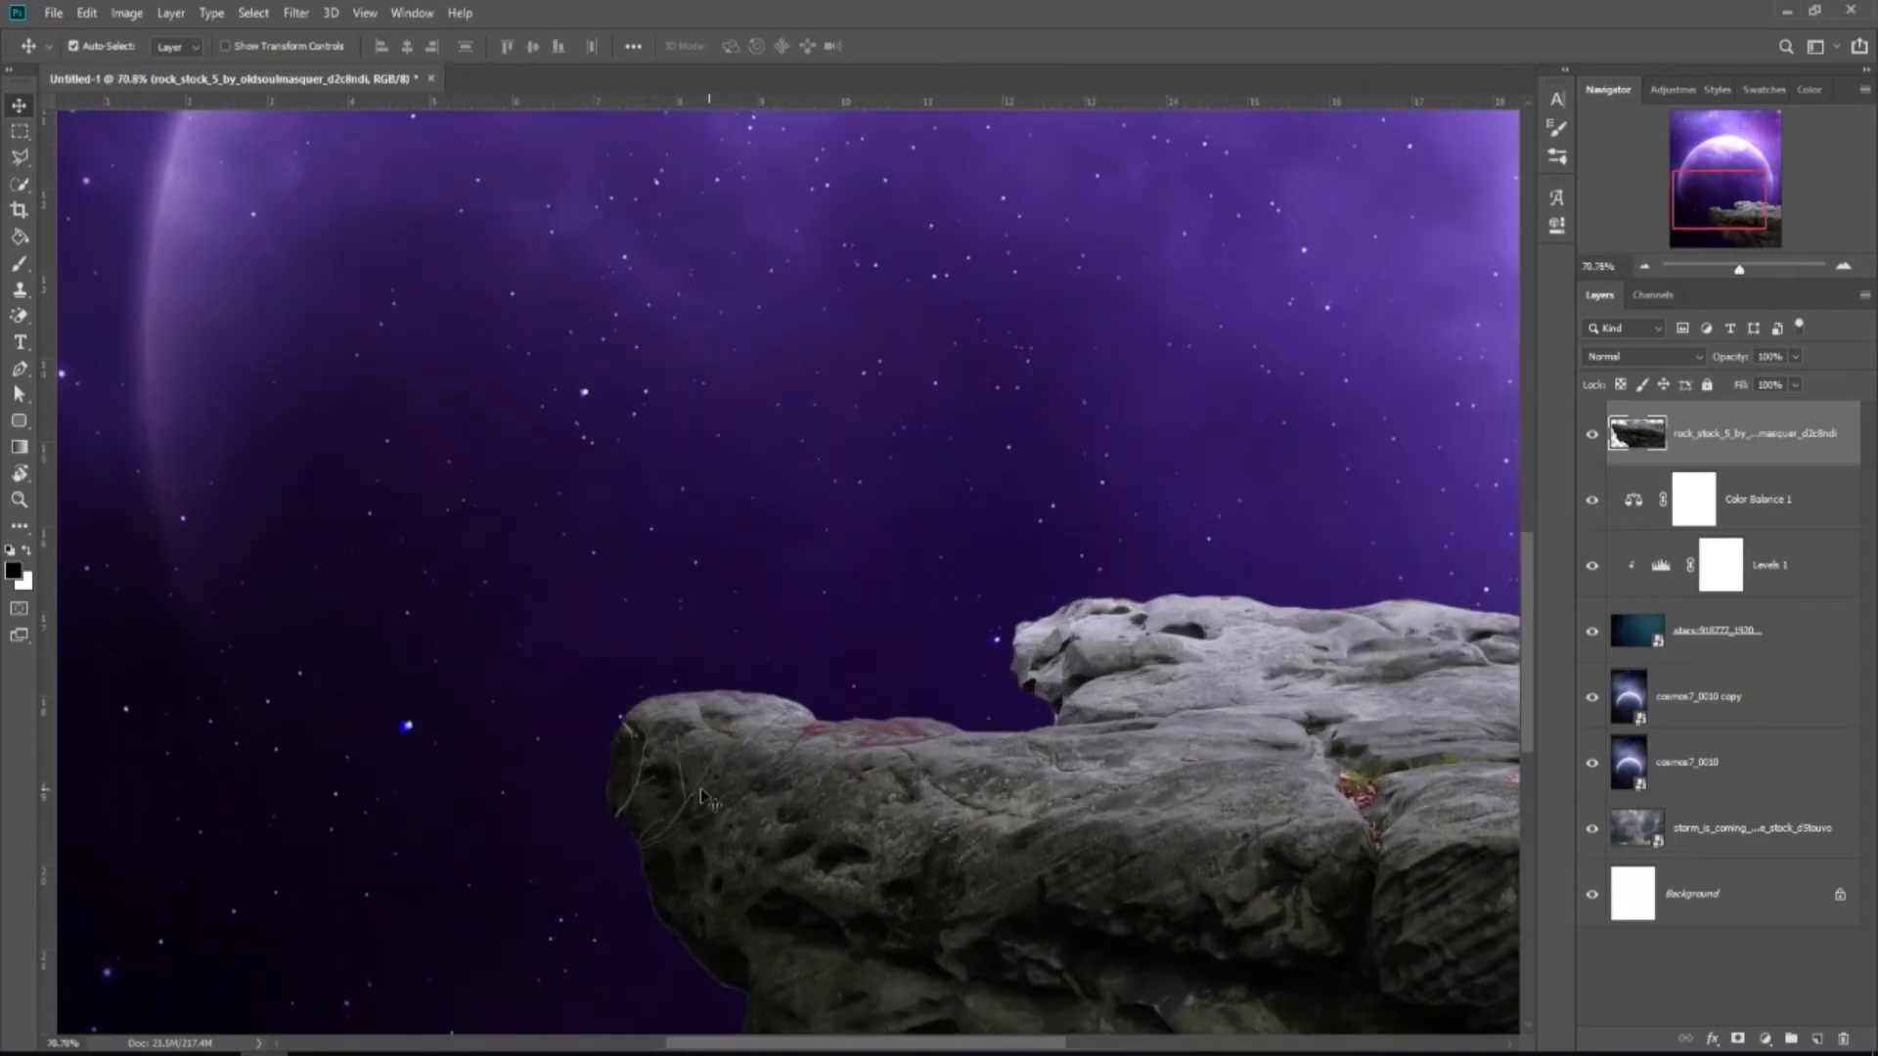
Patch away the stray branches on the rock's left end.
left_click(24, 527)
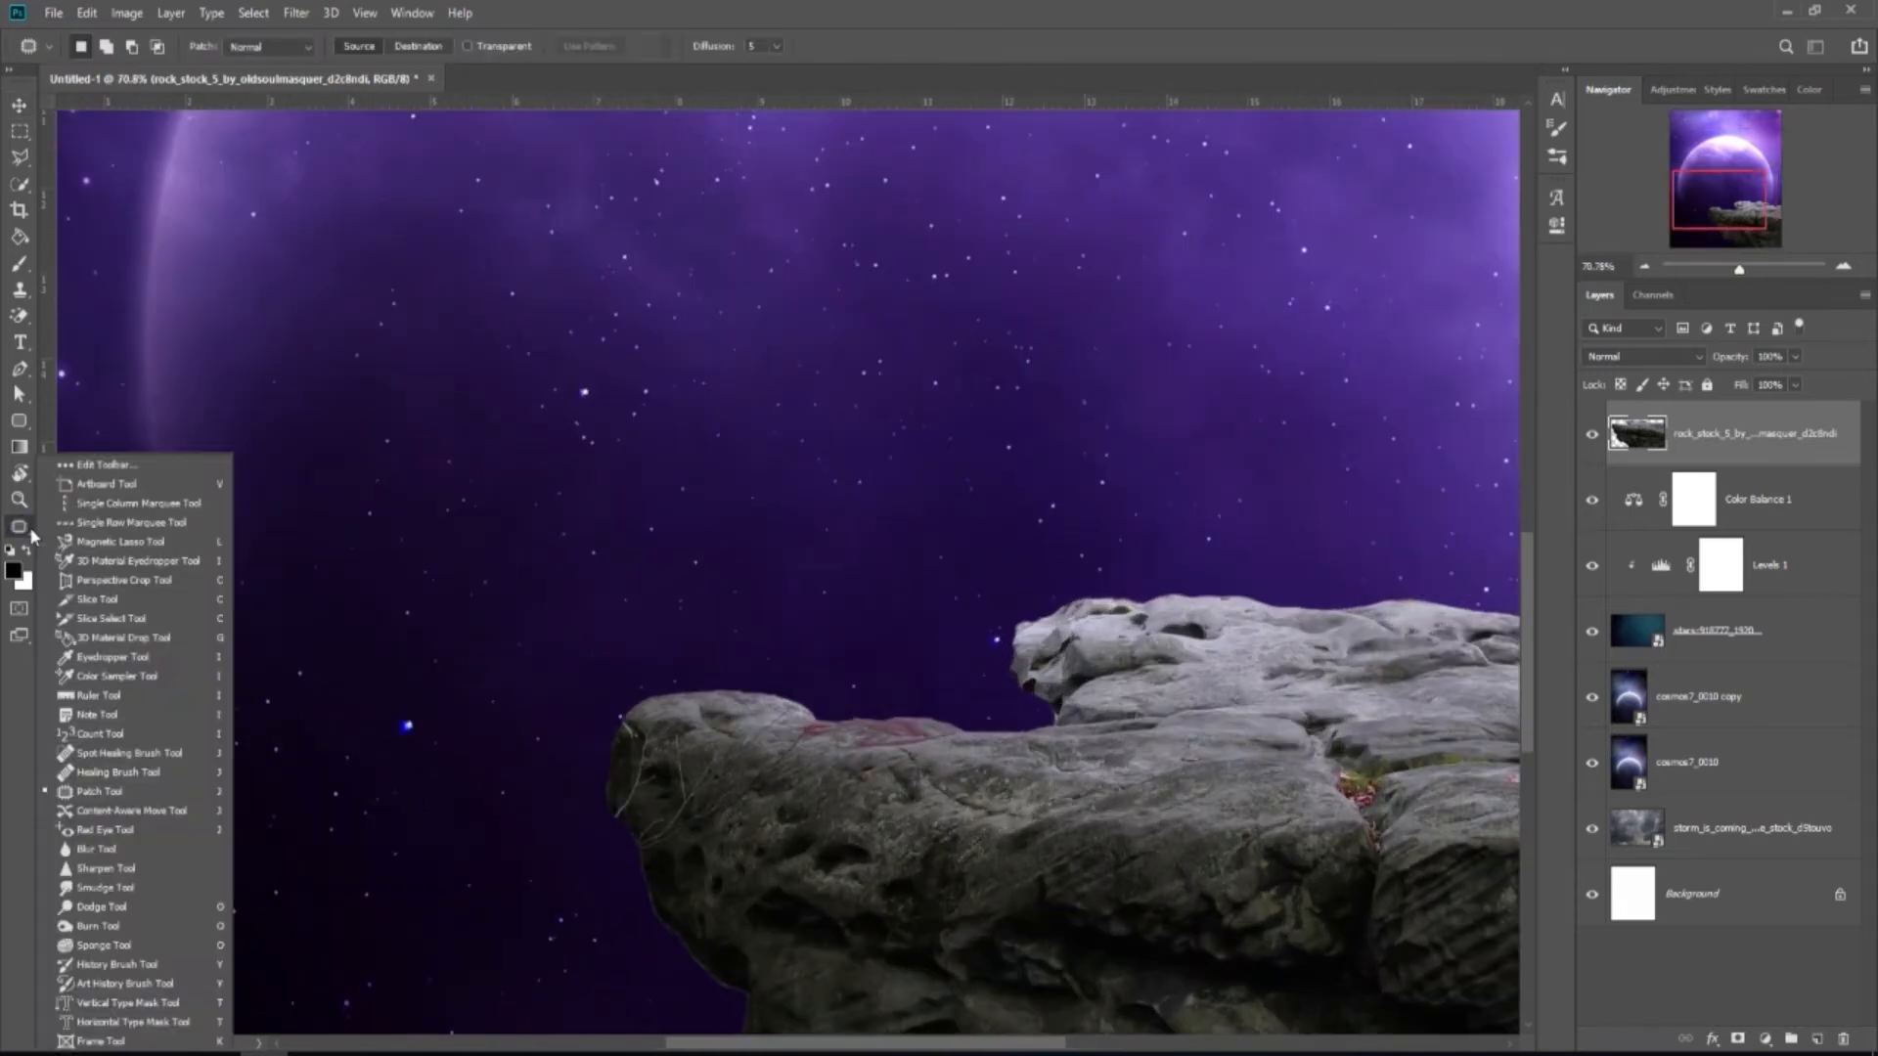
left_click(123, 792)
scroll(672, 858, "up", 1)
mouse_move(672, 858)
left_mouse_down()
mouse_move(629, 835)
mouse_move(678, 796)
mouse_move(668, 719)
mouse_move(691, 702)
mouse_move(726, 736)
mouse_move(756, 680)
mouse_move(839, 657)
mouse_move(759, 751)
mouse_move(867, 685)
mouse_move(797, 758)
mouse_move(839, 739)
mouse_move(817, 772)
mouse_move(632, 843)
mouse_move(769, 877)
left_mouse_up()
key("ctrl+d")
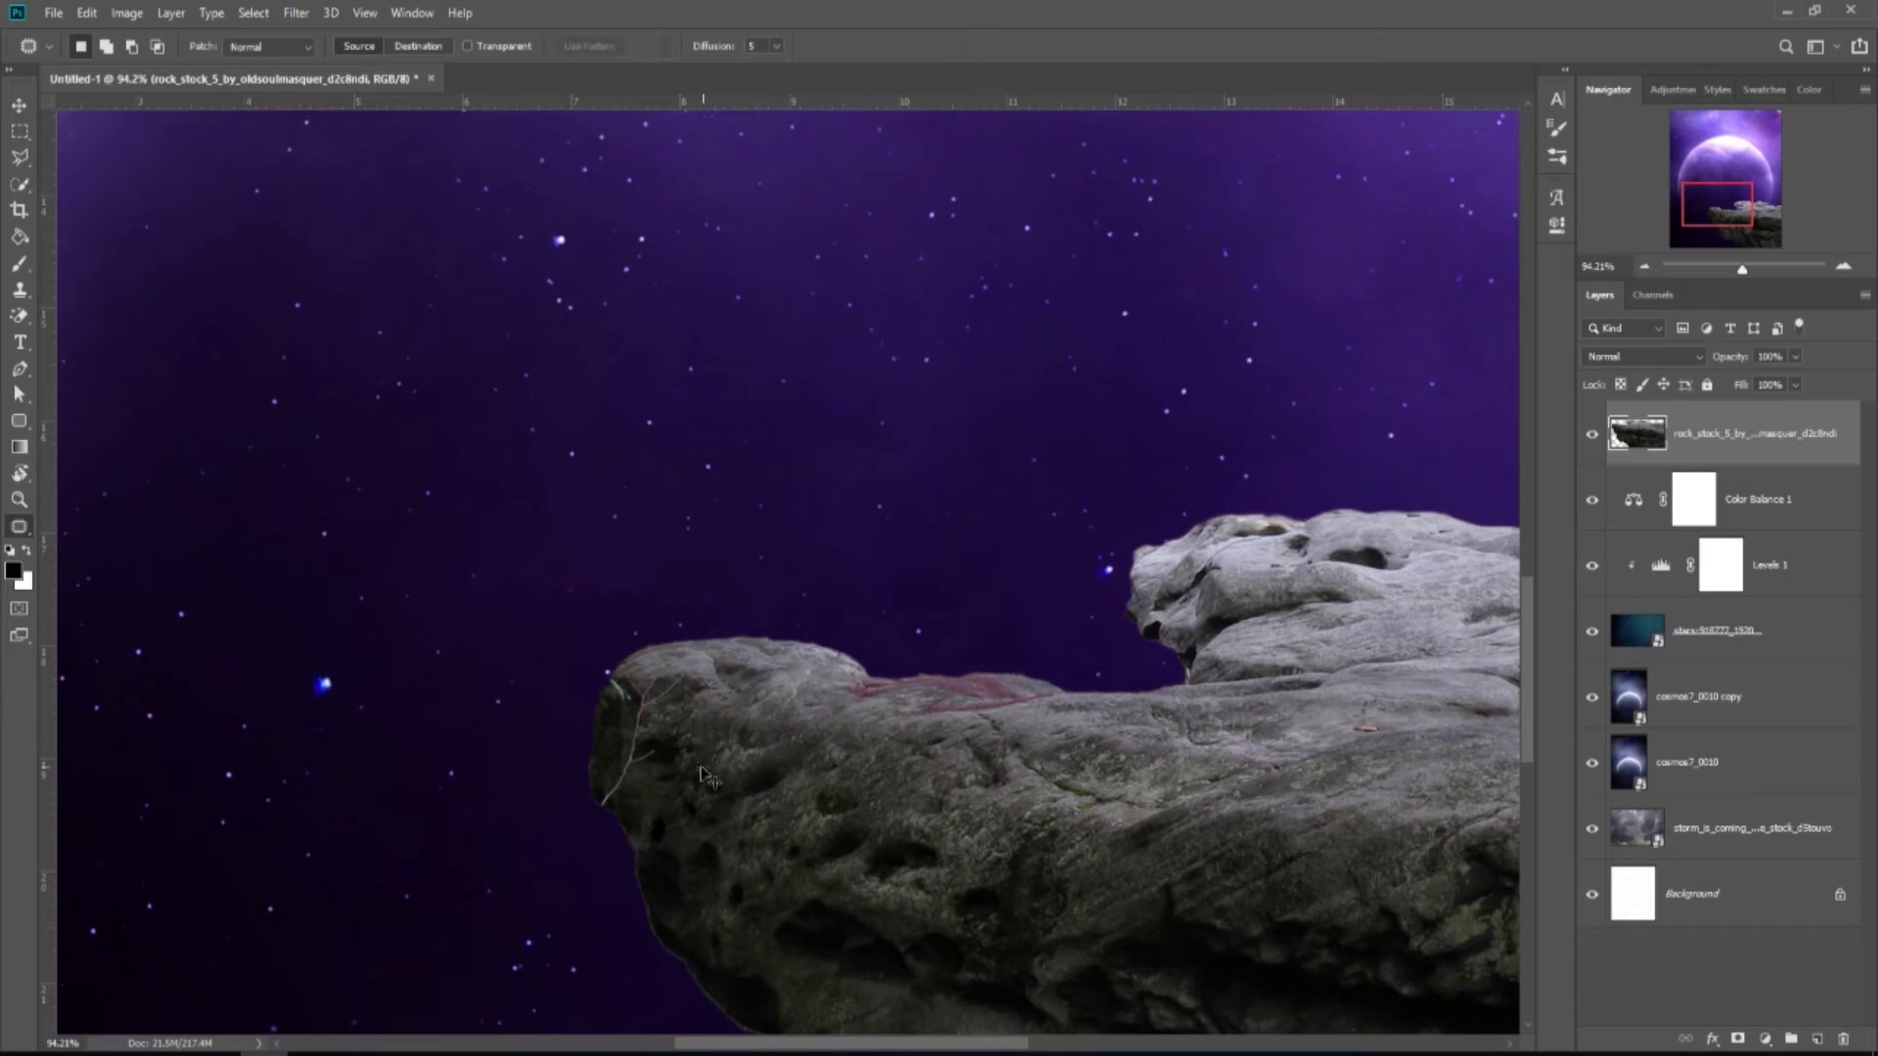
mouse_move(604, 804)
left_mouse_down()
mouse_move(634, 679)
mouse_move(723, 719)
mouse_move(614, 817)
mouse_move(754, 776)
left_mouse_up()
key("ctrl+d")
scroll(734, 767, "down", 5)
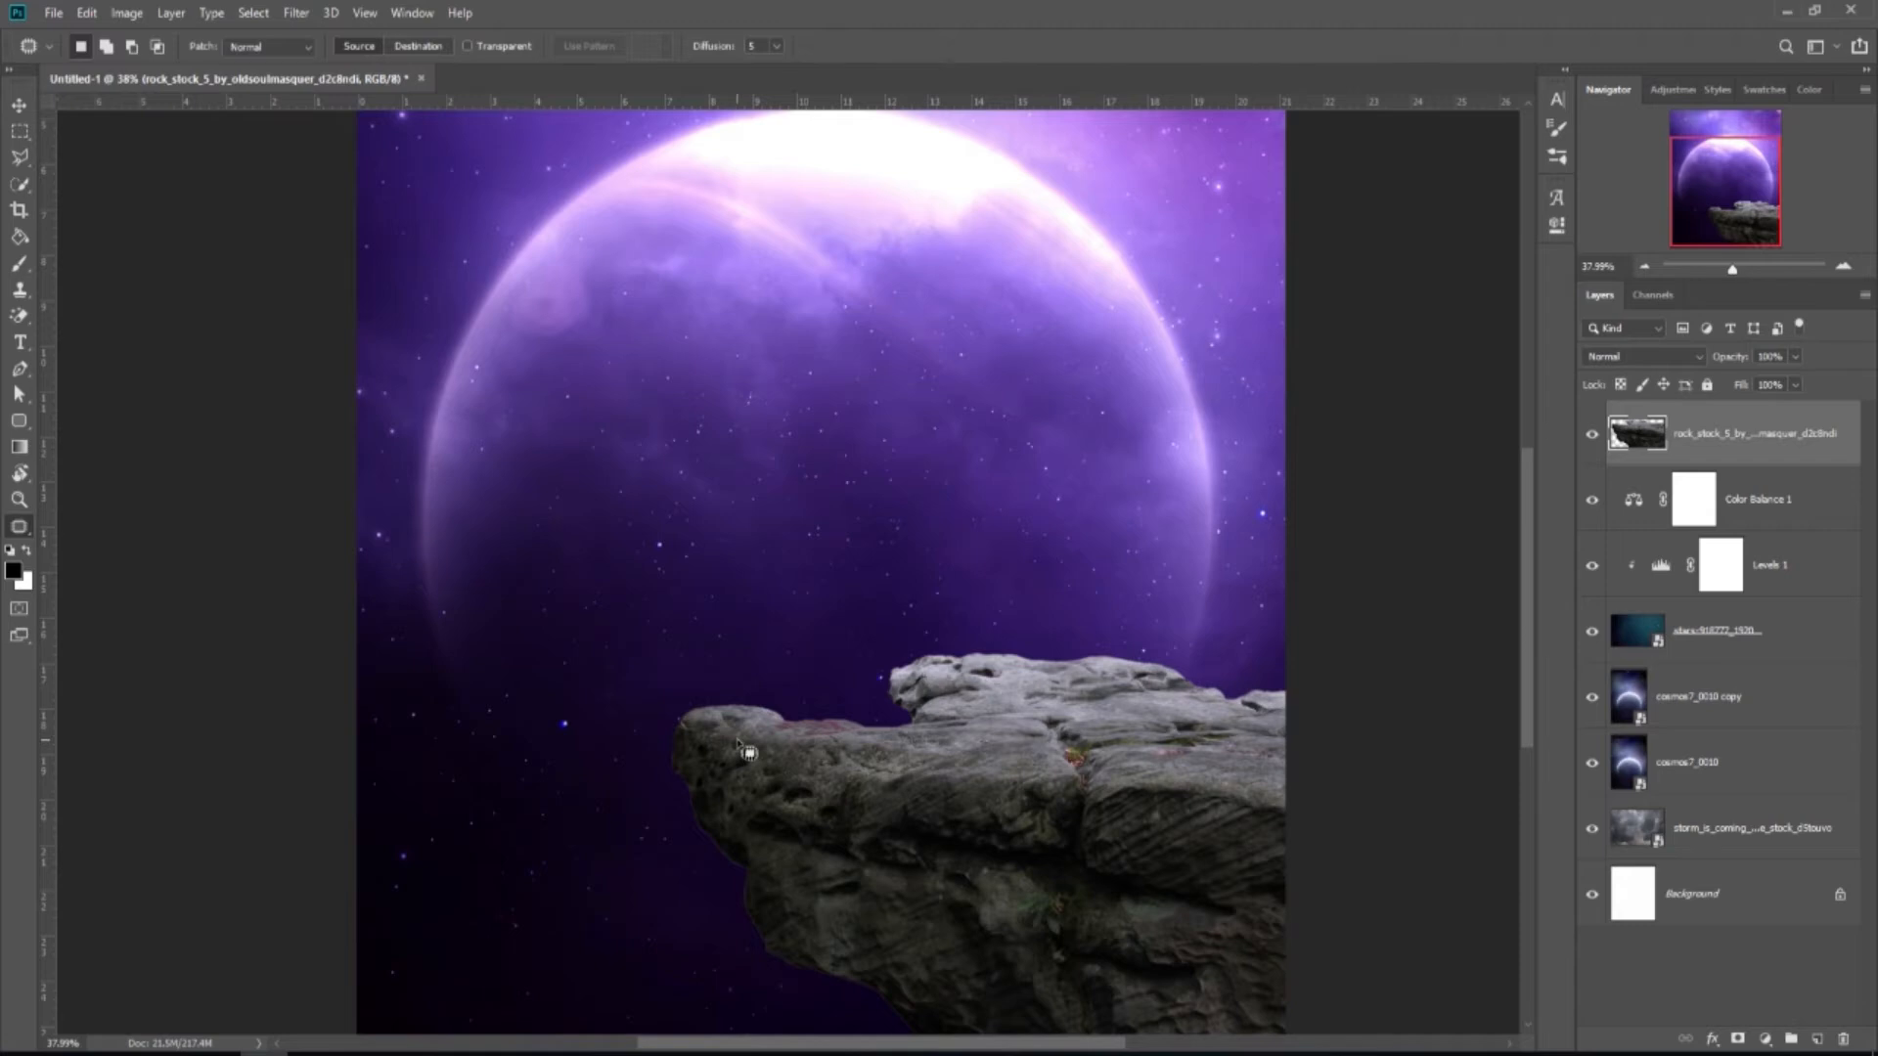
scroll(748, 752, "down", 2)
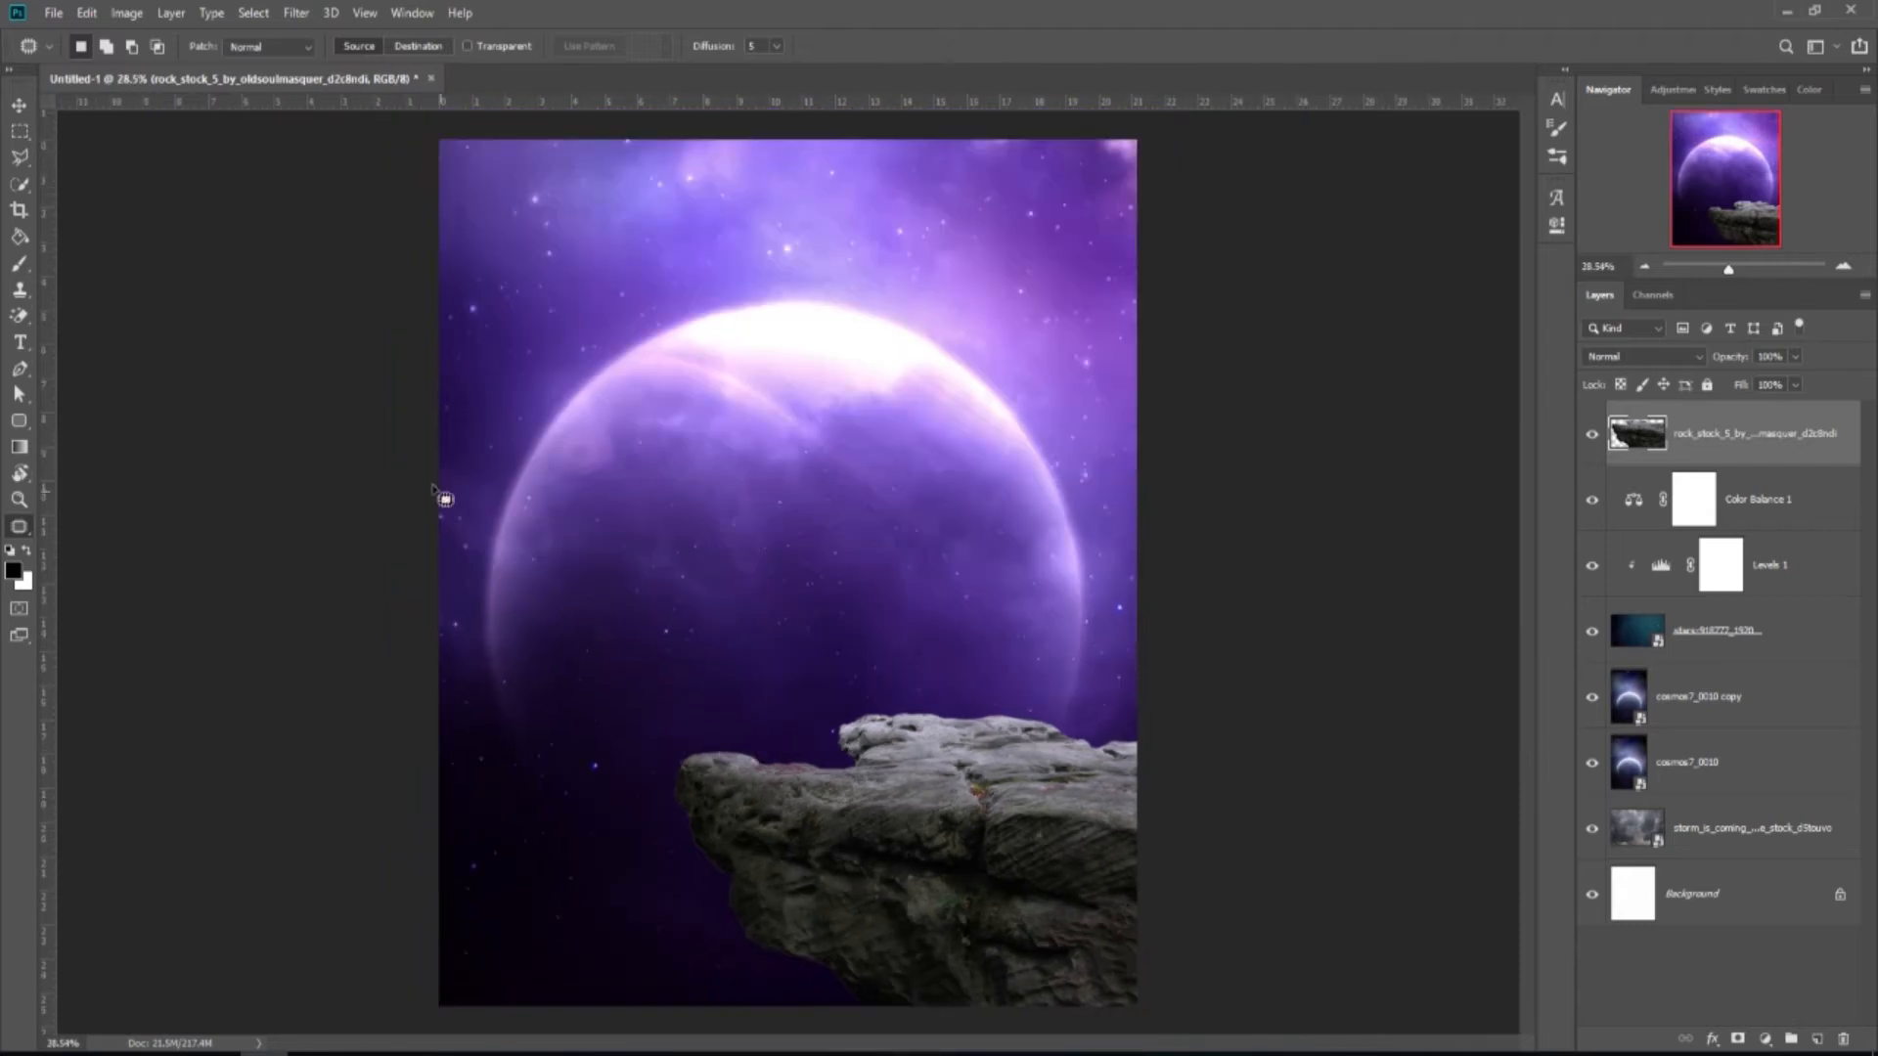
Clip a Selective Color layer to the rock with neutrals -3 cyan, +2 magenta, -10 yellow, +24 black.
left_click(19, 106)
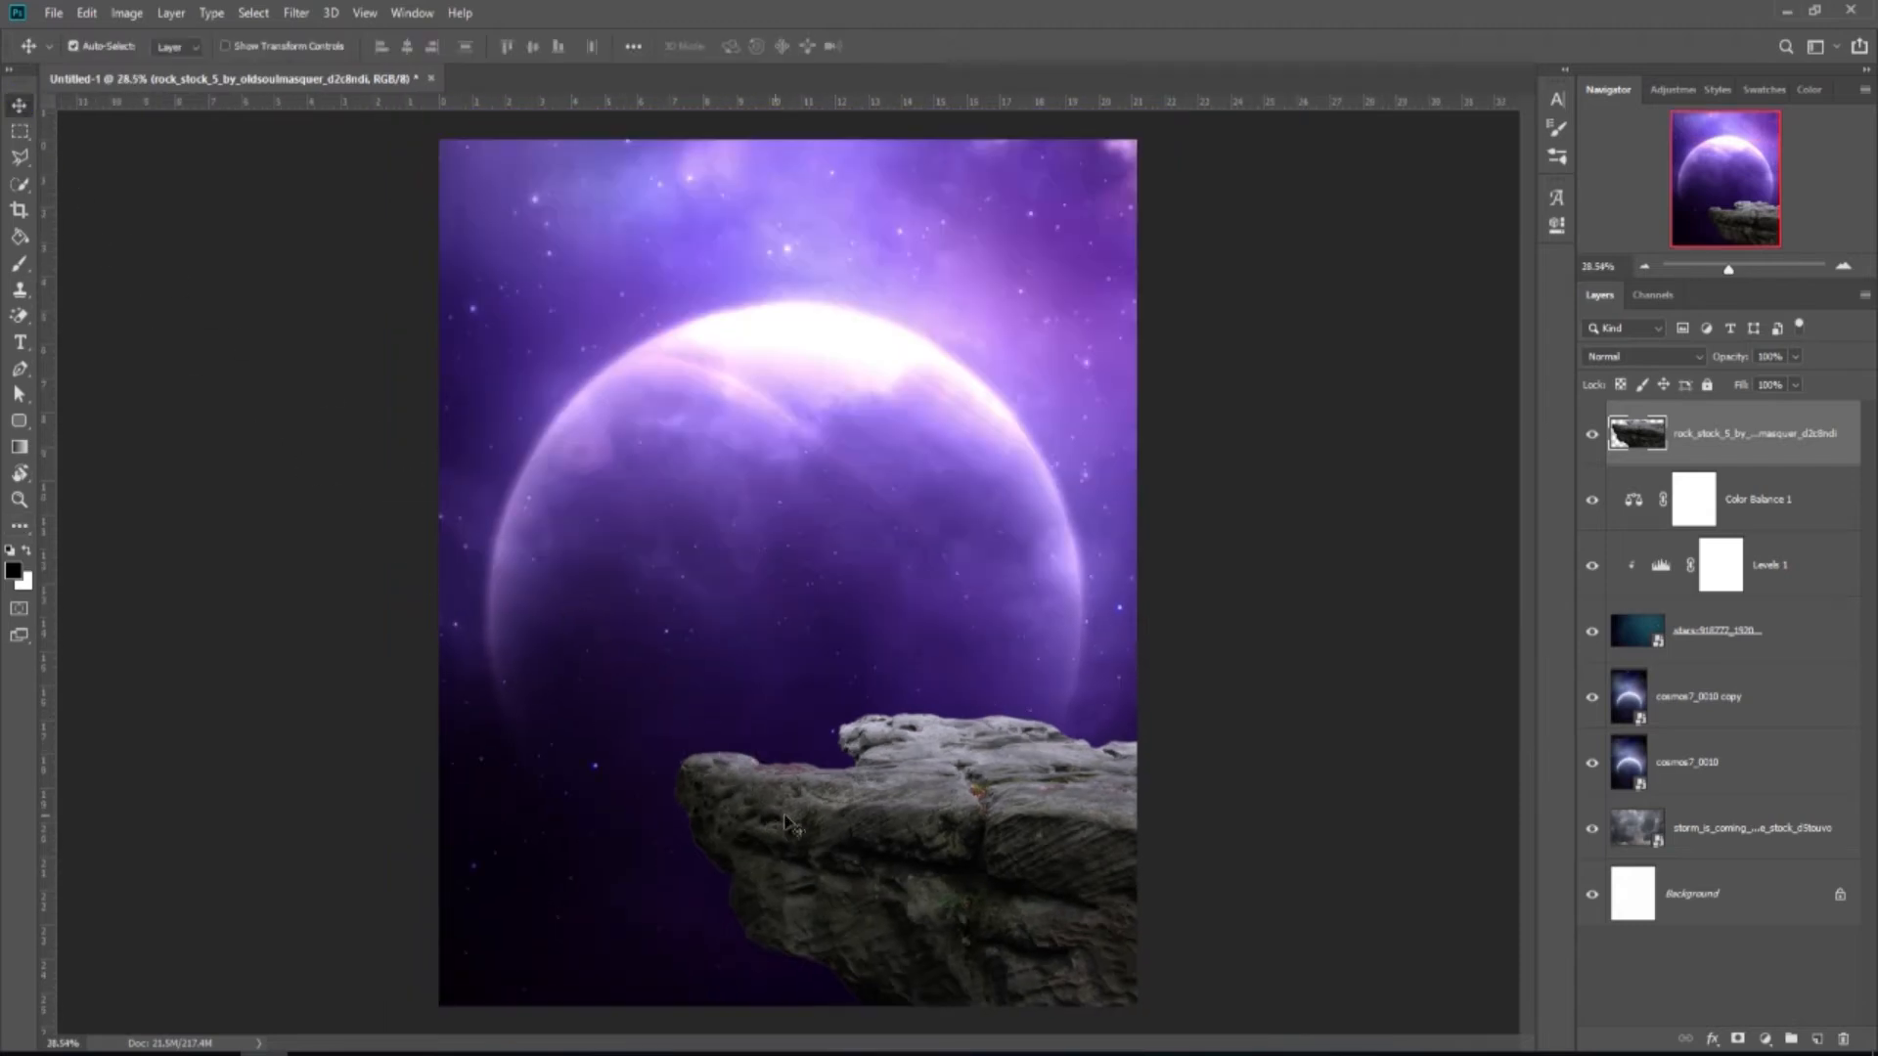
left_click(1766, 1039)
left_click(1702, 1026)
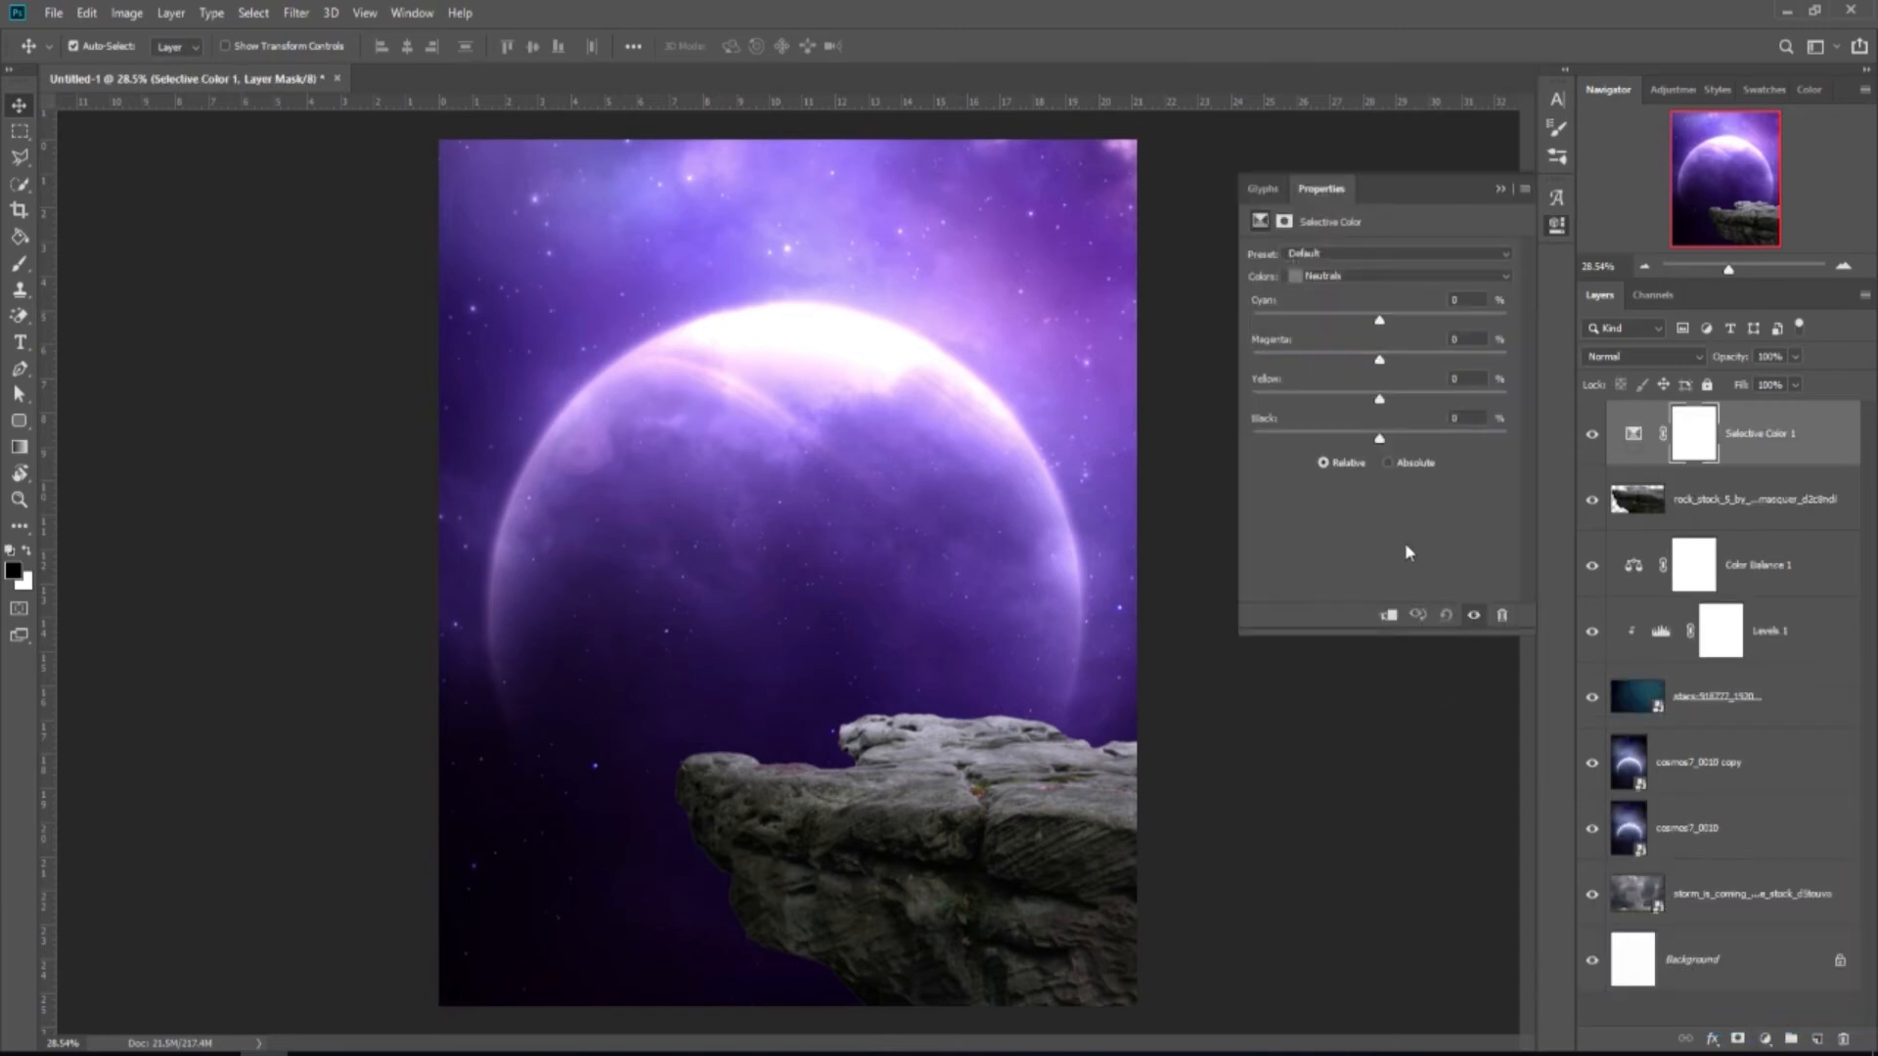
left_click(1388, 618)
left_click_drag(1379, 440, 1376, 320)
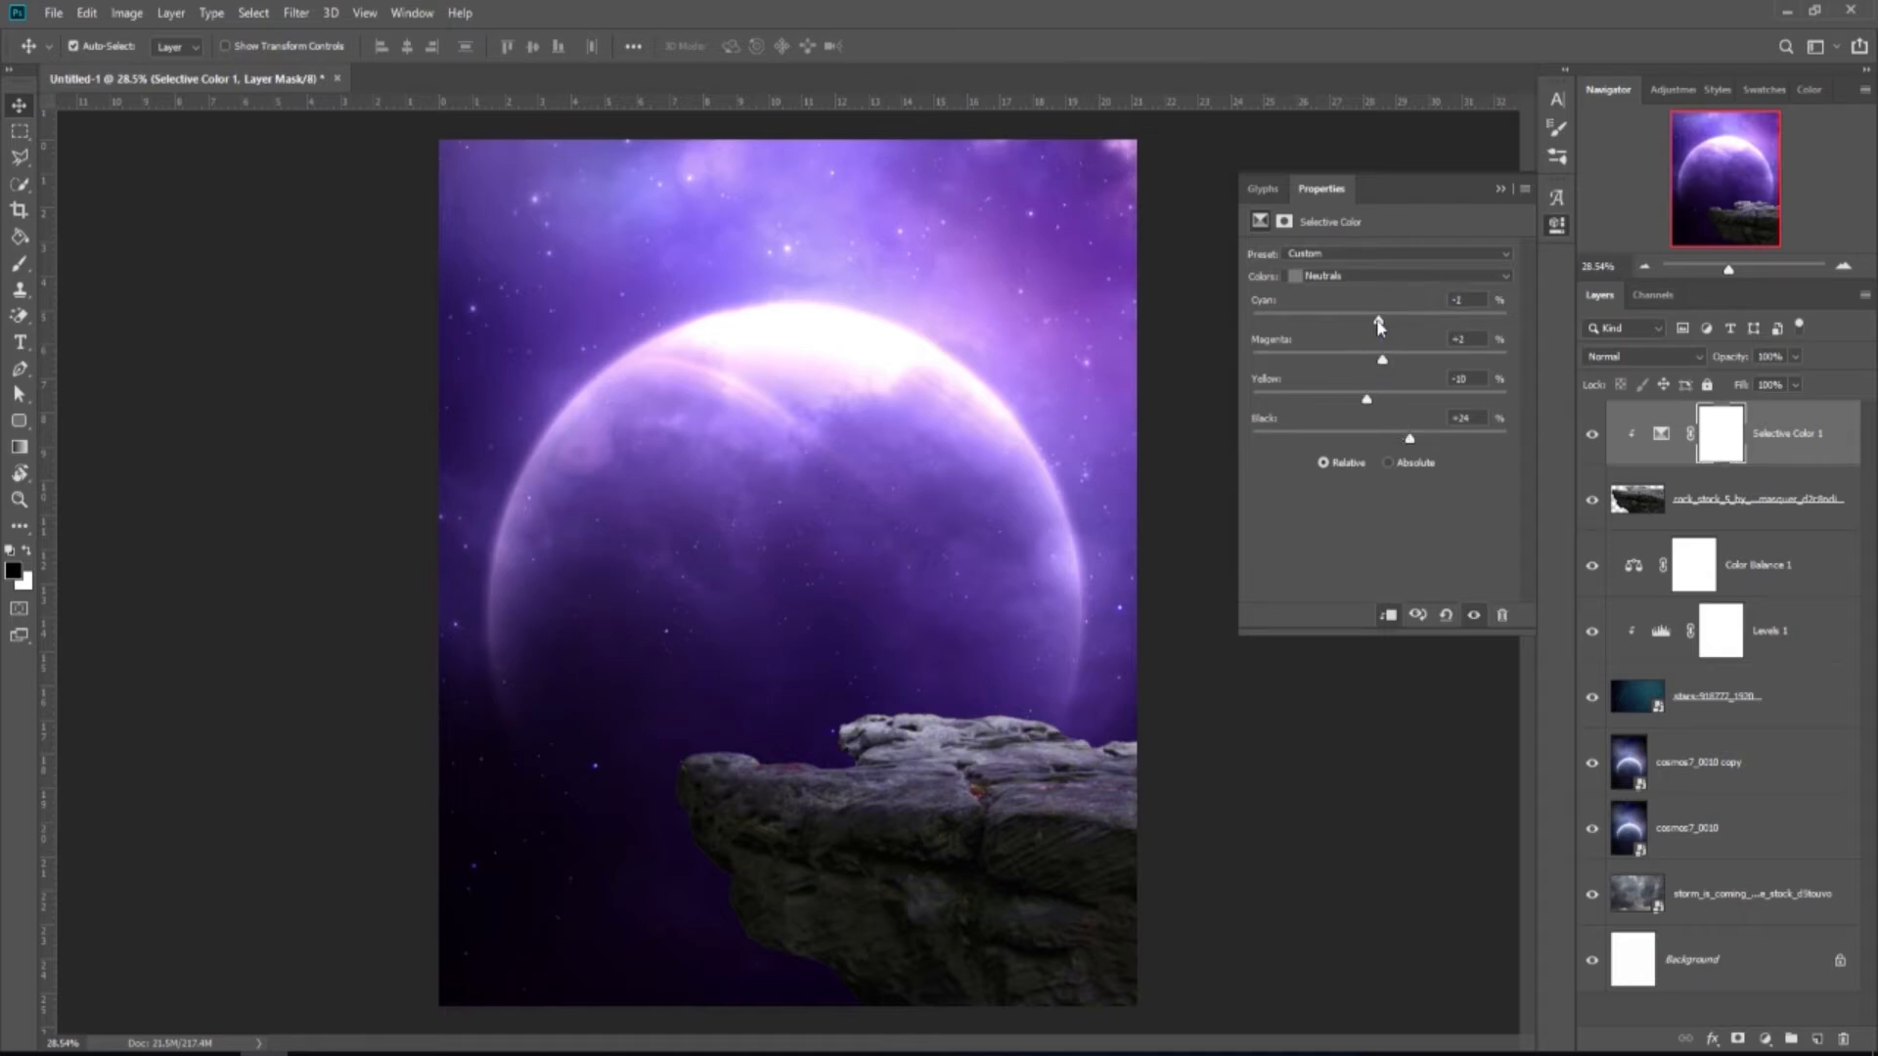
left_click(1497, 192)
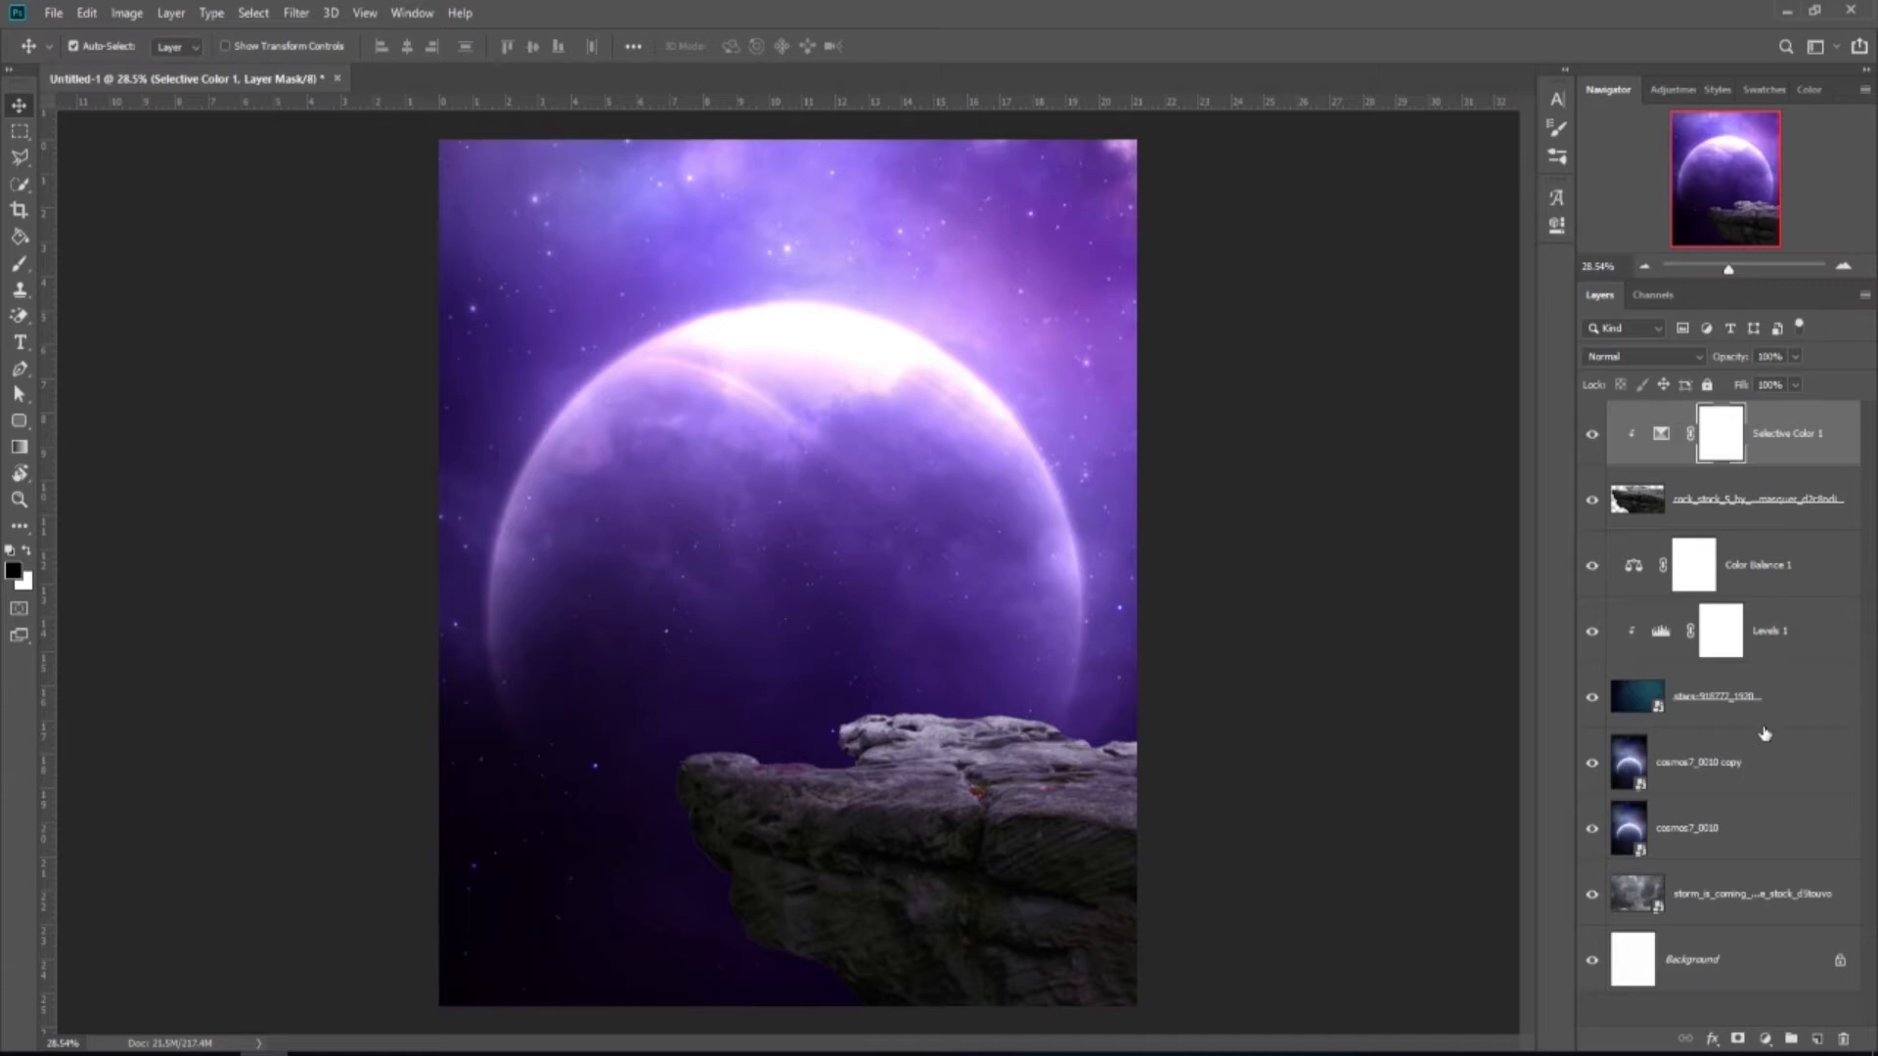
Add an Exposure adjustment clipped to the rock and lower its exposure to -1.18.
left_click(1766, 1037)
left_click(1754, 800)
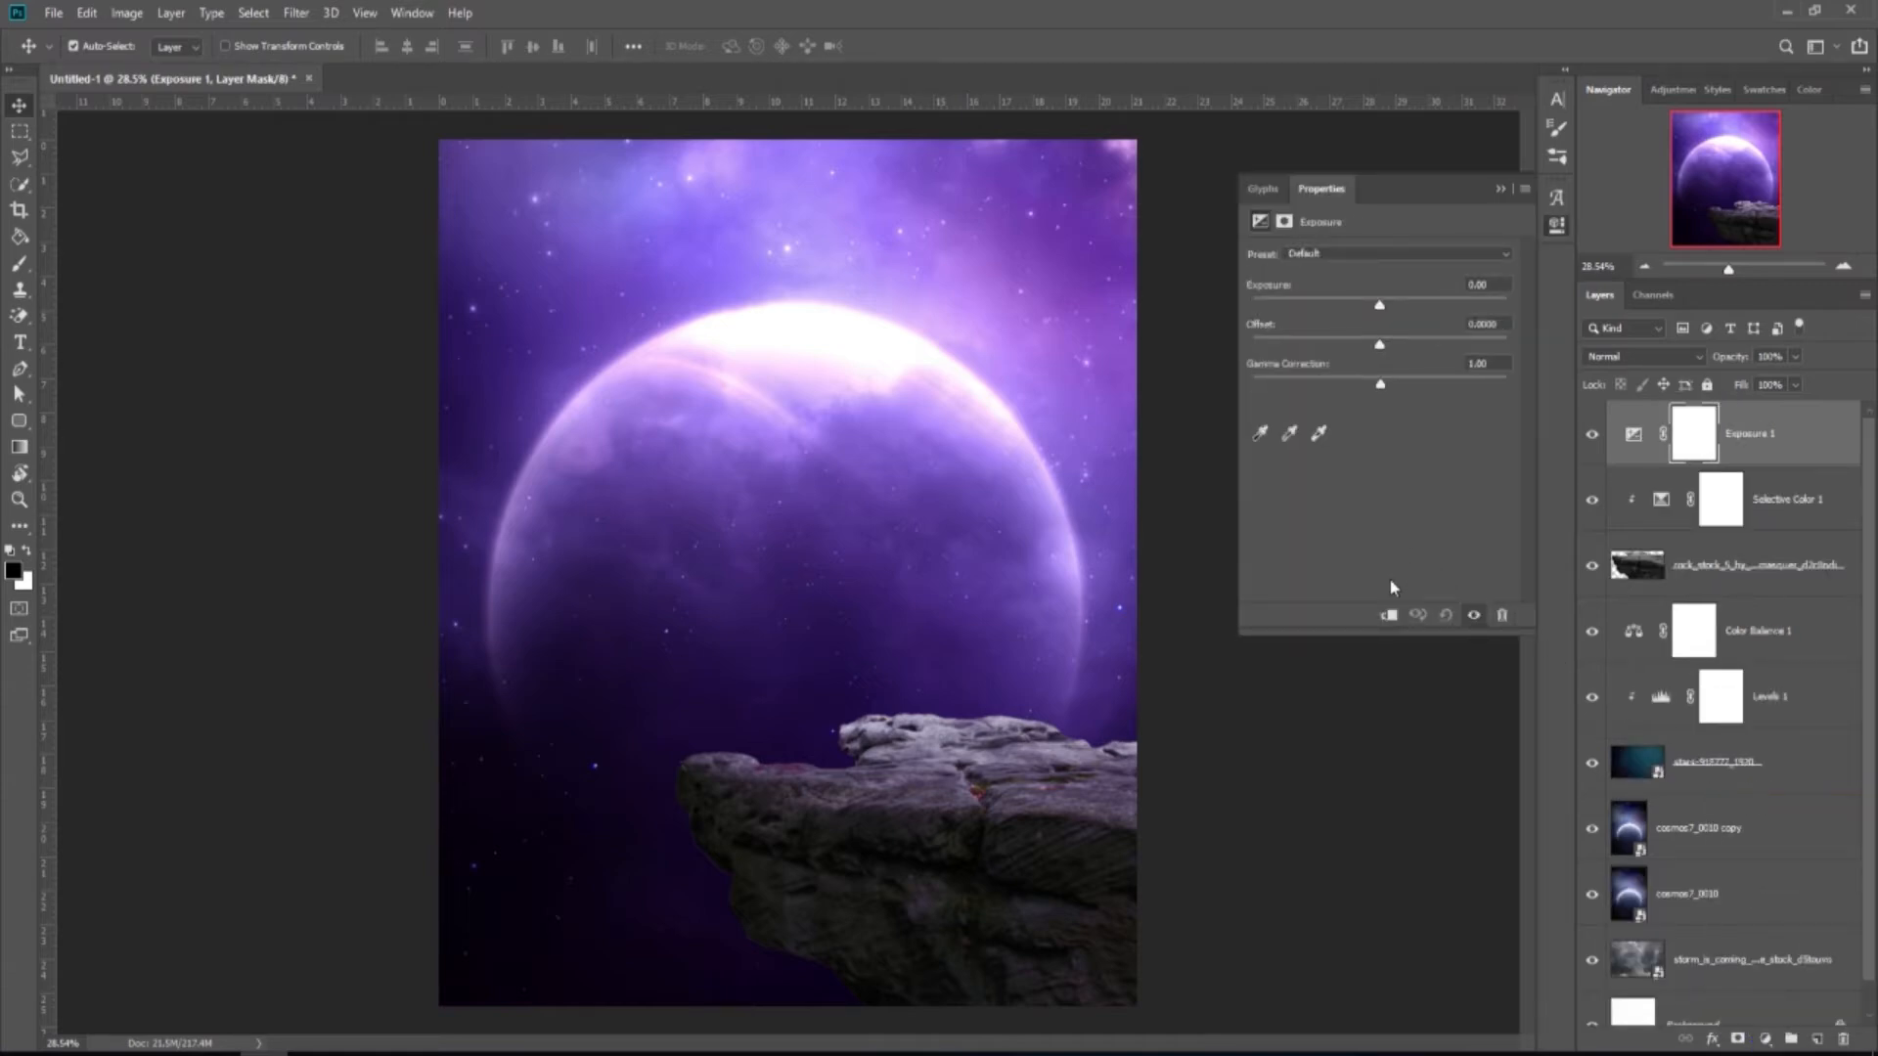
left_click(1389, 614)
left_click_drag(1379, 310, 1357, 324)
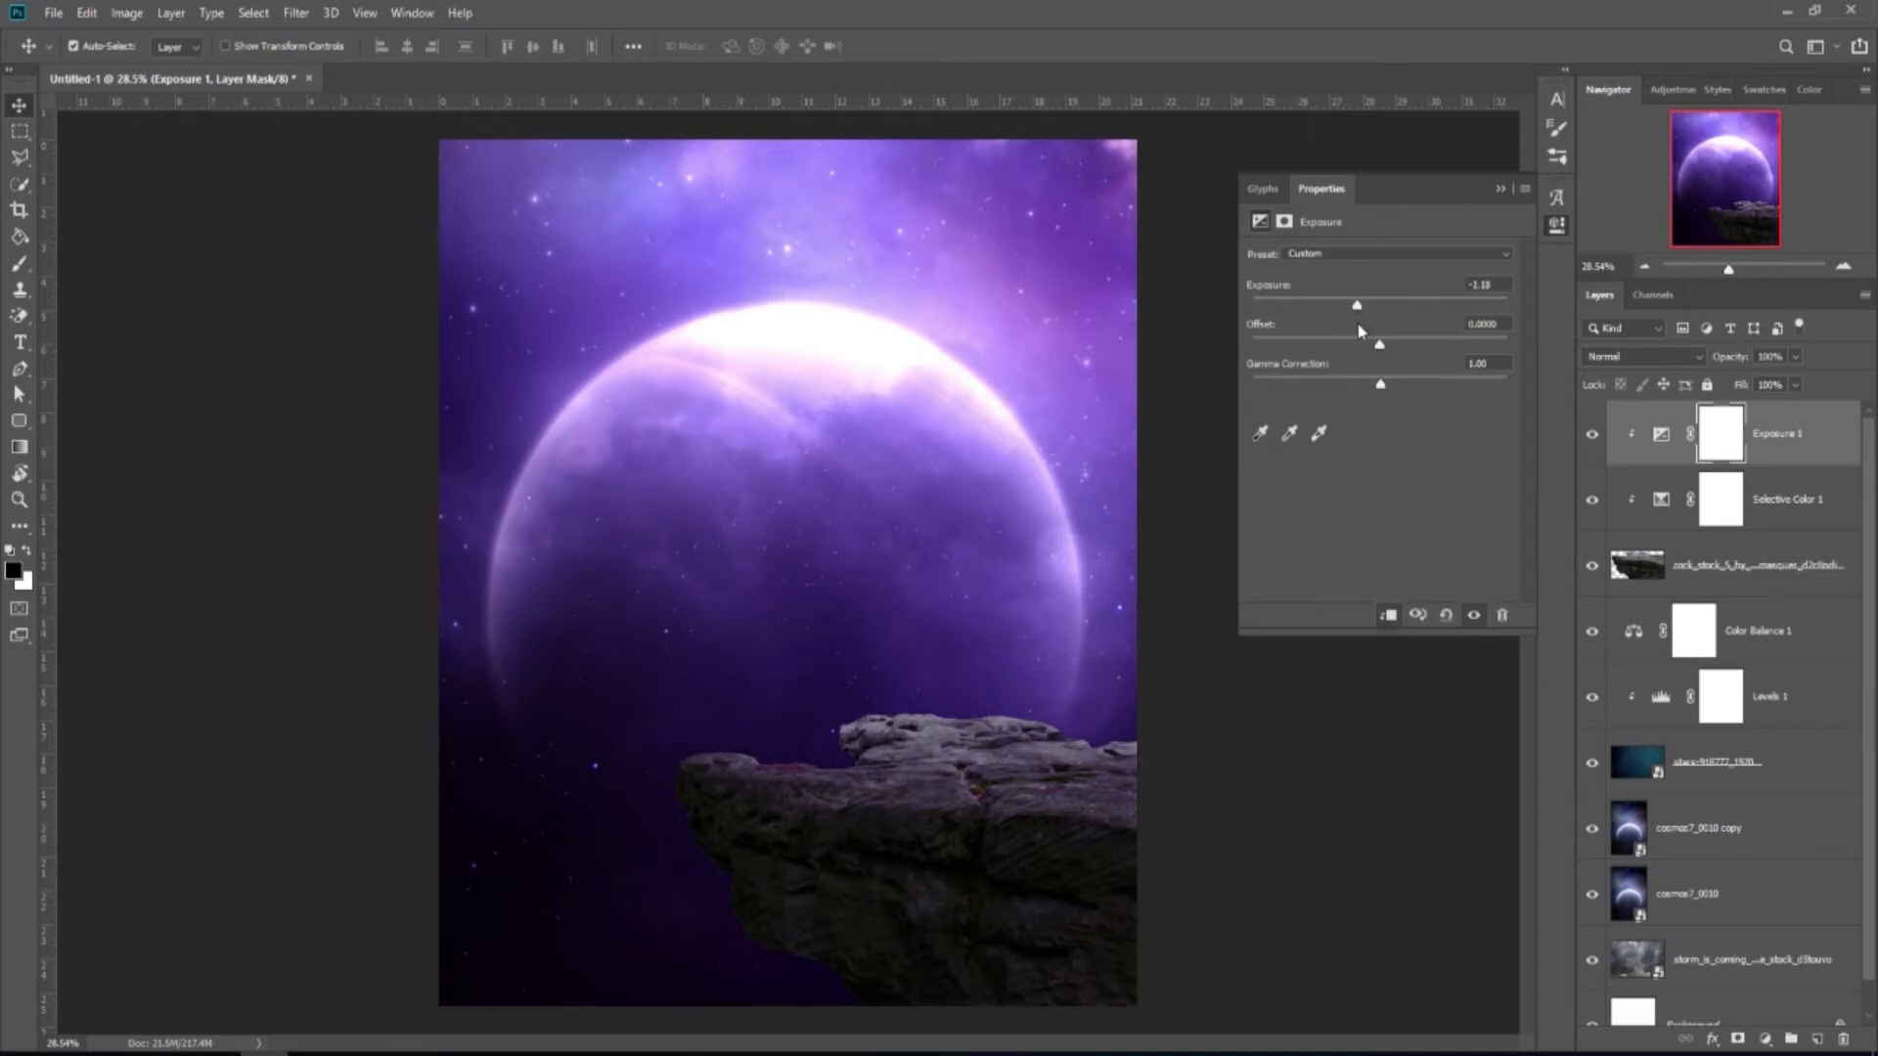
left_click(1499, 187)
scroll(975, 506, "down", 1)
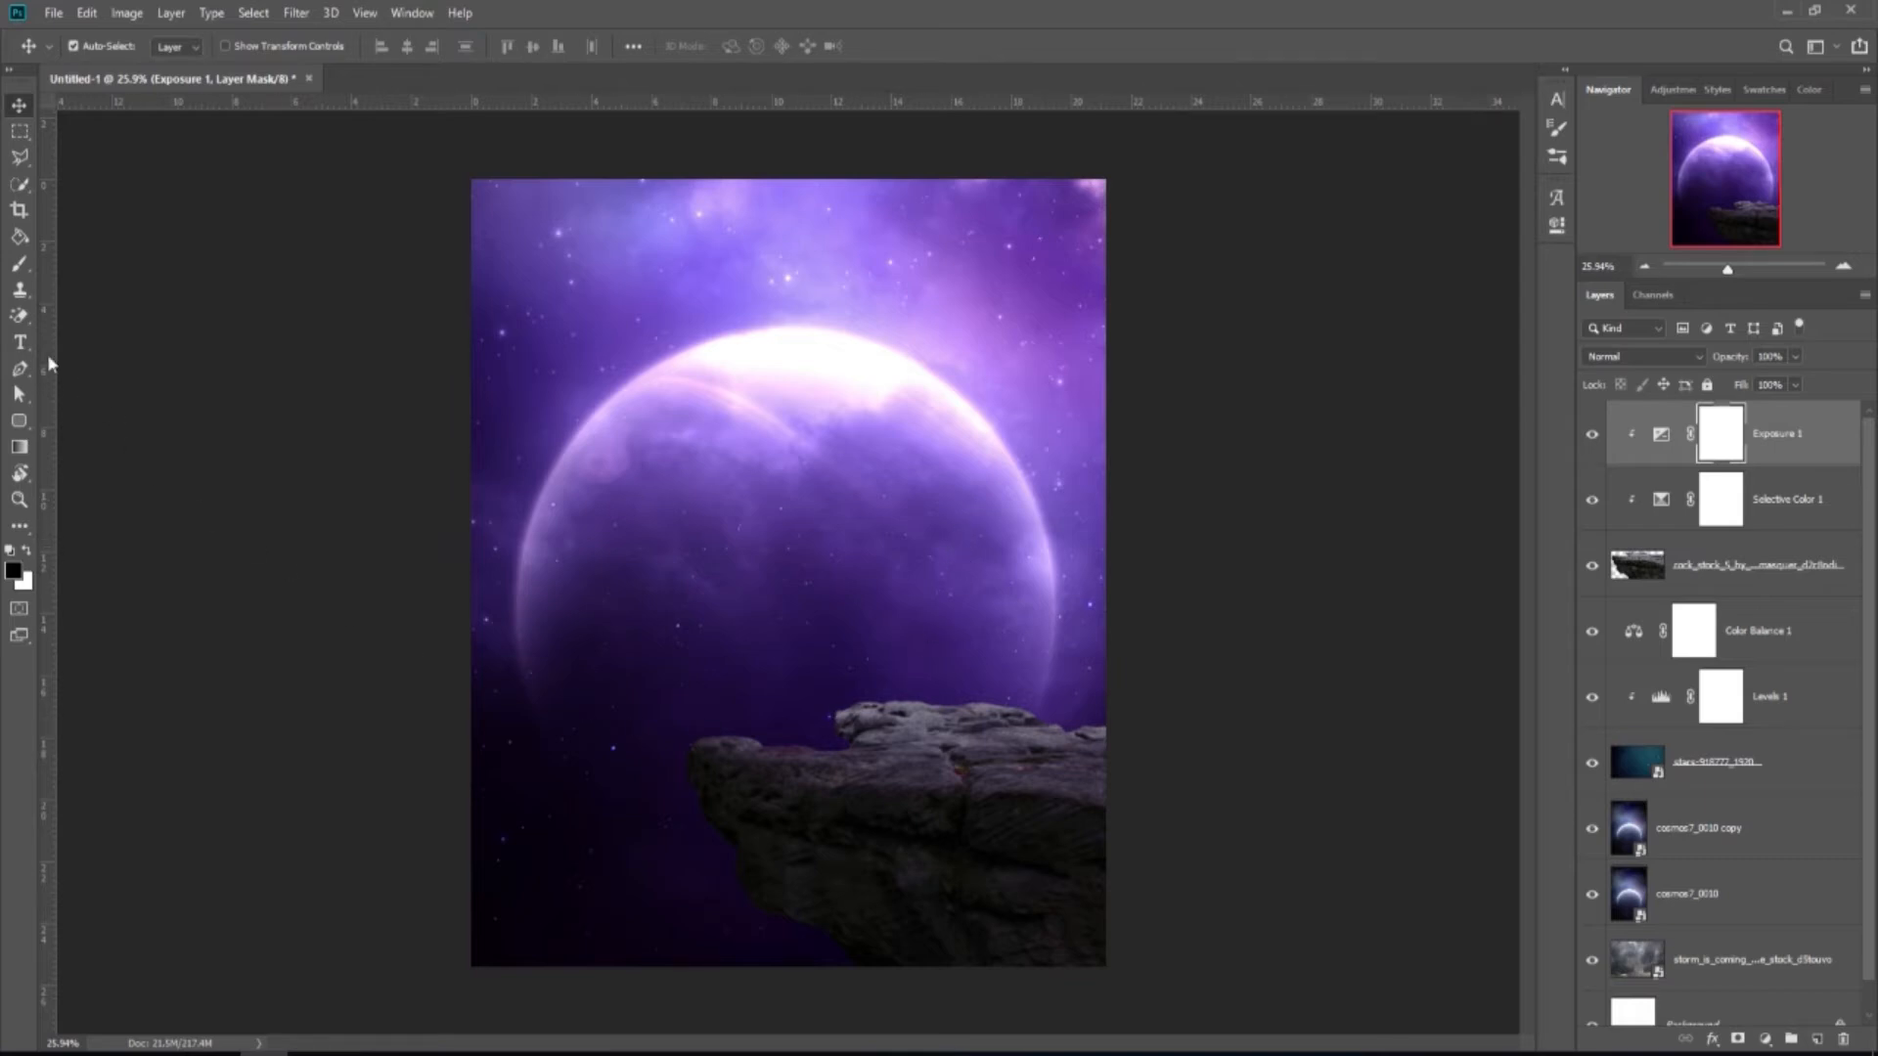
left_click(19, 264)
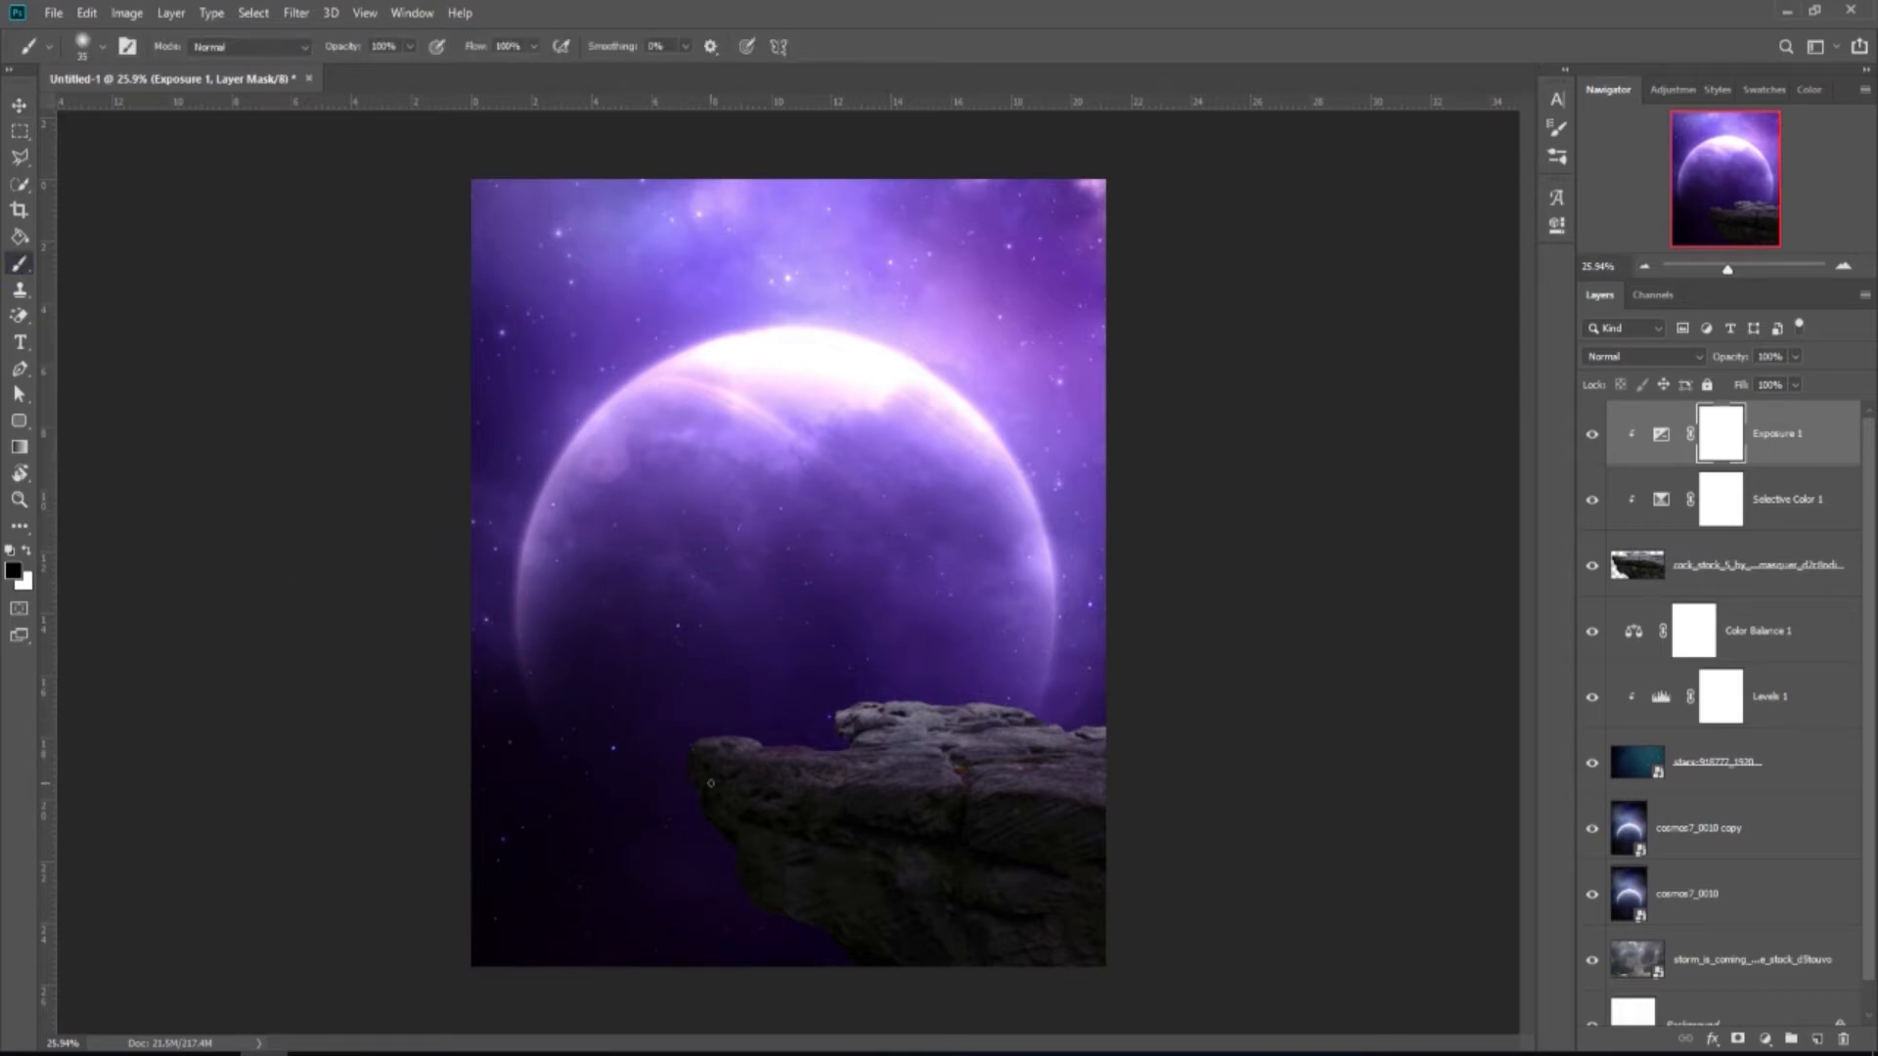
Paint the Exposure 1 mask along the rock's top, then repaint it at 38% brush opacity.
key("bracketright")
key("bracketright")
mouse_move(735, 729)
left_mouse_down()
mouse_move(910, 692)
mouse_move(1052, 708)
mouse_move(867, 694)
mouse_move(786, 710)
mouse_move(997, 695)
mouse_move(1116, 723)
mouse_move(978, 699)
mouse_move(727, 703)
mouse_move(772, 732)
mouse_move(725, 730)
left_mouse_up()
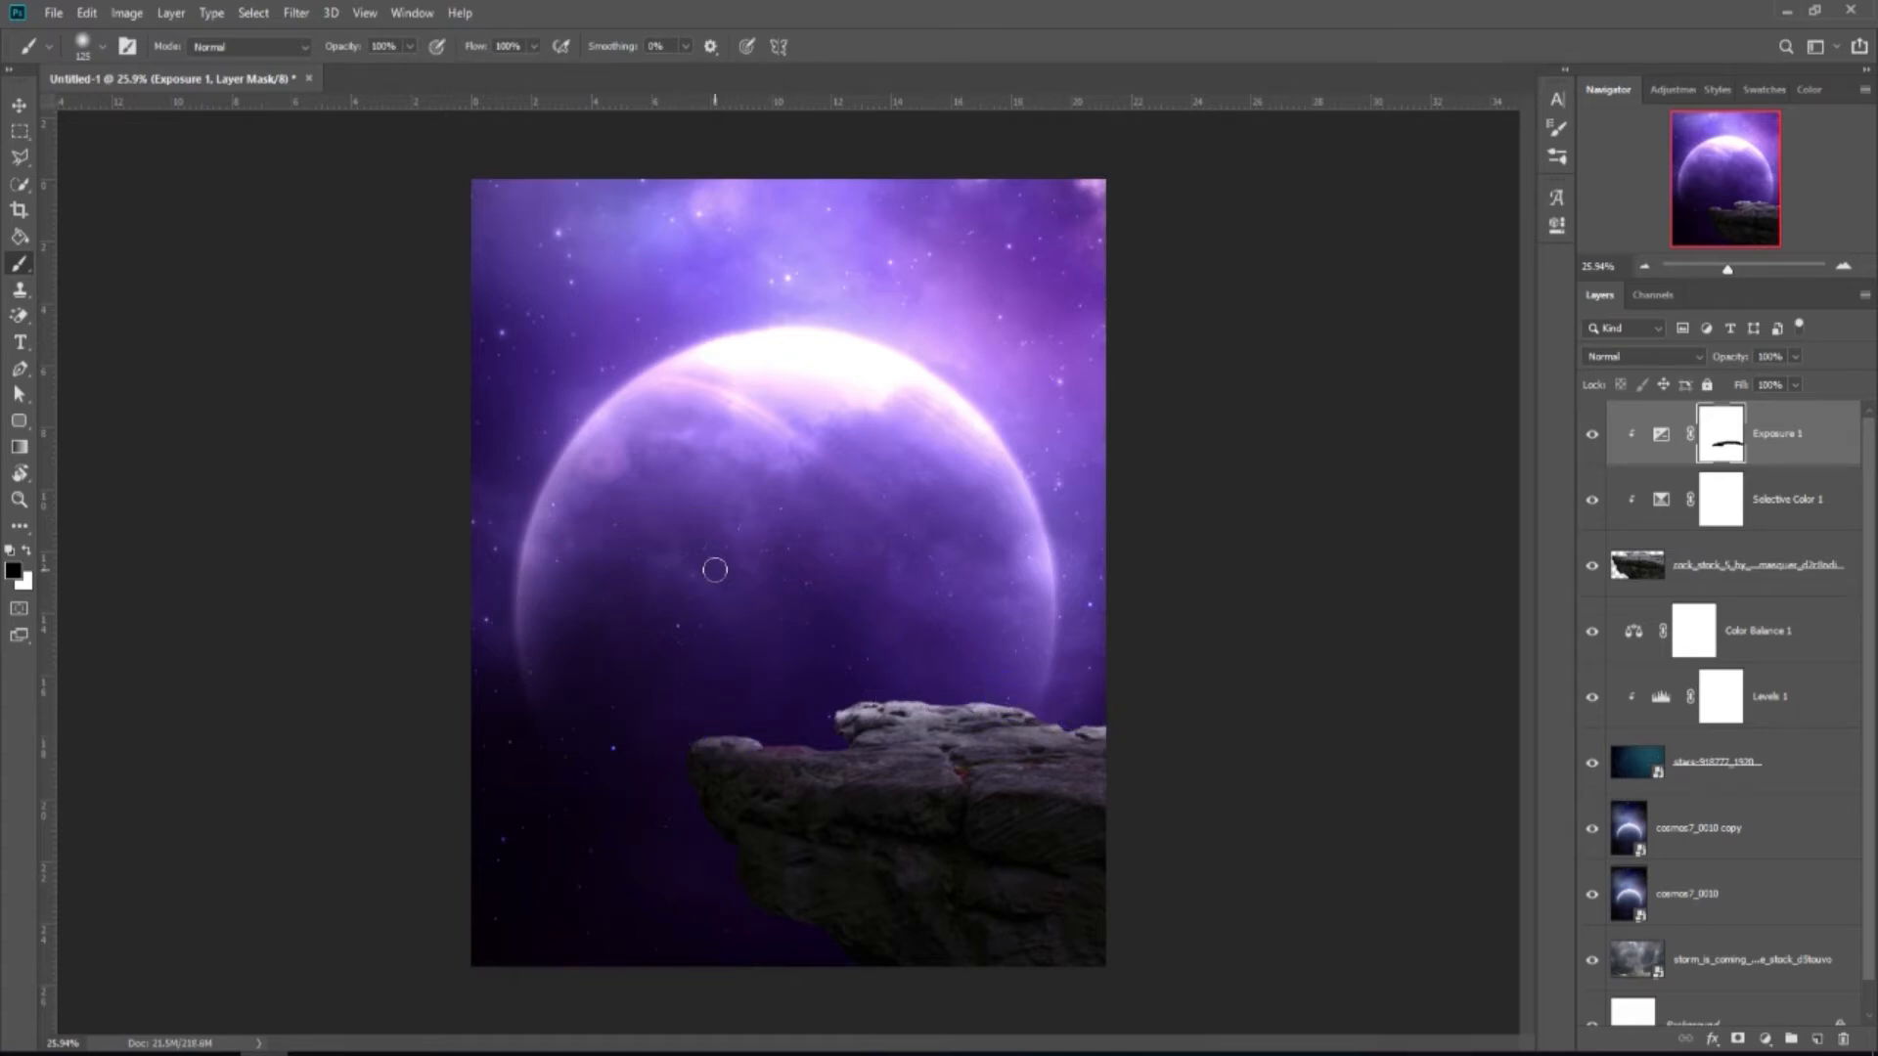
scroll(713, 566, "down", 1)
left_click(409, 46)
left_click_drag(403, 70, 357, 130)
key("bracketright")
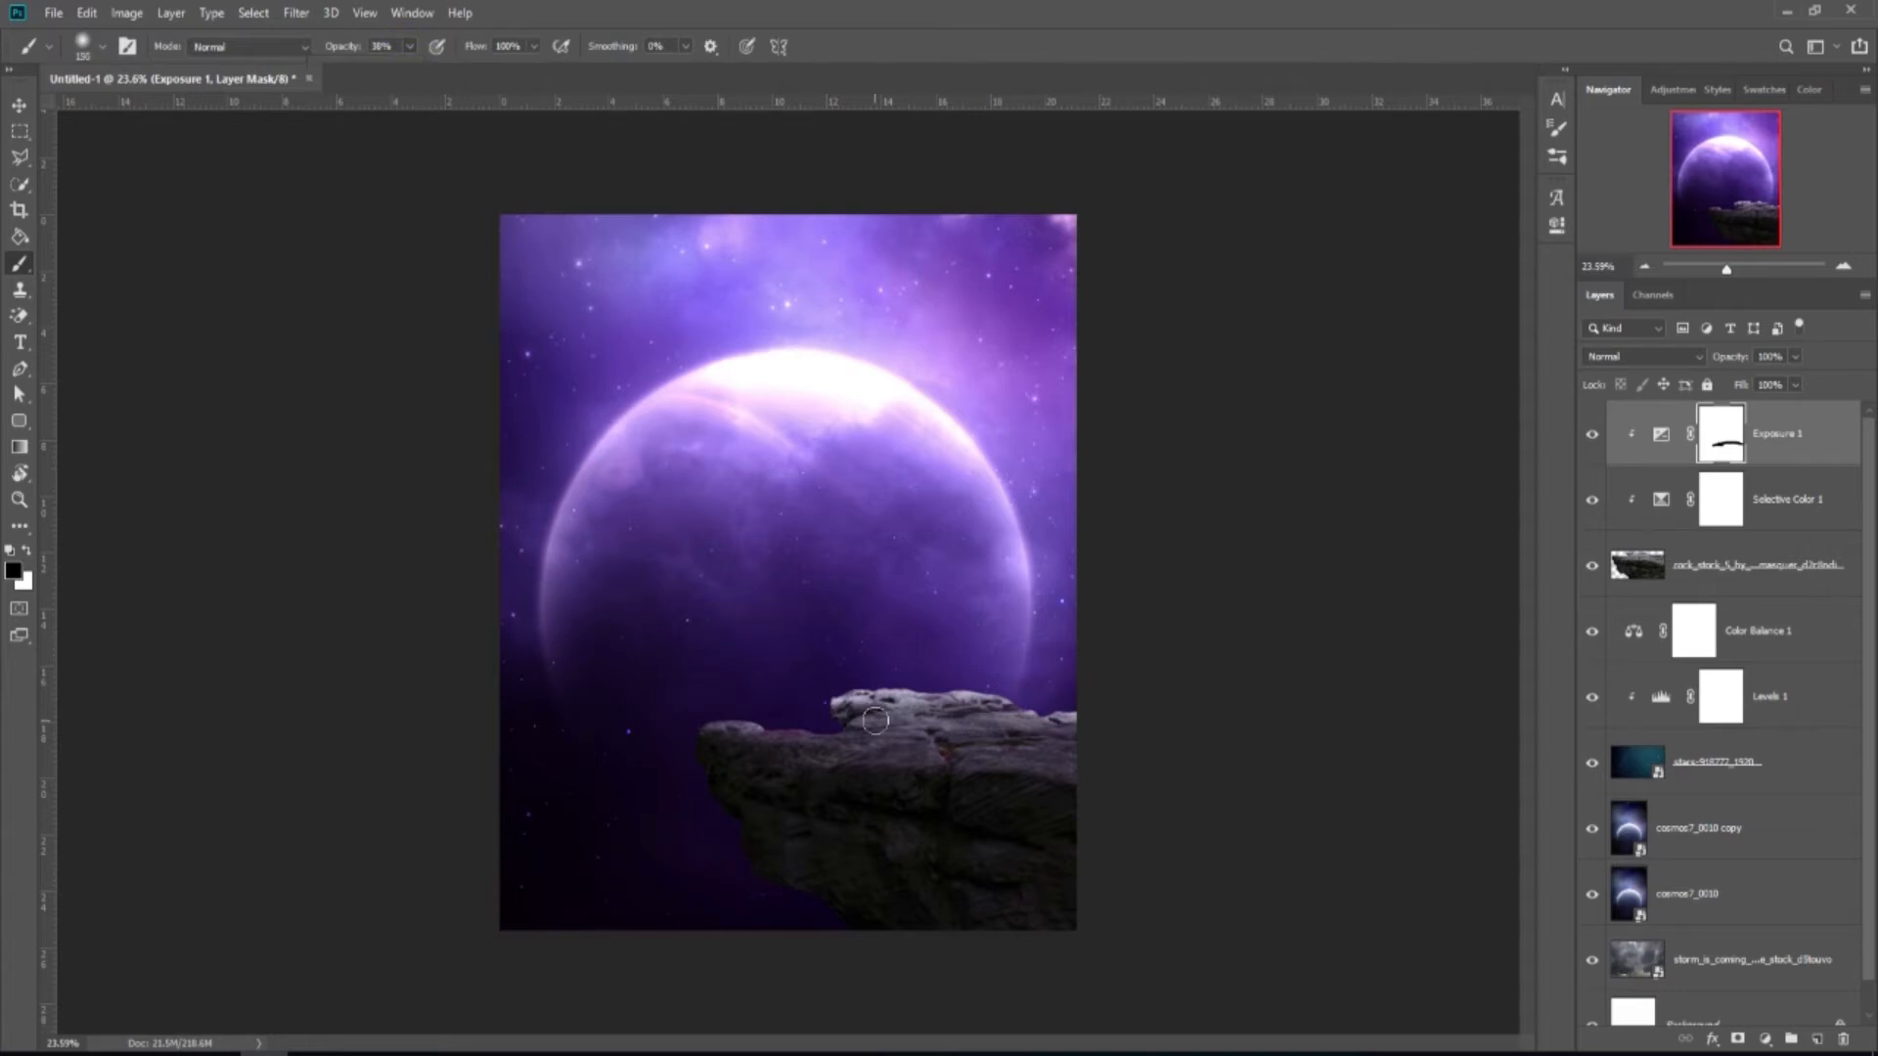
mouse_move(878, 714)
left_mouse_down()
mouse_move(1088, 734)
mouse_move(721, 727)
mouse_move(812, 743)
mouse_move(704, 716)
mouse_move(895, 727)
mouse_move(846, 701)
mouse_move(971, 725)
left_mouse_up()
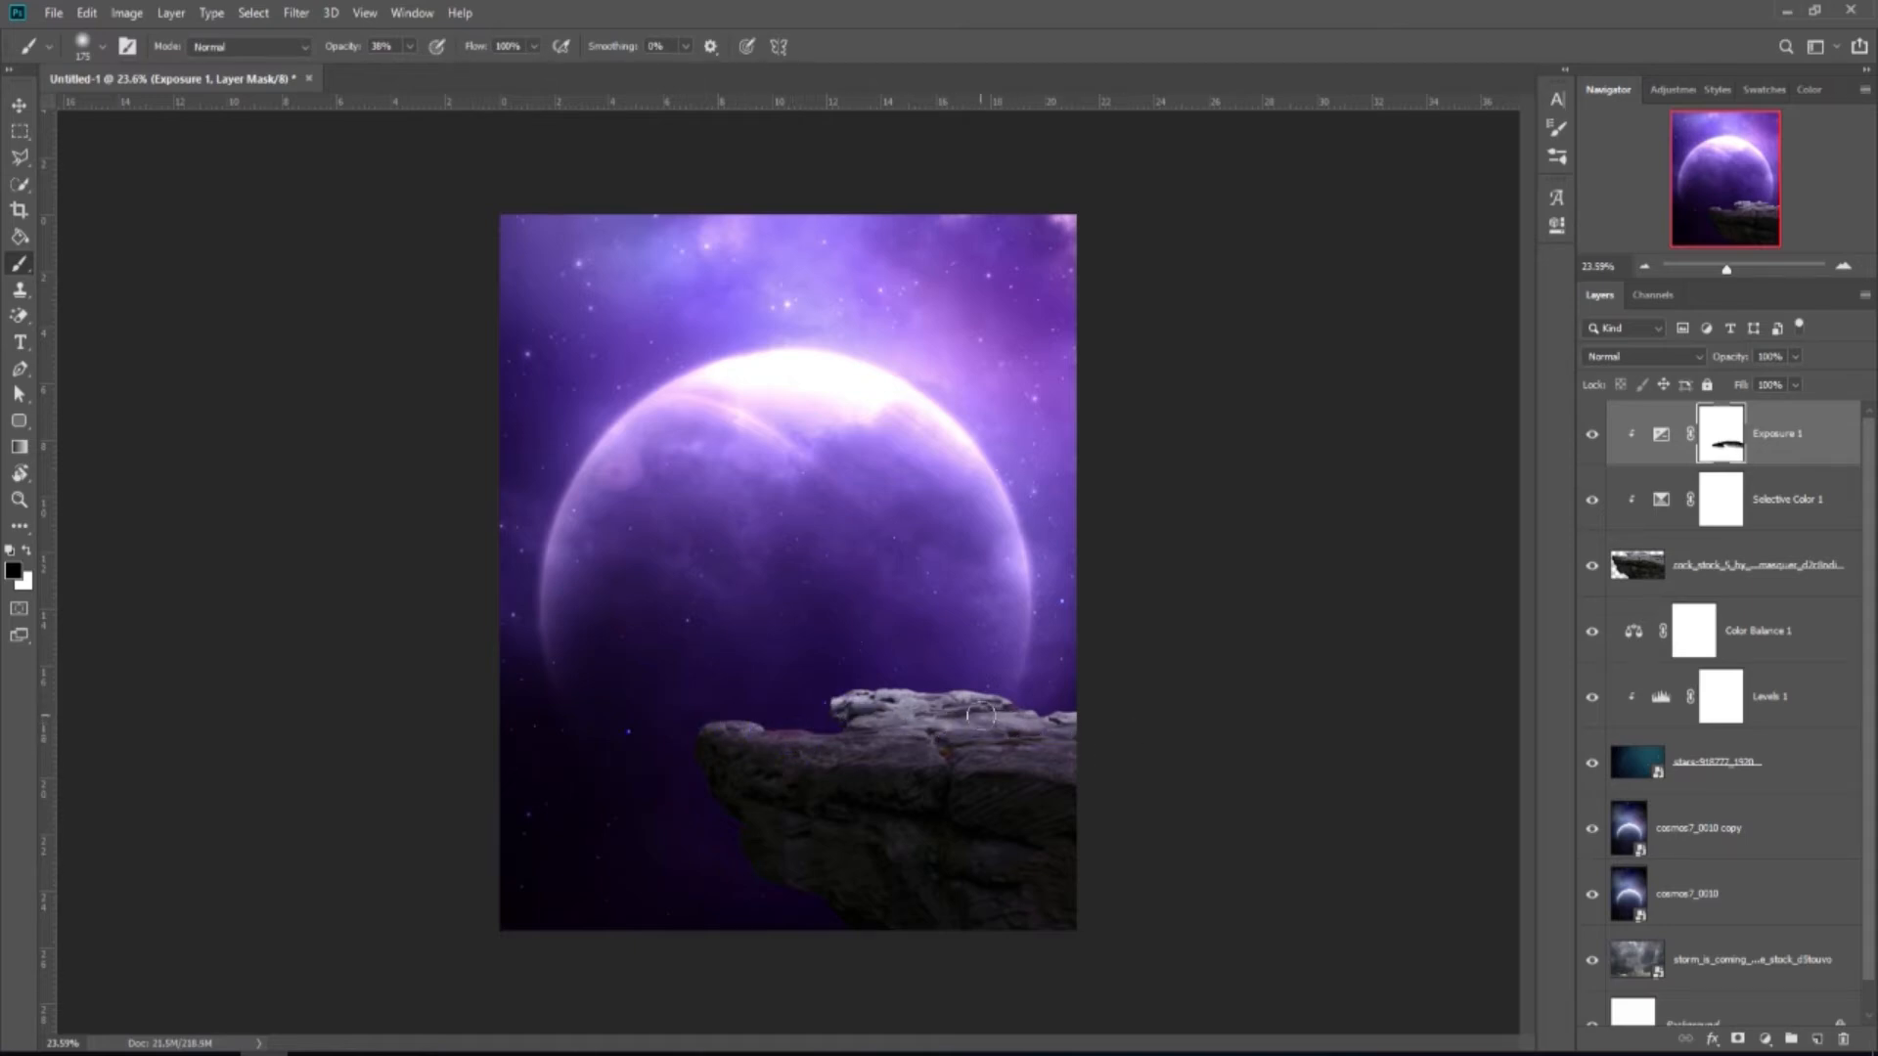
scroll(981, 717, "down", 1)
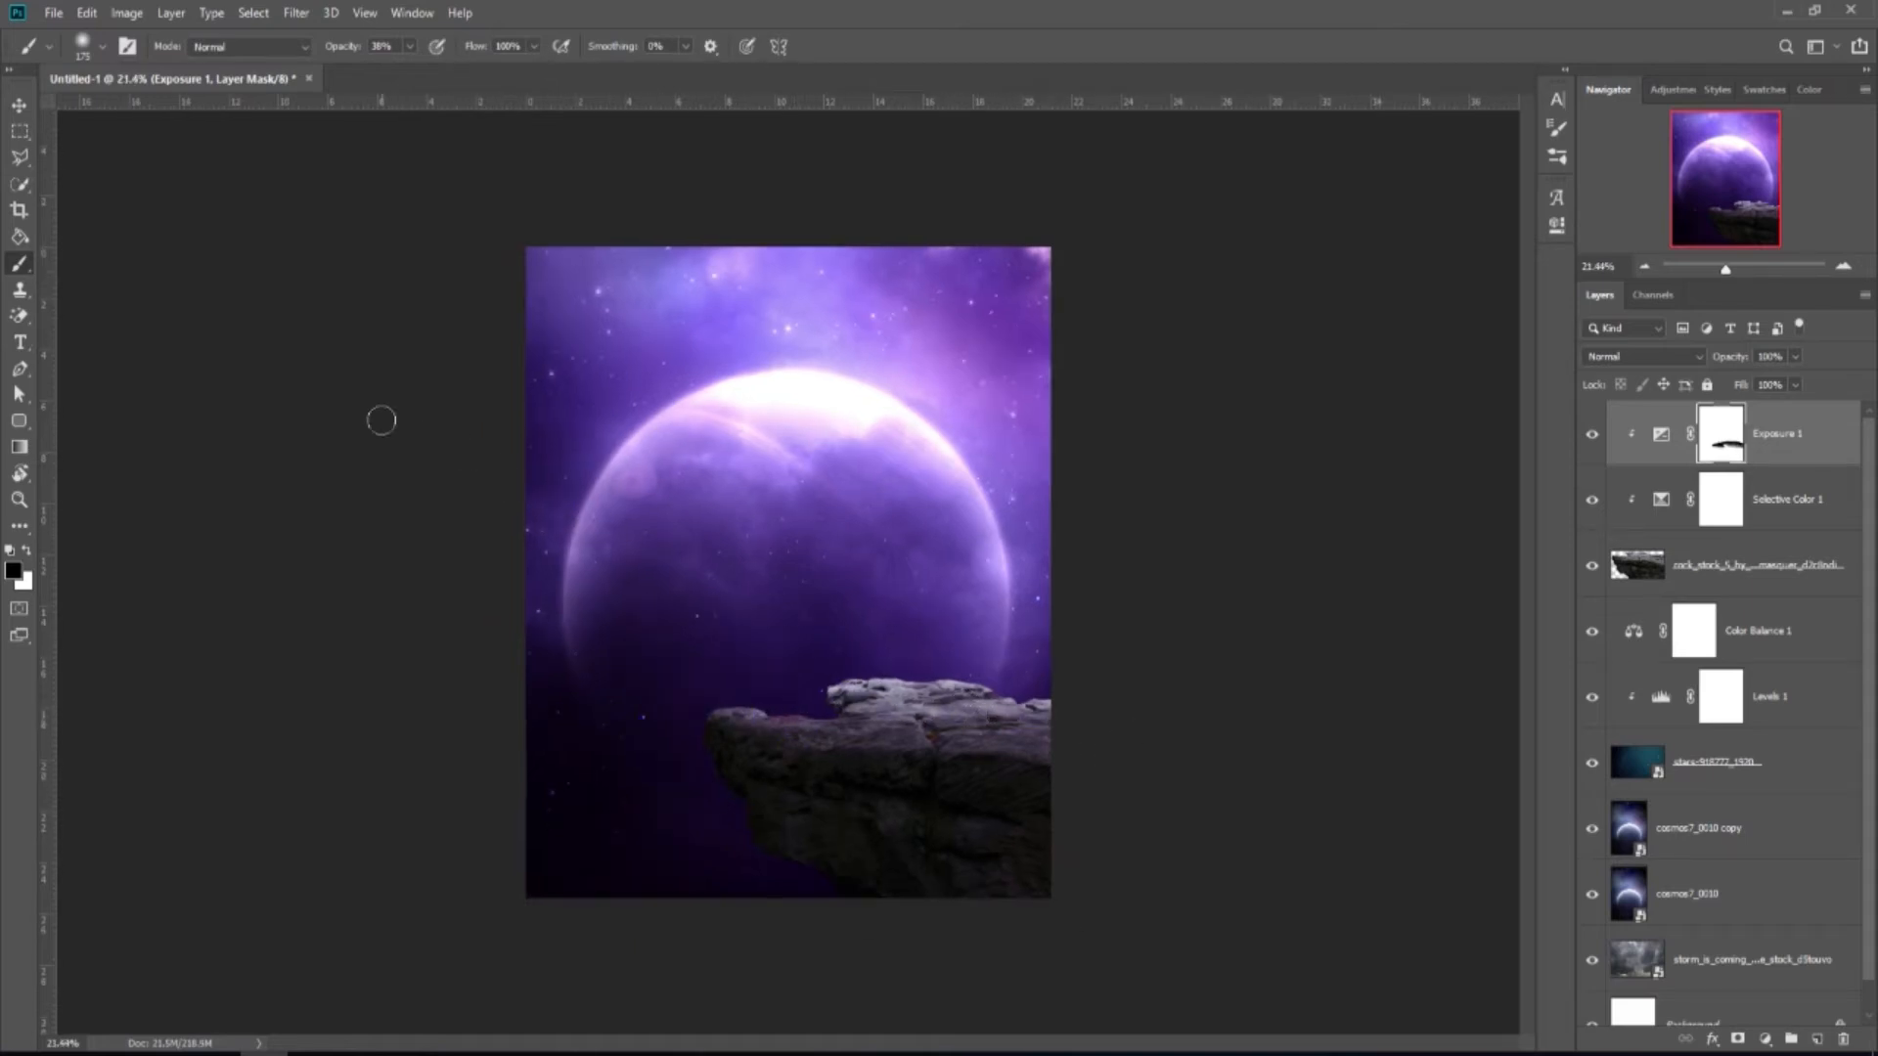
Add a new empty layer above the adjustment layers.
left_click(22, 112)
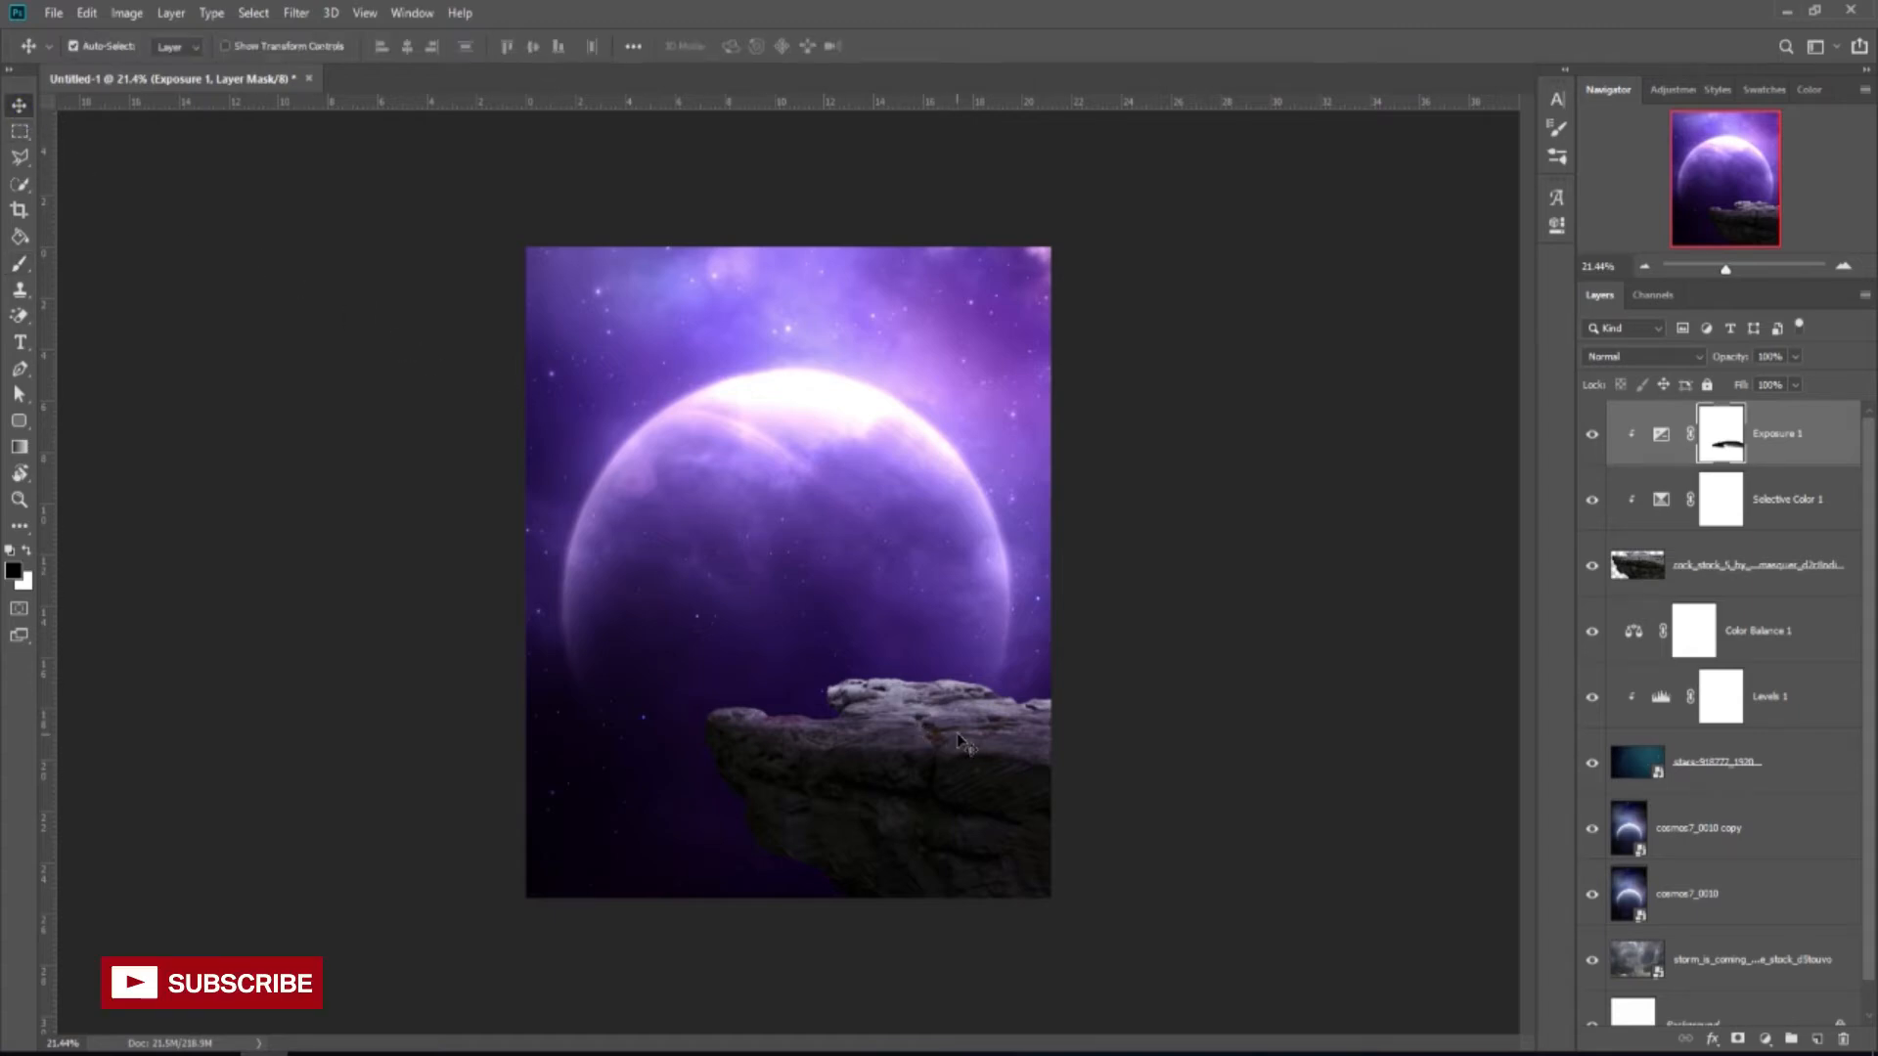
scroll(958, 739, "up", 1)
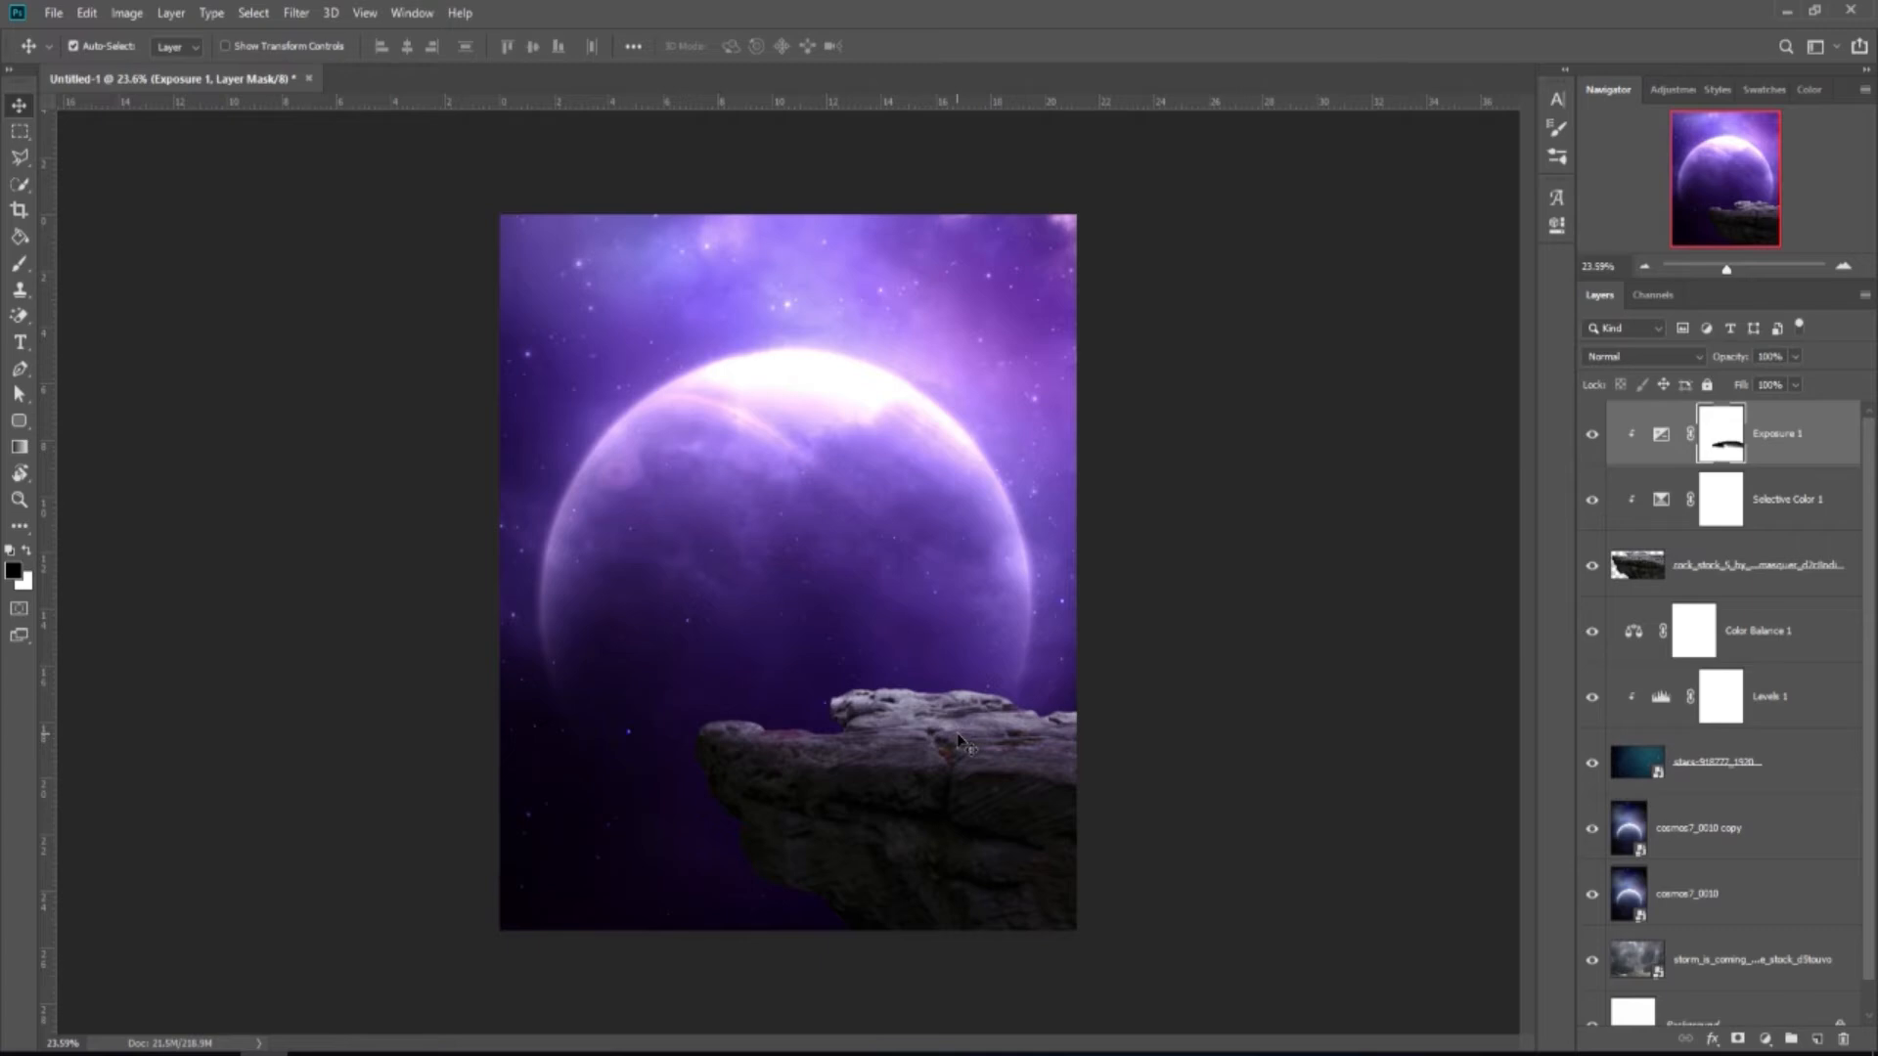
left_click(1817, 1038)
Clip the new layer to the rock and sample the planet glow's light purple.
right_click(1733, 438)
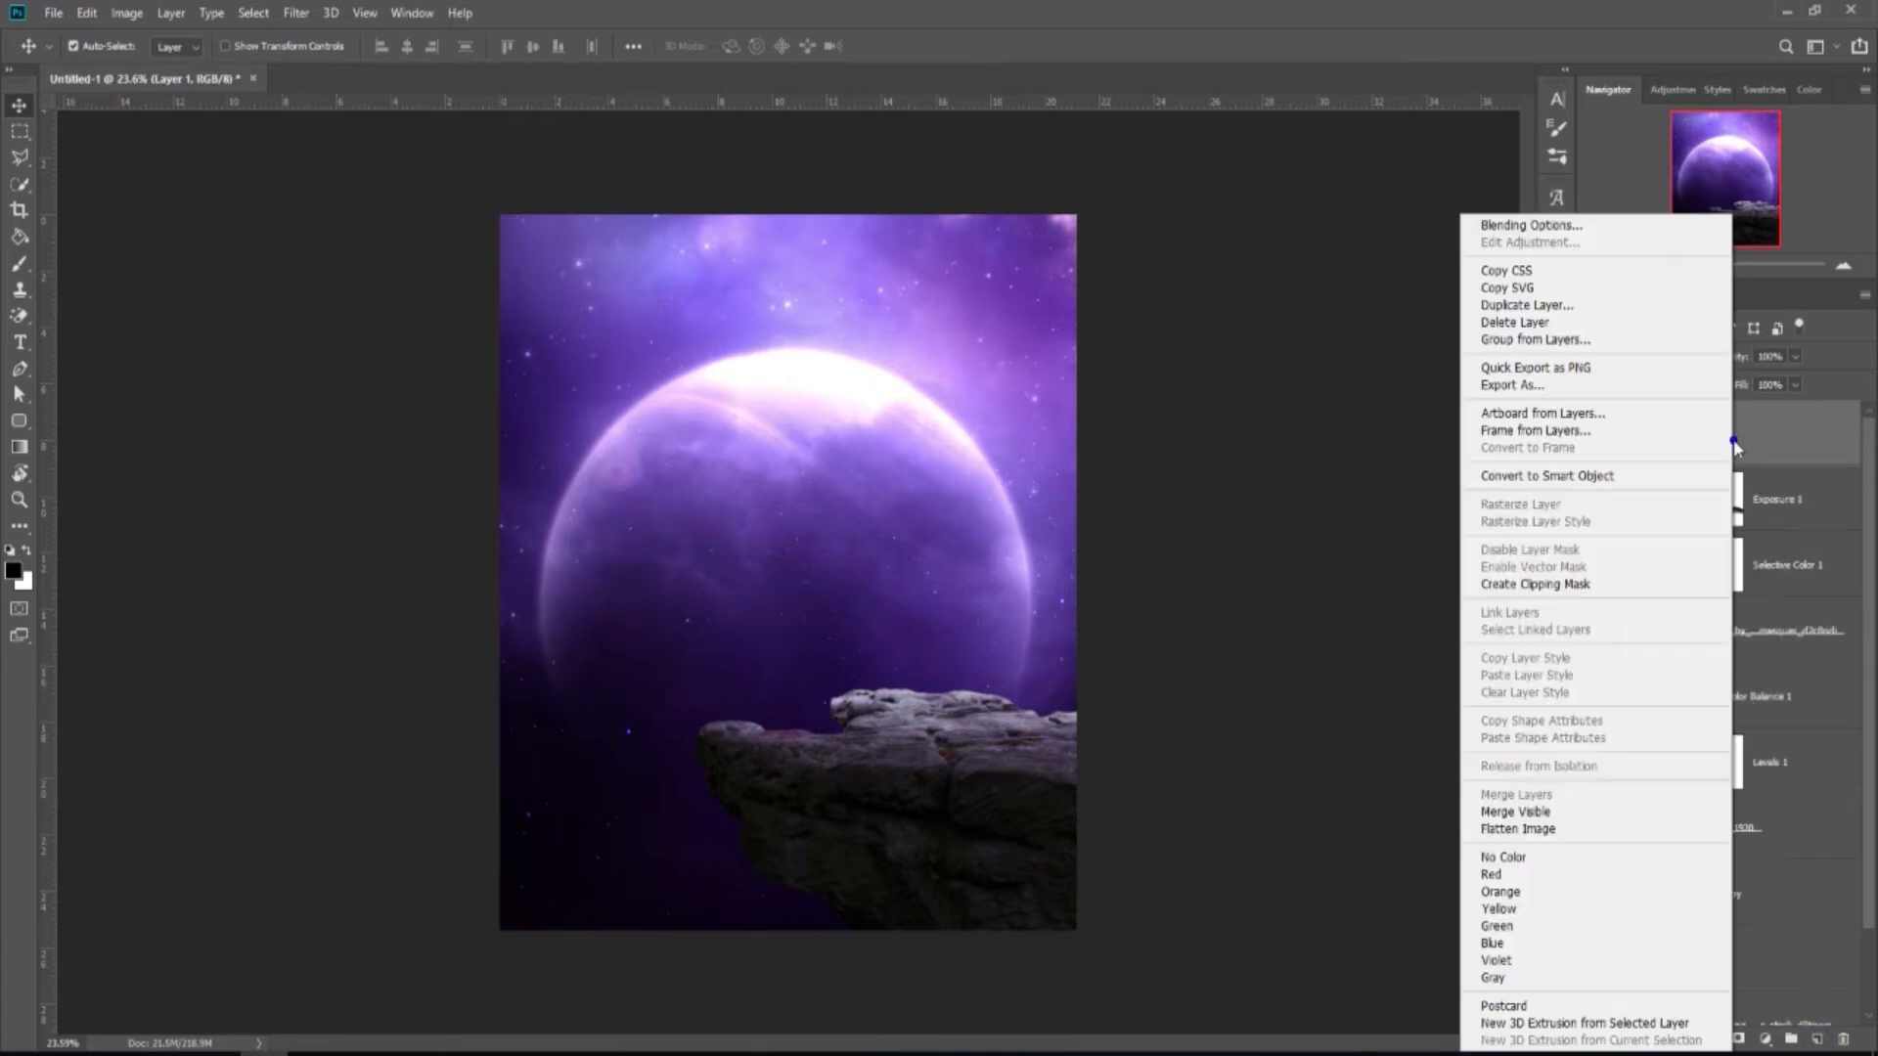
left_click(1586, 583)
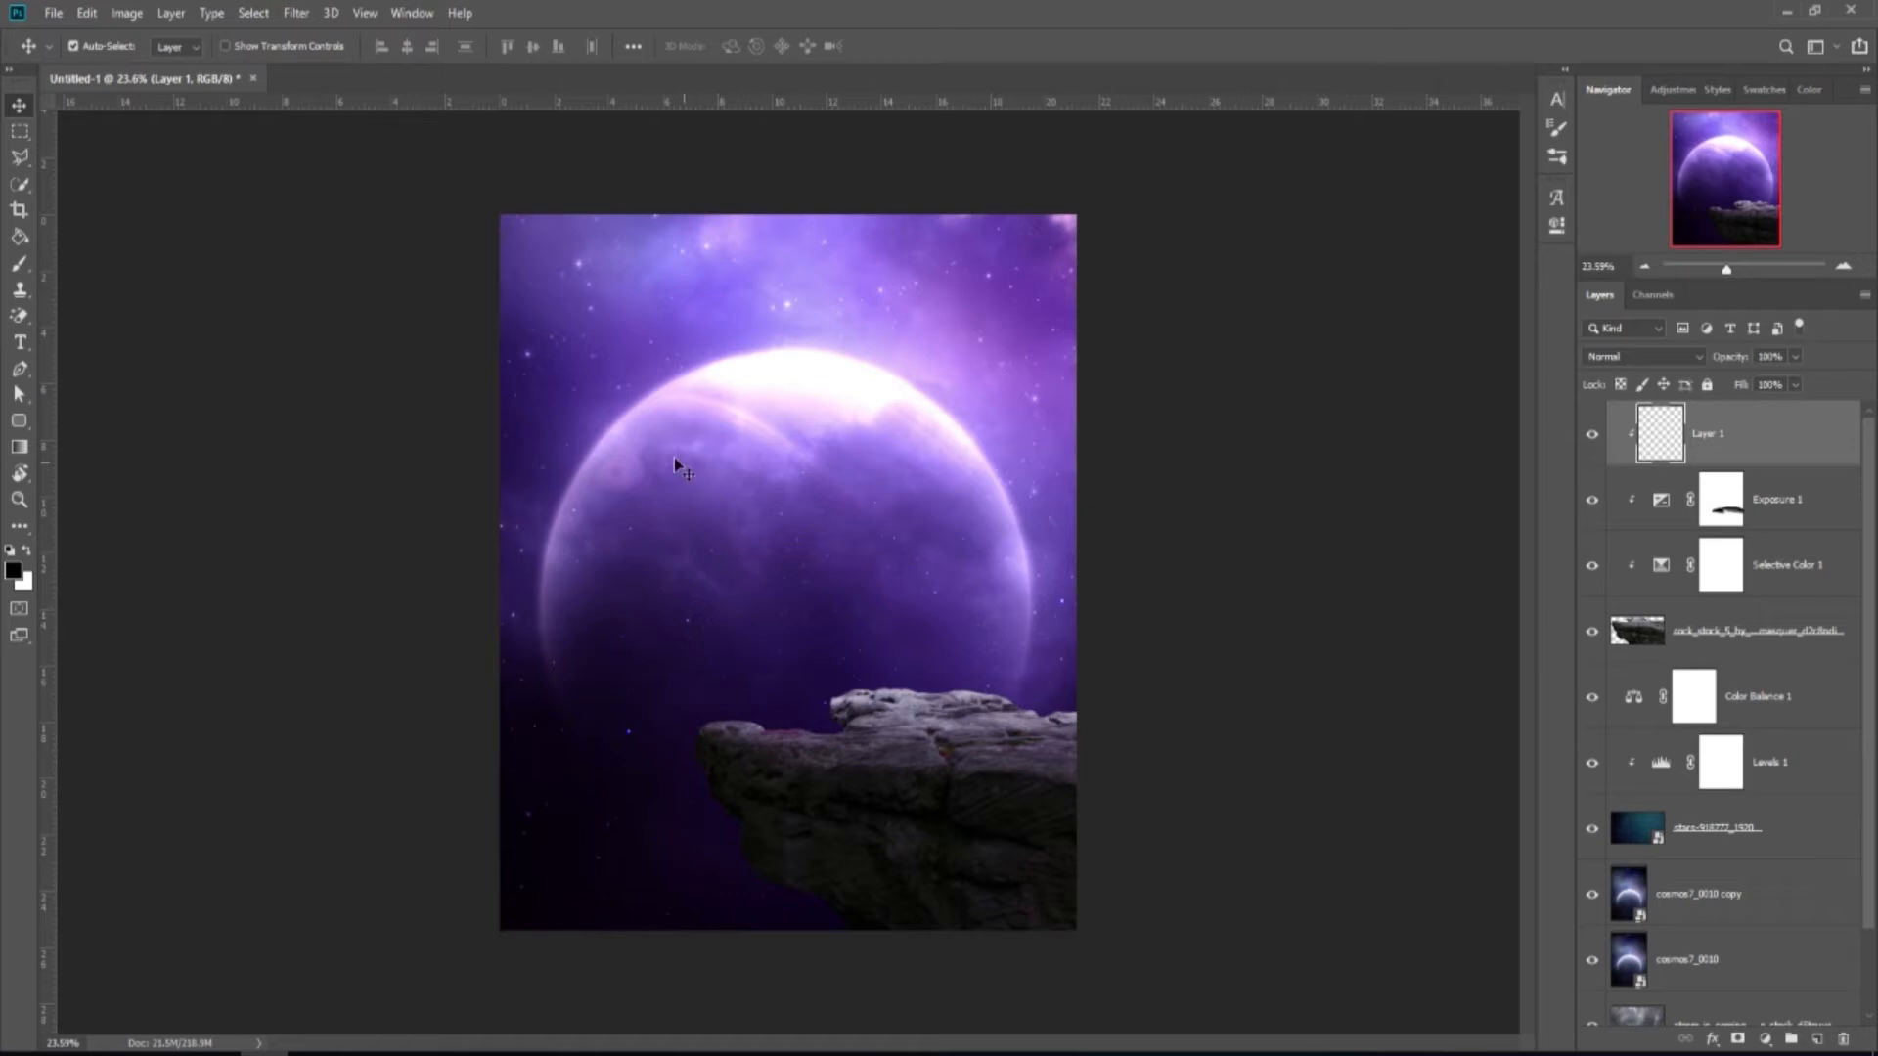
left_click(21, 266)
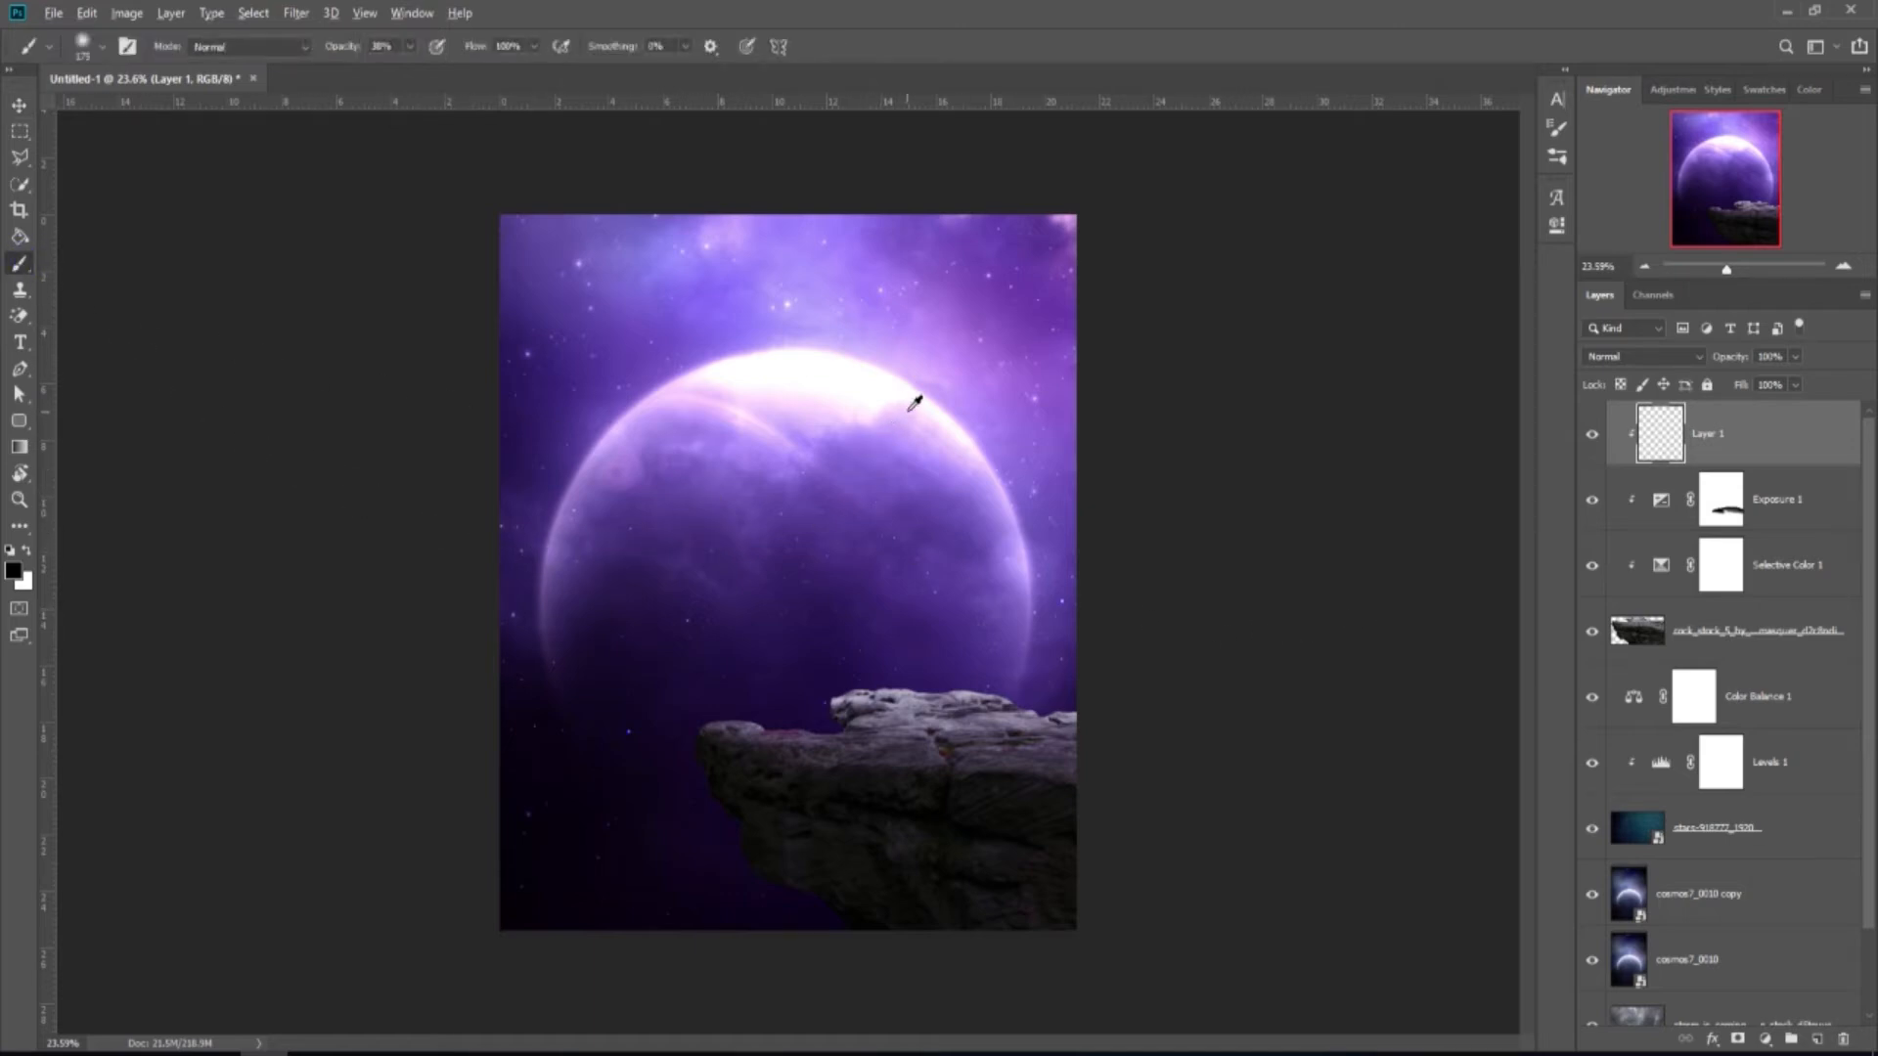
left_click(865, 348, "alt")
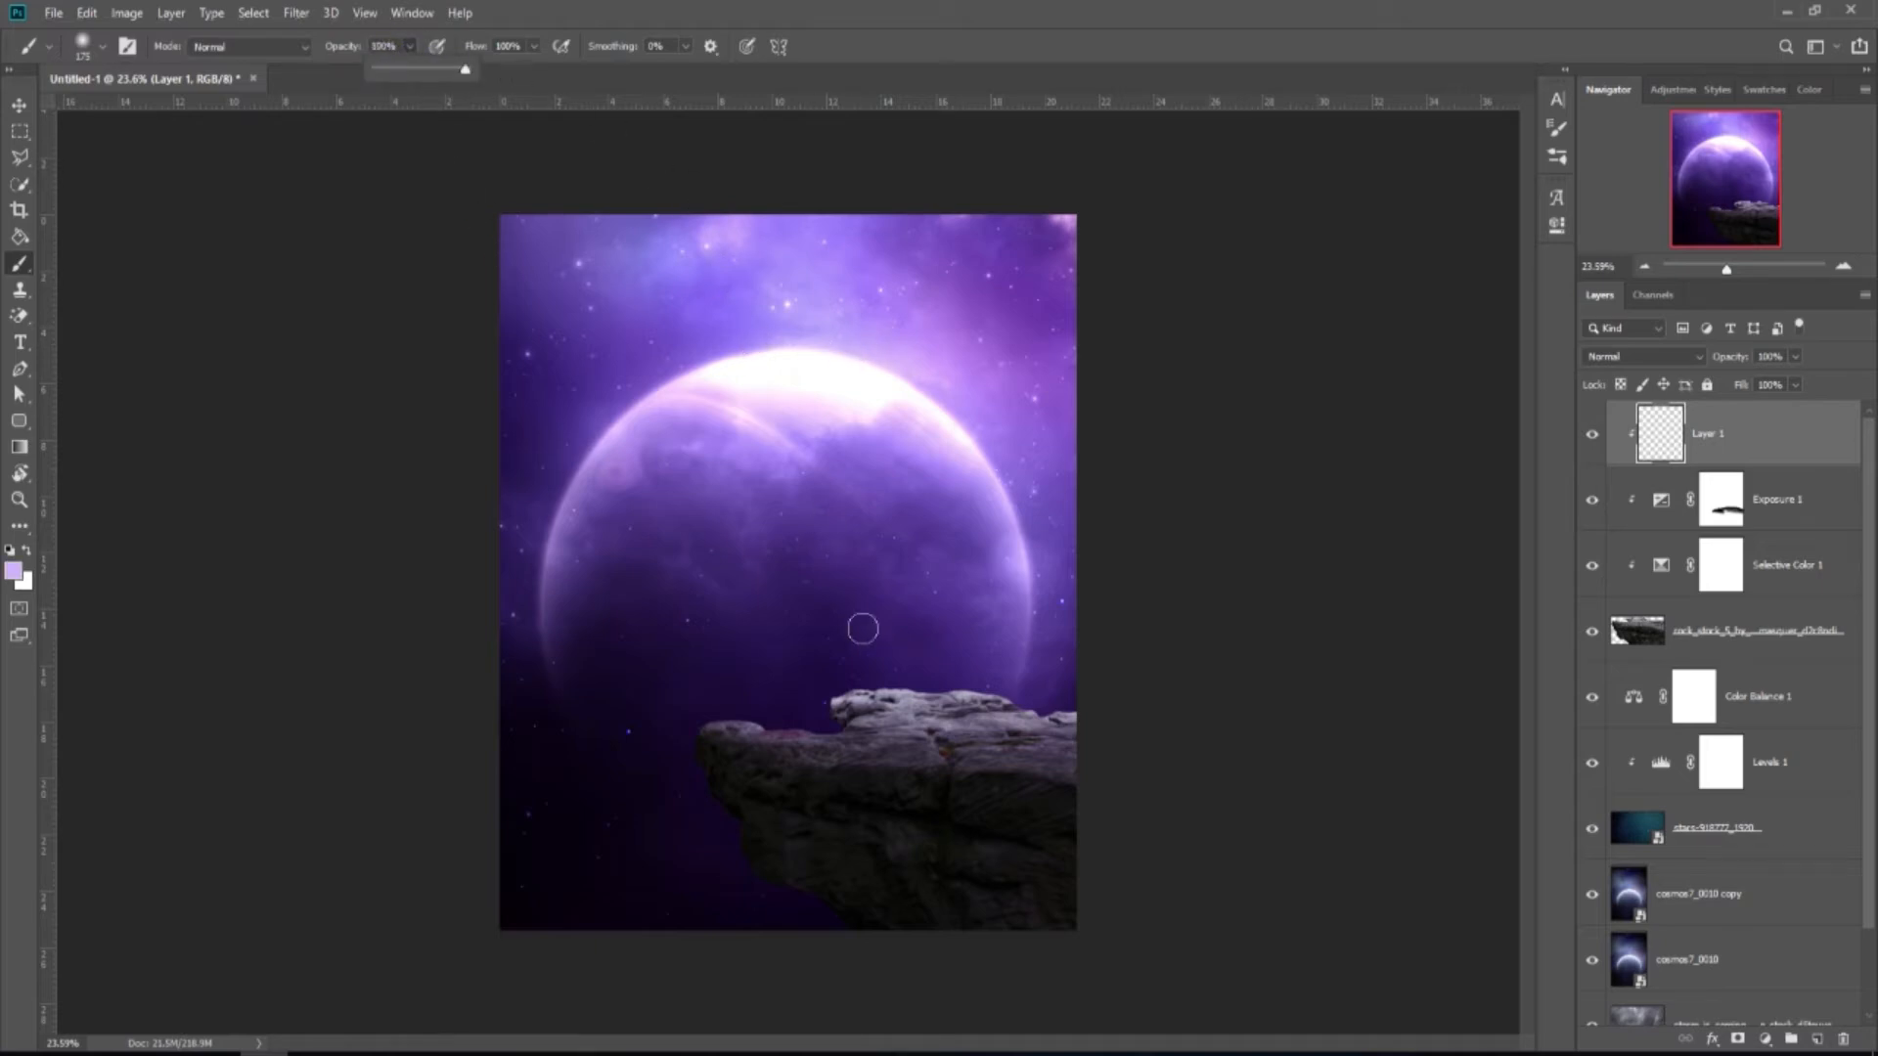
Paint soft light purple across the rock's top, its left tip and the right ledge.
scroll(860, 626, "up", 1)
key("bracketright")
key("bracketright")
key("bracketright")
key("bracketright")
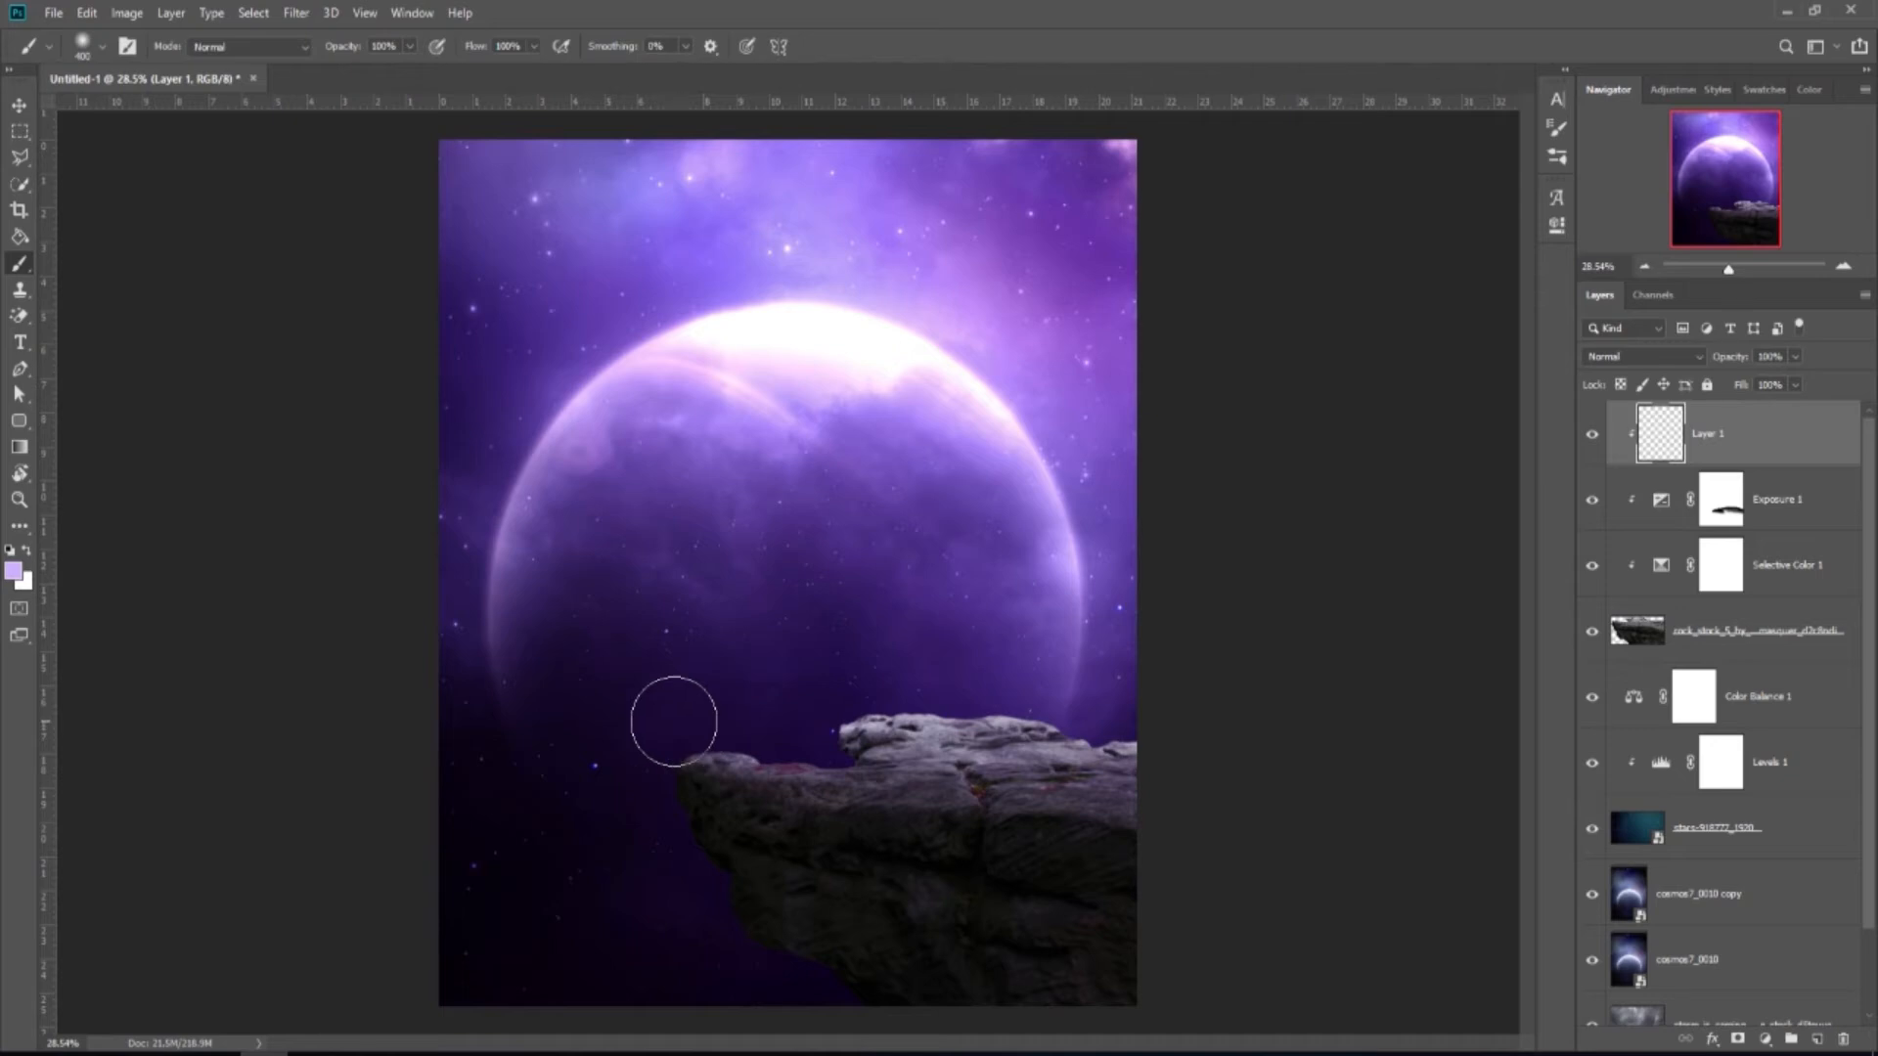
mouse_move(771, 709)
left_mouse_down()
mouse_move(916, 668)
mouse_move(1047, 674)
mouse_move(1131, 695)
left_mouse_up()
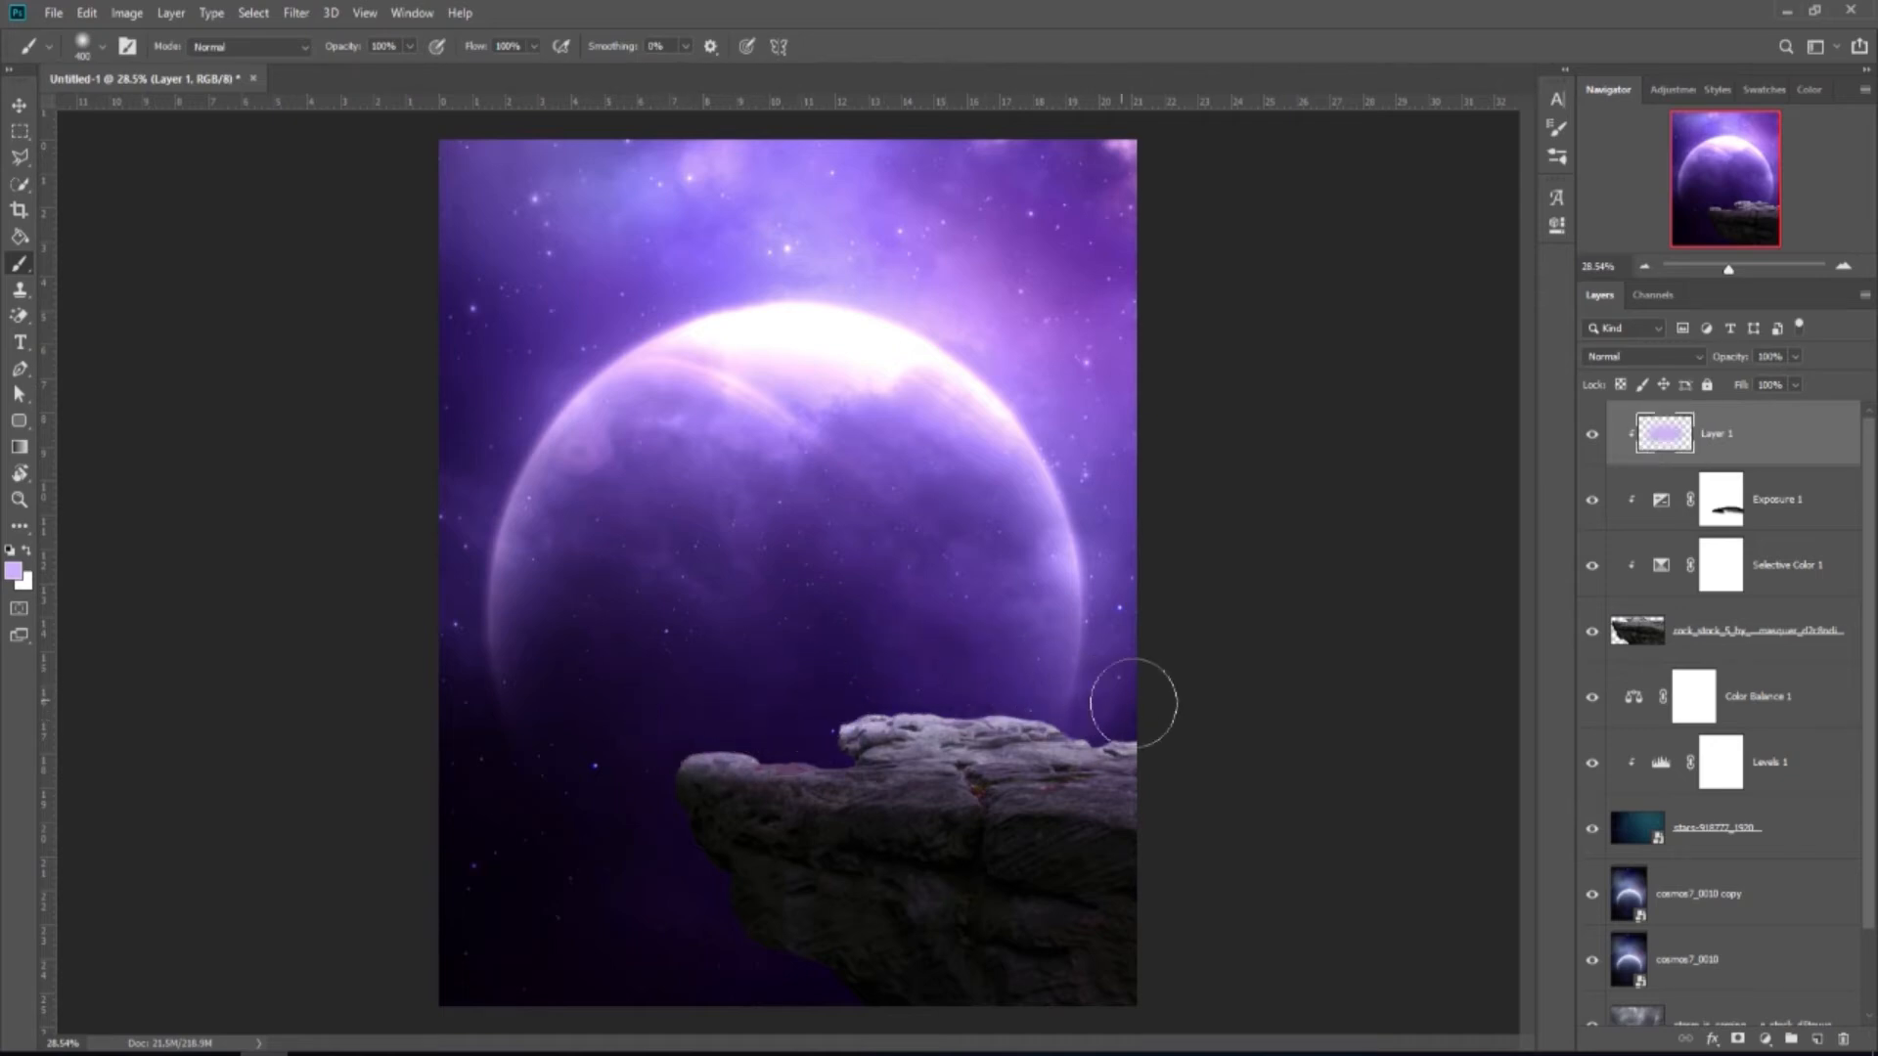
key("bracketleft")
key("bracketleft")
mouse_move(777, 733)
left_mouse_down()
mouse_move(667, 731)
mouse_move(576, 621)
mouse_move(623, 610)
mouse_move(647, 790)
left_mouse_up()
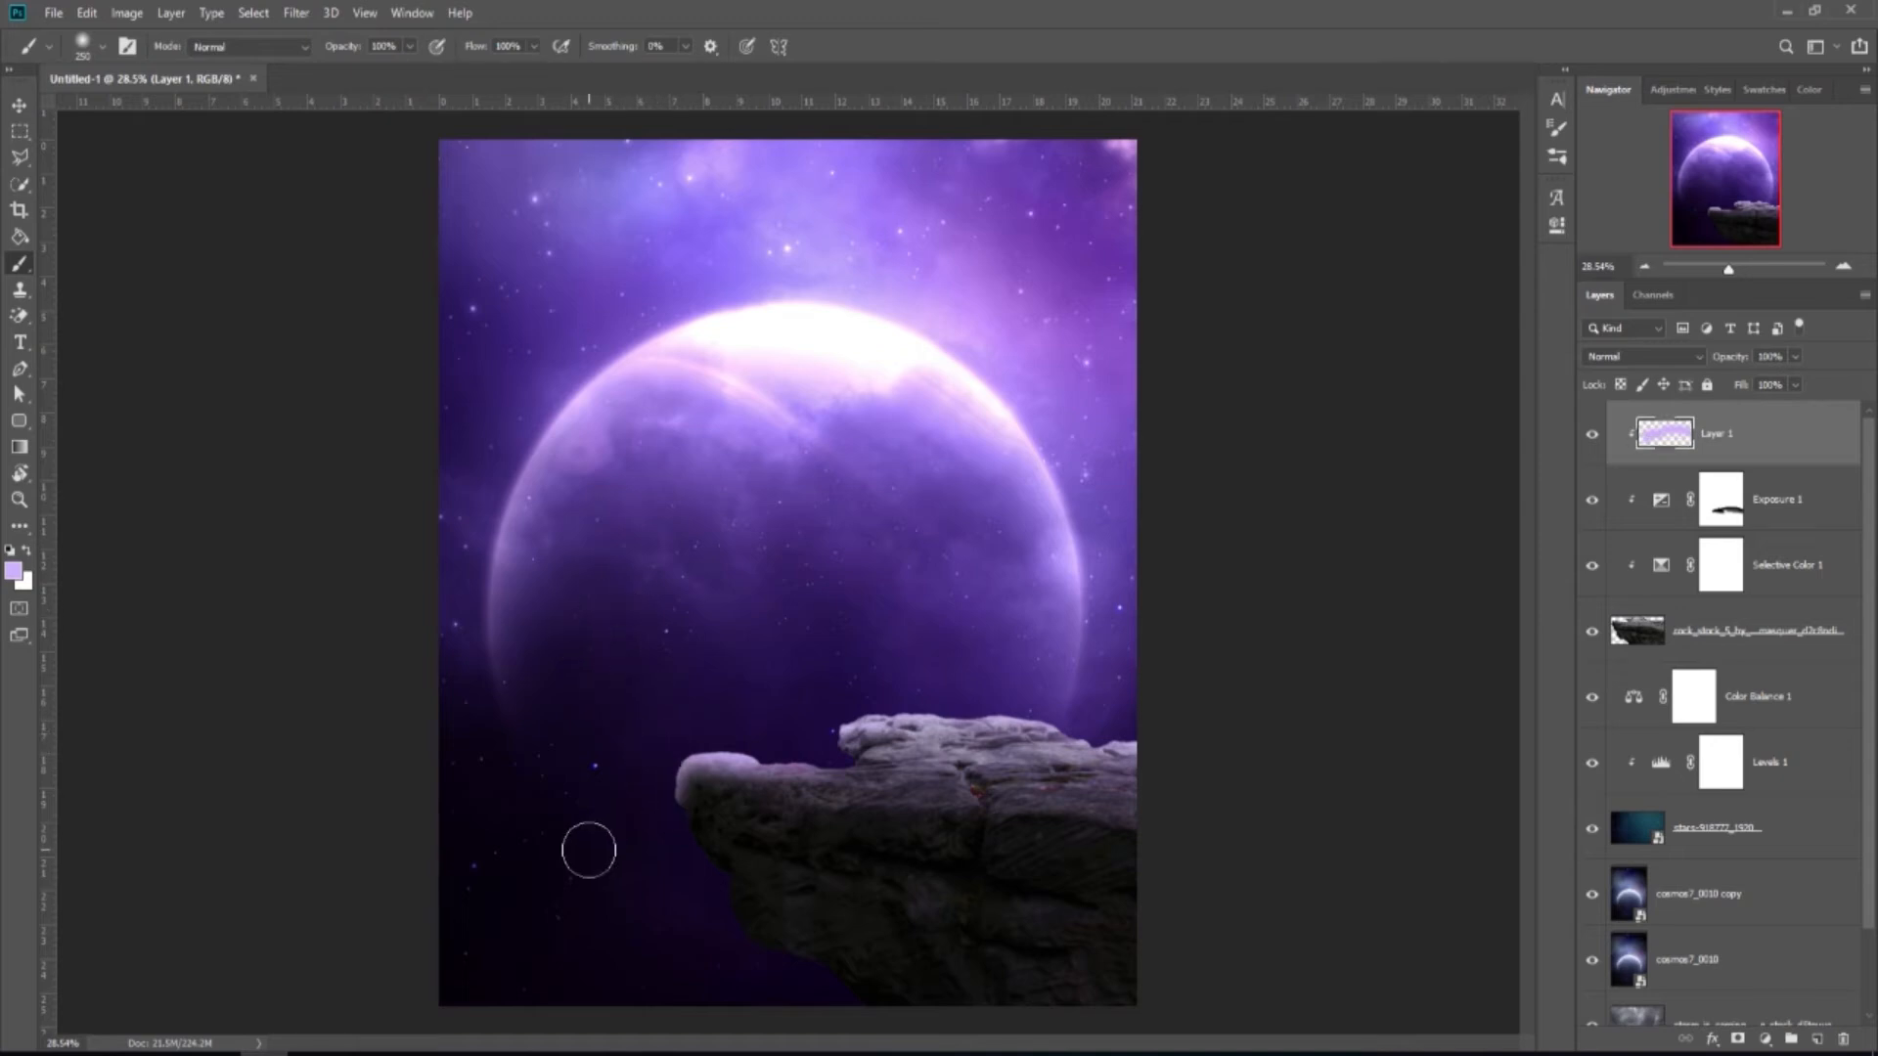
scroll(605, 649, "down", 2)
left_click_drag(838, 673, 905, 697)
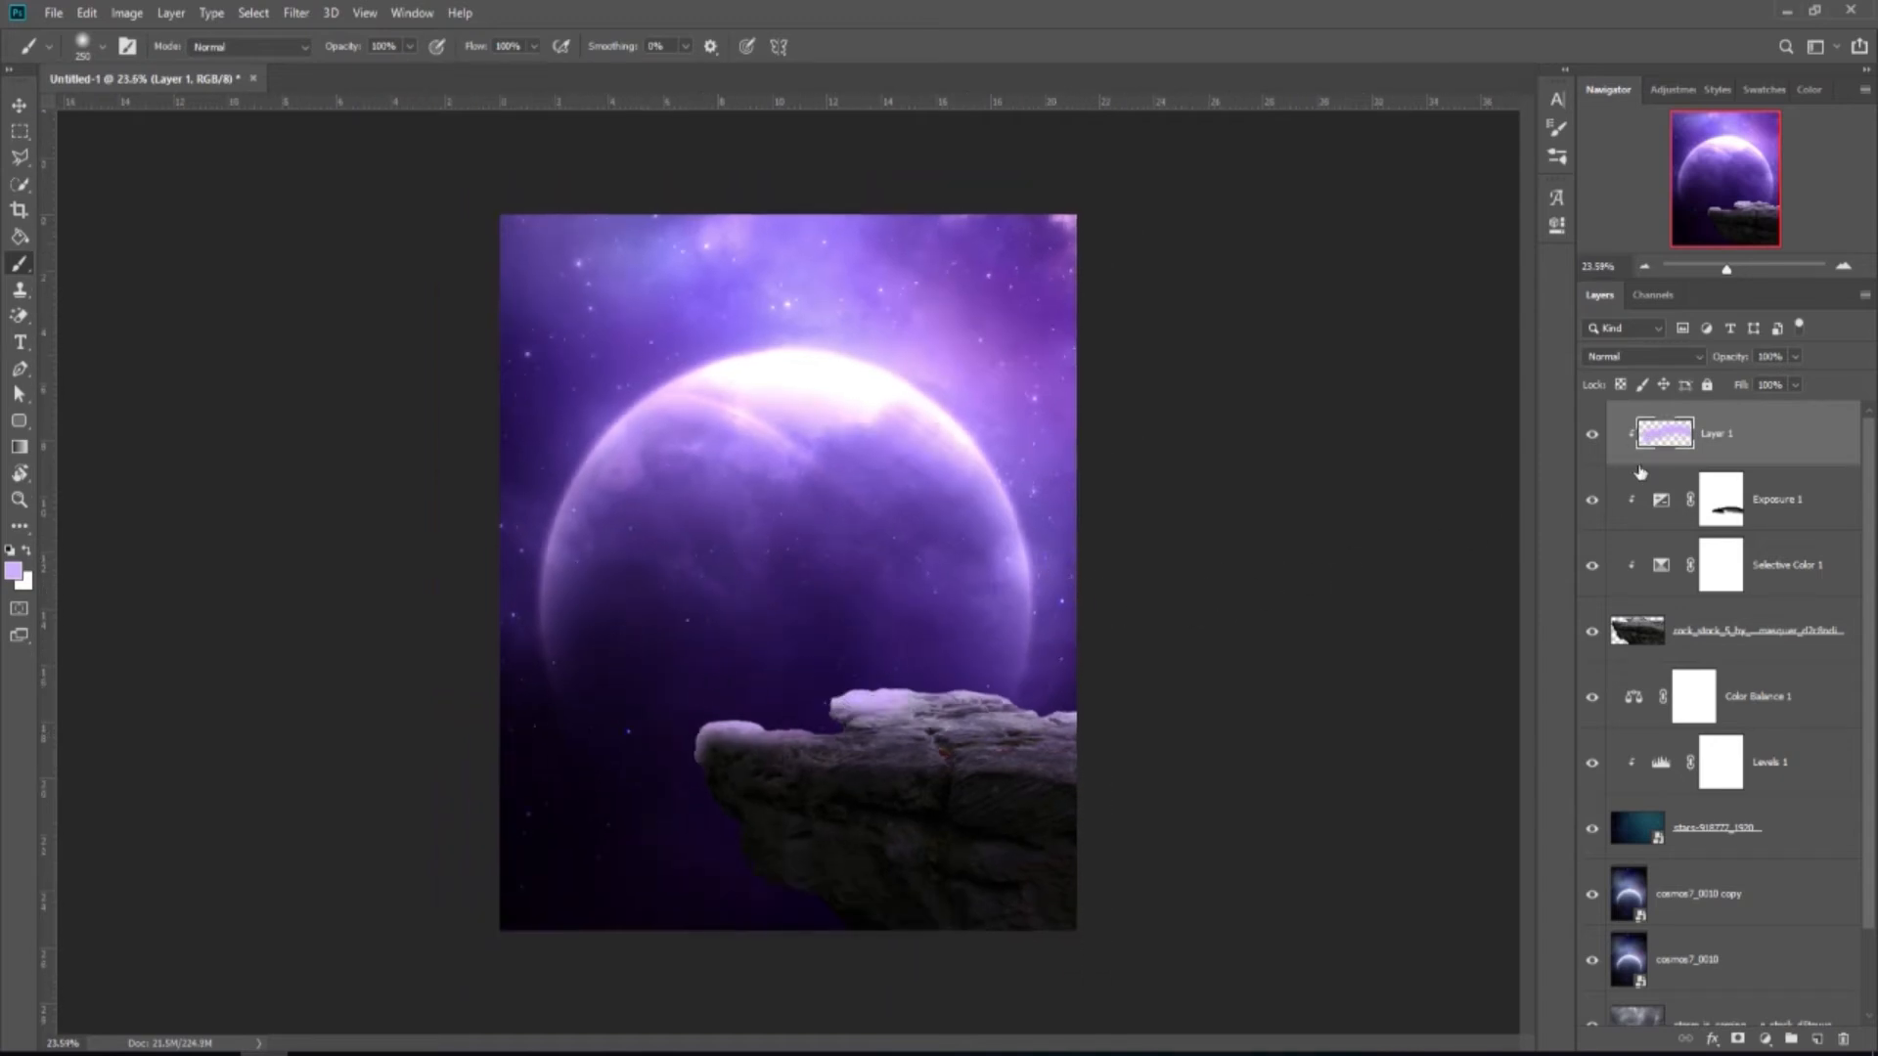
Set Layer 1 to Linear Dodge (Add) blending at 85% opacity.
left_click(1688, 354)
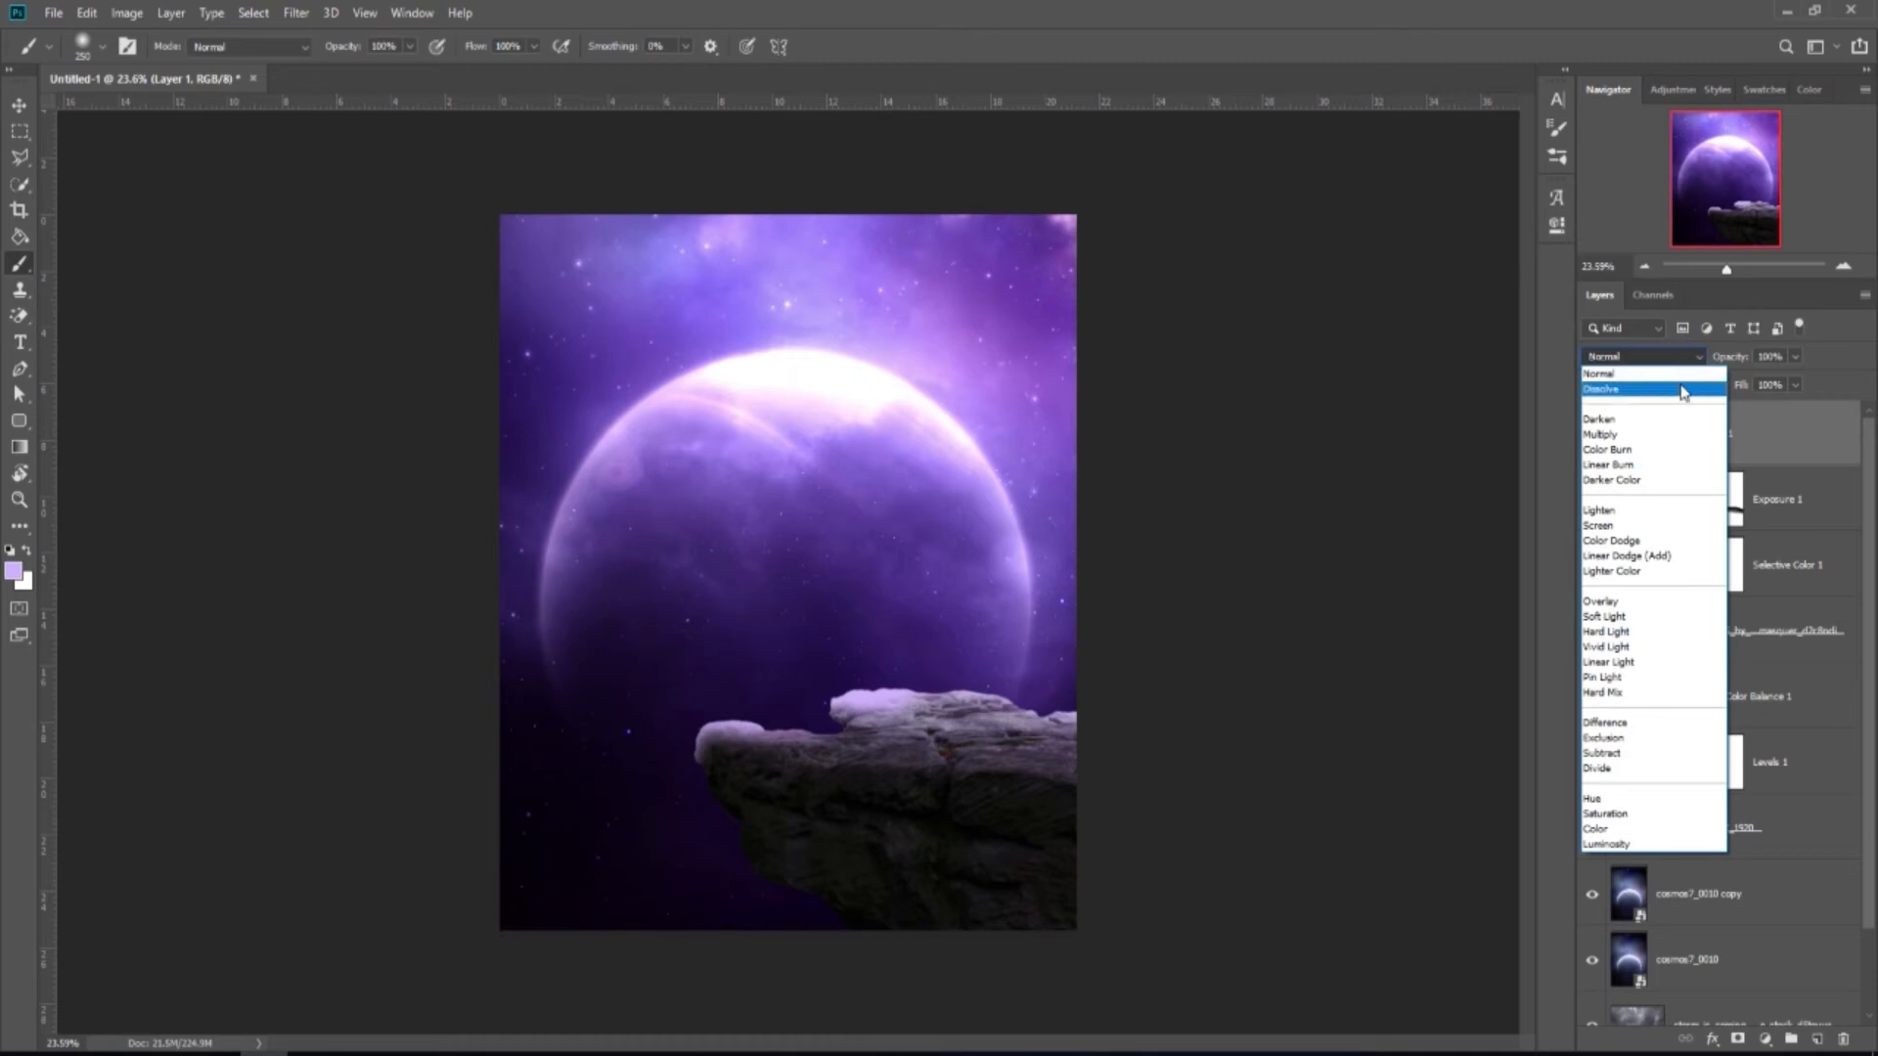
left_click(1622, 556)
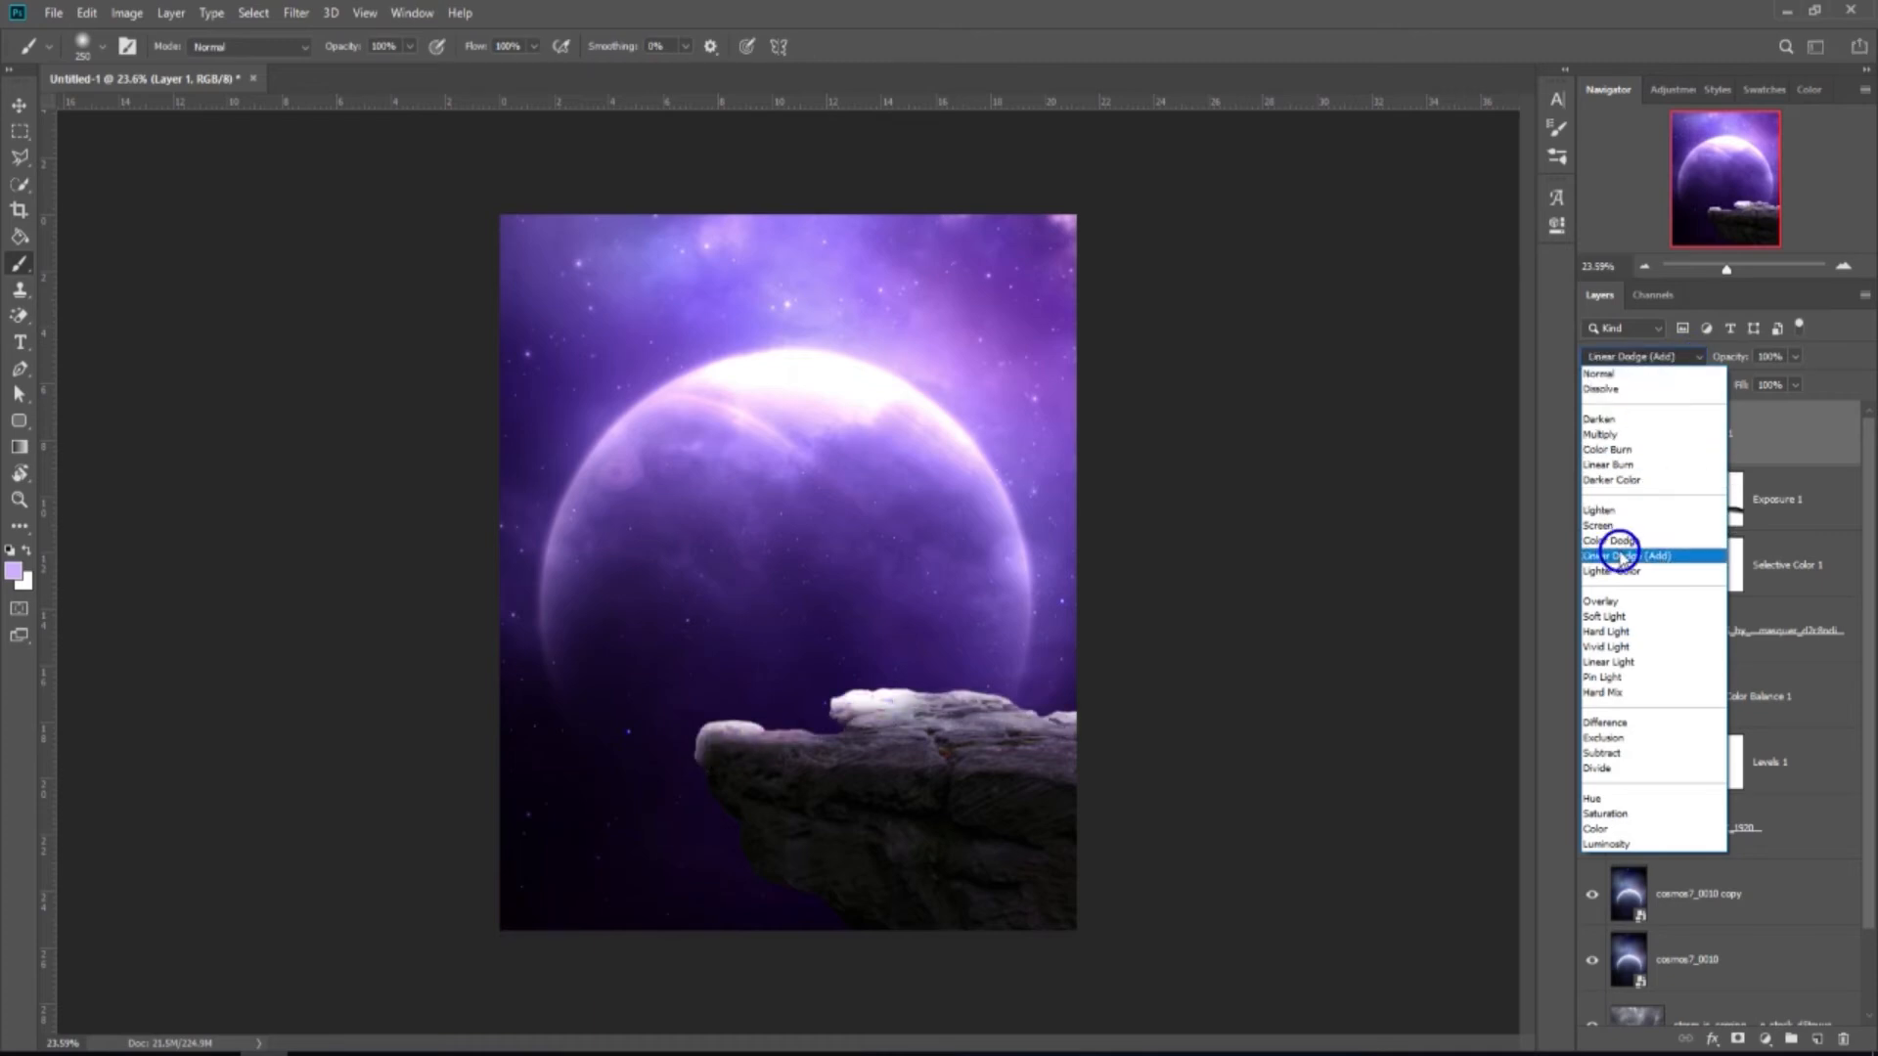
left_click_drag(1795, 385, 1776, 386)
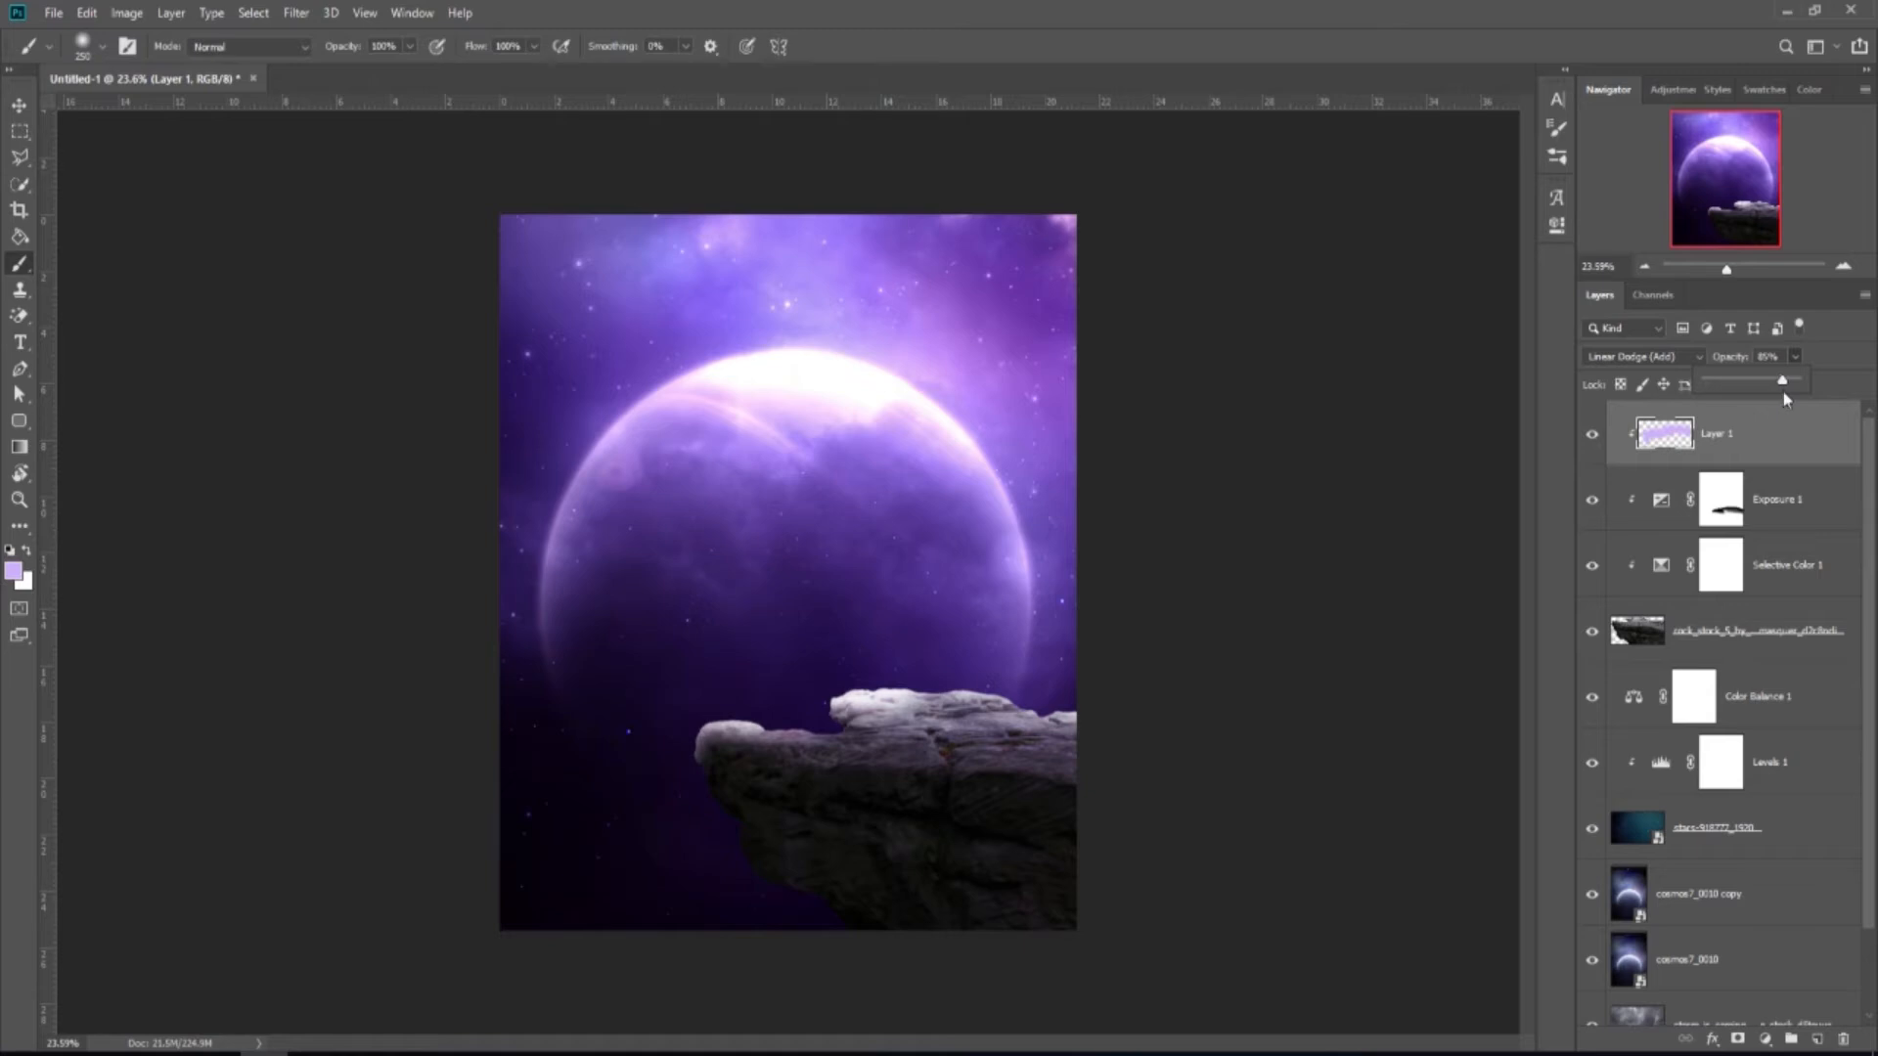
In Blending Options, move the Underlying Layer black slider to 126 so dark rock stays unlit.
right_click(1782, 438)
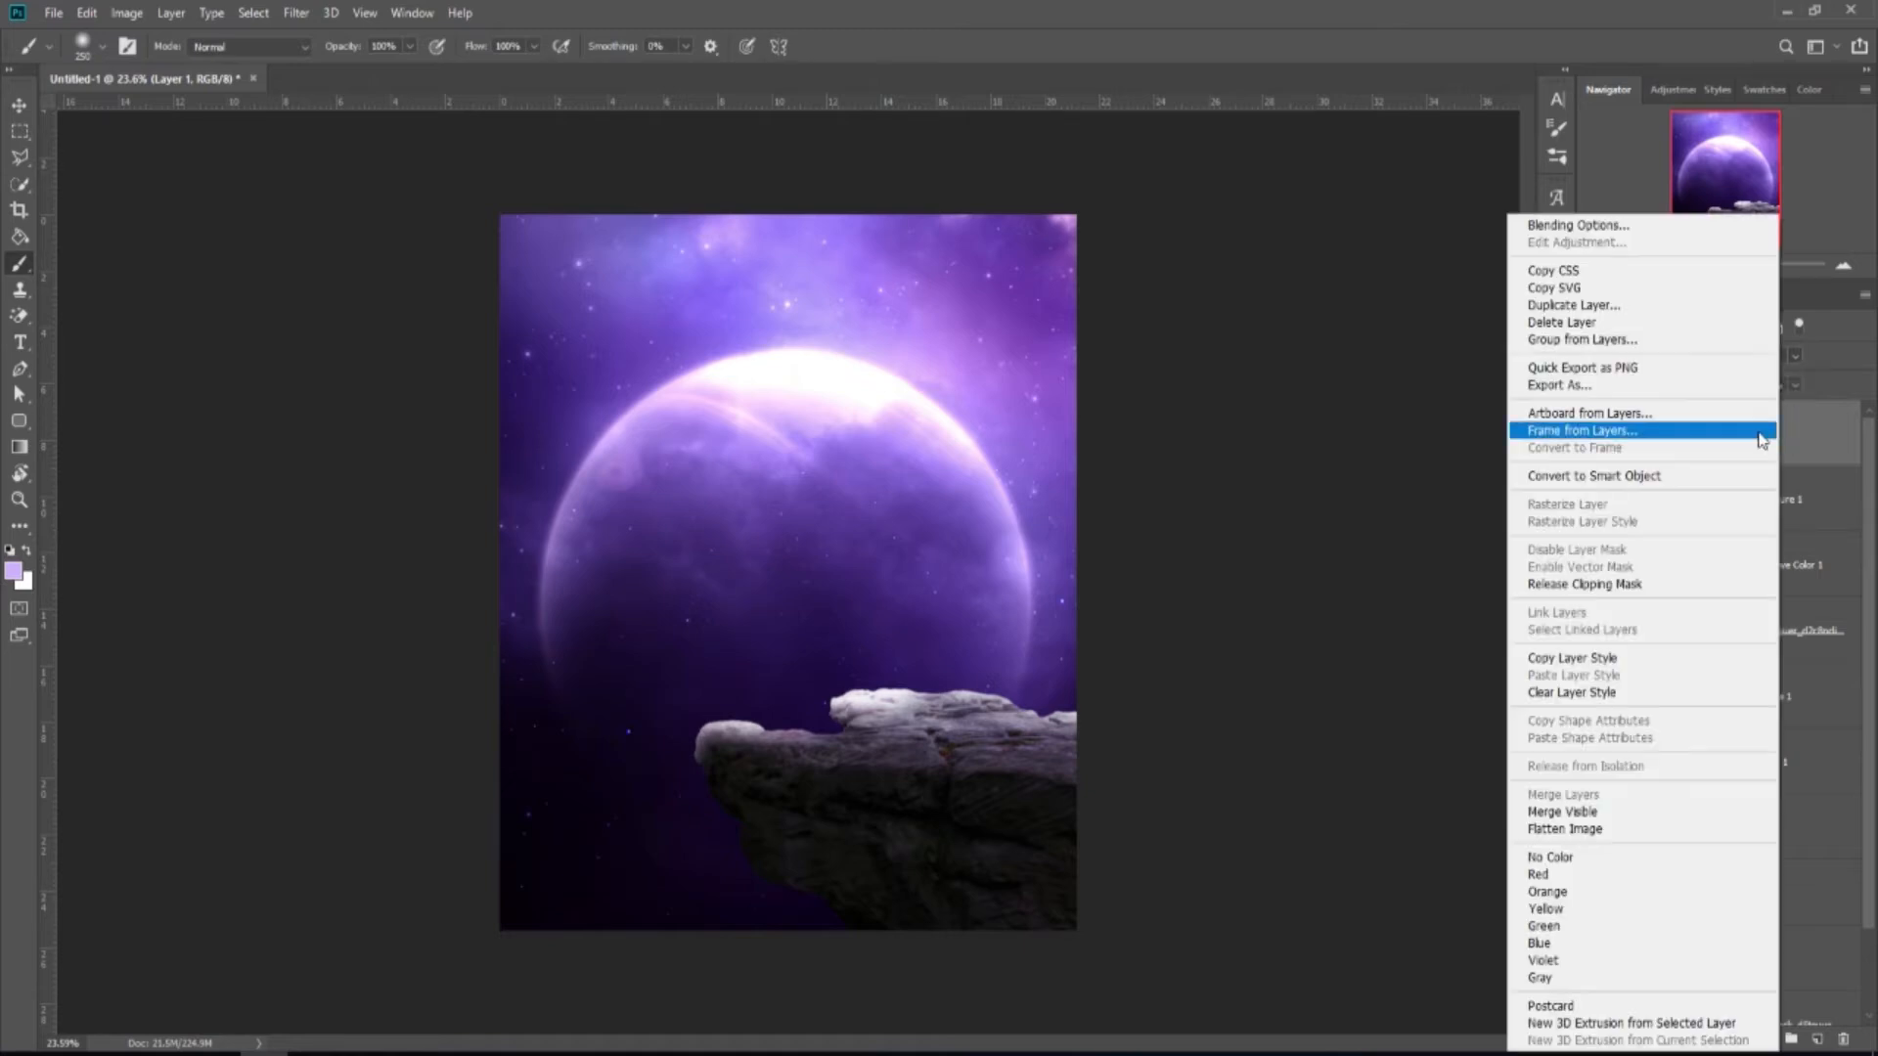
left_click(1651, 231)
left_click_drag(1591, 333, 1600, 225)
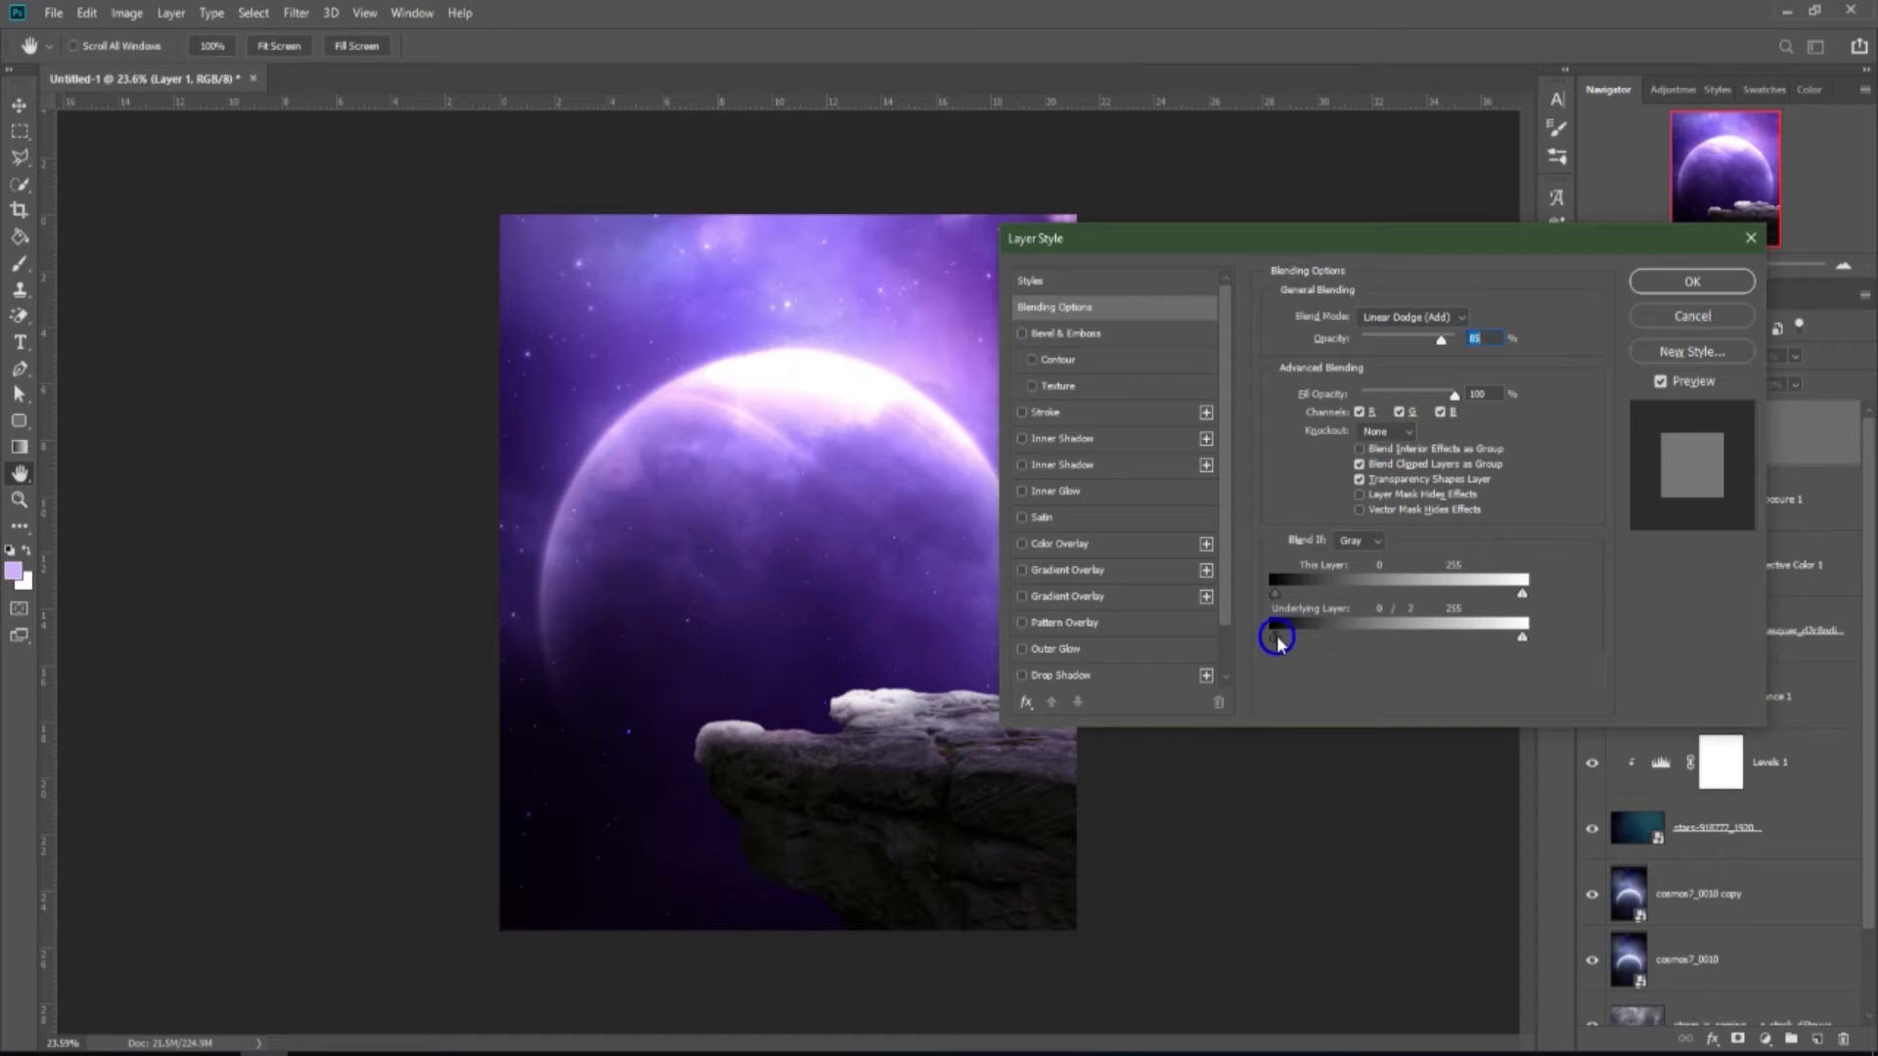
left_click_drag(1276, 641, 1397, 634)
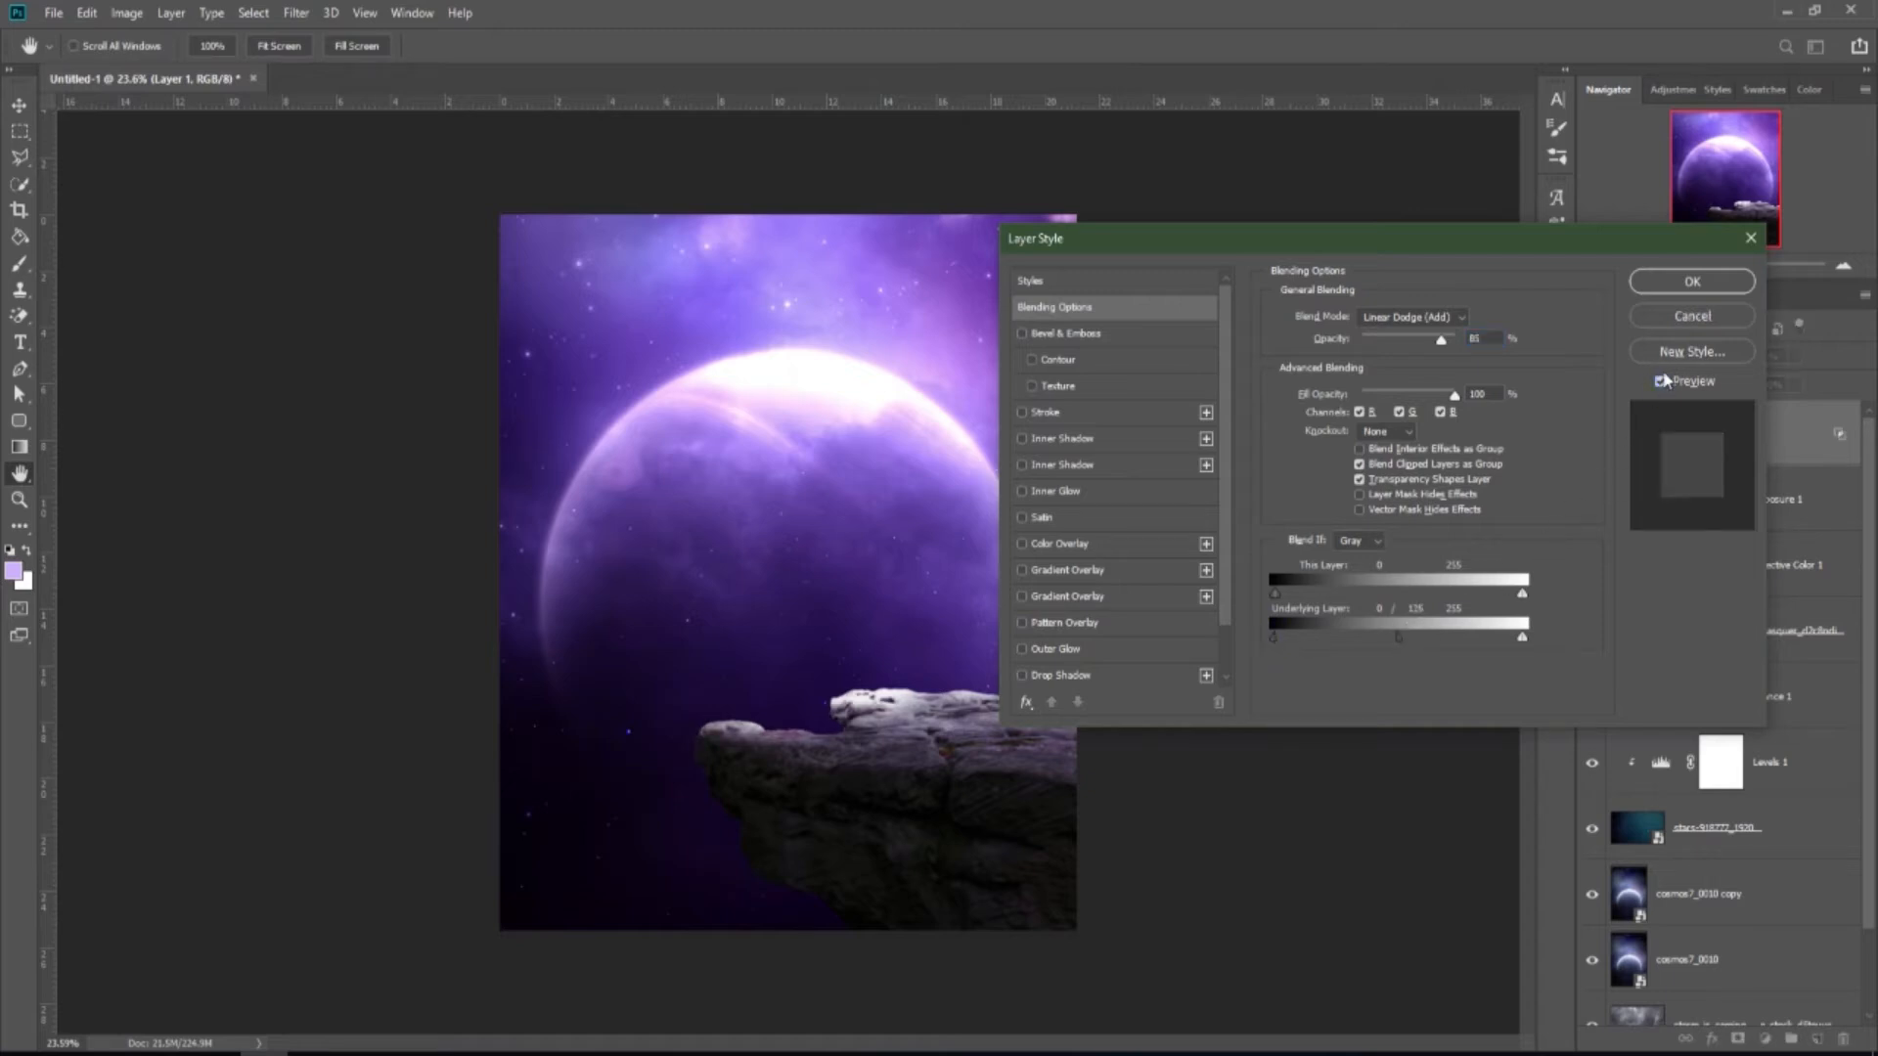
left_click(1678, 282)
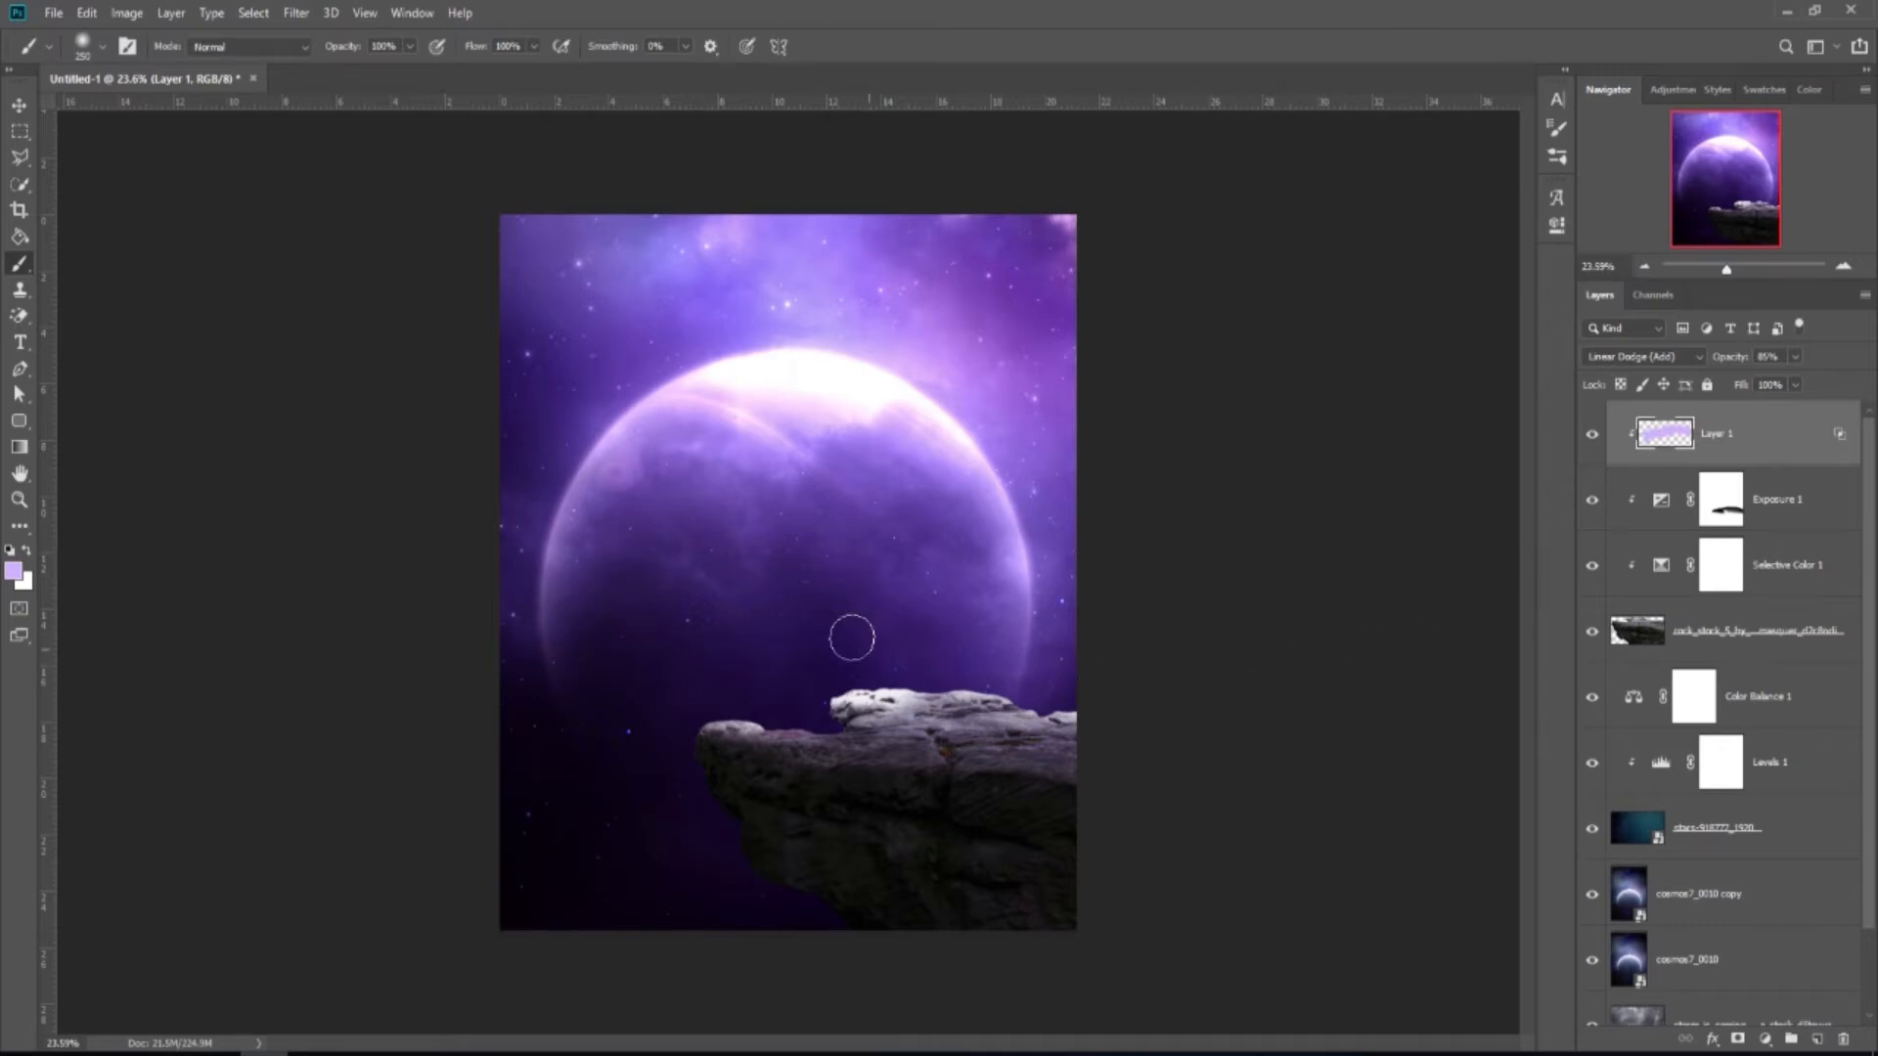
Lower the brush opacity and flatten the brush tip into an ellipse.
left_click_drag(409, 46, 369, 138)
right_click(939, 685)
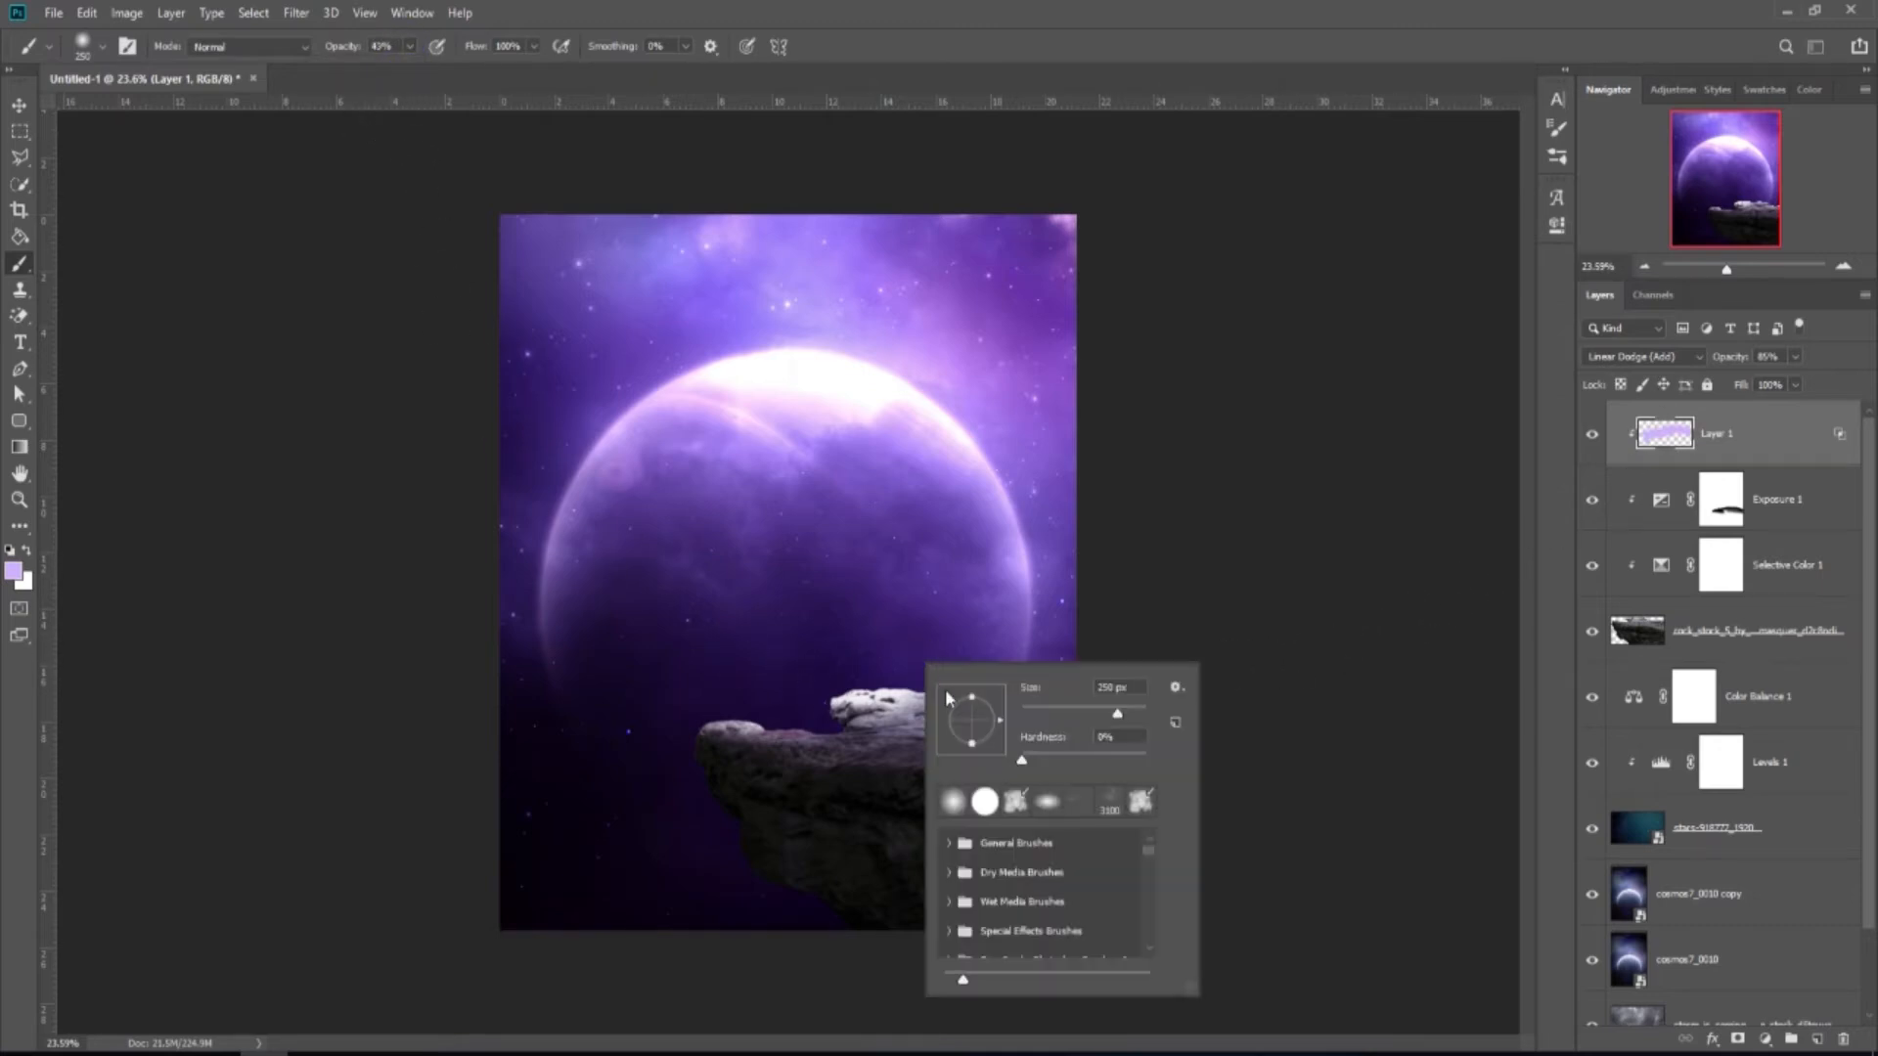
left_click_drag(971, 699, 971, 712)
left_click(915, 49)
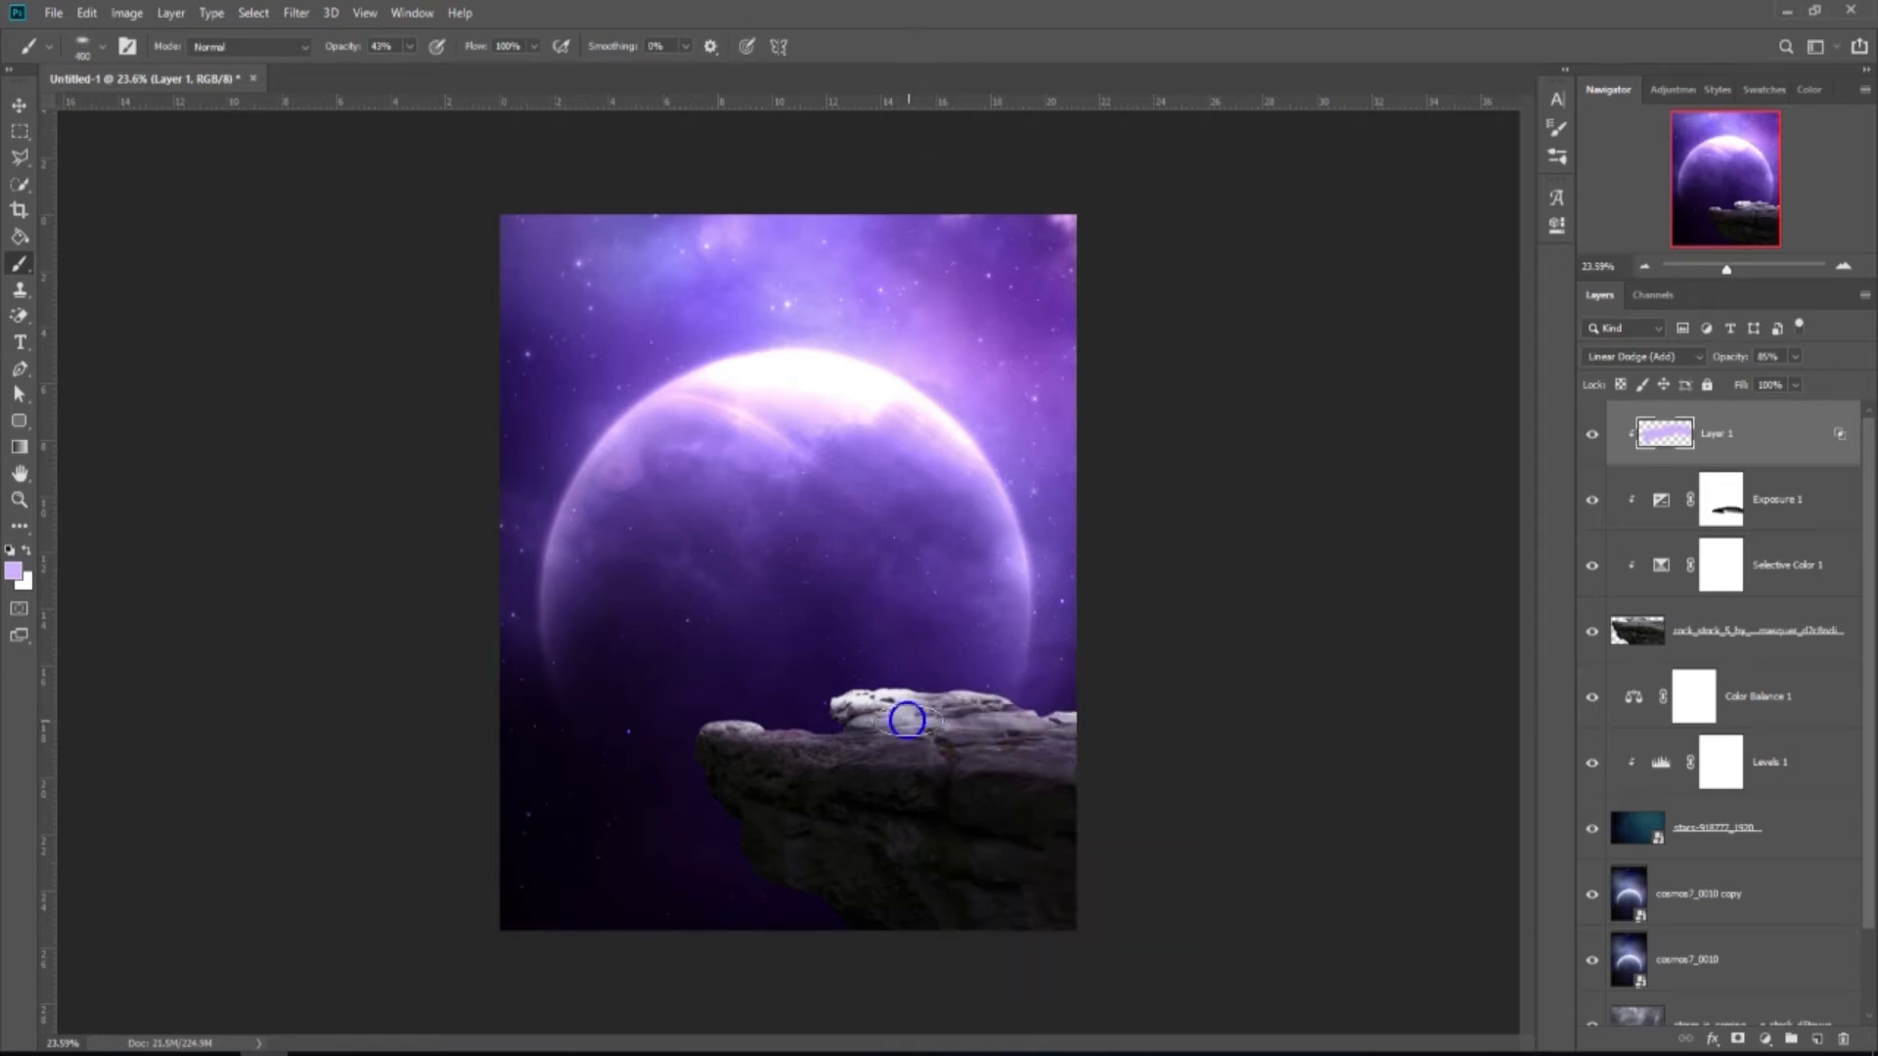
Softly brighten the rock's top edge with a 400 px brush at 19%, then duplicate Layer 1.
key("bracketright")
left_click_drag(410, 53, 389, 71)
mouse_move(1063, 732)
left_mouse_down()
mouse_move(710, 728)
mouse_move(873, 727)
left_mouse_up()
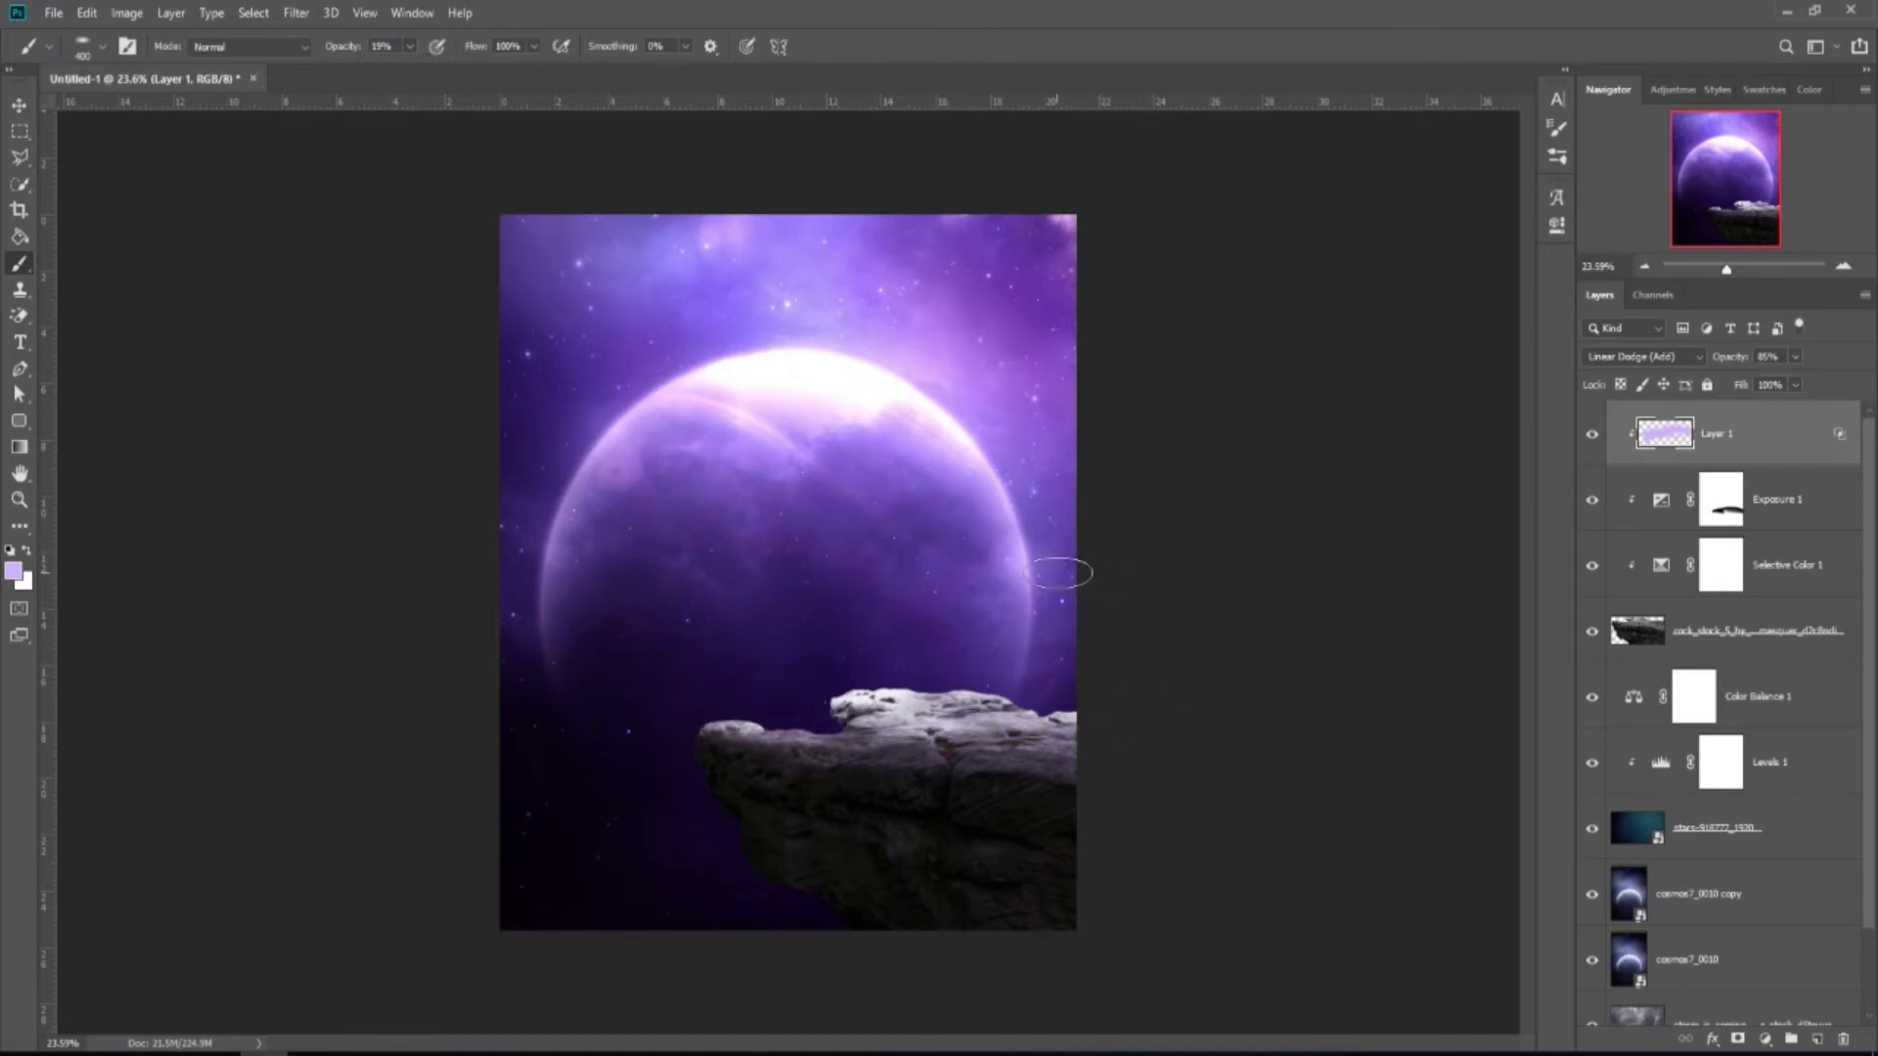
left_click(23, 112)
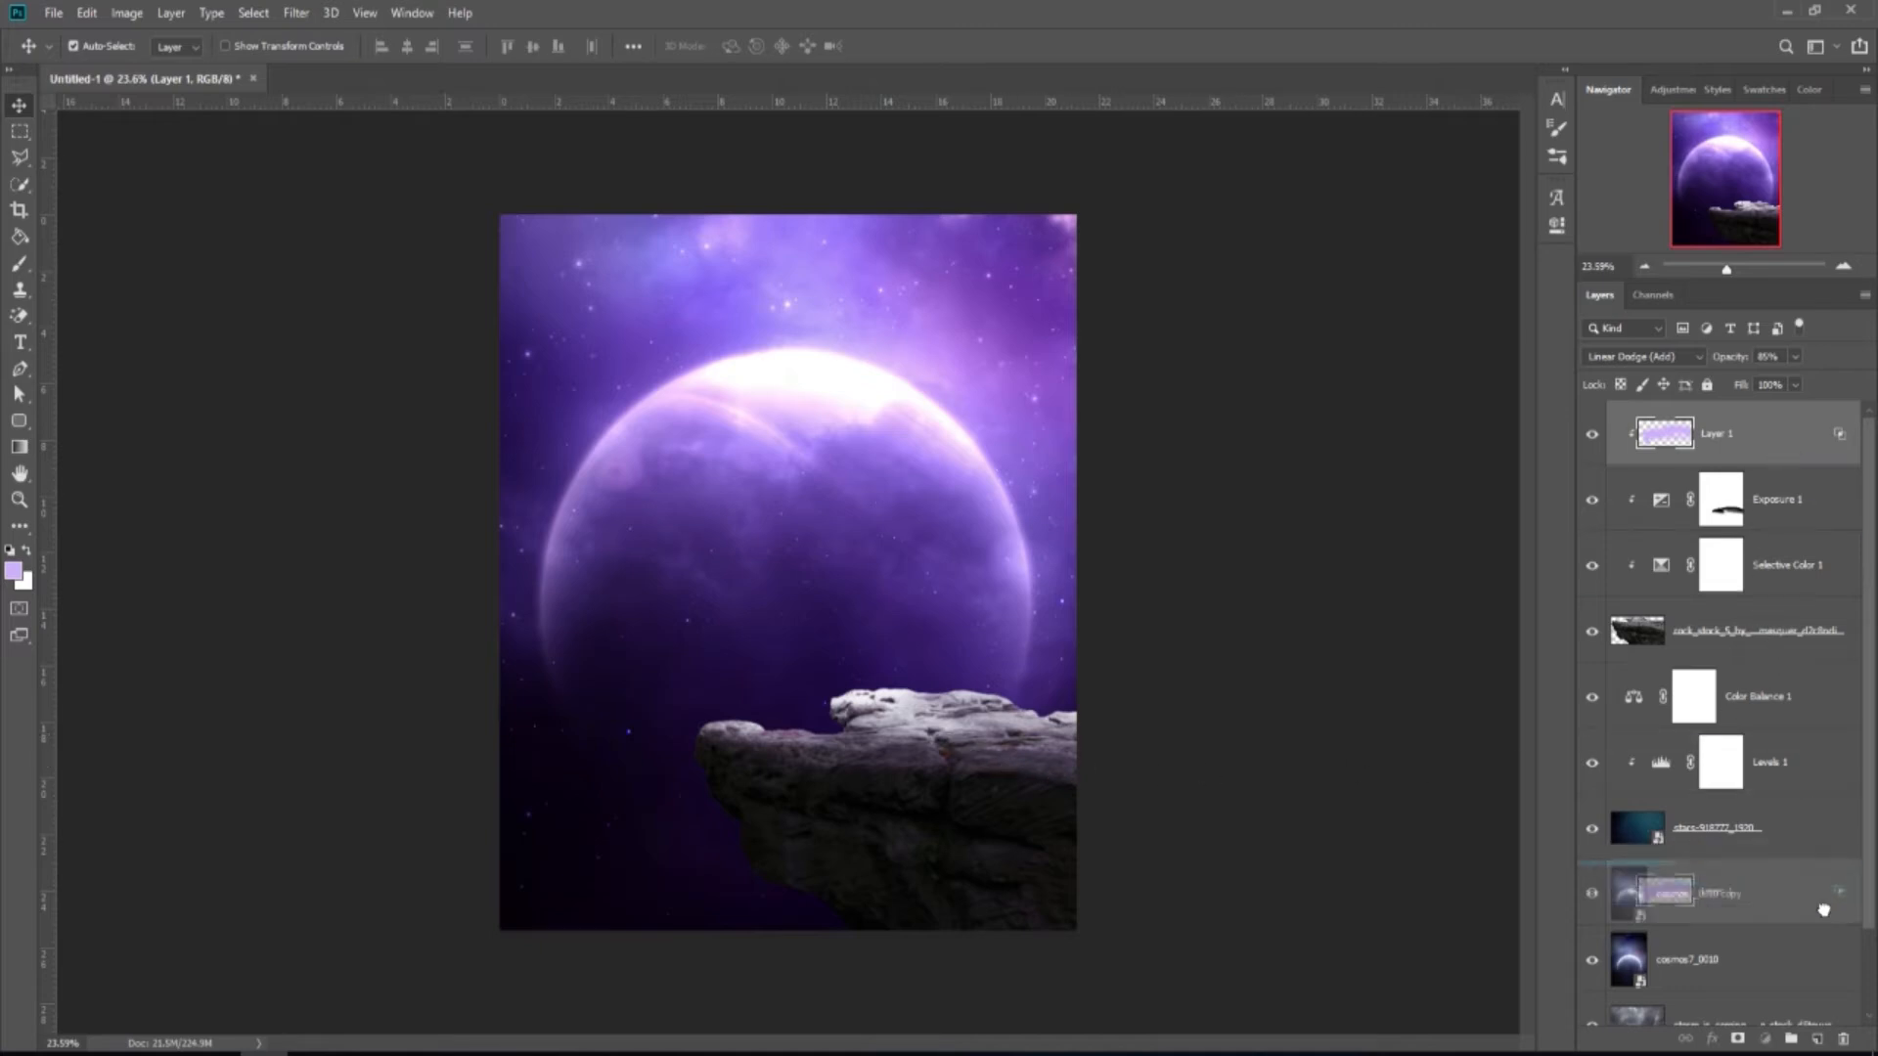
key("ctrl+j")
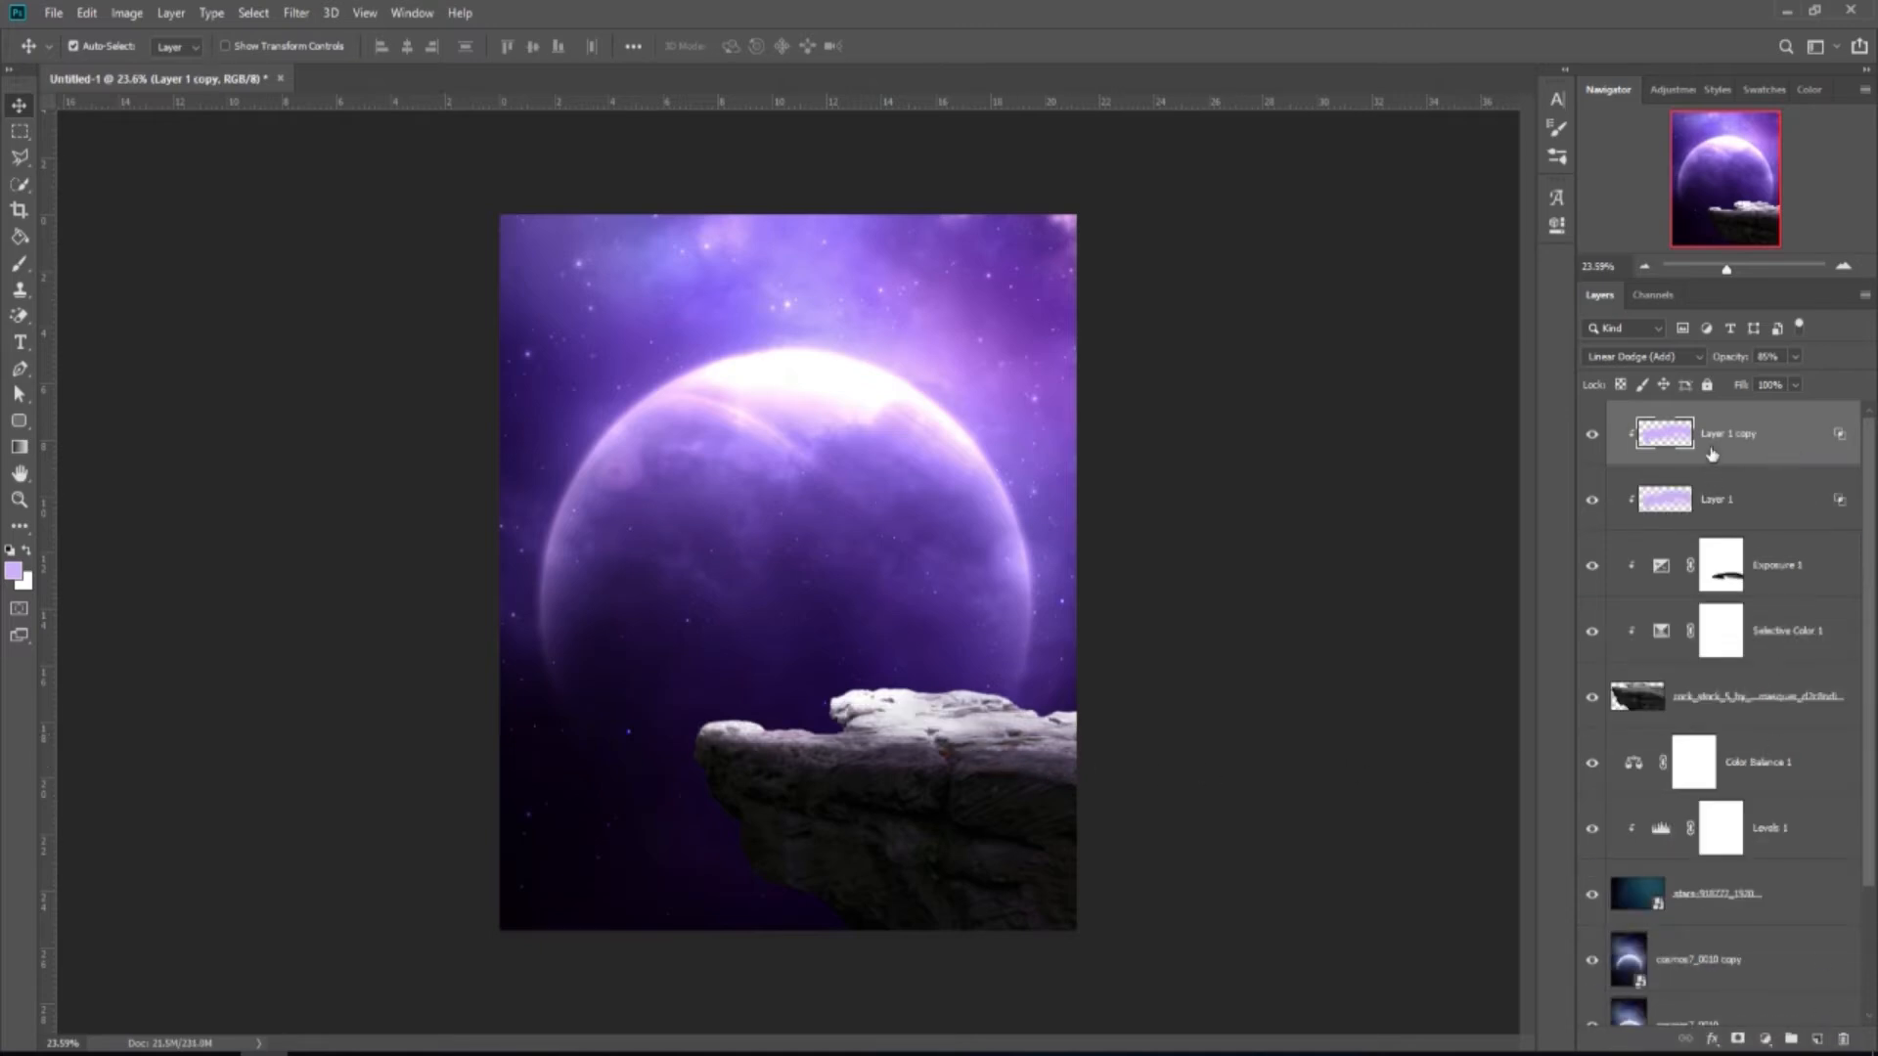
Set Layer 1 copy to Multiply at 50% opacity and toggle its visibility to compare.
left_click(1688, 356)
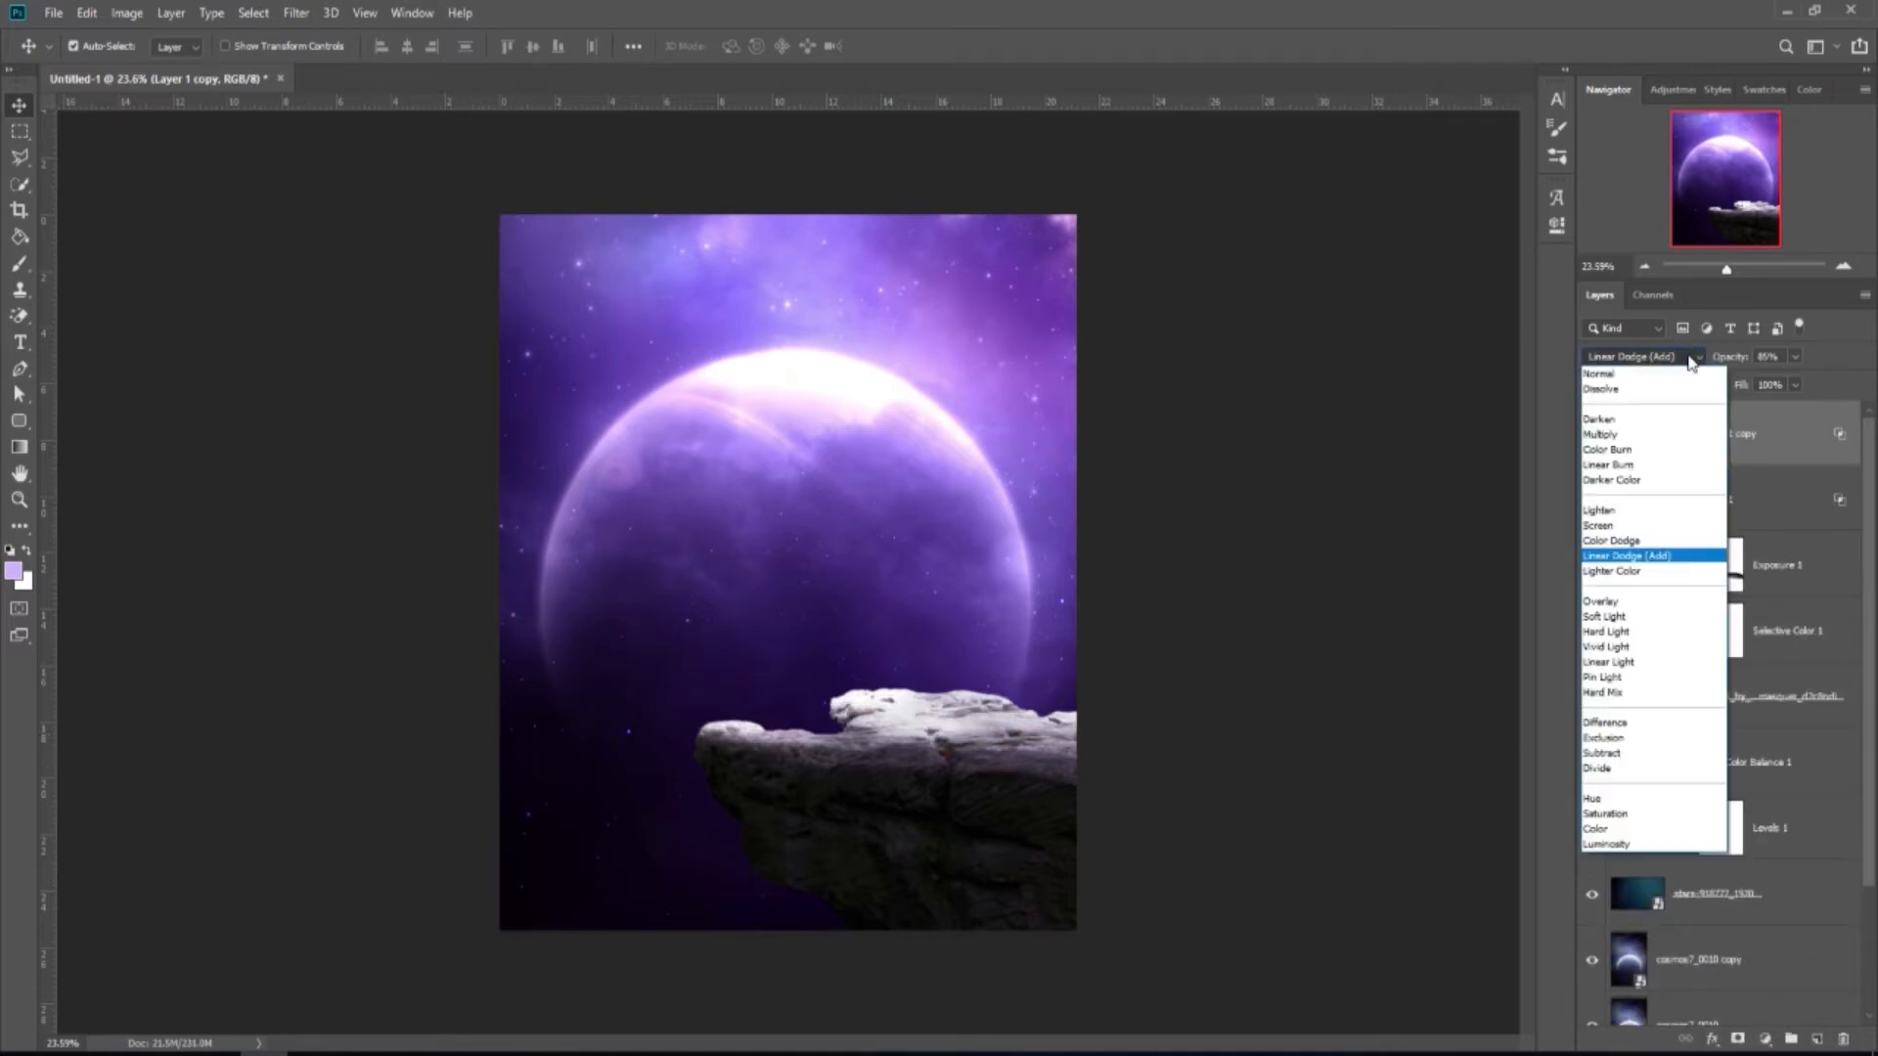
left_click(1630, 435)
left_click(1796, 357)
left_click_drag(1800, 380, 1768, 401)
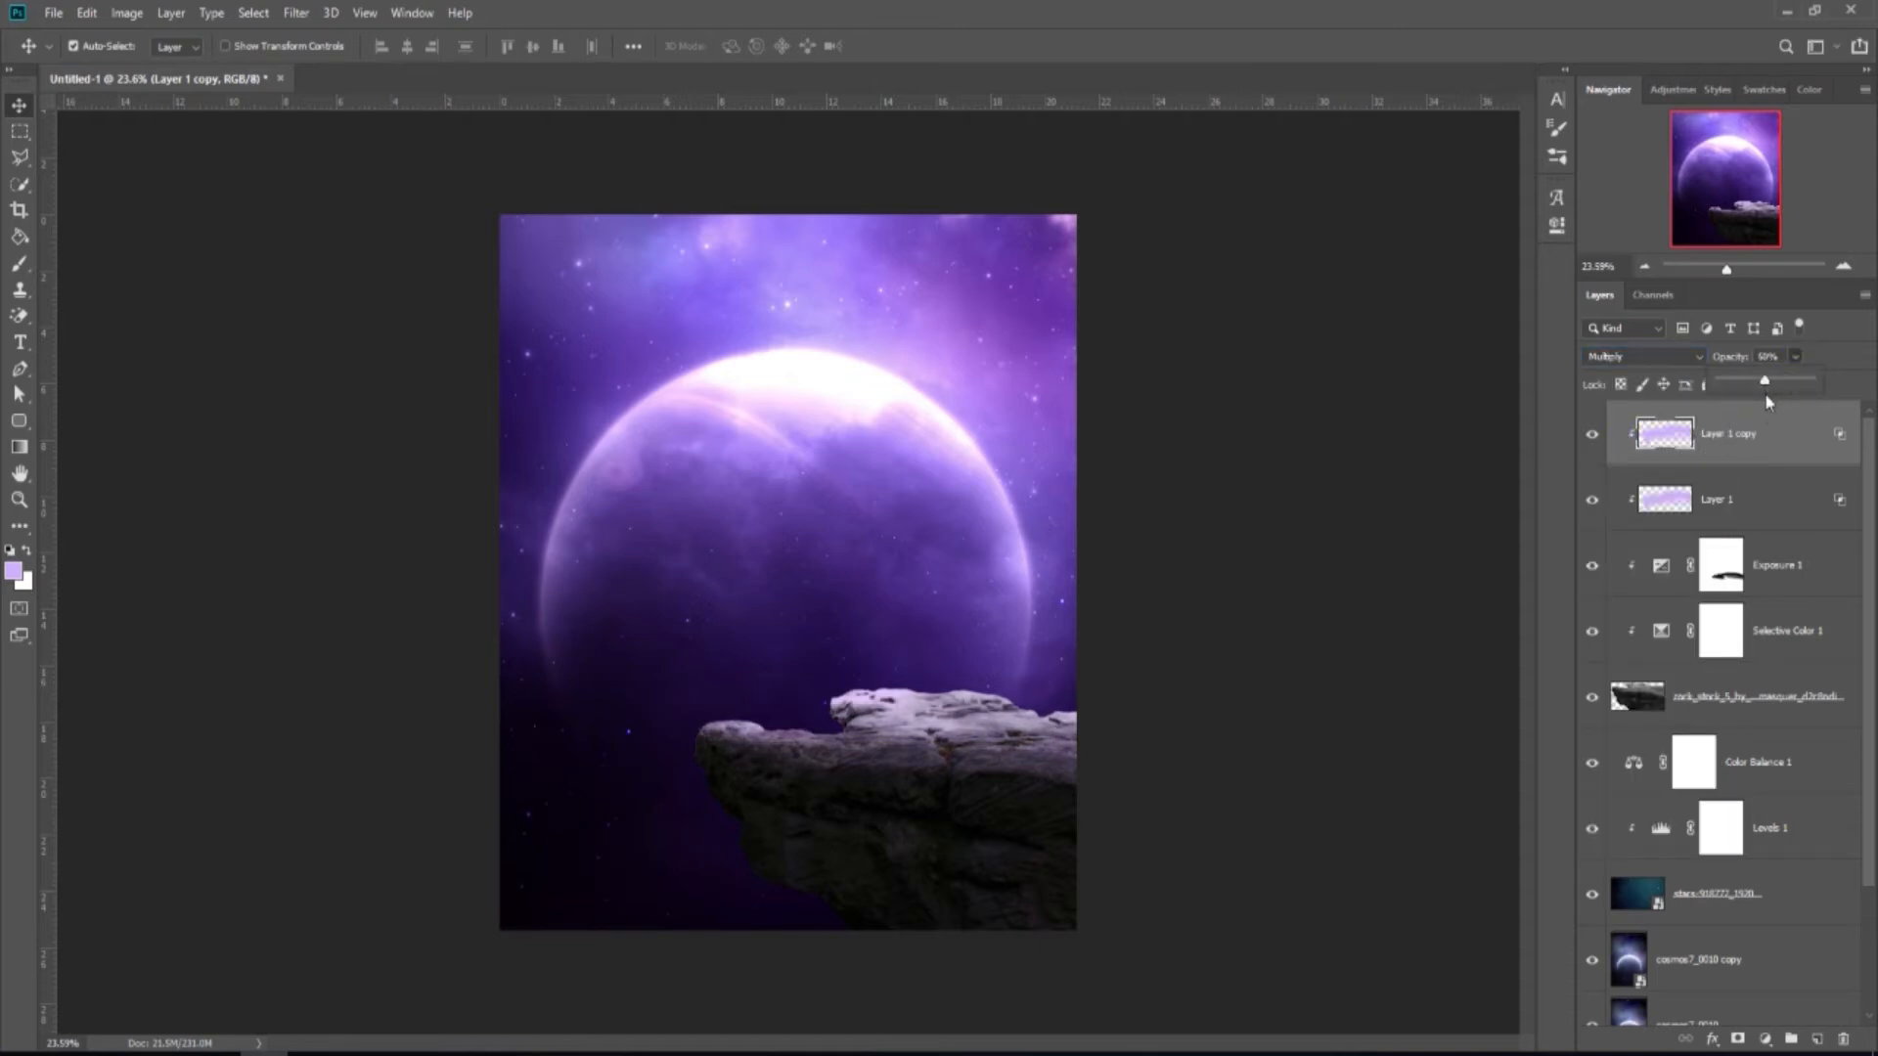
left_click(1593, 437)
left_click(1593, 437)
Place the pexels-lujain-8344479 backpacker photo, scale it down and seat it on the rock ledge.
left_click(142, 1052)
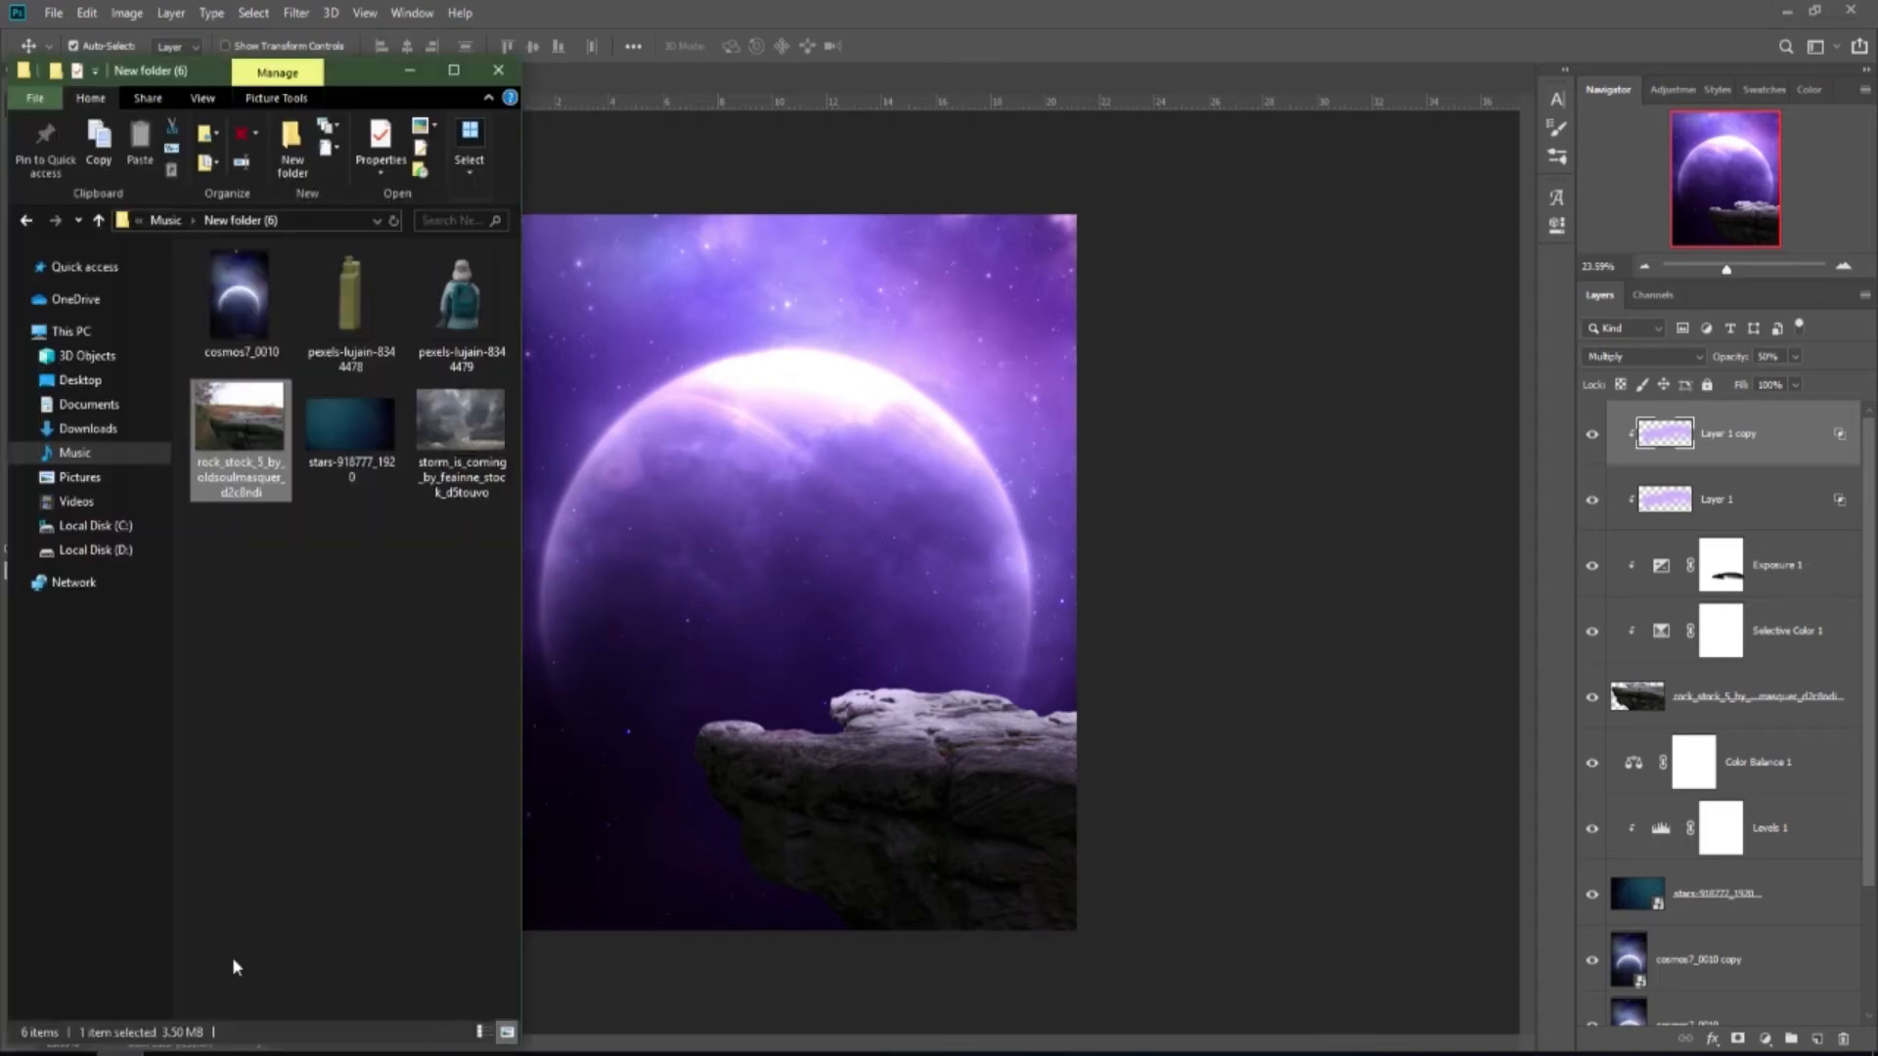
left_click_drag(460, 298, 802, 577)
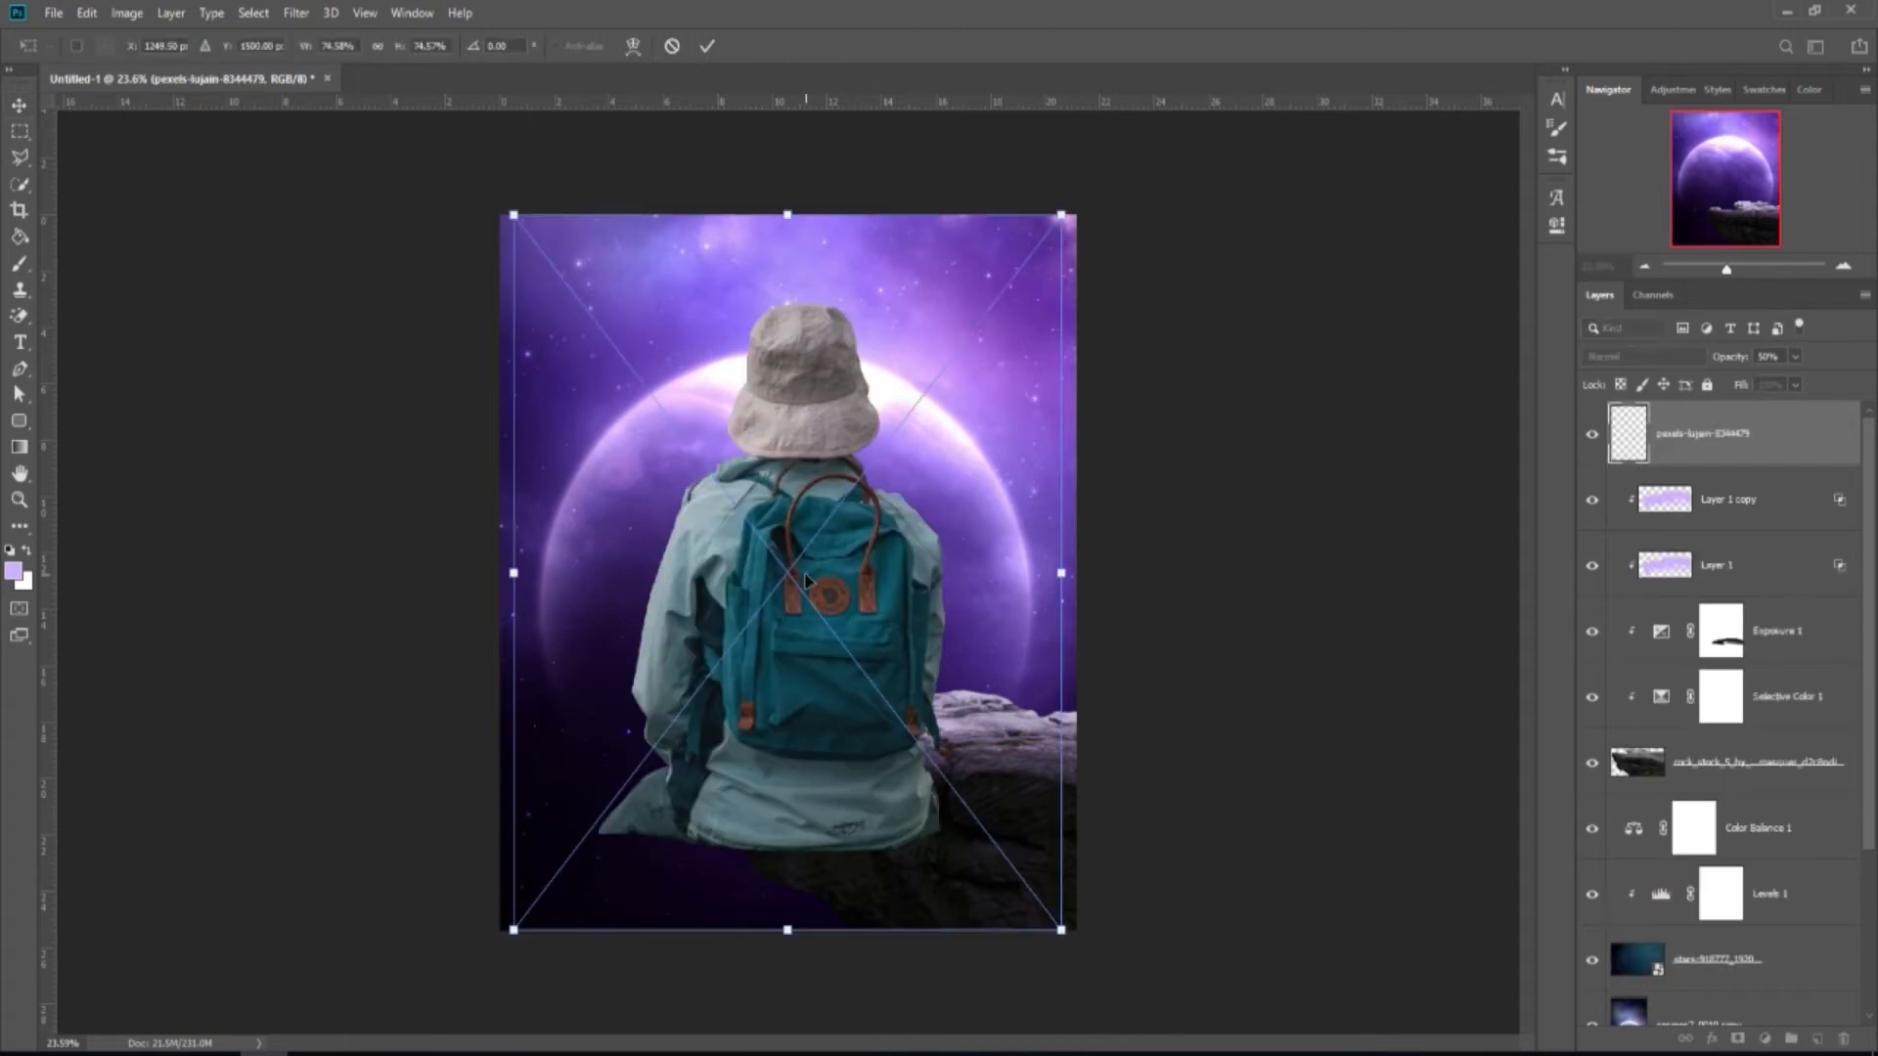
left_click_drag(1063, 932, 864, 671)
left_click(800, 599)
left_click_drag(799, 590, 815, 672)
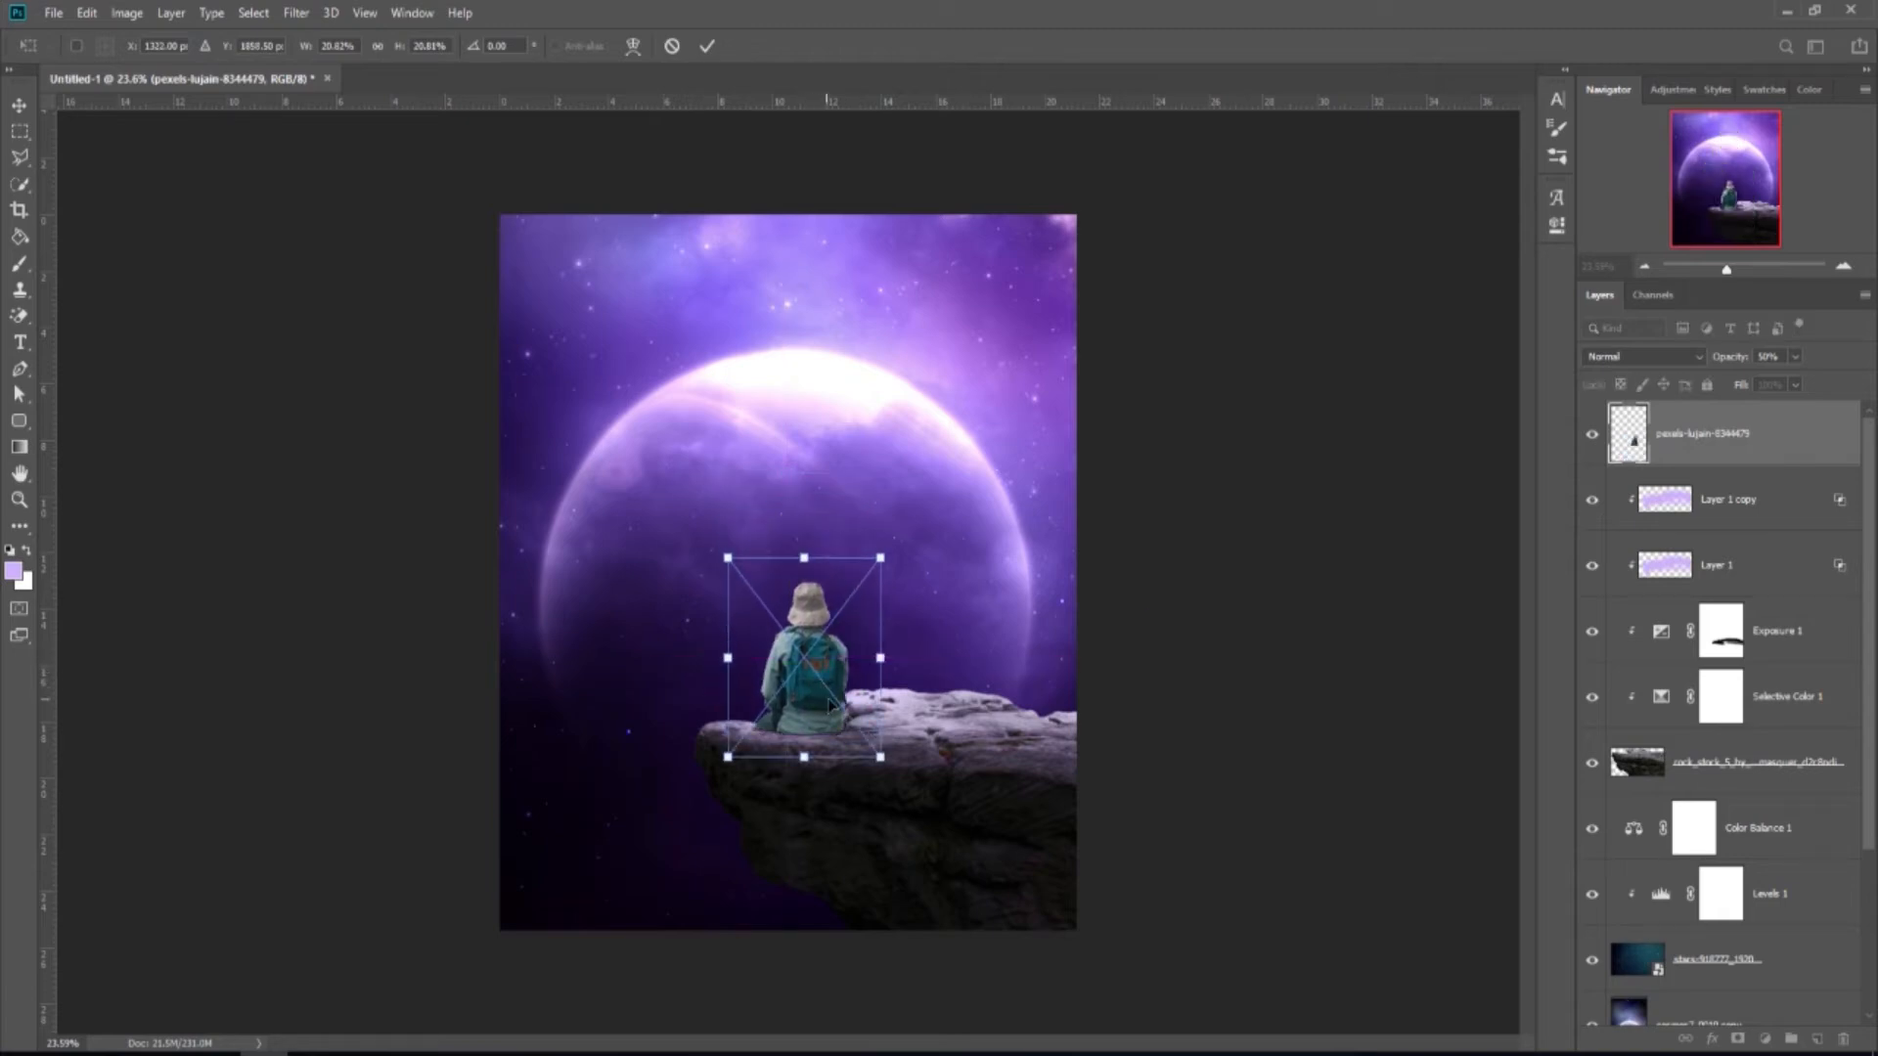
left_click_drag(868, 755, 870, 743)
left_click_drag(820, 659, 837, 677)
left_click(707, 47)
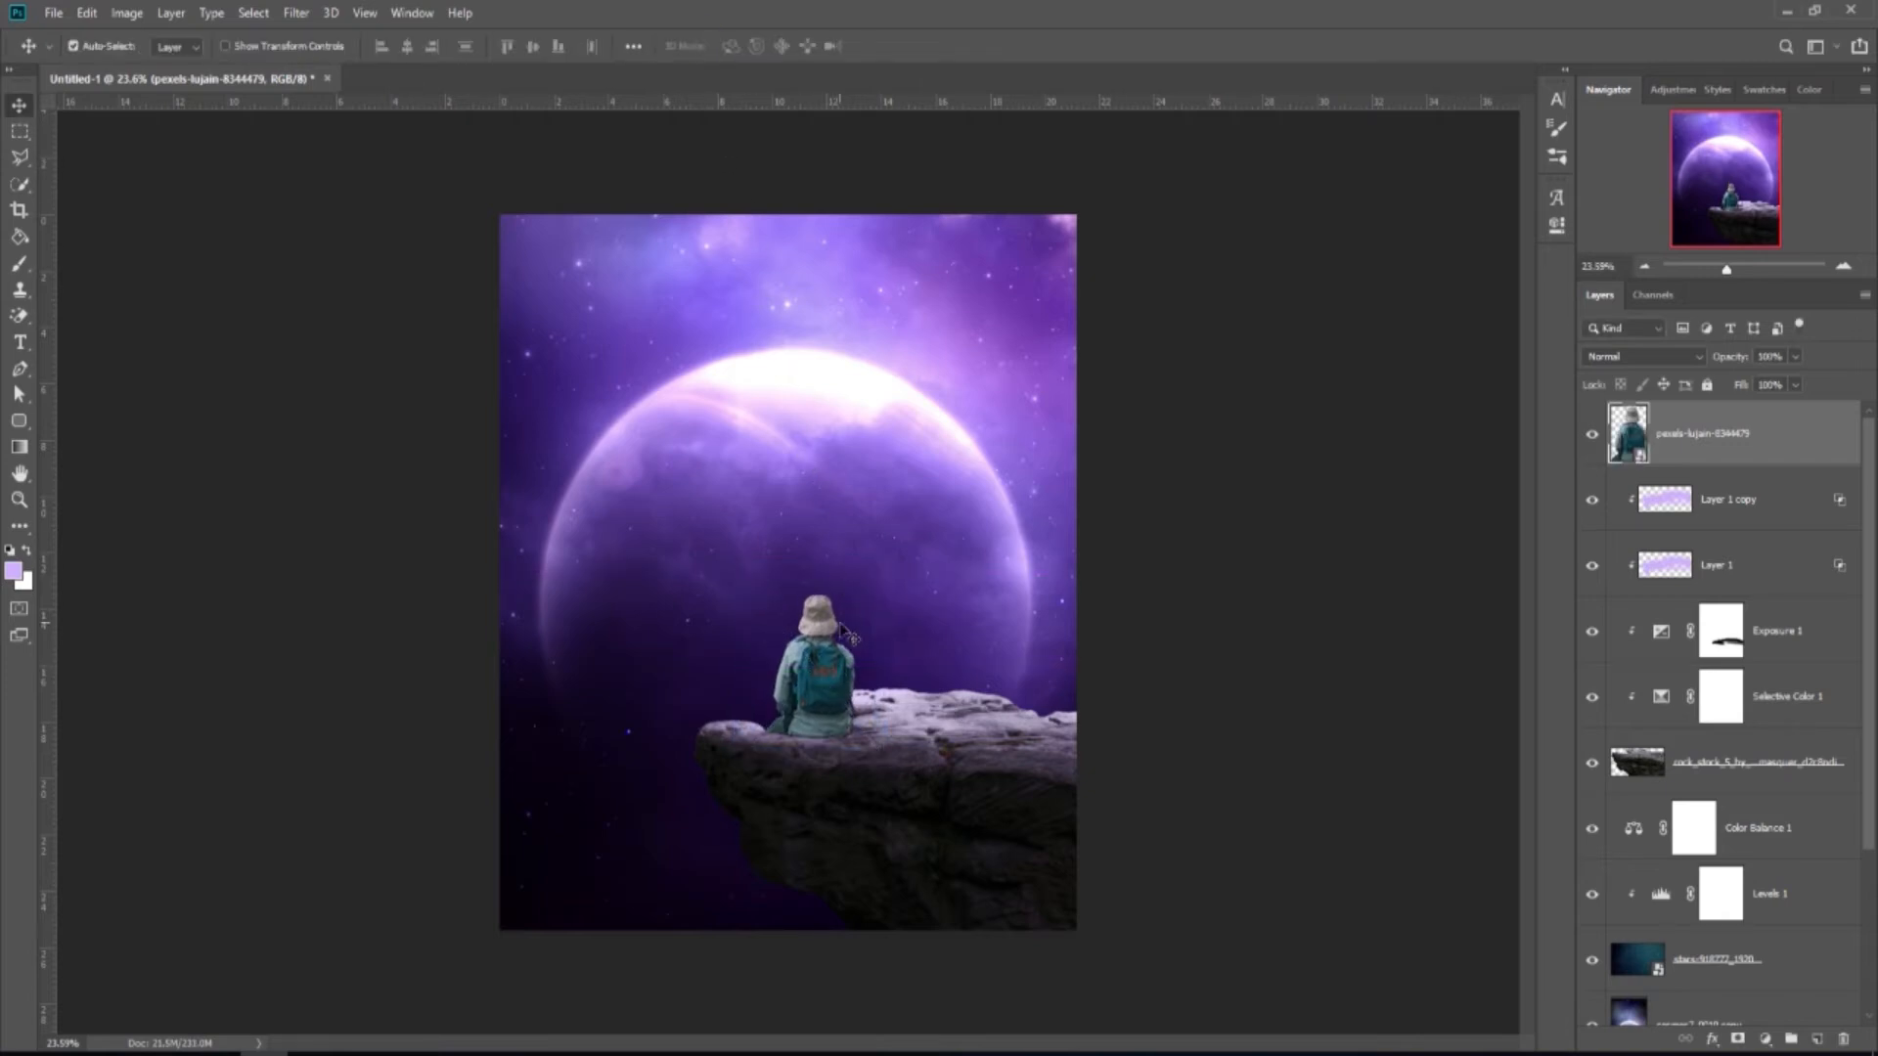
Drop the person layer to 57% opacity and add a white layer mask.
scroll(833, 753, "up", 5)
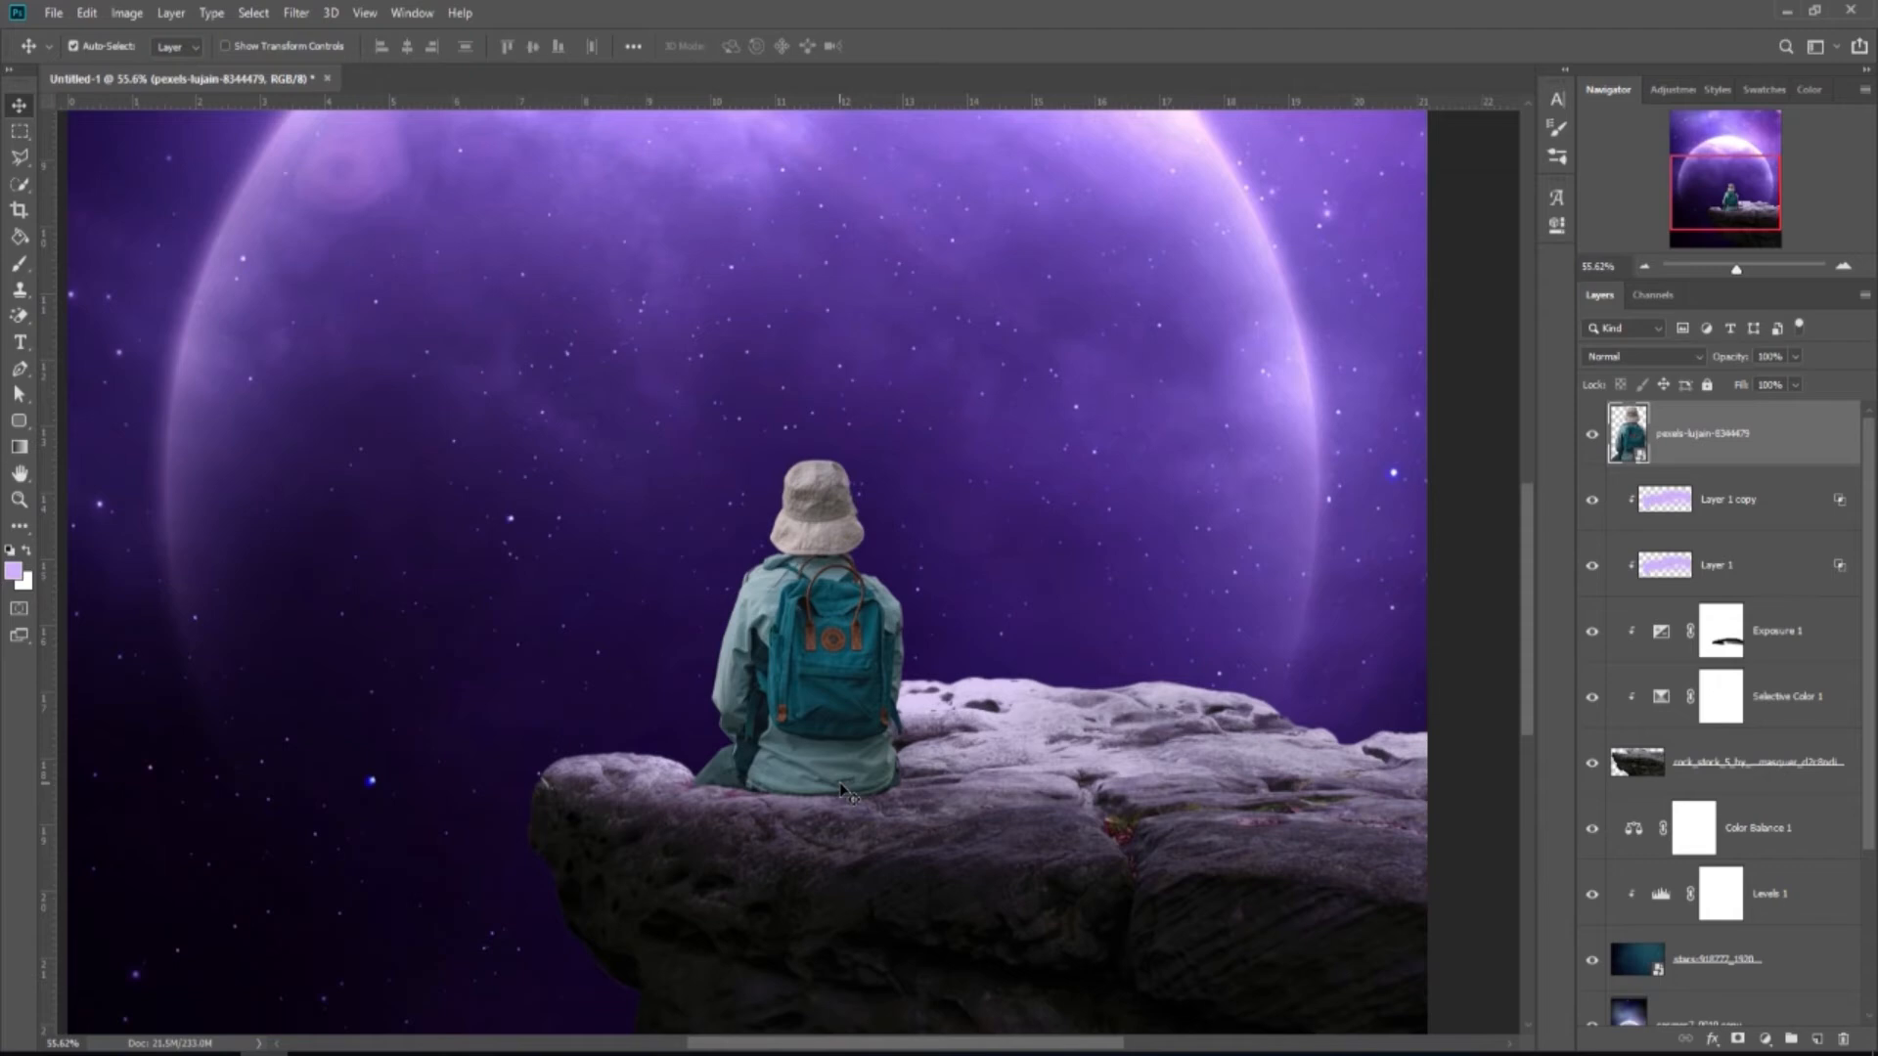
left_click(1795, 356)
left_click_drag(1762, 409, 1756, 414)
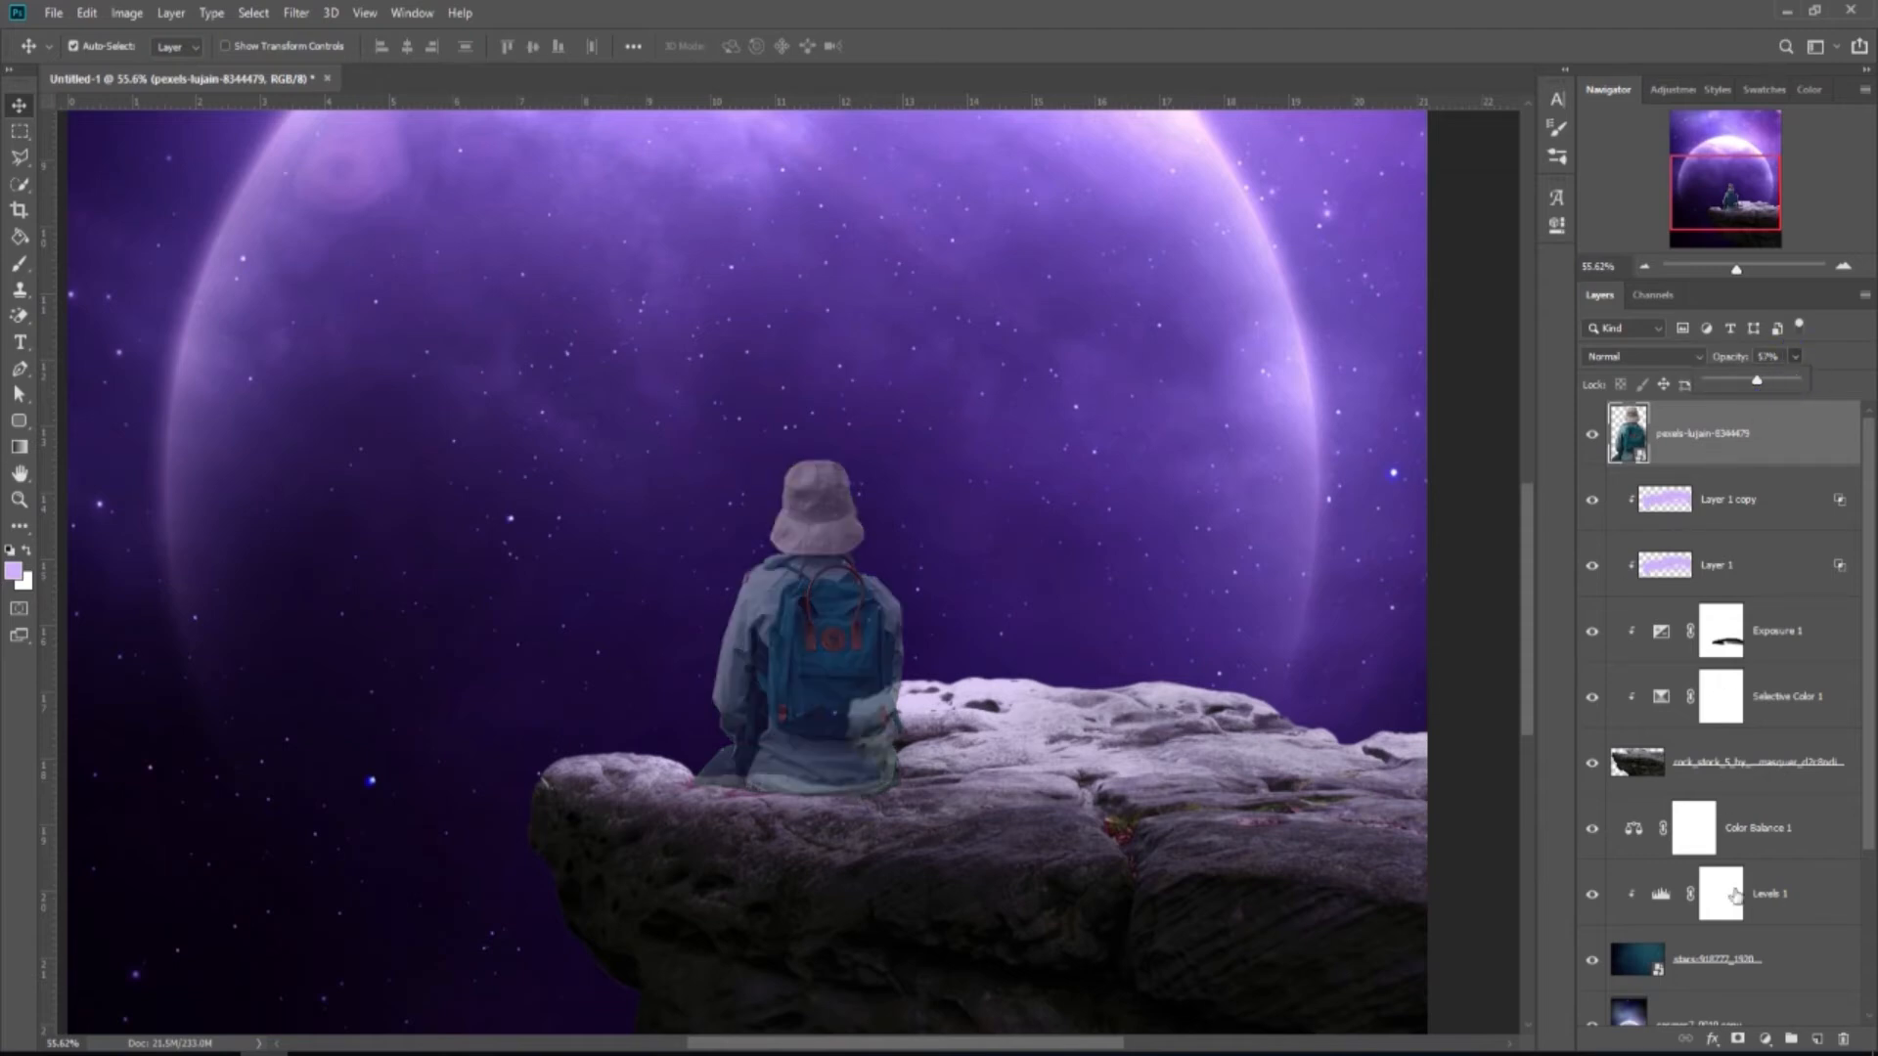
left_click(1737, 1041)
Mask out the person where it overlaps the rock edge using a 13 px hard round black brush.
key("d")
scroll(736, 810, "up", 5)
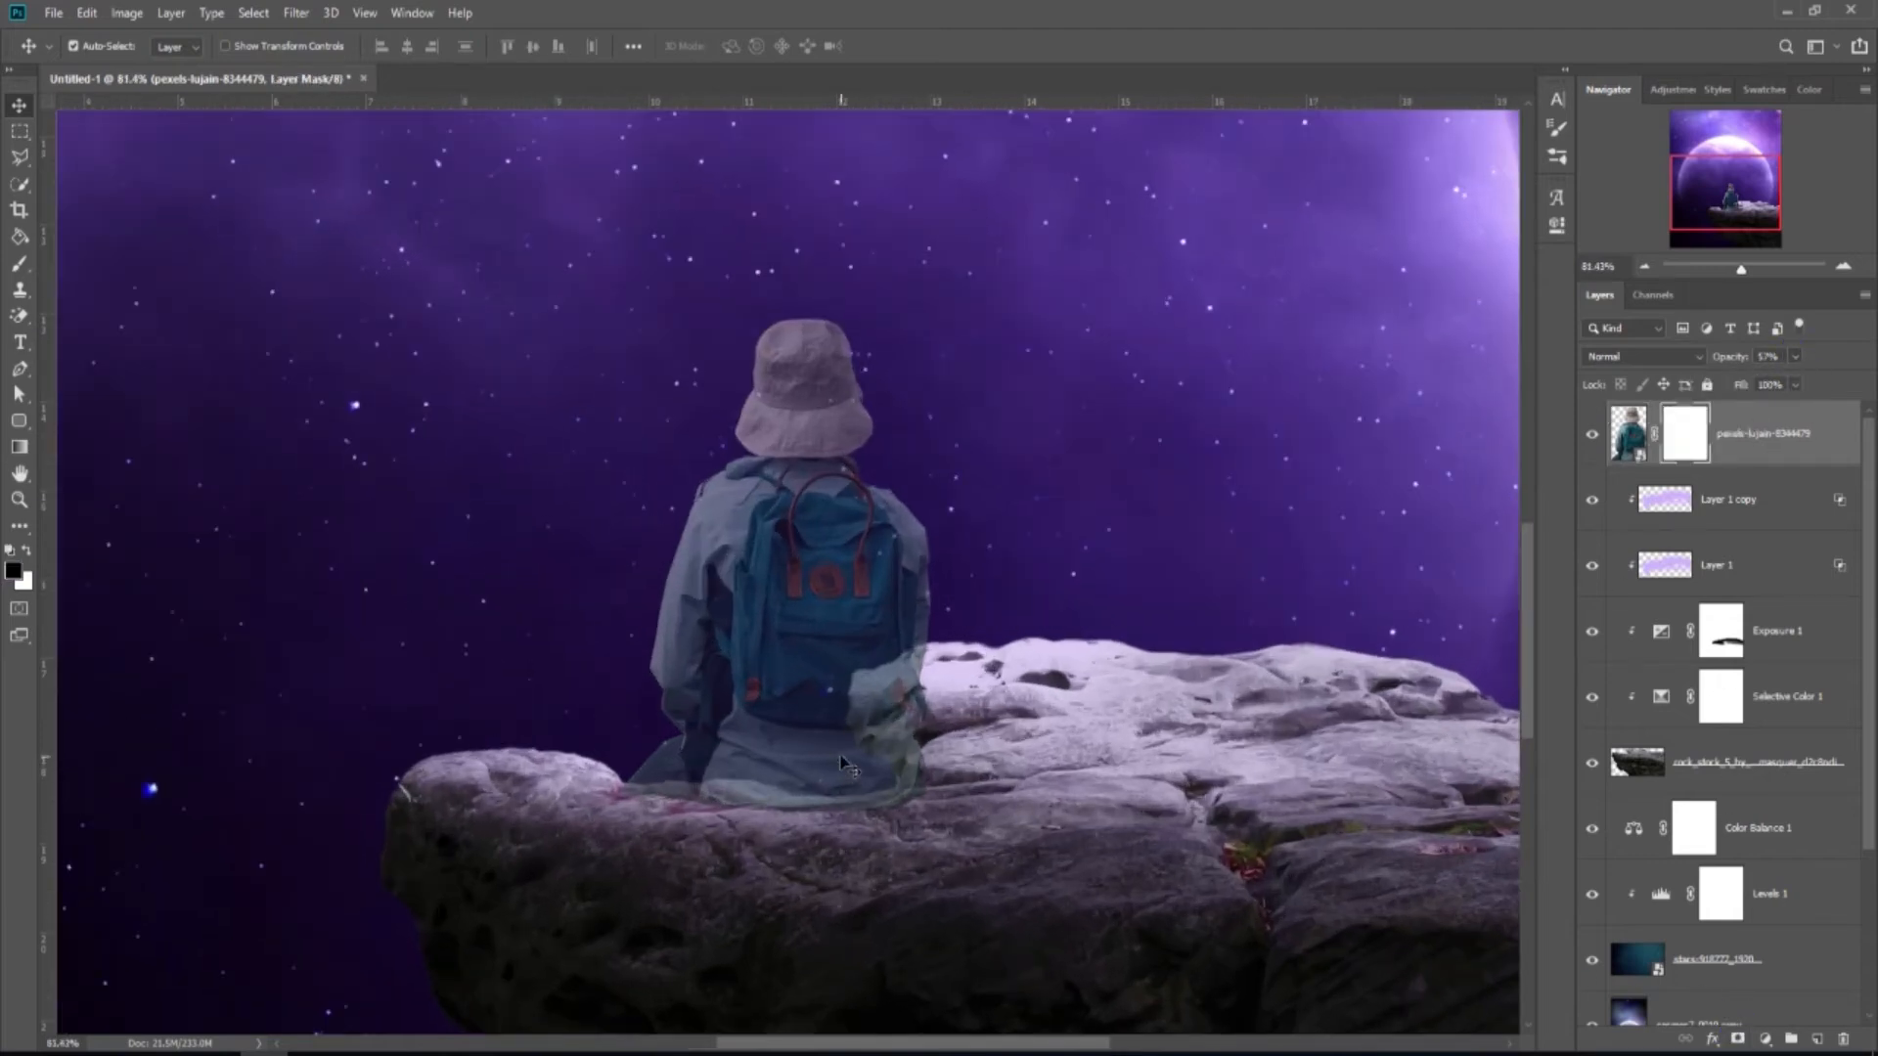
left_click(20, 264)
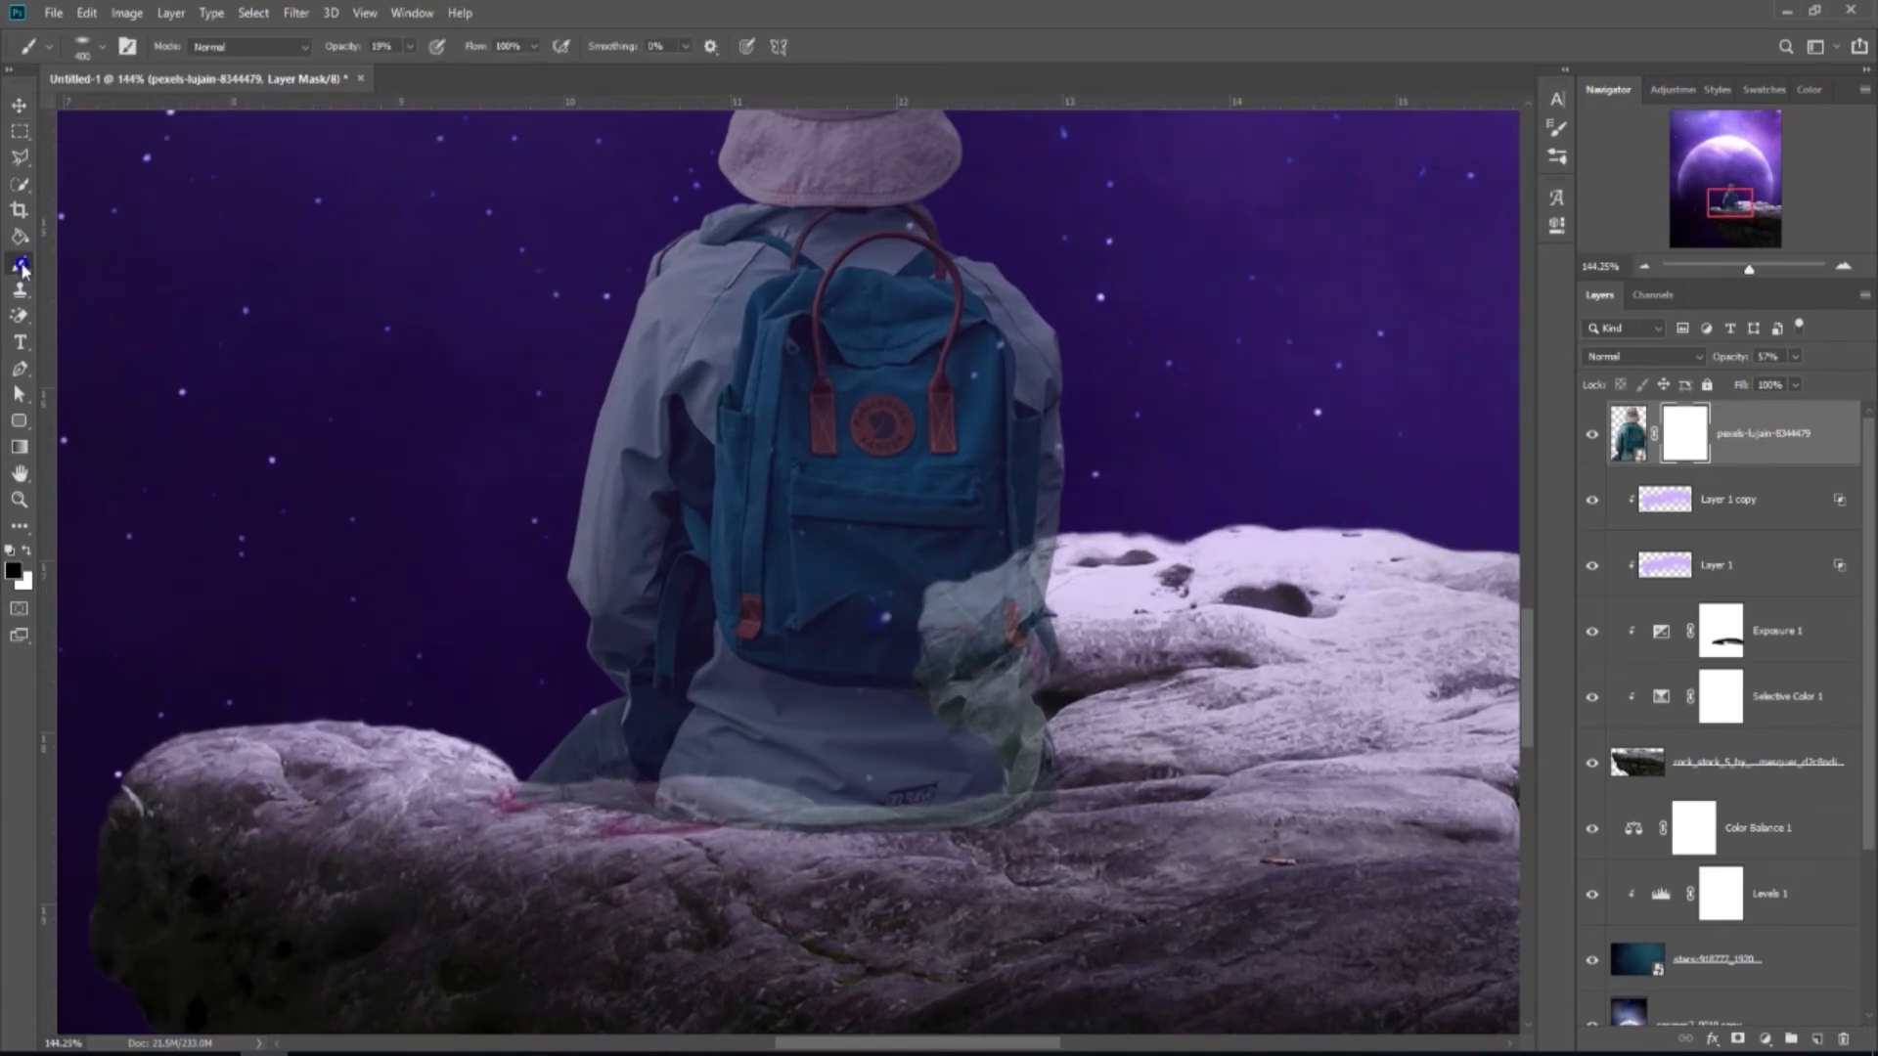
left_click_drag(410, 68, 520, 71)
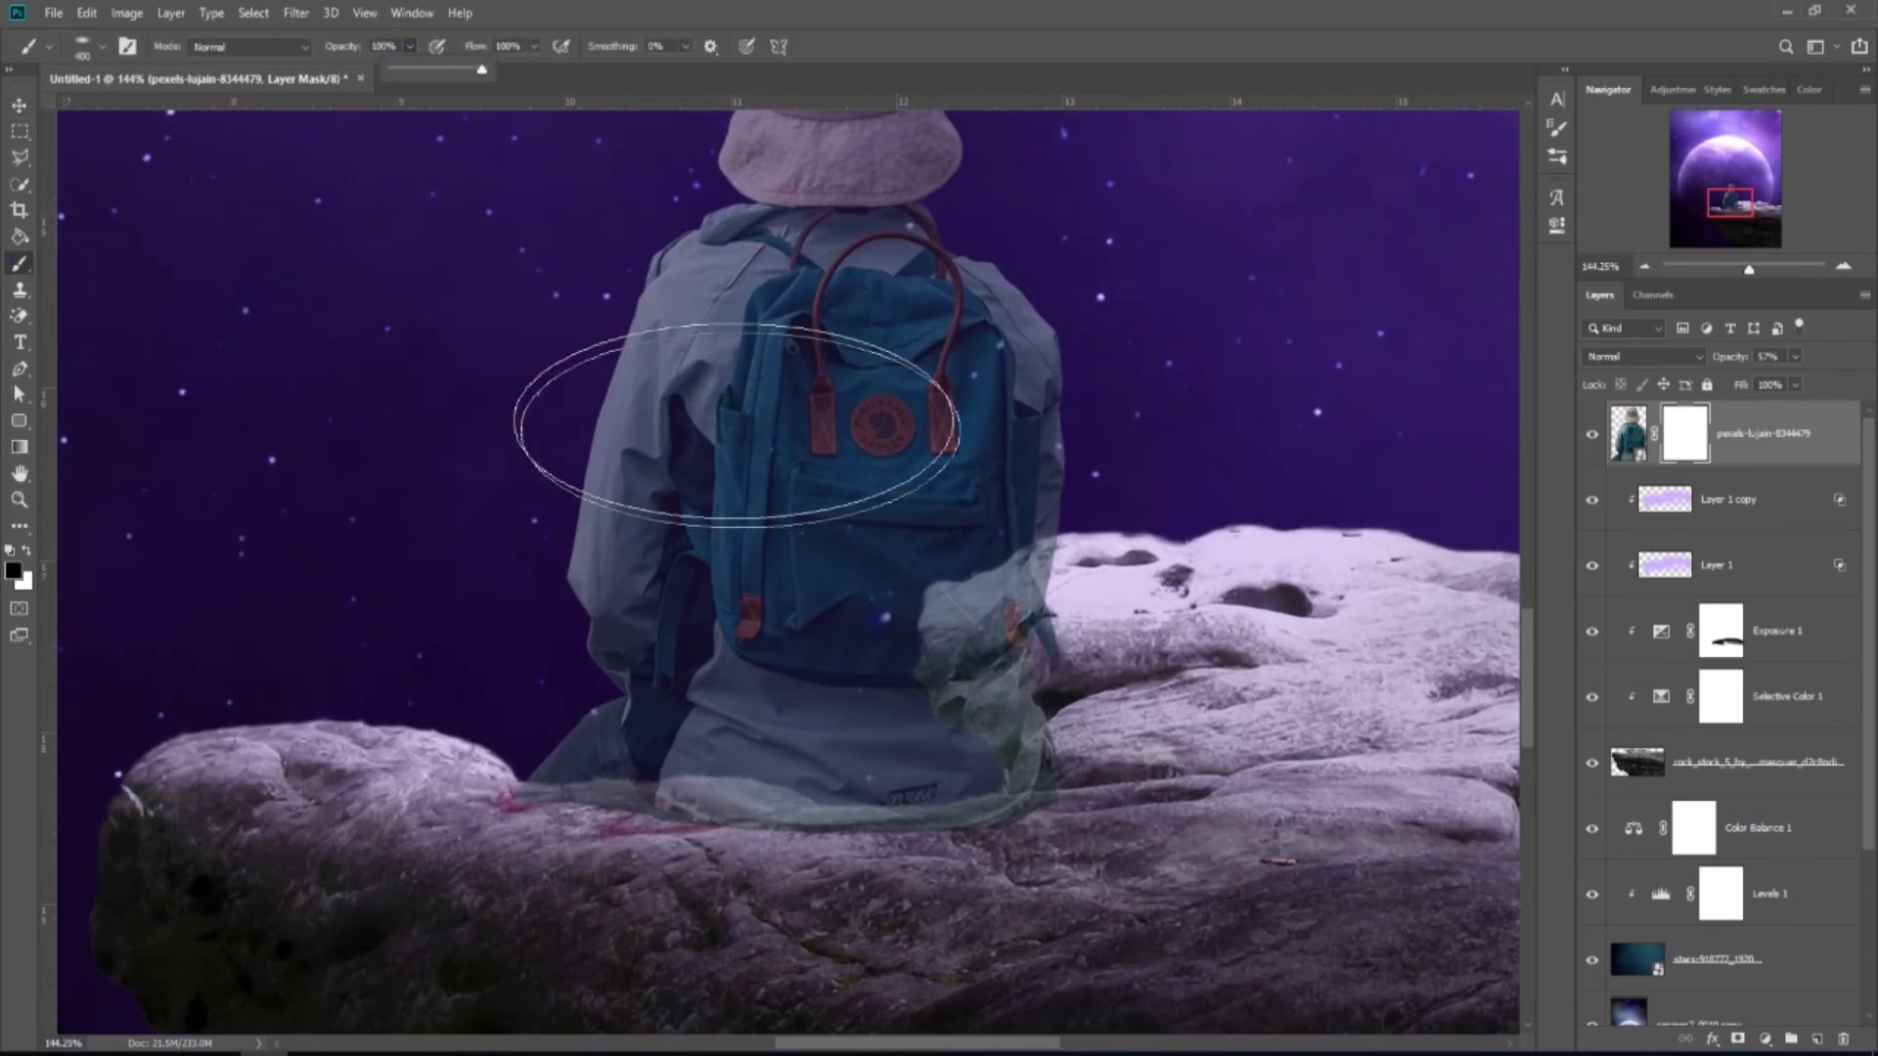
right_click(788, 468)
left_click(876, 610)
left_click(1013, 48)
key("bracketleft")
key("bracketleft")
key("bracketleft")
key("bracketleft")
key("bracketleft")
key("bracketleft")
key("bracketleft")
key("bracketleft")
key("bracketleft")
scroll(563, 878, "up", 4)
key("bracketleft")
key("bracketleft")
key("bracketleft")
key("bracketleft")
key("bracketleft")
key("bracketleft")
key("bracketleft")
key("bracketleft")
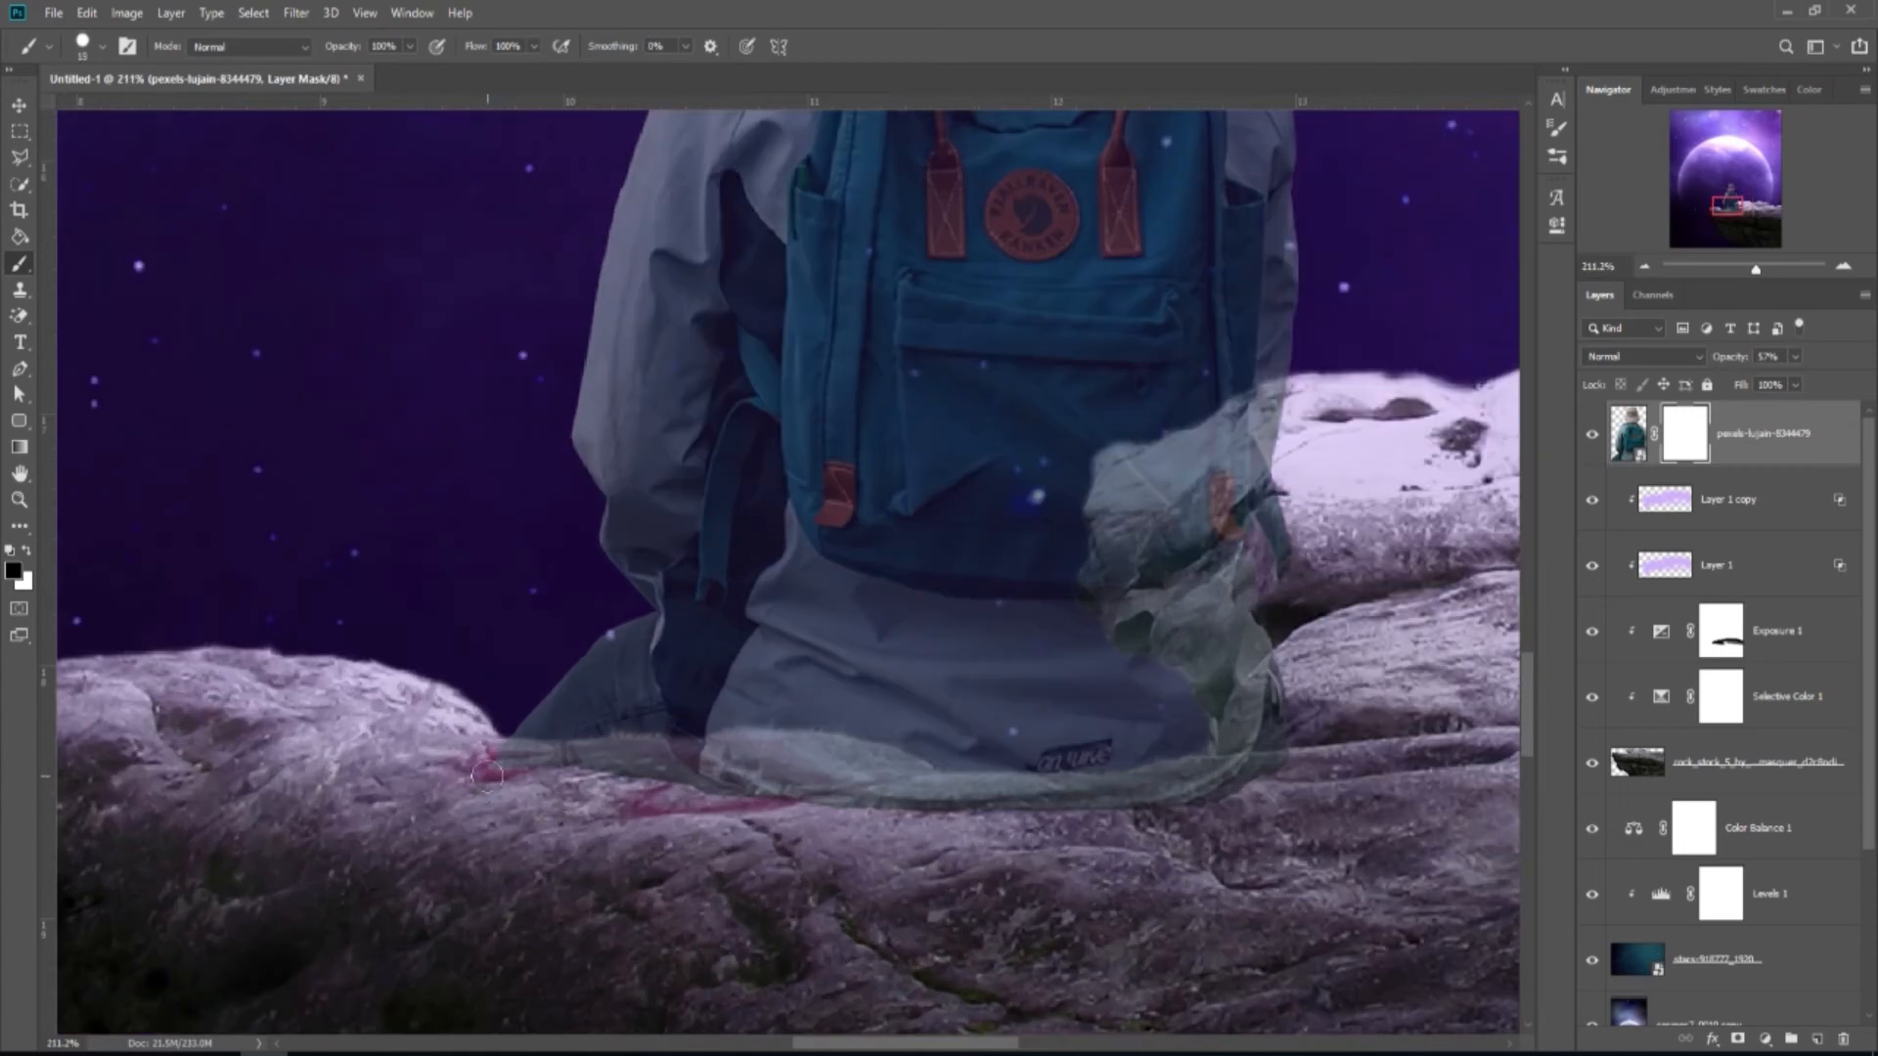
mouse_move(482, 763)
left_mouse_down()
mouse_move(626, 774)
mouse_move(719, 808)
left_mouse_up()
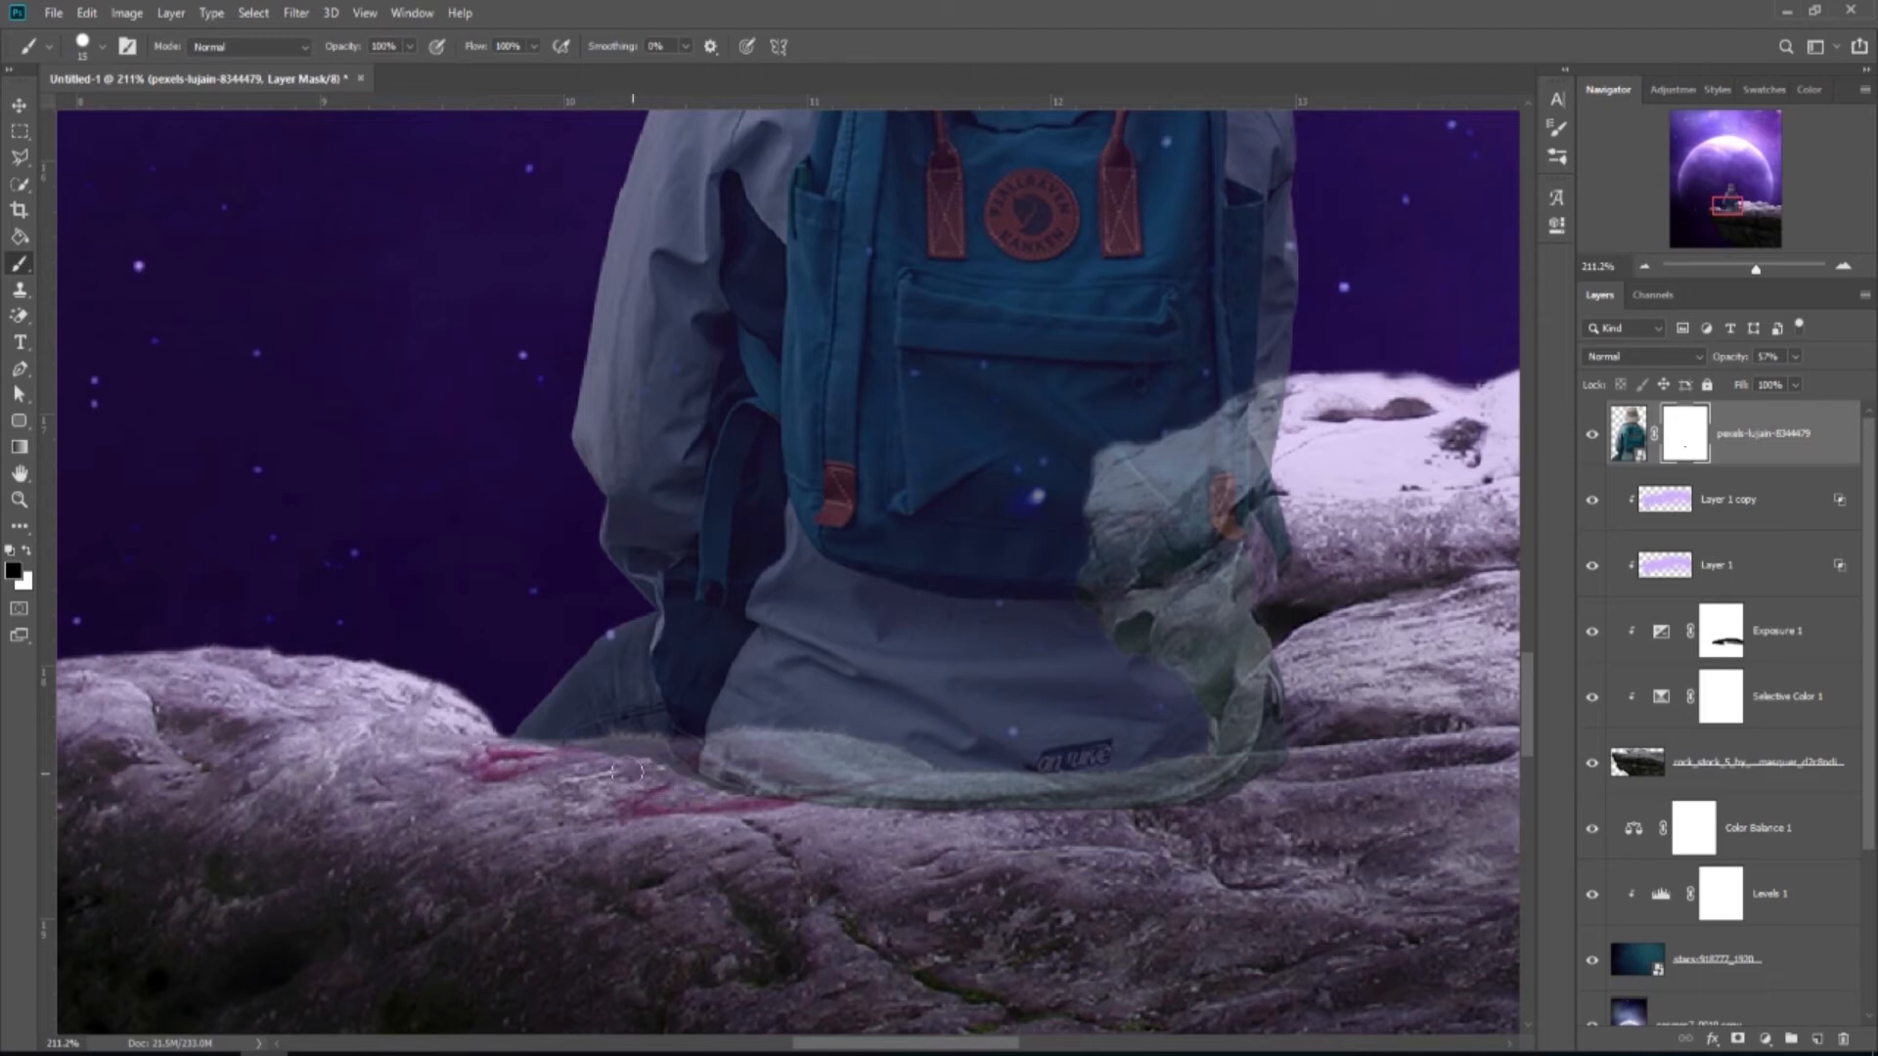
Return the person layer to 100% opacity.
scroll(424, 805, "down", 8)
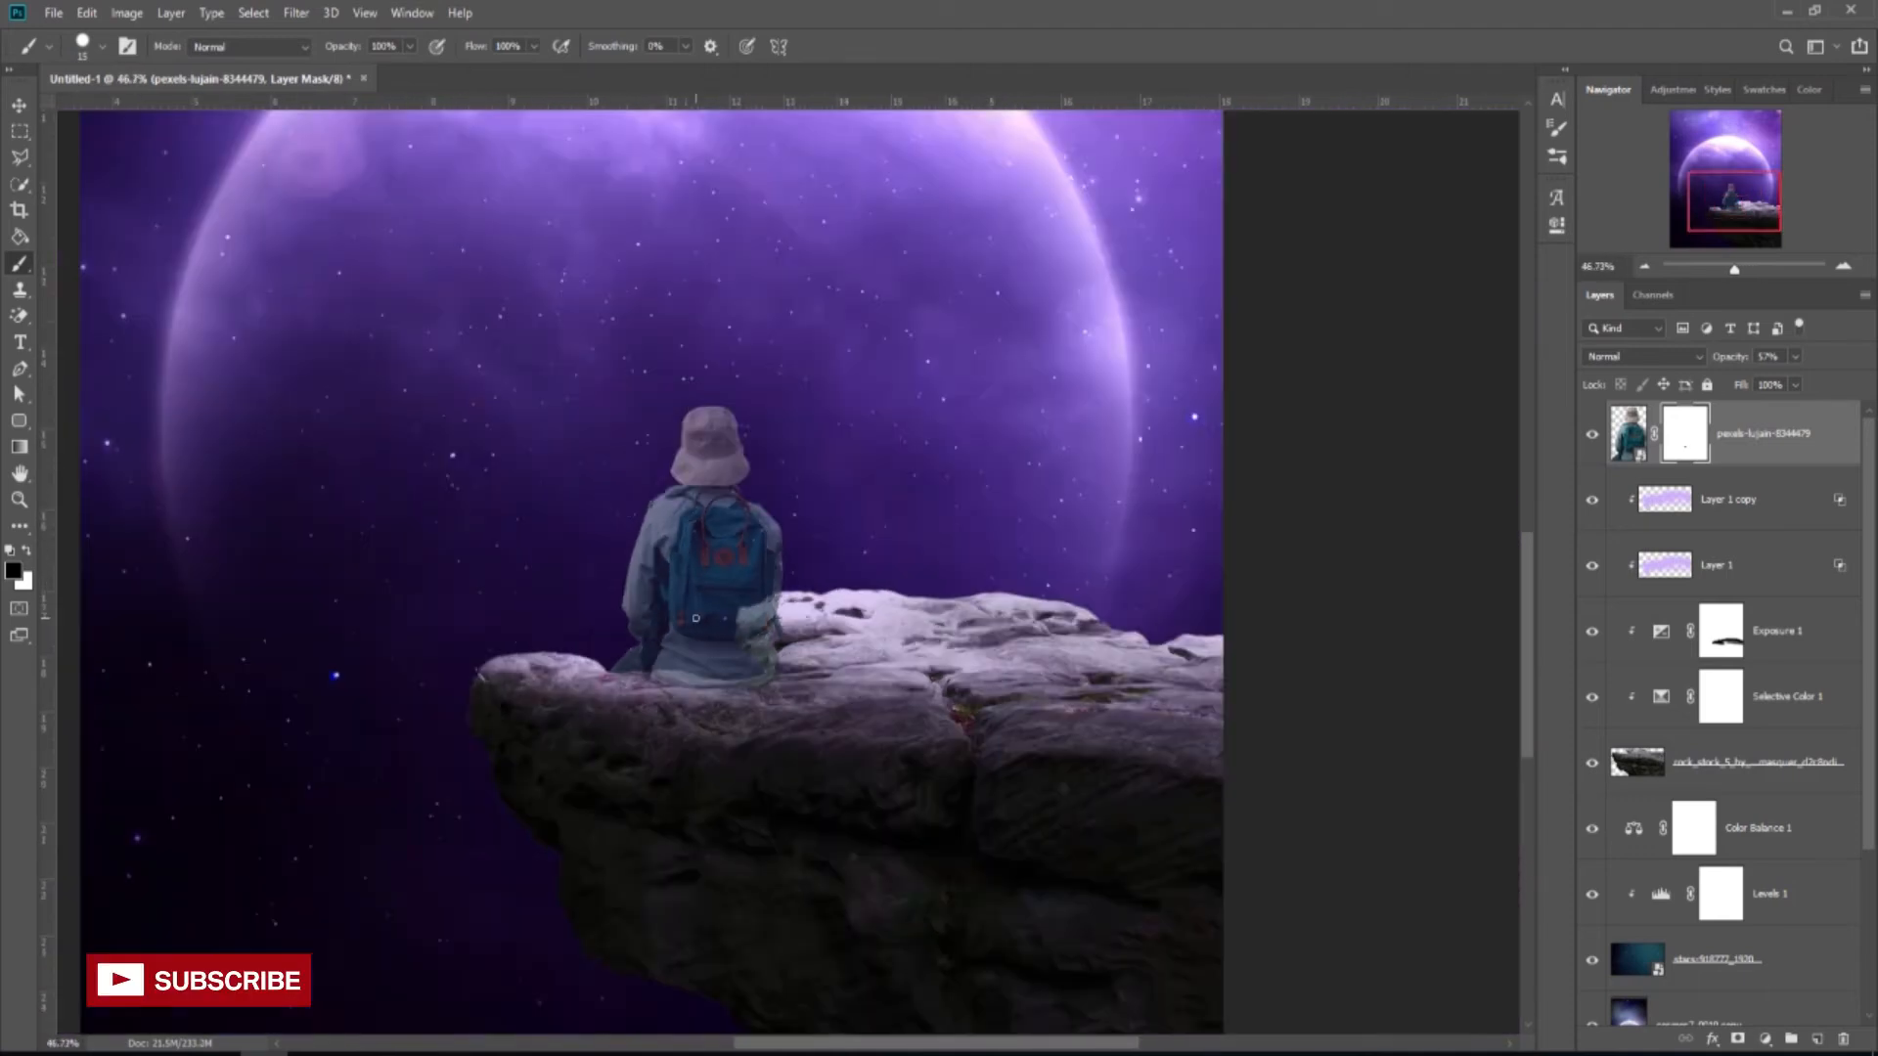
scroll(697, 620, "down", 1)
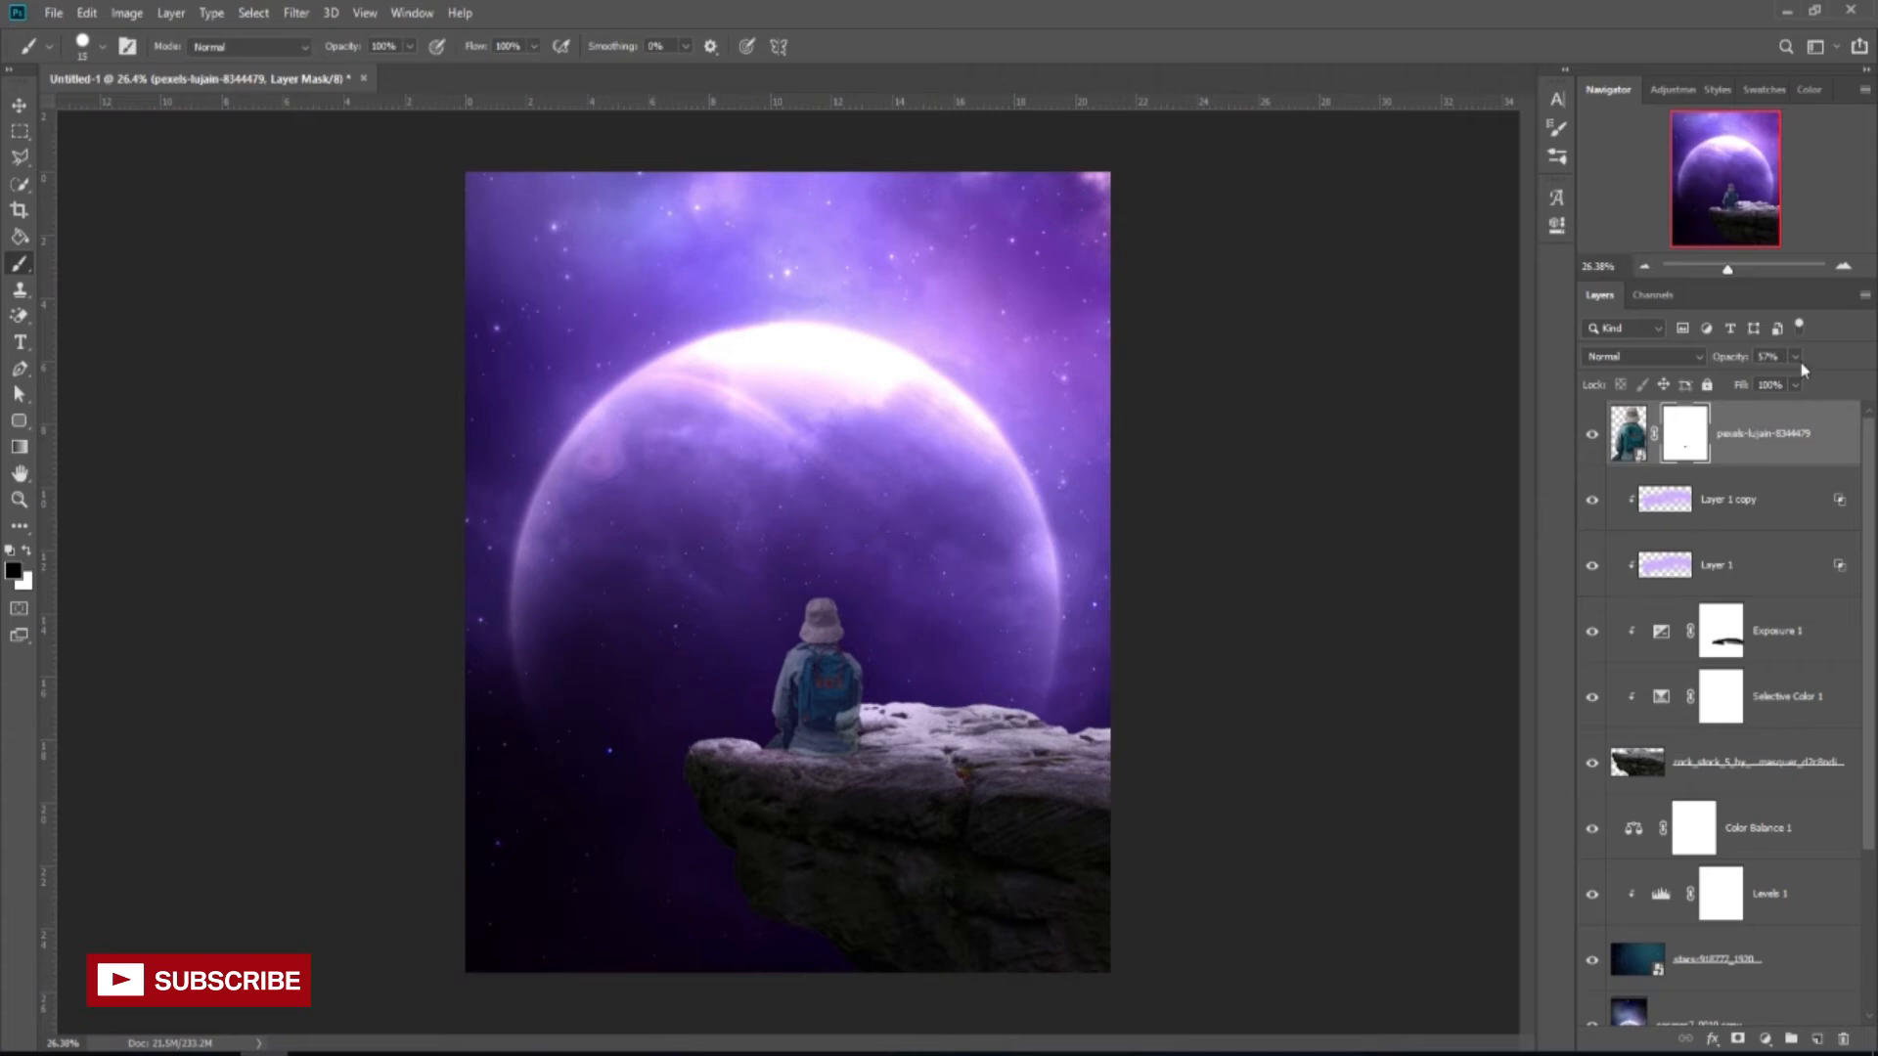
left_click_drag(1796, 382, 1870, 383)
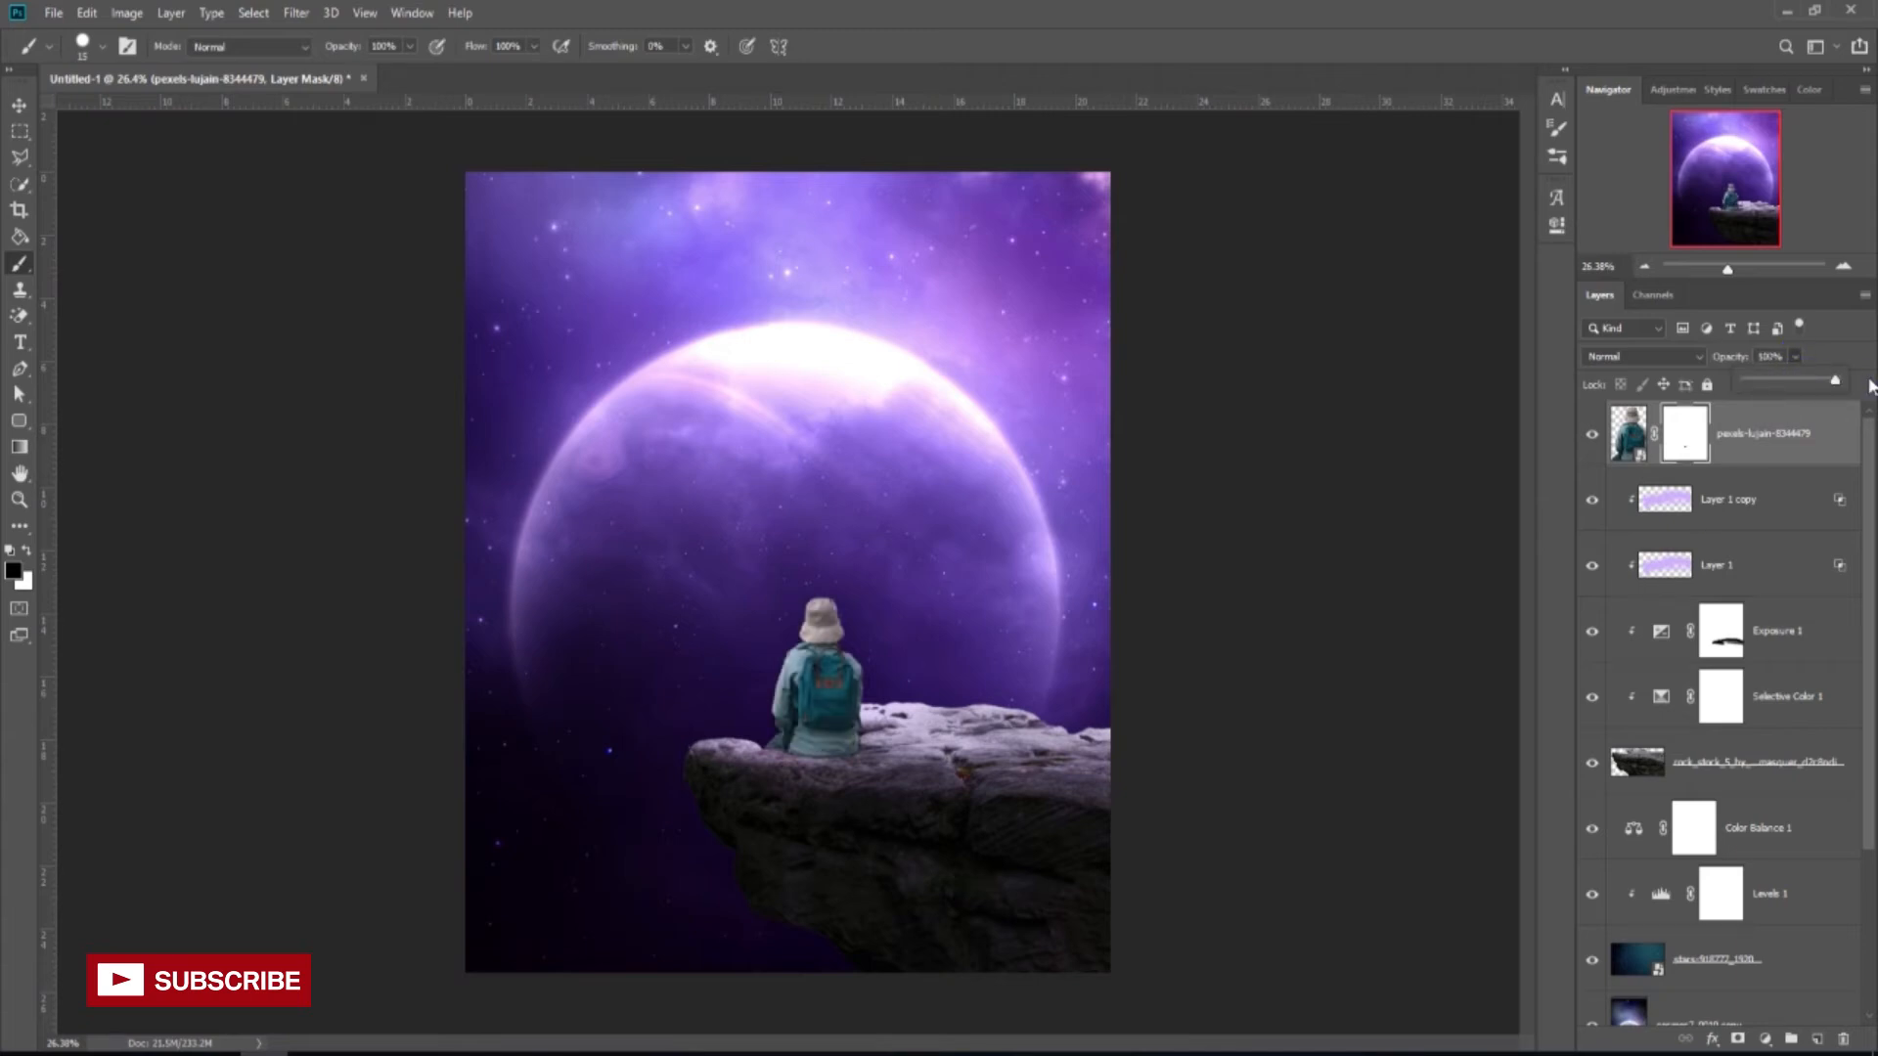
Add a Selective Color adjustment clipped to the person with Neutrals Black at +28.
left_click(1765, 1038)
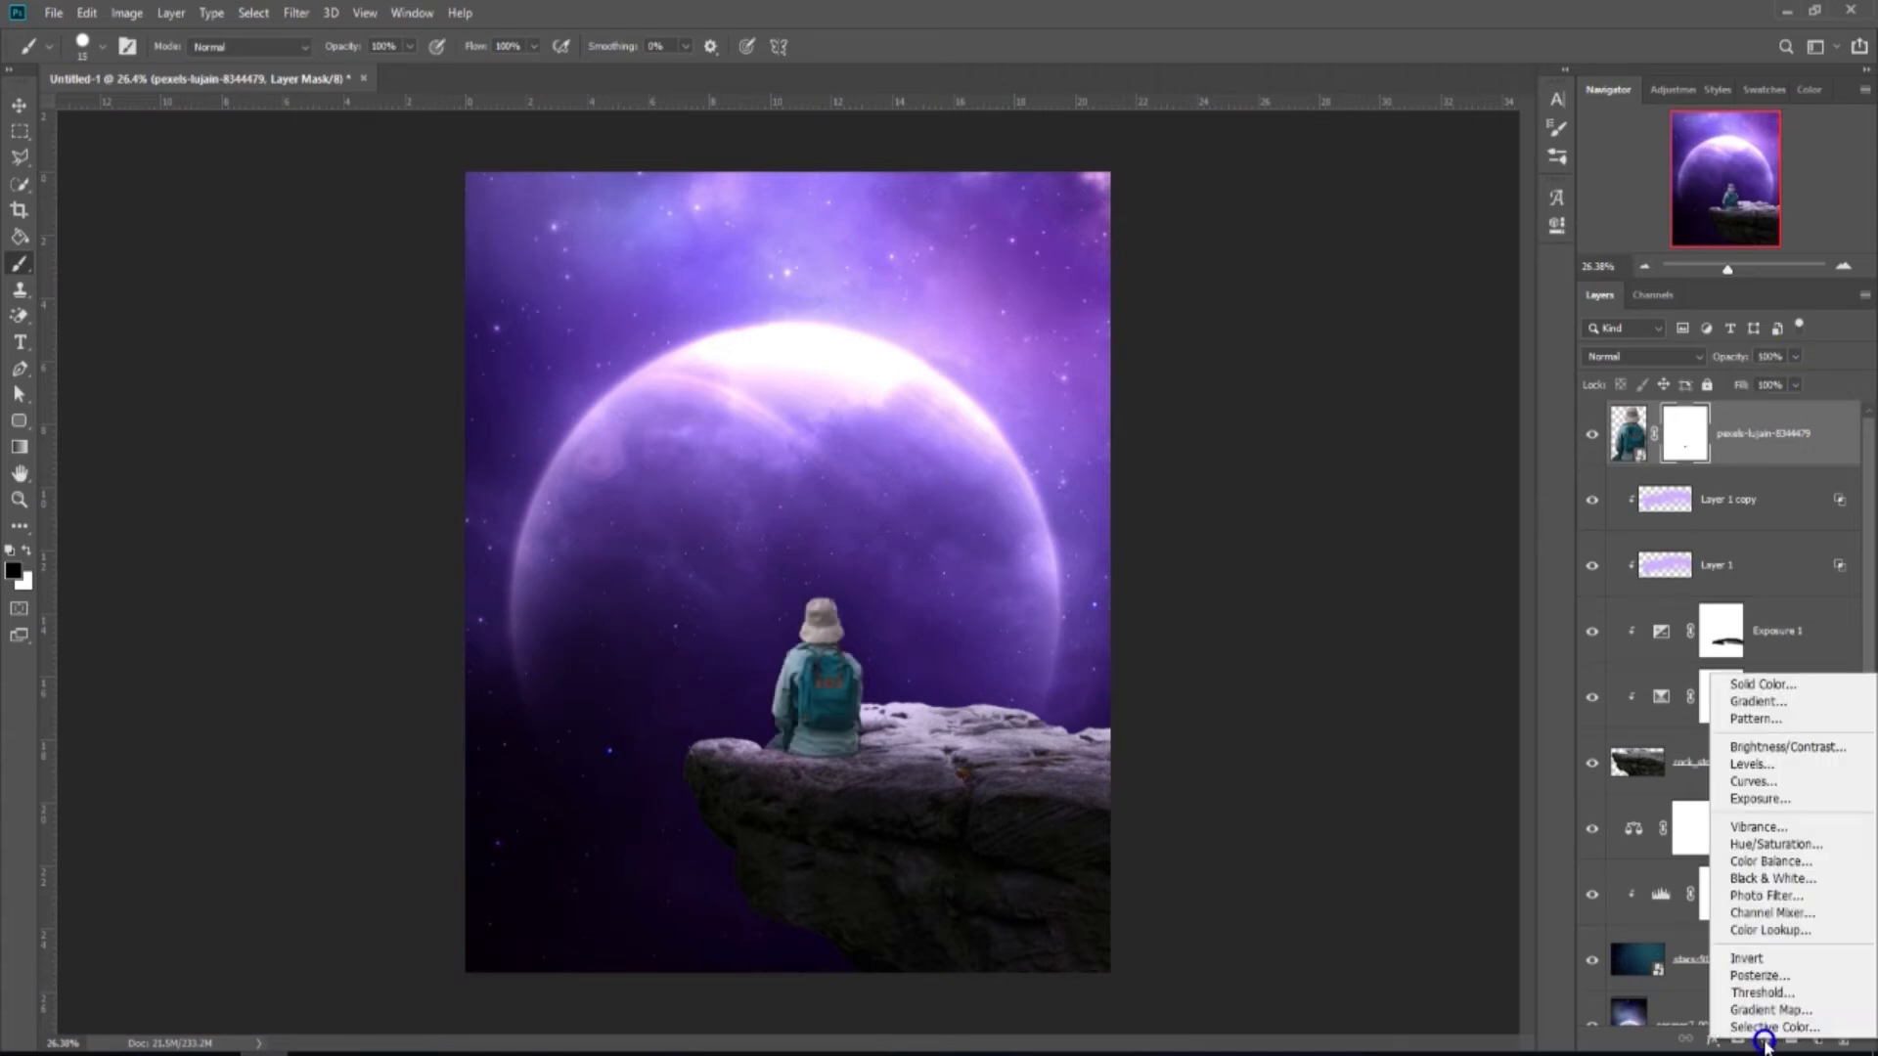
left_click(1760, 1023)
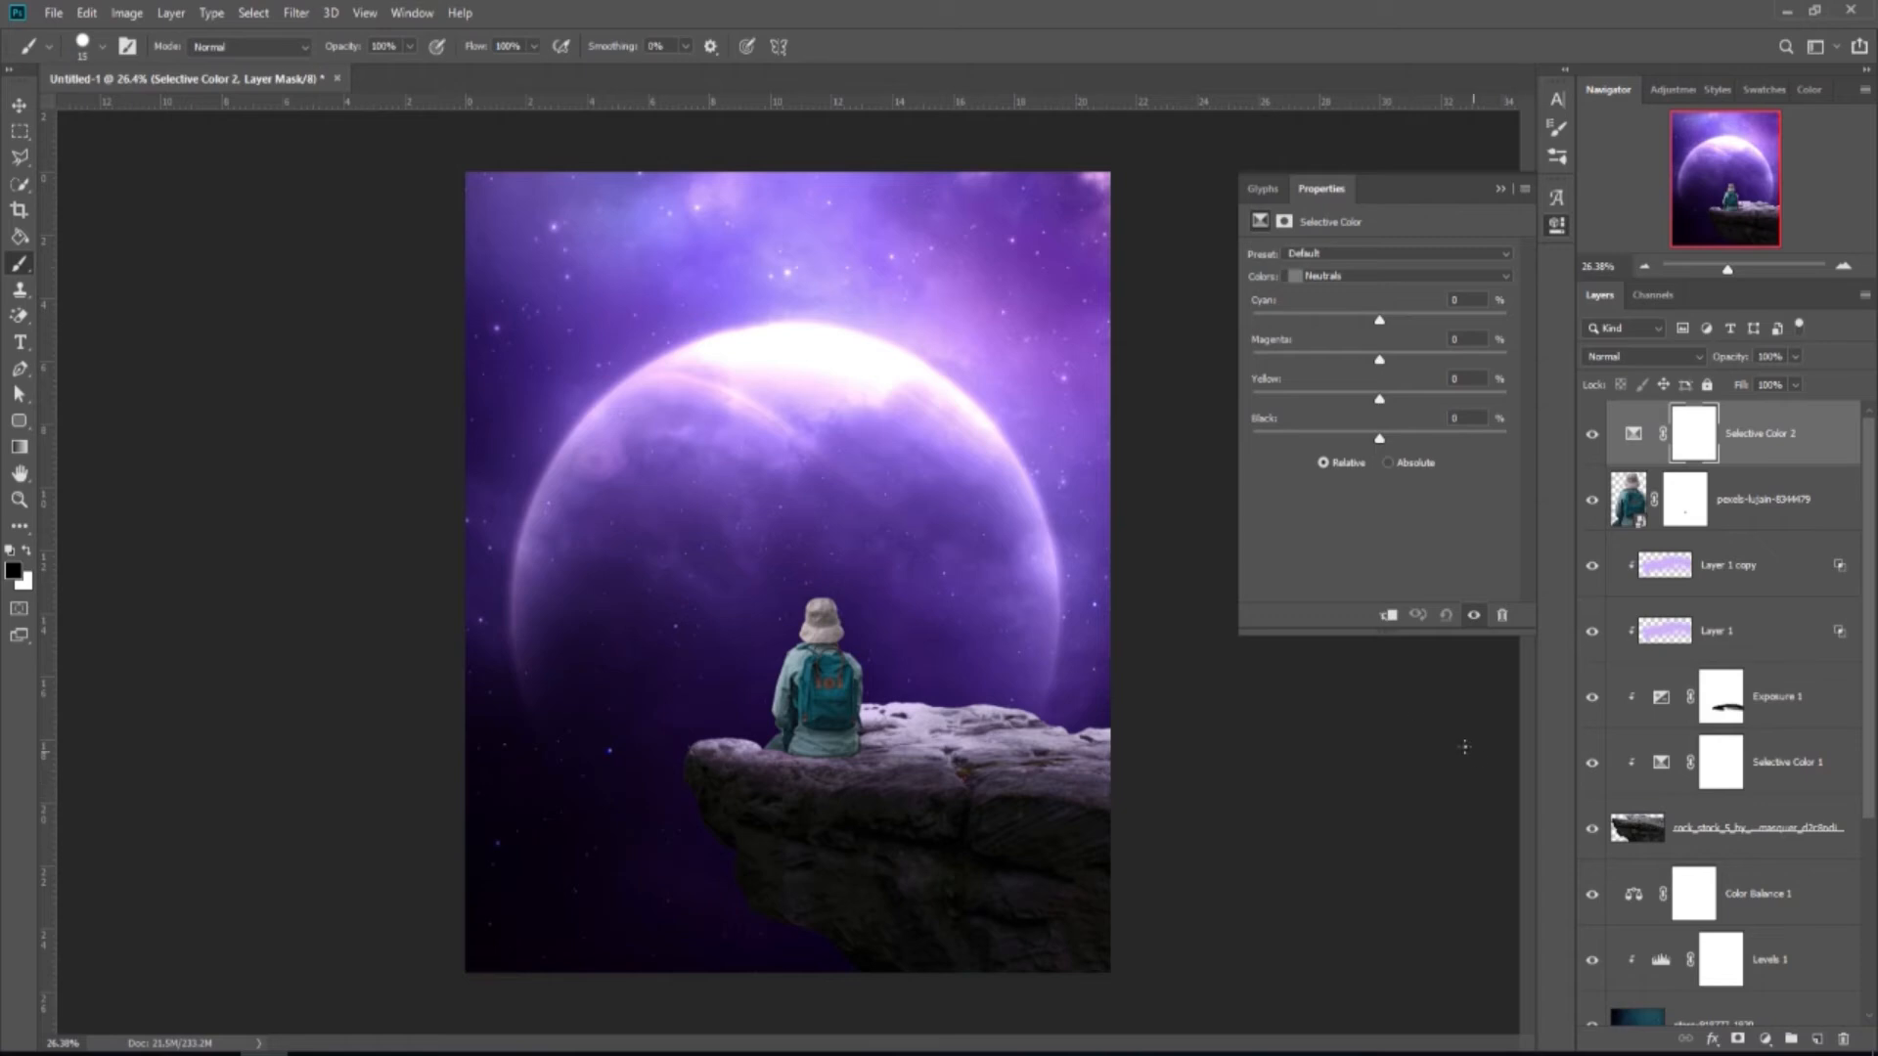
left_click(1388, 614)
left_click_drag(1378, 442, 1382, 360)
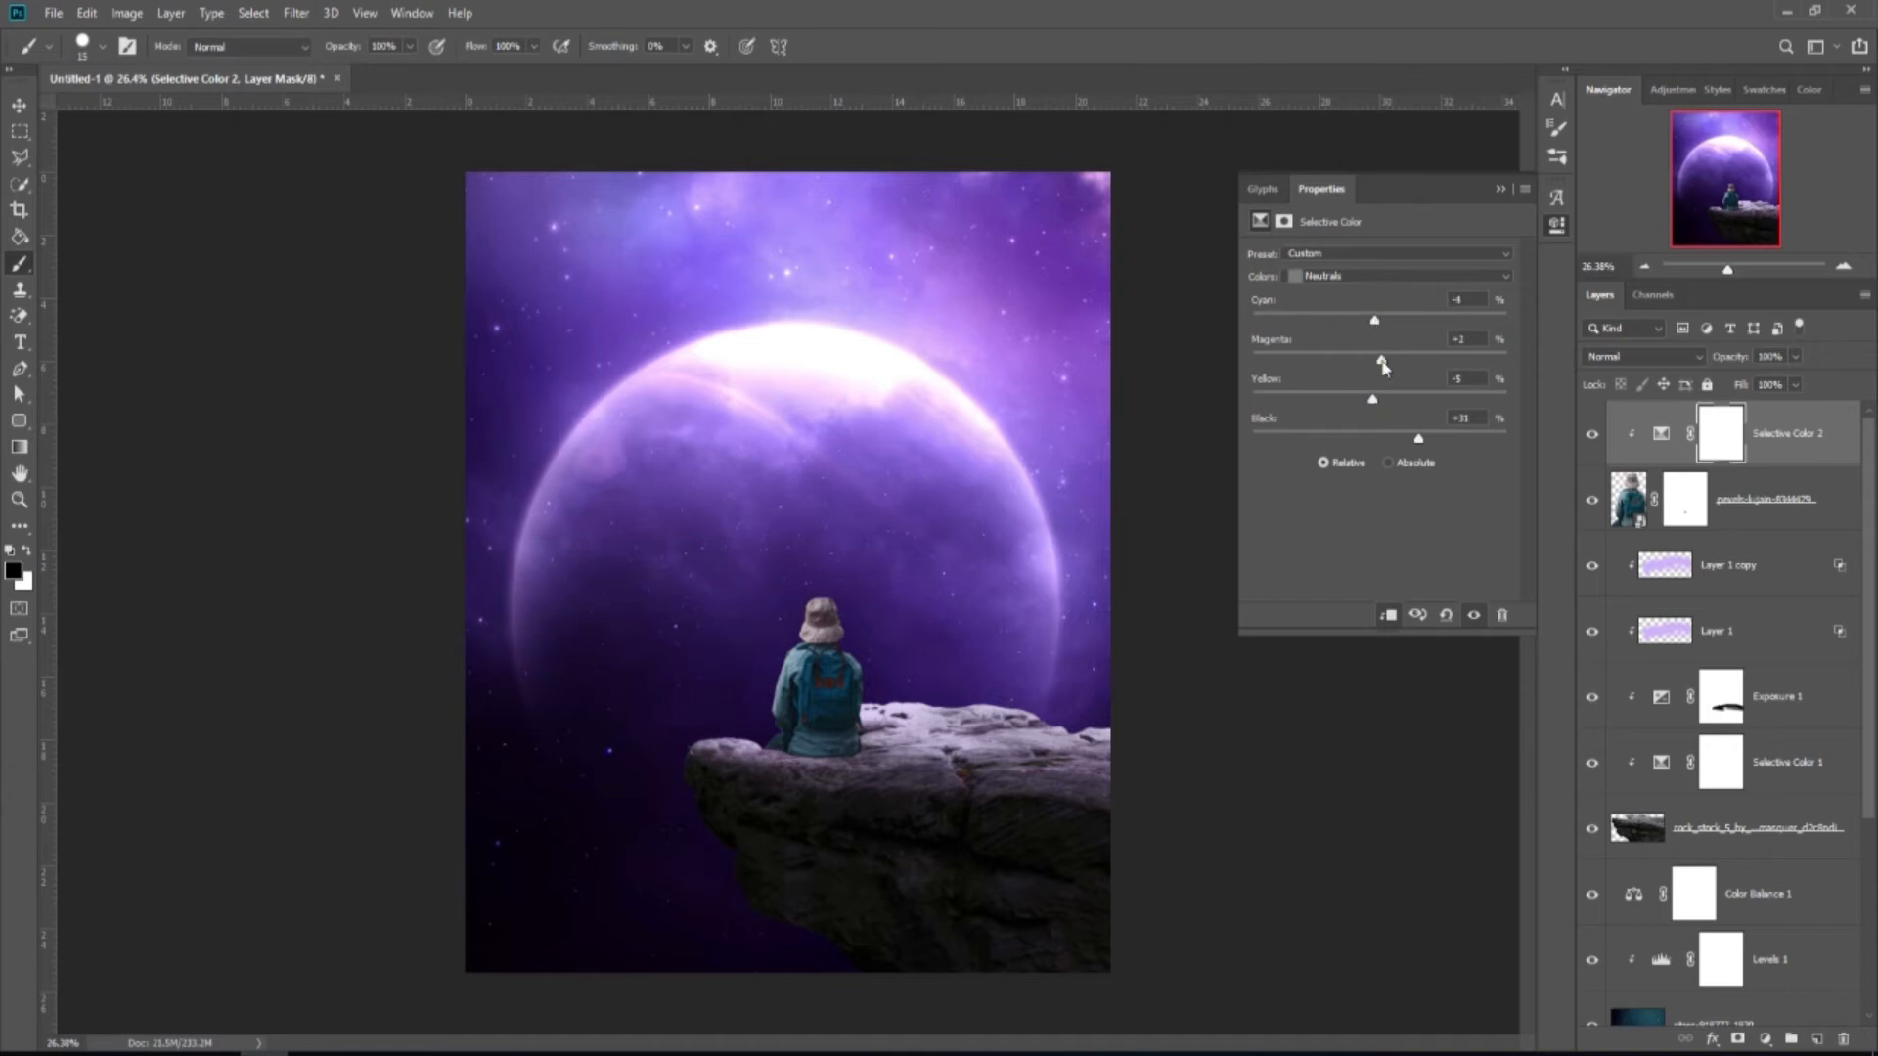
left_click_drag(1421, 445, 1416, 447)
left_click(1498, 191)
left_click(1594, 438)
left_click(1594, 438)
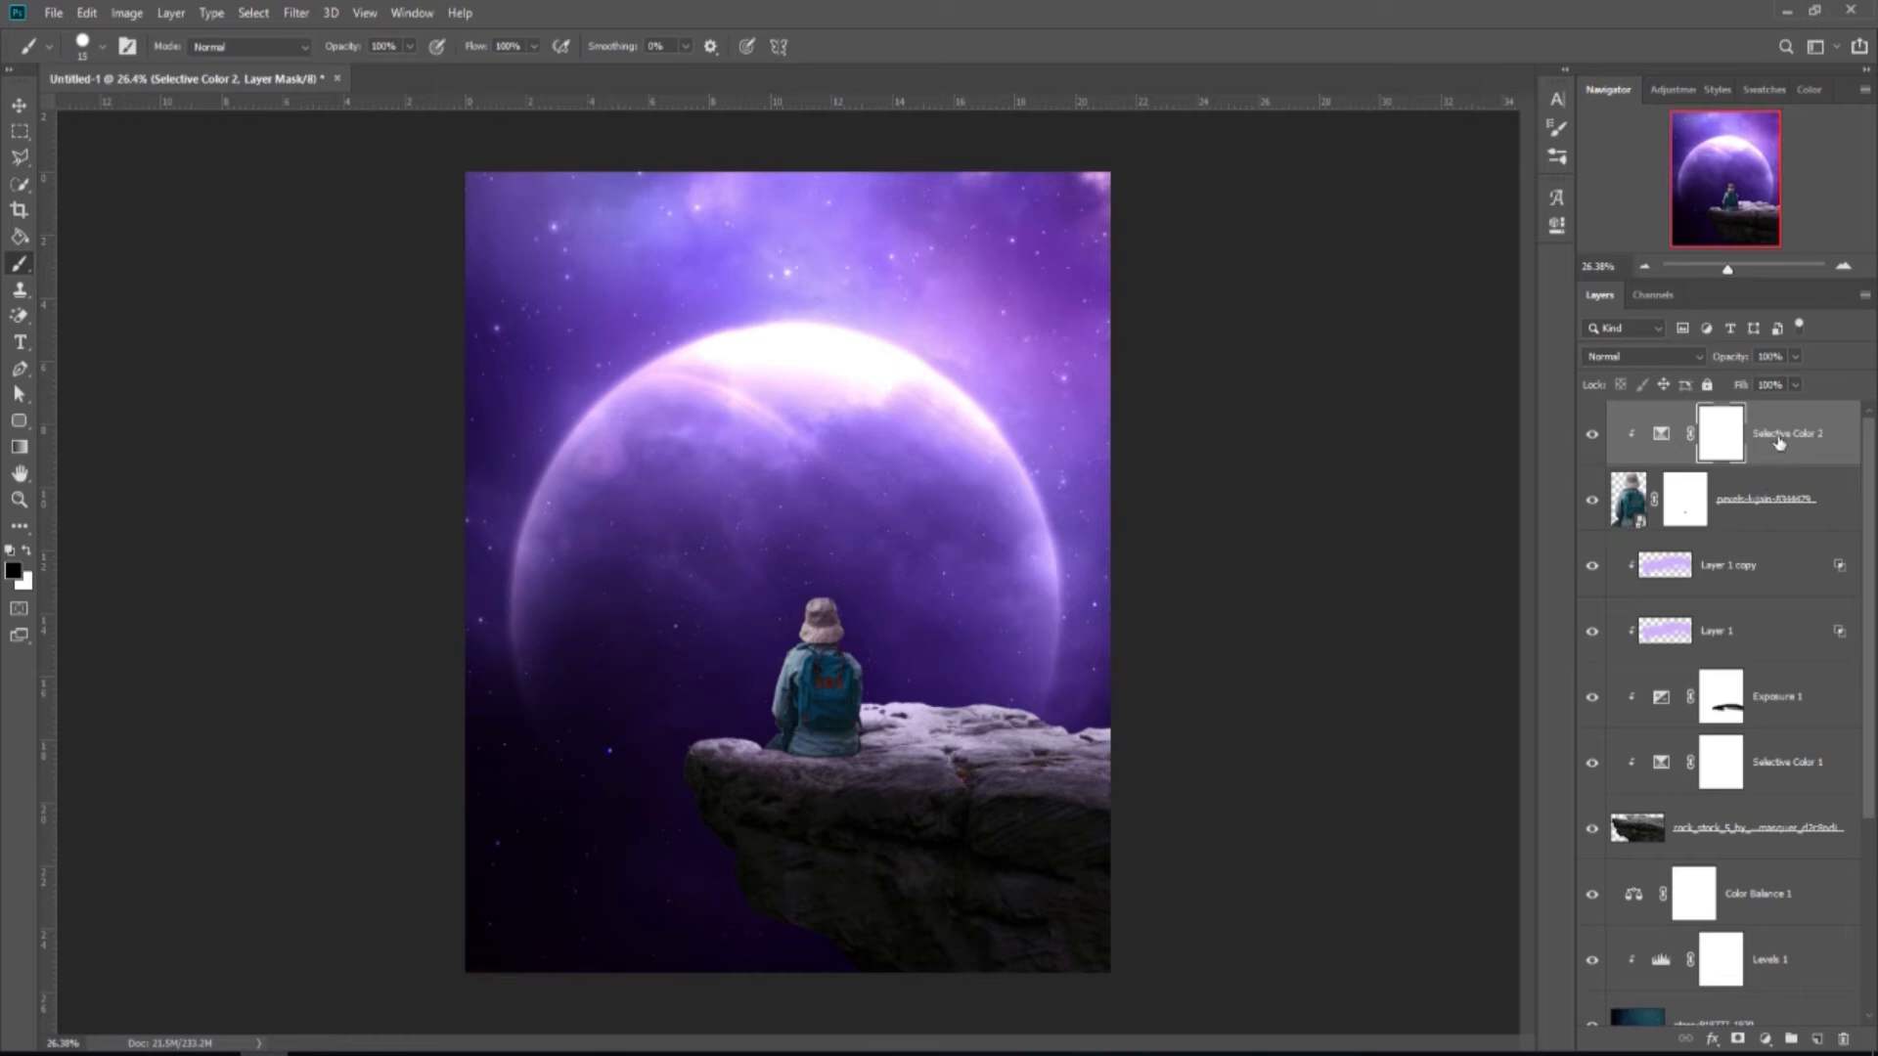
Add a clipped Color Balance adjustment with Cyan–Red midtones at -4.
left_click(1766, 1033)
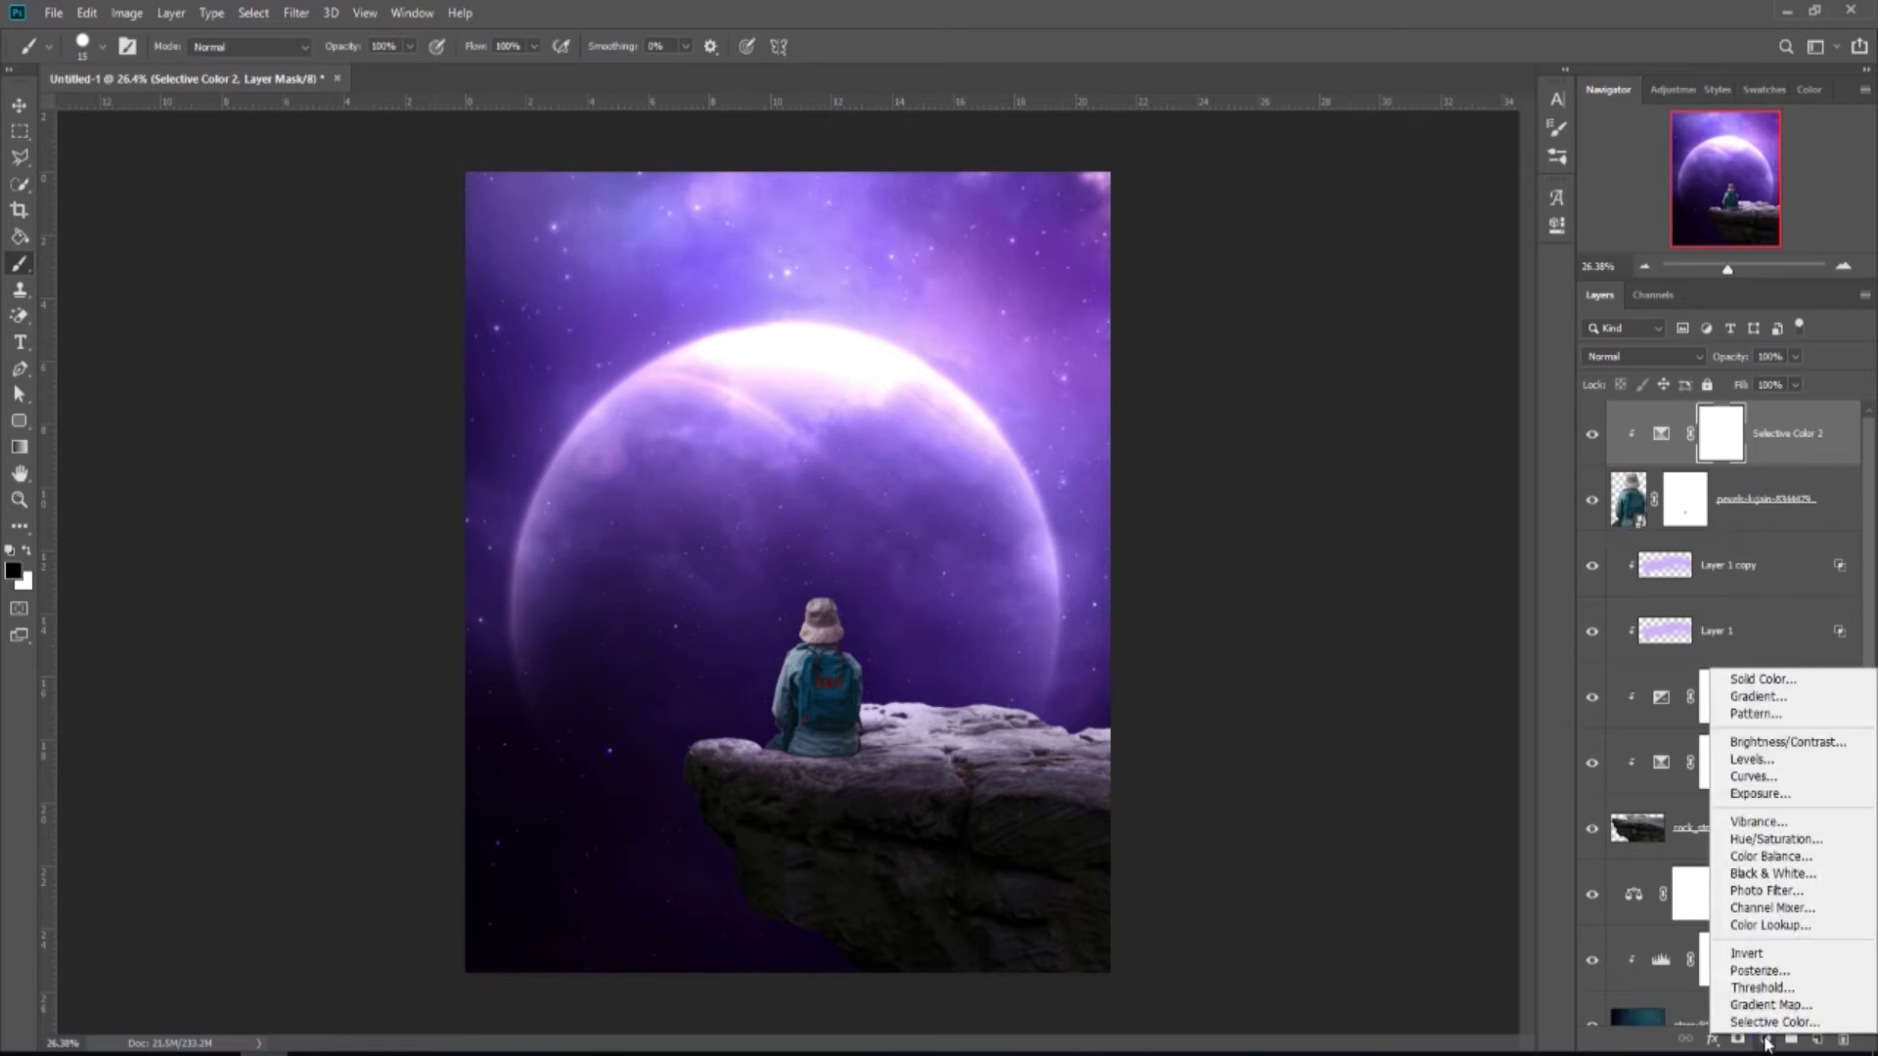
left_click(1777, 867)
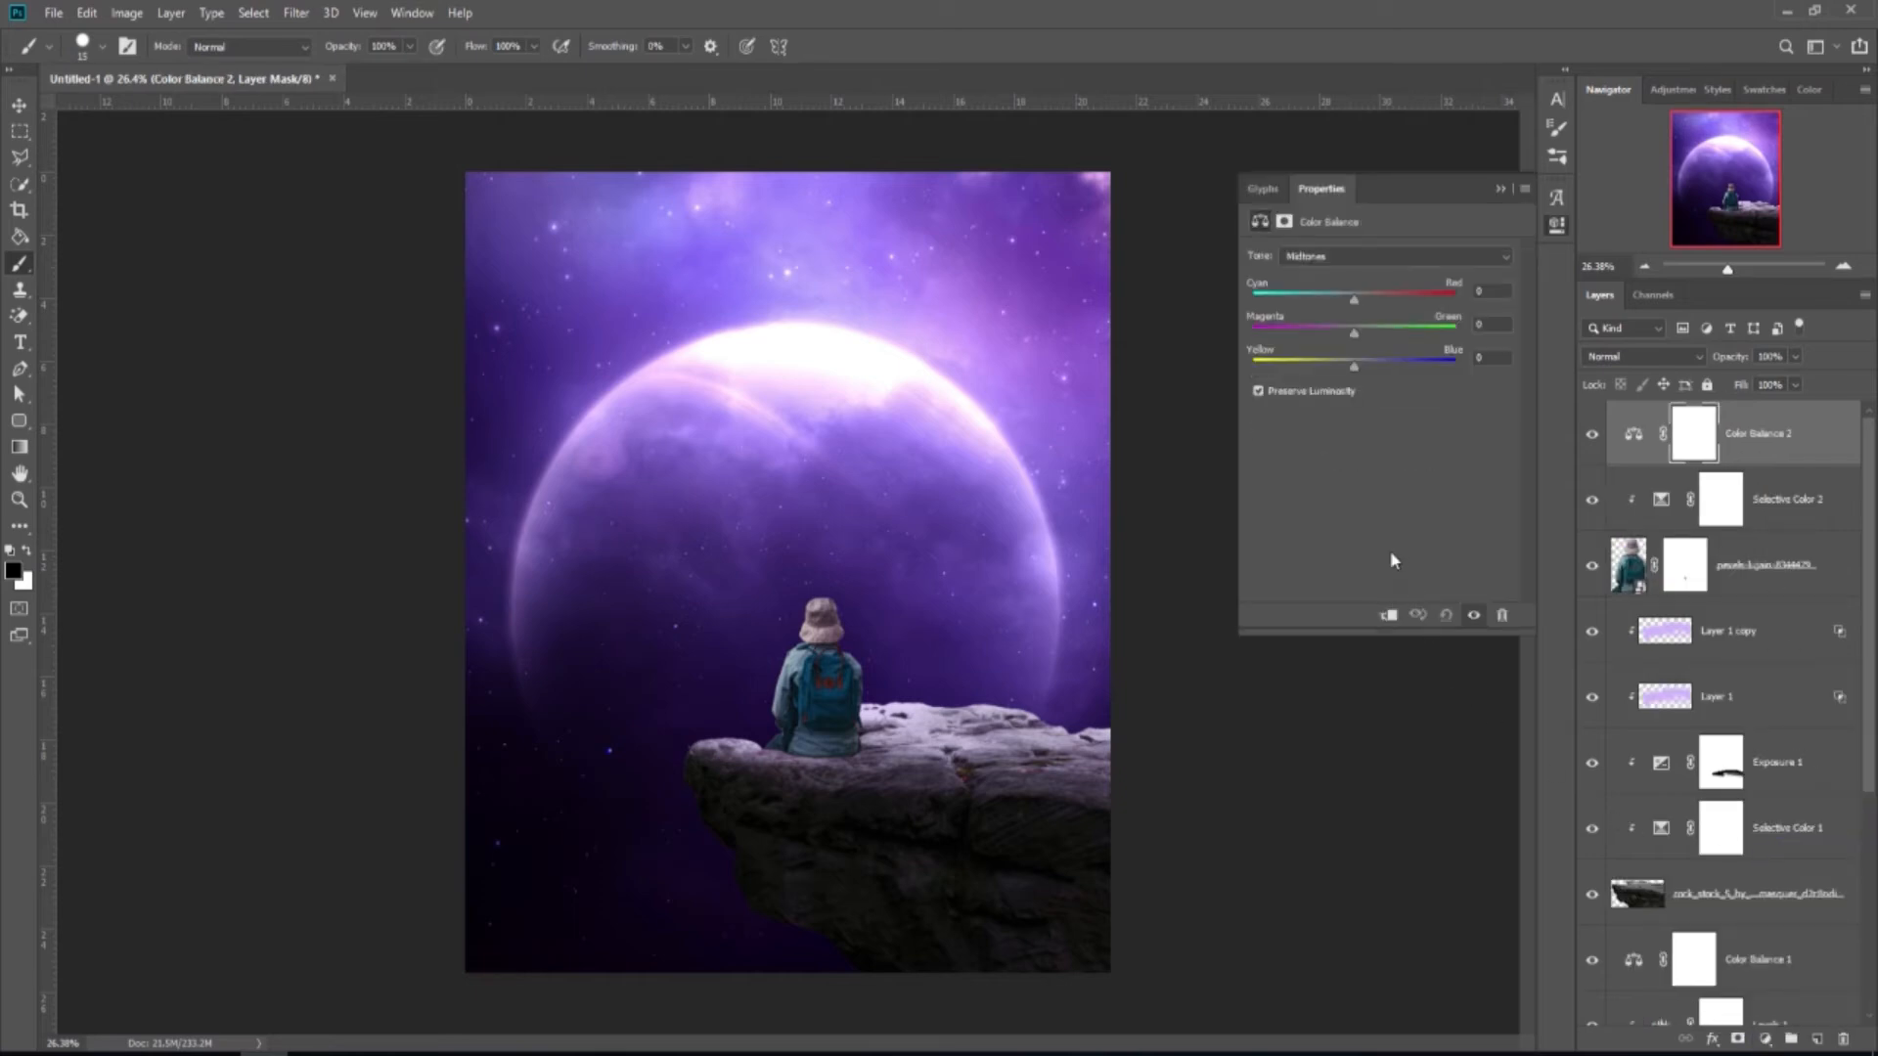
left_click(1388, 614)
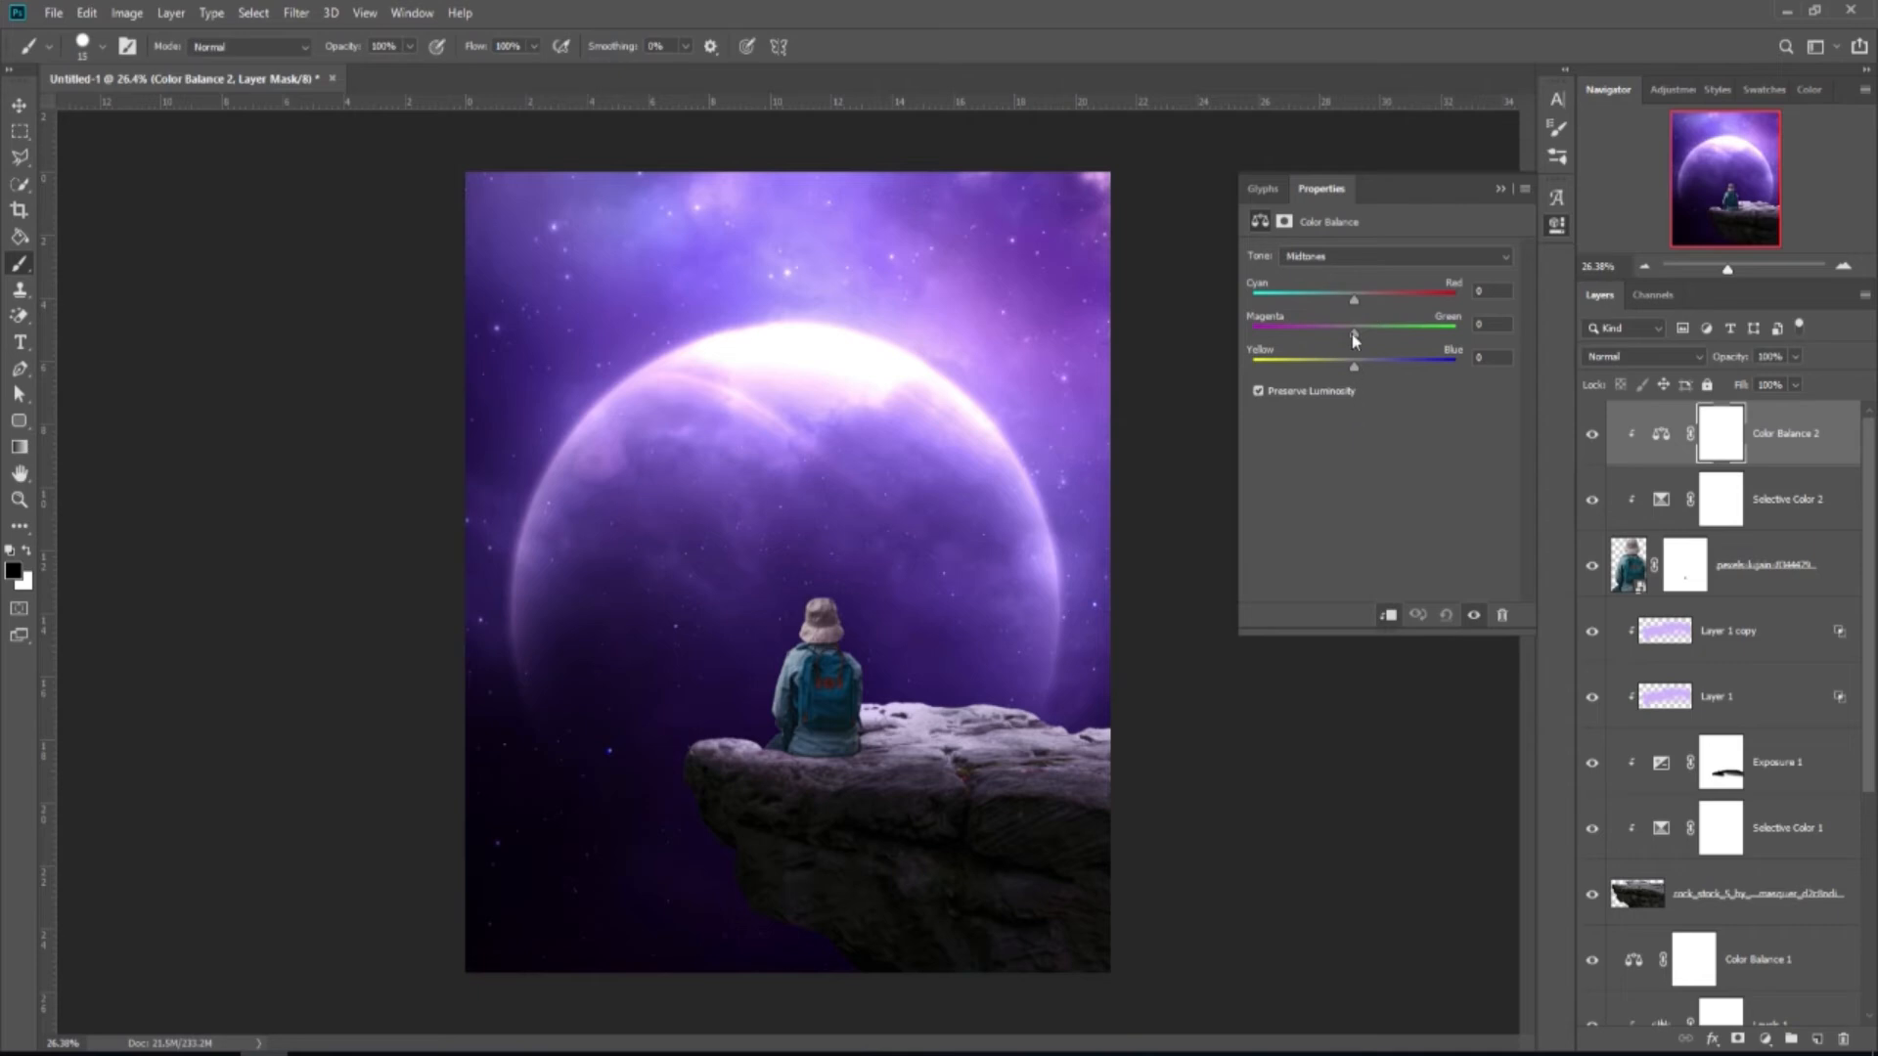
left_click_drag(1350, 299, 1349, 305)
left_click(1499, 189)
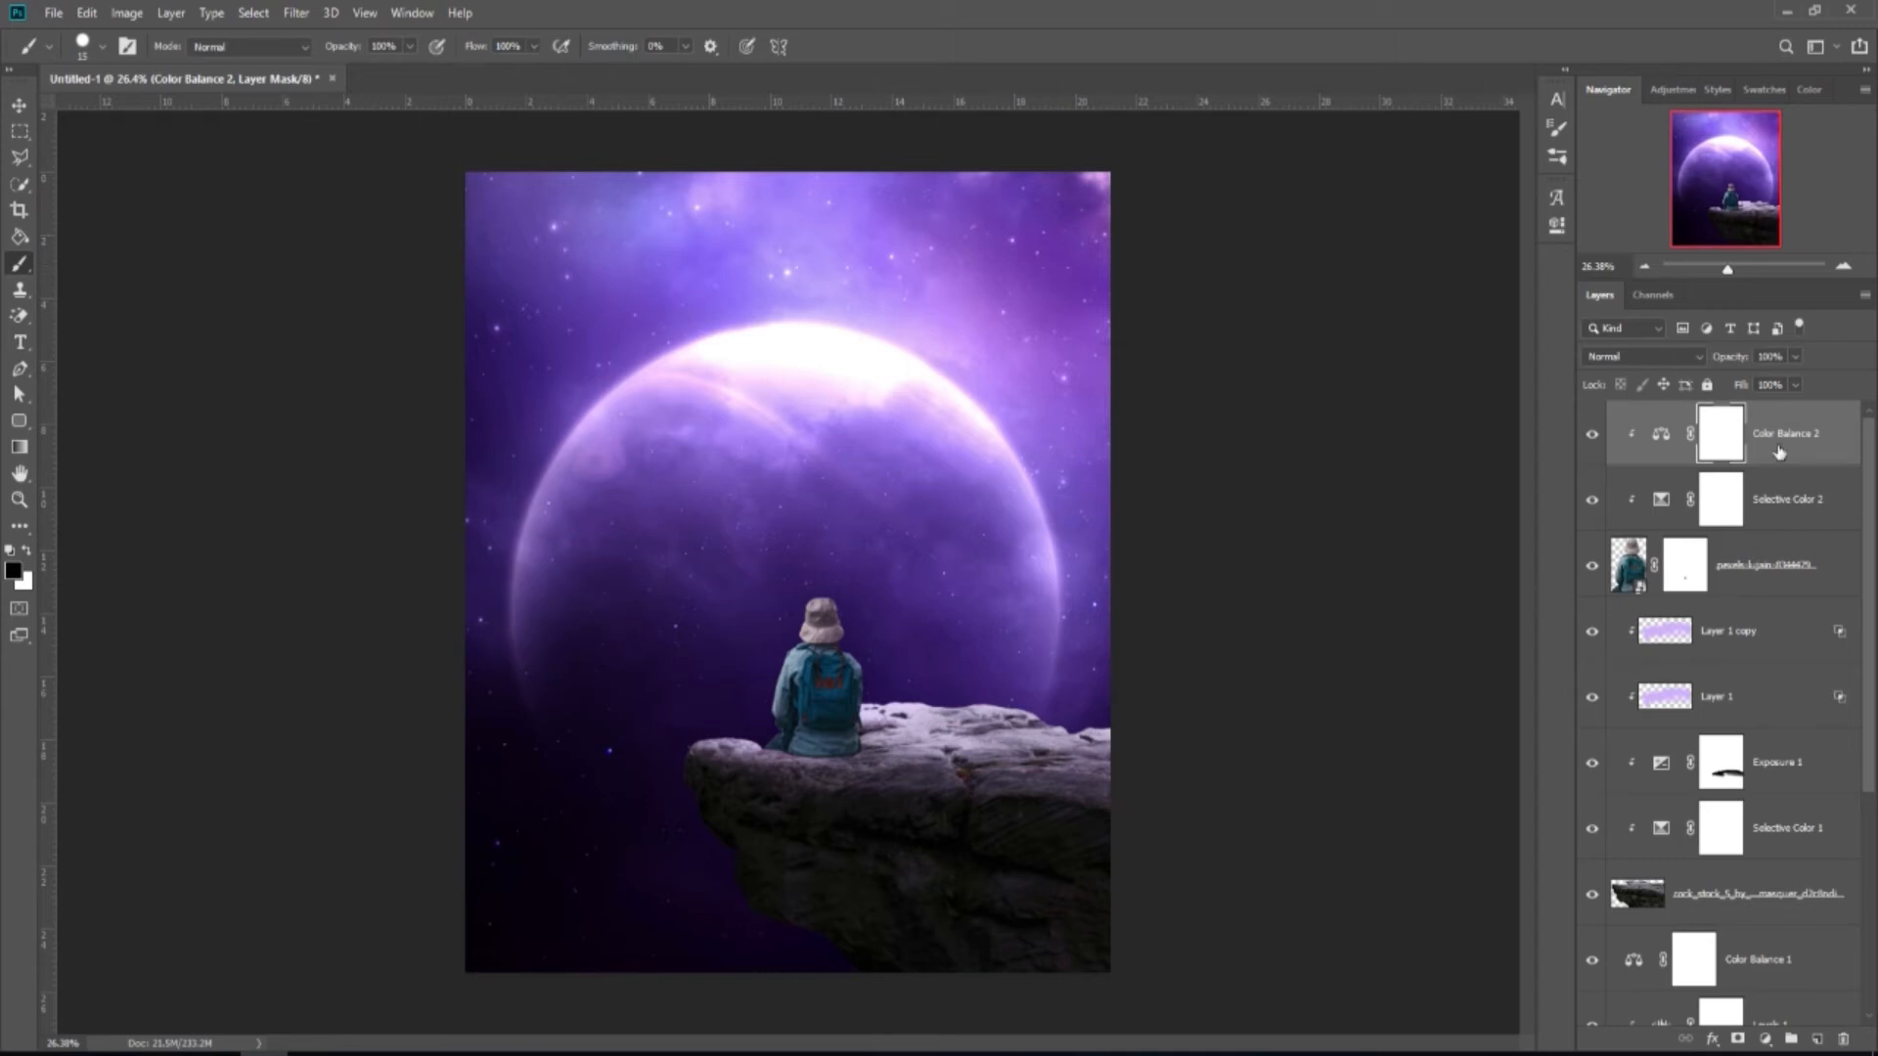
Create a new layer clipped to the person and pick a 300 px soft round brush.
left_click(1814, 1039)
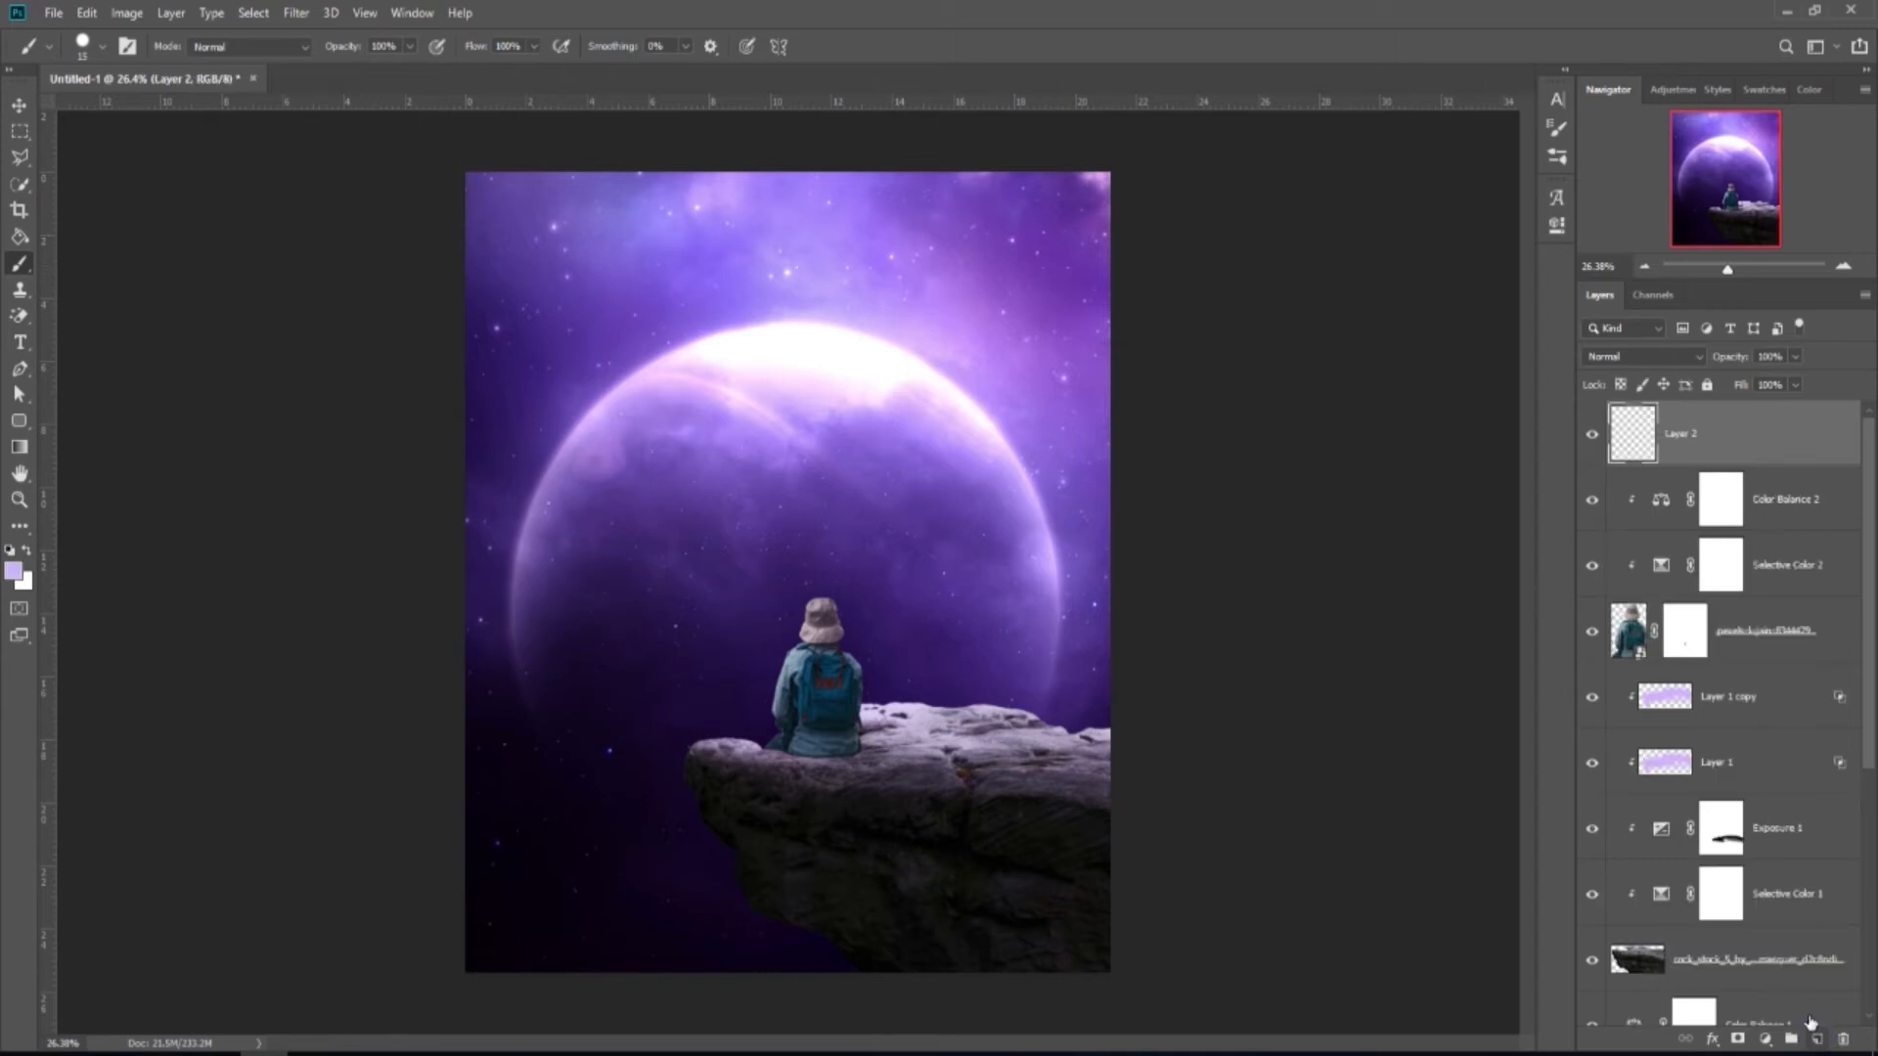
right_click(1745, 433)
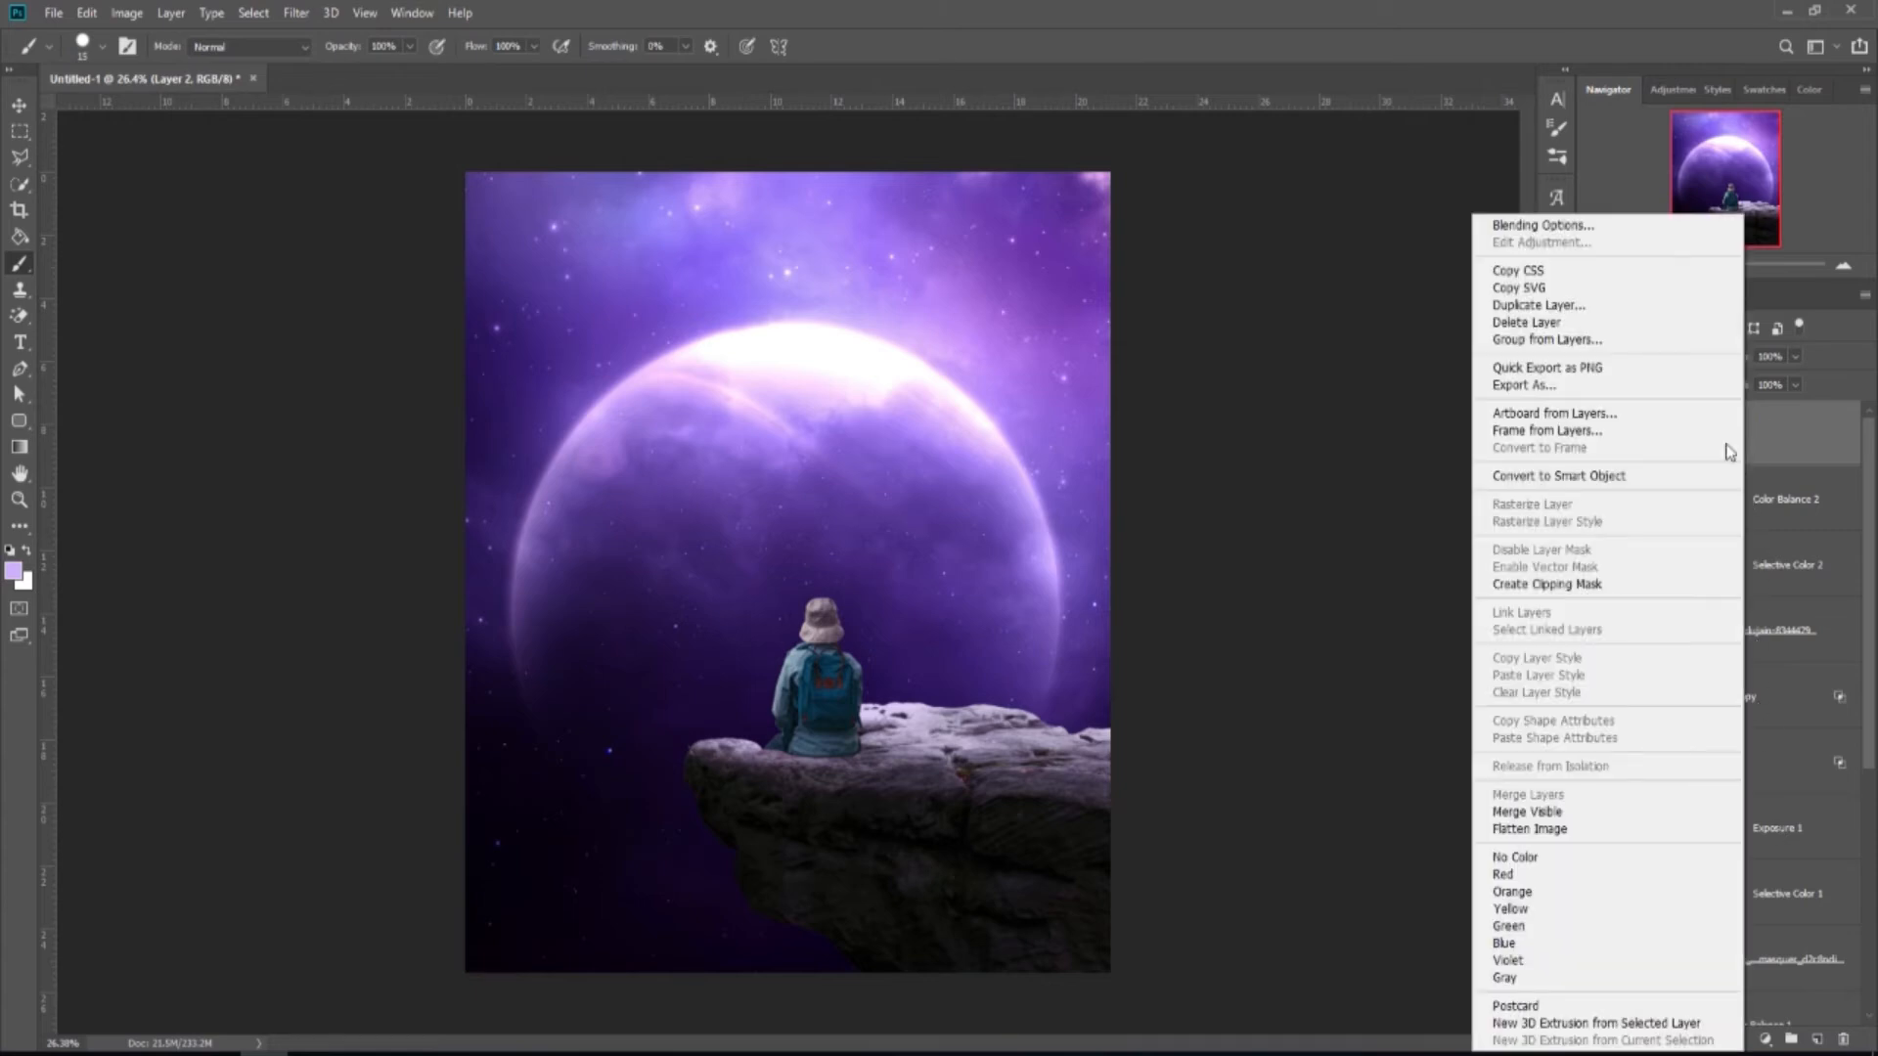
left_click(1597, 584)
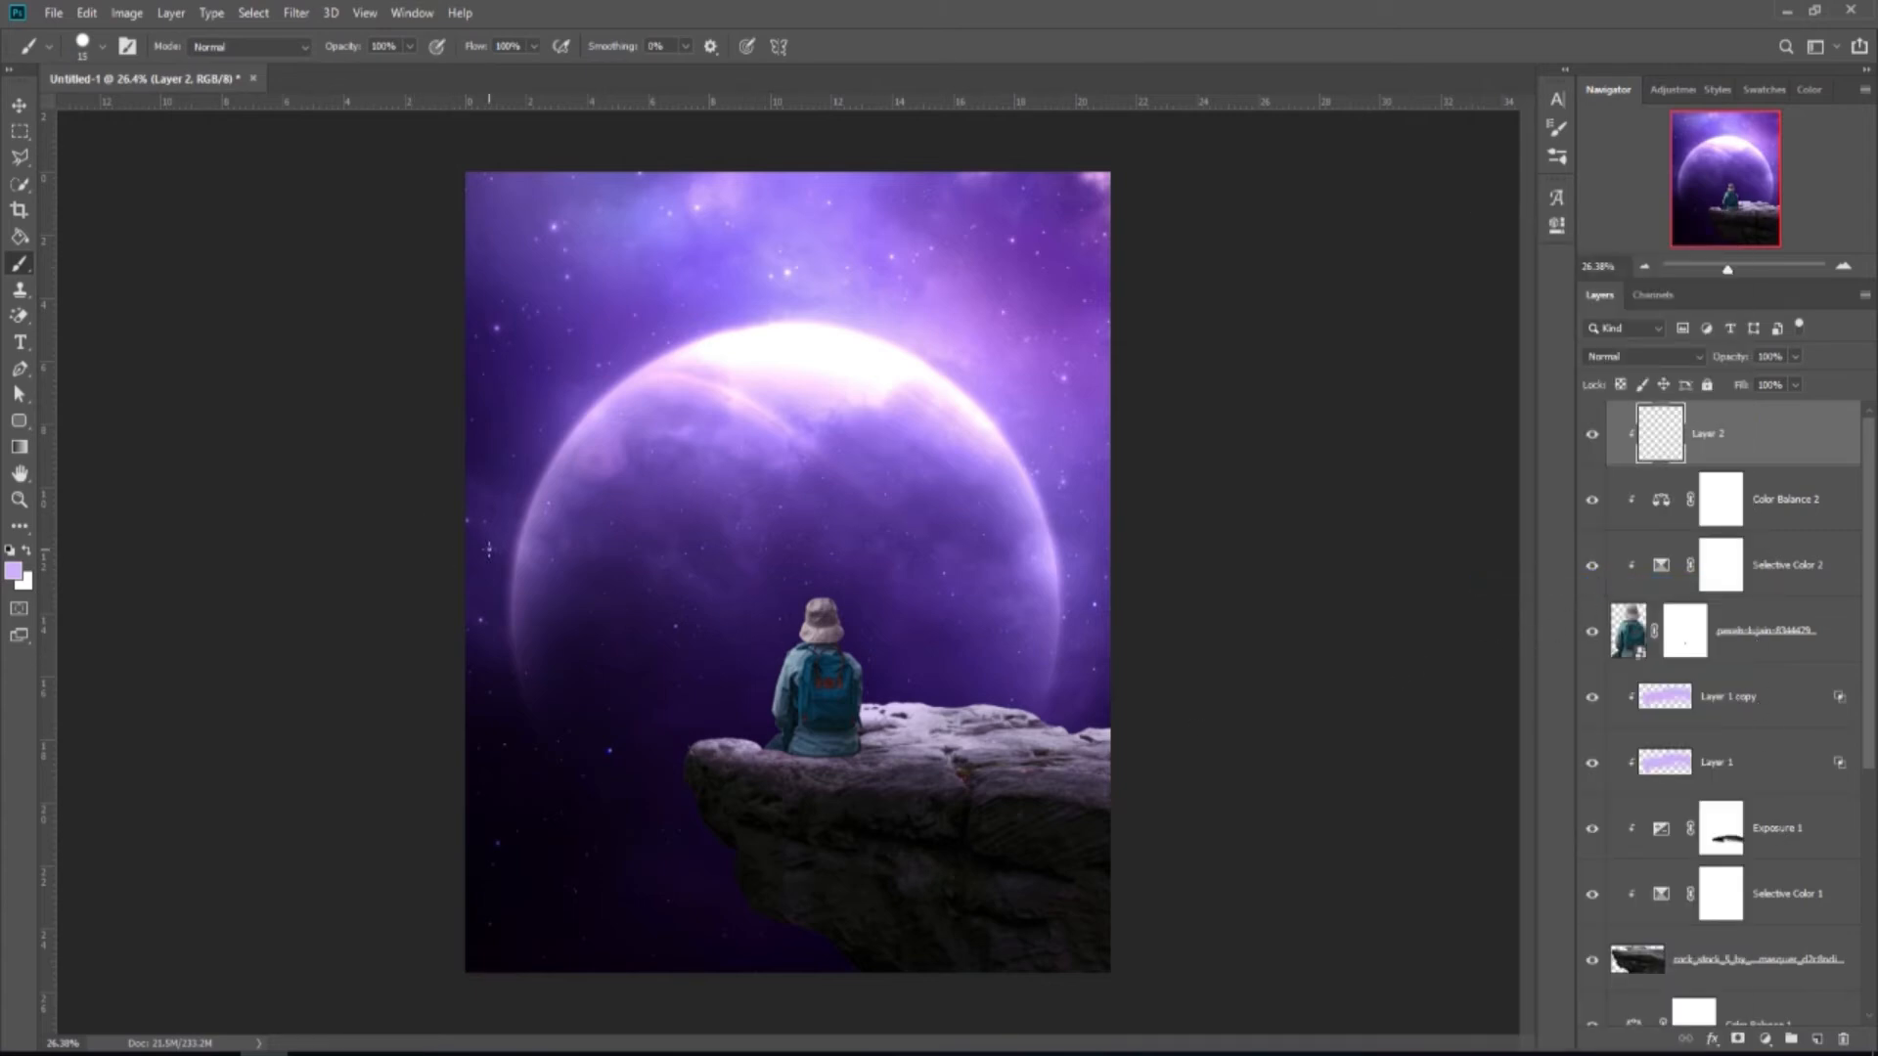
key("bracketright")
key("bracketright")
key("bracketright")
key("bracketright")
key("bracketright")
key("bracketright")
key("bracketright")
scroll(737, 645, "up", 6)
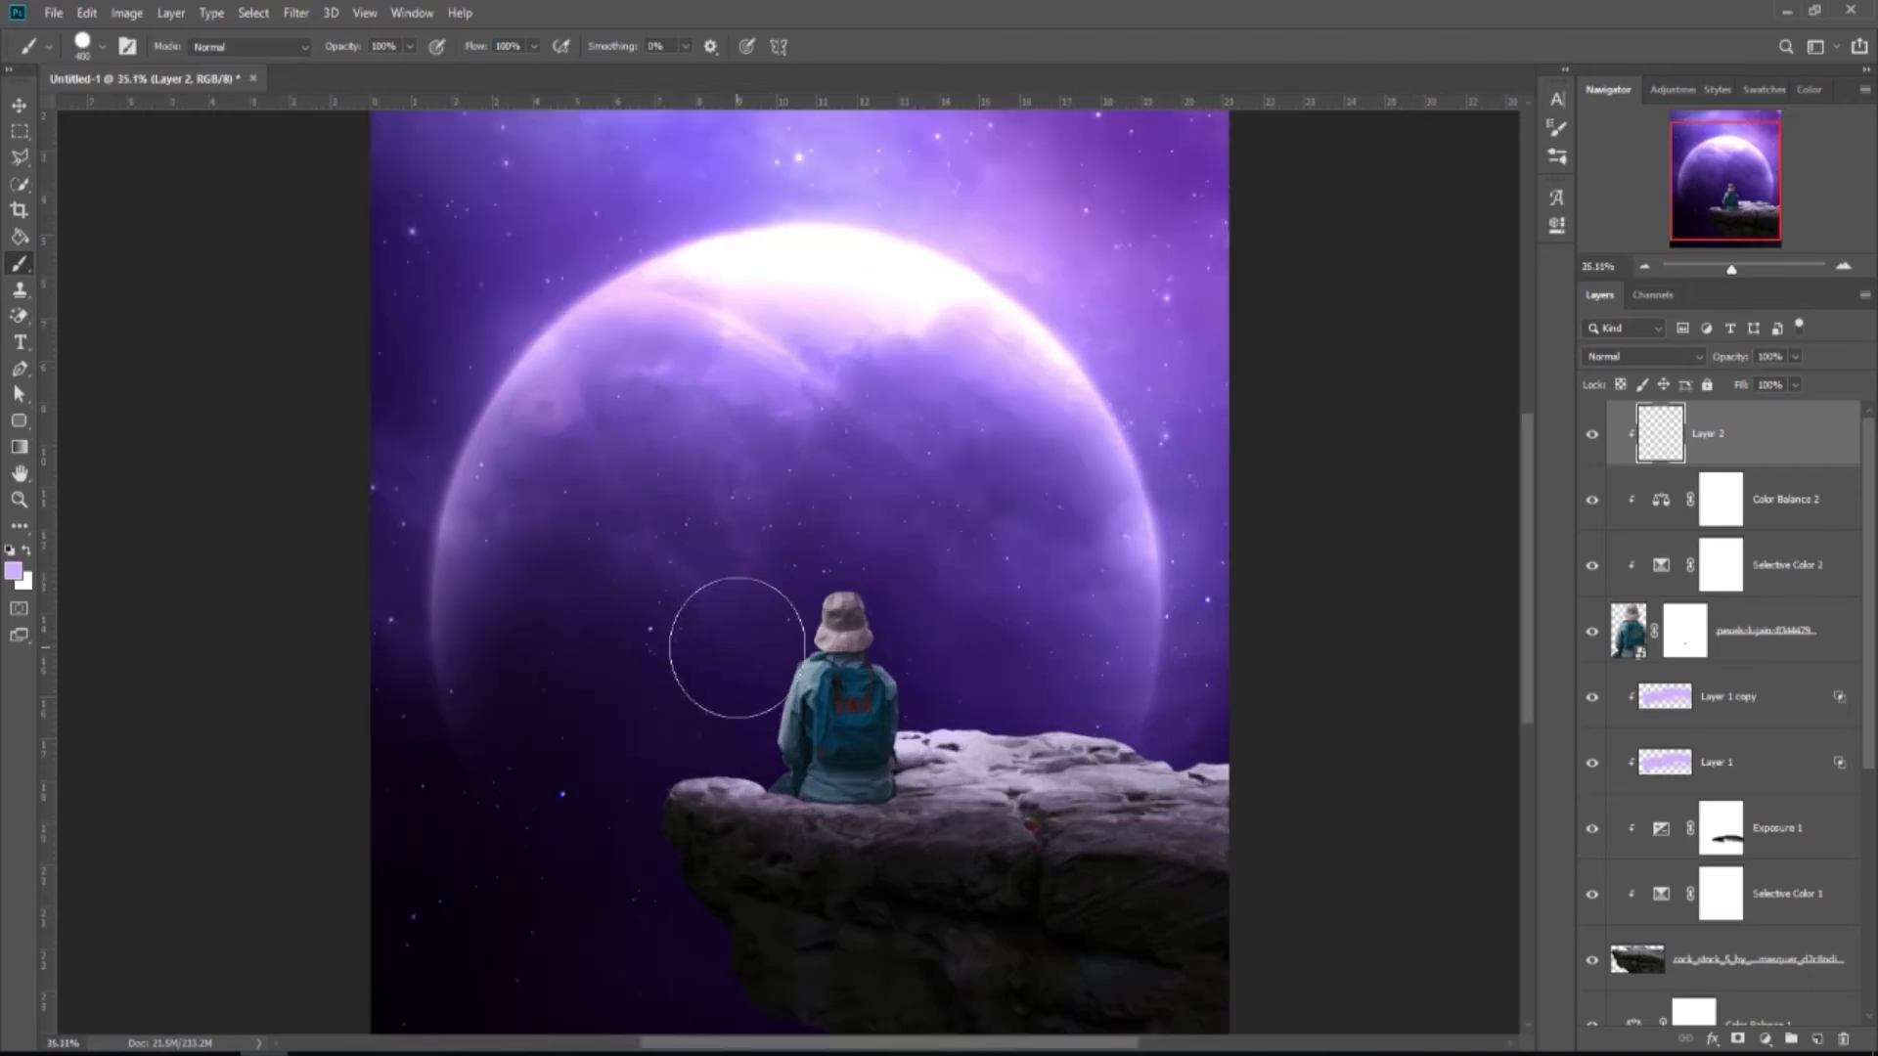
scroll(797, 548, "up", 1)
right_click(804, 510)
left_click(896, 648)
left_click(977, 47)
key("bracketleft")
key("bracketleft")
key("bracketleft")
key("bracketleft")
key("bracketleft")
key("bracketleft")
key("bracketleft")
key("bracketleft")
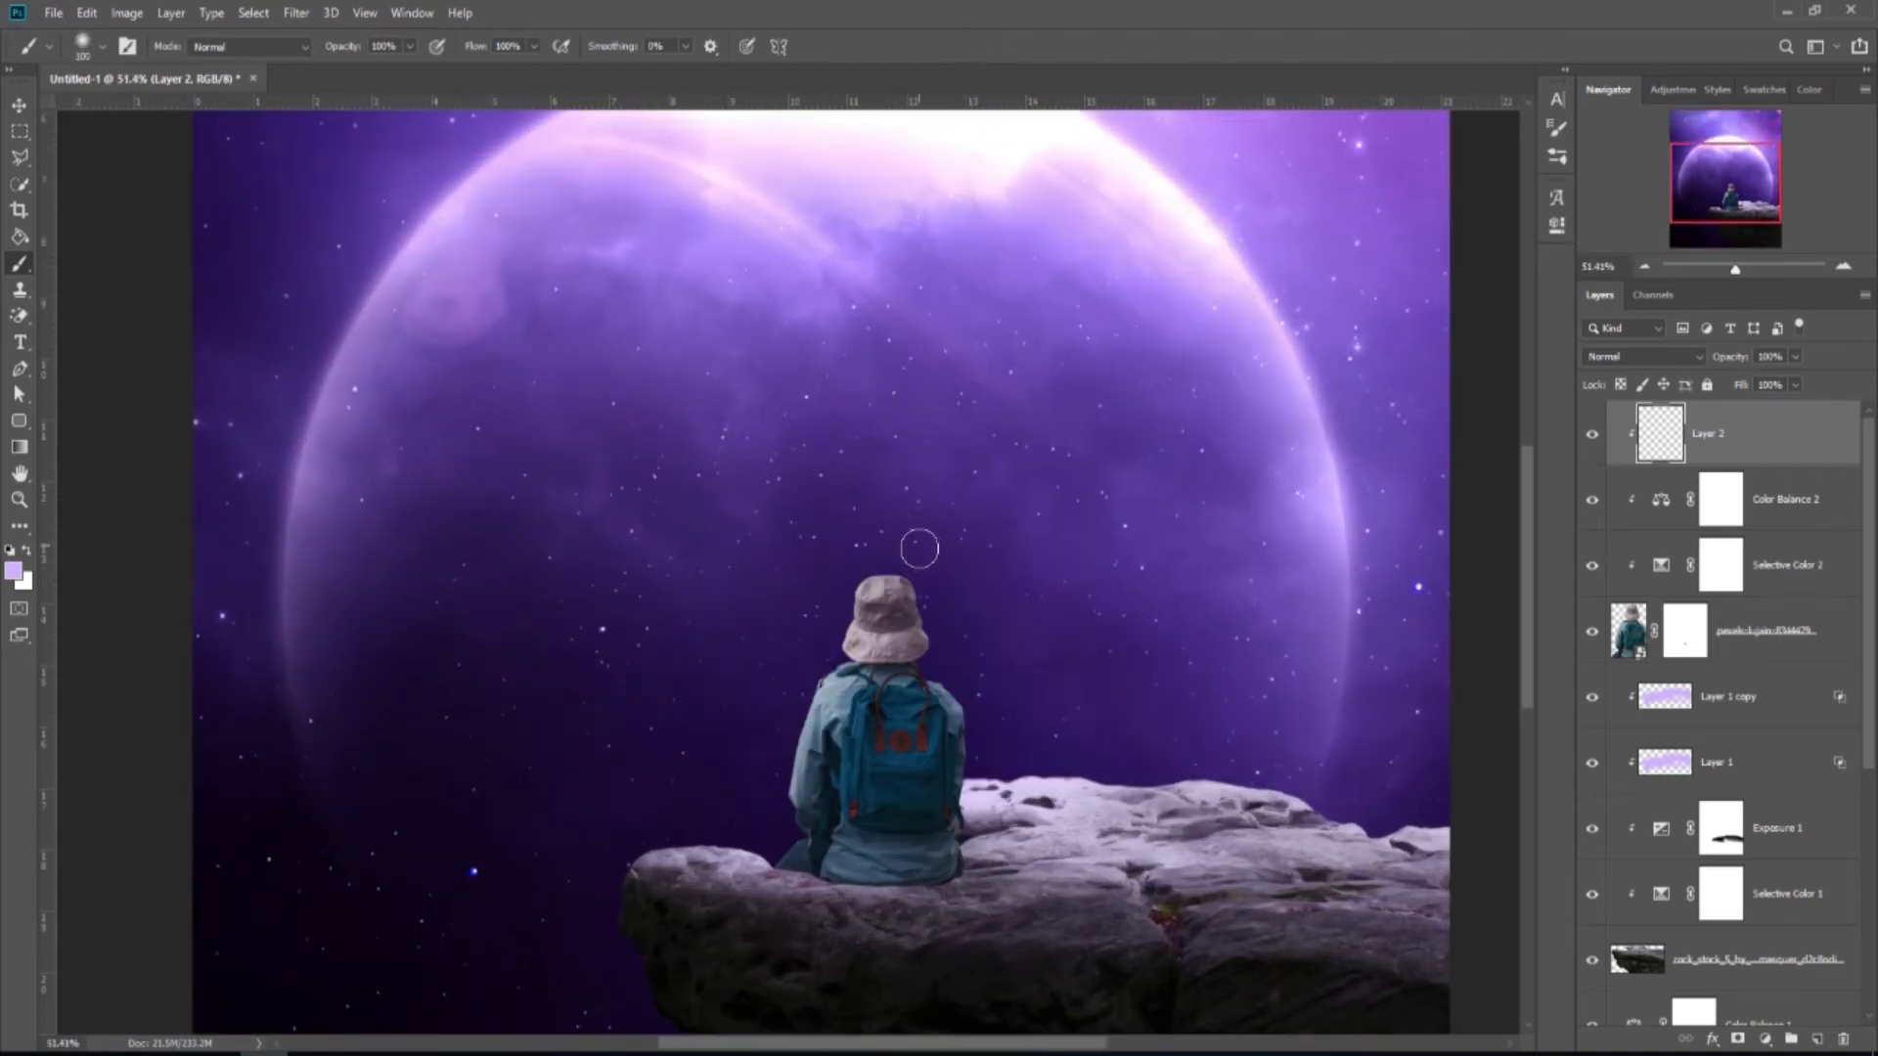
Paint purple light around the hat, down the shoulder and arm, and along the leg.
scroll(914, 545, "up", 2)
mouse_move(825, 594)
left_mouse_down()
mouse_move(910, 549)
mouse_move(809, 612)
mouse_move(758, 679)
mouse_move(784, 684)
mouse_move(738, 695)
mouse_move(767, 724)
mouse_move(635, 784)
left_mouse_up()
scroll(635, 784, "down", 2)
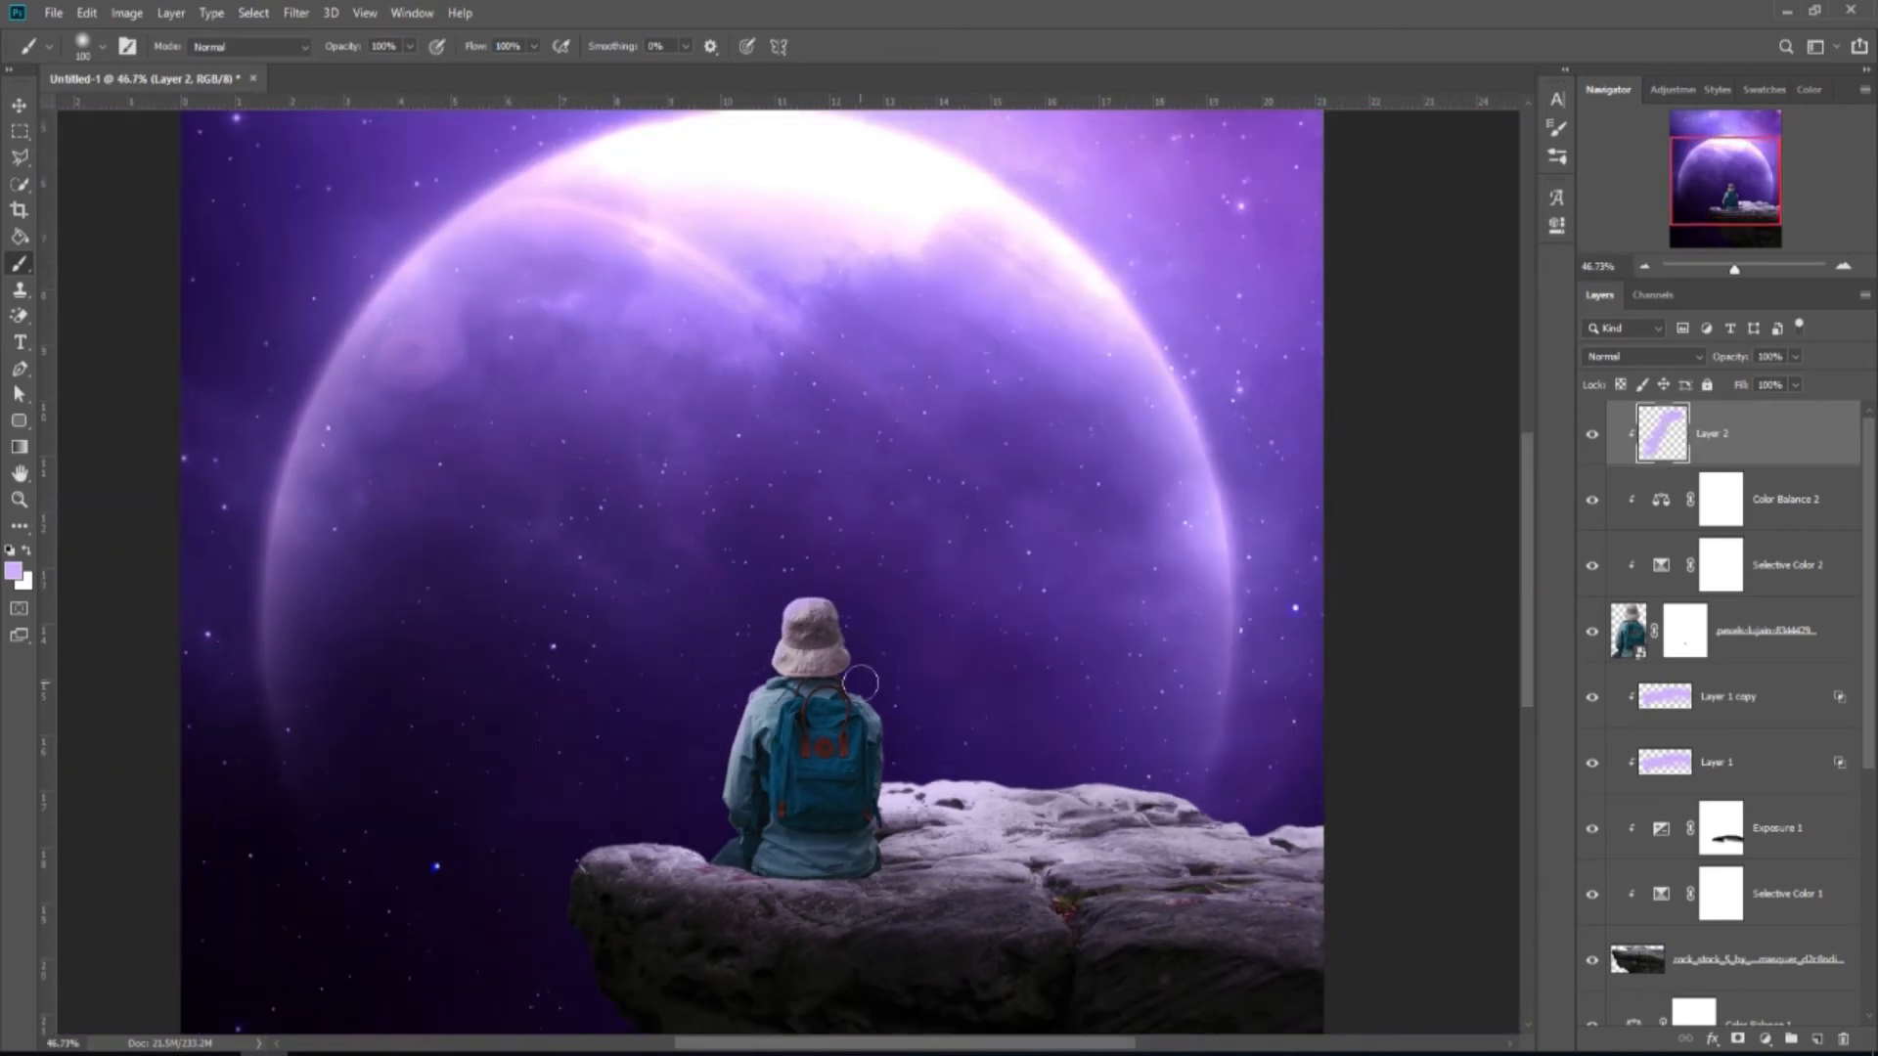
scroll(868, 607, "up", 1)
left_click_drag(867, 679, 914, 759)
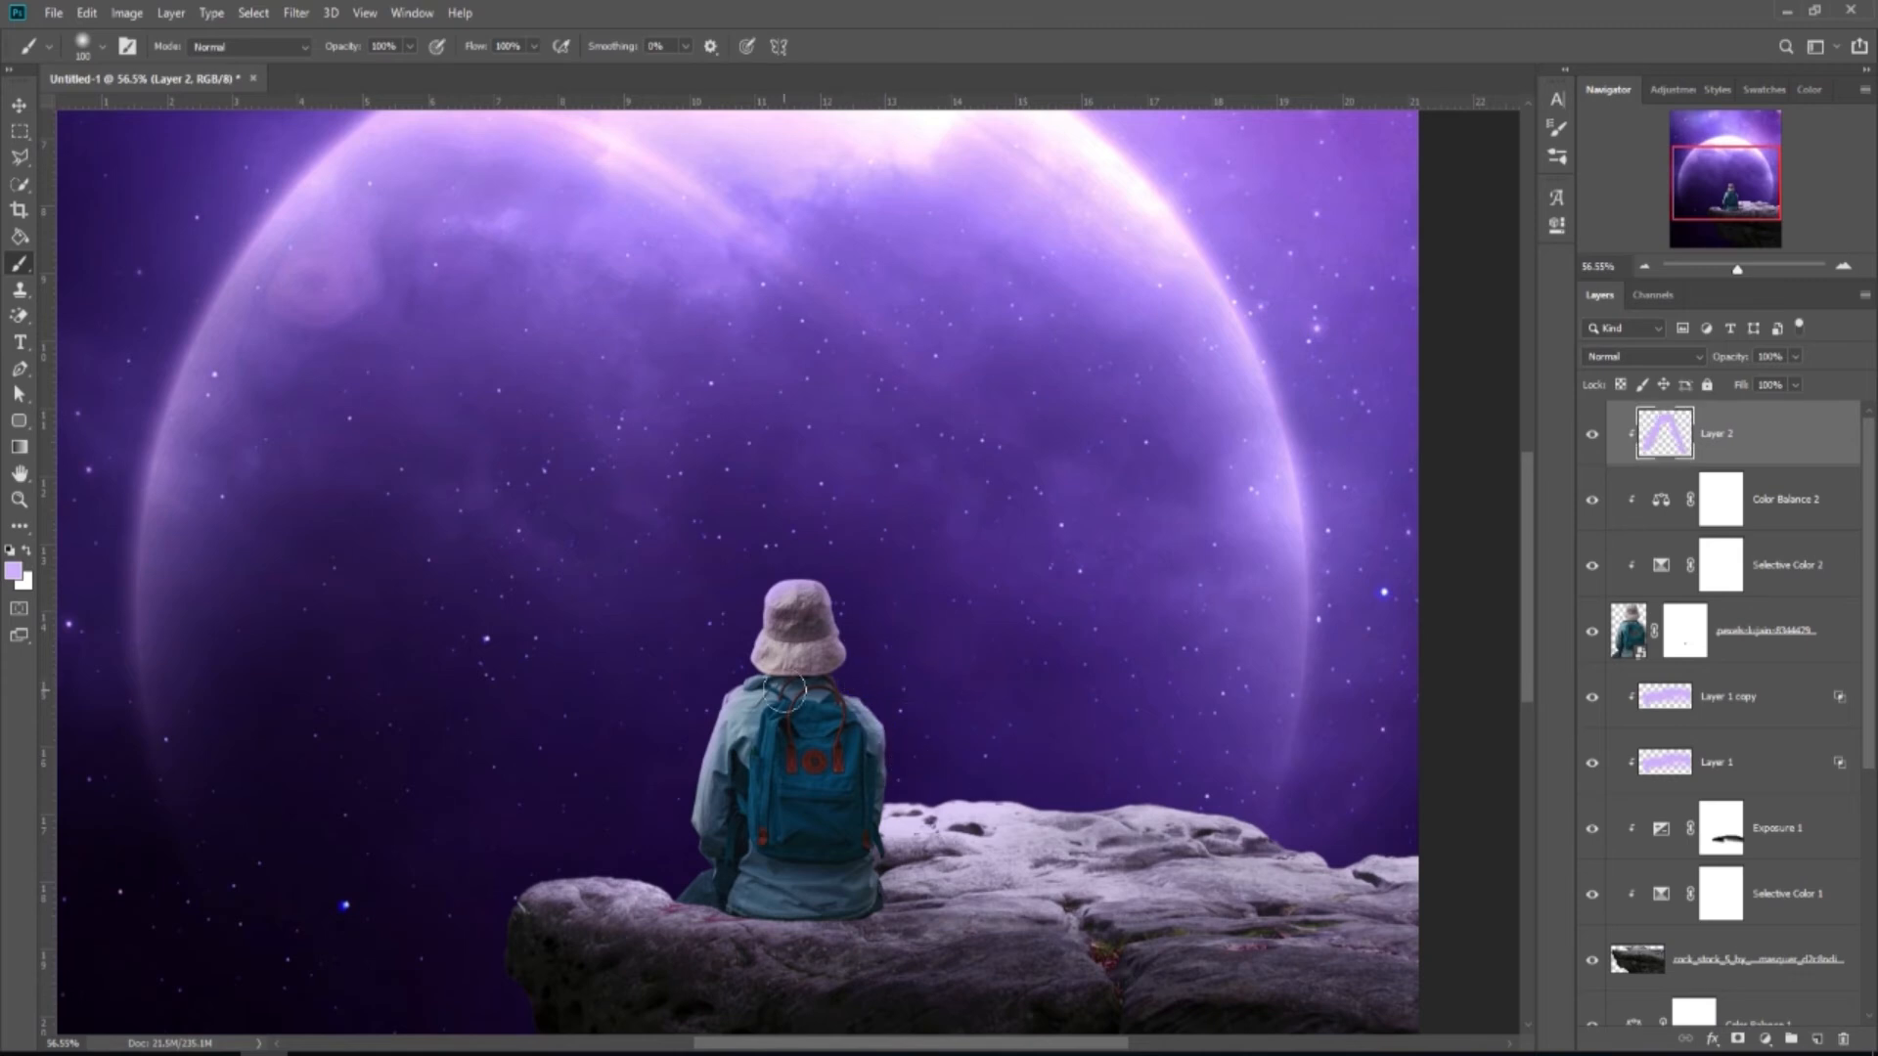
scroll(730, 566, "down", 2)
scroll(701, 792, "up", 1)
scroll(701, 798, "up", 1)
key("bracketleft")
left_click_drag(700, 754, 681, 767)
scroll(494, 641, "down", 1)
scroll(495, 641, "down", 2)
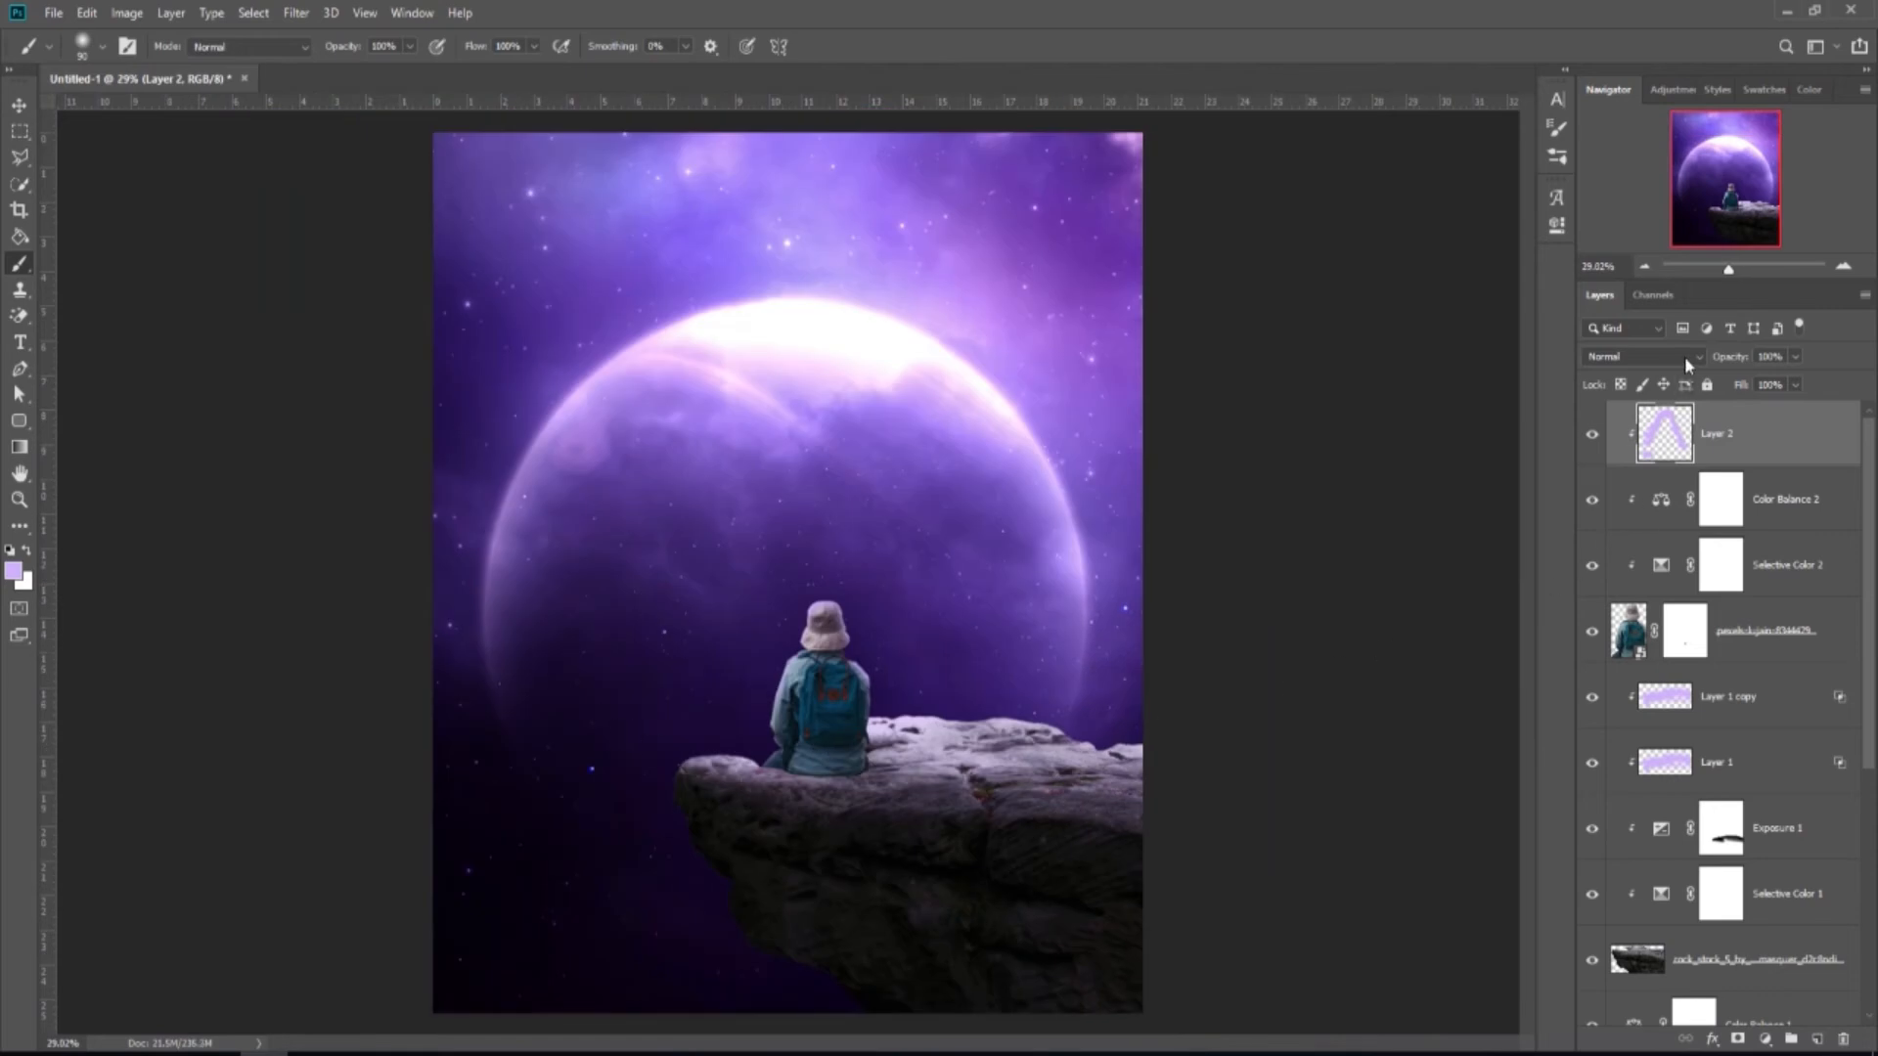
Set Layer 2 to Linear Dodge (Add) and toggle its visibility to compare.
left_click(1684, 356)
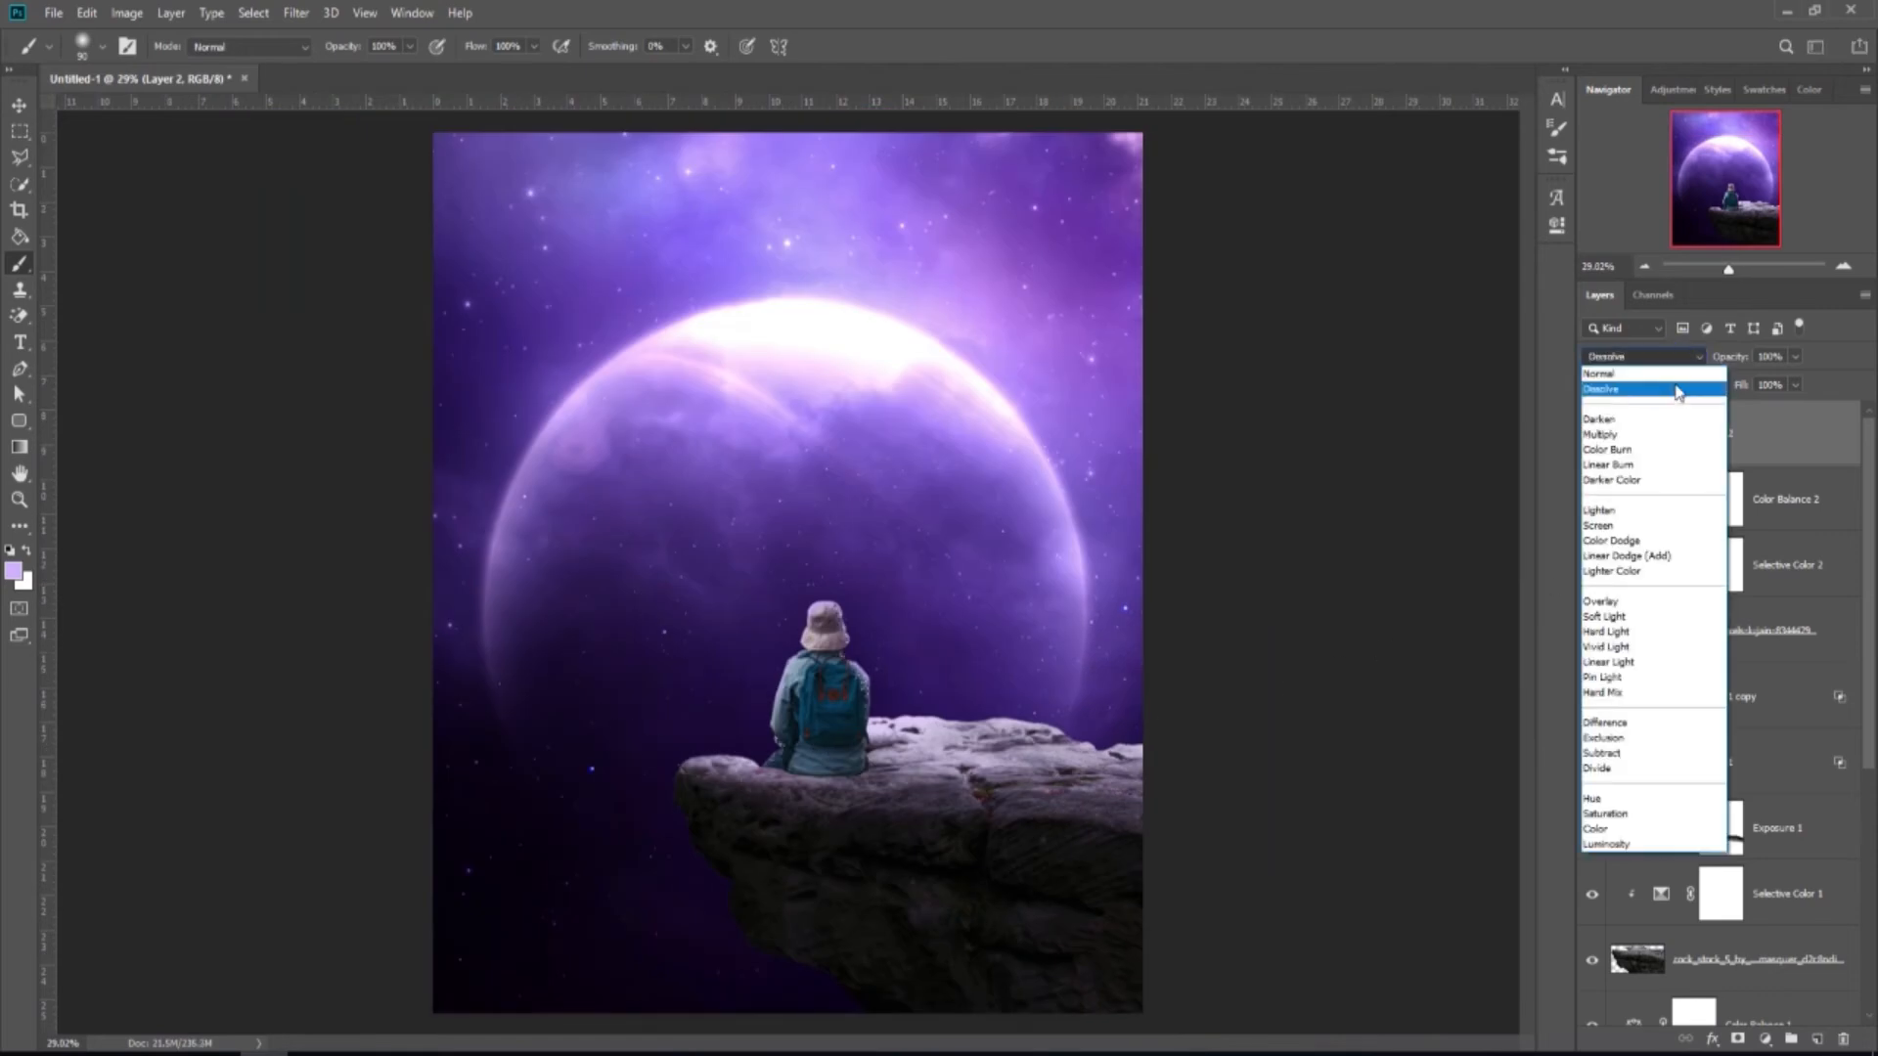
left_click(1624, 555)
left_click(1592, 435)
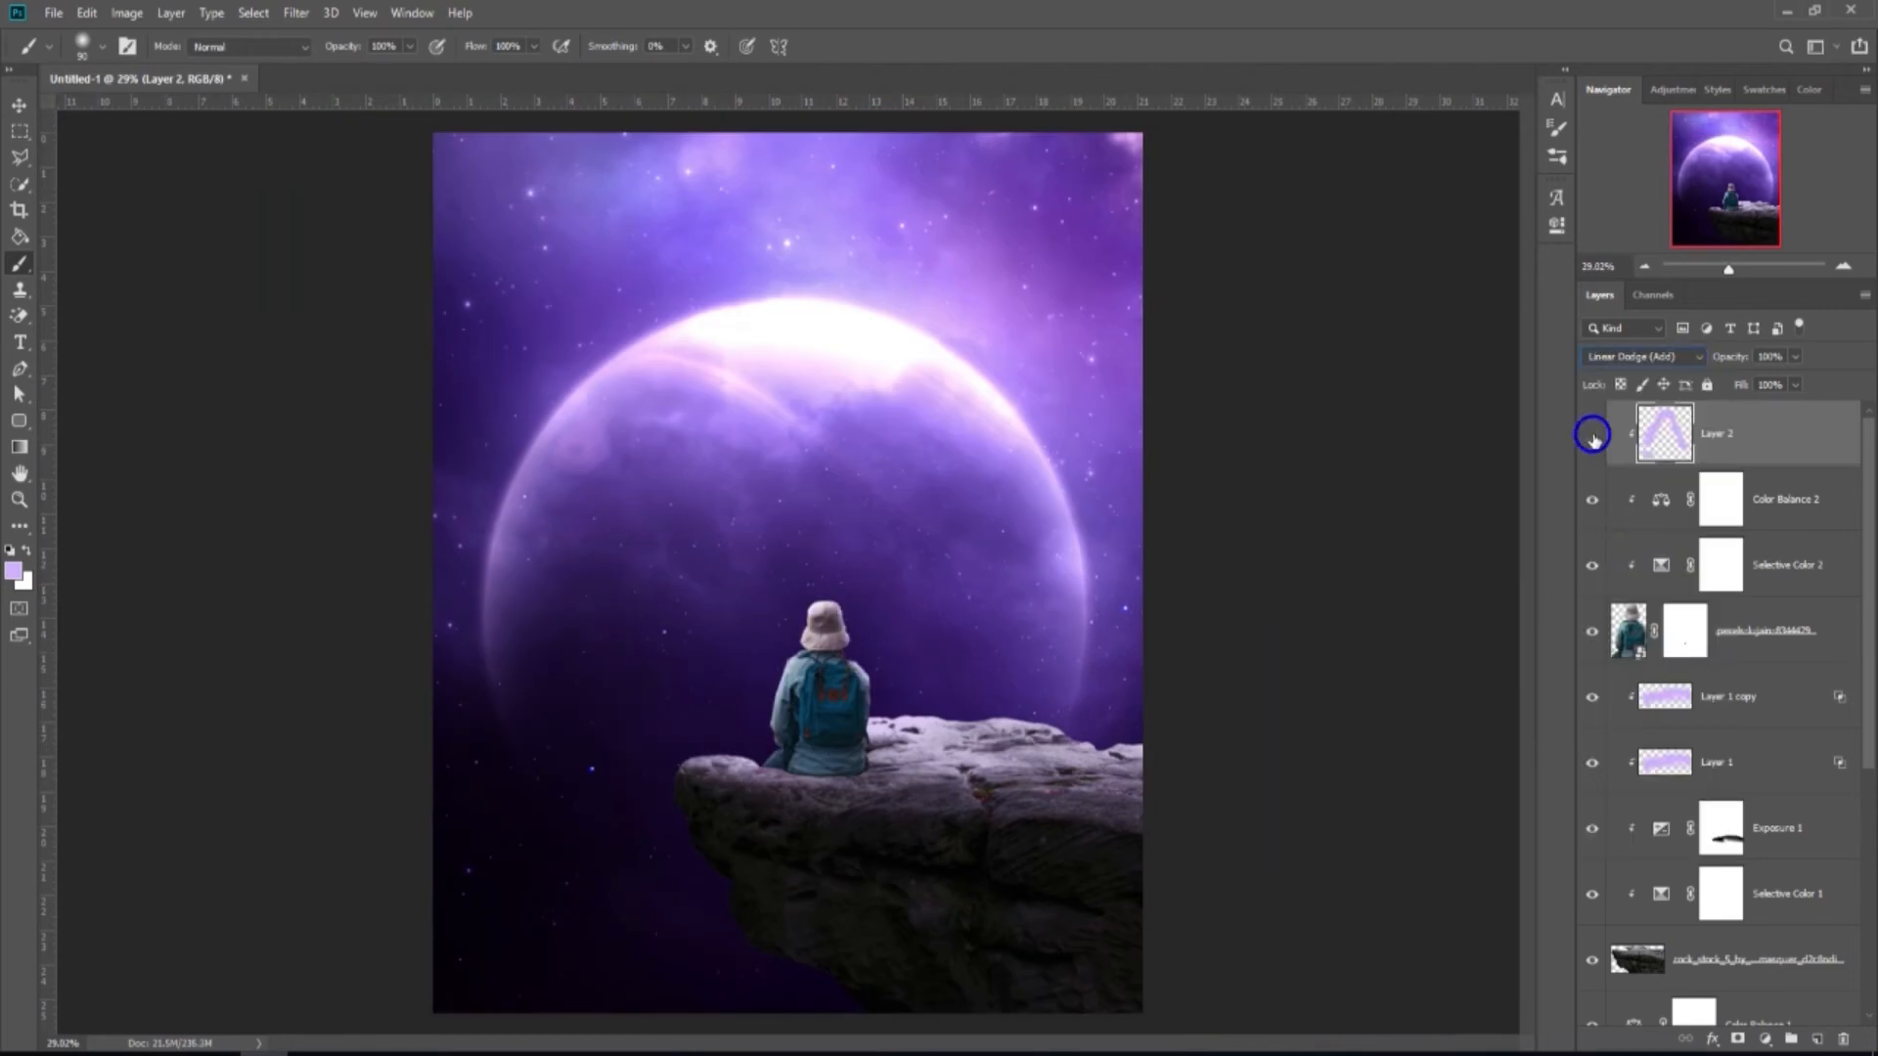
left_click(1592, 435)
scroll(937, 658, "down", 1)
scroll(937, 658, "up", 1)
key("v")
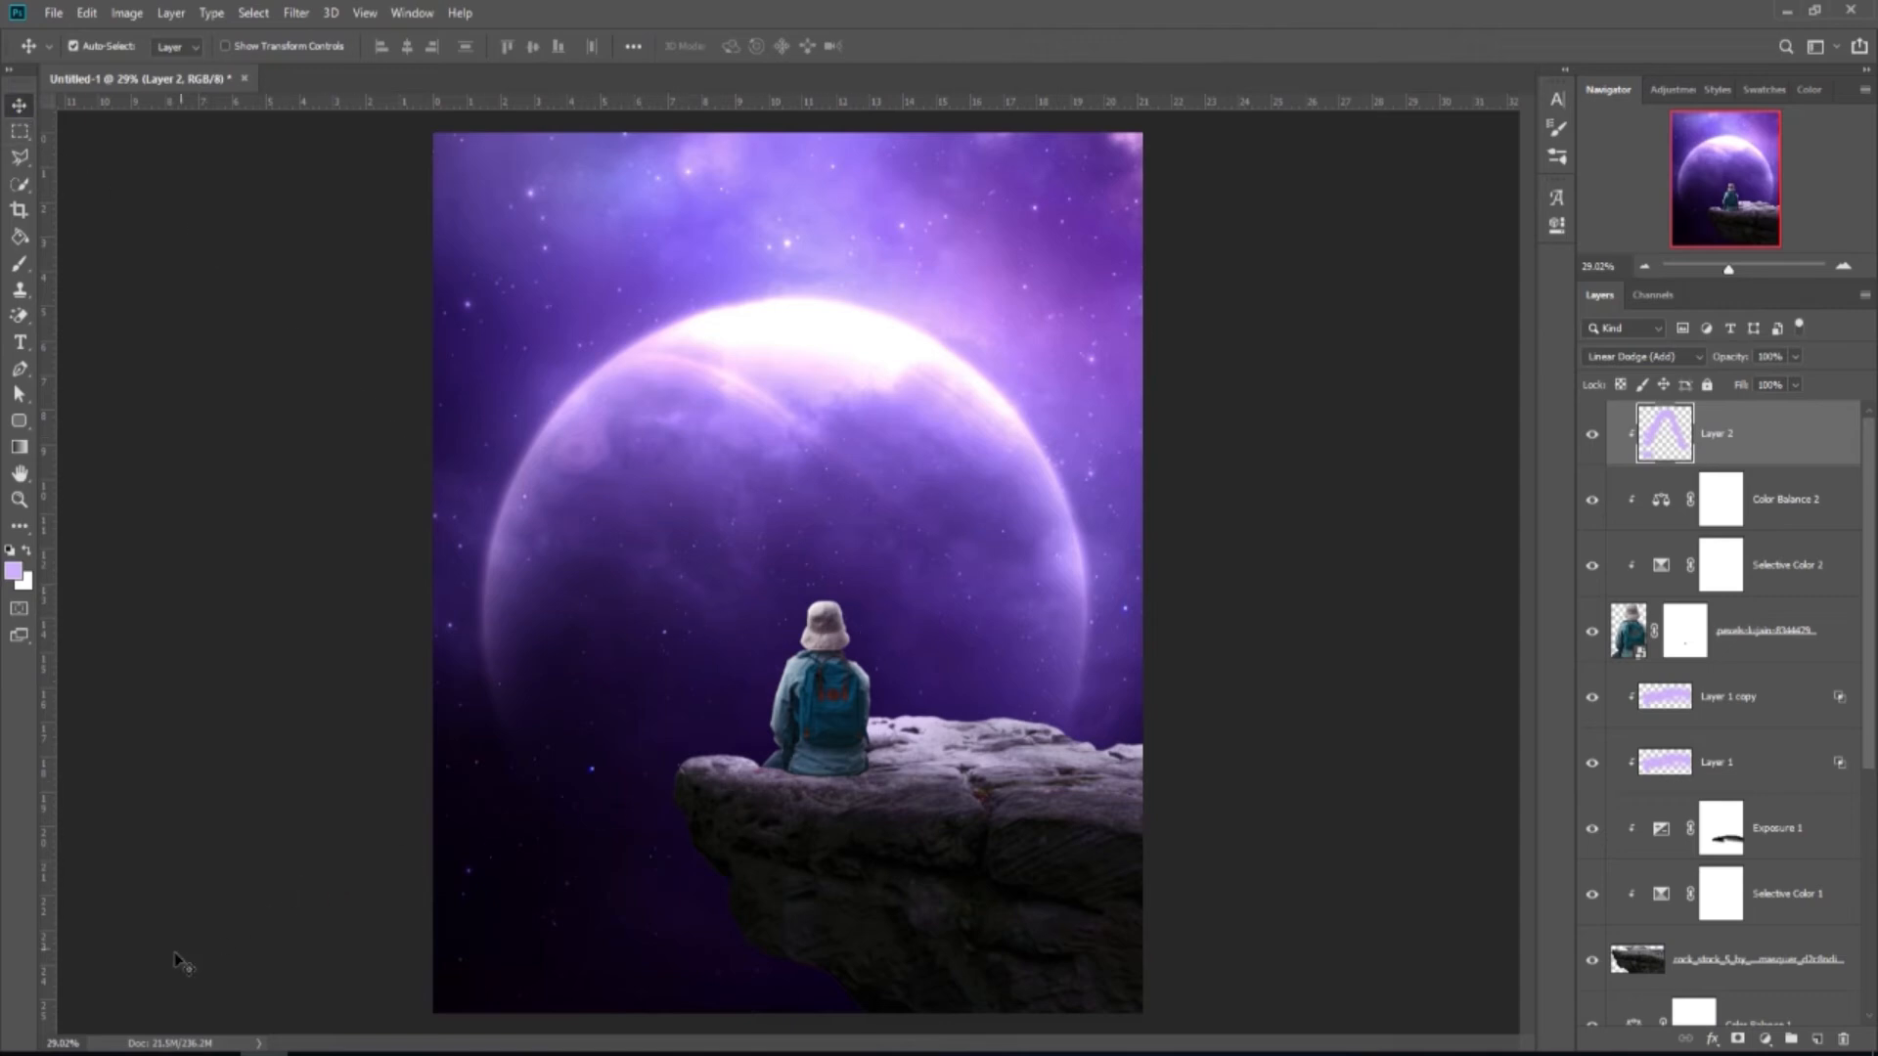
Drag the bottle image into the composition and scale it down small.
key("alt+Tab")
left_click_drag(352, 304, 914, 708)
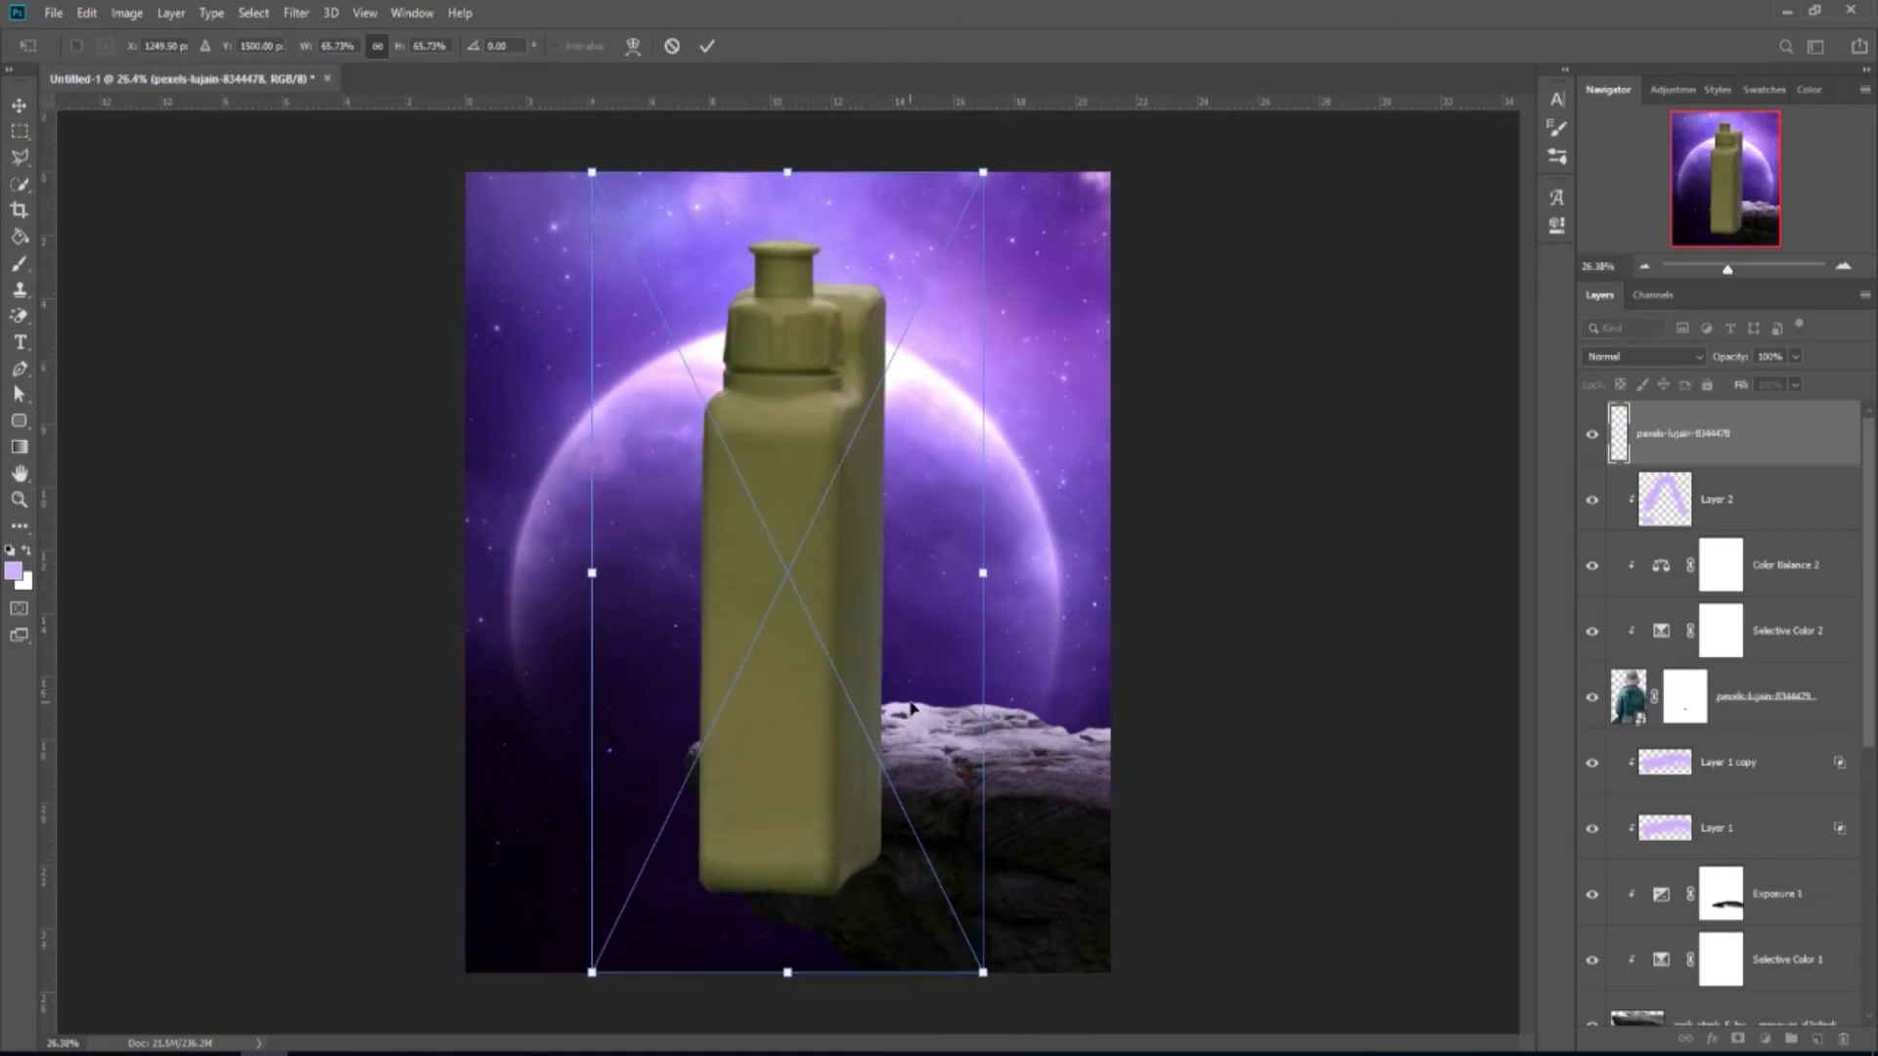
left_click_drag(964, 934, 878, 685)
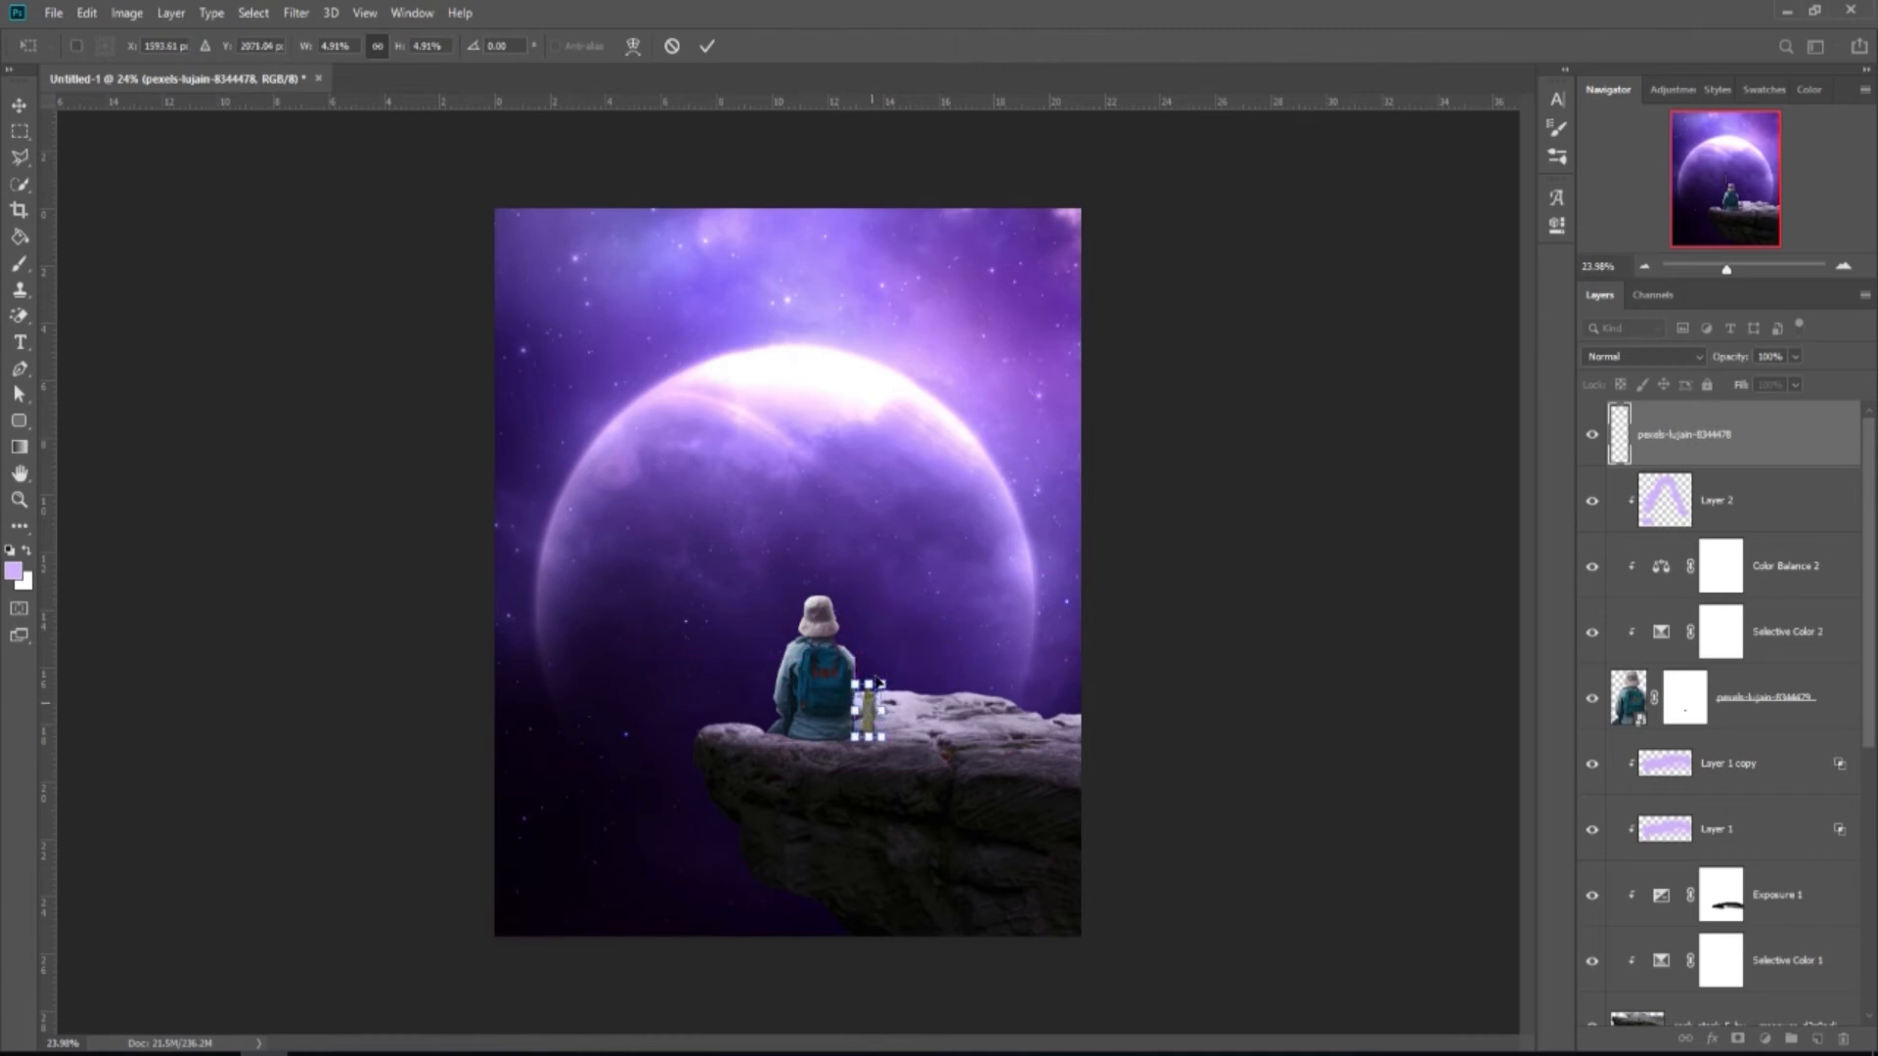
left_click(707, 46)
Nudge the bottle slightly down onto the rock and add a blank layer mask.
scroll(864, 740, "up", 5)
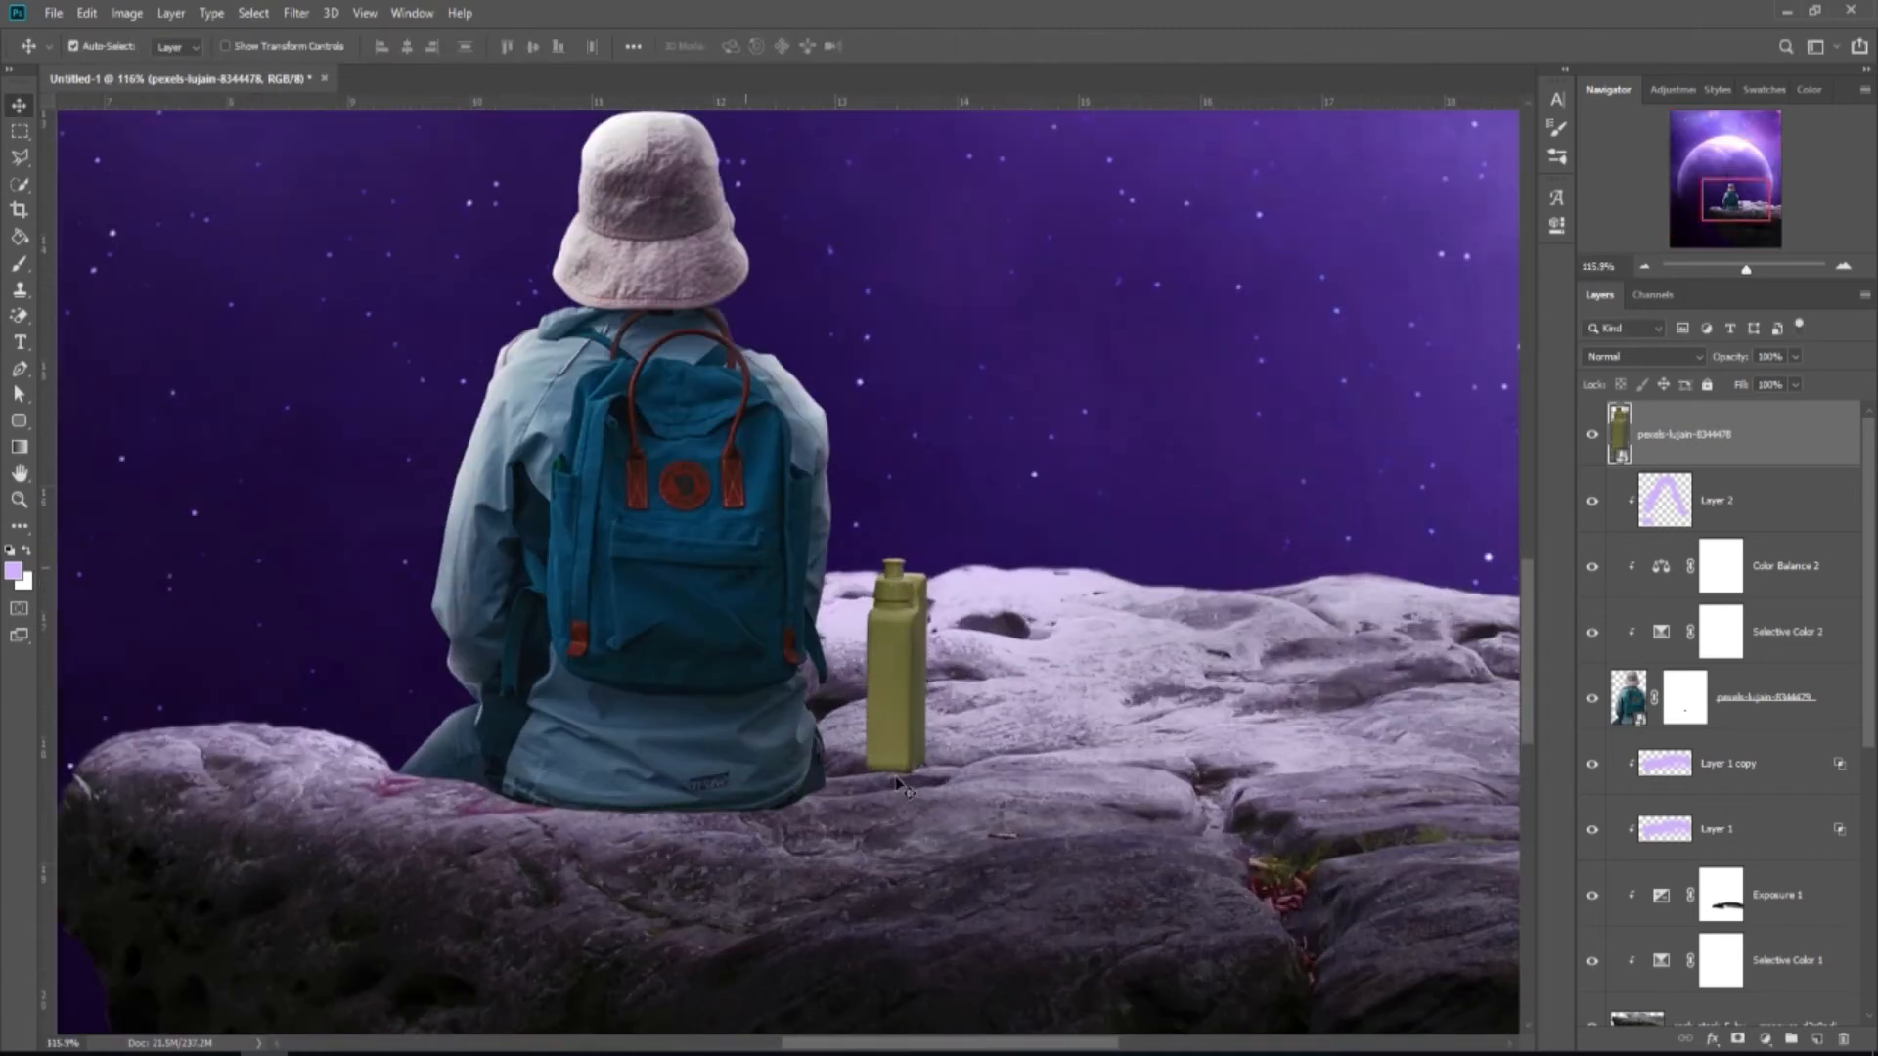
mouse_move(905, 743)
left_mouse_down()
mouse_move(906, 717)
mouse_move(909, 733)
left_mouse_up()
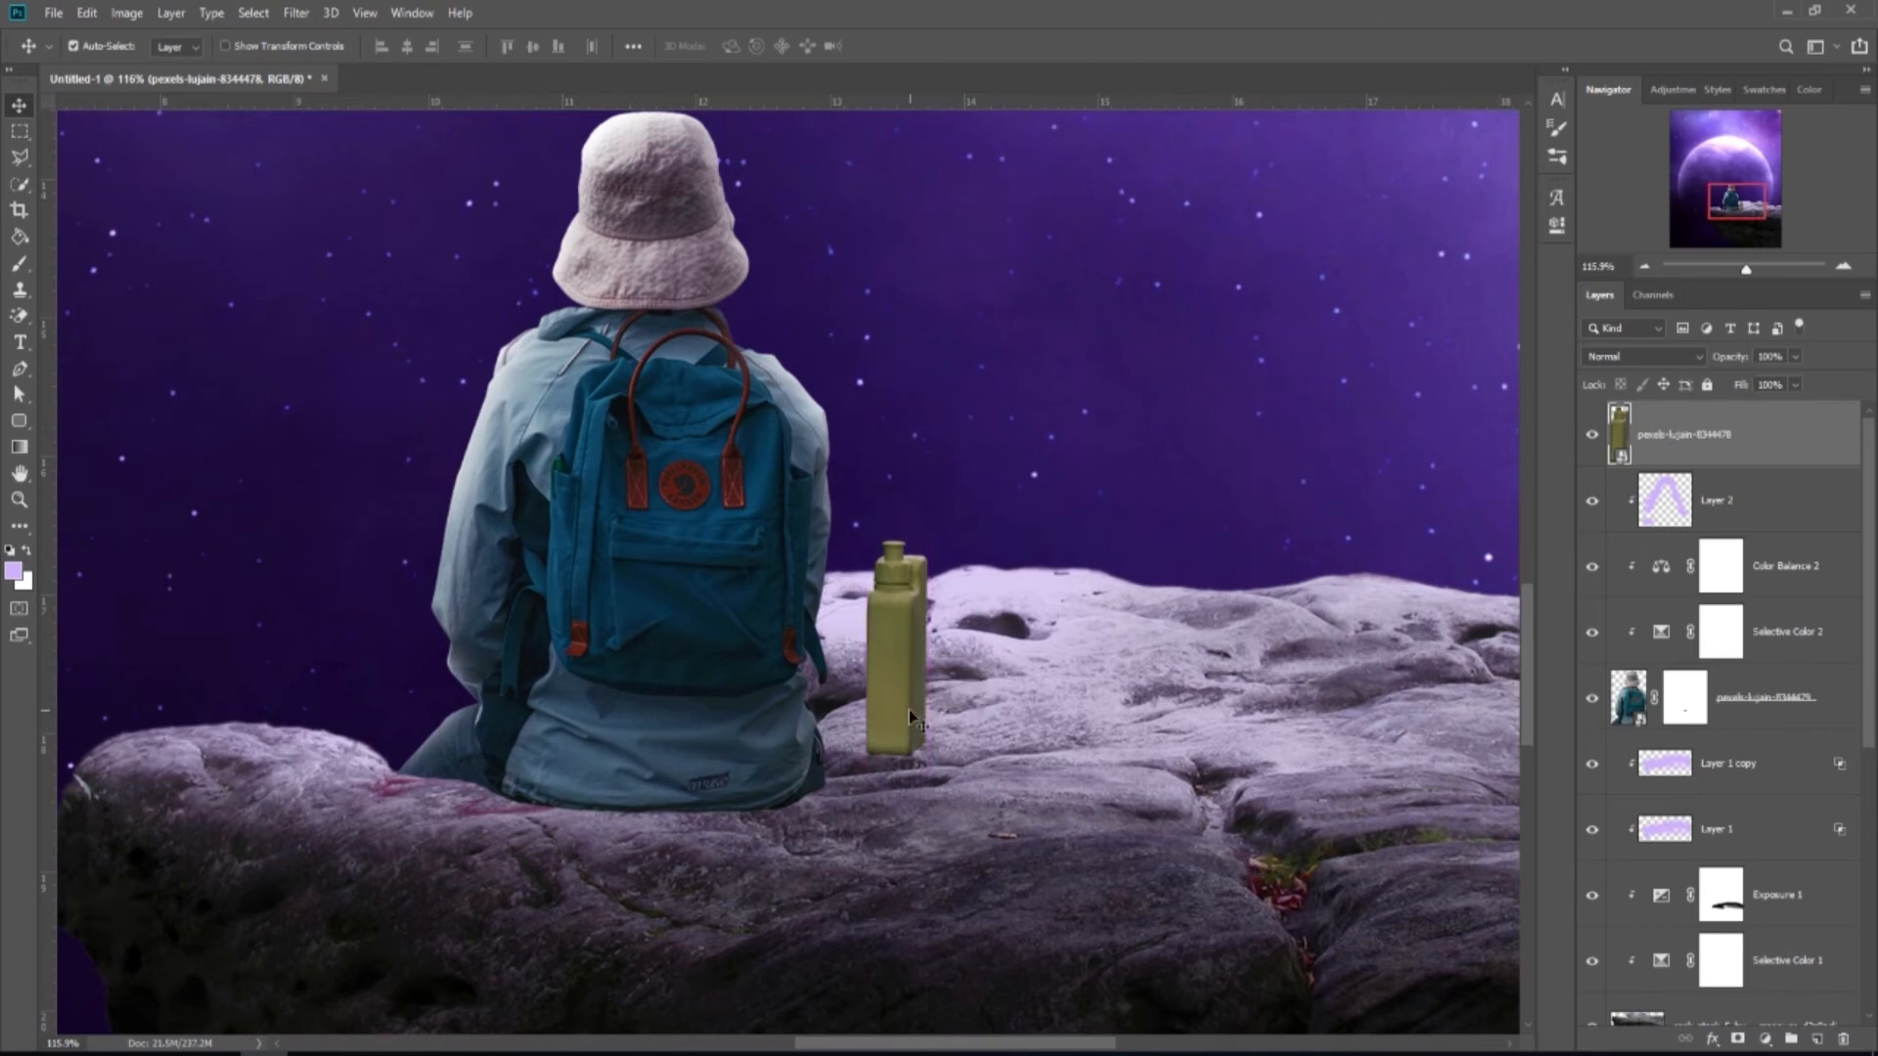
scroll(909, 723, "down", 3)
scroll(909, 706, "down", 1)
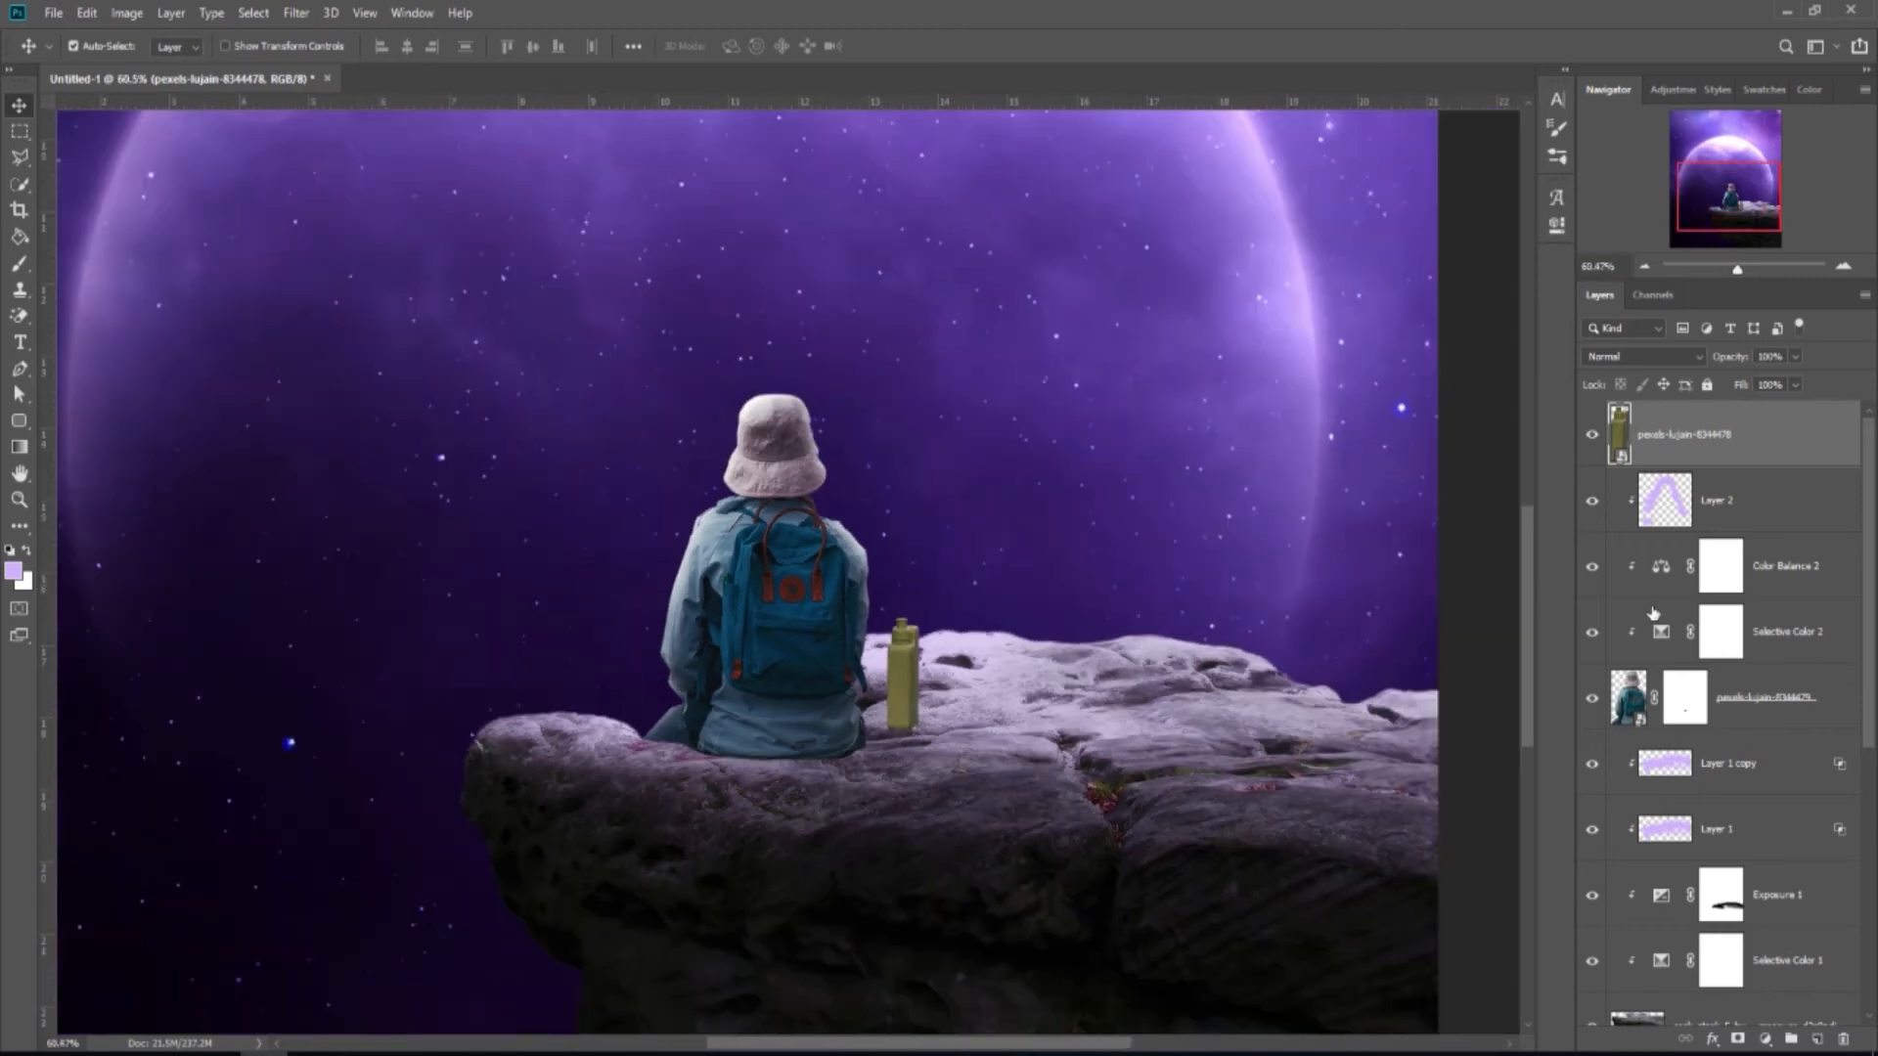
left_click(1738, 1037)
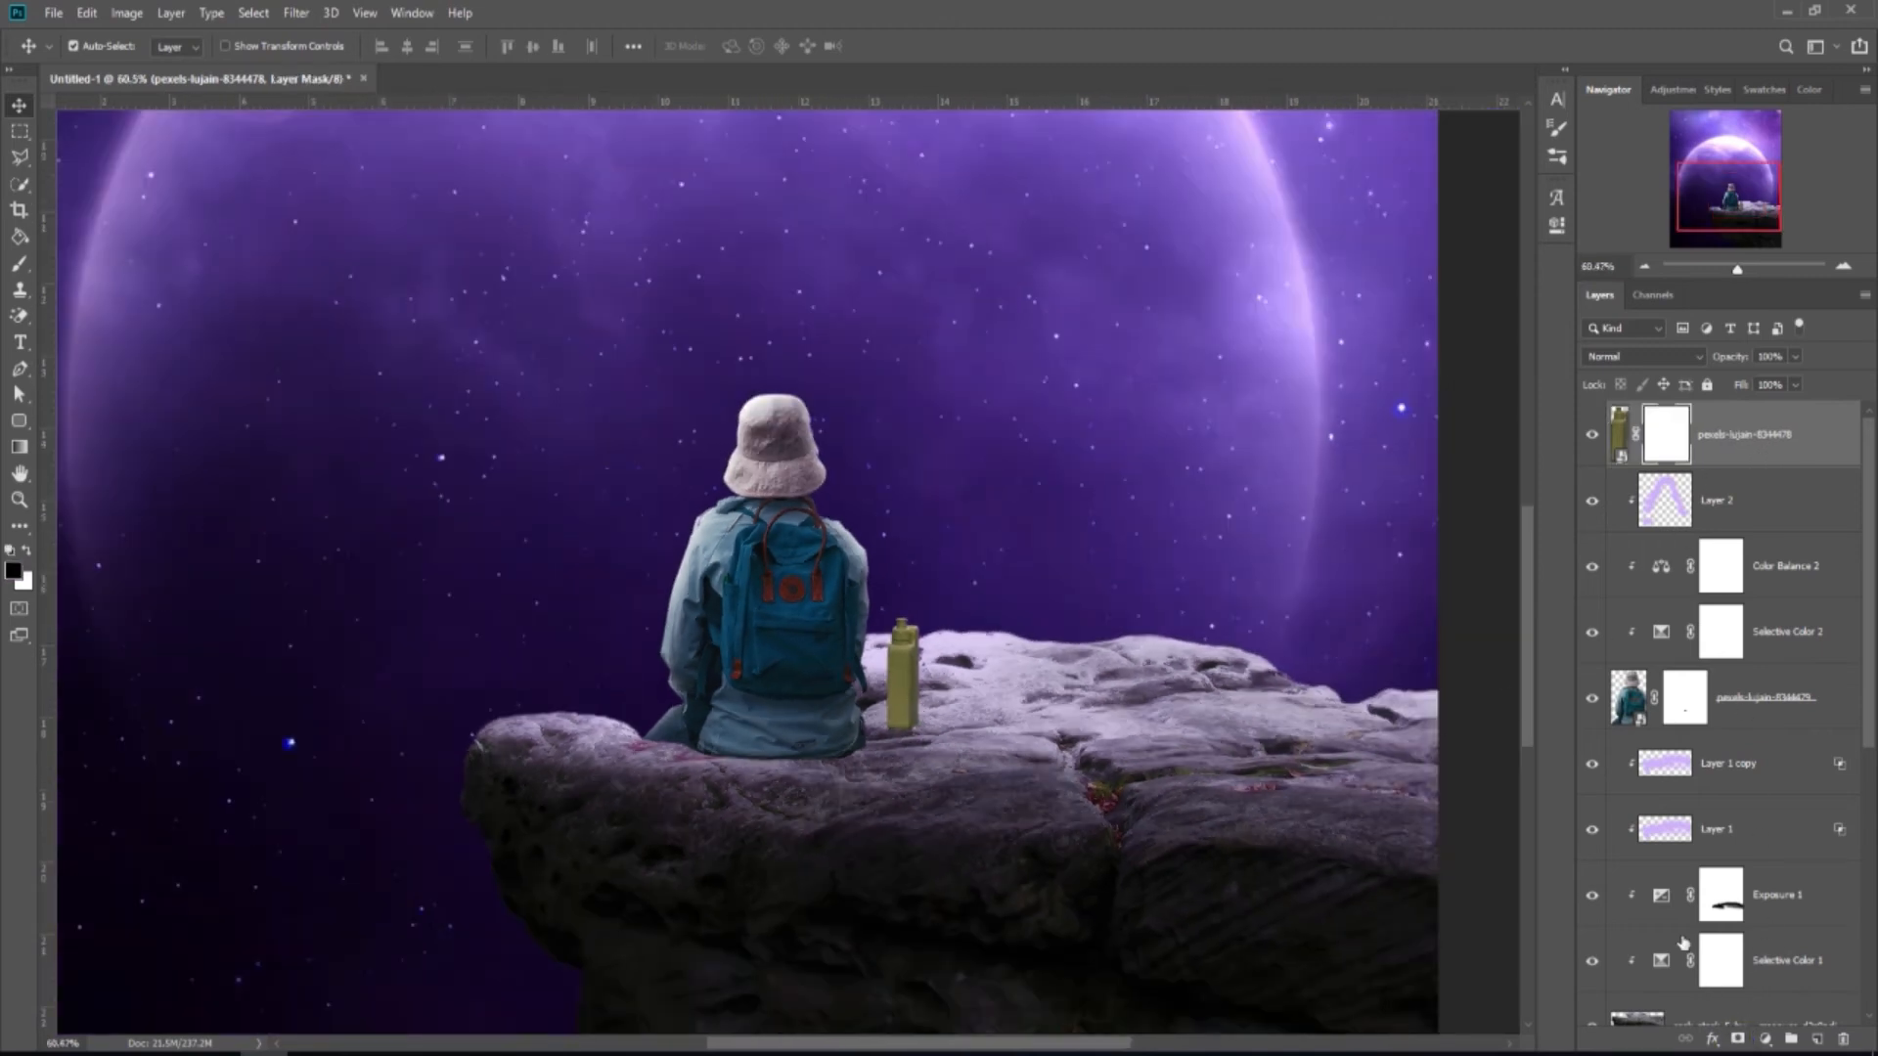
Paint black with a tiny brush on the bottle's mask to sink its base into the rock.
left_click(21, 265)
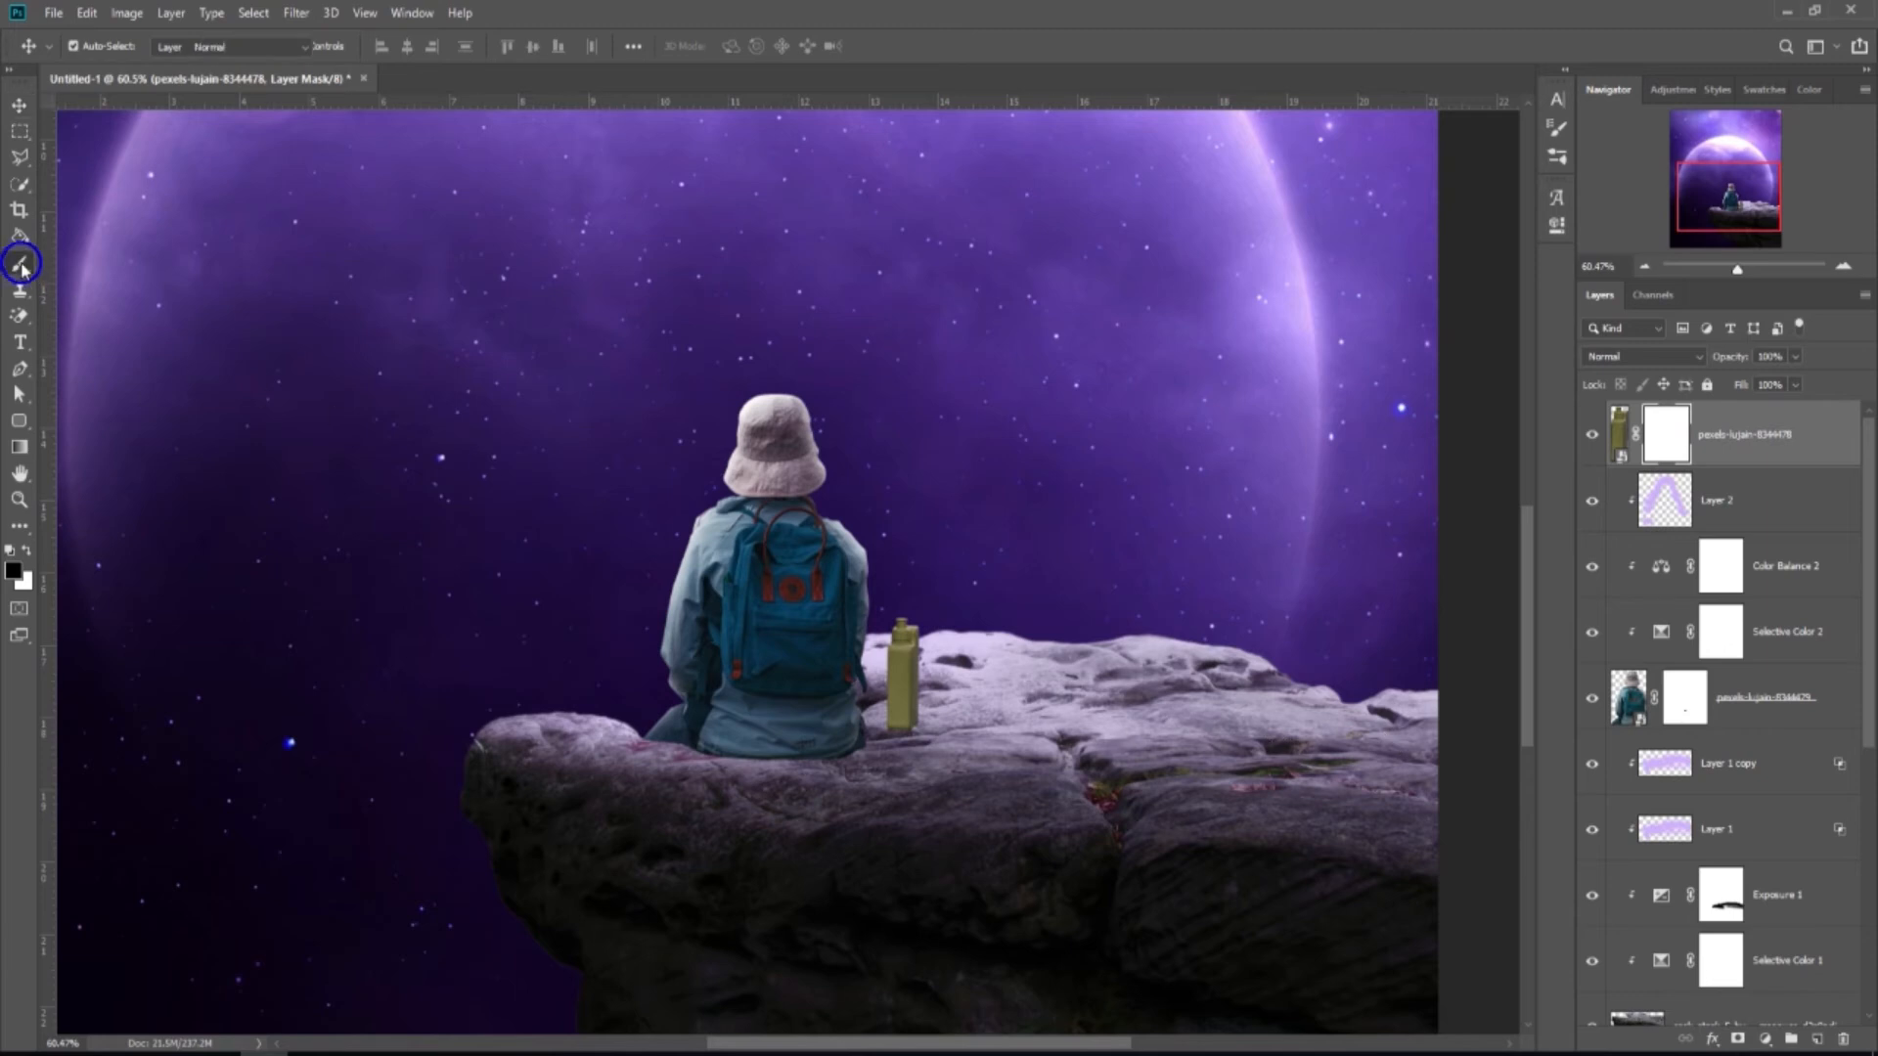
scroll(904, 743, "up", 4)
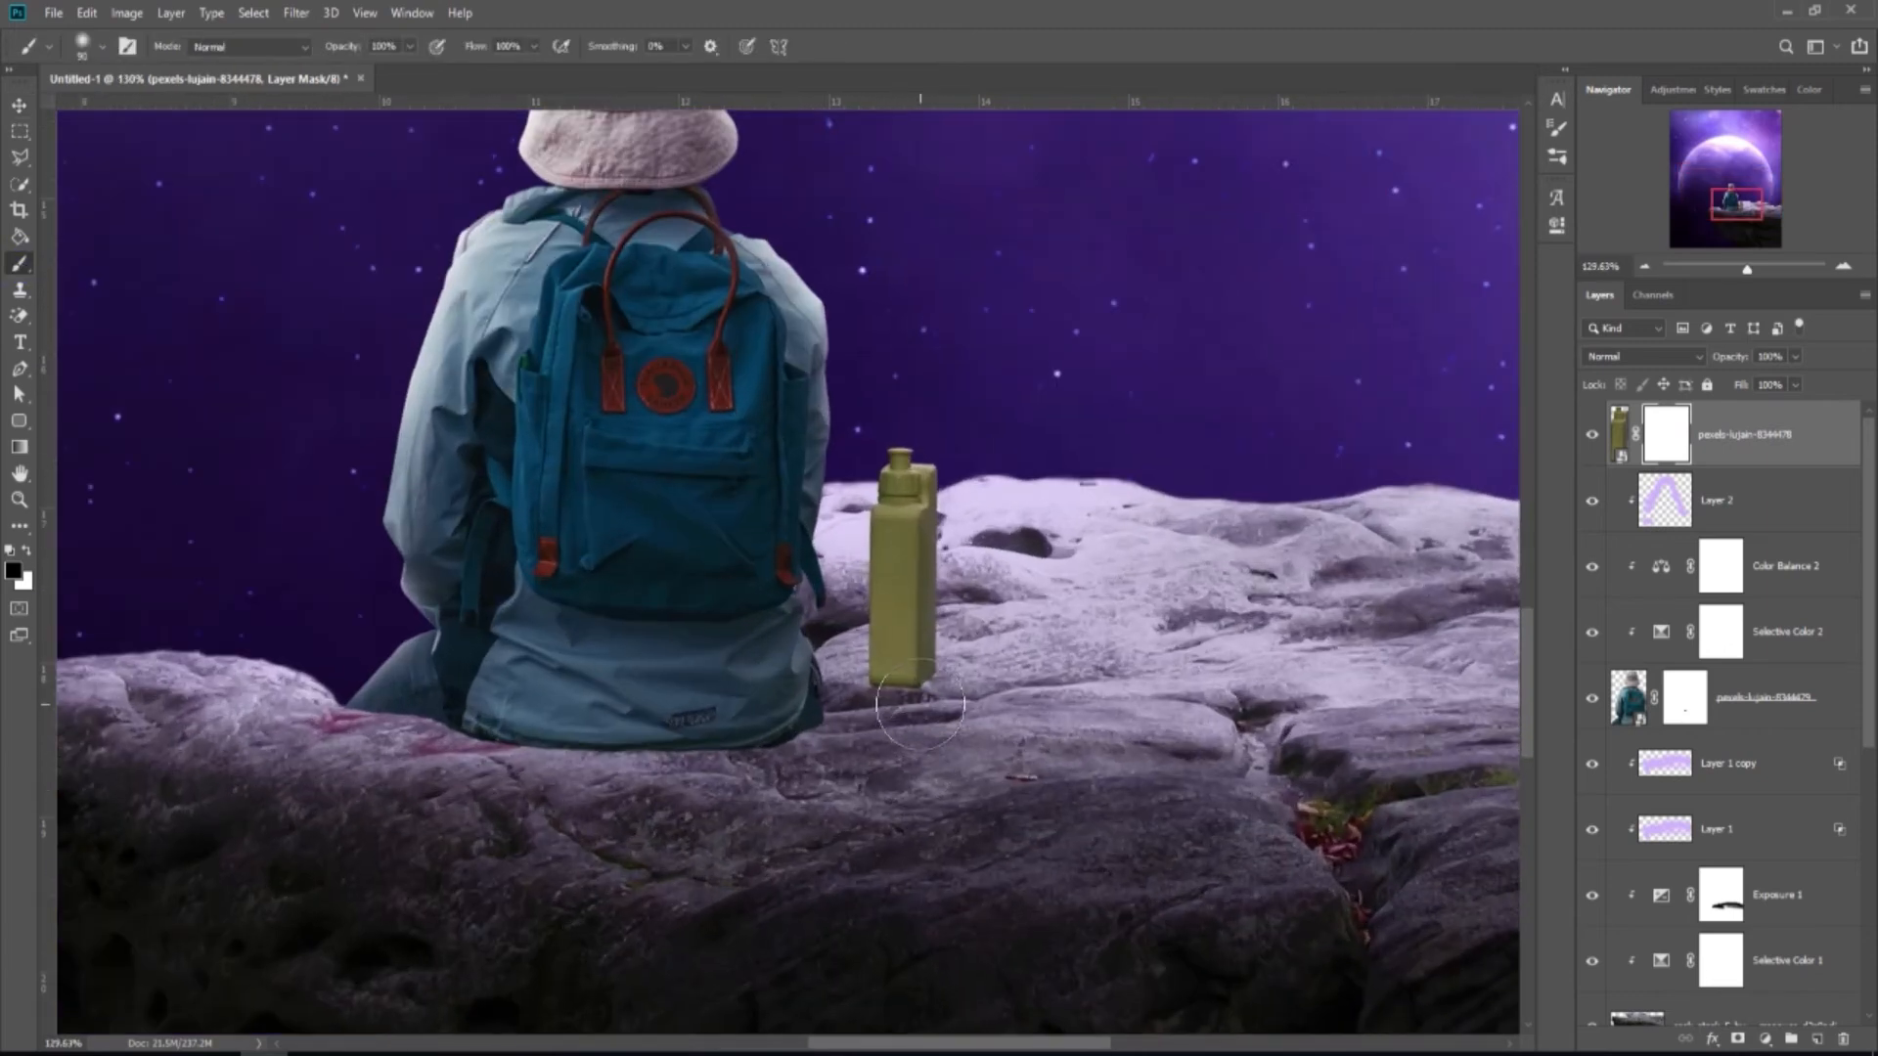
key("bracketleft")
key("bracketleft")
key("bracketleft")
key("bracketleft")
key("bracketleft")
key("bracketleft")
key("bracketleft")
key("bracketleft")
key("bracketleft")
scroll(954, 671, "up", 1)
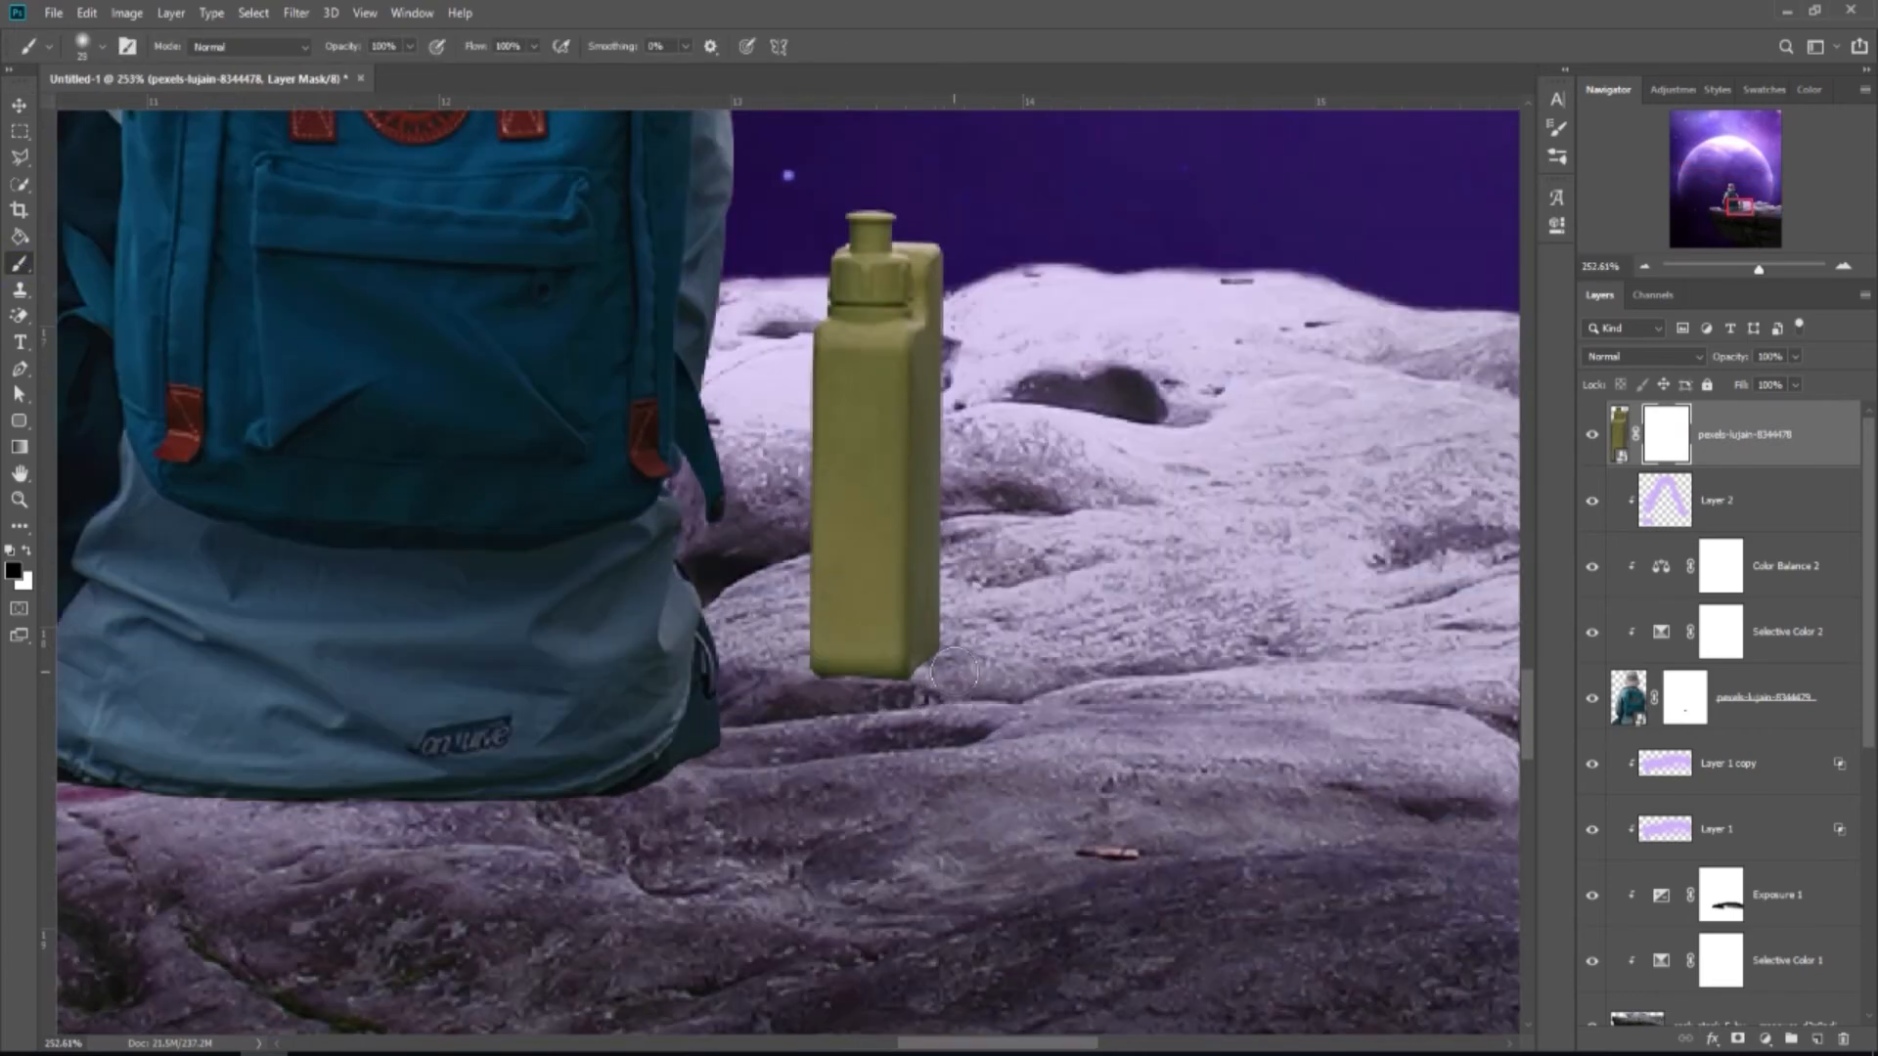
right_click(942, 660, "alt")
mouse_move(816, 681)
left_mouse_down()
mouse_move(885, 689)
mouse_move(835, 686)
left_mouse_up()
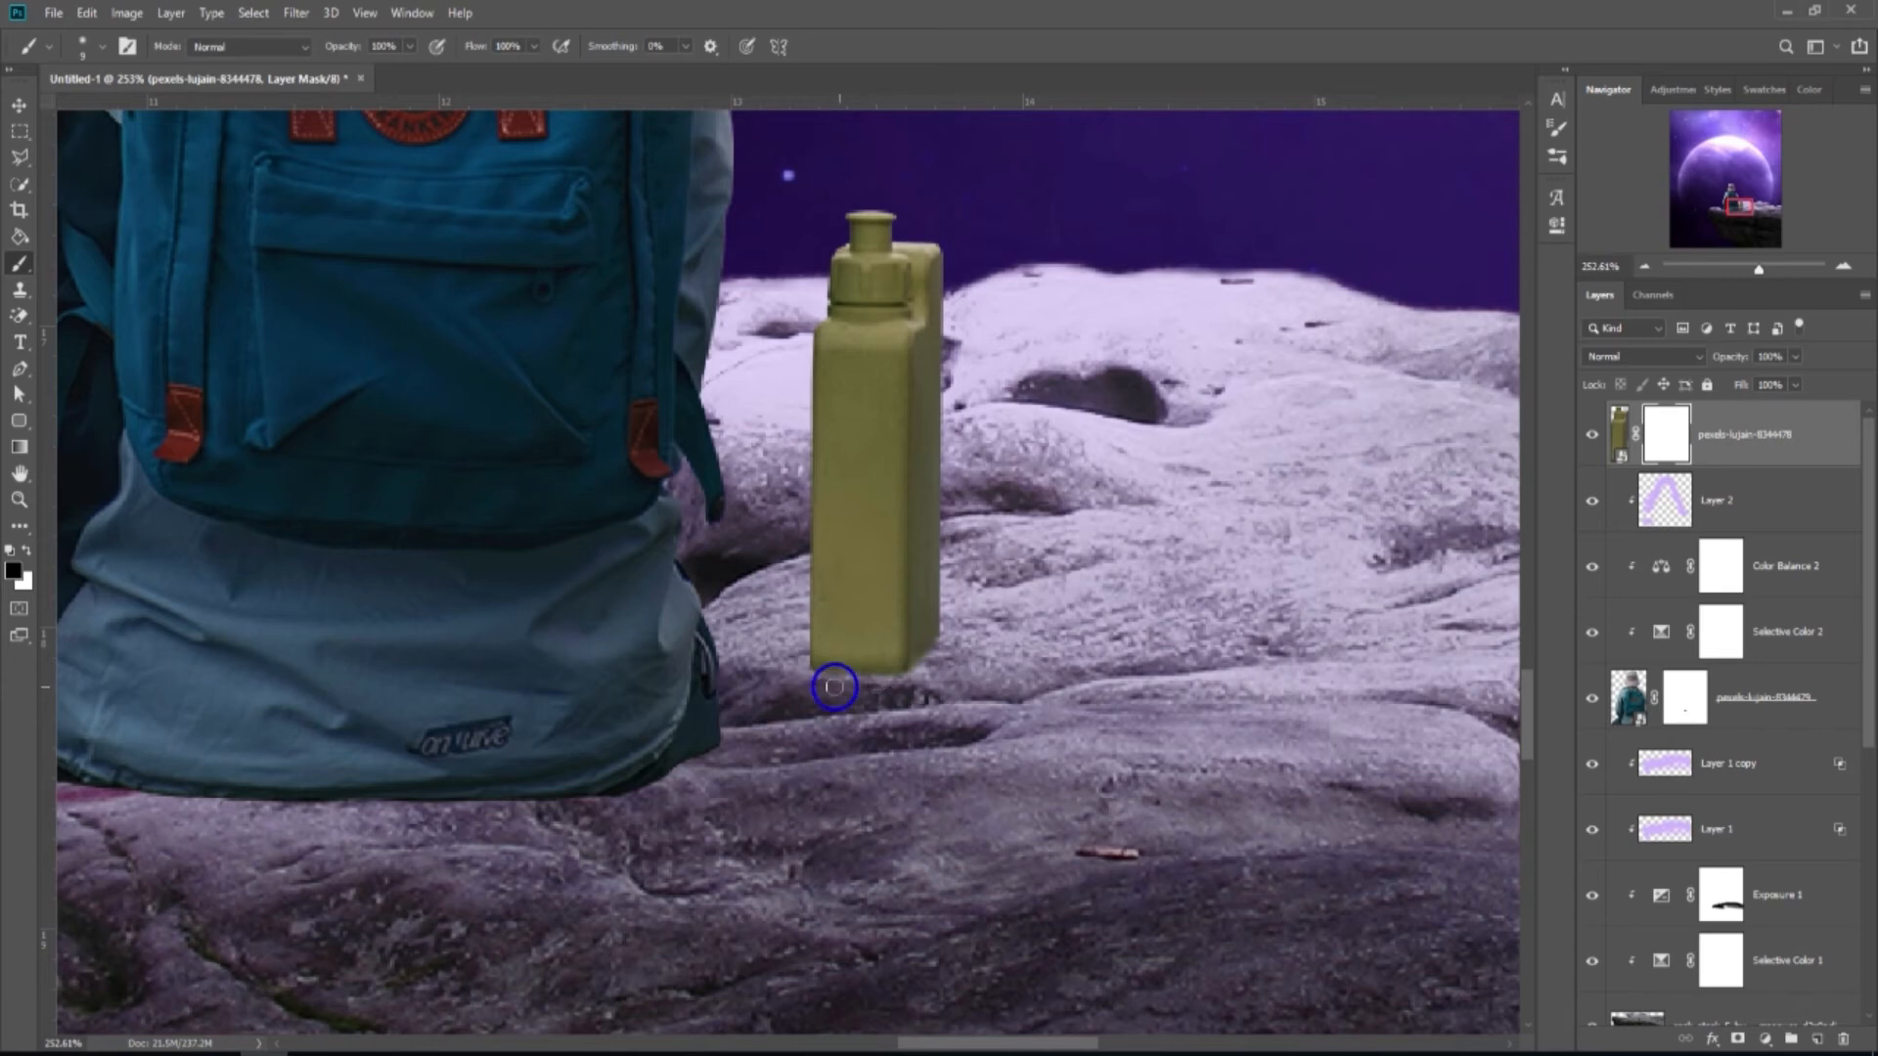
scroll(805, 677, "down", 10)
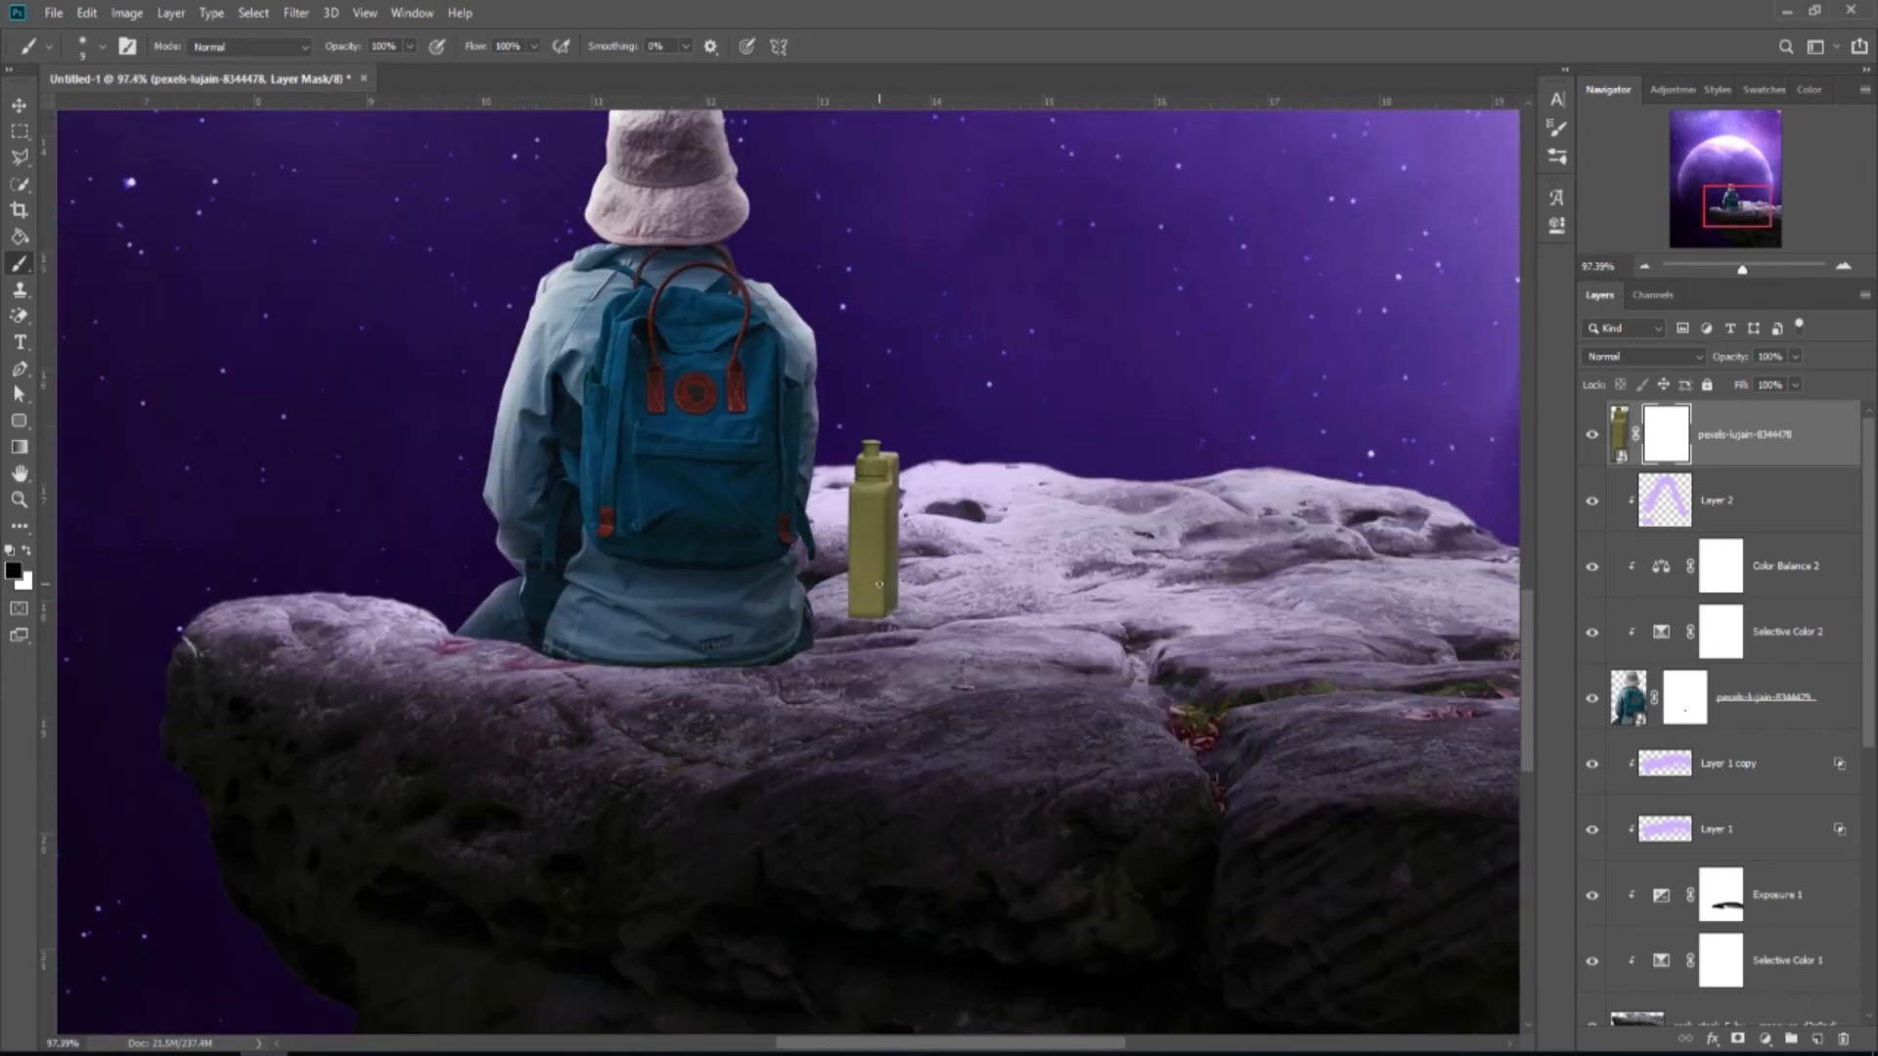
scroll(901, 637, "down", 3)
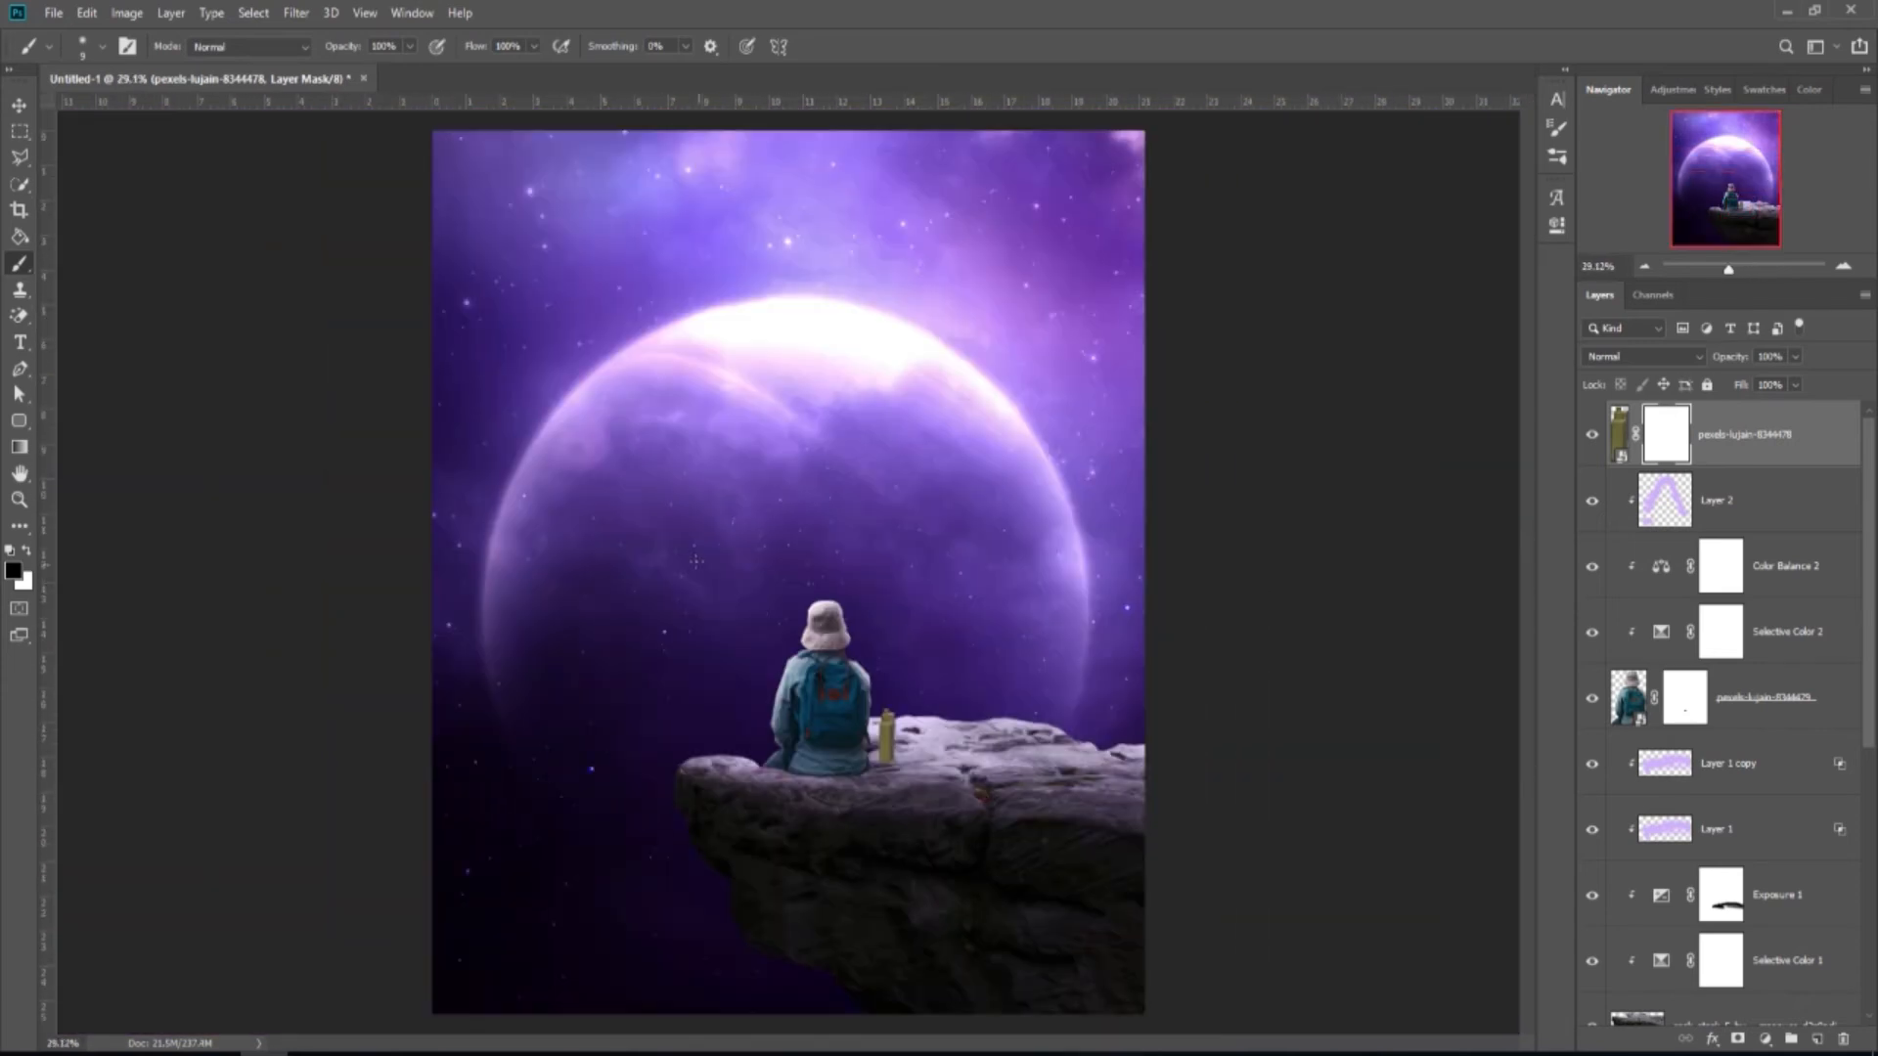
left_click(19, 104)
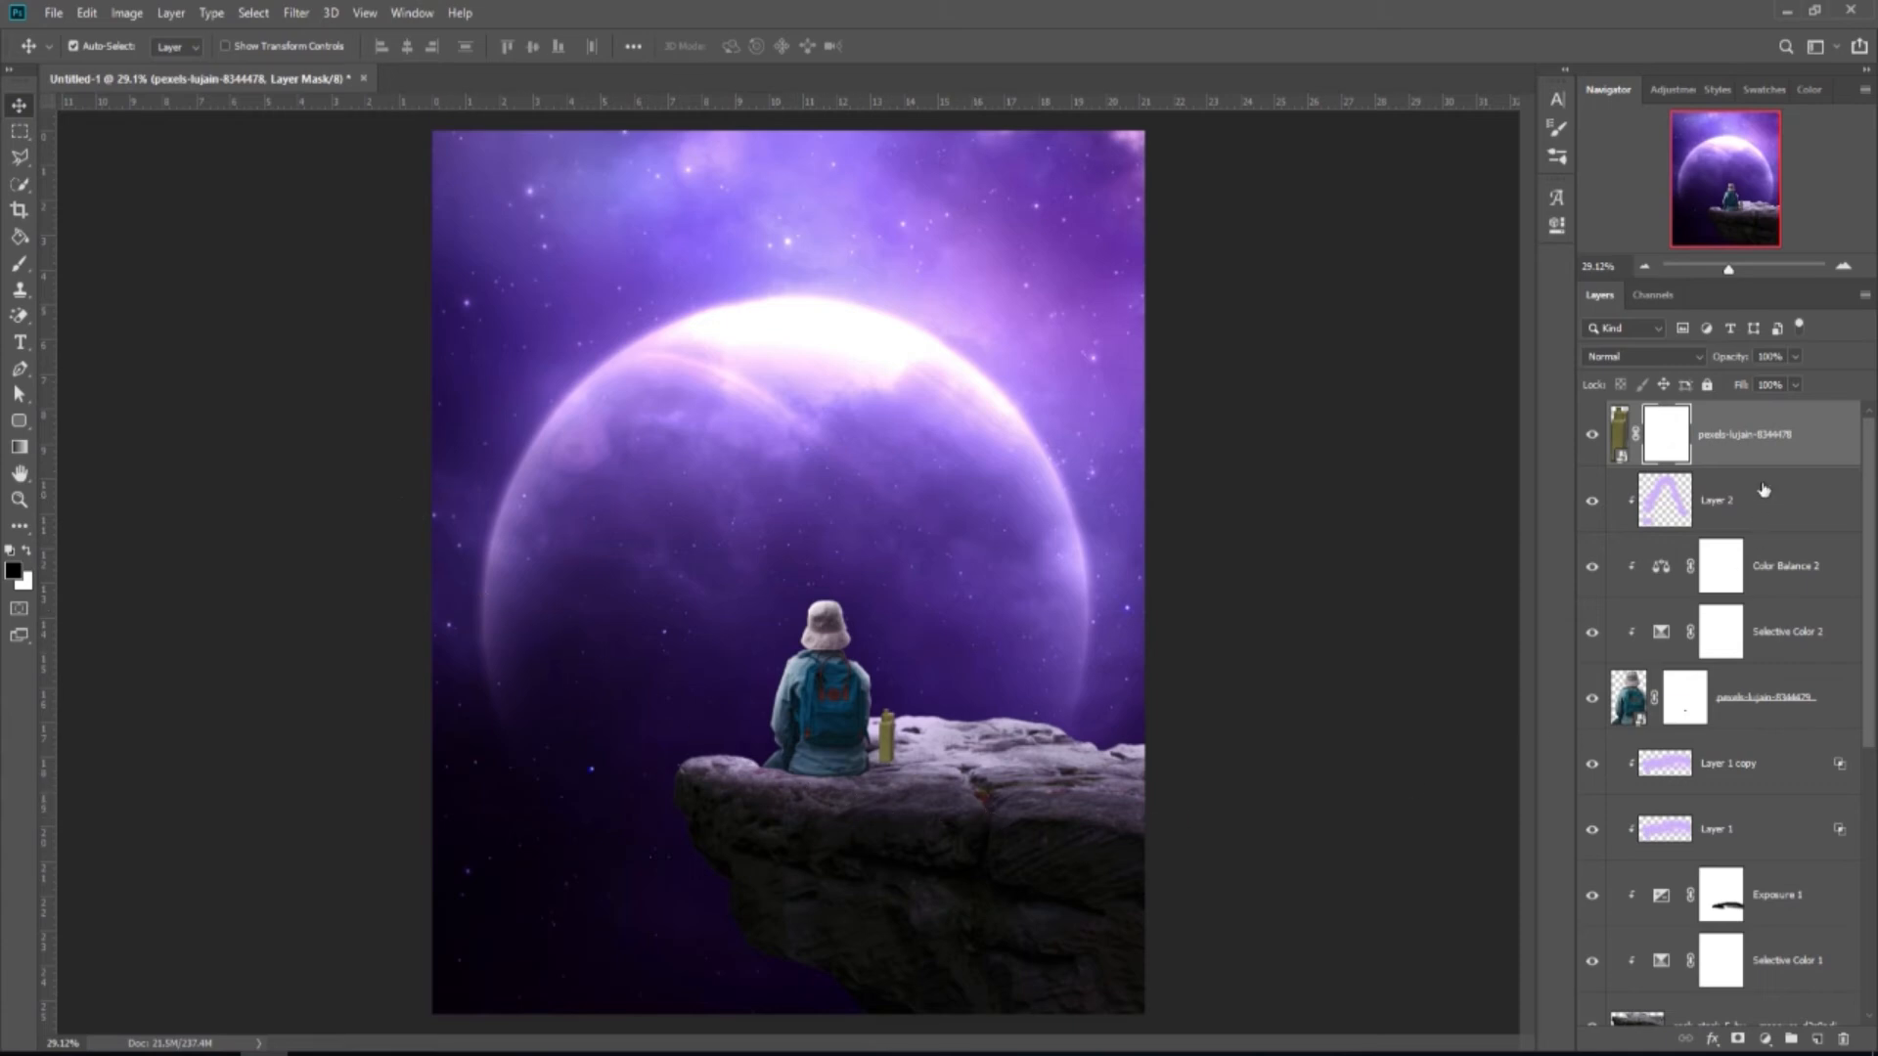
Add a Hue/Saturation adjustment clipped to the bottle with saturation -23.
left_click(1765, 1039)
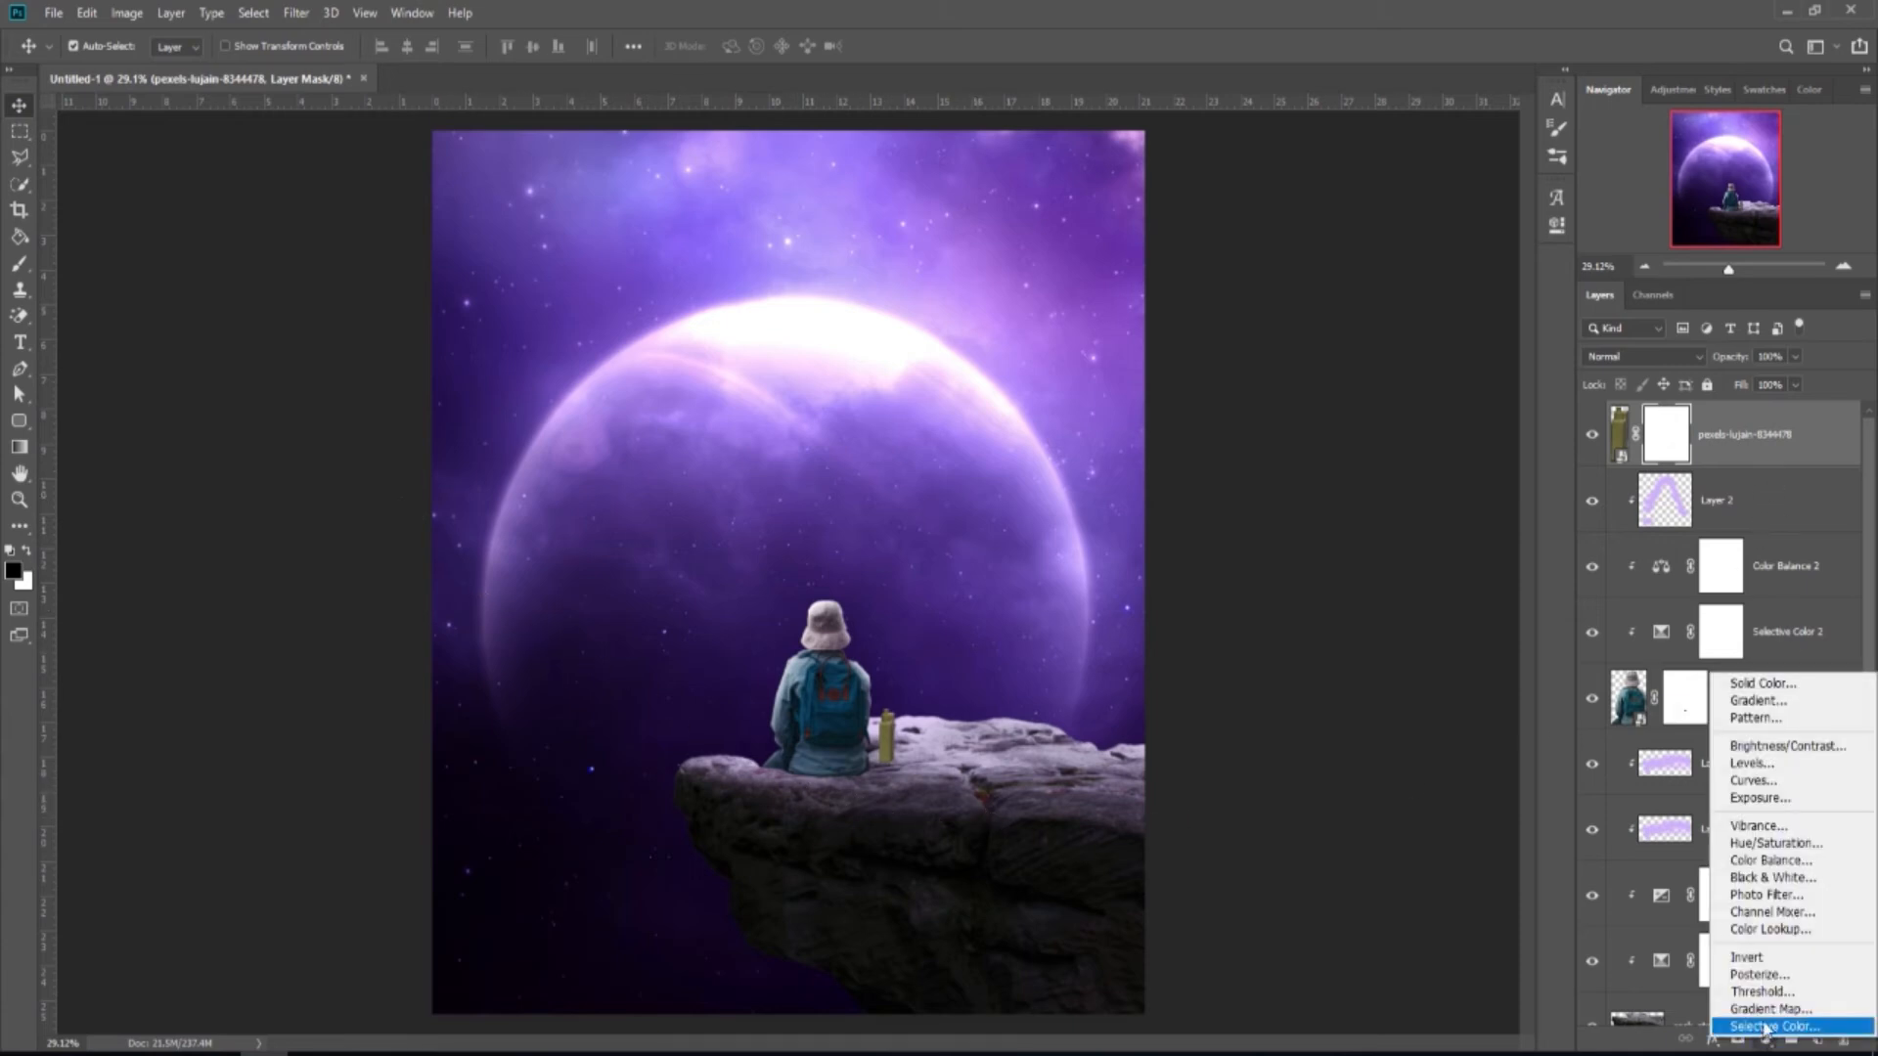
left_click(1789, 868)
left_click(1388, 614)
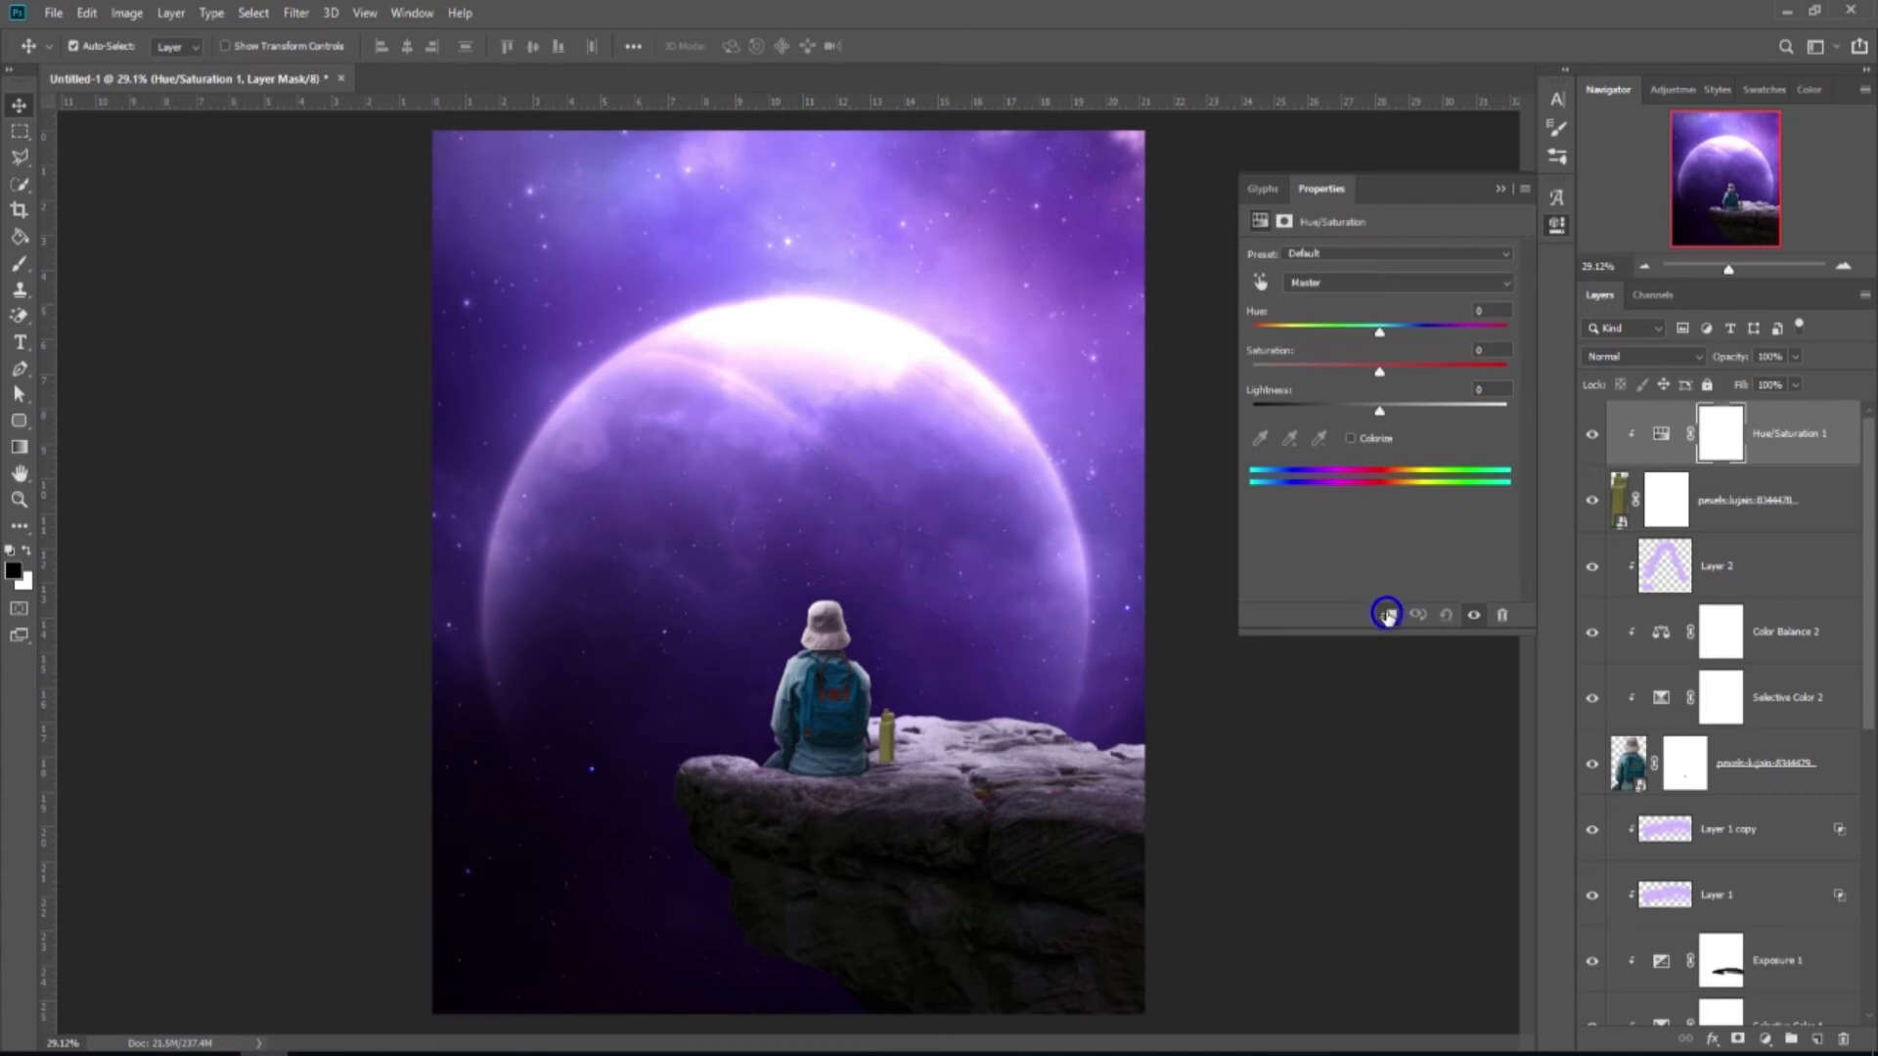
left_click_drag(1381, 374, 1349, 375)
left_click(1498, 189)
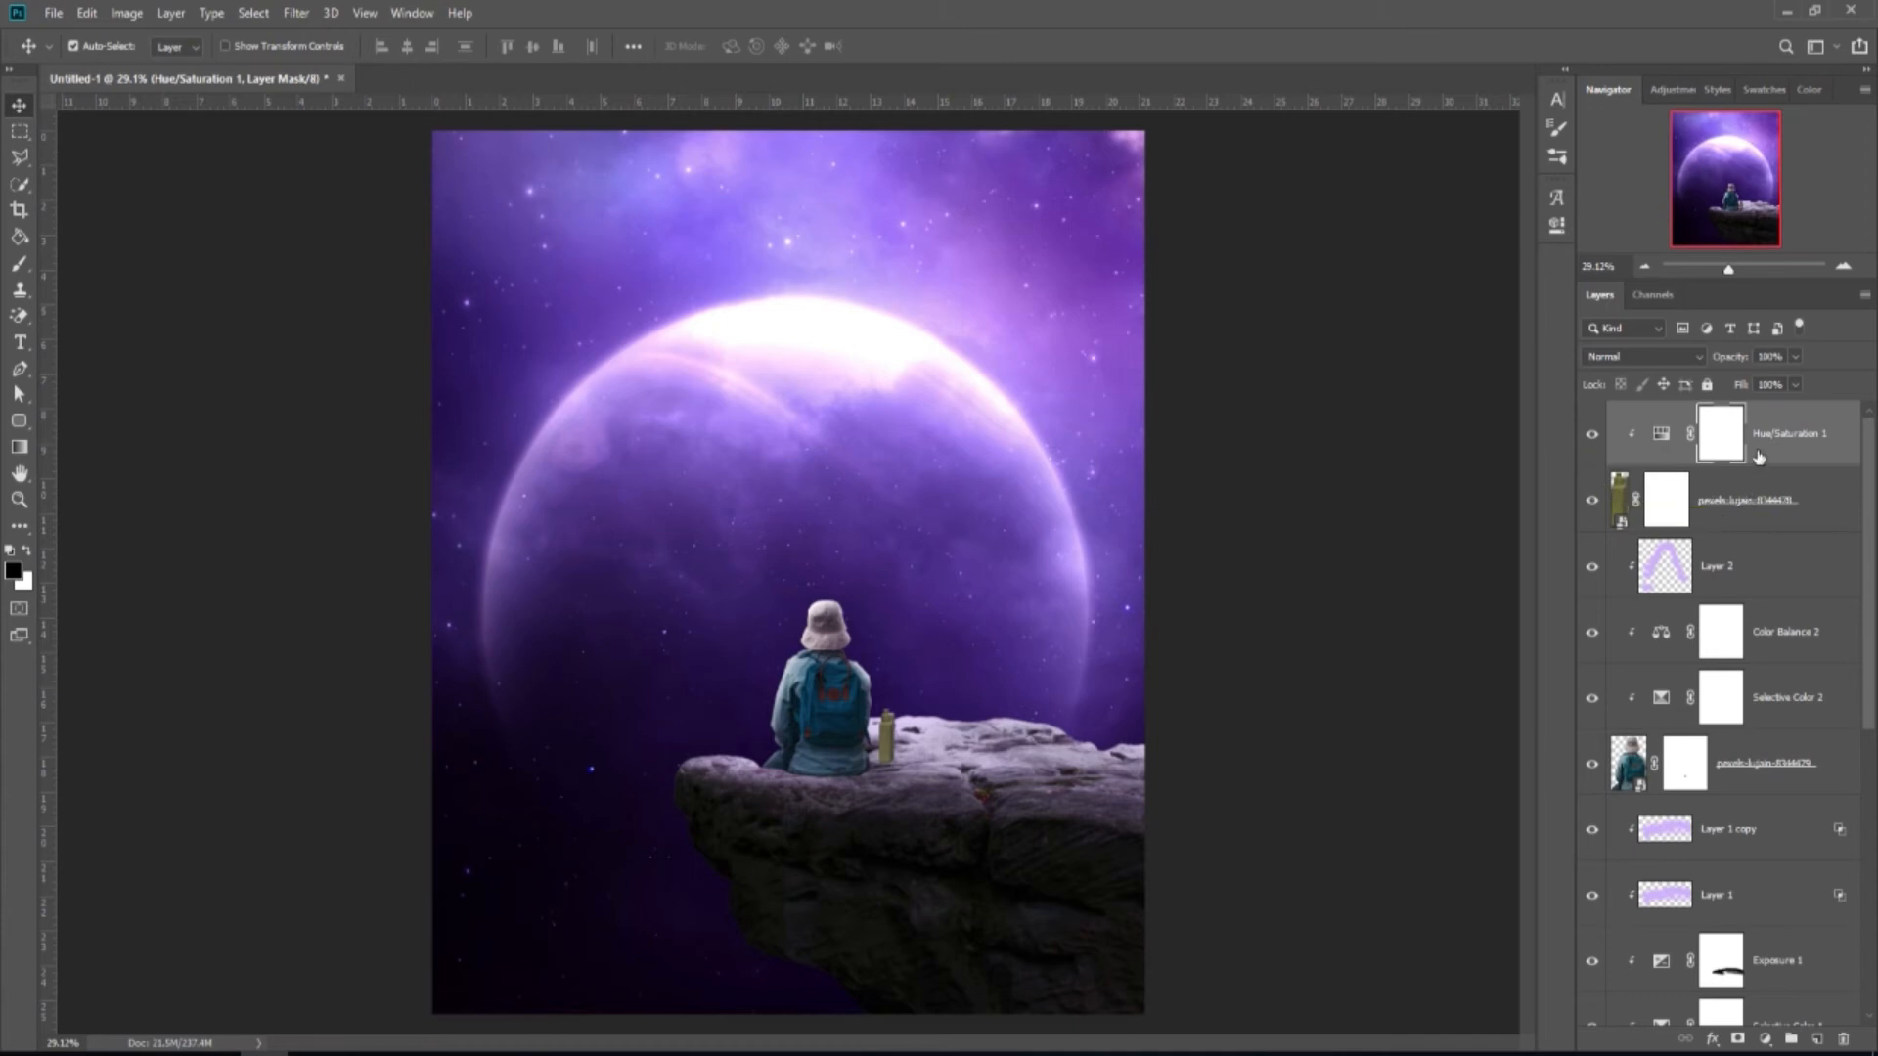
Add a Color Balance adjustment clipped to the bottle for a magenta shift.
left_click(1764, 1039)
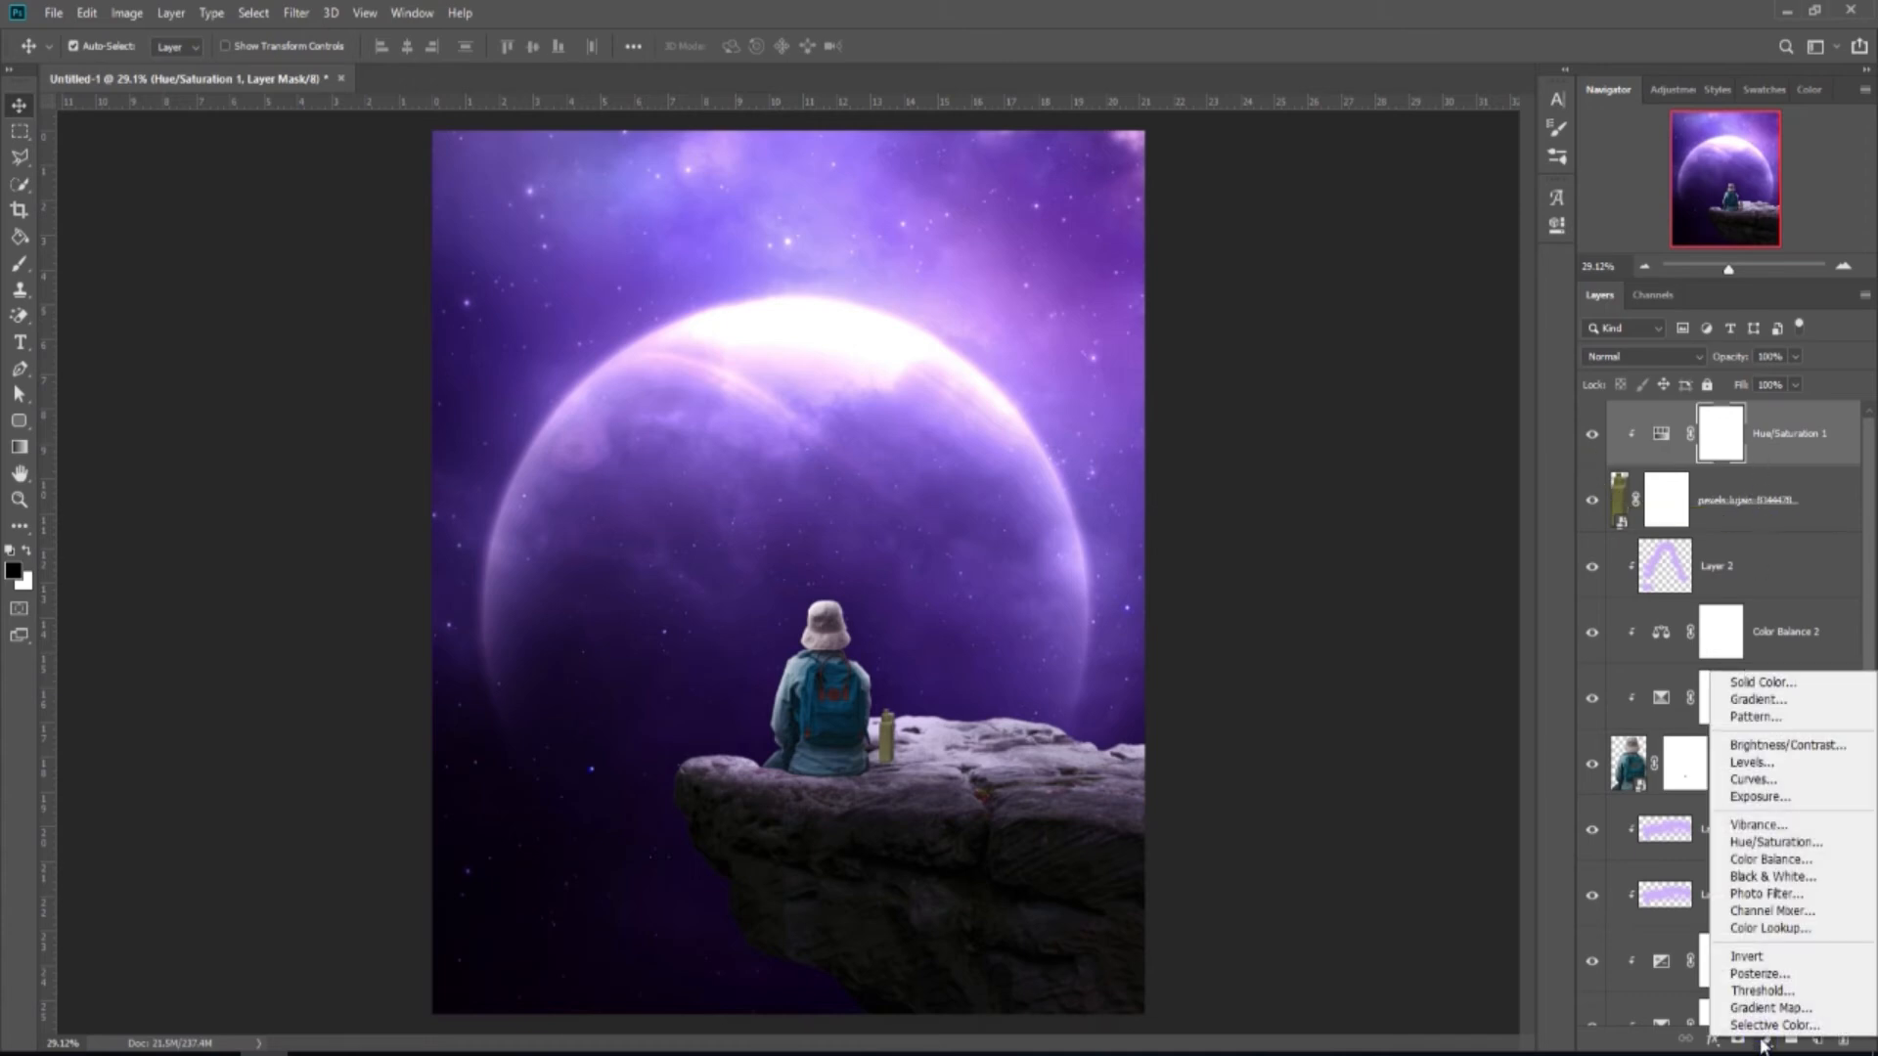
left_click(1760, 868)
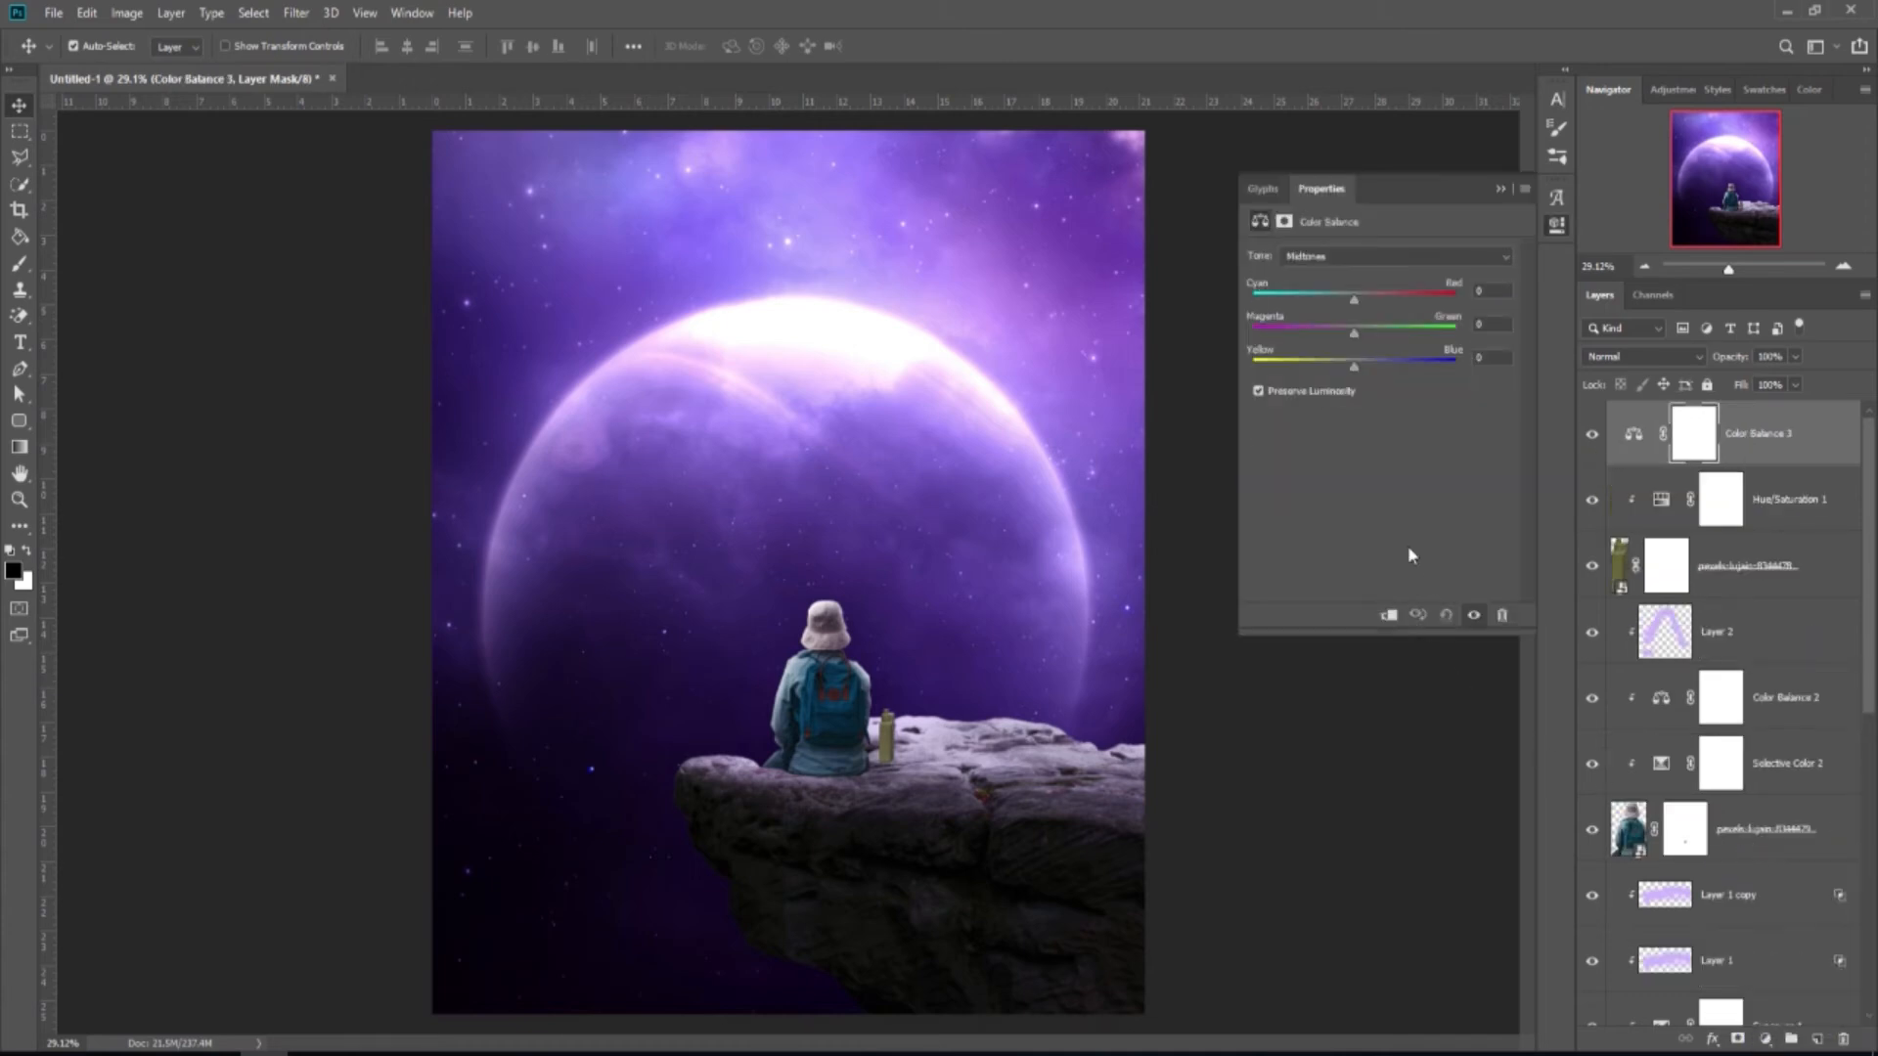
left_click(1389, 614)
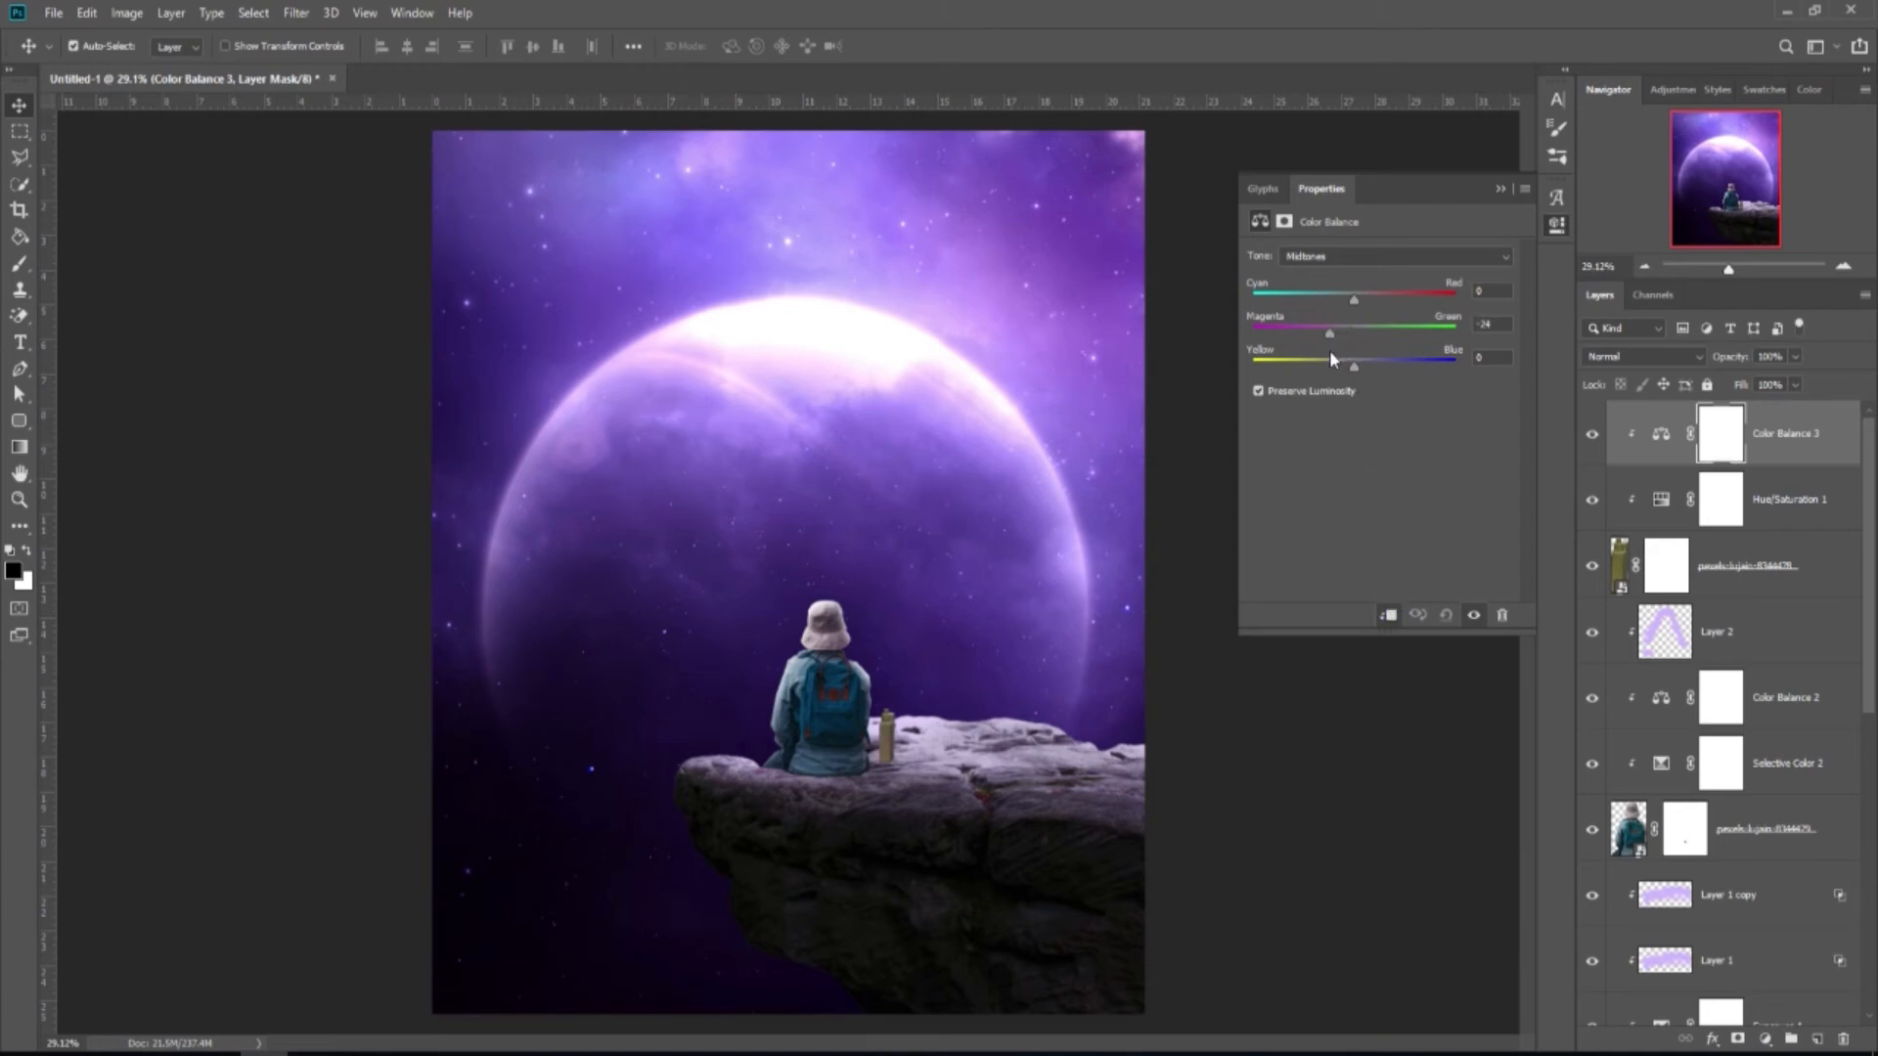
left_click(1501, 187)
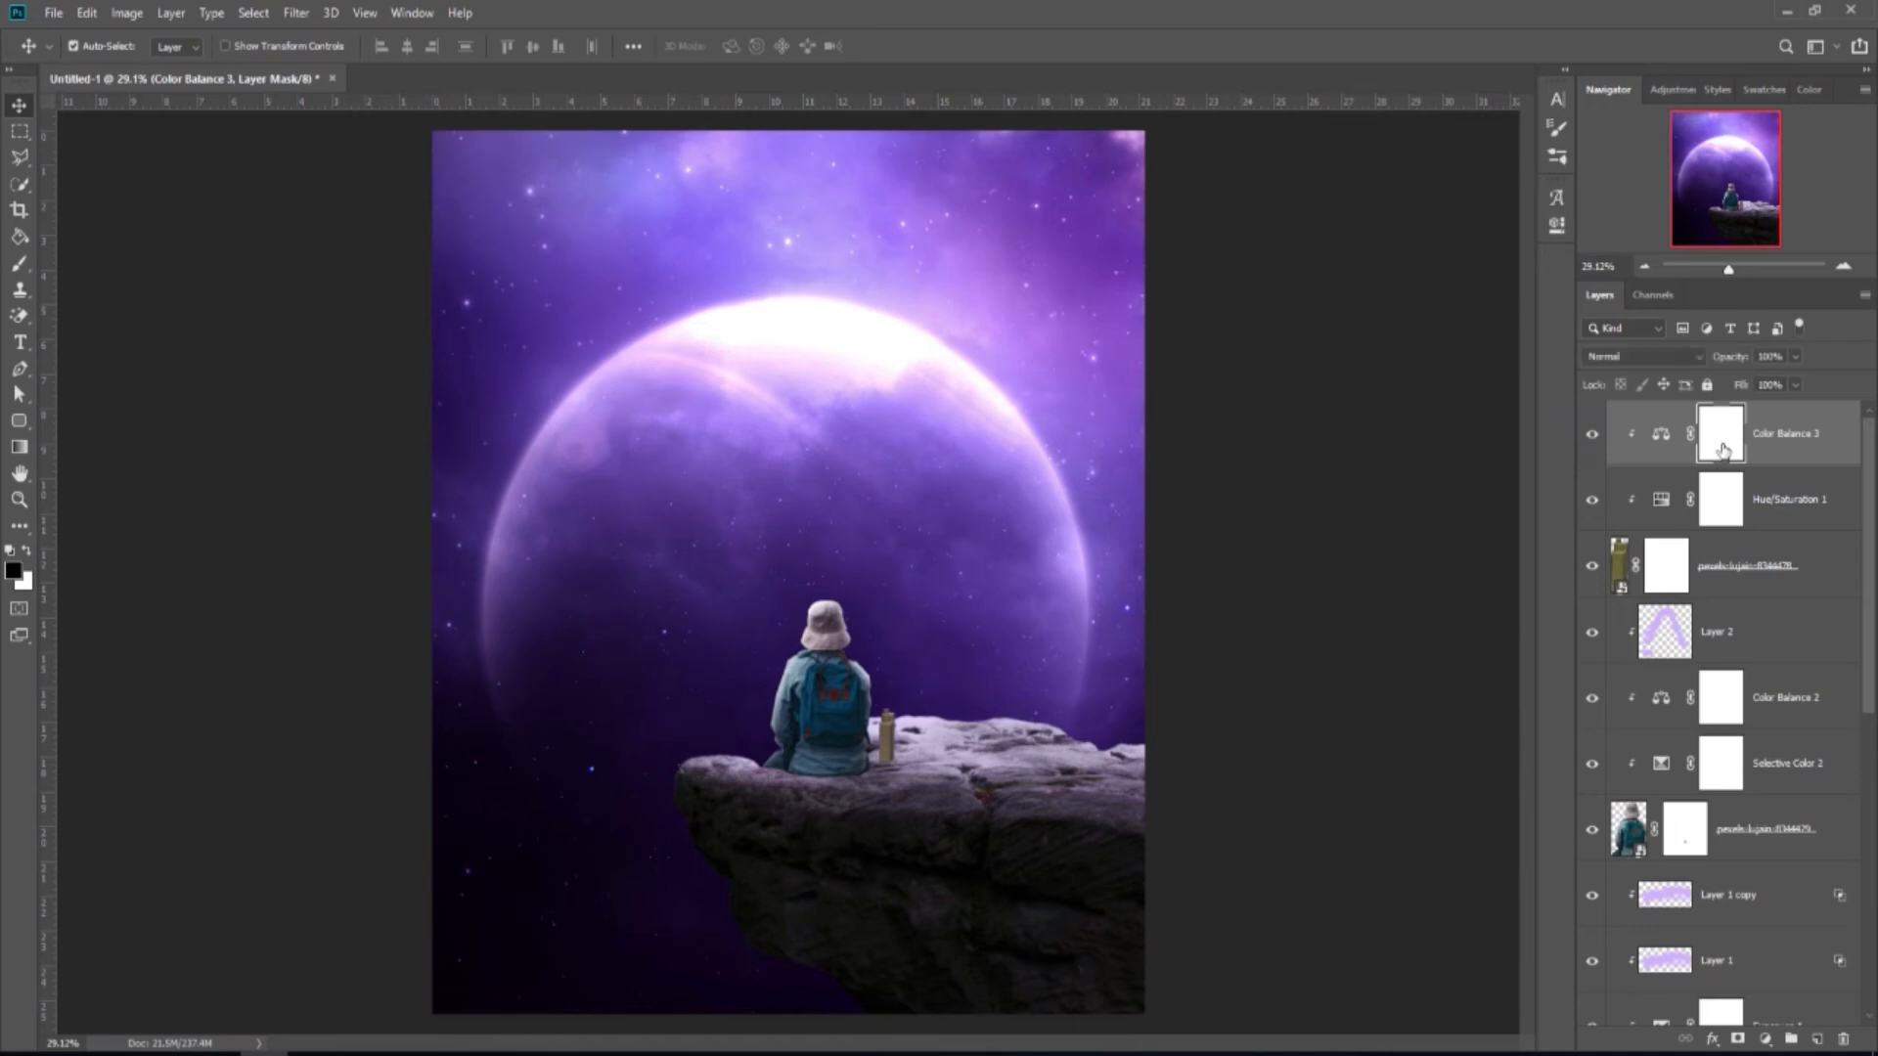
Add an Exposure adjustment clipped to the bottle, darkening it to -0.46.
left_click(1765, 1037)
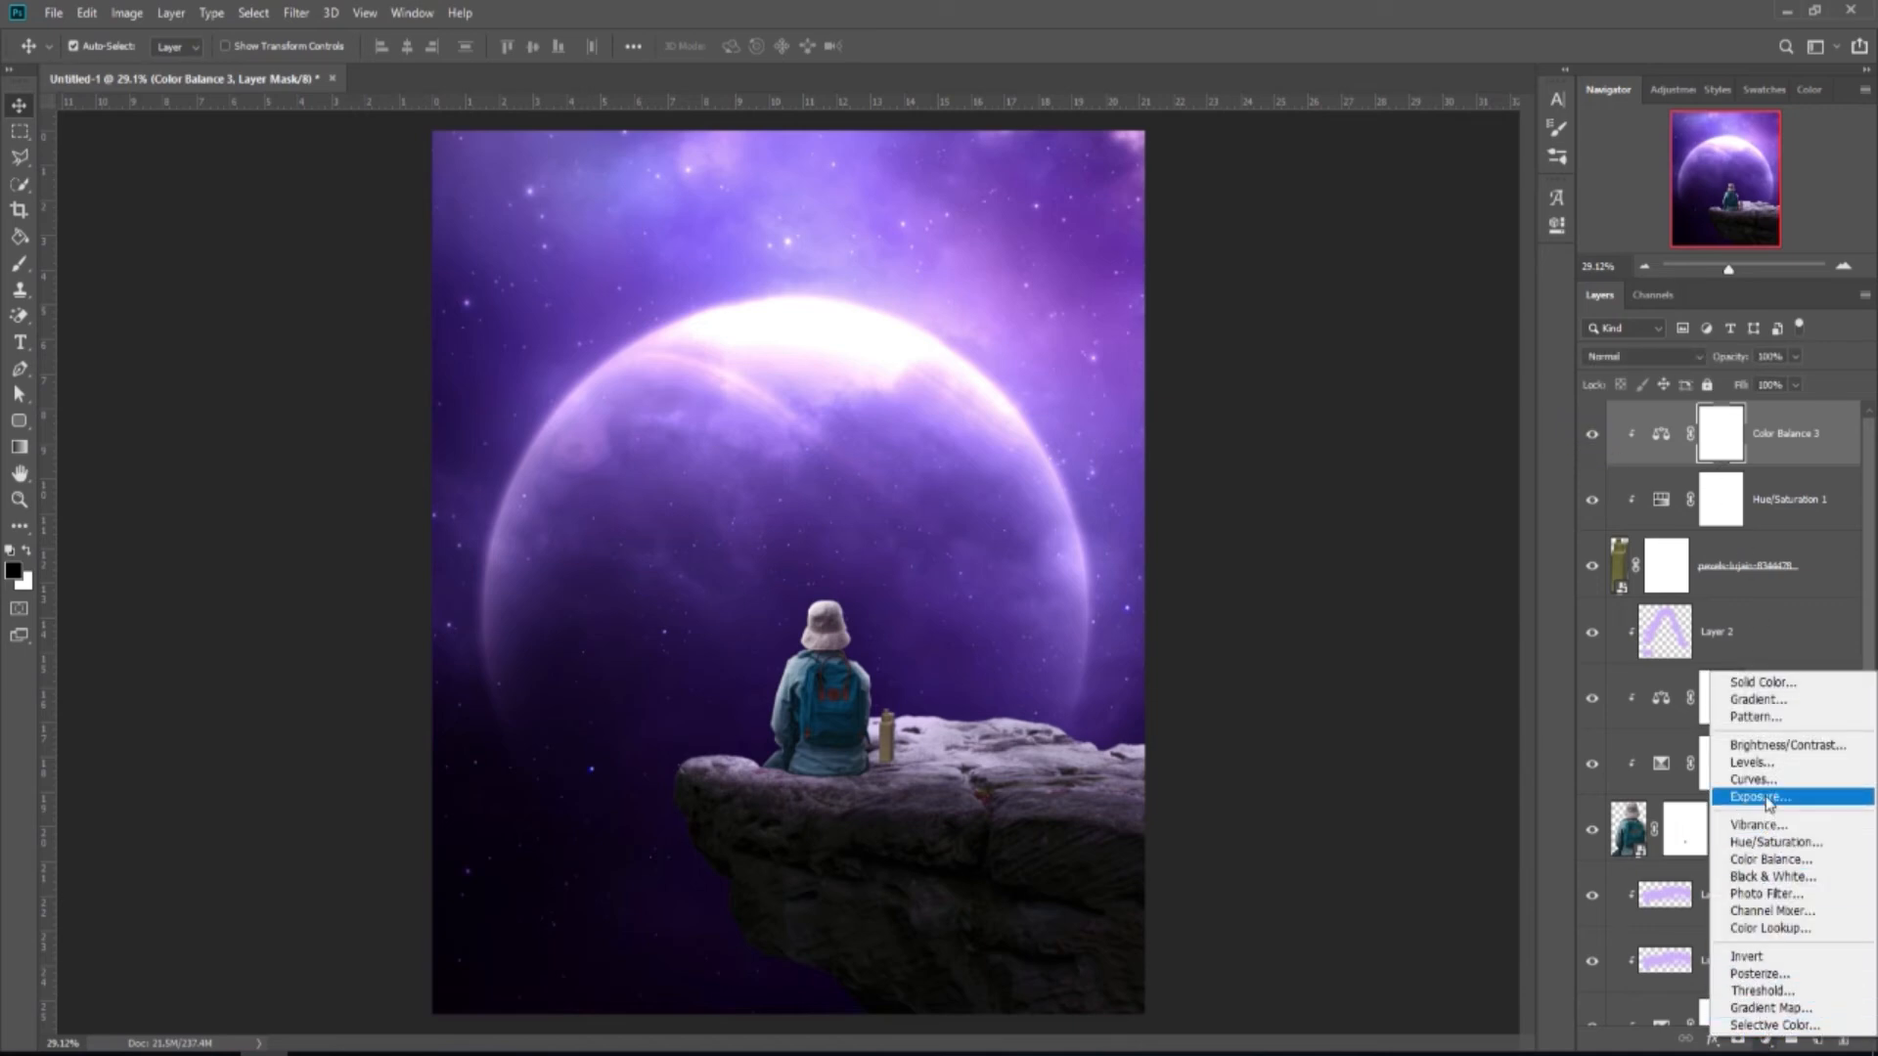
left_click(1760, 797)
left_click(1389, 615)
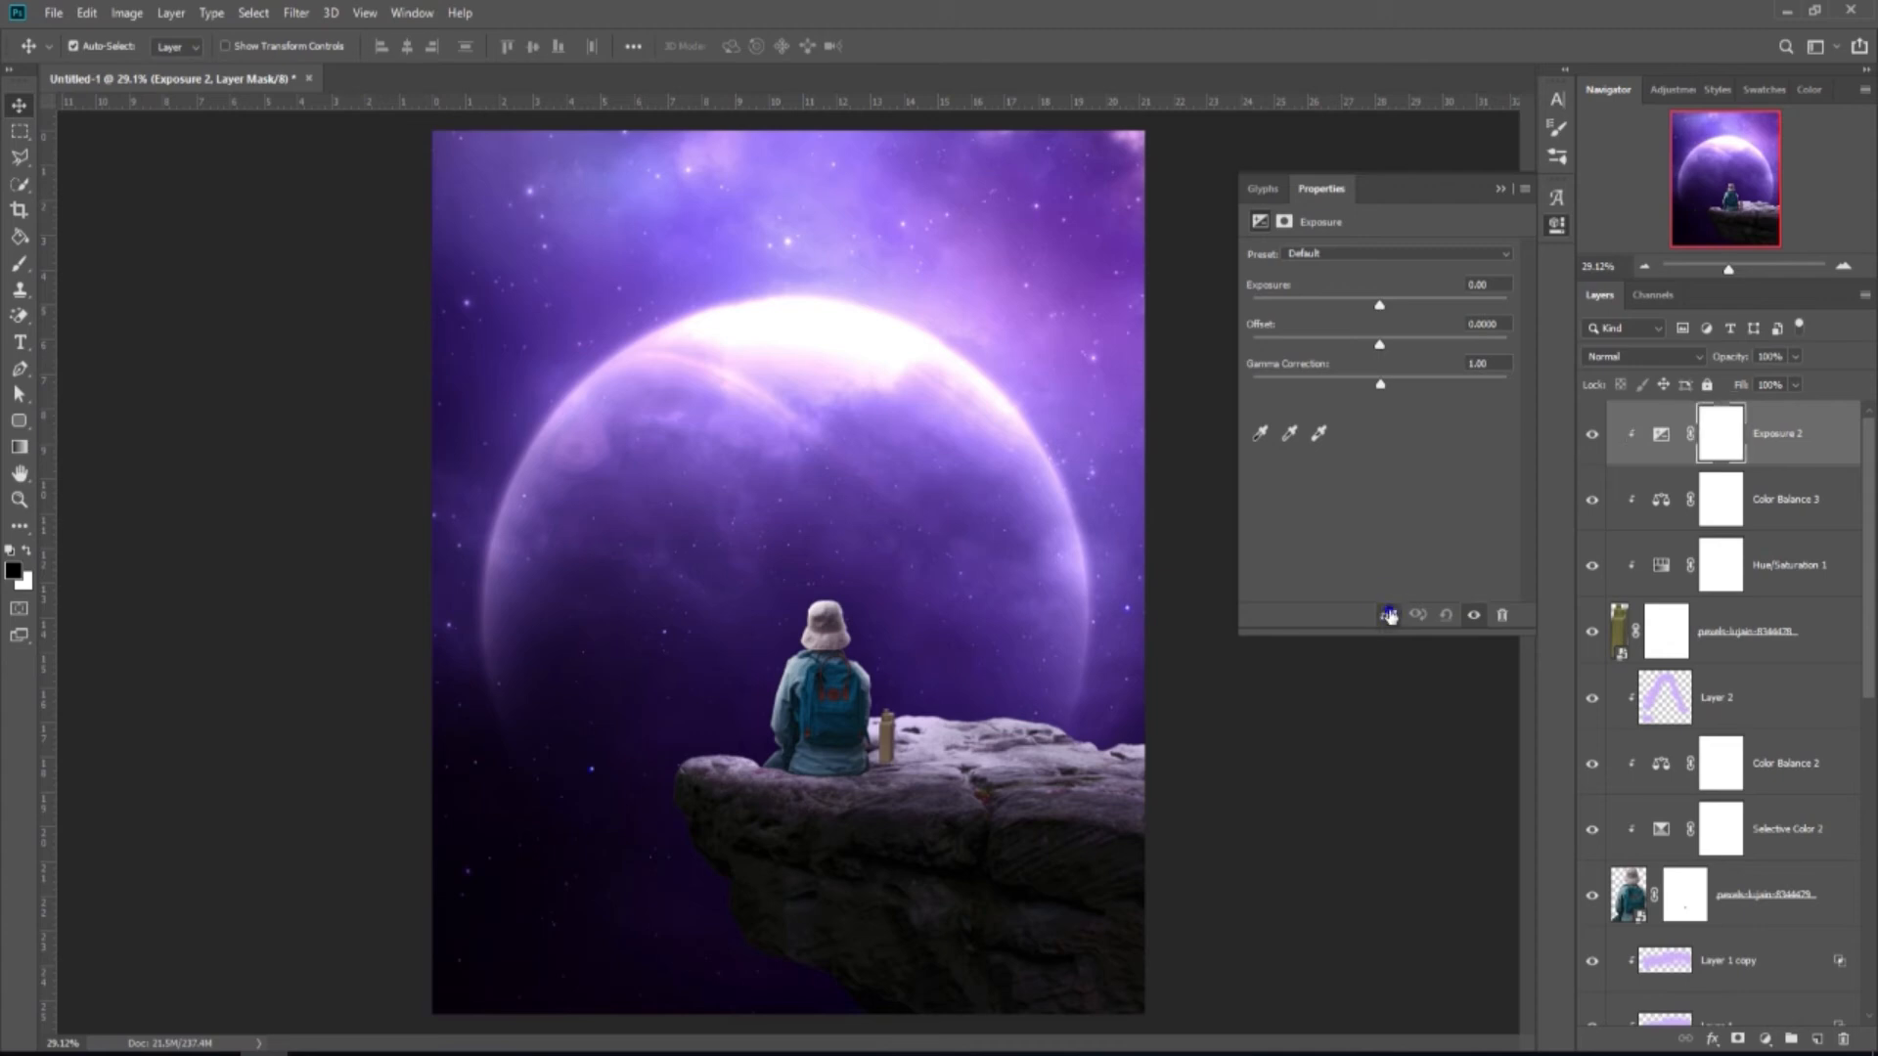
left_click_drag(1377, 311, 1370, 310)
left_click(1496, 190)
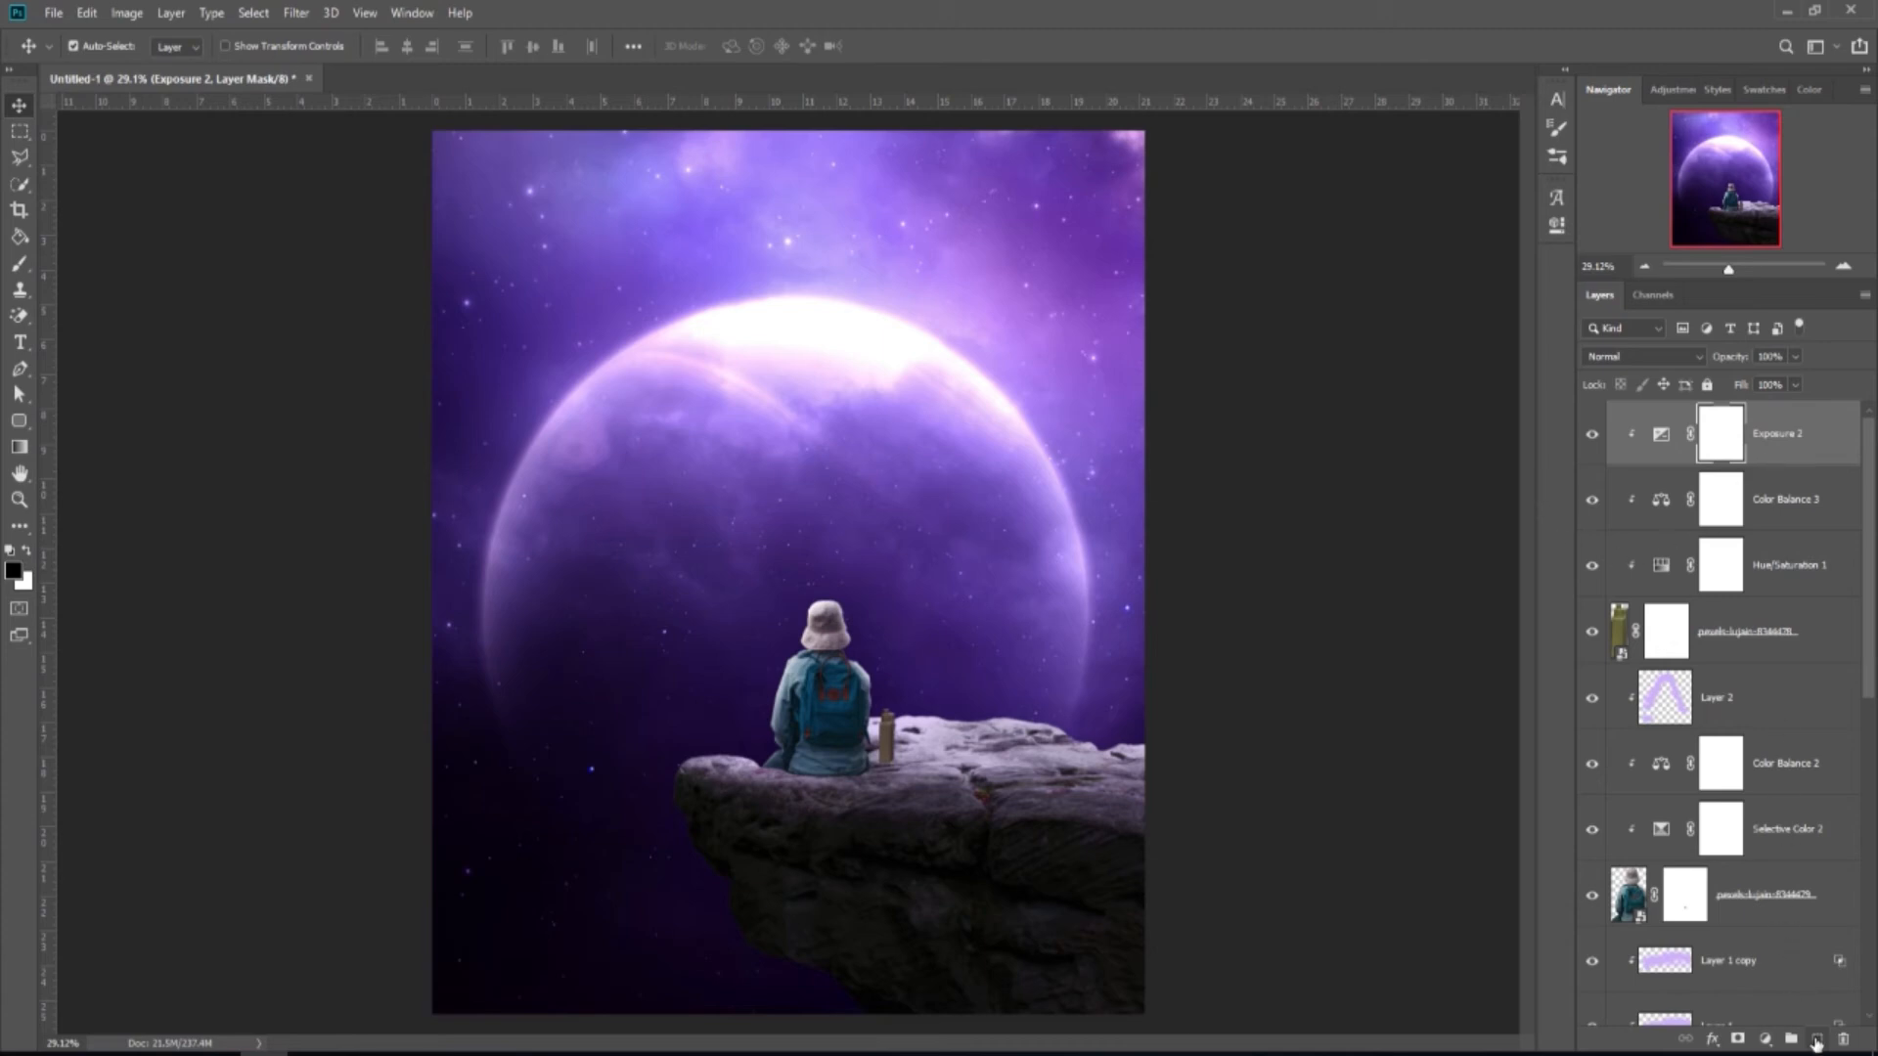
left_click(1815, 1041)
Clip the new layer to the bottle and set its blend mode to Linear Dodge (Add).
right_click(1733, 435)
left_click(1565, 583)
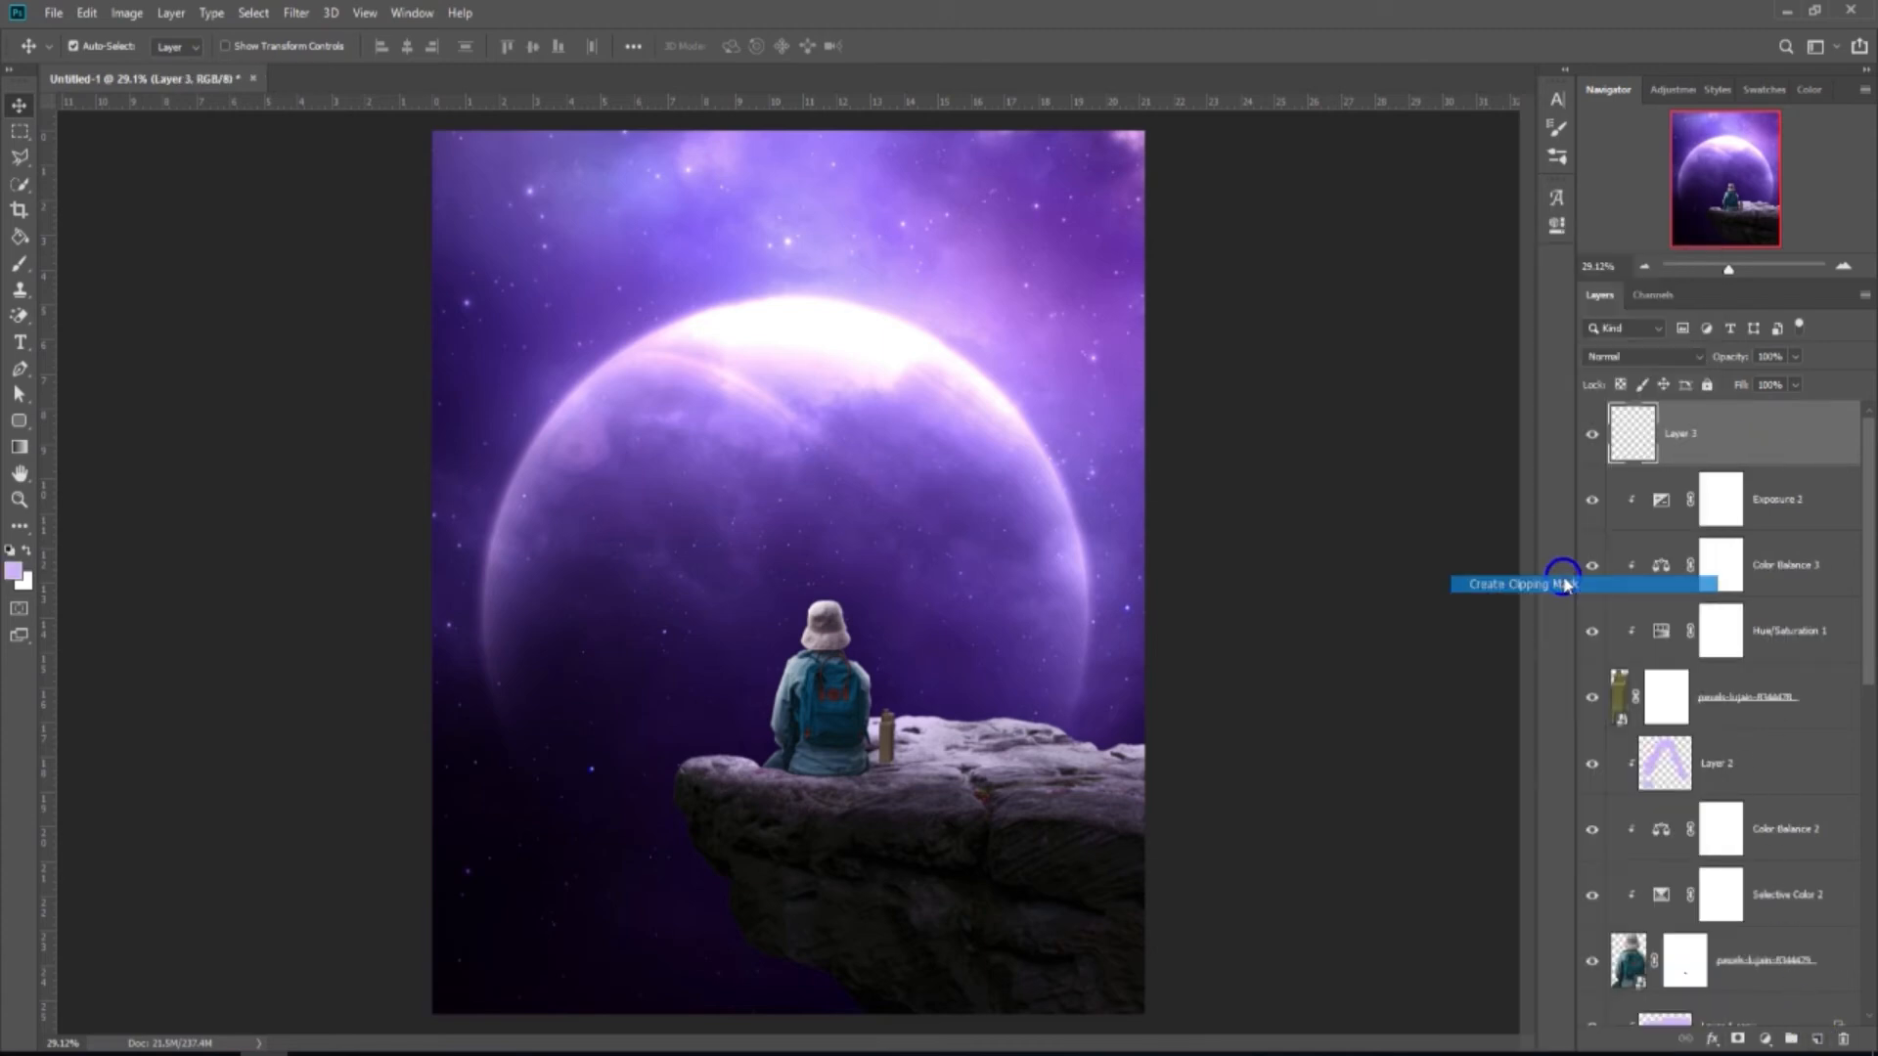
left_click(1644, 356)
left_click(1643, 553)
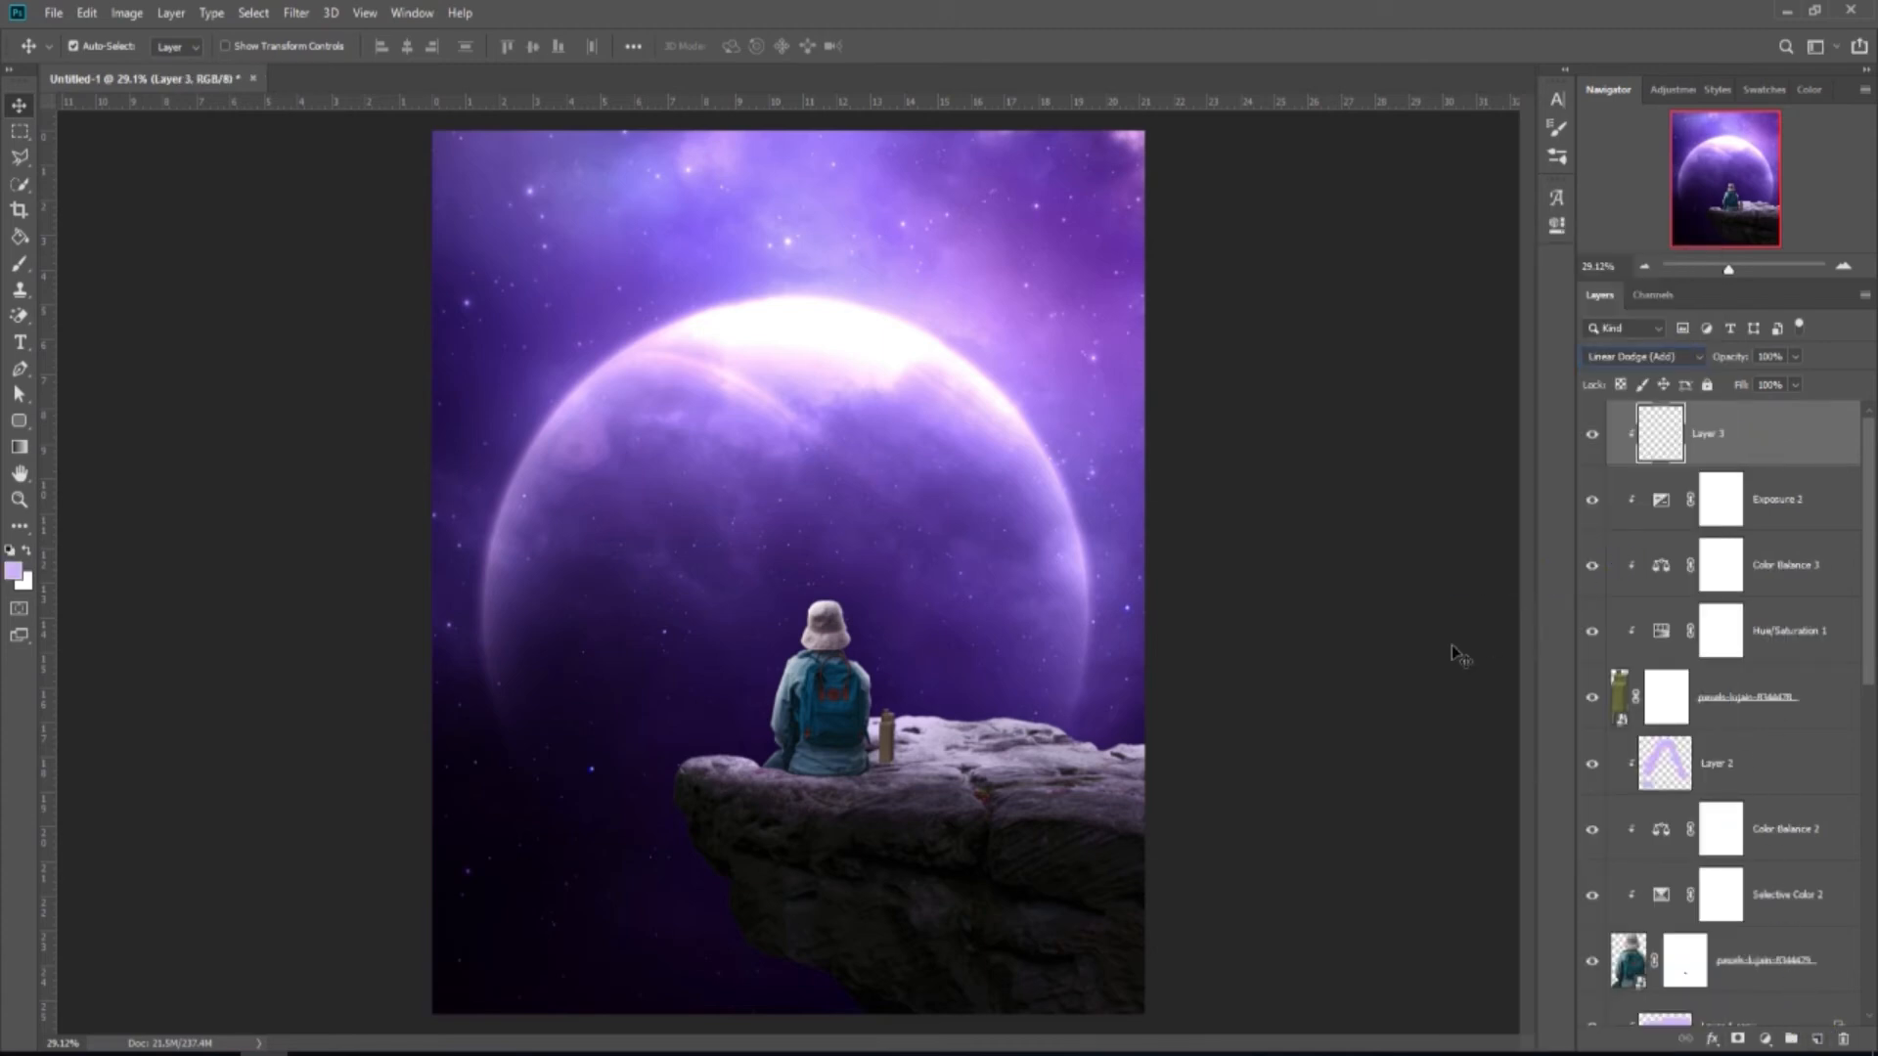
Brush lilac light over the top of the bottle with a small brush.
left_click(19, 264)
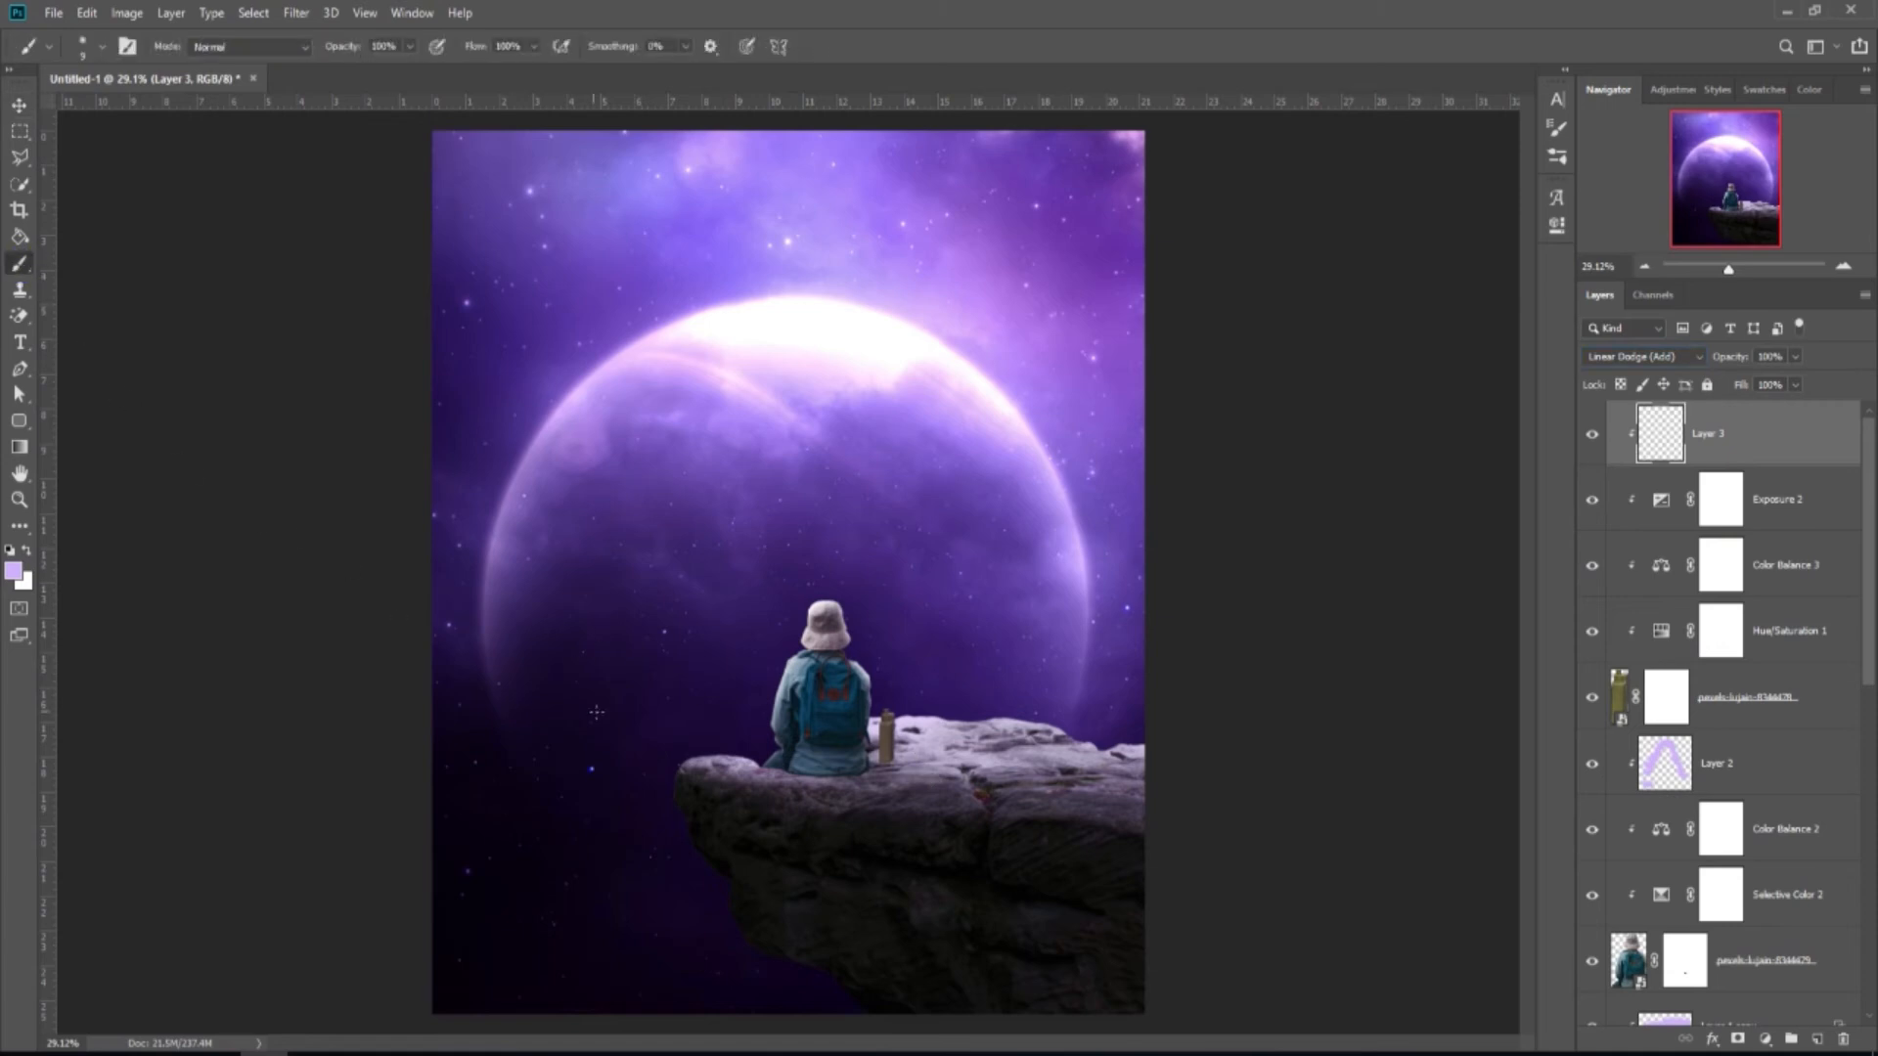
scroll(901, 712, "up", 6)
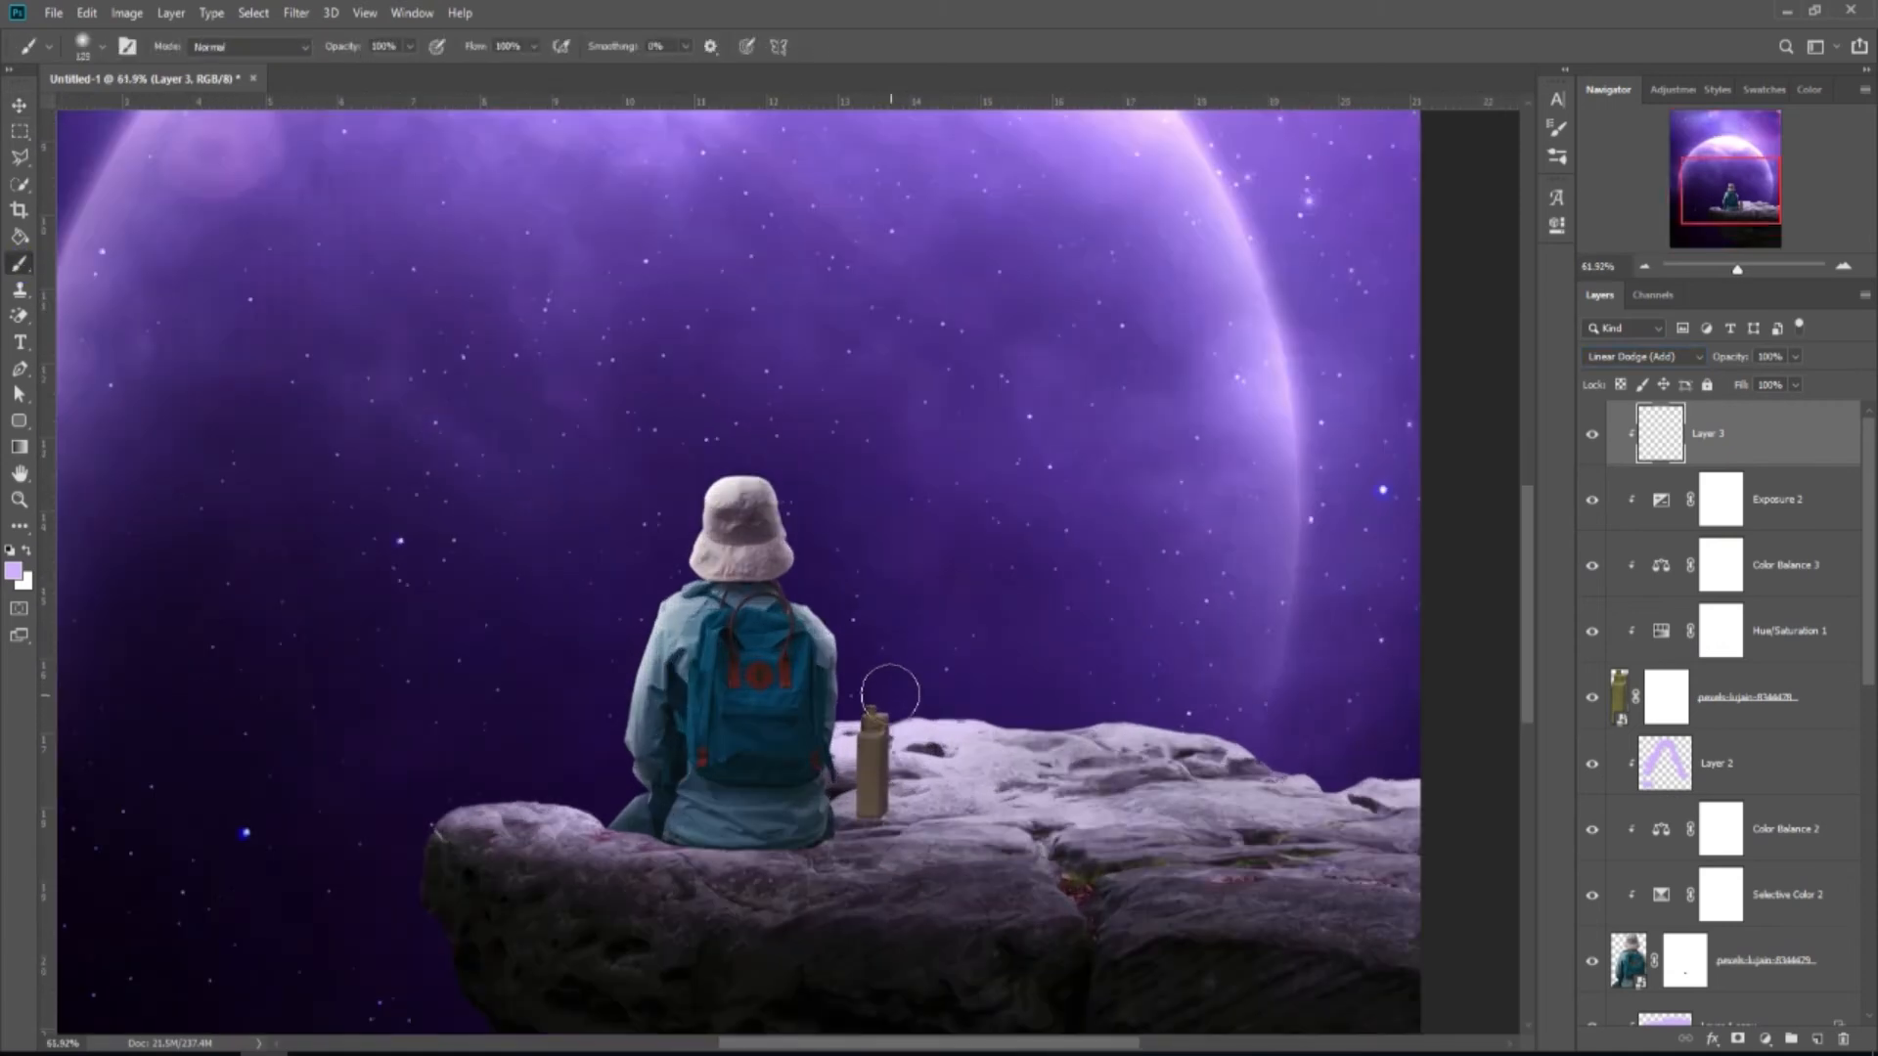
key("[")
left_click(891, 680)
key("bracketleft")
key("bracketleft")
key("bracketleft")
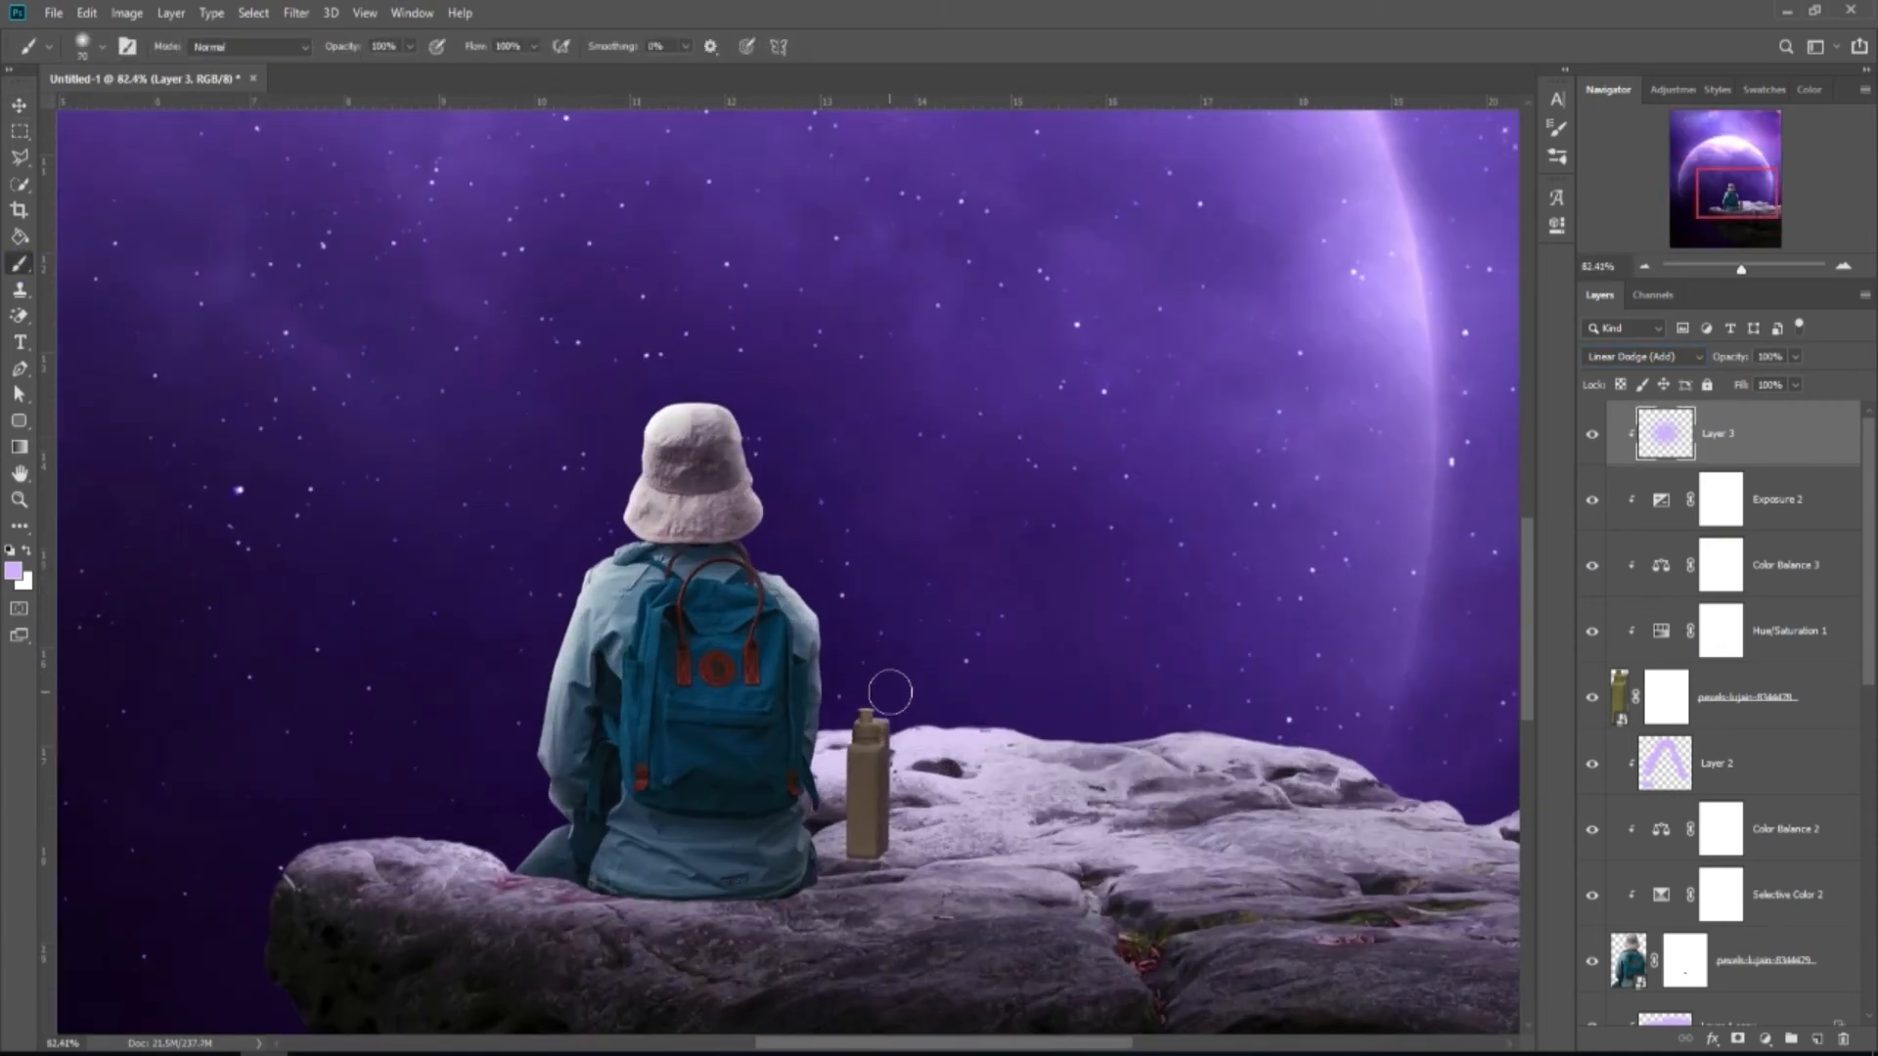
left_click_drag(905, 700, 862, 677)
key("bracketleft")
key("bracketleft")
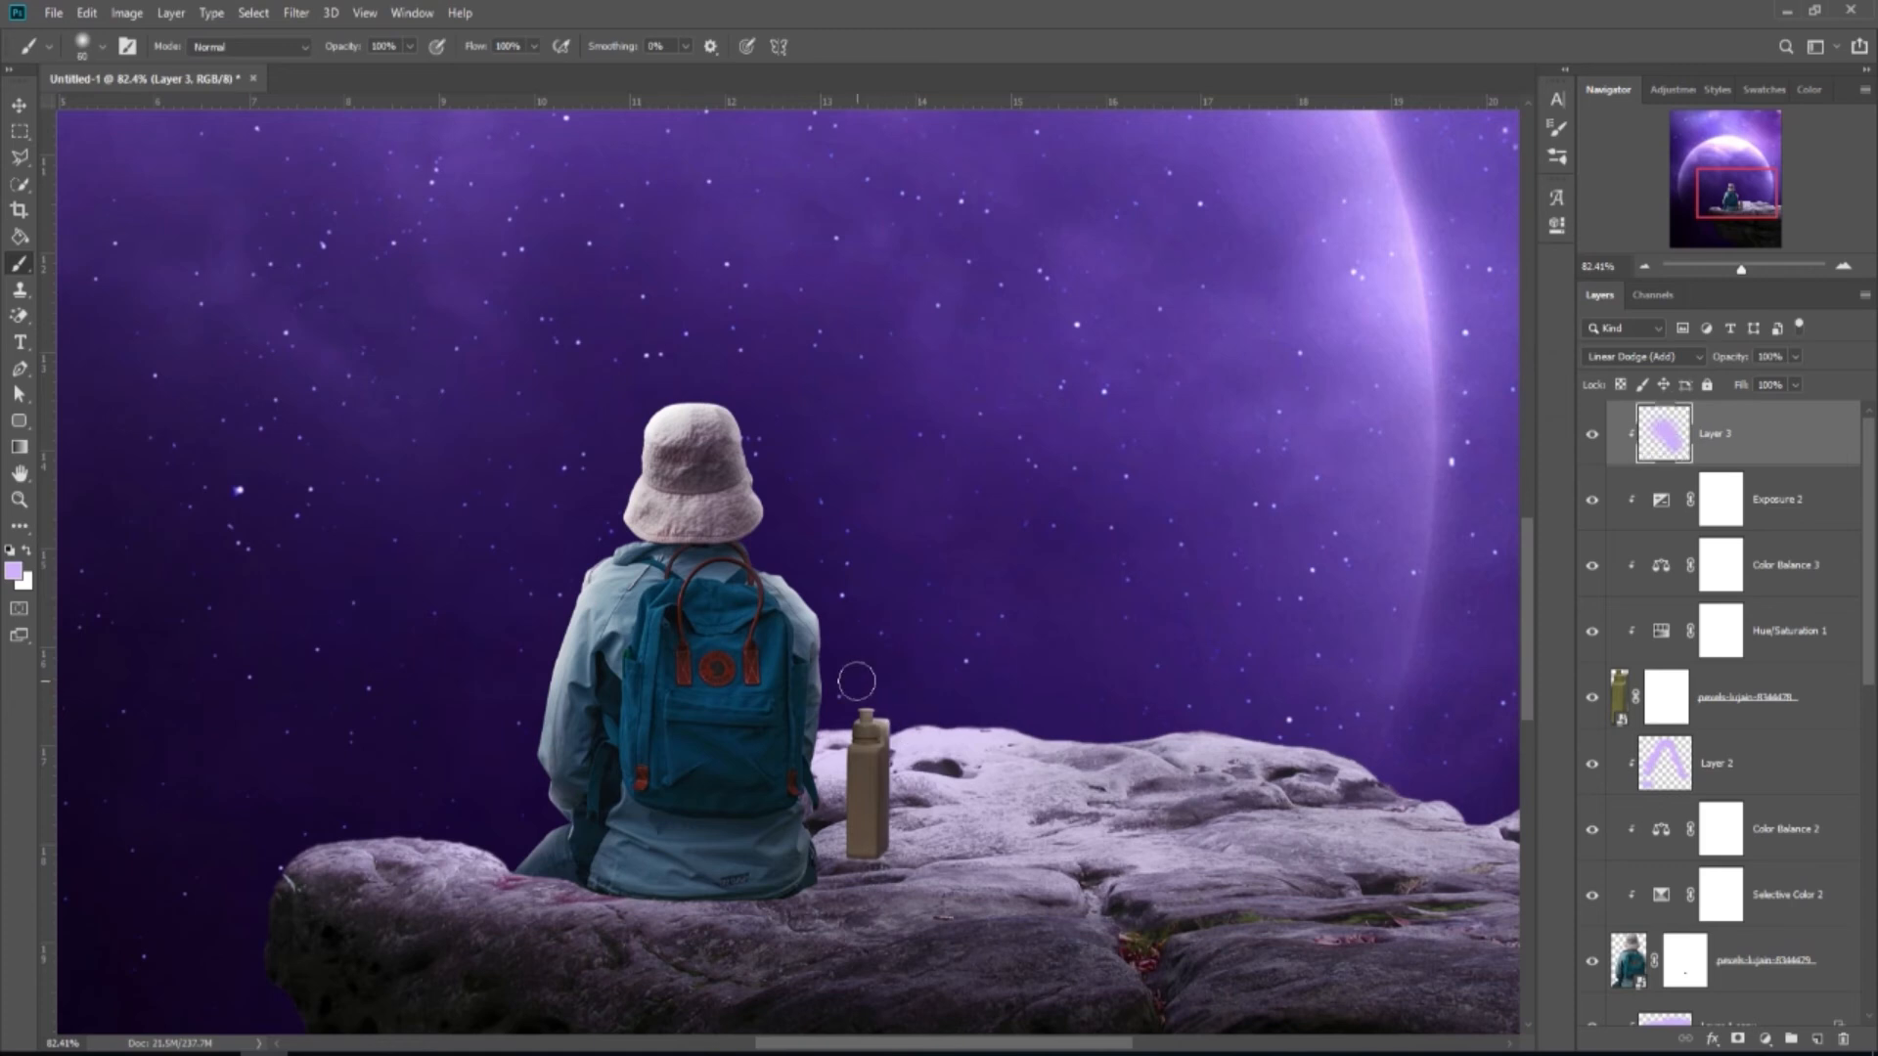
scroll(918, 682, "down", 1)
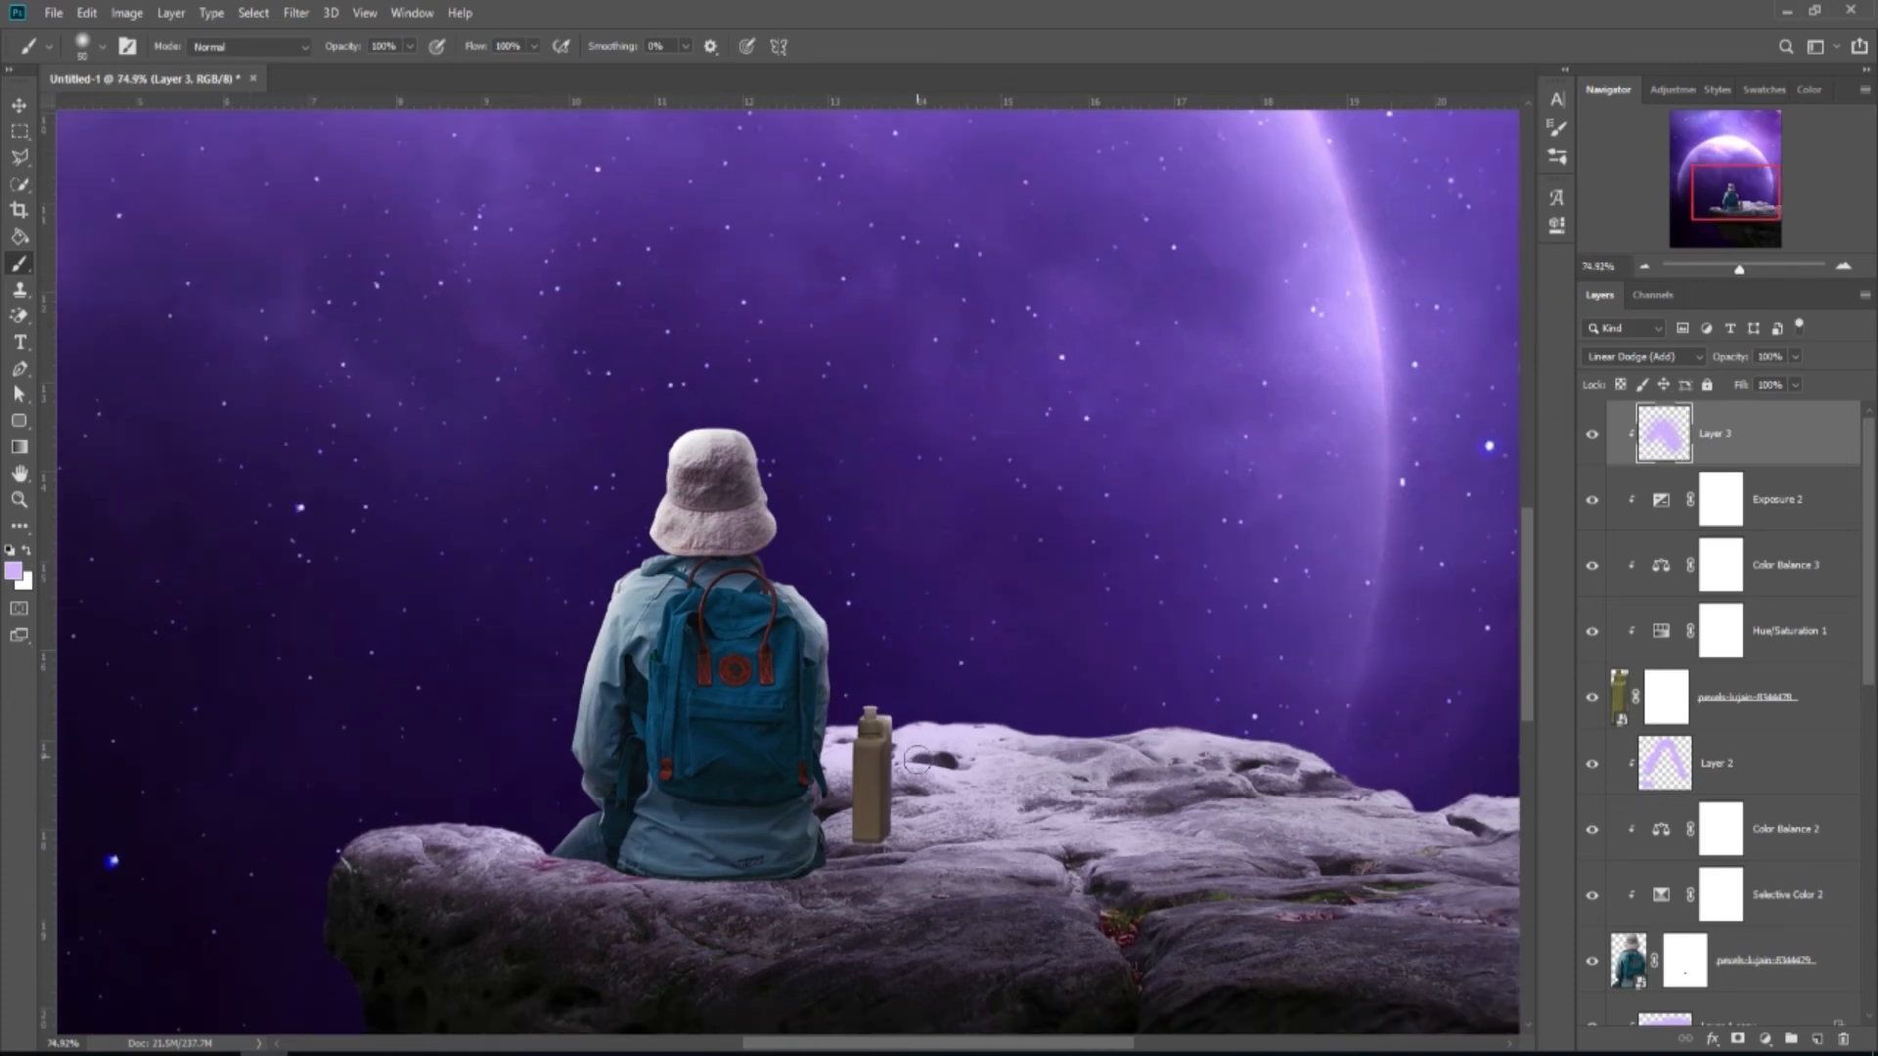
scroll(910, 713, "up", 2)
scroll(947, 809, "down", 4)
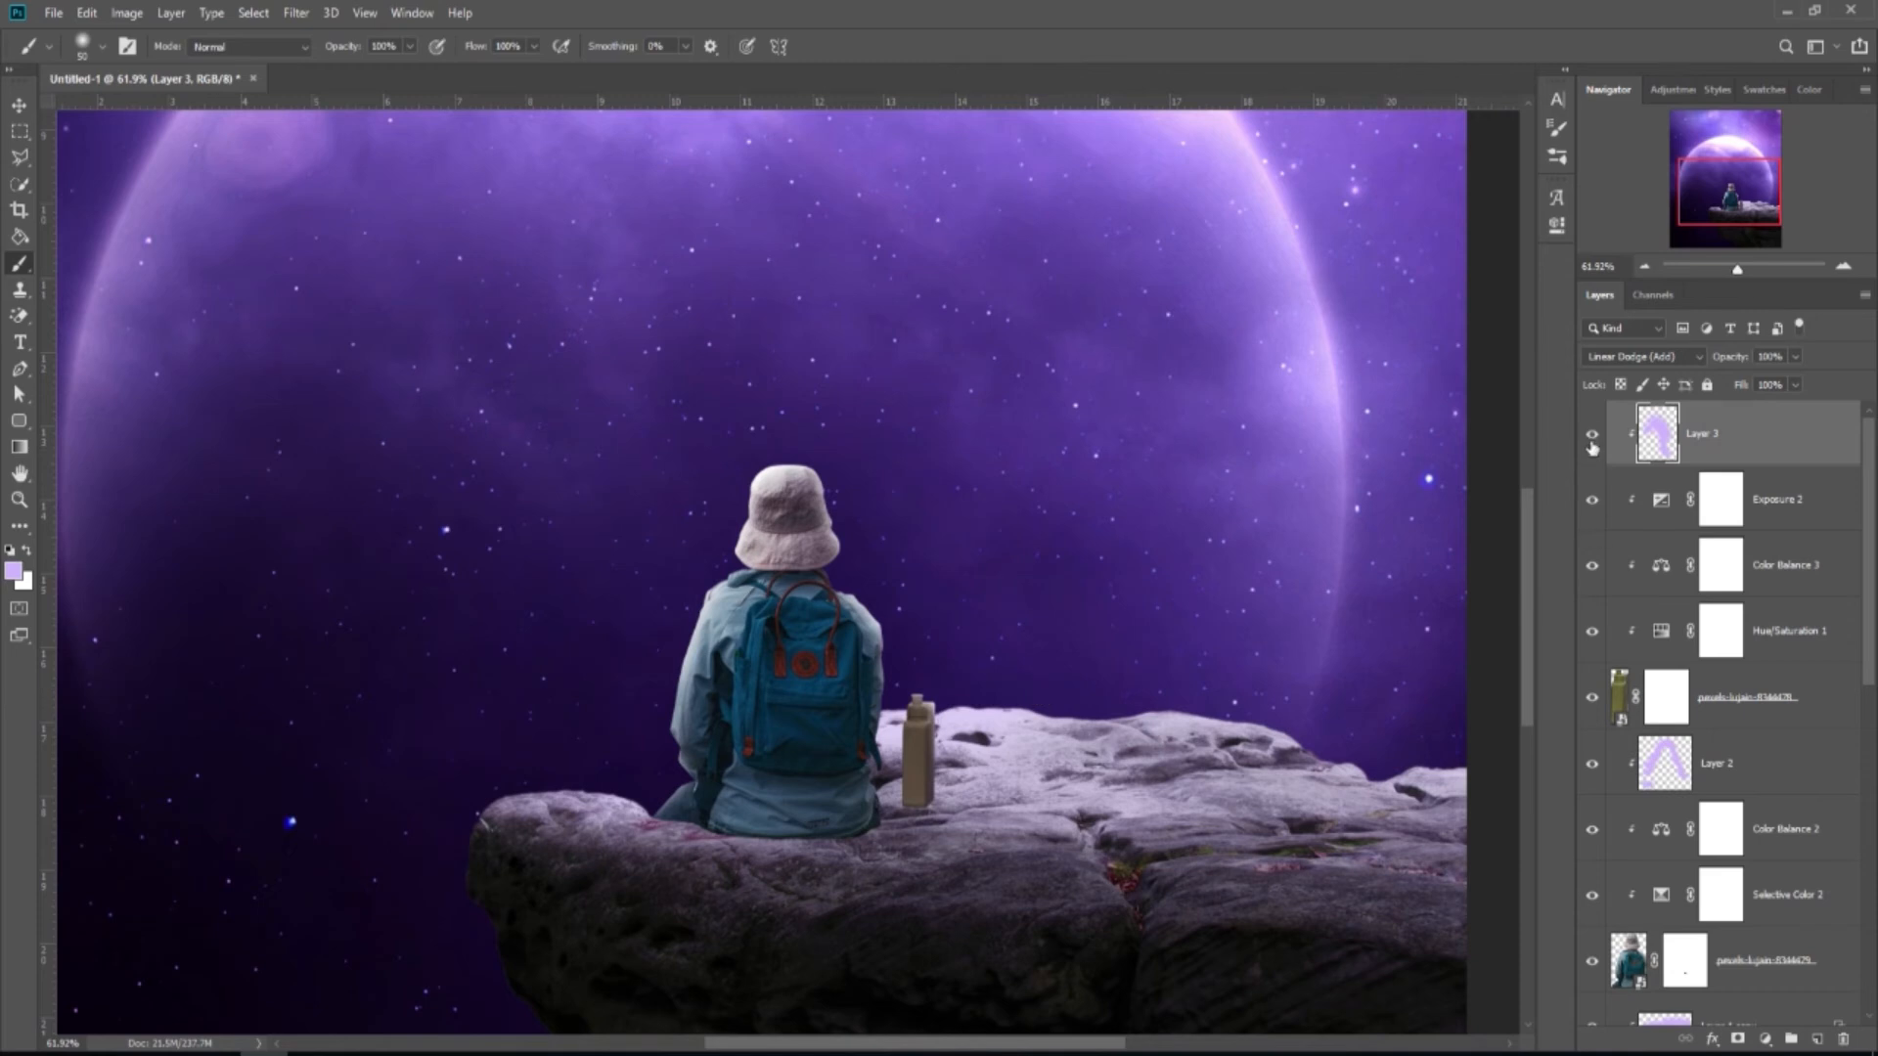
scroll(1090, 572, "down", 2)
scroll(1108, 687, "down", 1)
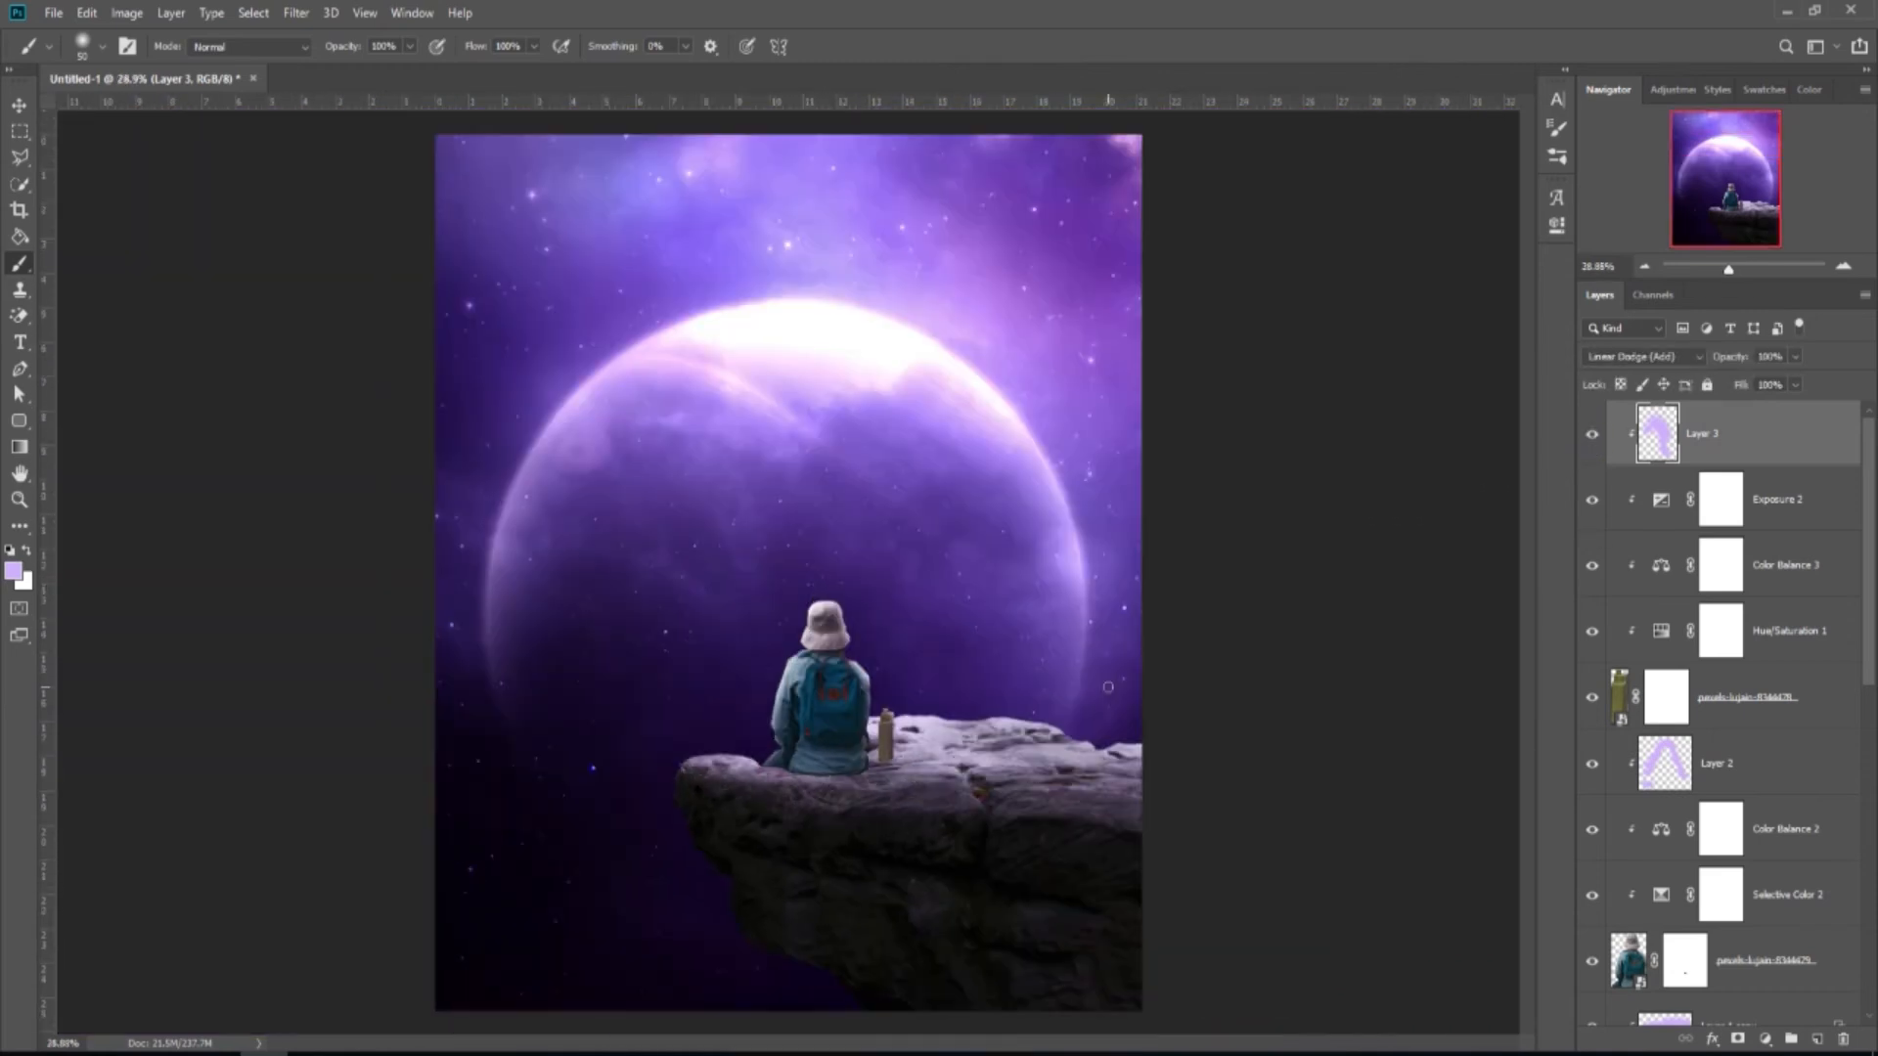
Split Layer 3's Underlying Layer black Blend If slider to 0/105 to fade the glow from dark areas.
right_click(1780, 450)
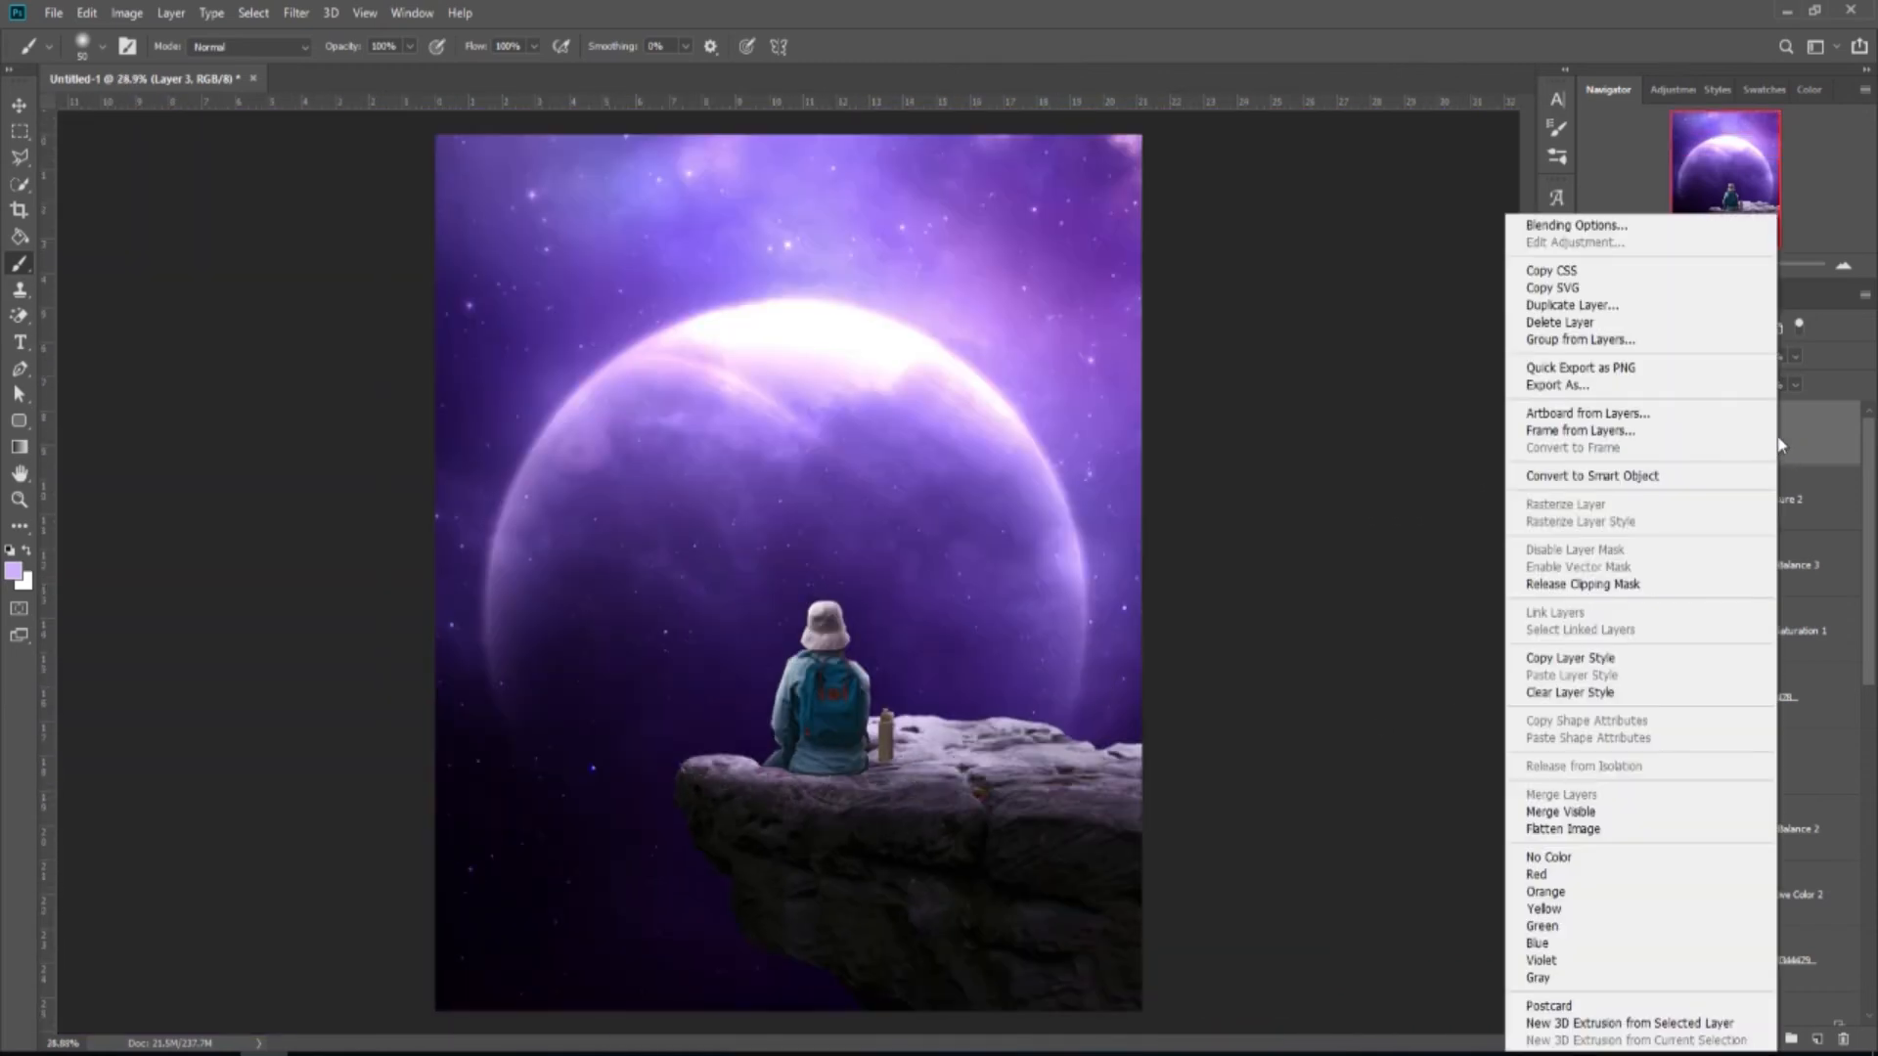
left_click(1604, 227)
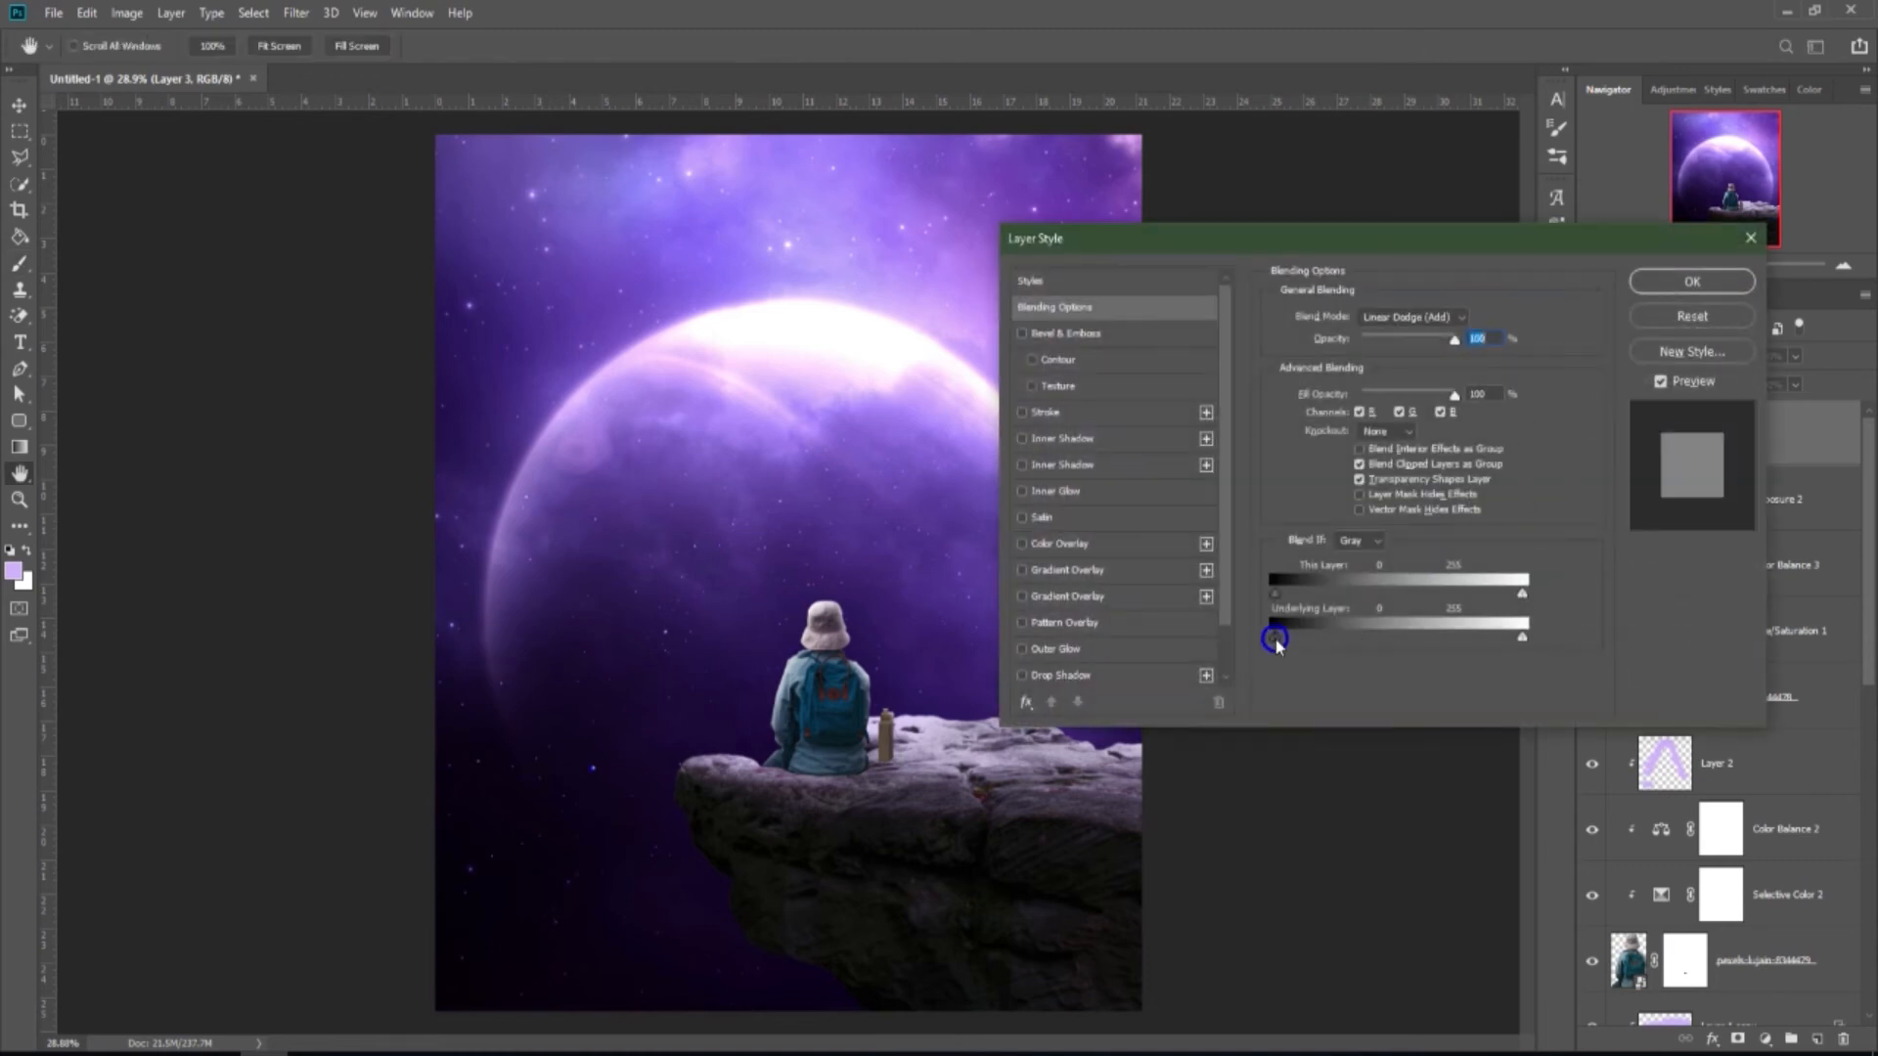
left_click_drag(1275, 638, 1376, 635)
left_click(1692, 281)
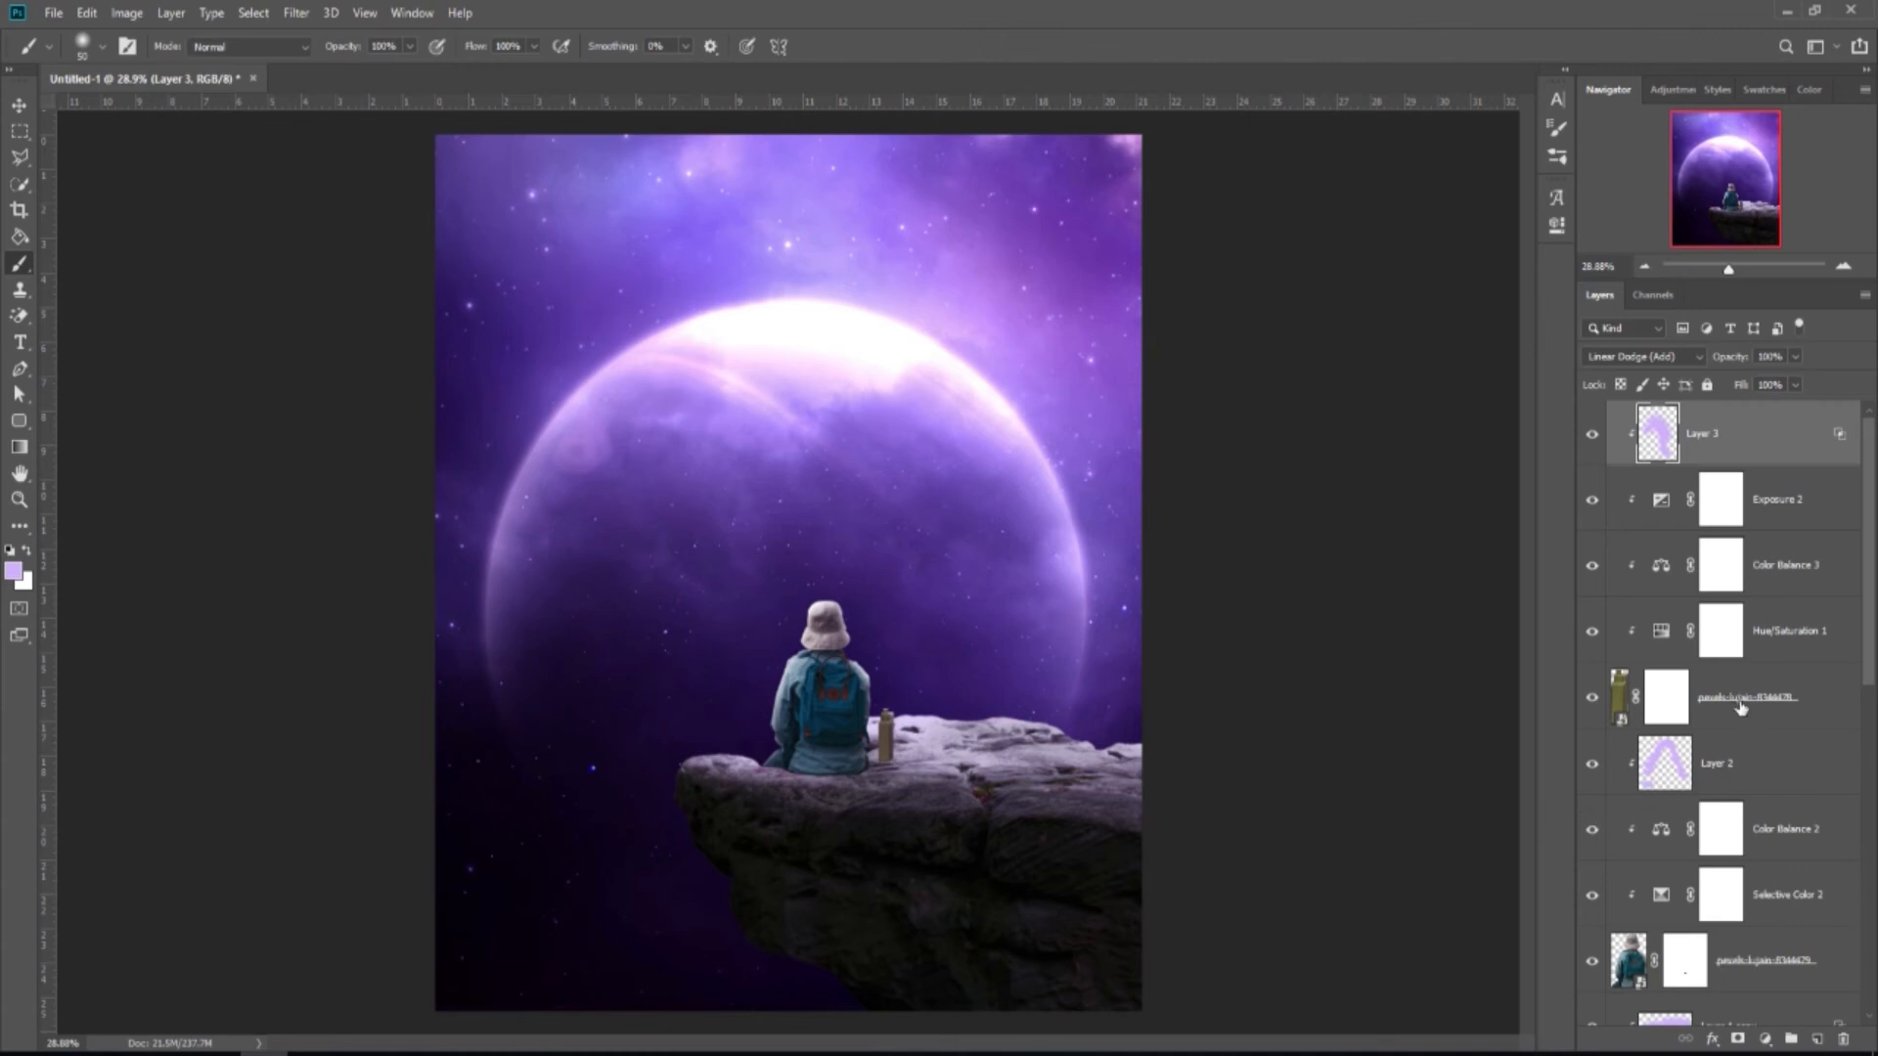
Add Layer 4 clipped to Layer 3 and set it to Multiply.
left_click(1815, 1035)
right_click(1727, 431)
left_click(1569, 586)
left_click(1657, 356)
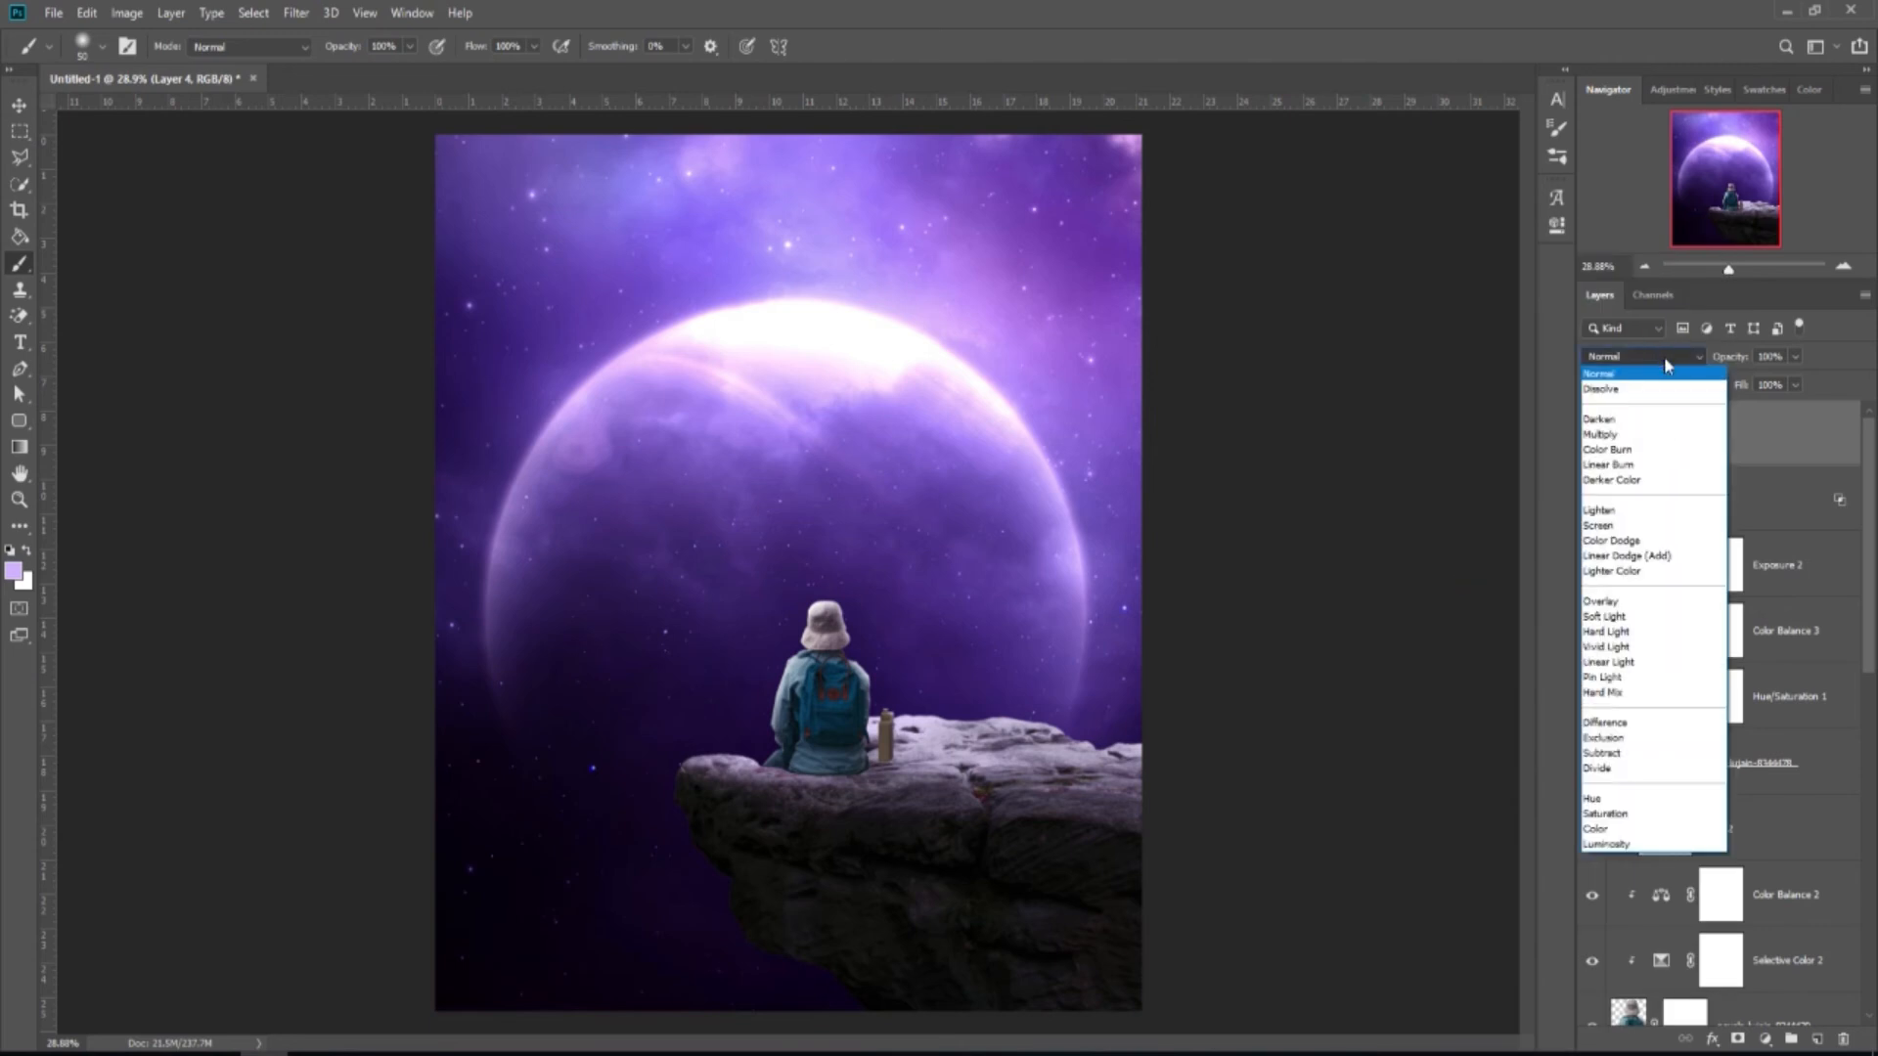
left_click(1651, 422)
Paint soft black shading down the bottle with a low-opacity brush.
left_click(27, 551)
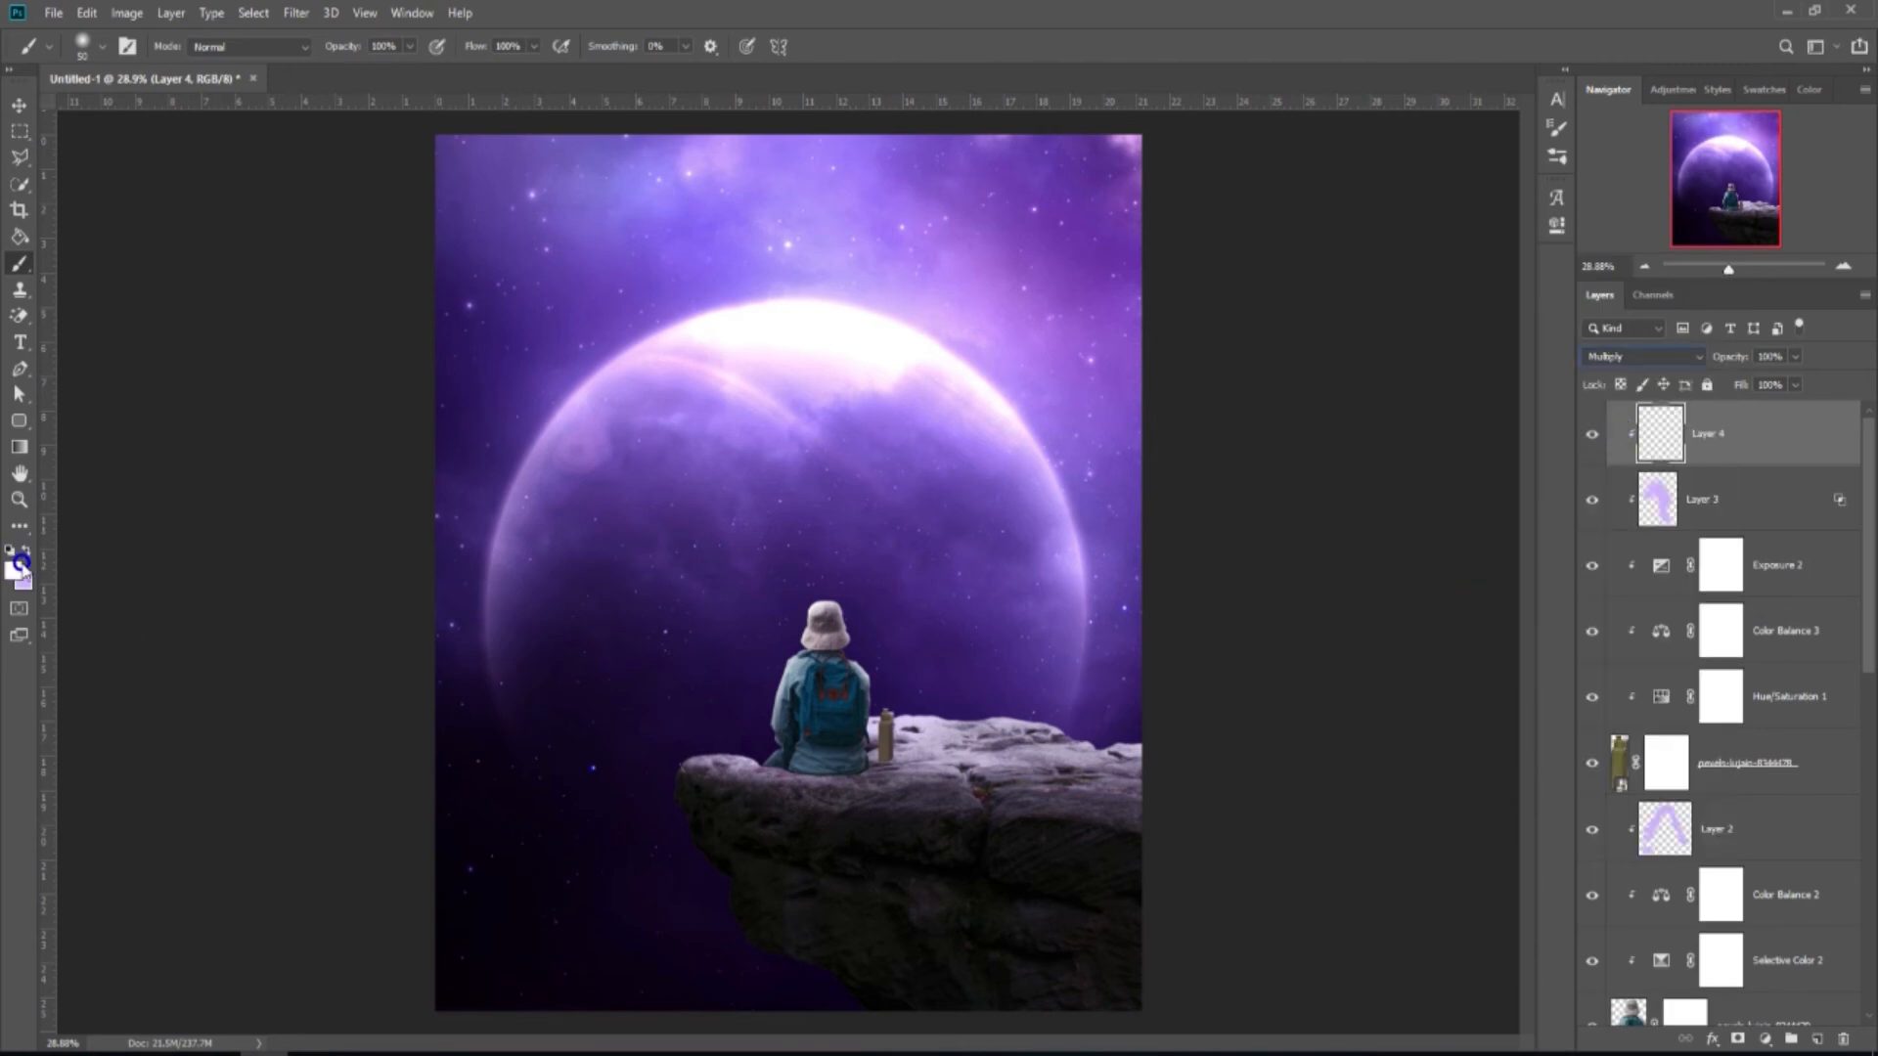
left_click(13, 571)
left_click(1394, 445)
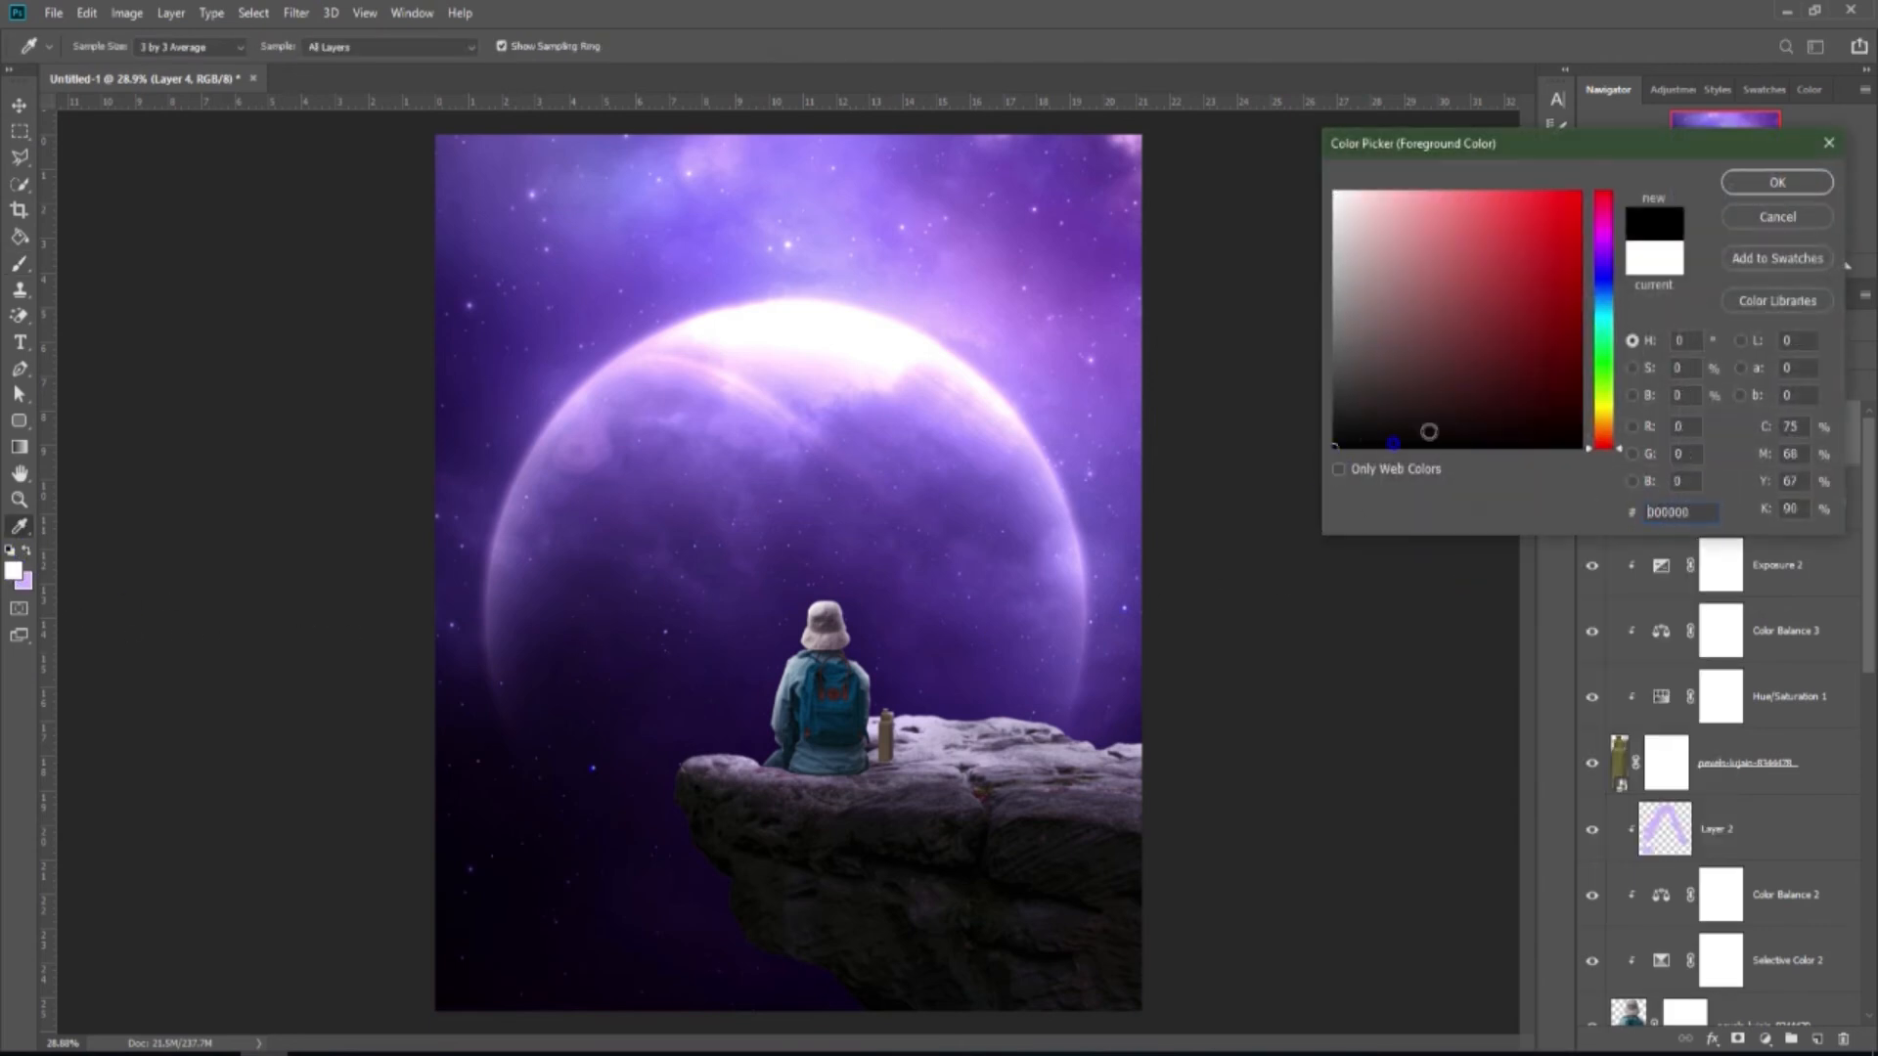
left_click(1777, 182)
key("b")
left_click(409, 46)
left_click_drag(408, 69, 360, 128)
scroll(872, 789, "up", 8)
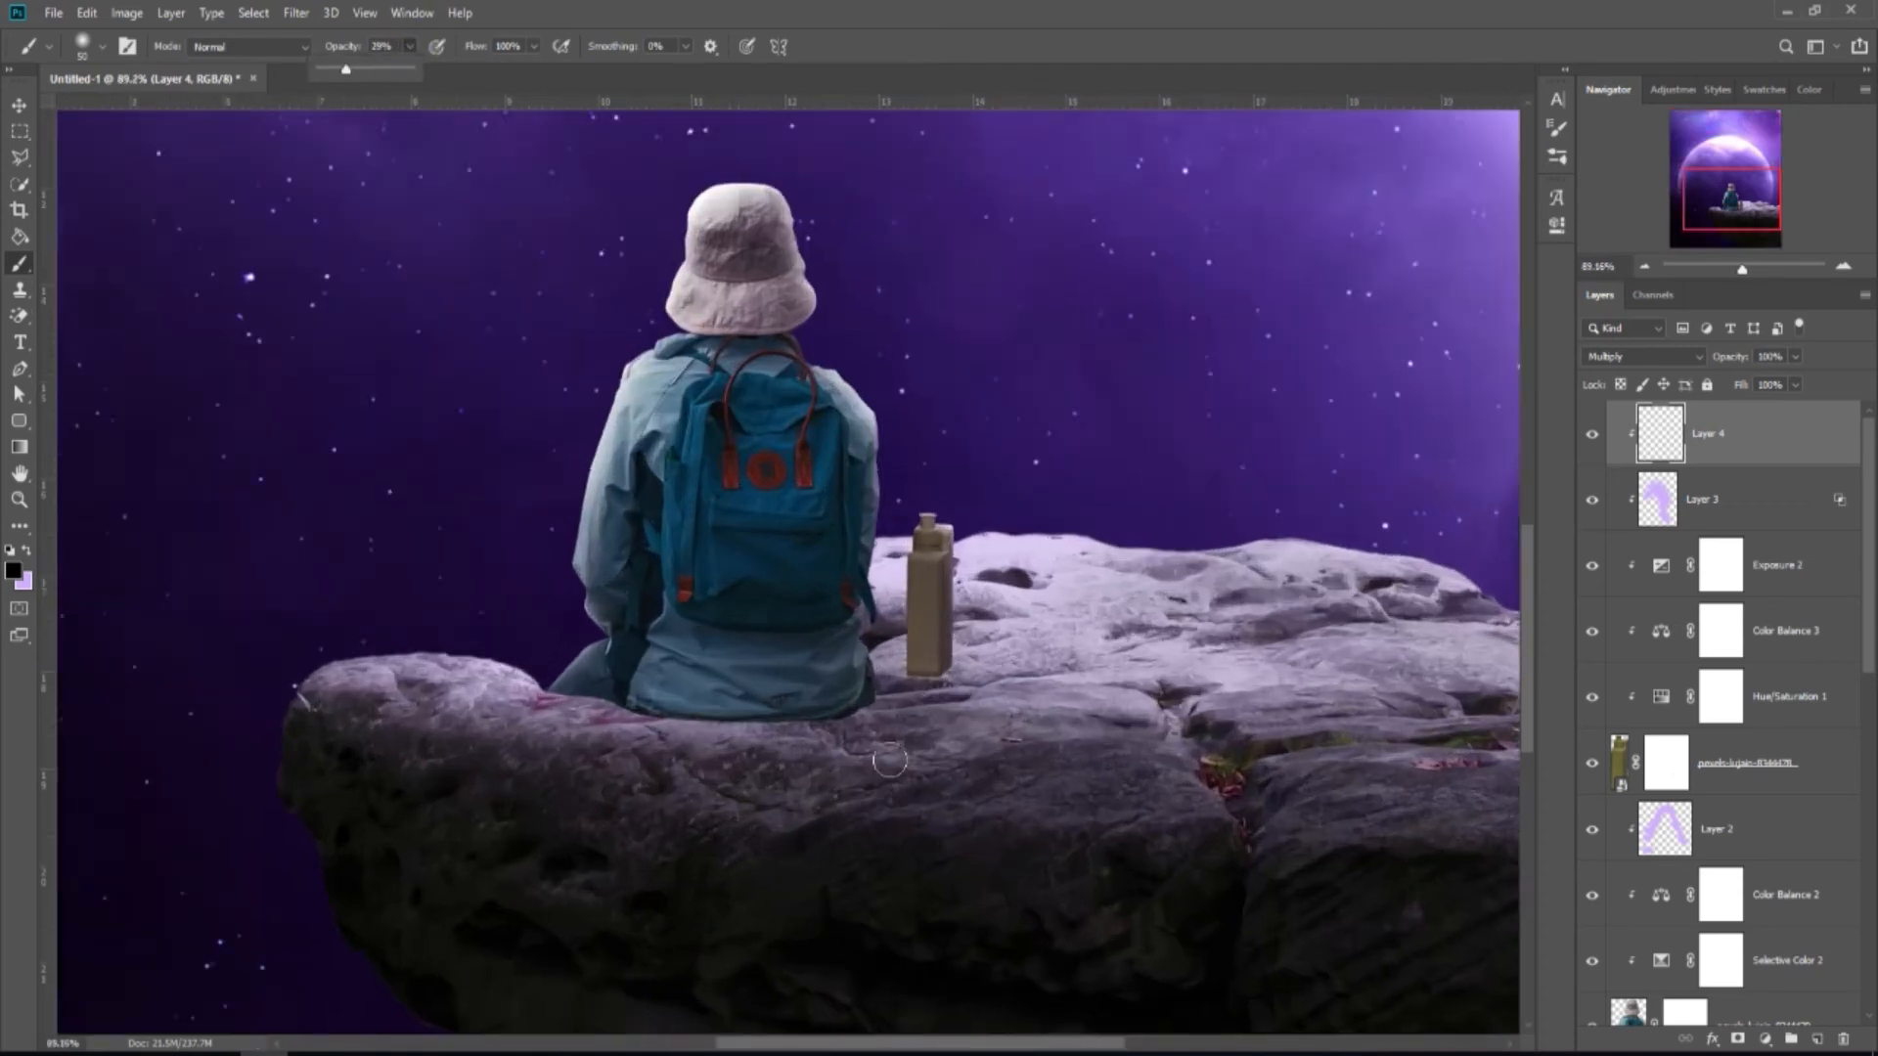
key("bracketleft")
left_click_drag(943, 544, 930, 653)
left_click_drag(926, 540, 924, 660)
scroll(914, 606, "down", 5)
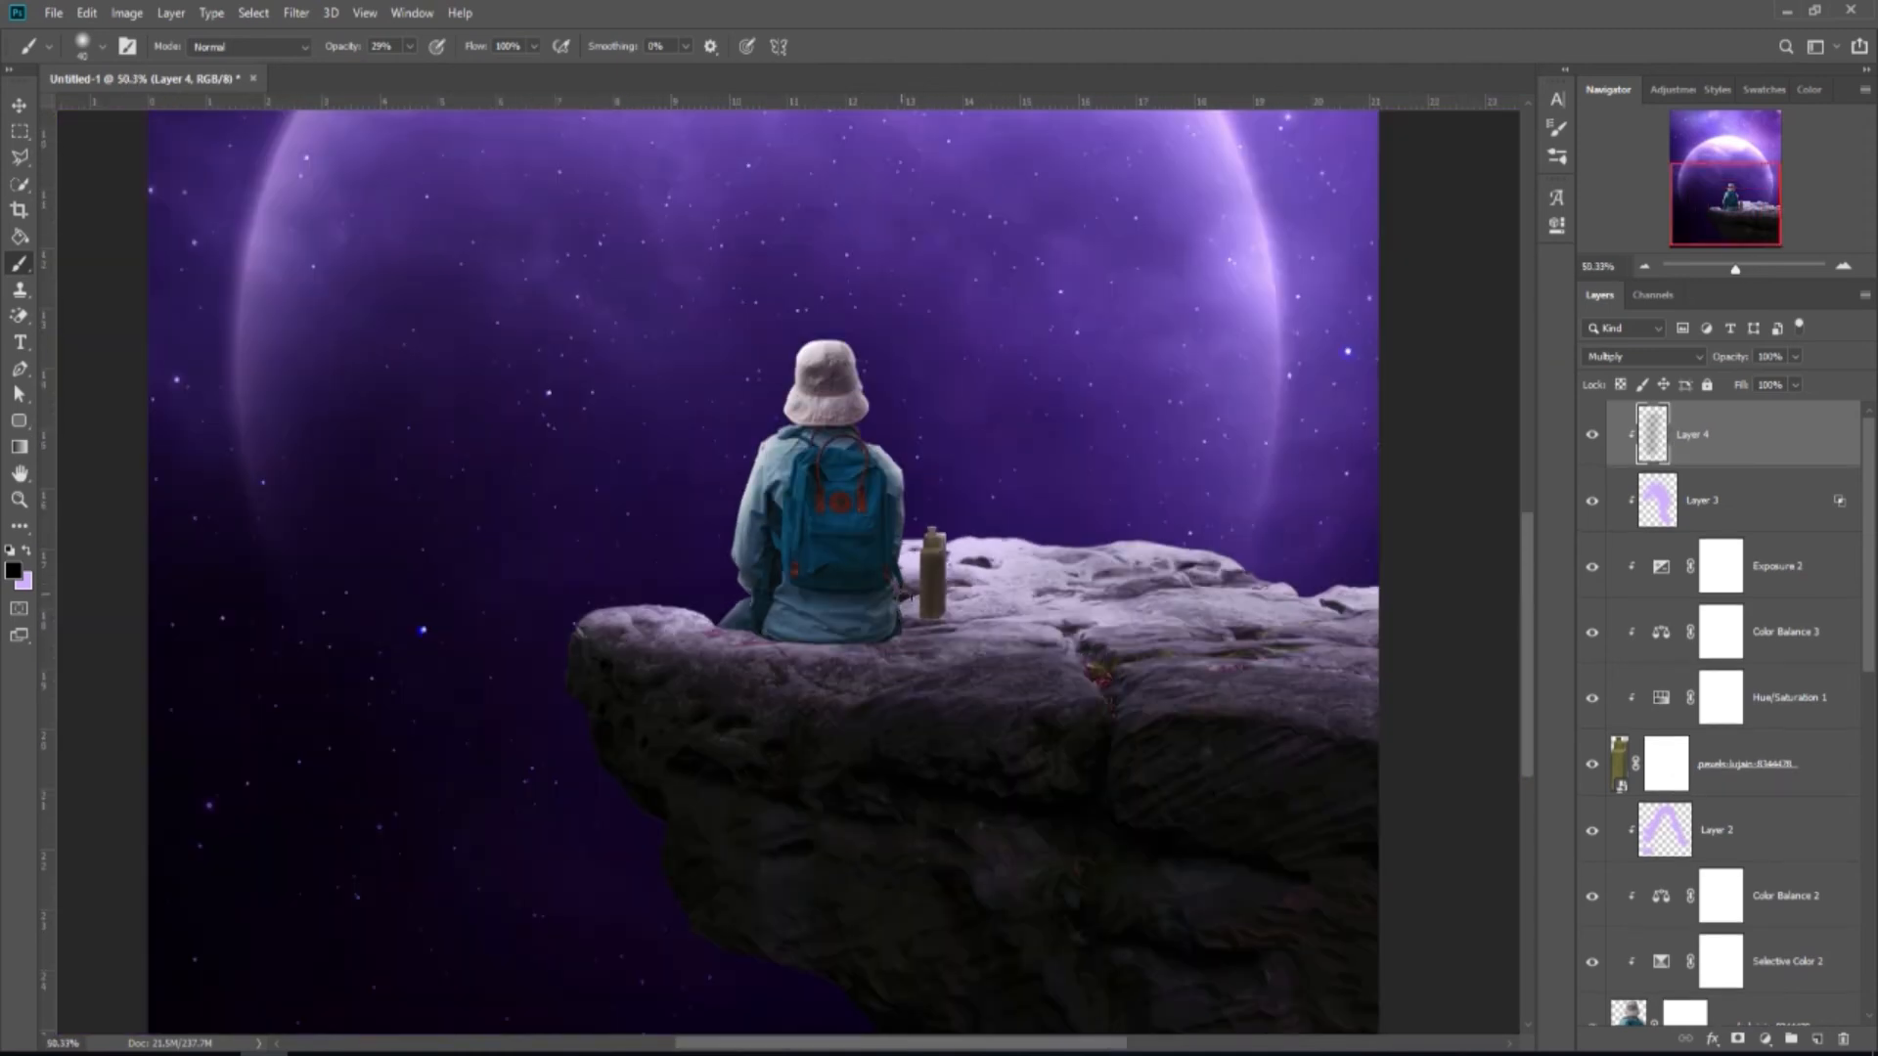
Lower Layer 4's opacity to about 28%, comparing with the layer hidden and shown.
left_click_drag(1795, 357, 1763, 404)
left_click(1593, 435)
left_click(1593, 435)
scroll(901, 504, "down", 3)
scroll(901, 503, "down", 2)
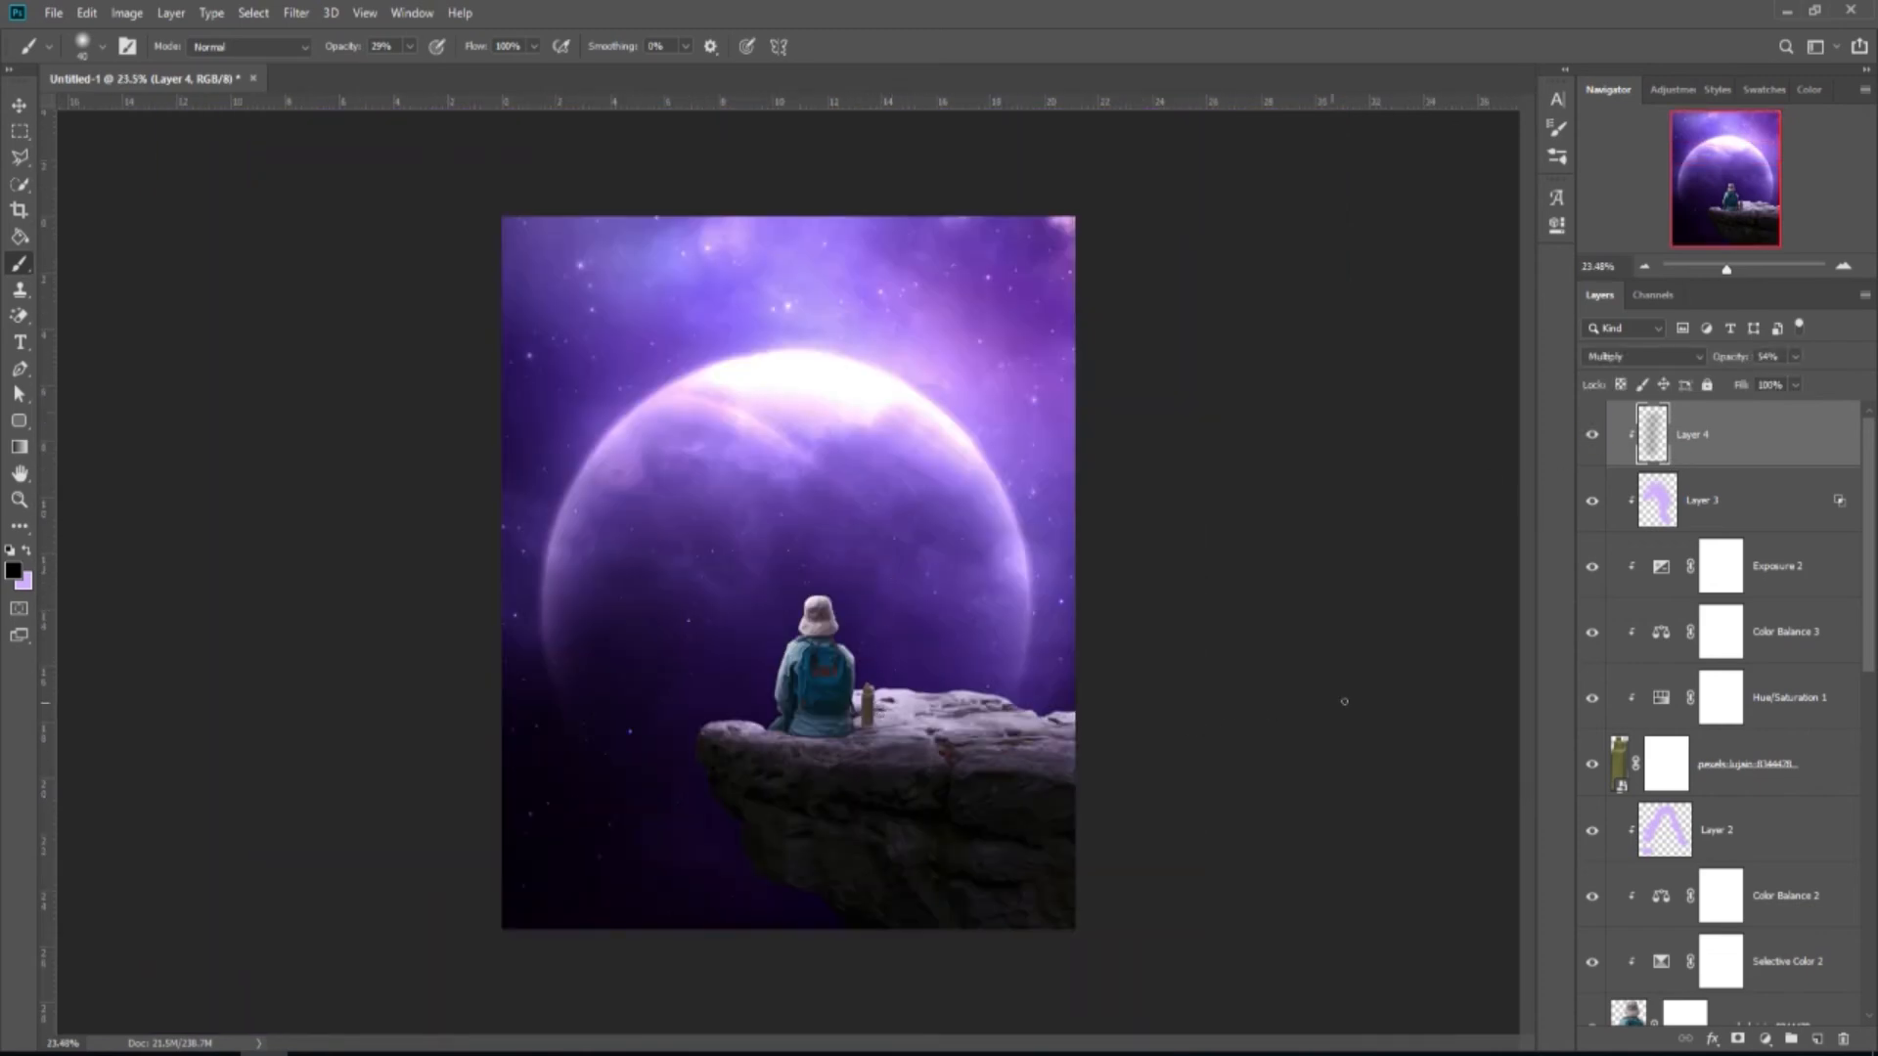
left_click_drag(1798, 360, 1772, 387)
left_click(1600, 438)
left_click(1600, 438)
left_click(1765, 828)
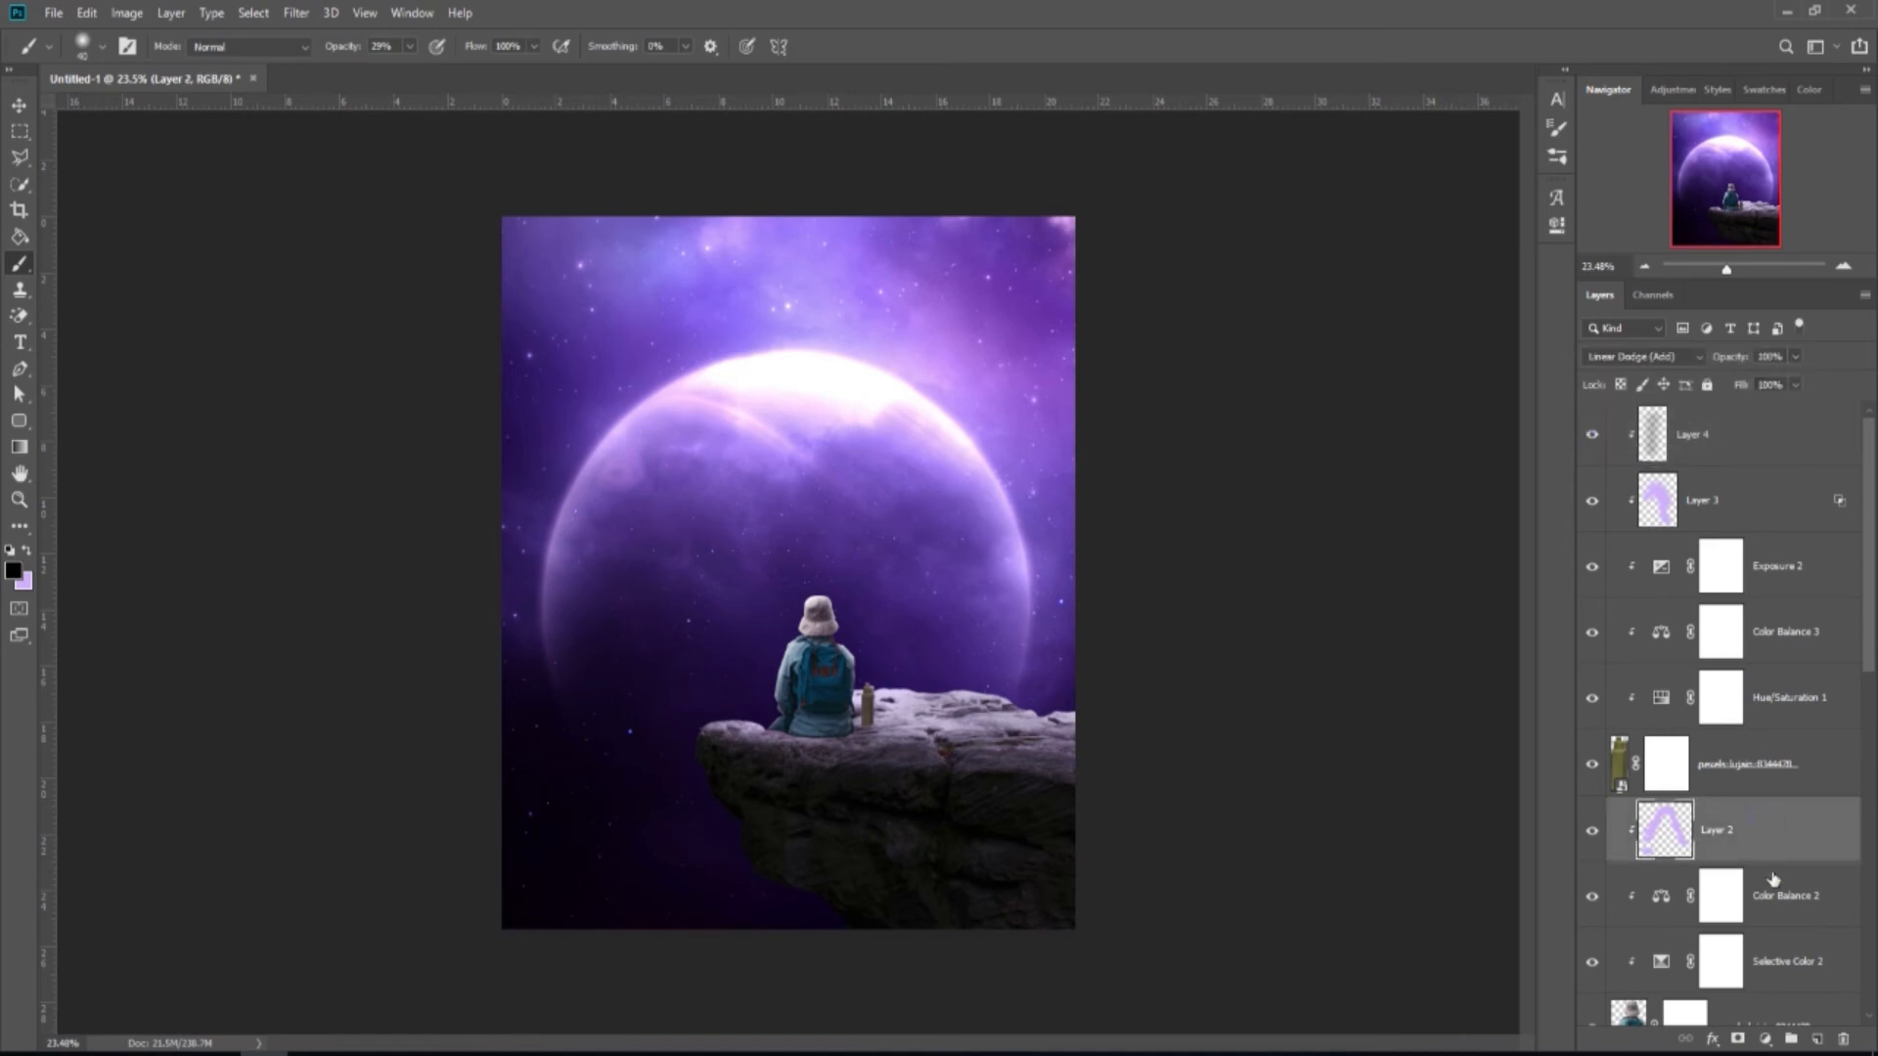
Add Layer 5 above Layer 2 and set it to Multiply.
left_click(1816, 1038)
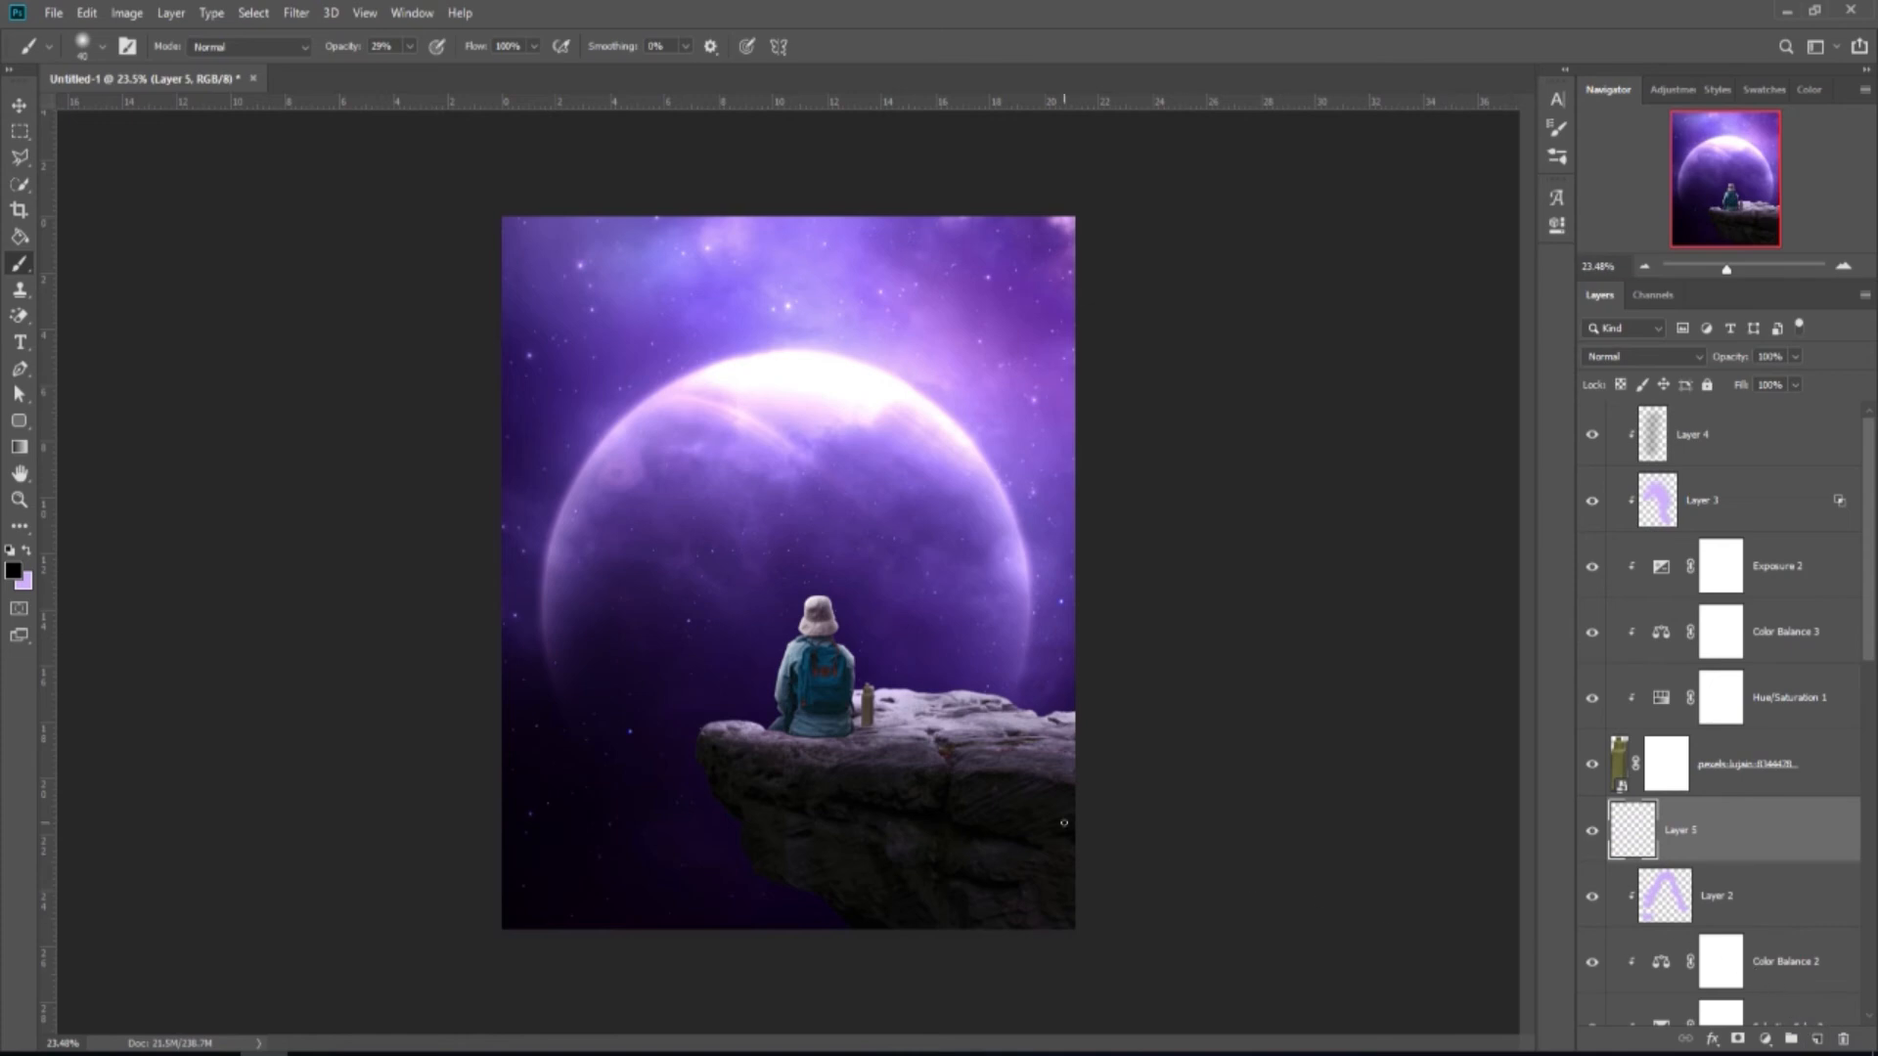
key("x")
left_click(1673, 356)
left_click(1667, 437)
scroll(868, 731, "up", 3)
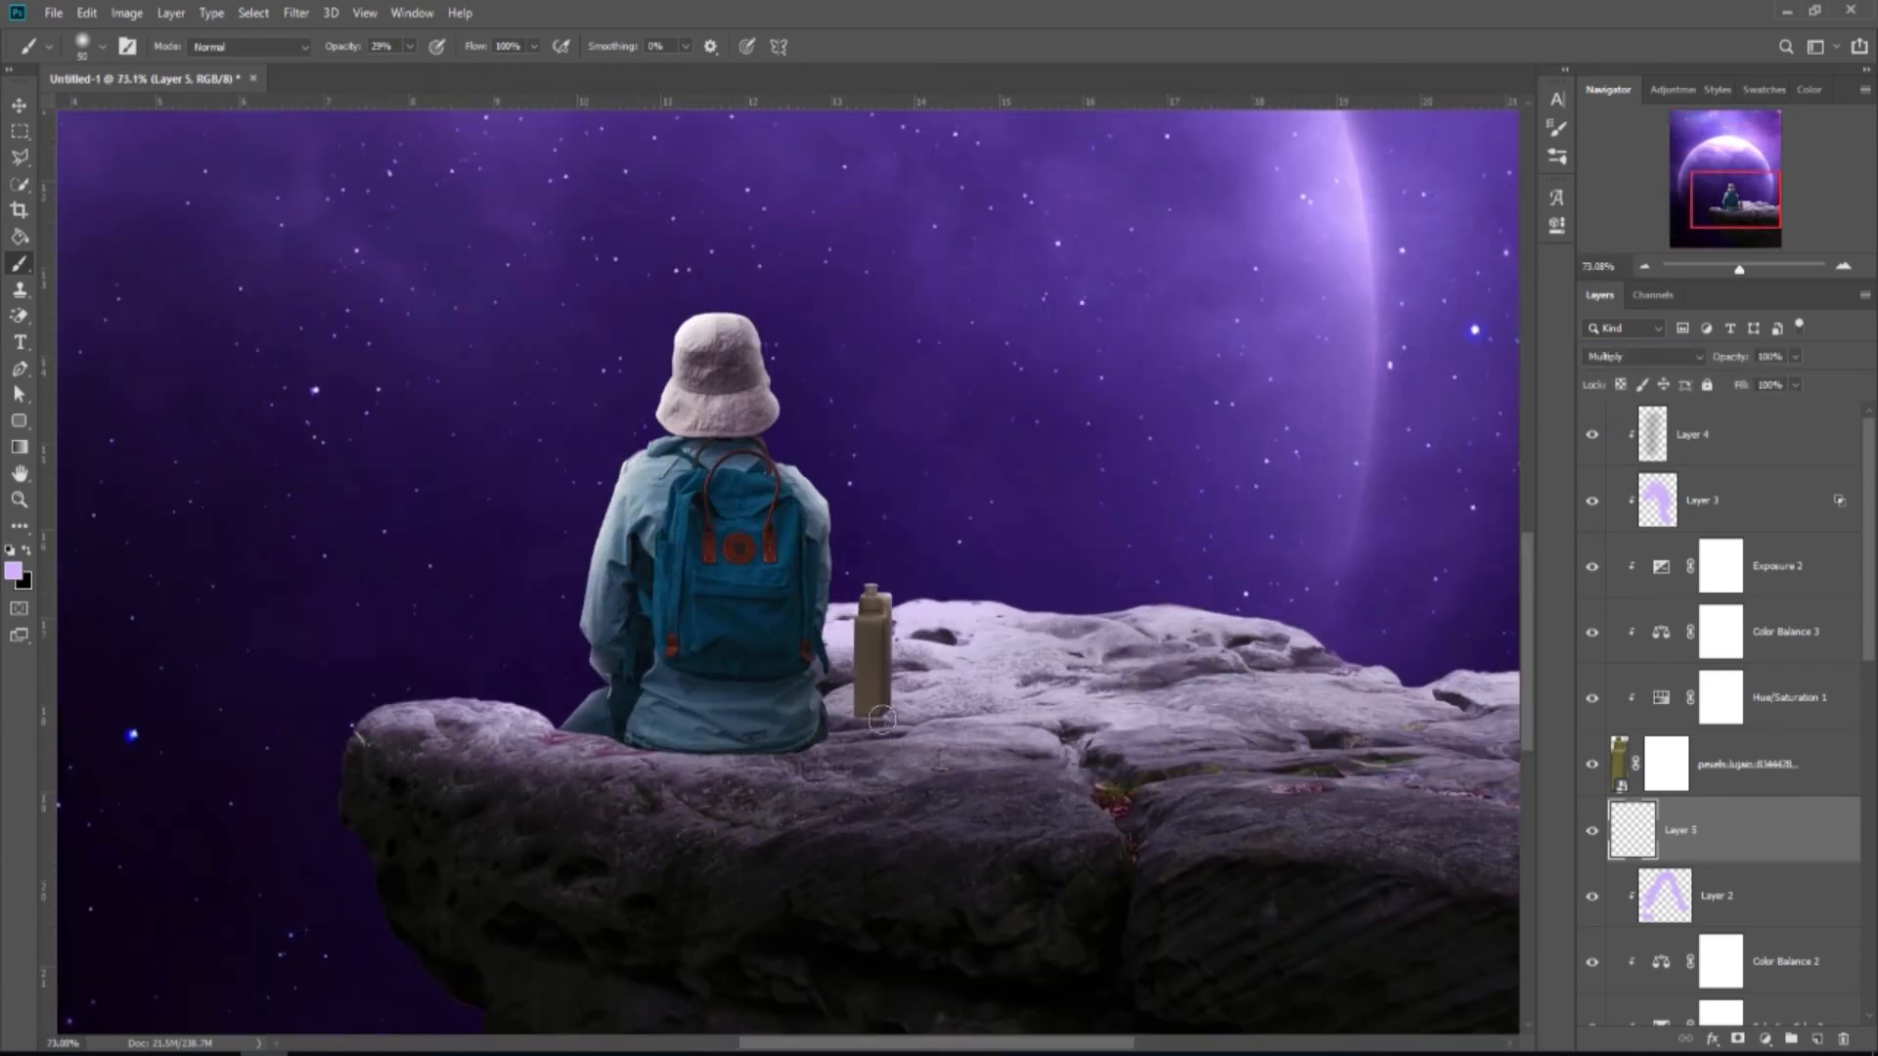
scroll(881, 720, "down", 3)
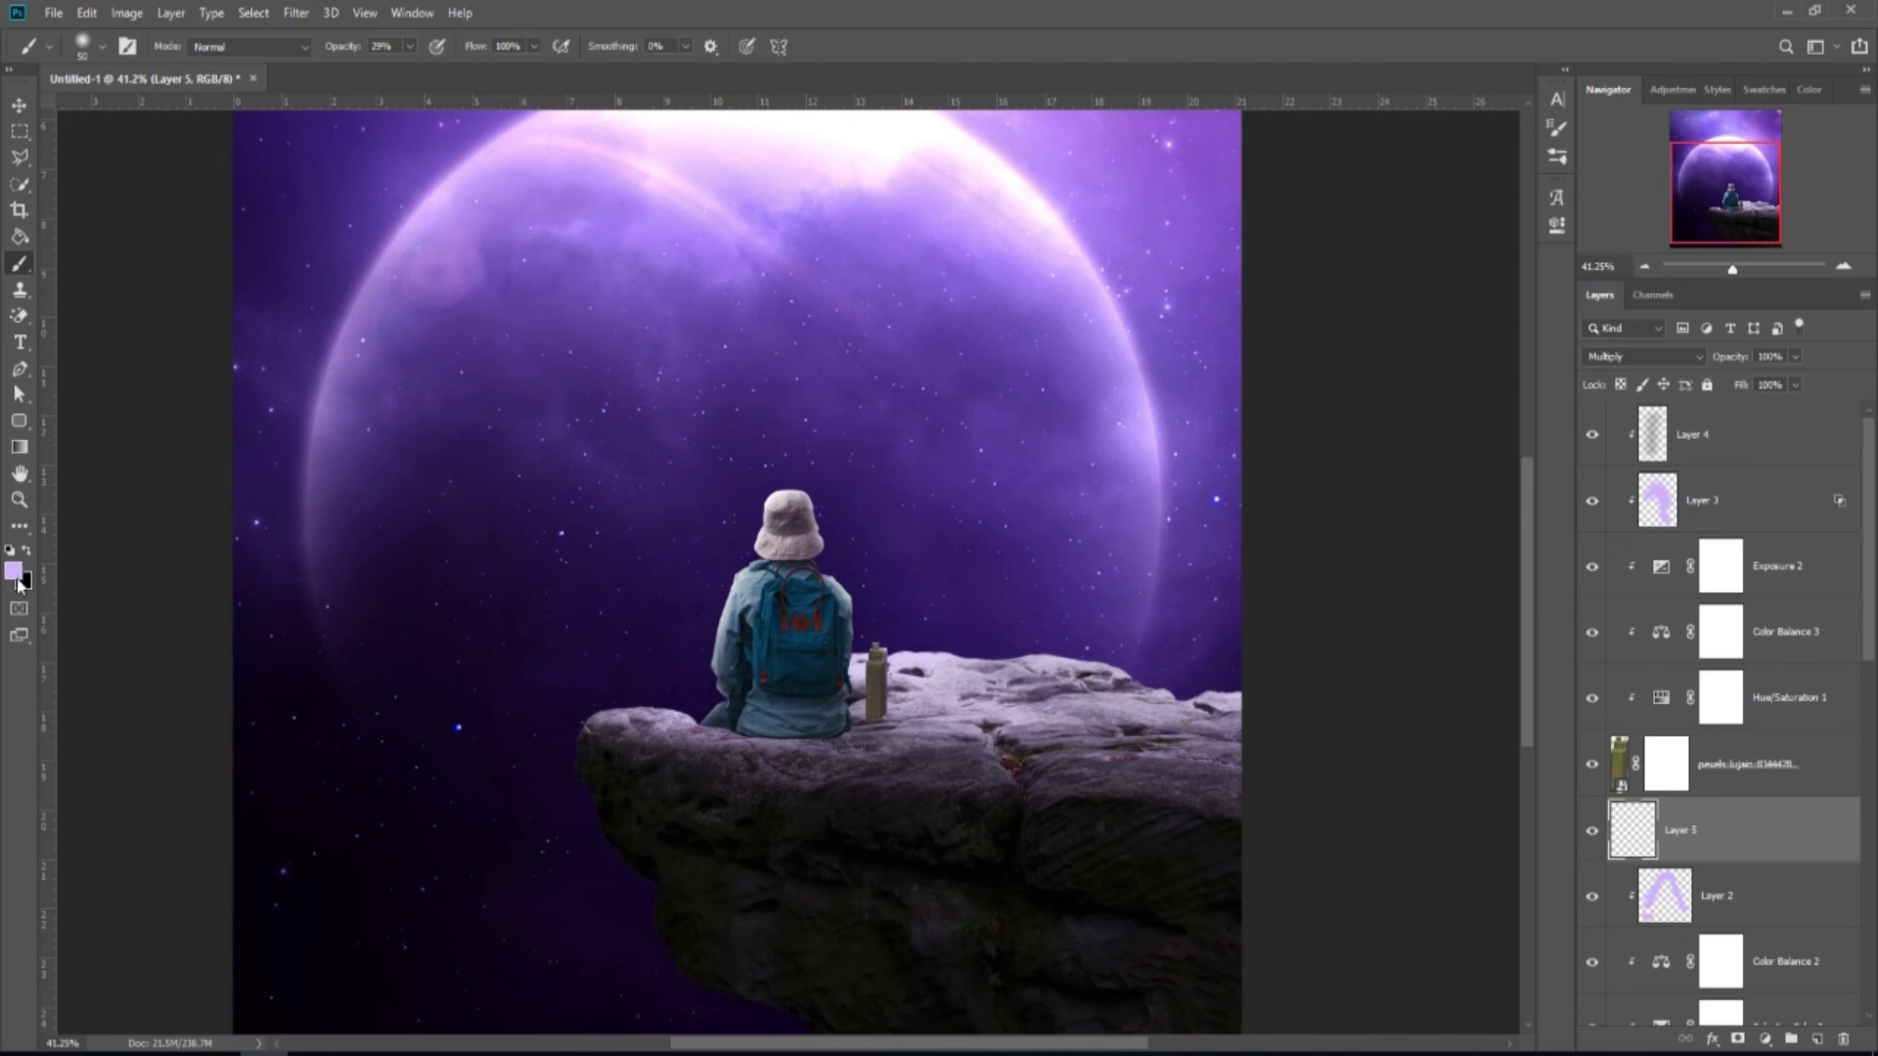
Sample a dark purple from the sky and paint a shadow on the rock under the bottle.
left_click(14, 572)
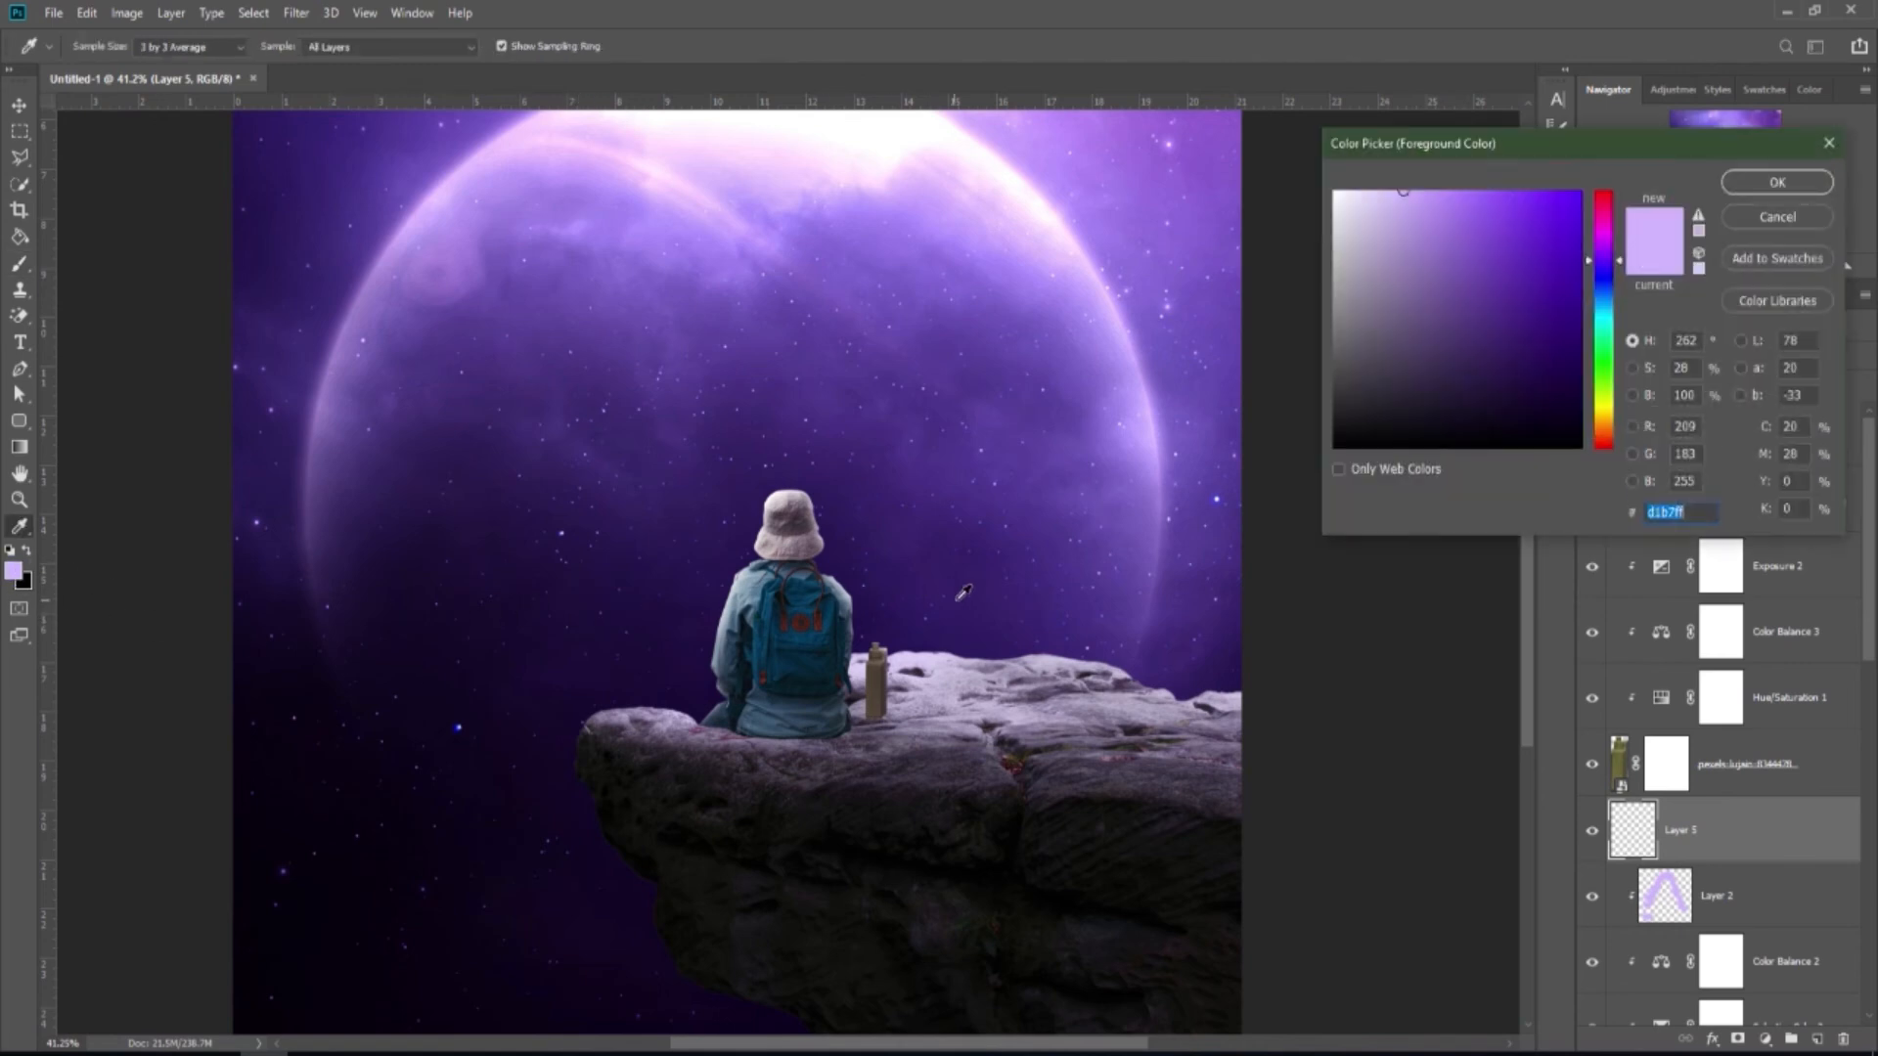
left_click(1214, 670)
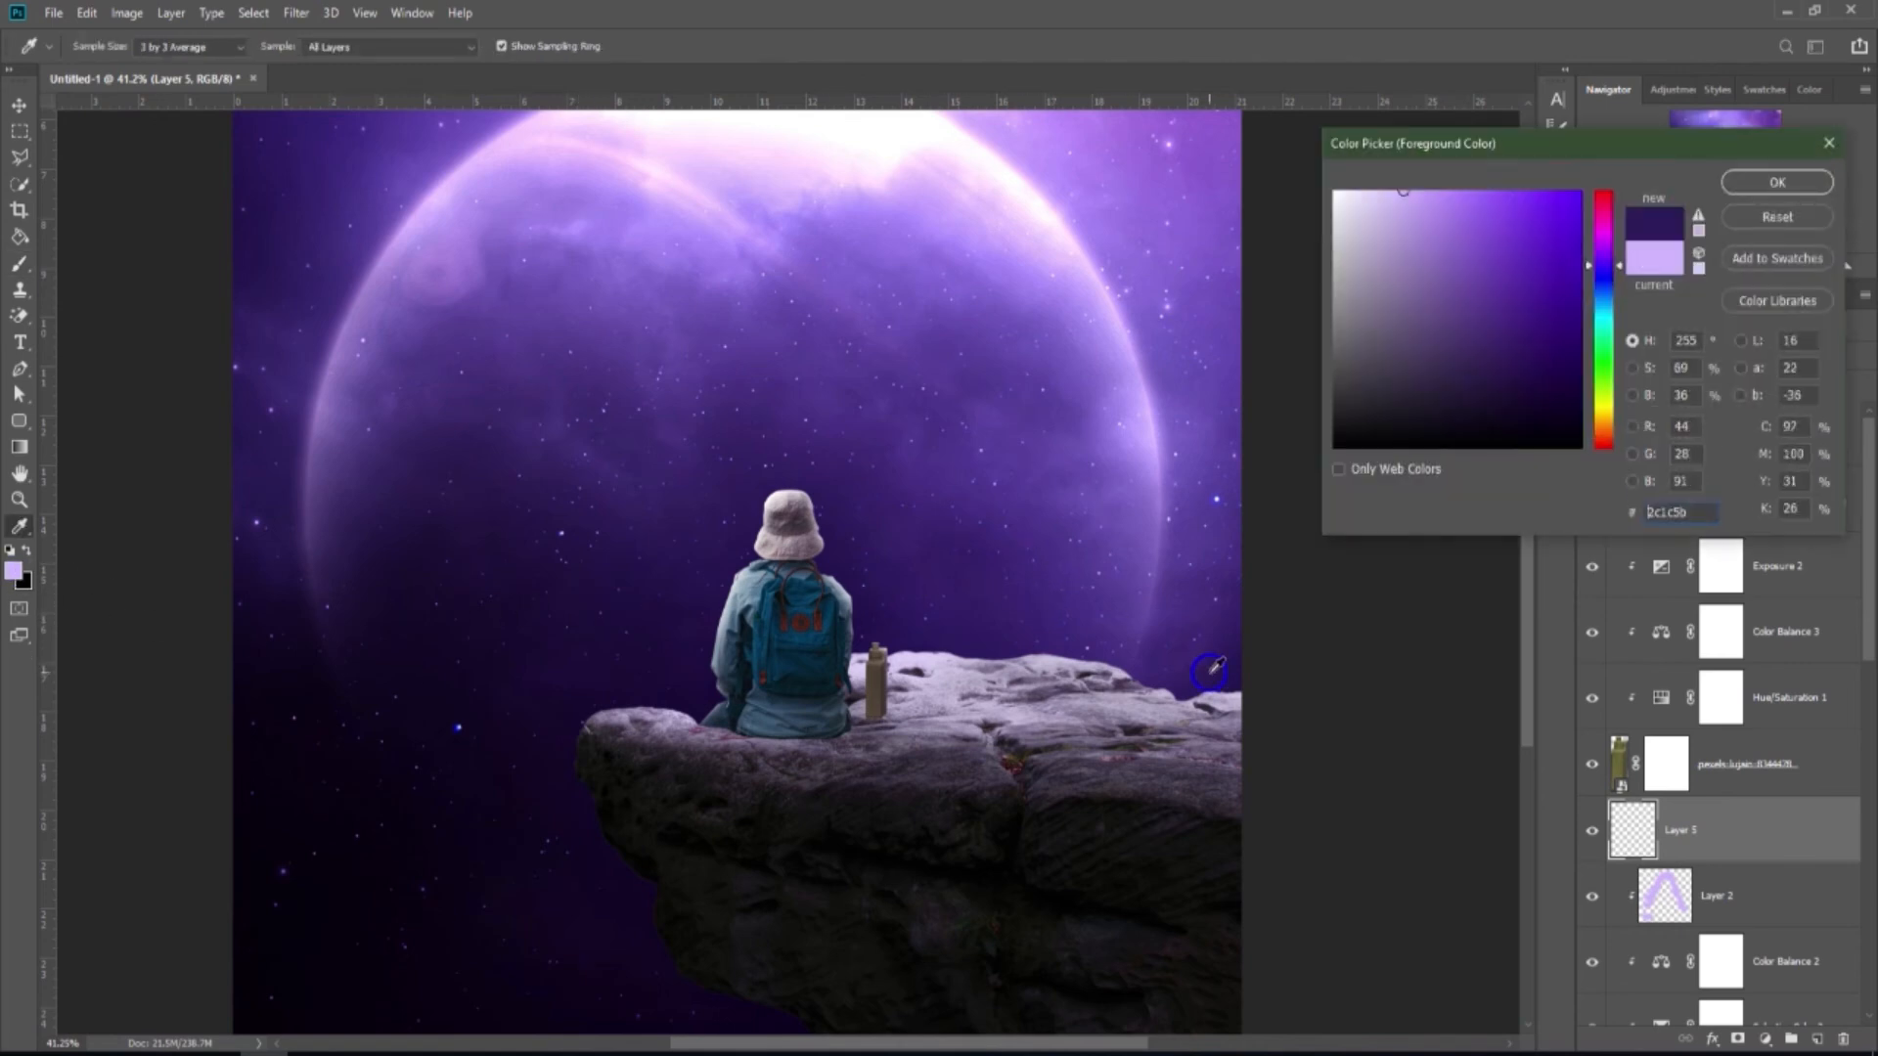
left_click(1777, 182)
scroll(950, 754, "up", 5)
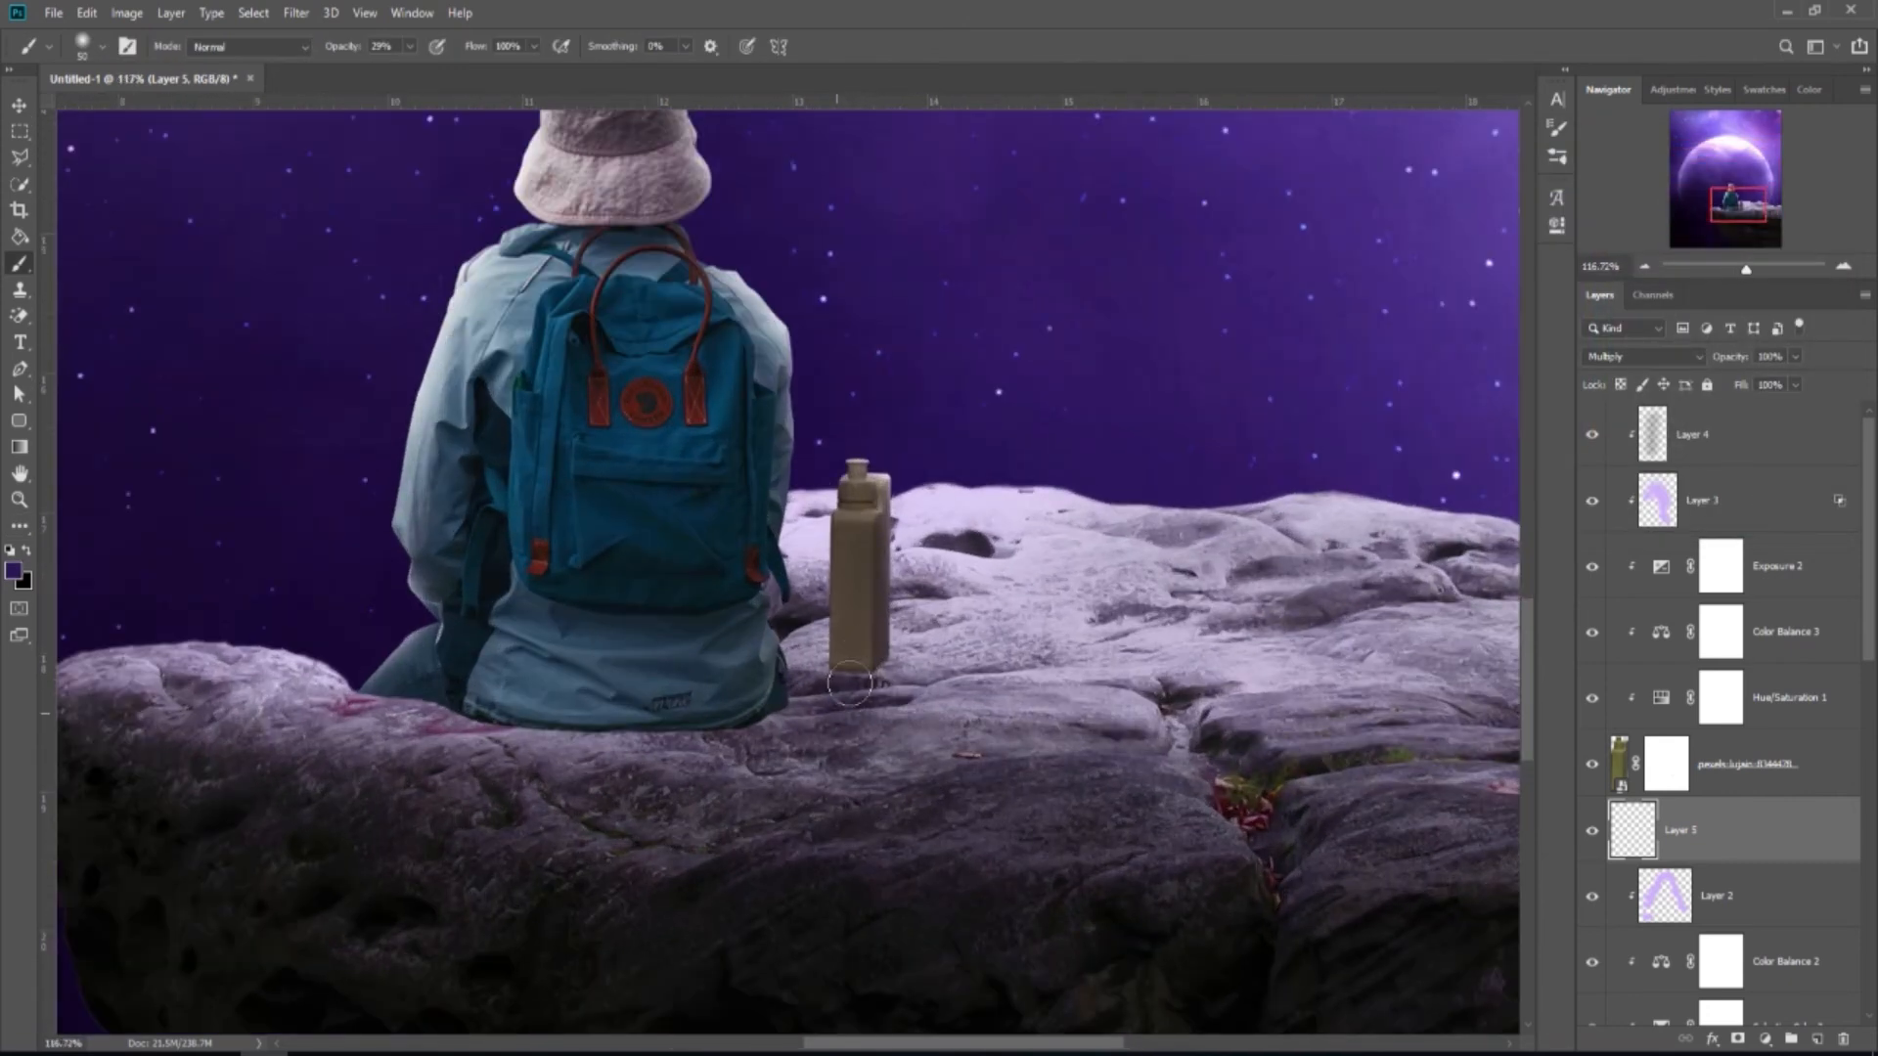
left_click_drag(867, 682, 820, 741)
scroll(949, 661, "down", 2)
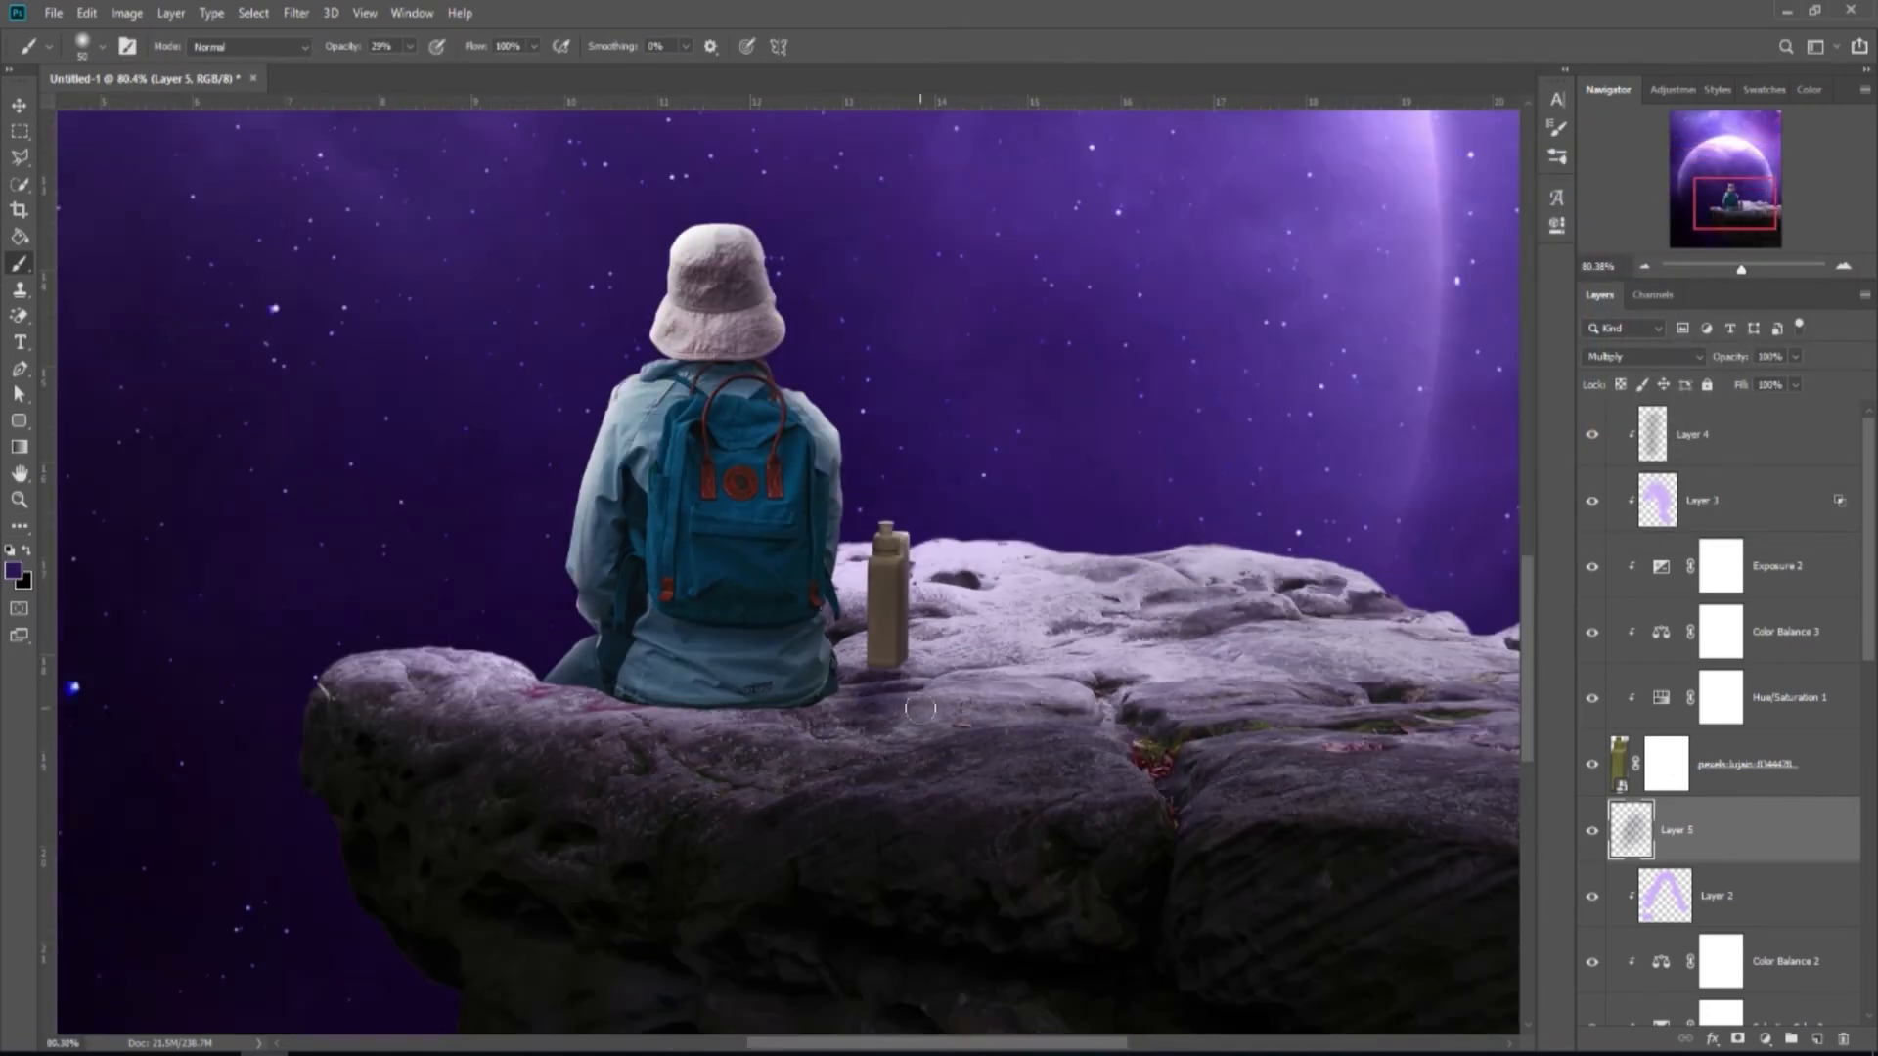
scroll(896, 657, "up", 1)
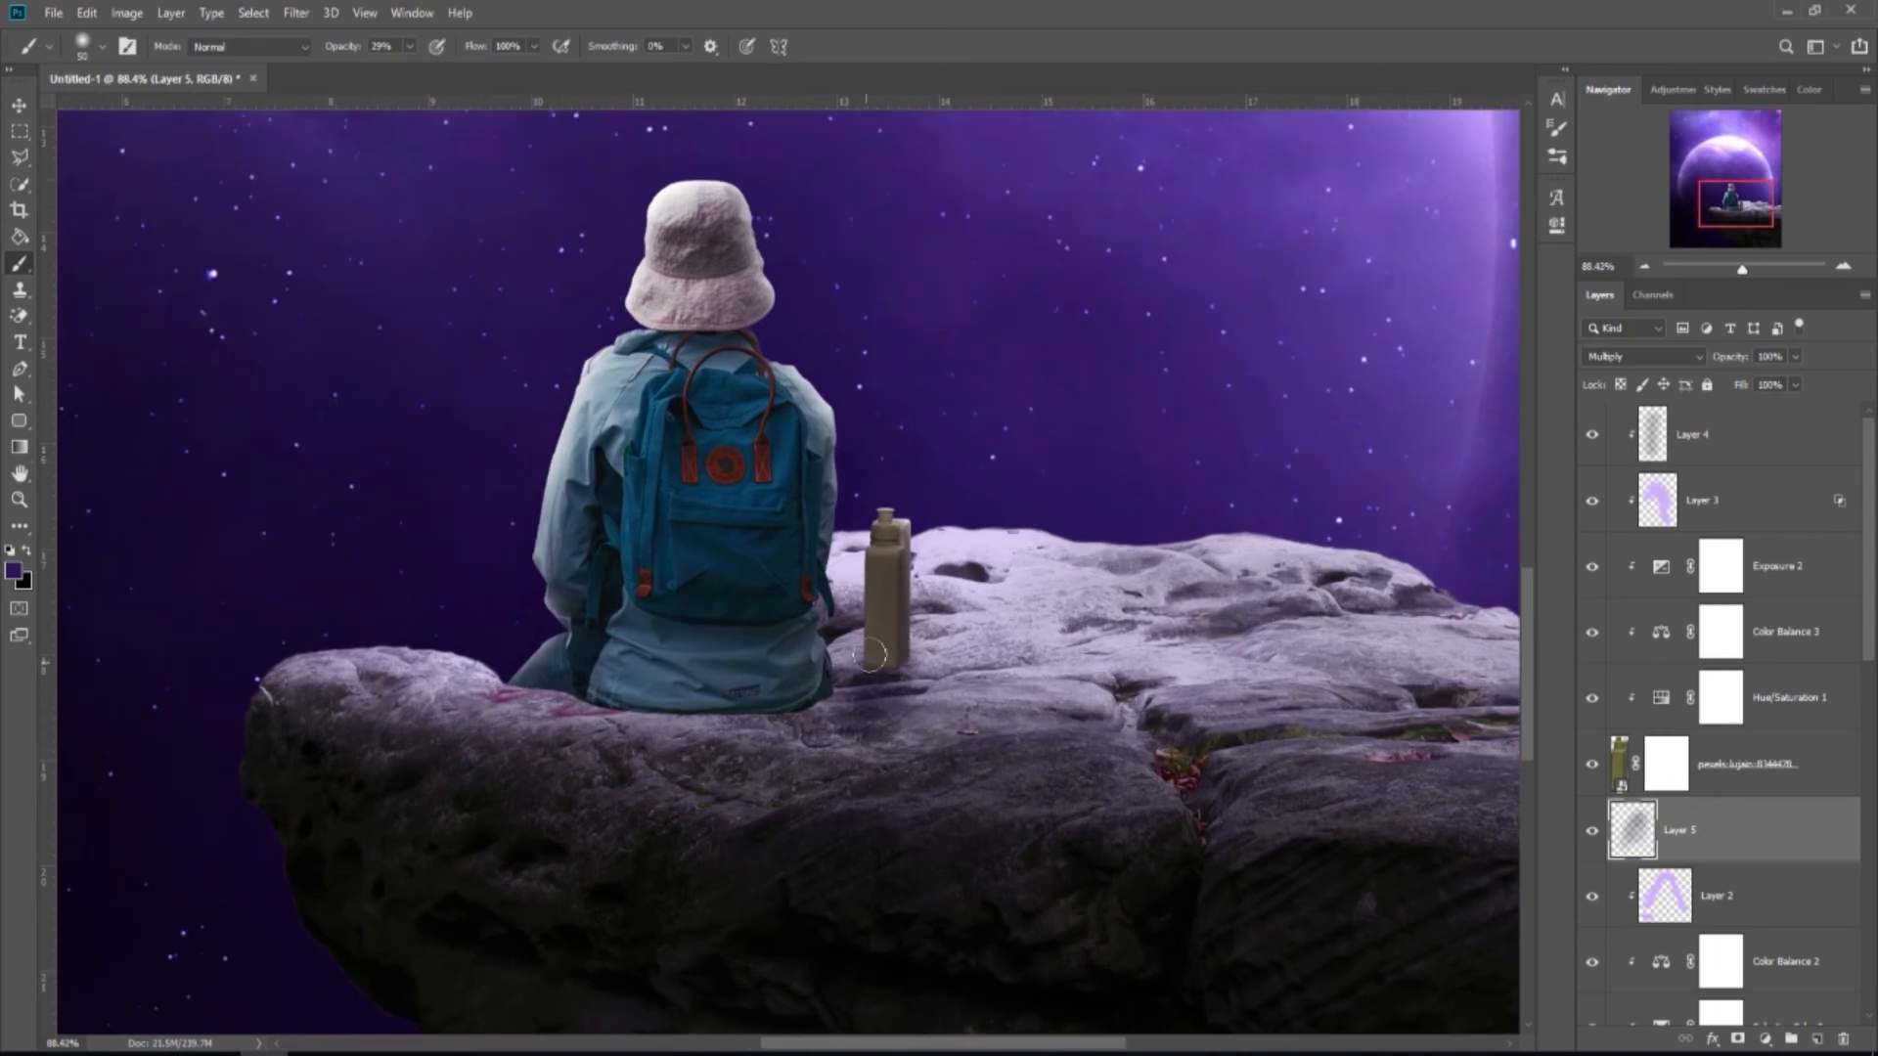
left_click_drag(902, 671, 882, 683)
mouse_move(884, 675)
left_mouse_down()
mouse_move(857, 698)
mouse_move(847, 778)
mouse_move(866, 753)
left_mouse_up()
scroll(864, 780, "down", 4)
scroll(859, 822, "down", 3)
scroll(859, 822, "down", 4)
scroll(856, 832, "down", 1)
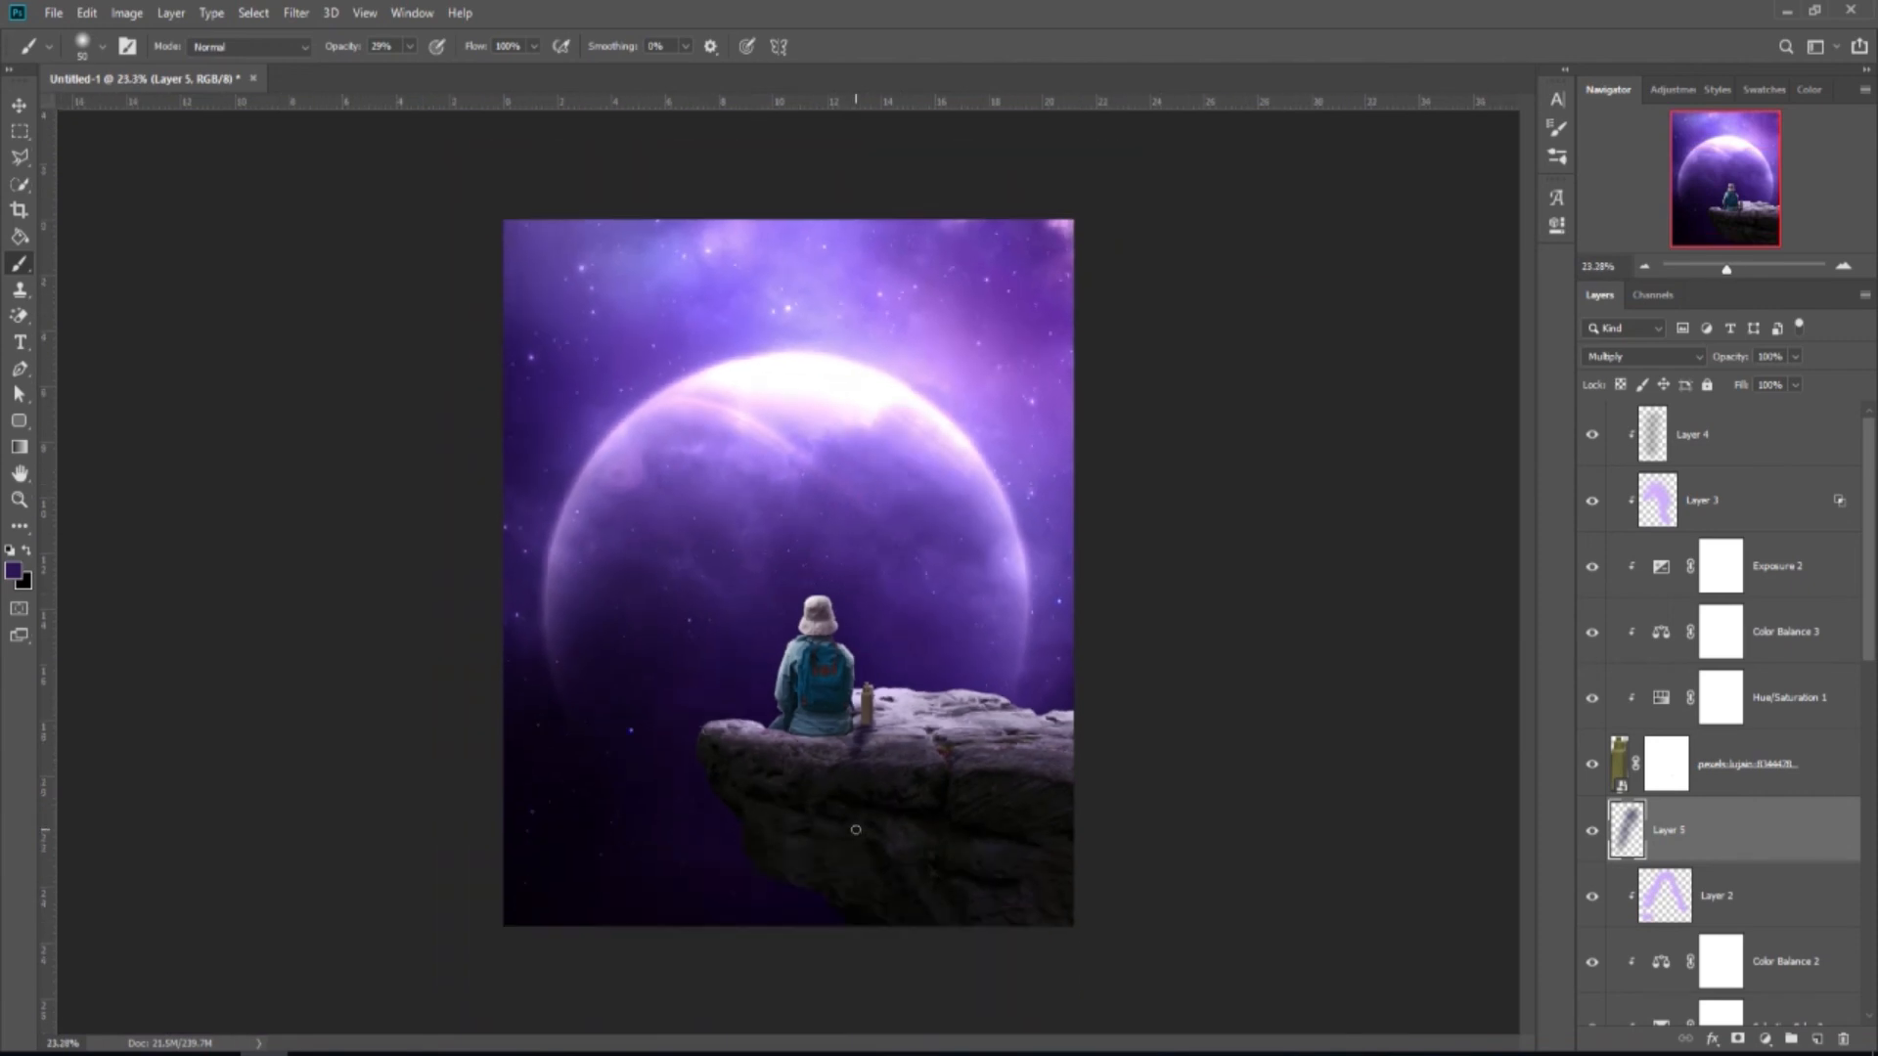
scroll(858, 828, "up", 1)
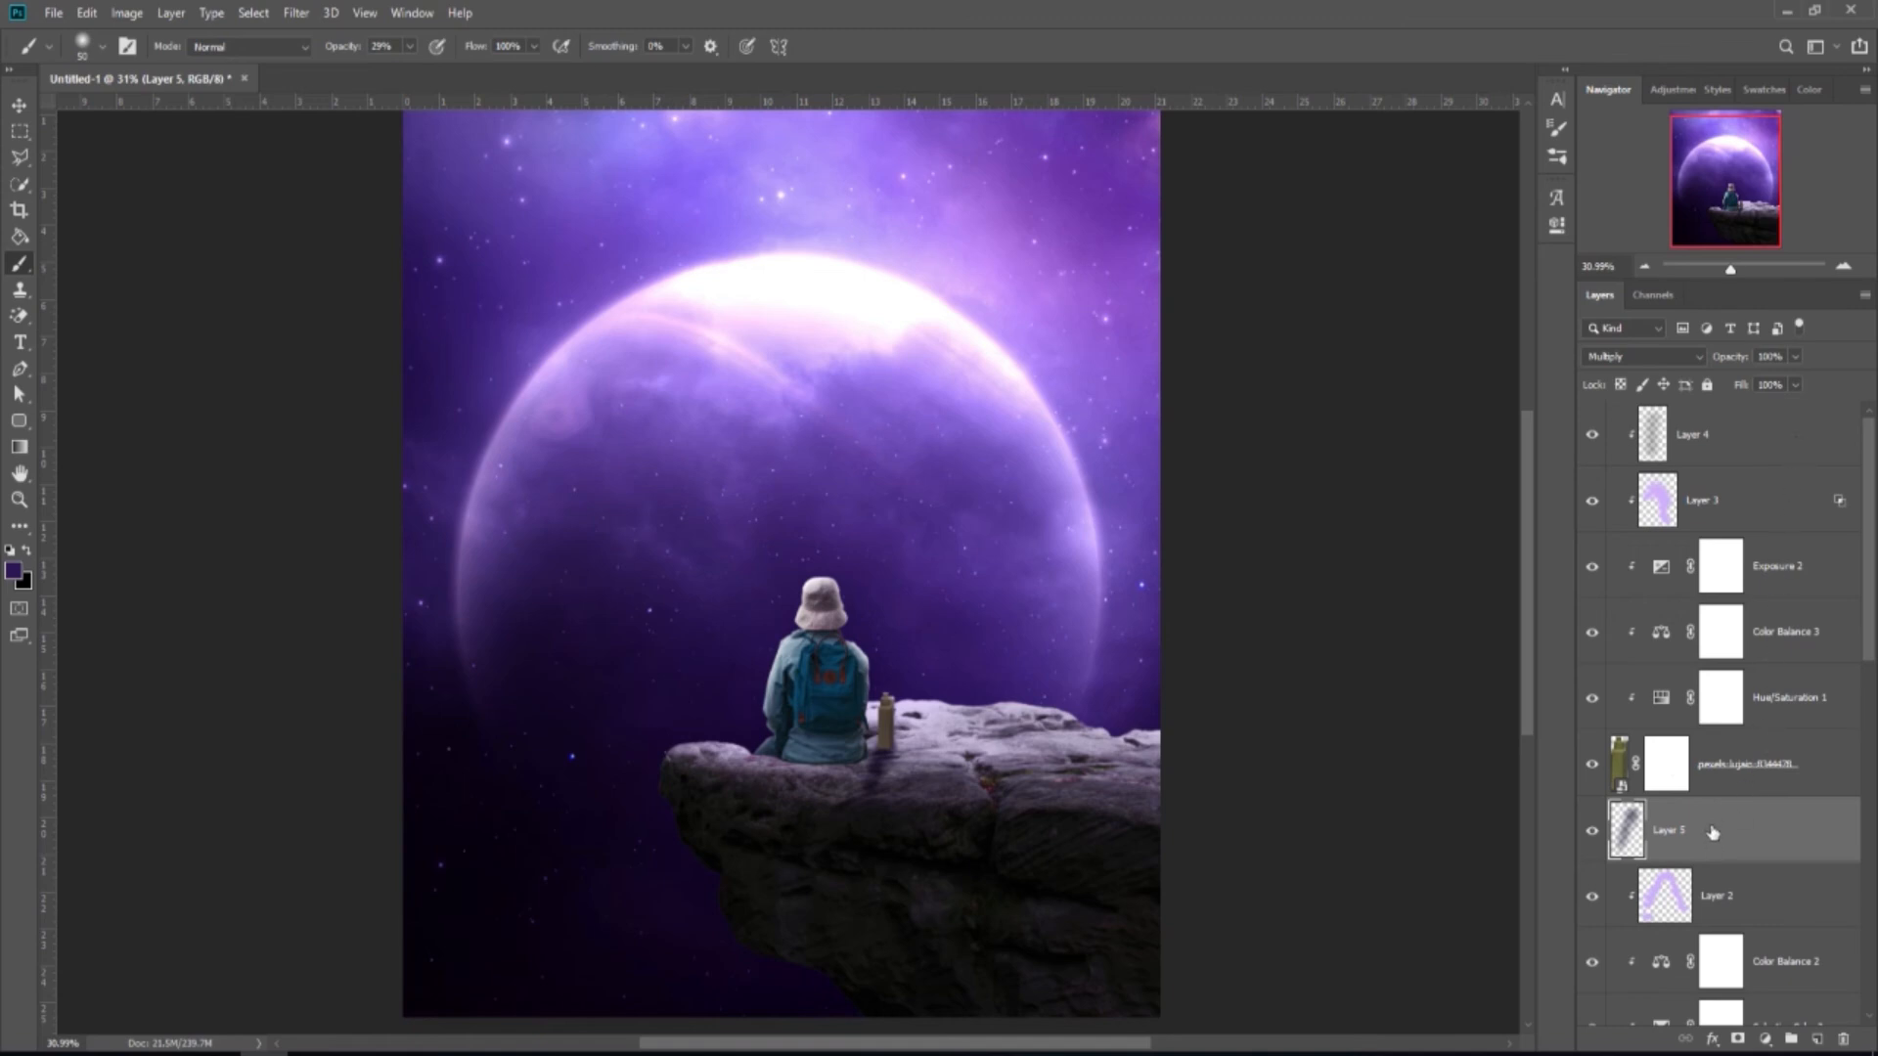
Darken Layer 5's shadow with Hue/Saturation lightness -15.
key("ctrl+u")
left_click_drag(1539, 376, 1526, 381)
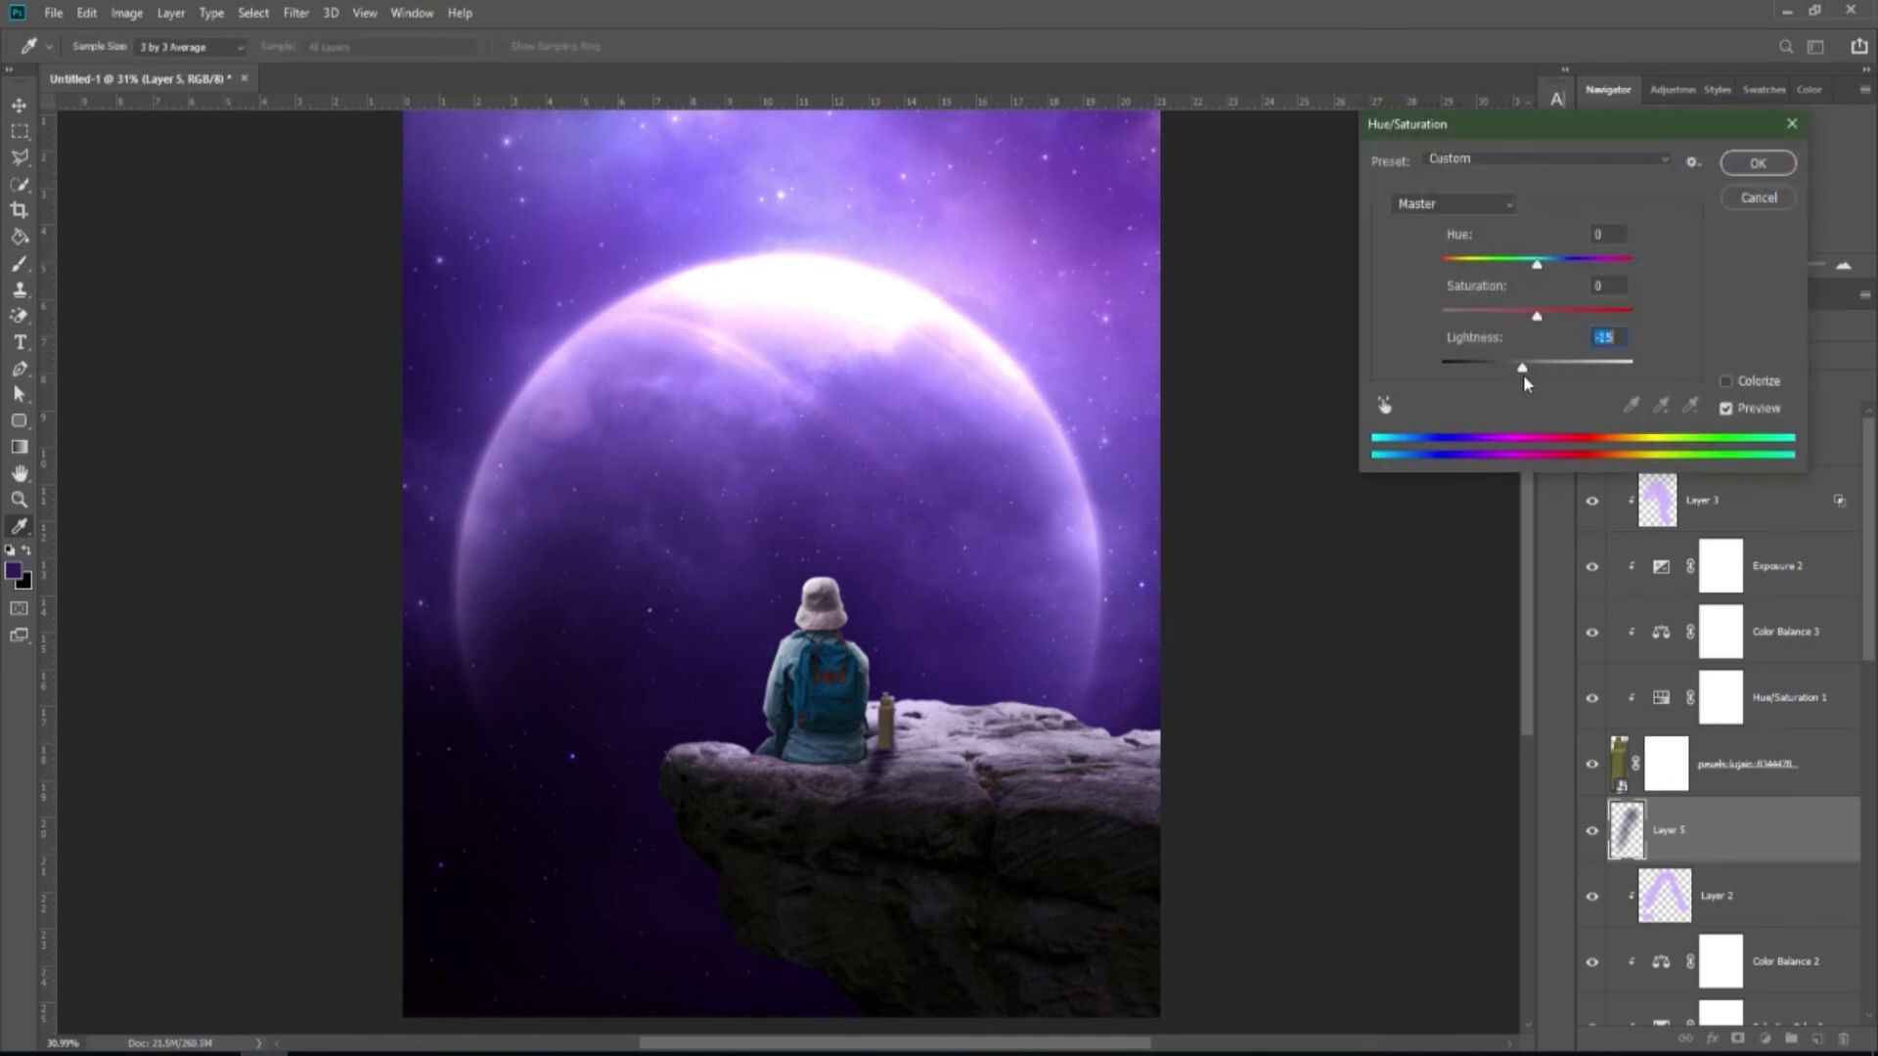
left_click(1757, 163)
key("b")
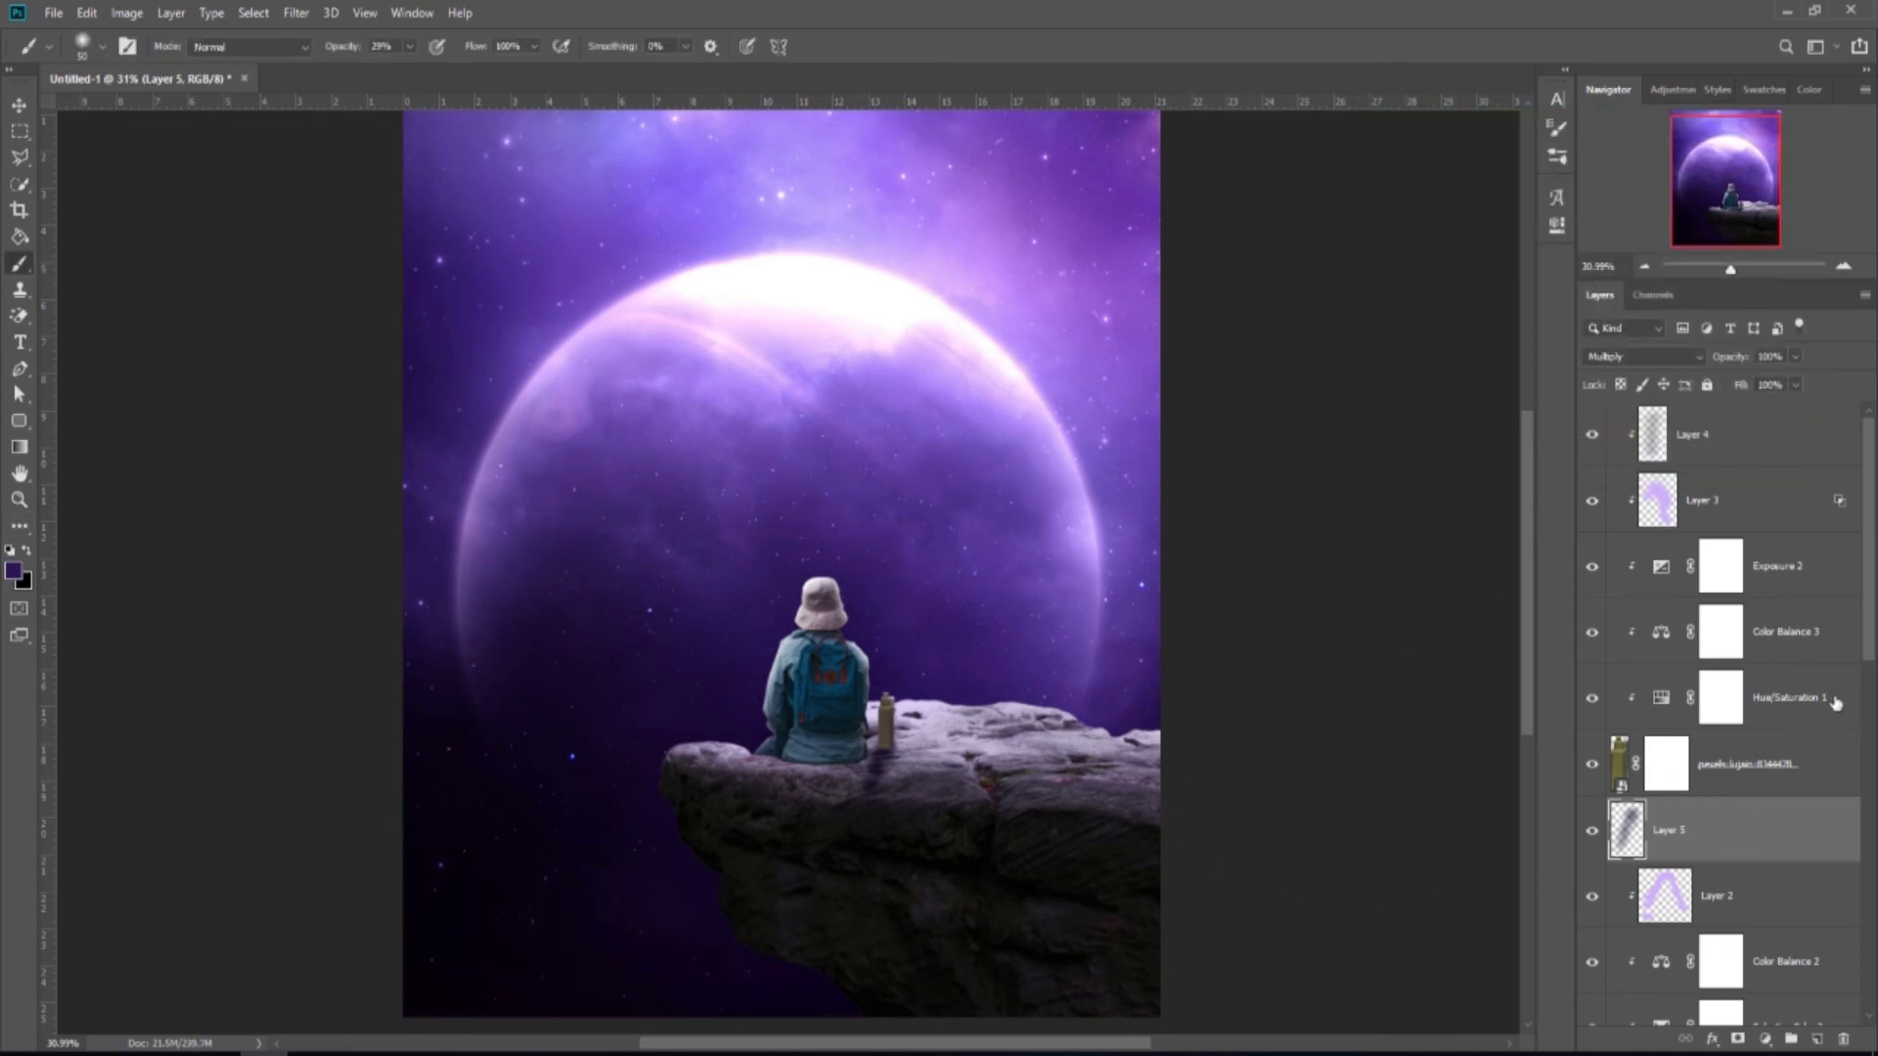
scroll(1869, 545, "down", 5)
Add Layer 6 above Layer 1 copy and set it to Multiply.
left_click(1770, 721)
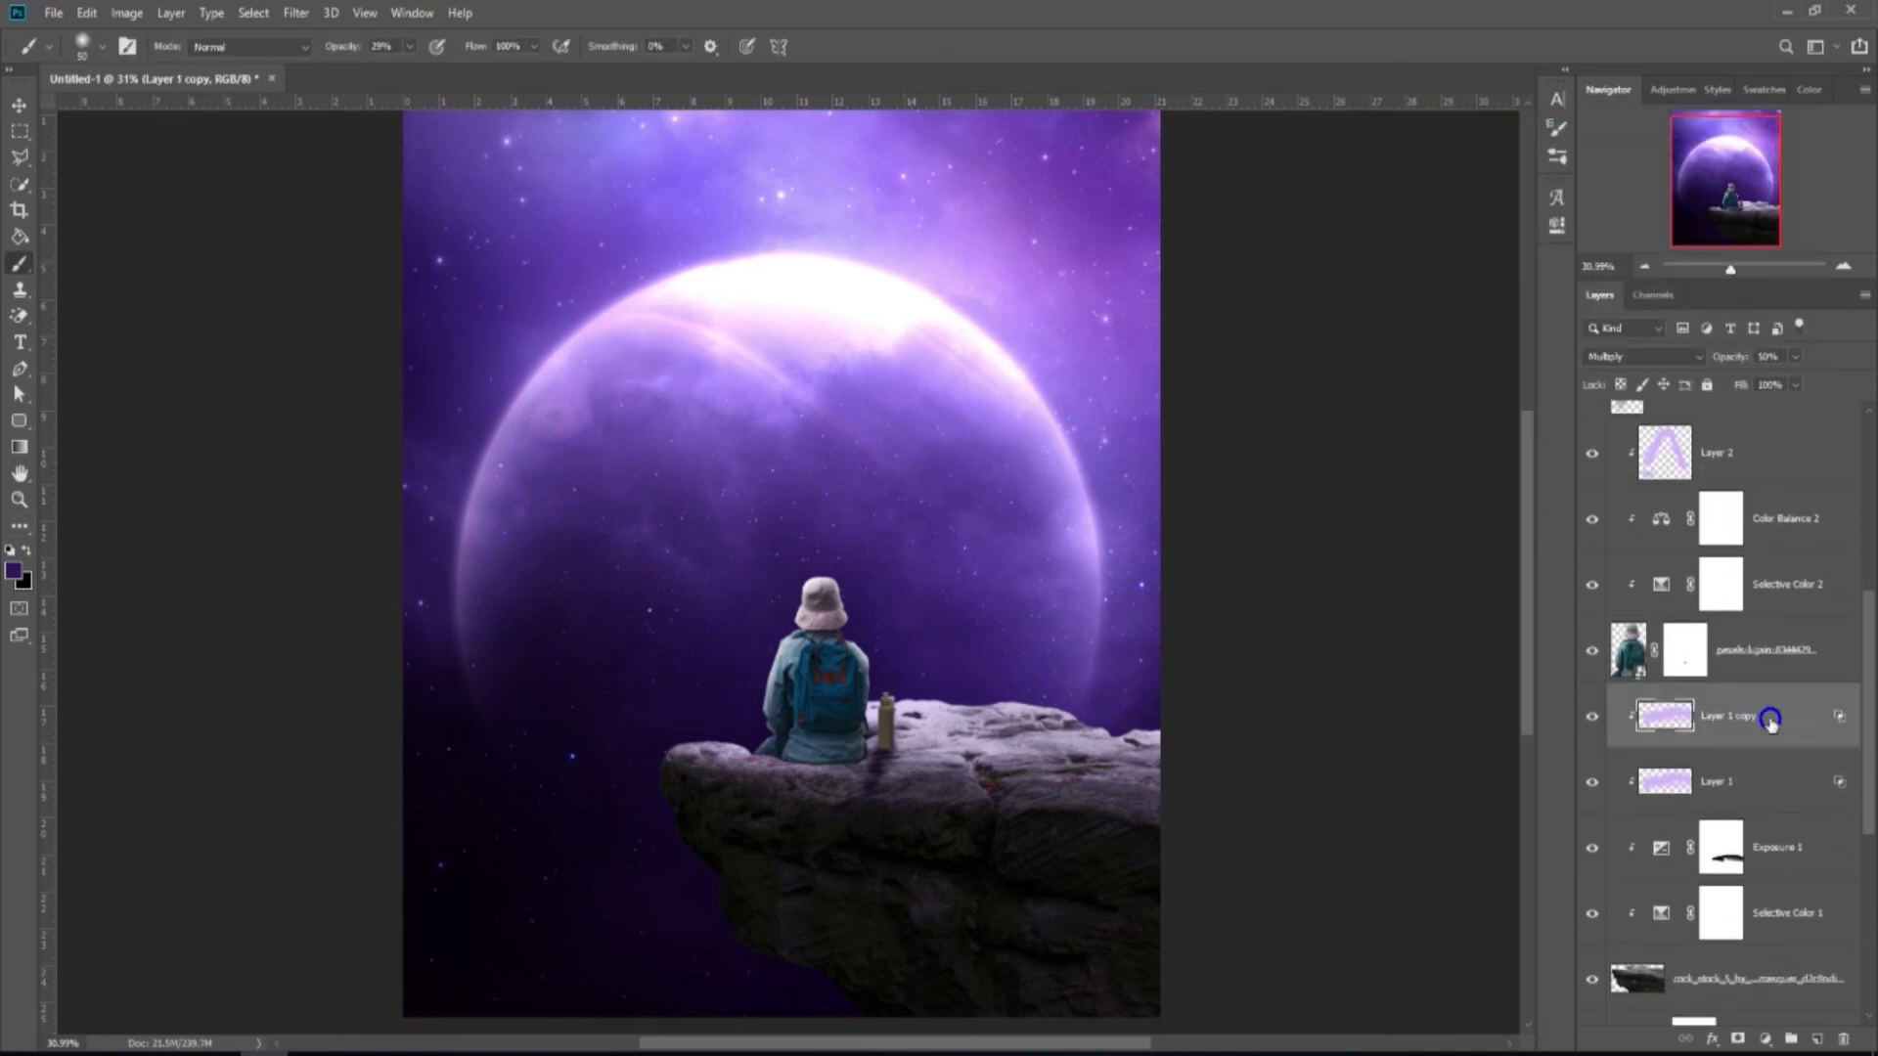
left_click(1816, 1039)
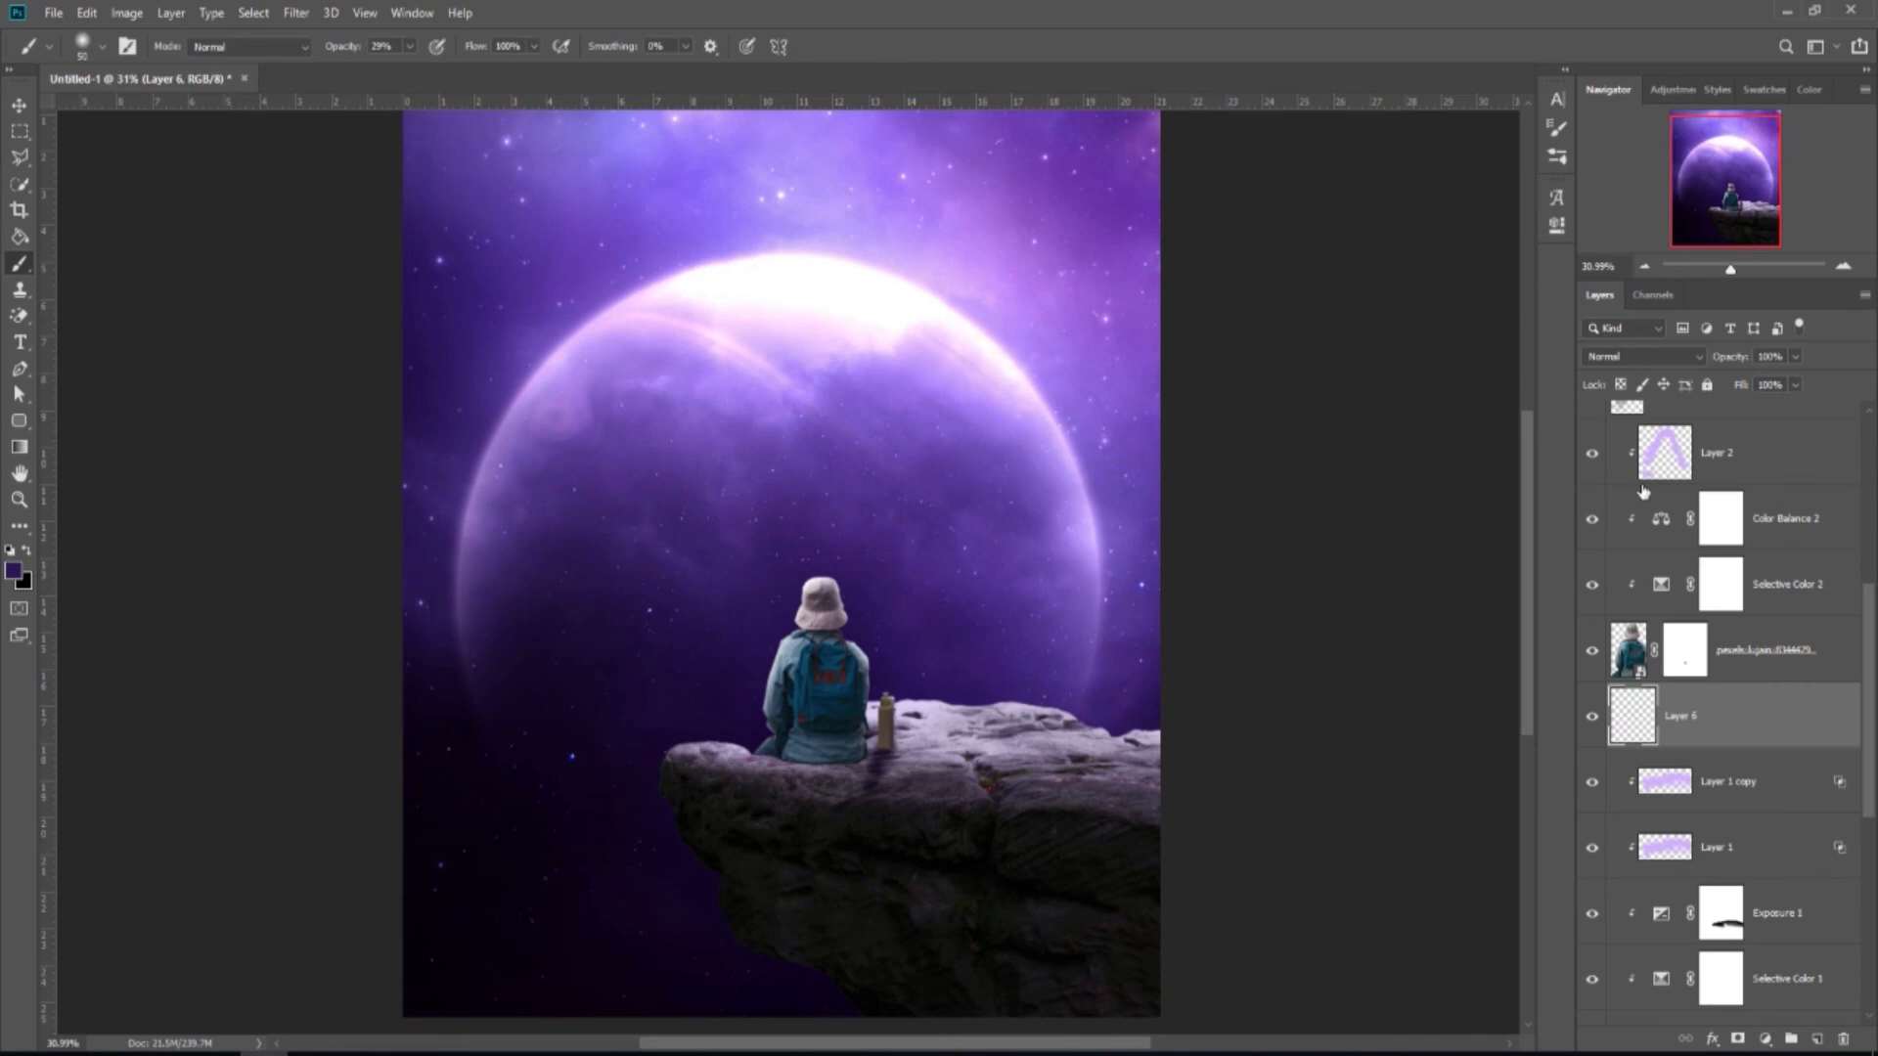
left_click(1643, 356)
left_click(1624, 425)
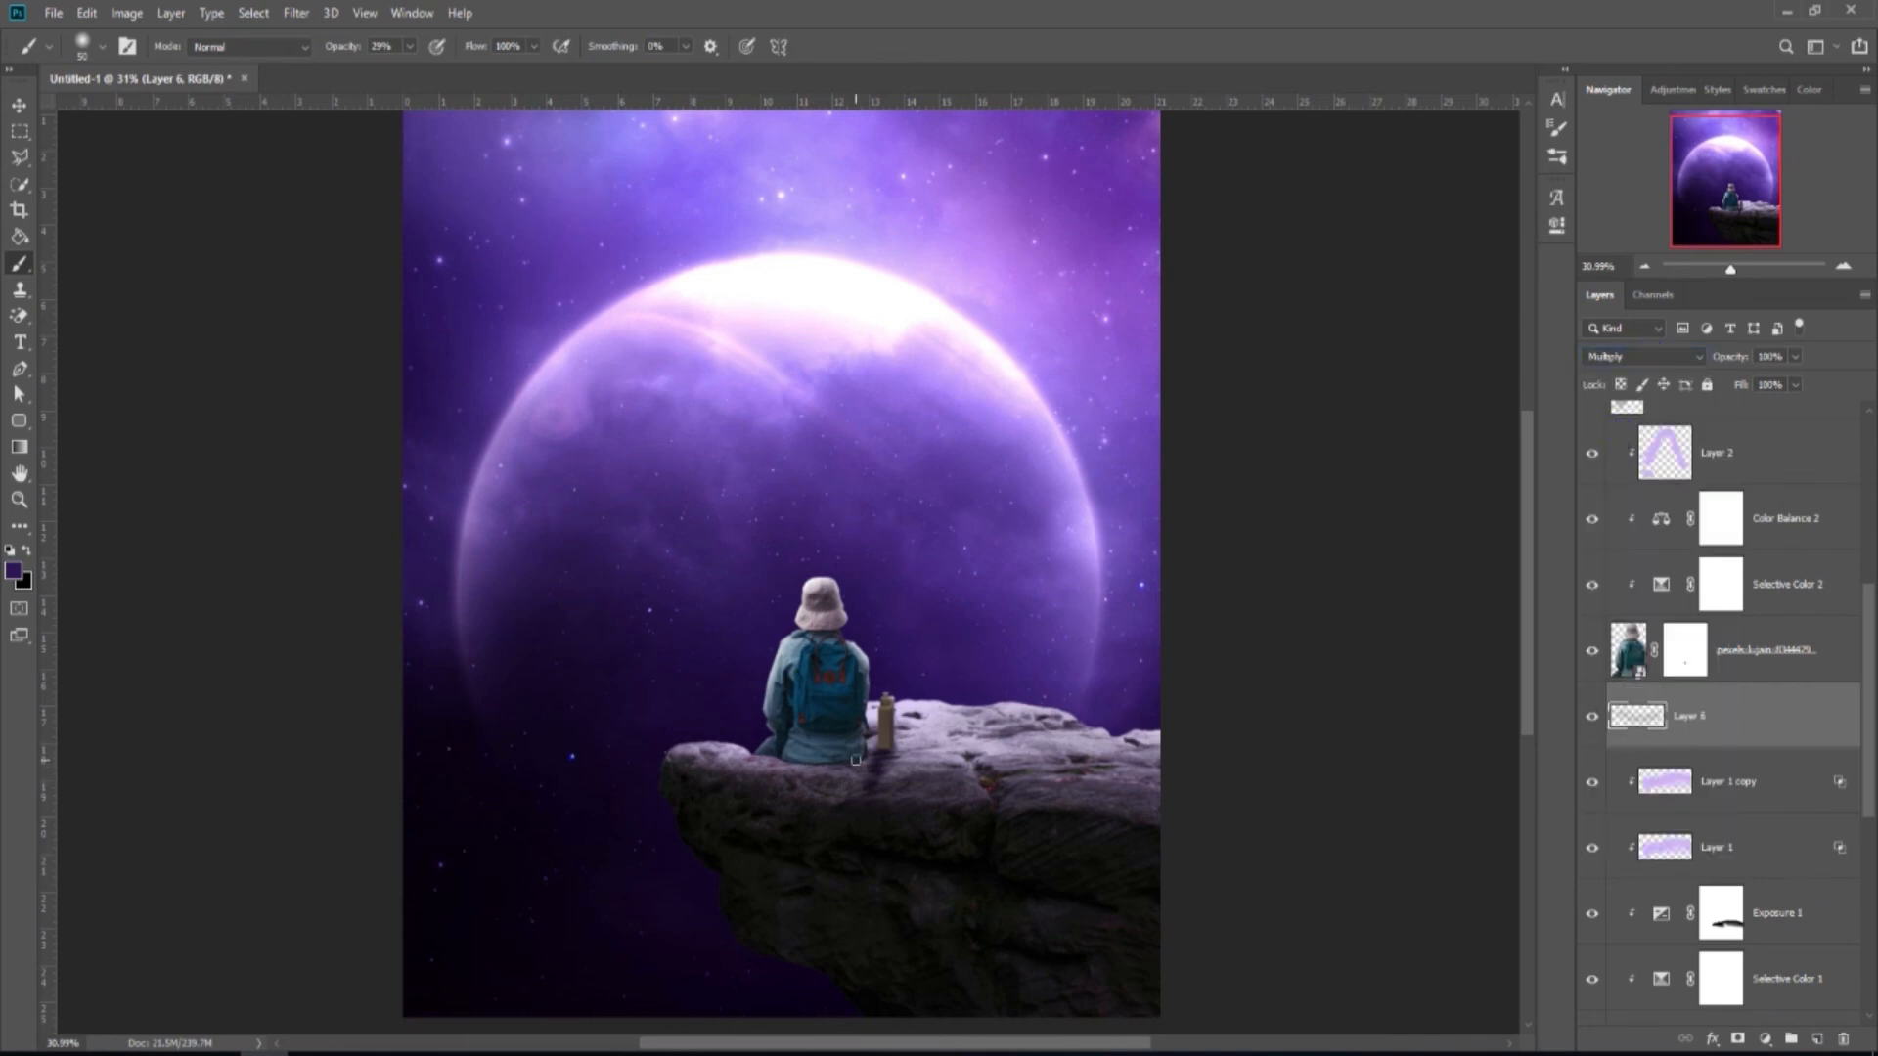
Brush dark purple shadow across the rock beneath and right of the seated figure.
scroll(856, 760, "up", 4)
scroll(771, 757, "up", 2)
left_click_drag(893, 740, 870, 842)
left_click_drag(815, 740, 812, 834)
mouse_move(782, 737)
left_mouse_down()
mouse_move(767, 826)
mouse_move(719, 782)
left_mouse_up()
key("bracketleft")
key("bracketleft")
key("bracketleft")
key("bracketleft")
left_click_drag(629, 725, 716, 775)
key("bracketright")
key("bracketright")
key("bracketright")
key("bracketright")
key("bracketright")
key("bracketright")
scroll(728, 752, "down", 4)
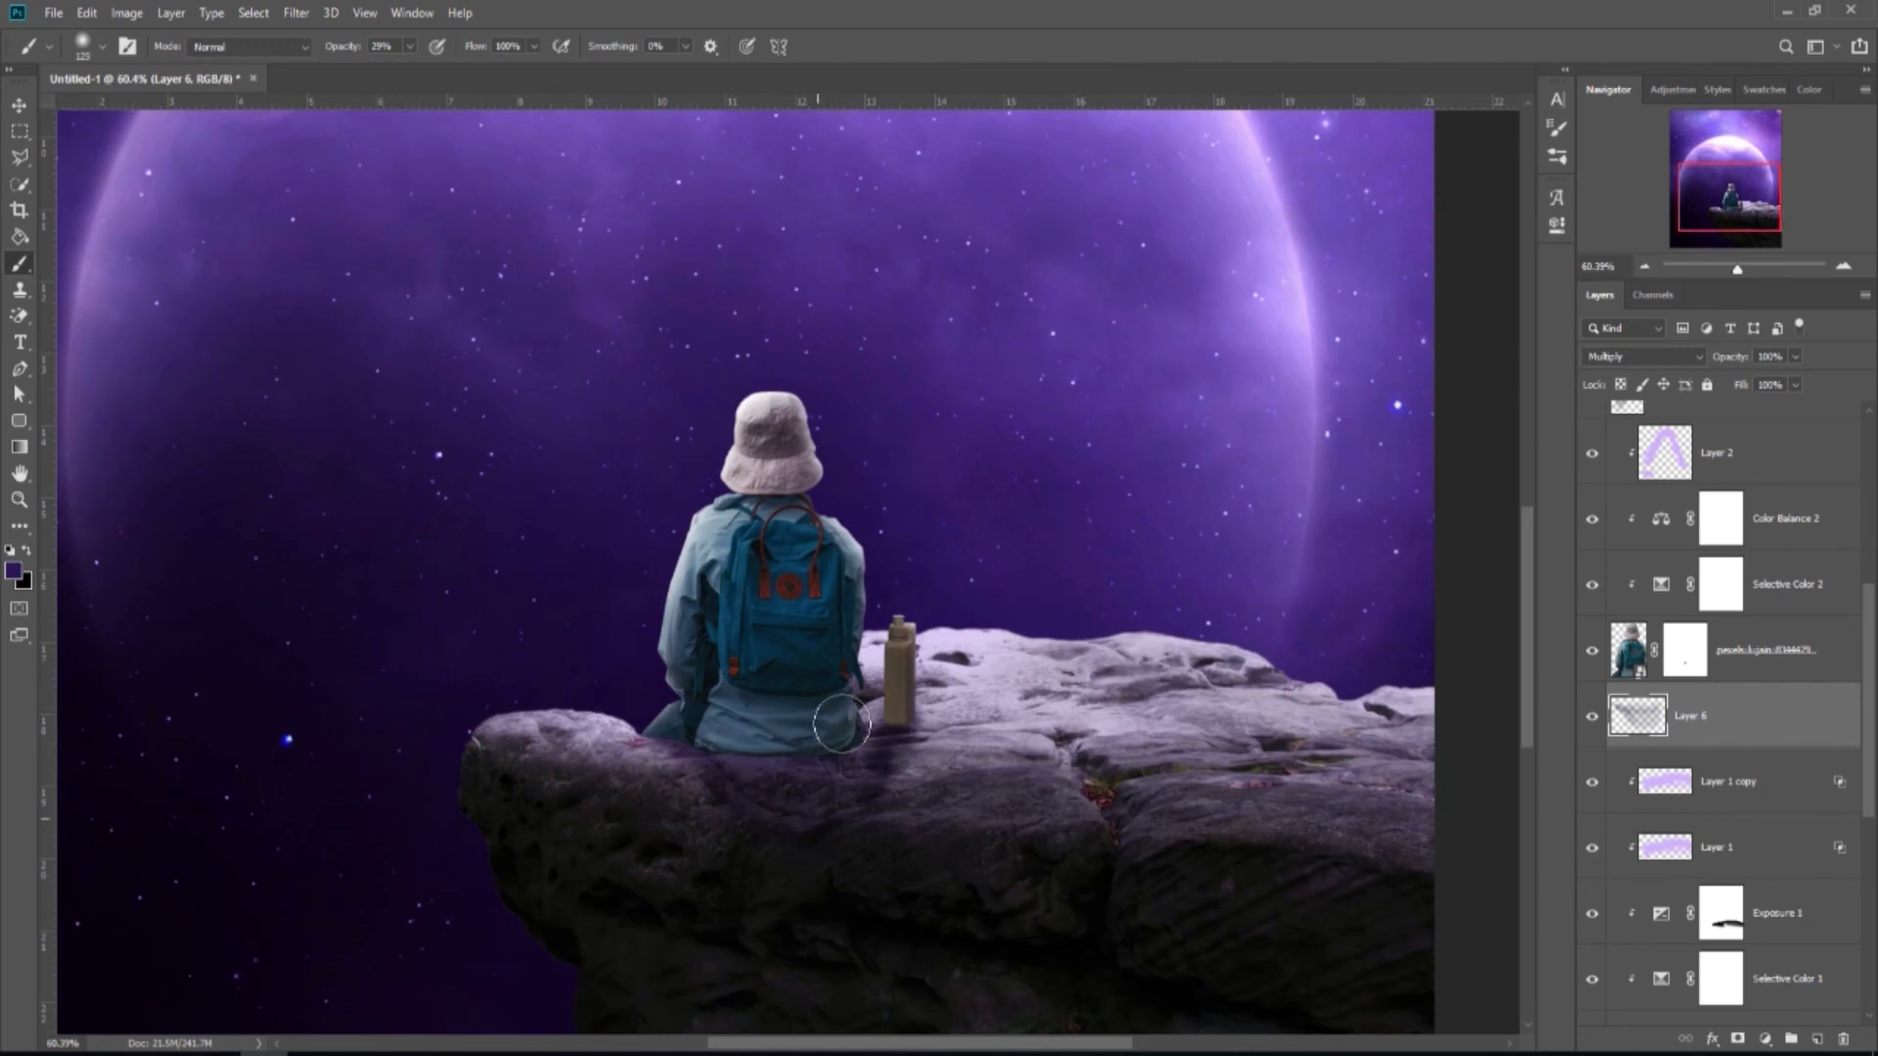
scroll(773, 778, "down", 2)
mouse_move(827, 736)
left_mouse_down()
mouse_move(817, 871)
mouse_move(742, 772)
mouse_move(837, 828)
mouse_move(828, 779)
mouse_move(875, 835)
mouse_move(831, 775)
mouse_move(895, 883)
left_mouse_up()
scroll(843, 829, "down", 6)
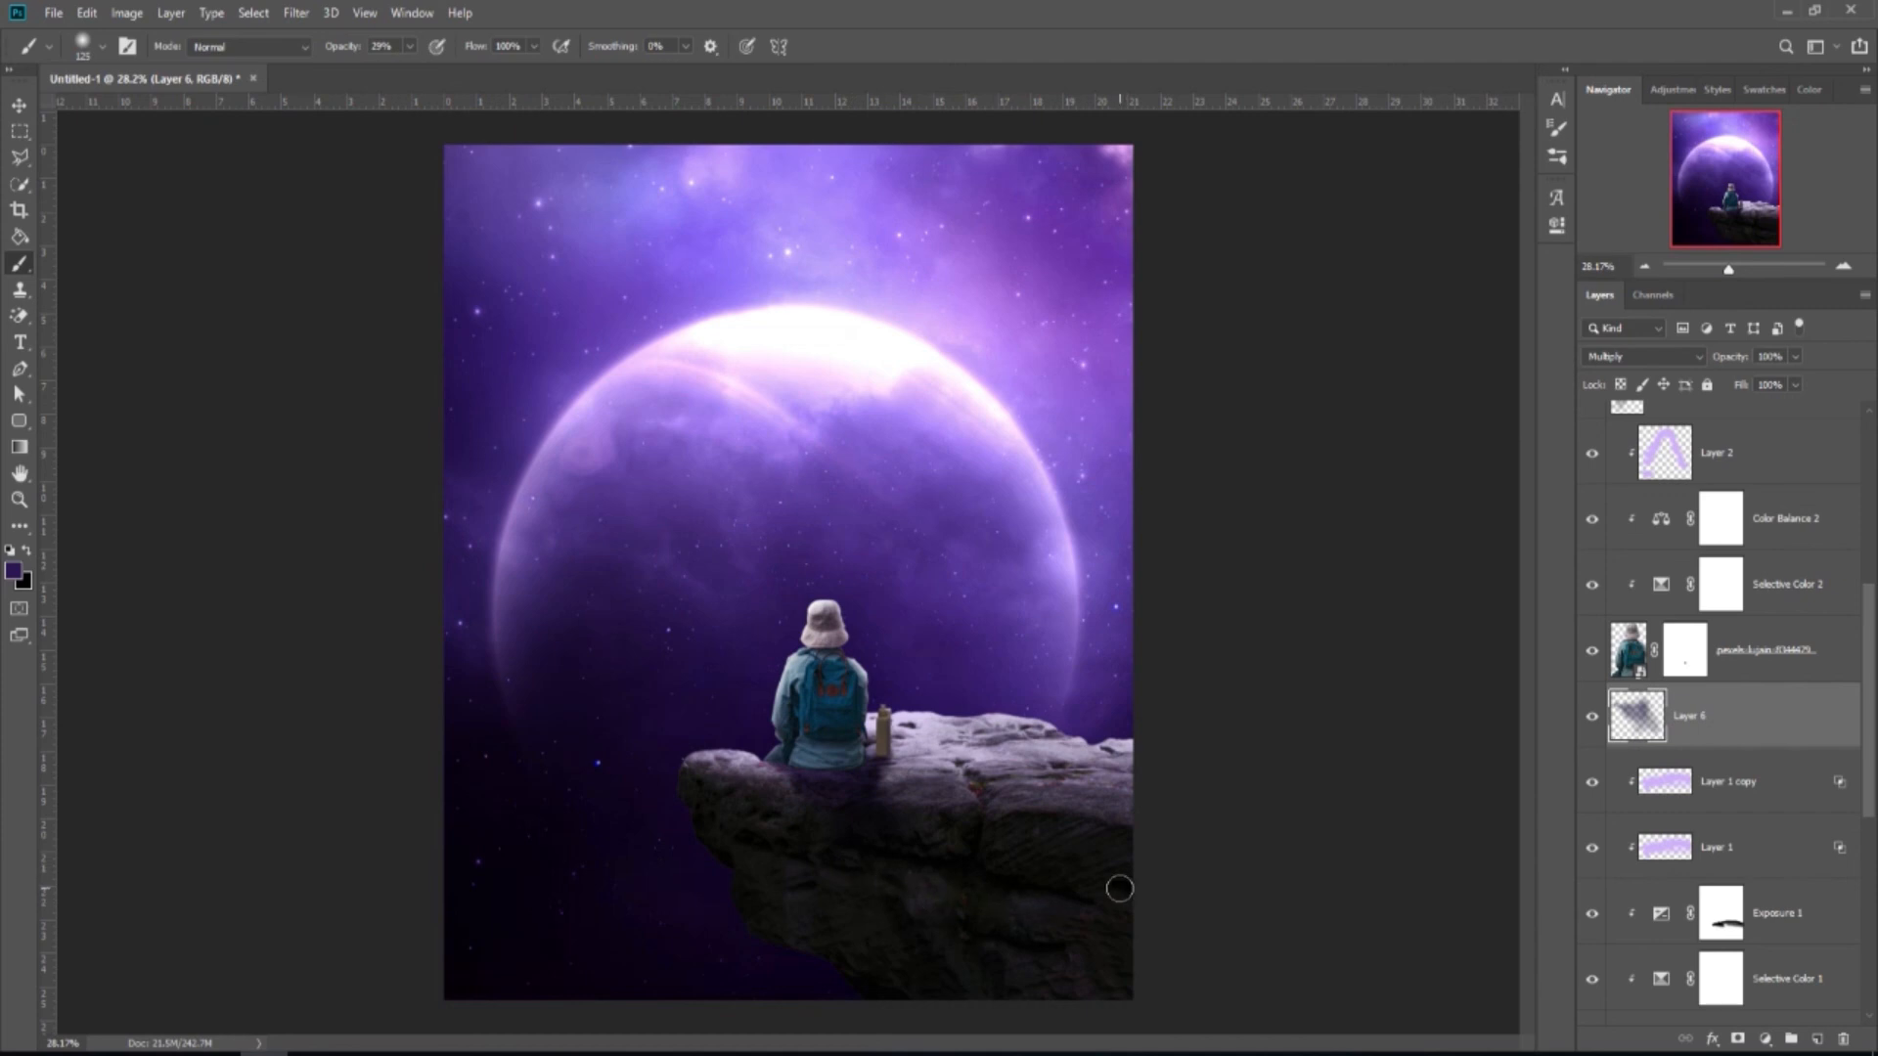
key("ctrl+u")
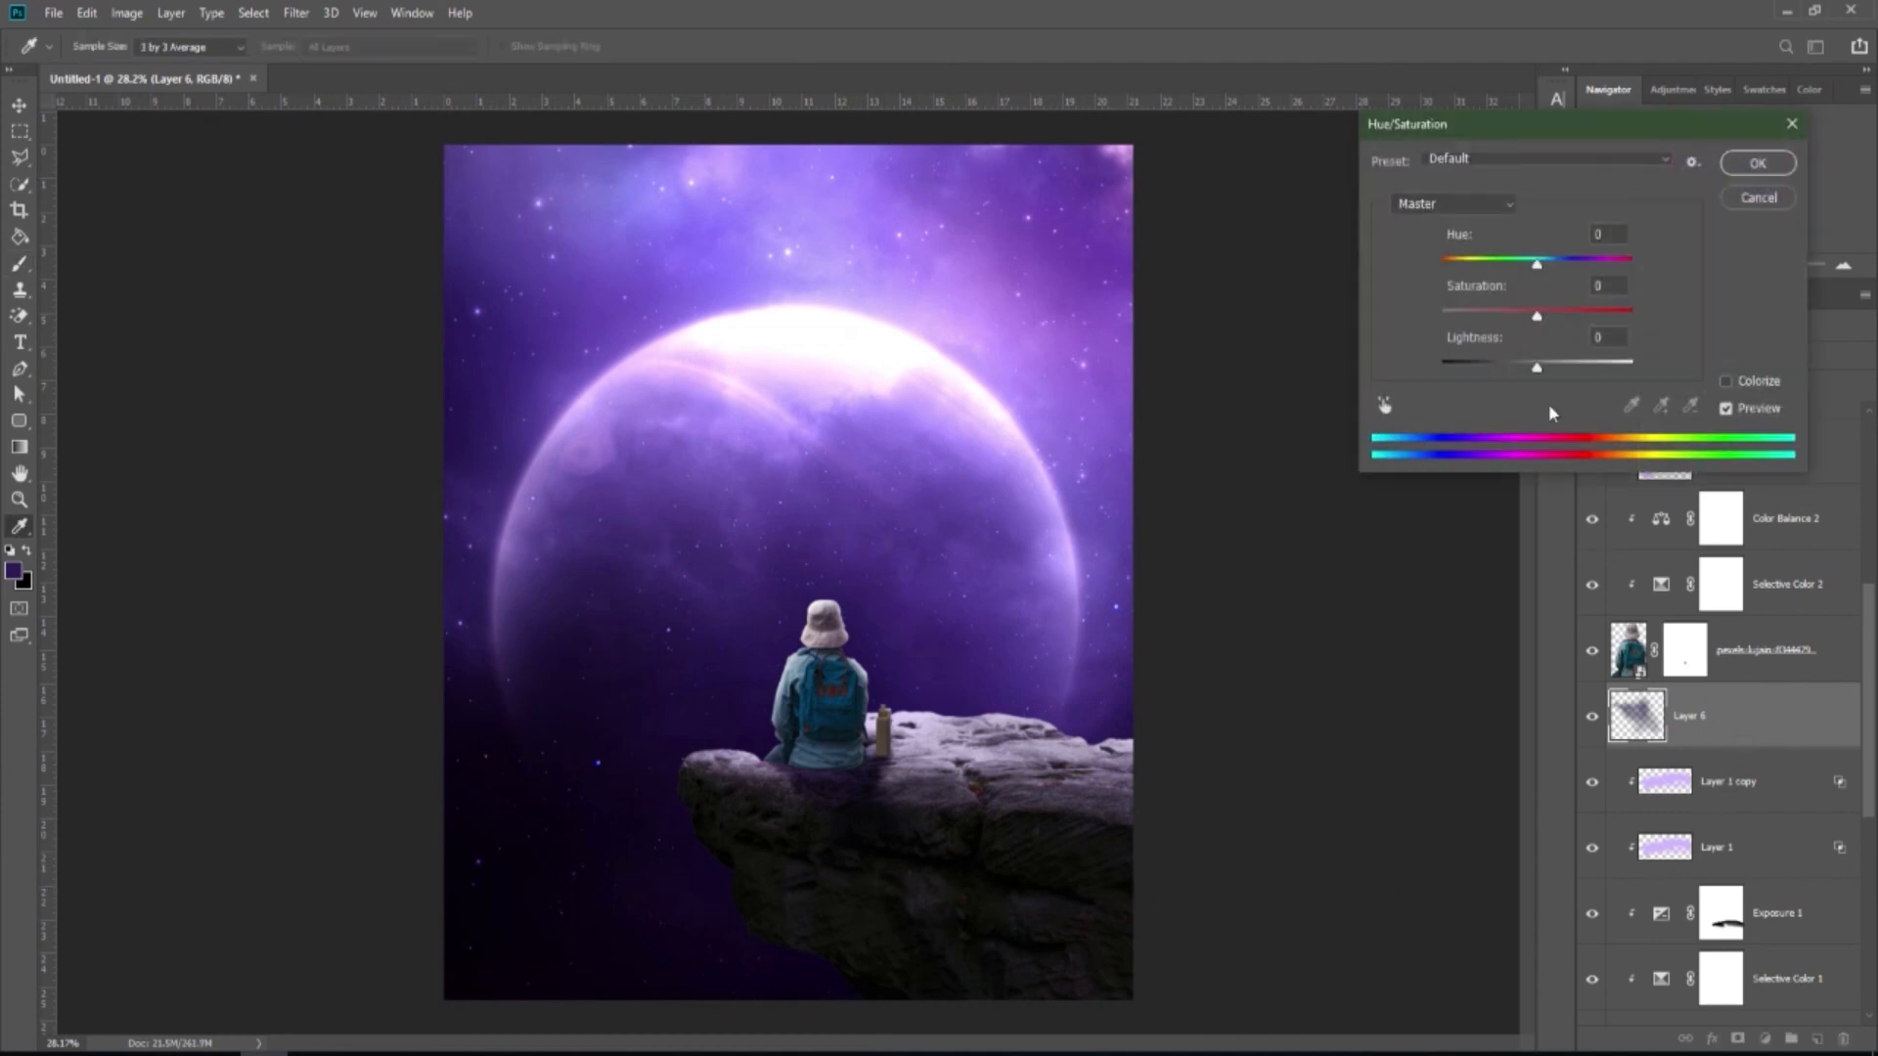
Darken the rock shadow to lightness -33, check the preview, and apply it.
left_click_drag(1537, 369, 1506, 370)
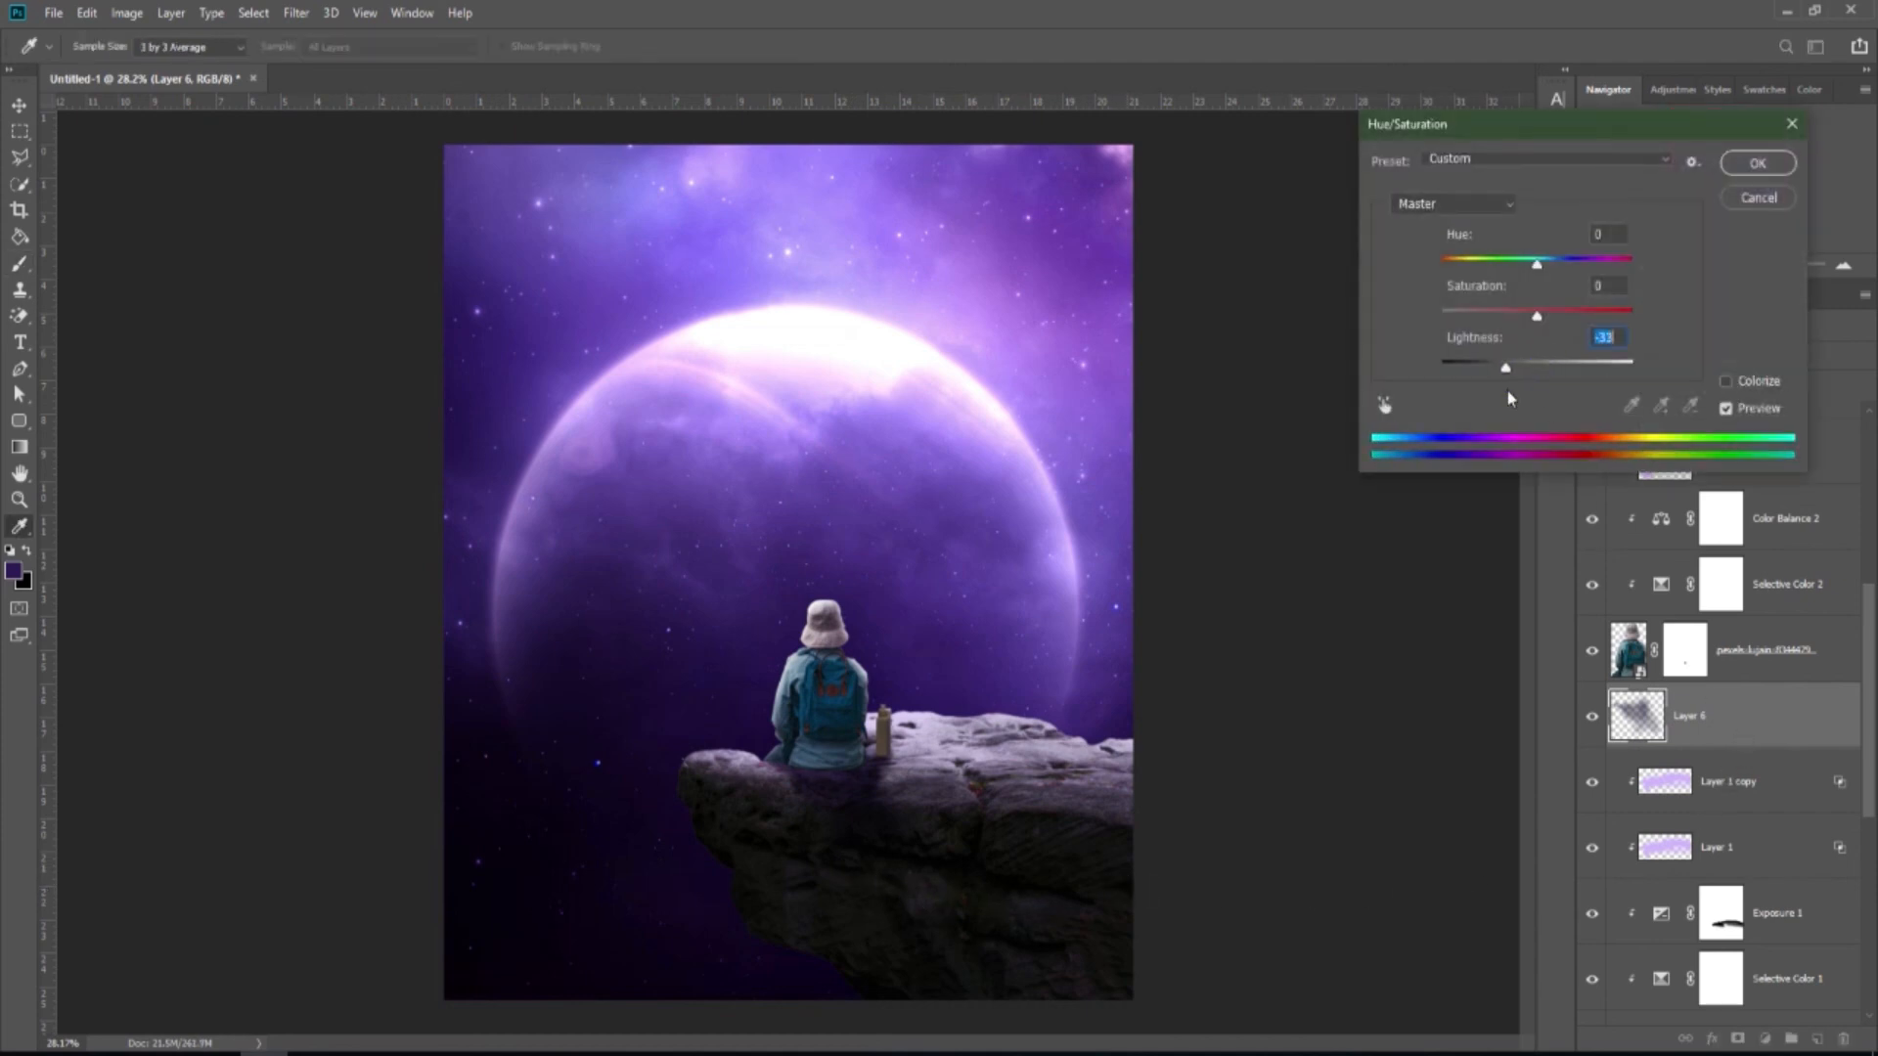
left_click(1725, 409)
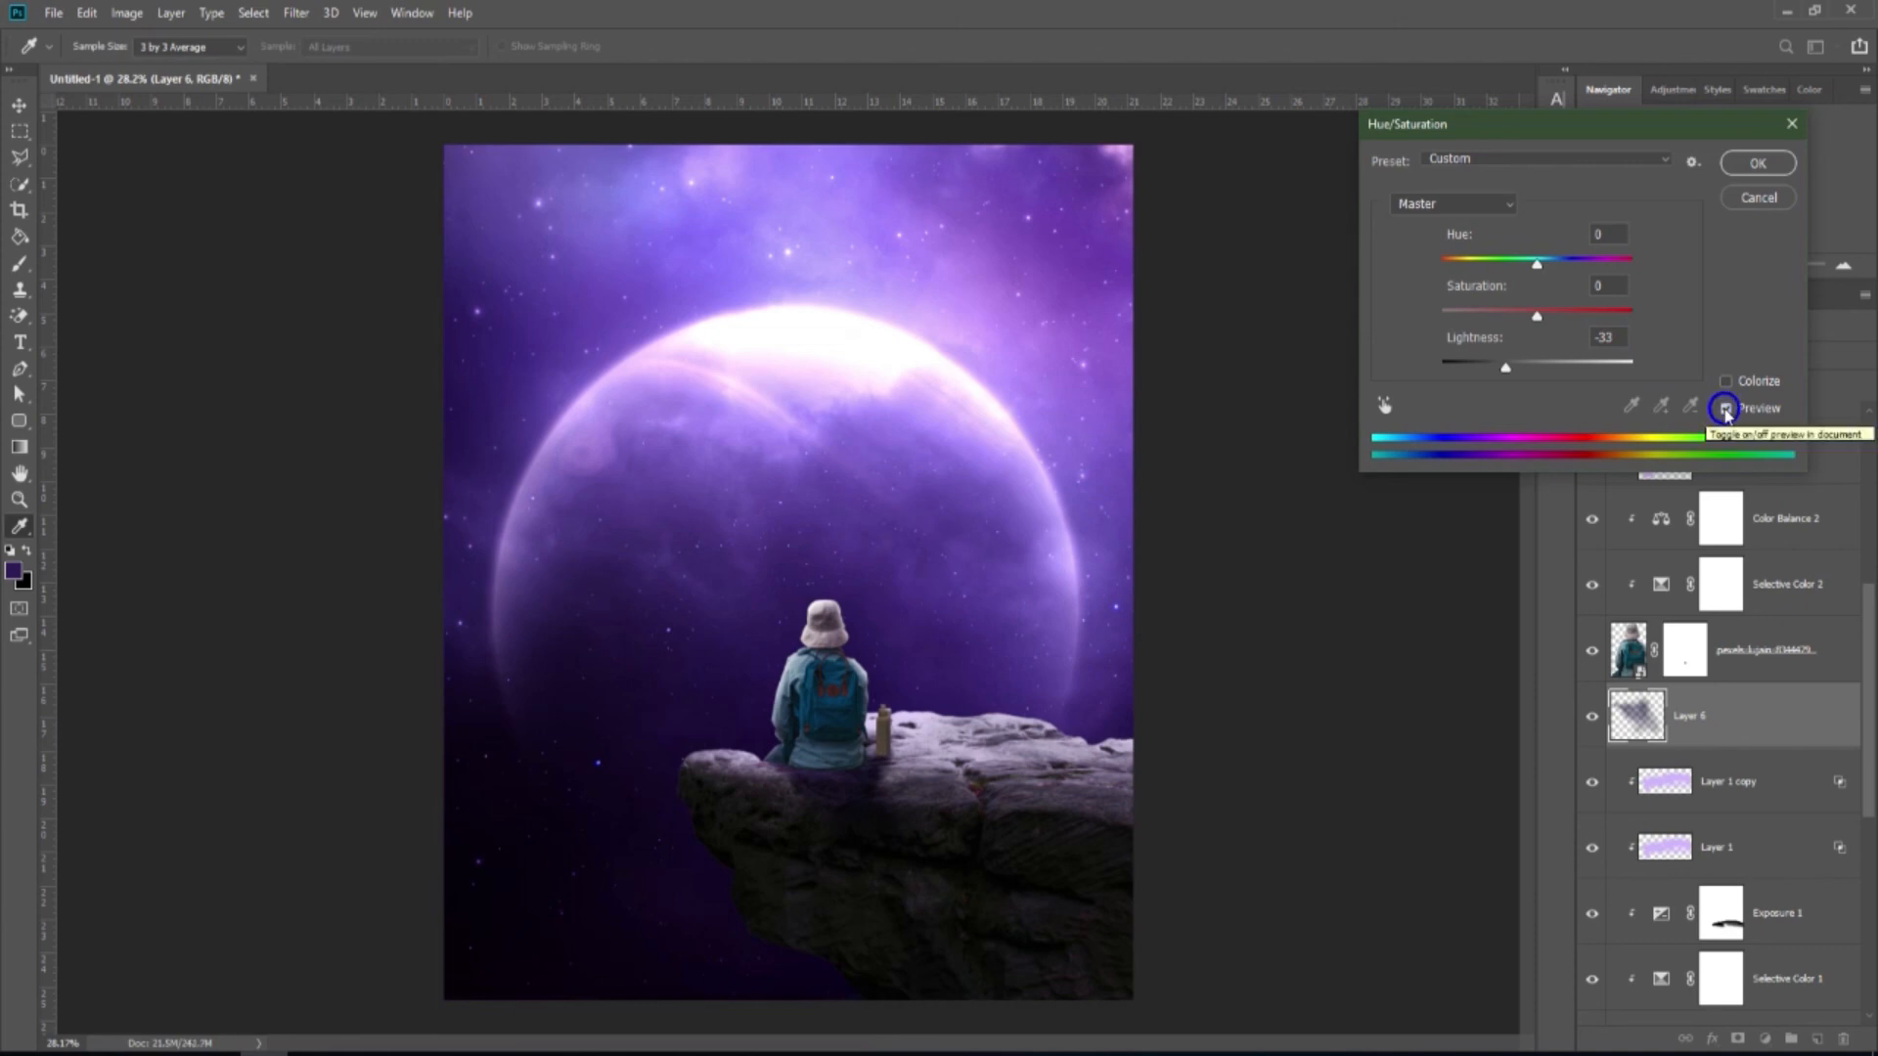
left_click(1746, 167)
key("b")
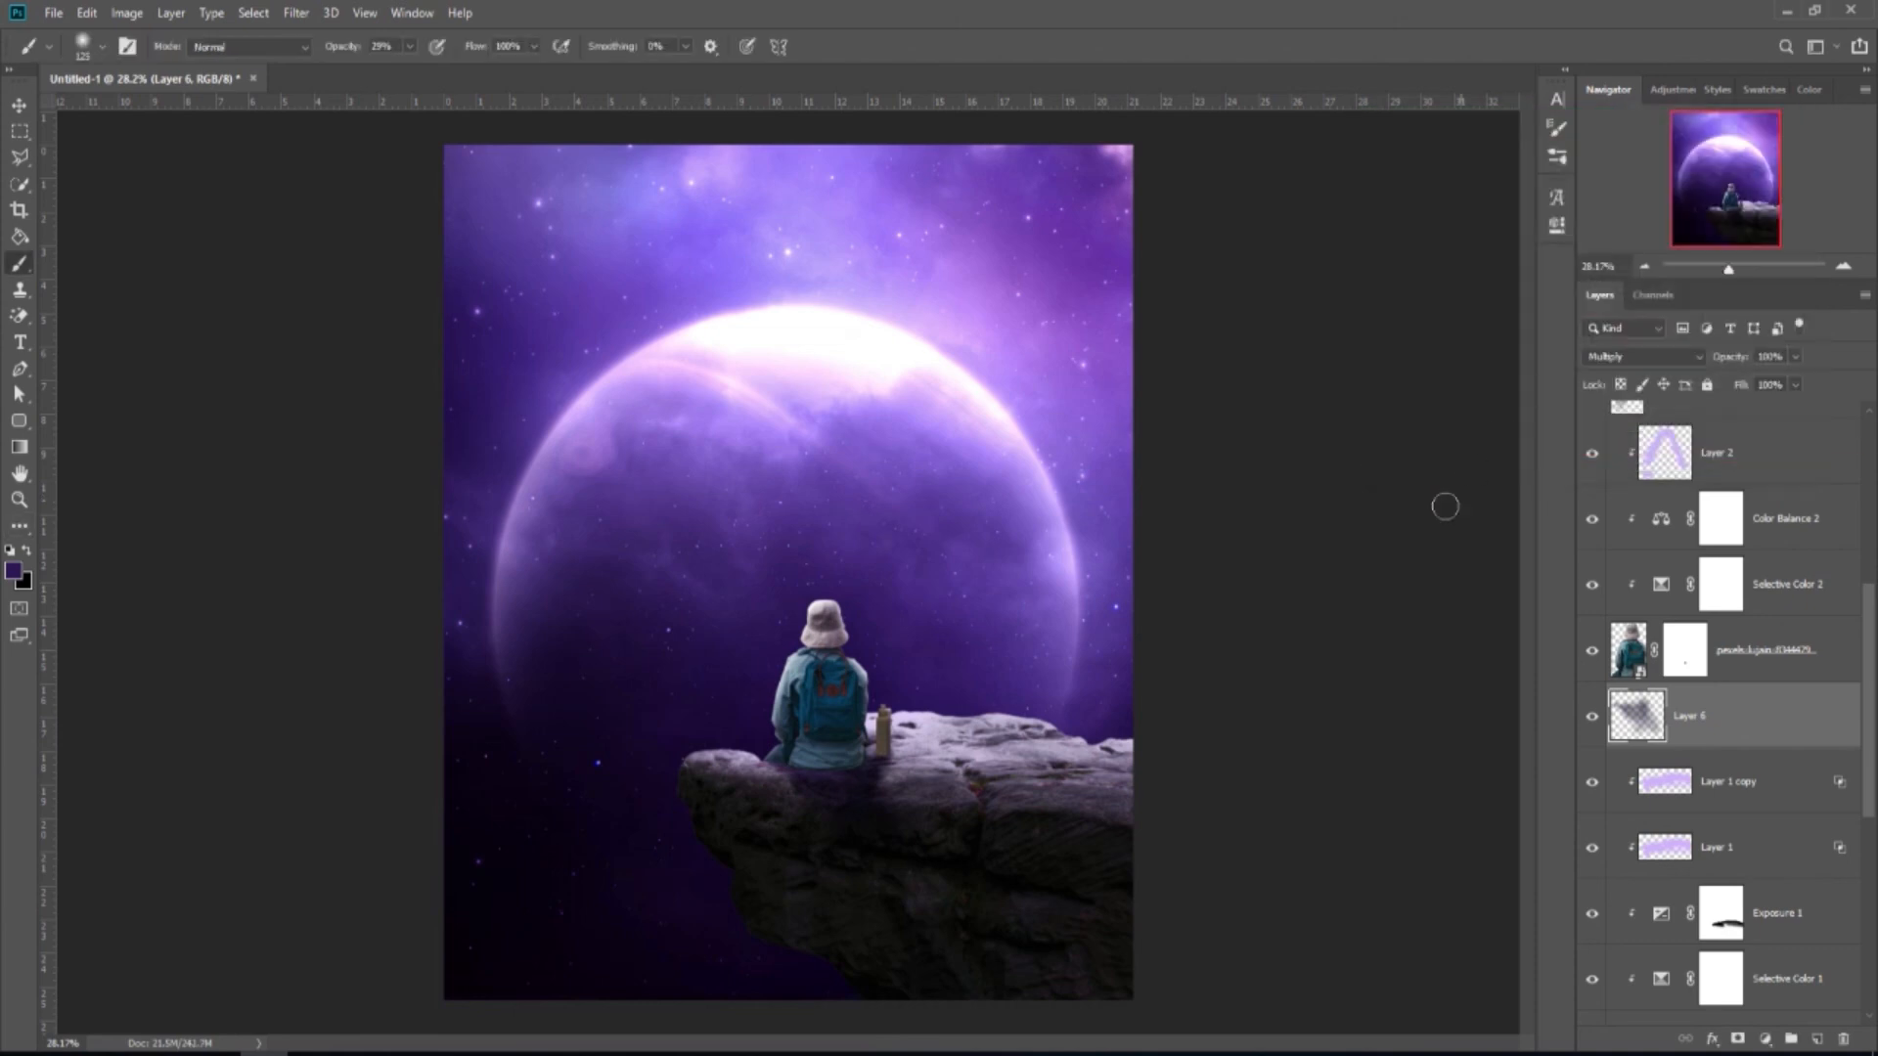
scroll(921, 656, "down", 1)
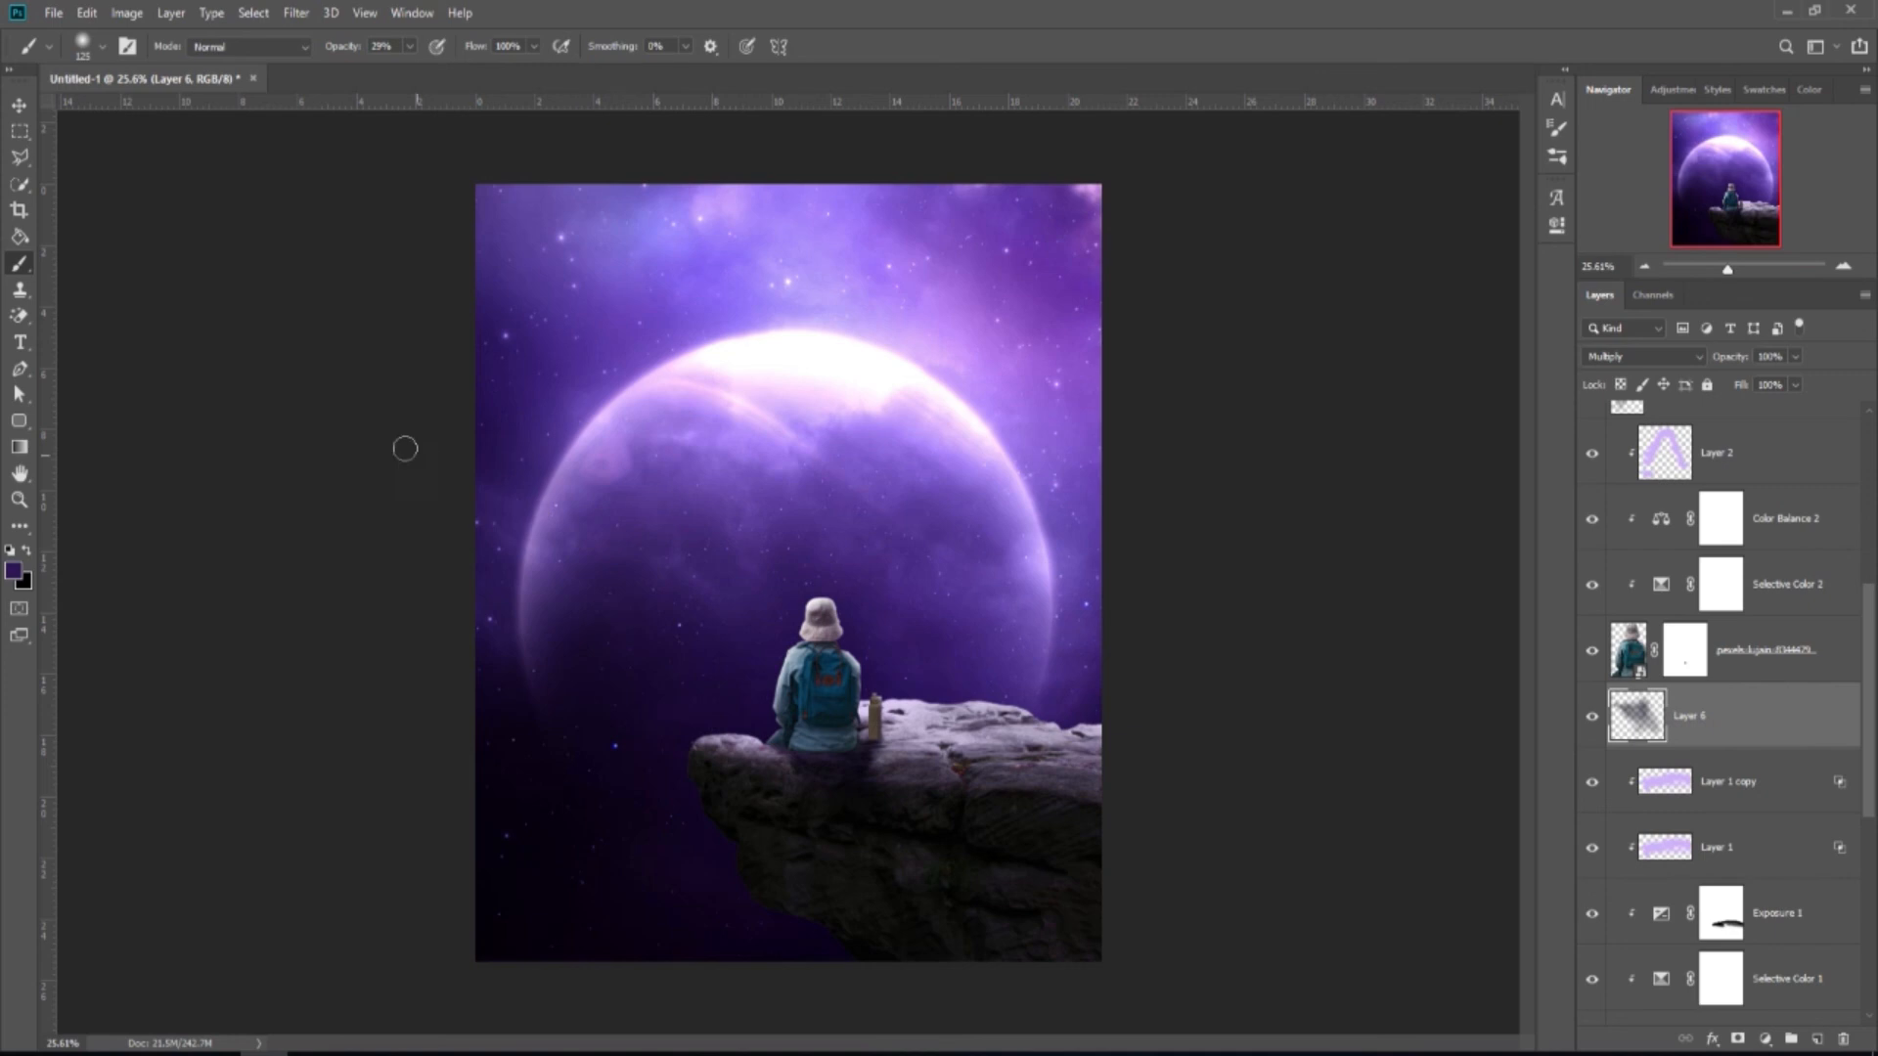
left_click(22, 110)
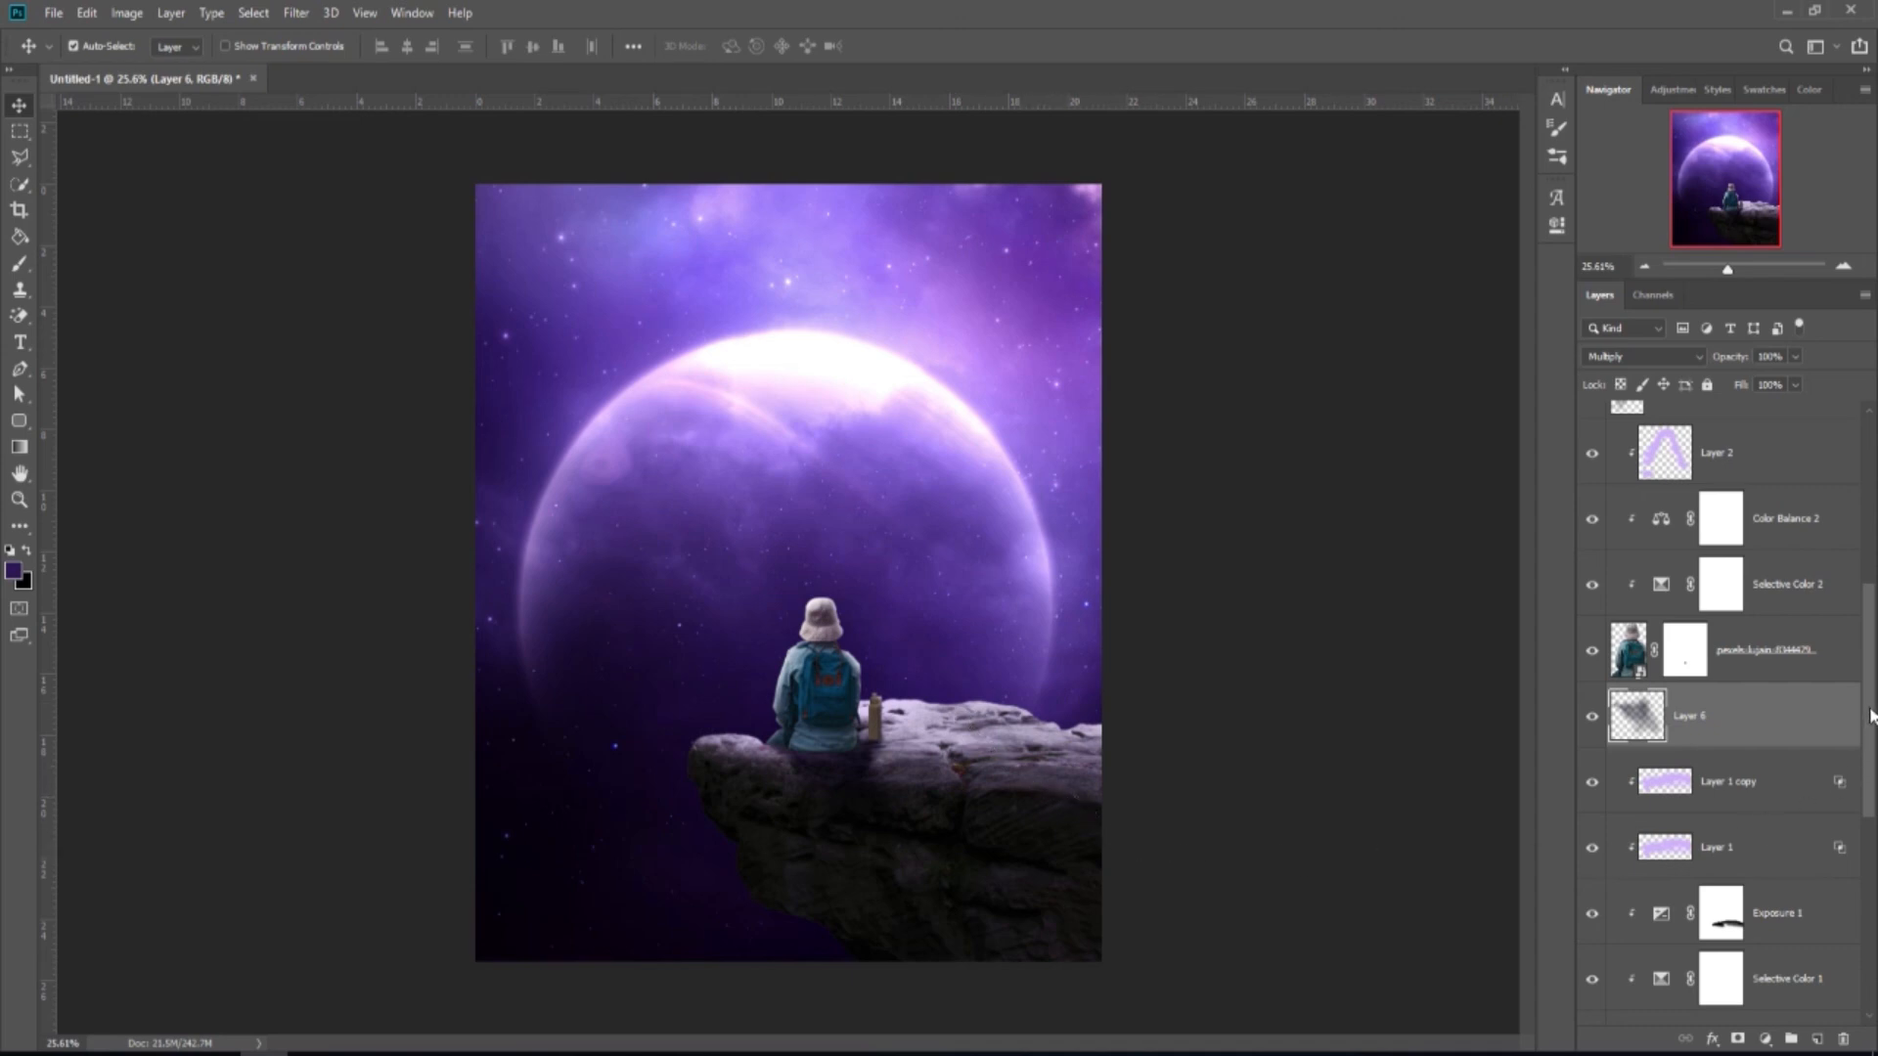
Add a new layer above Color Balance 1 and set up a soft cloud brush at size 1600.
left_click_drag(1870, 713, 1864, 853)
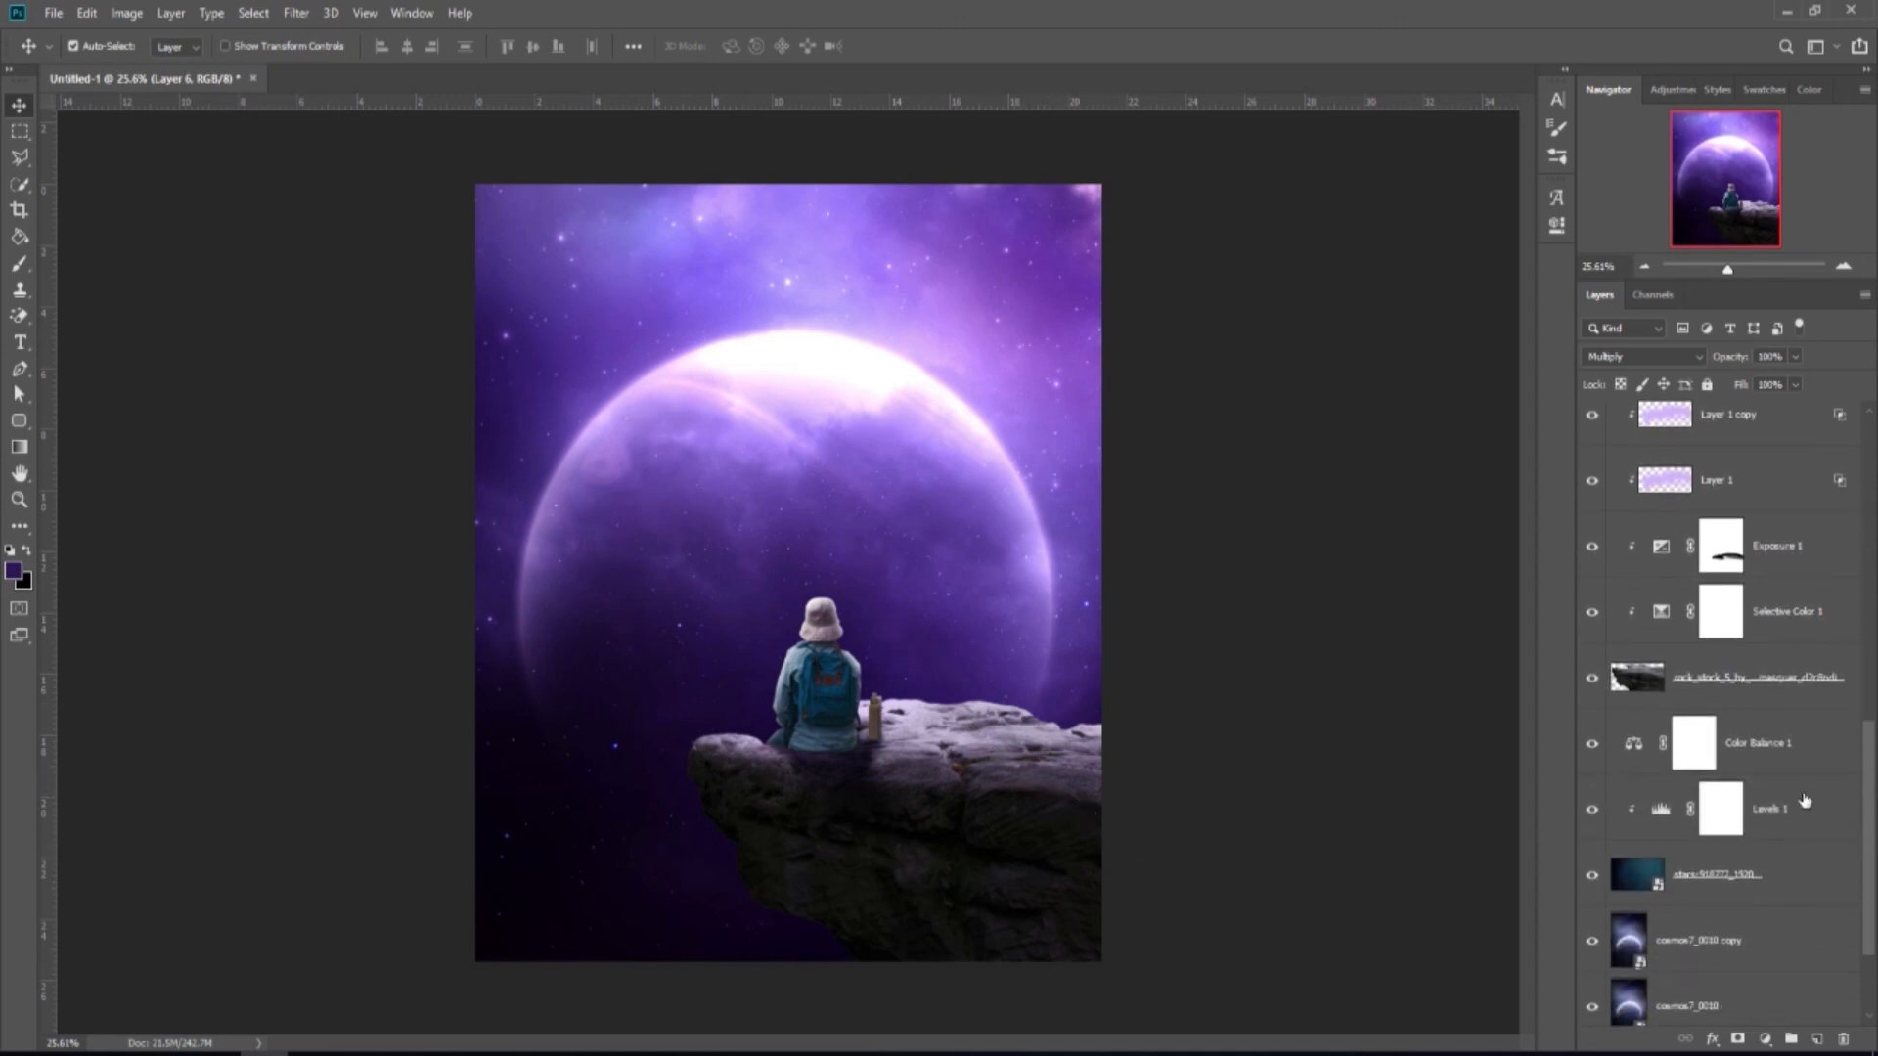
left_click(1779, 748)
left_click(1818, 1039)
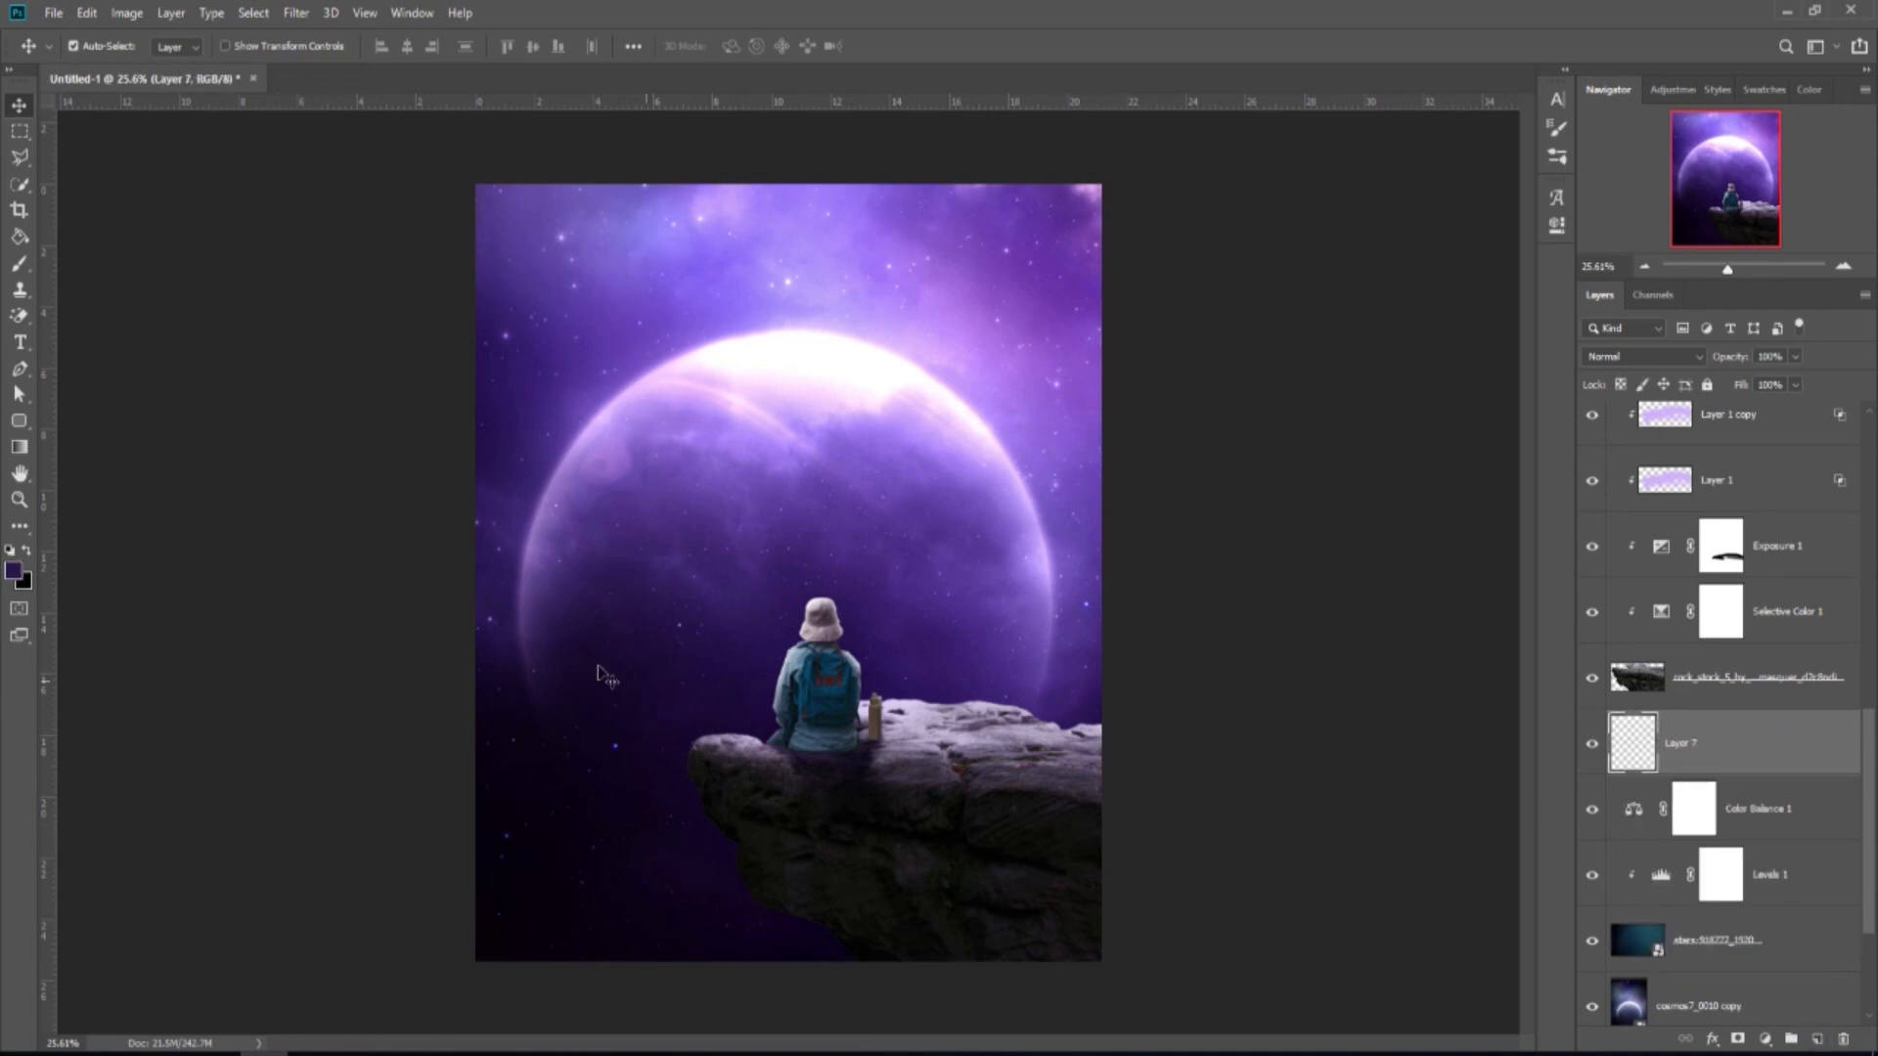
left_click(20, 264)
right_click(705, 561)
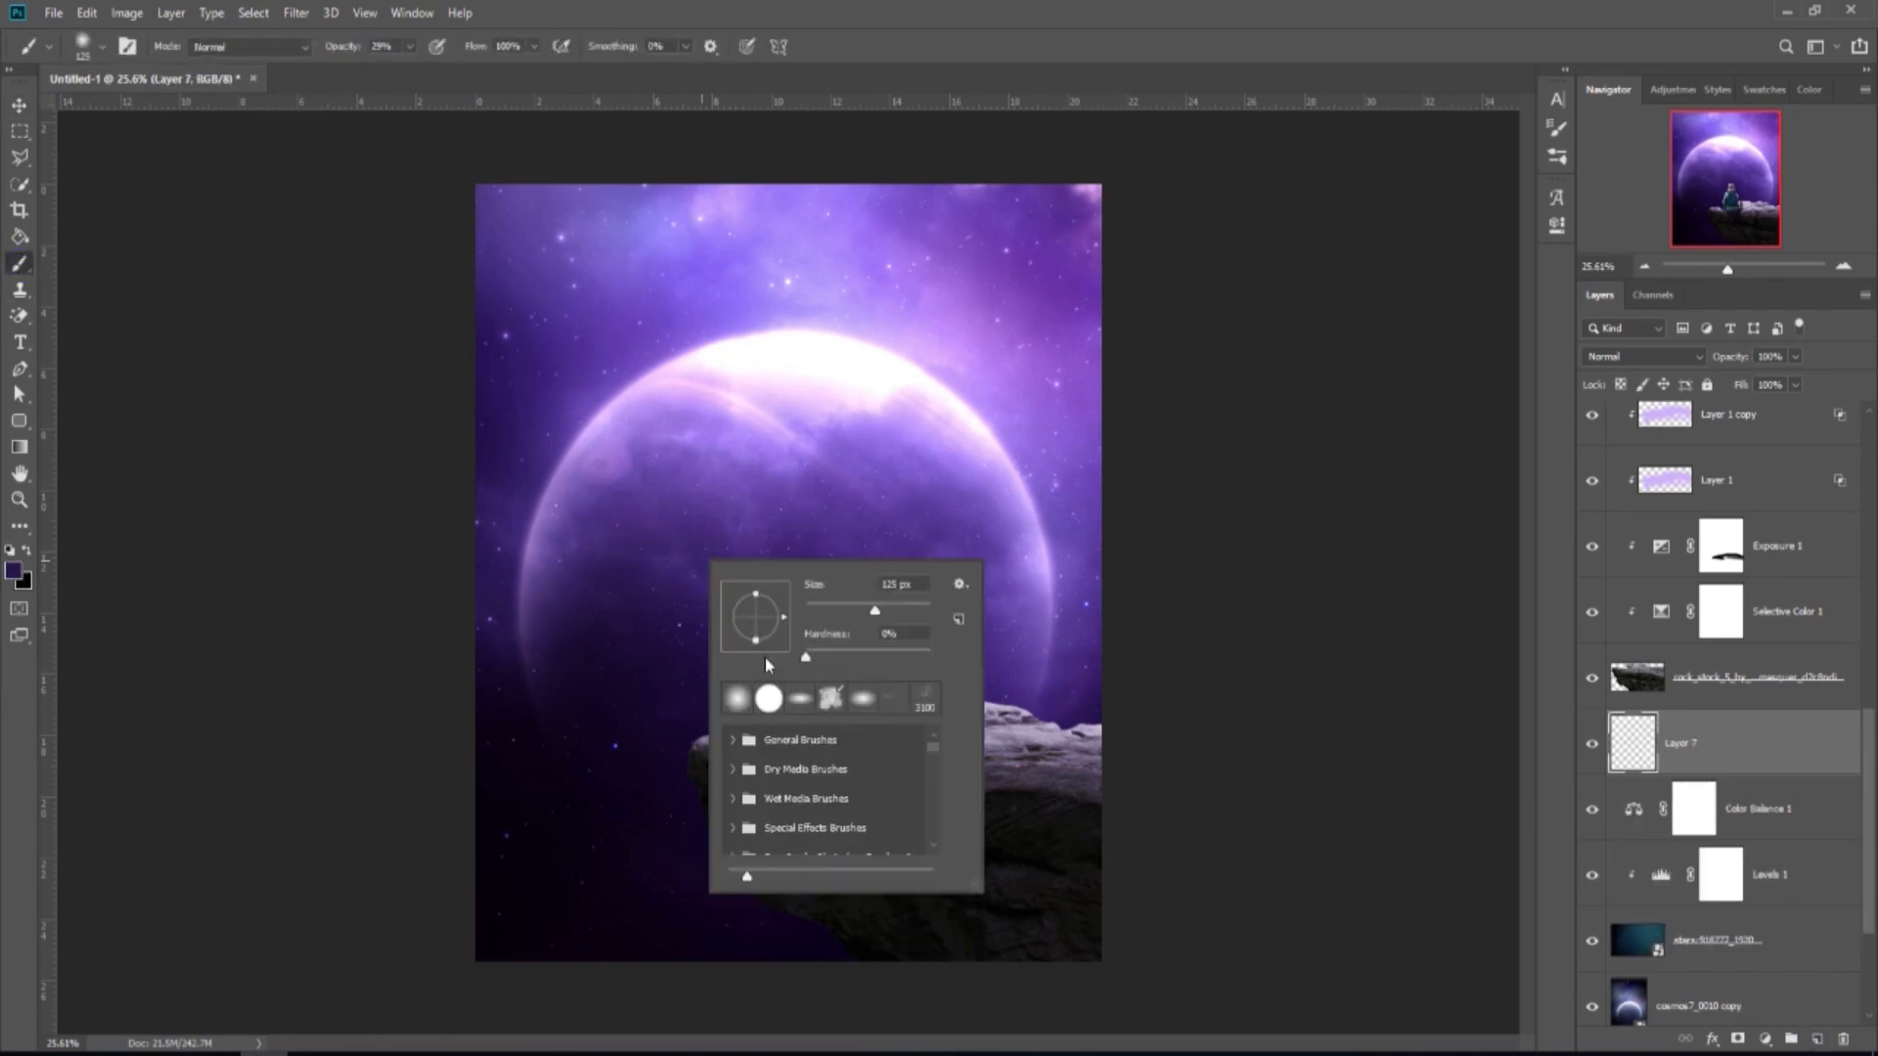
left_click(941, 45)
key("bracketright")
key("bracketright")
key("bracketright")
key("bracketright")
key("bracketright")
key("bracketright")
key("bracketright")
key("bracketright")
key("bracketright")
key("bracketright")
key("bracketright")
key("bracketright")
key("bracketright")
key("bracketright")
key("bracketright")
key("bracketright")
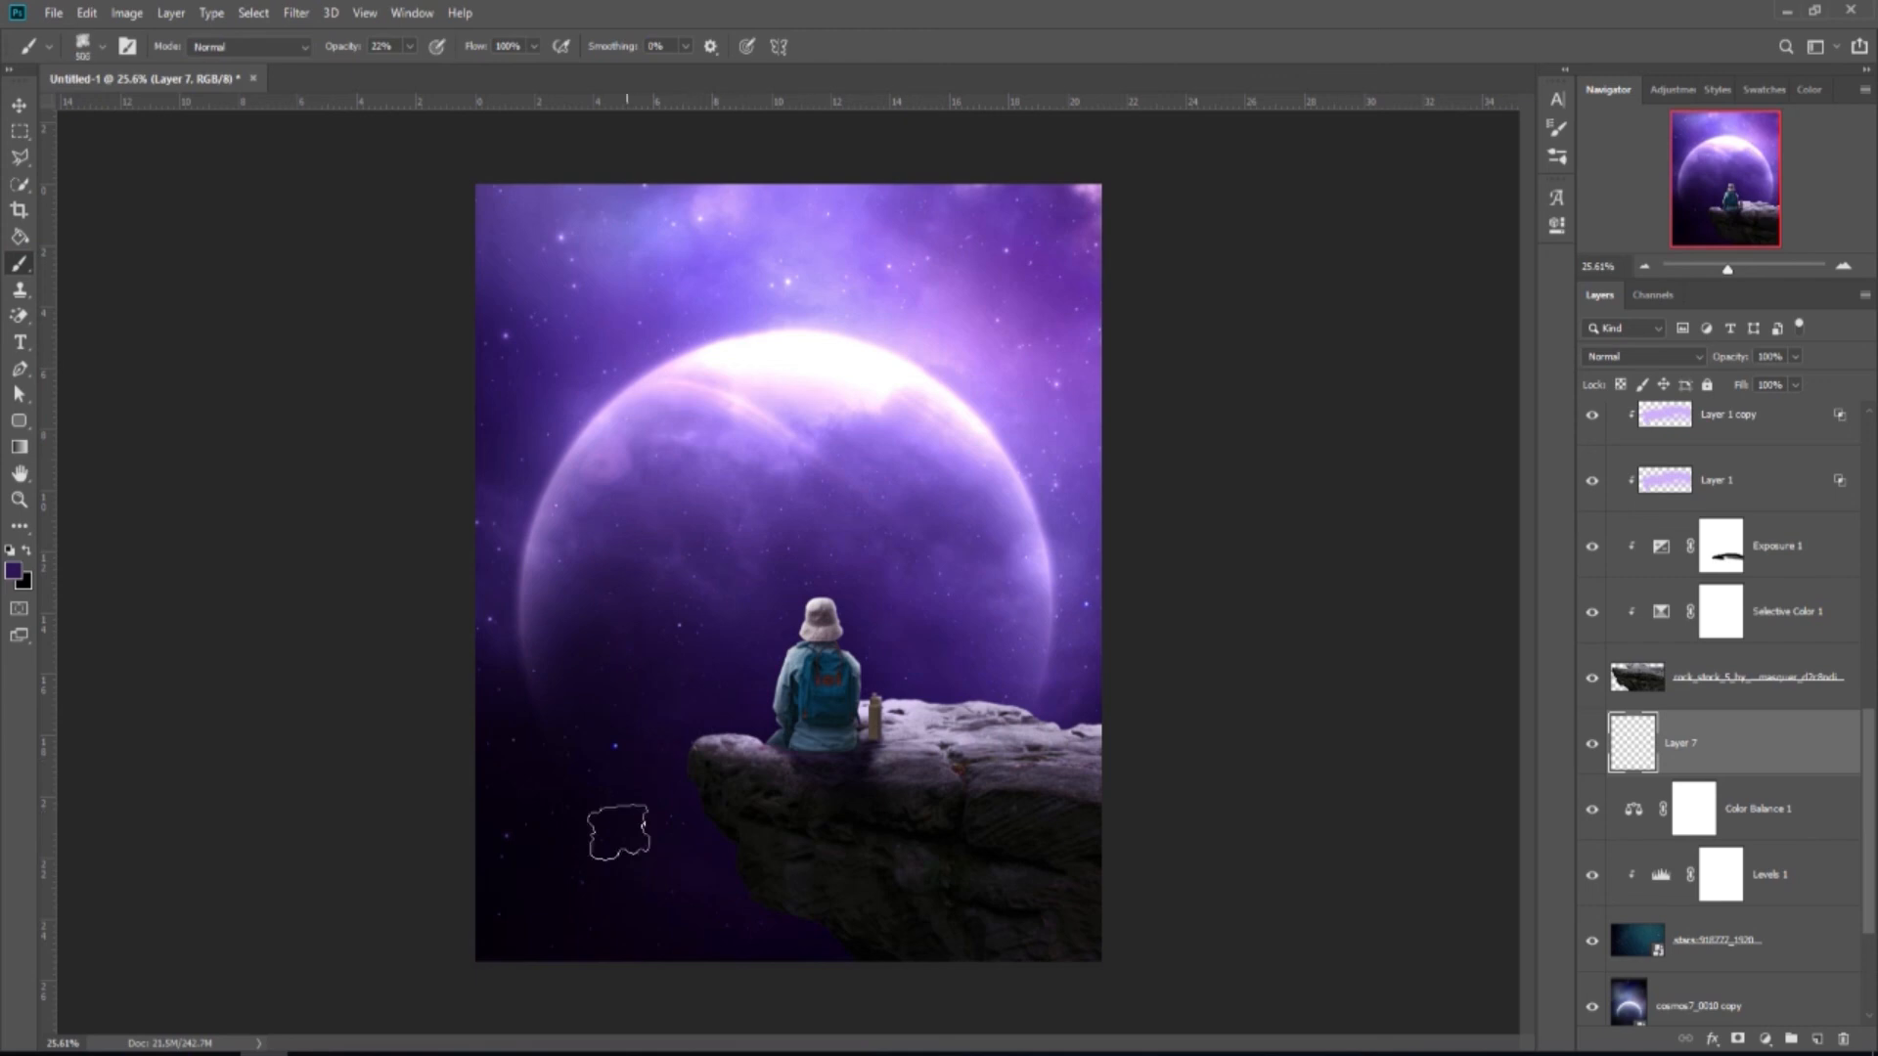
key("bracketright")
key("bracketright")
Paint soft cloudy shading along the bottom and over the dark lower-left of the image.
left_click(537, 907)
left_click(595, 931)
left_click(642, 931)
left_click(711, 924)
left_click(544, 850)
left_click(583, 847)
left_click(665, 918)
left_click(805, 964)
left_click(735, 934)
left_click(578, 847)
left_click(497, 776)
left_click(582, 843)
left_click(434, 904)
left_click(457, 719)
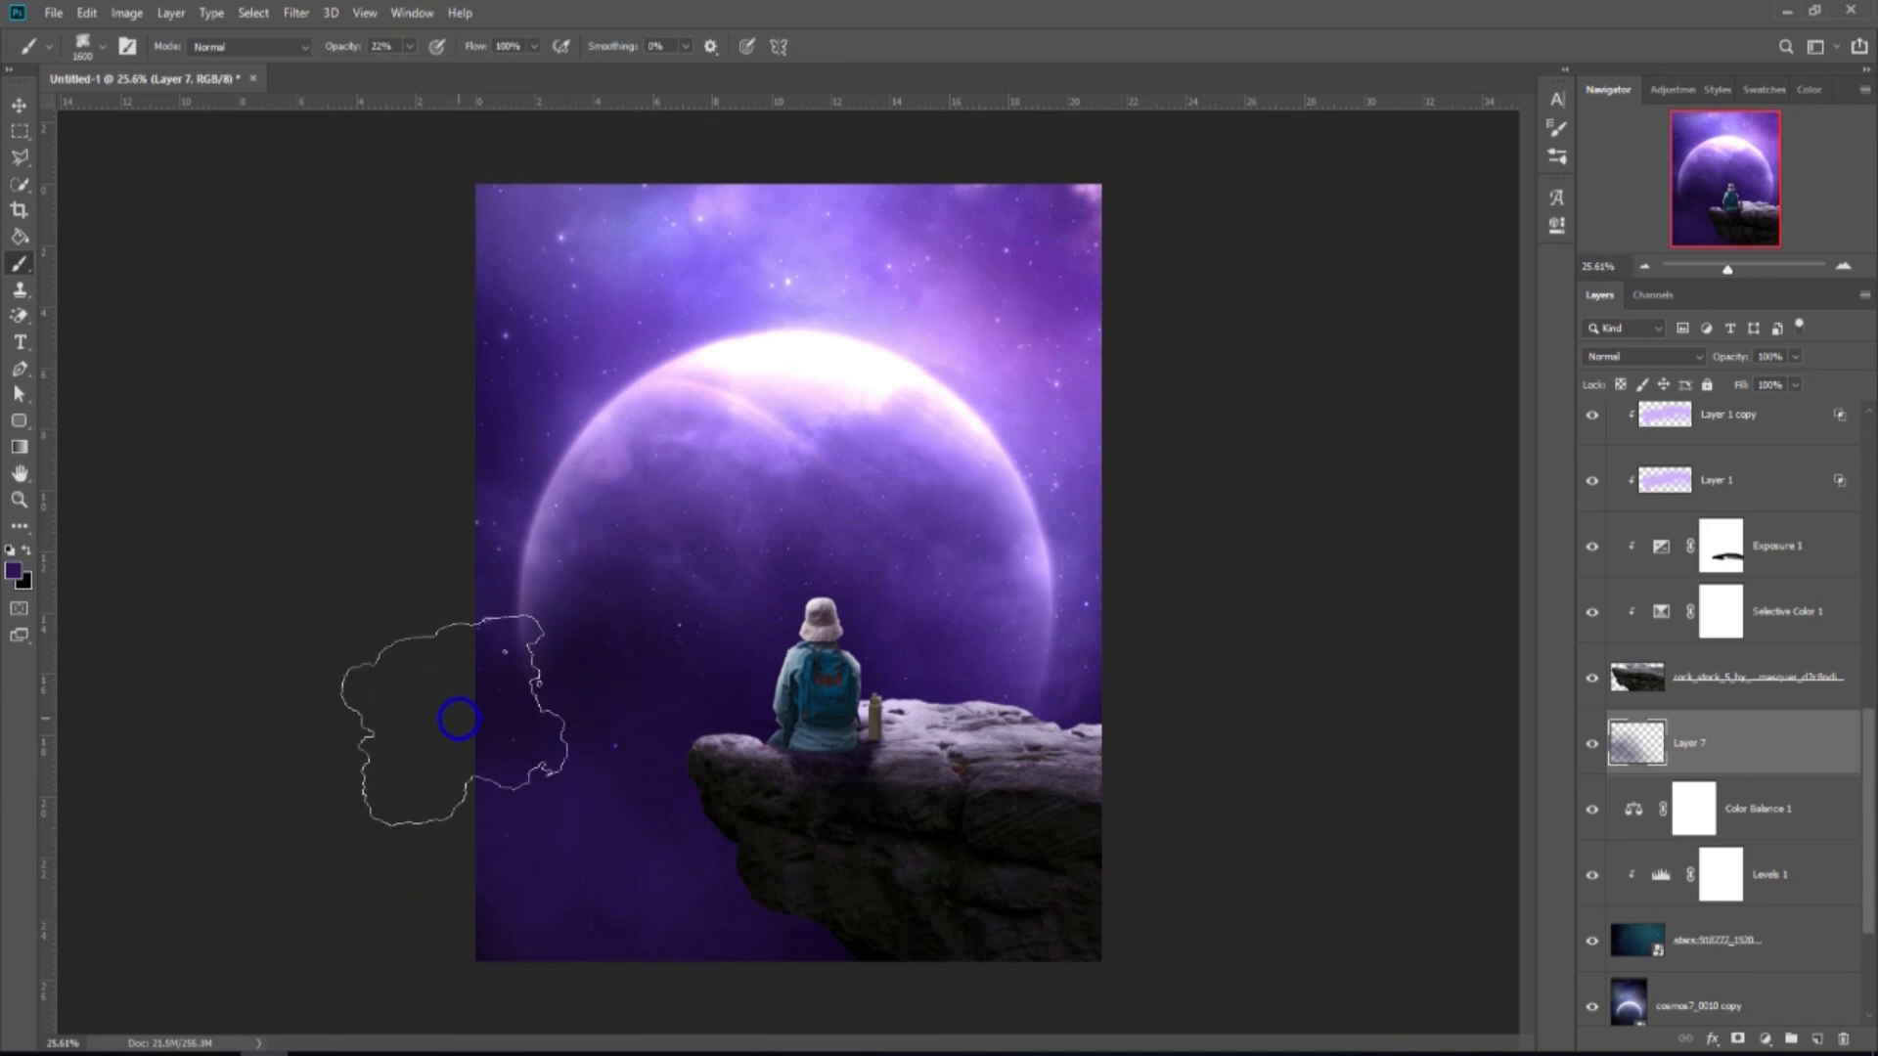
Try Multiply on Layer 7, then settle on Normal blending at 60% opacity.
left_click(1677, 358)
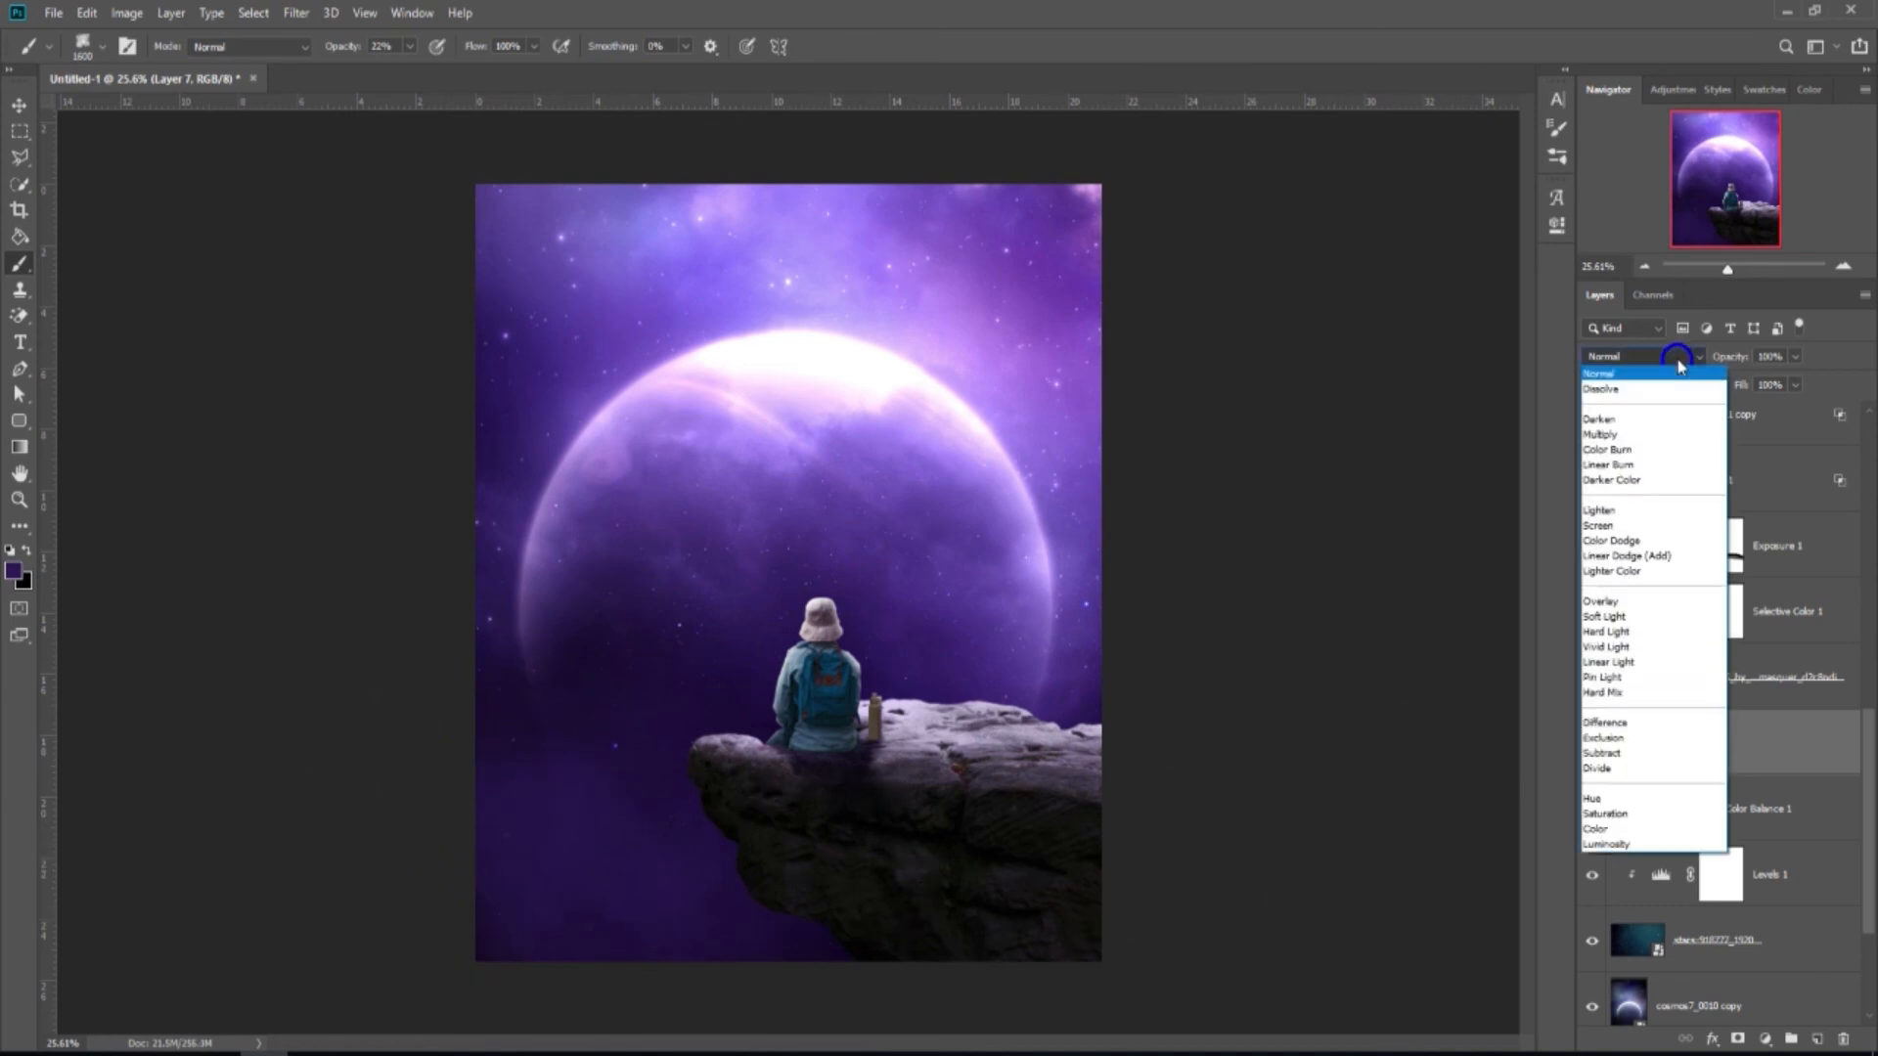
left_click(1633, 436)
left_click_drag(1795, 361, 1794, 384)
left_click(1589, 746)
left_click(1589, 746)
scroll(1131, 622, "down", 1)
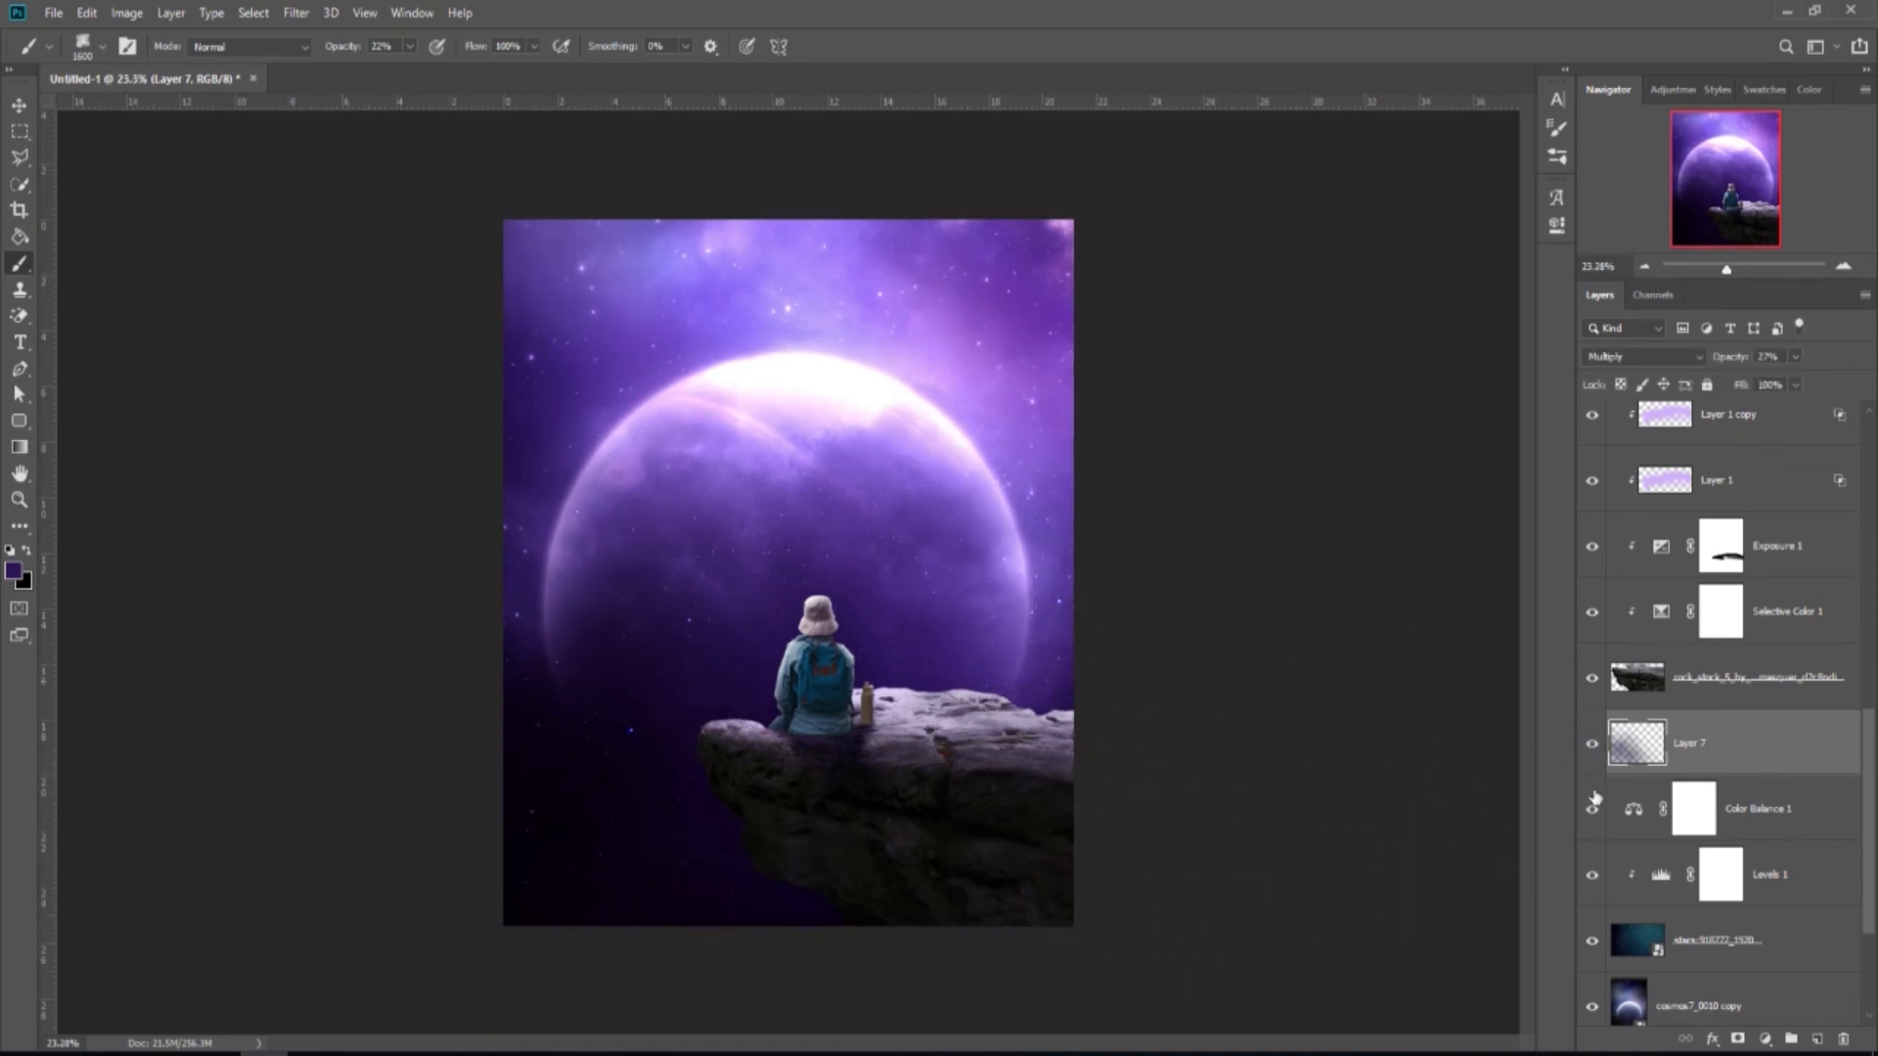
left_click(1676, 358)
left_click(1663, 380)
left_click_drag(1795, 358, 1816, 381)
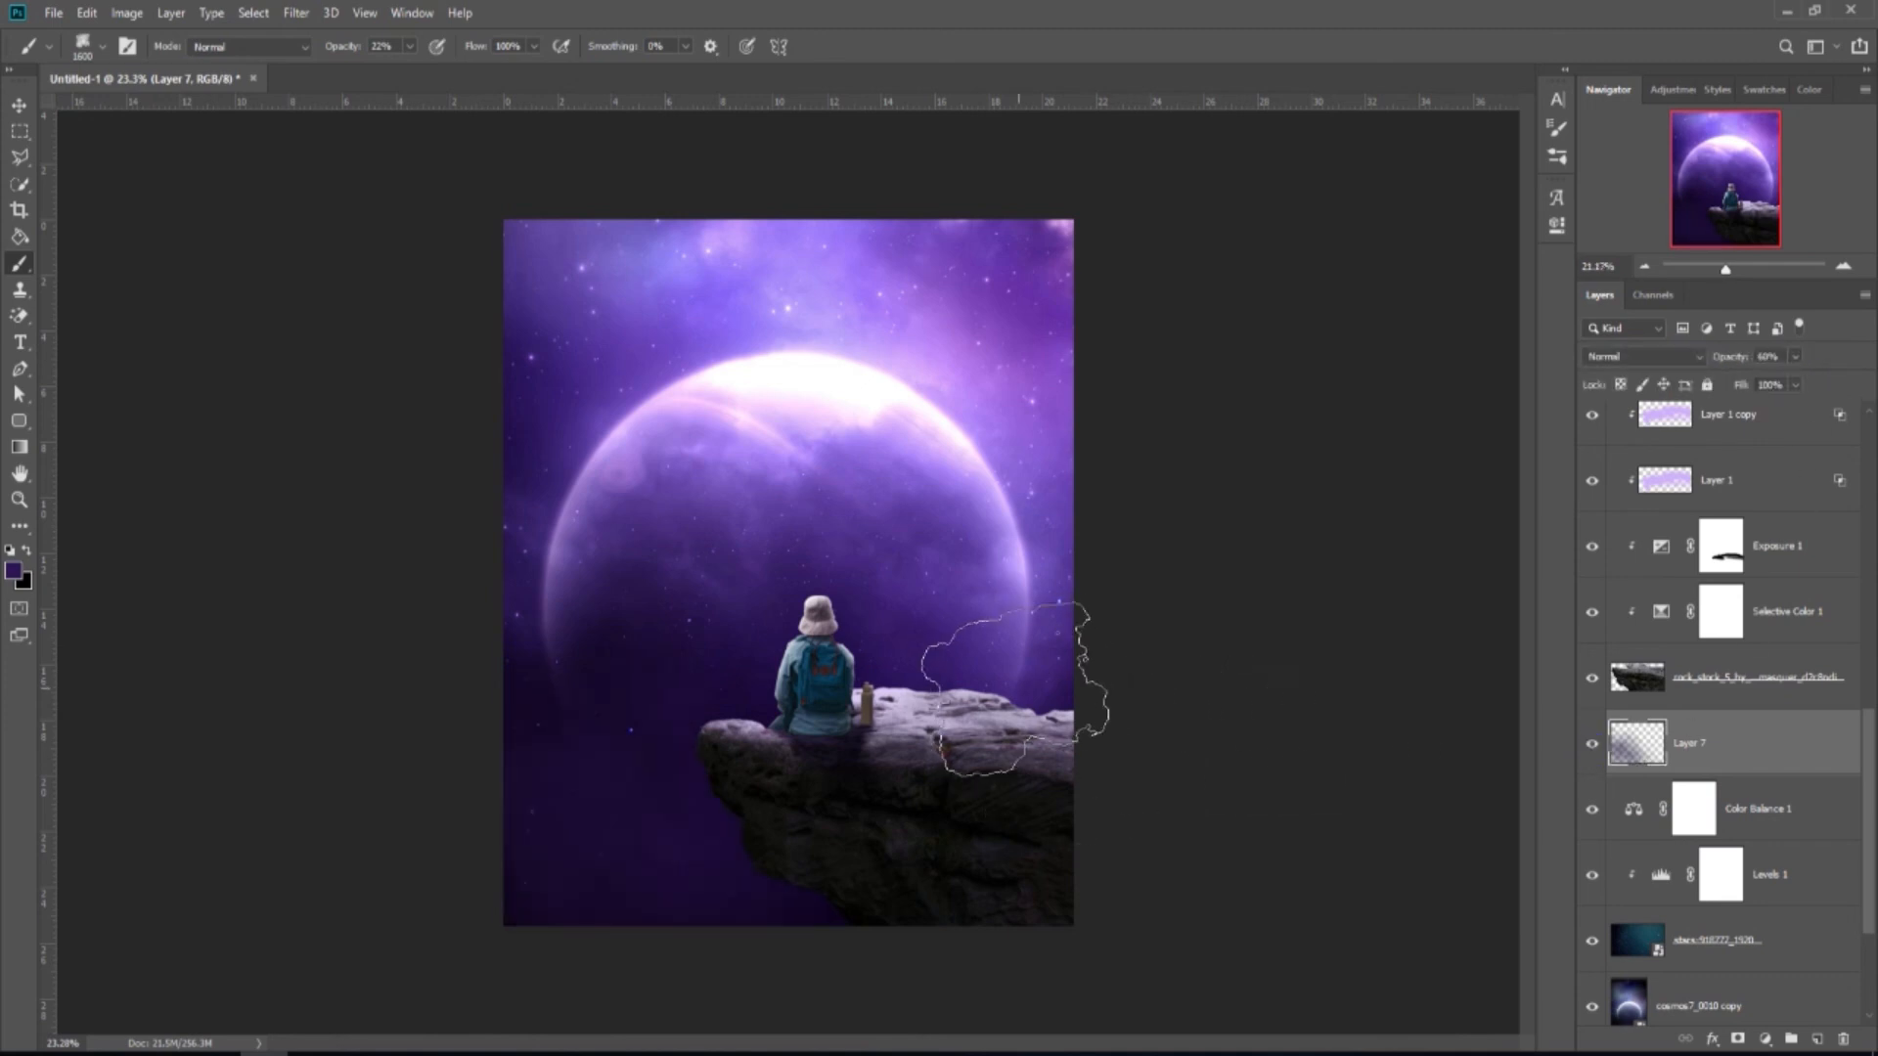
scroll(1042, 680, "down", 1)
Stamp more cloud paint along the left edge to darken the lower-left further.
left_click(514, 699)
left_click(520, 705)
left_click(508, 661)
left_click(508, 707)
left_click(511, 905)
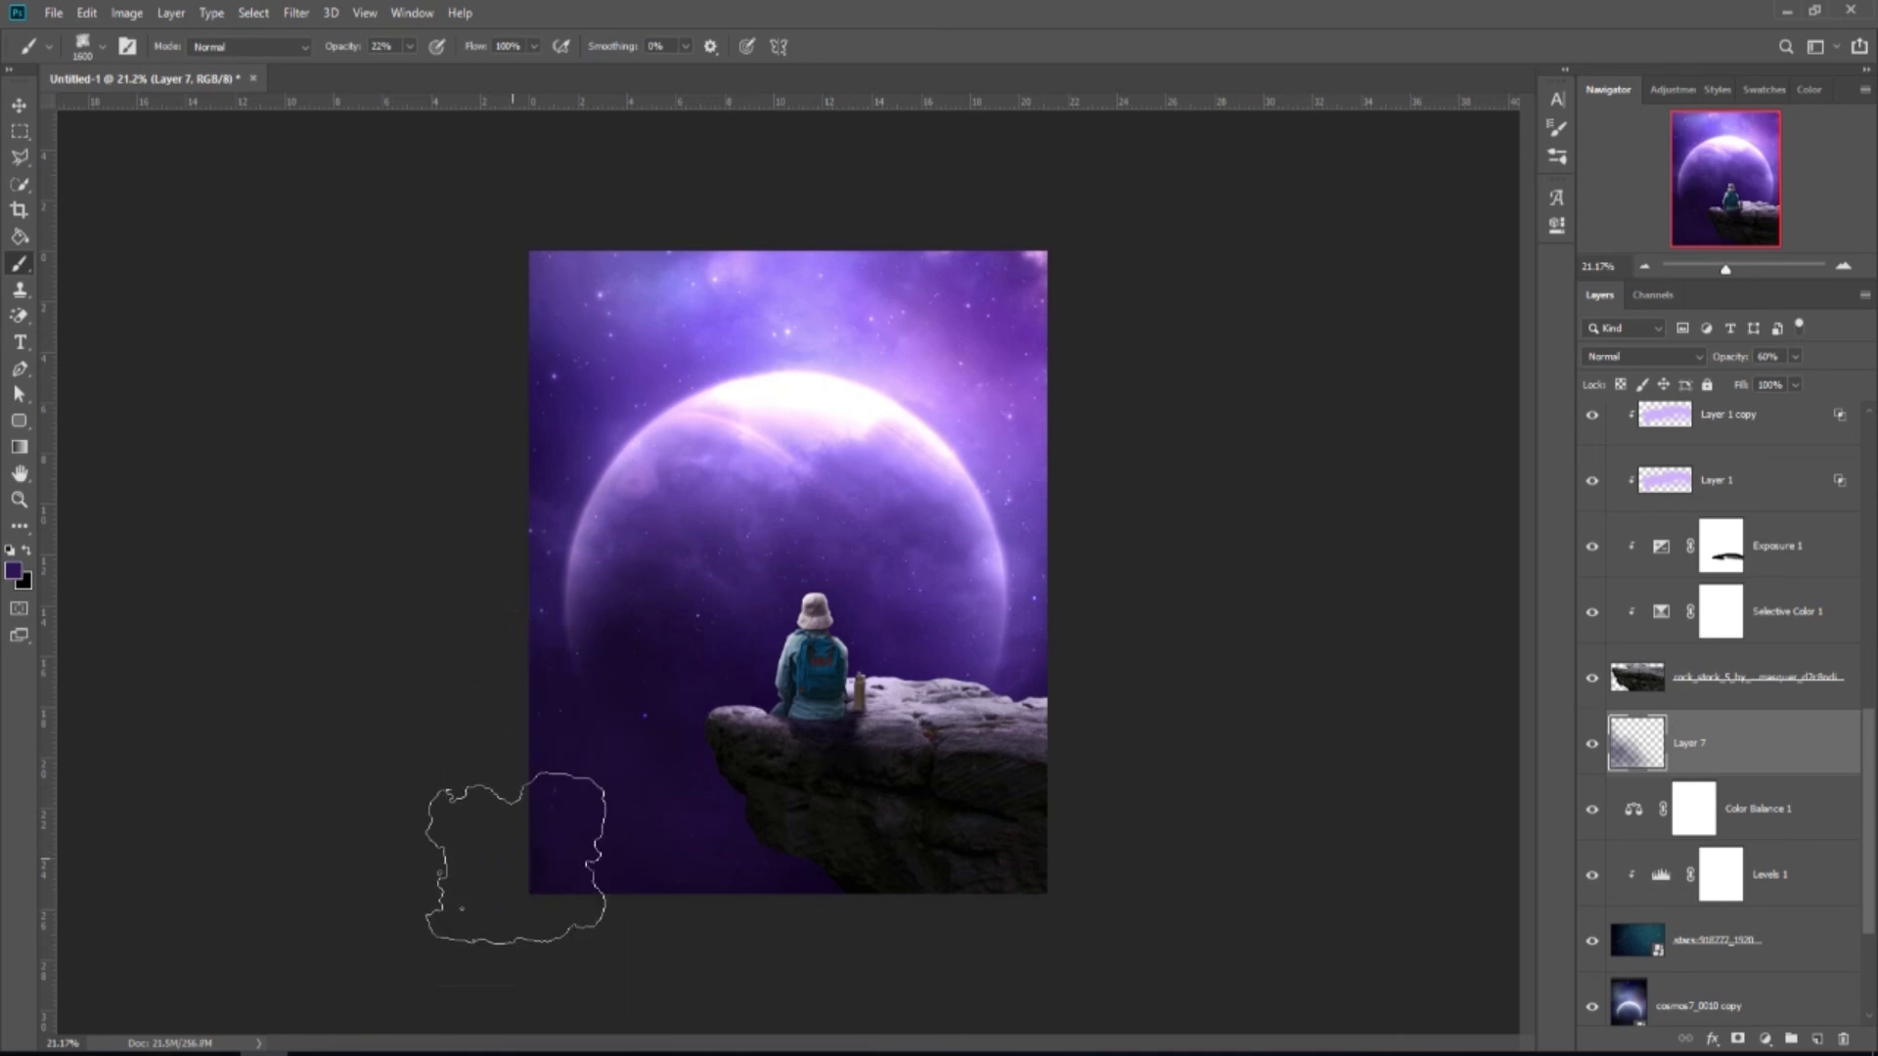
left_click(19, 105)
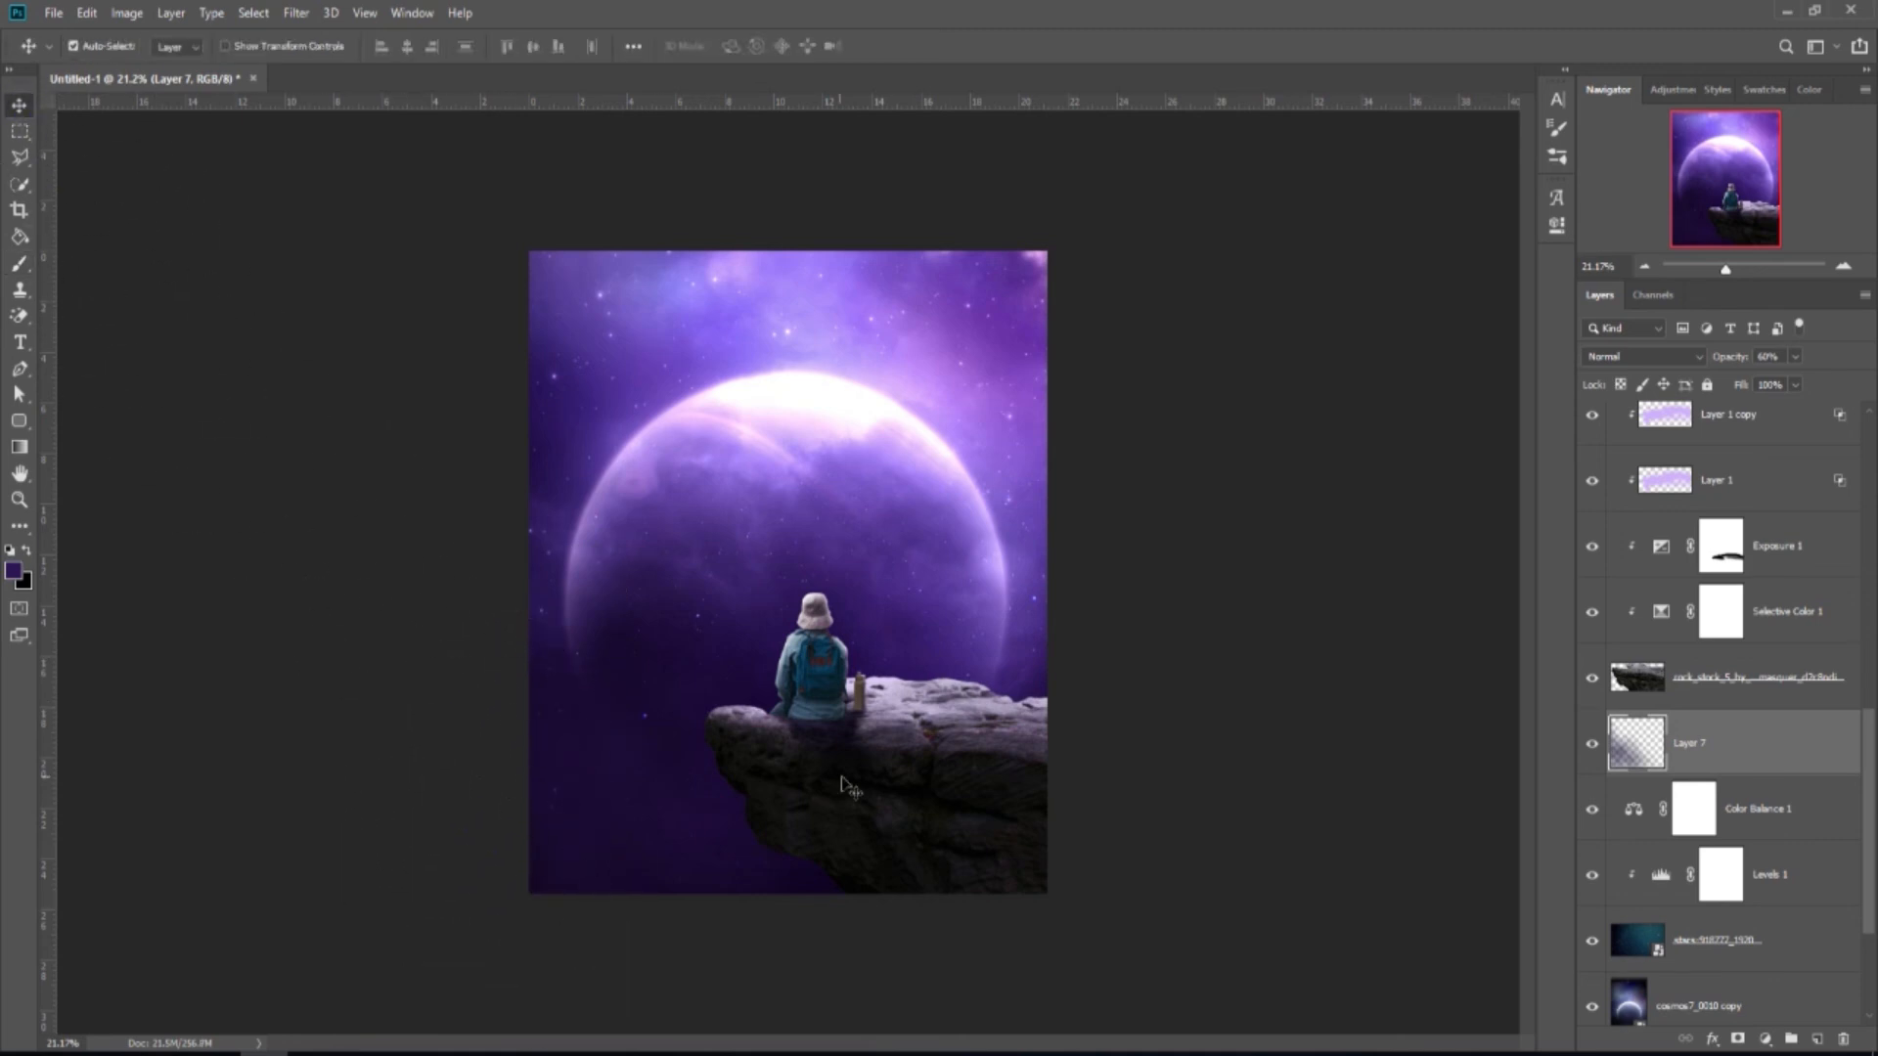
scroll(923, 761, "up", 2)
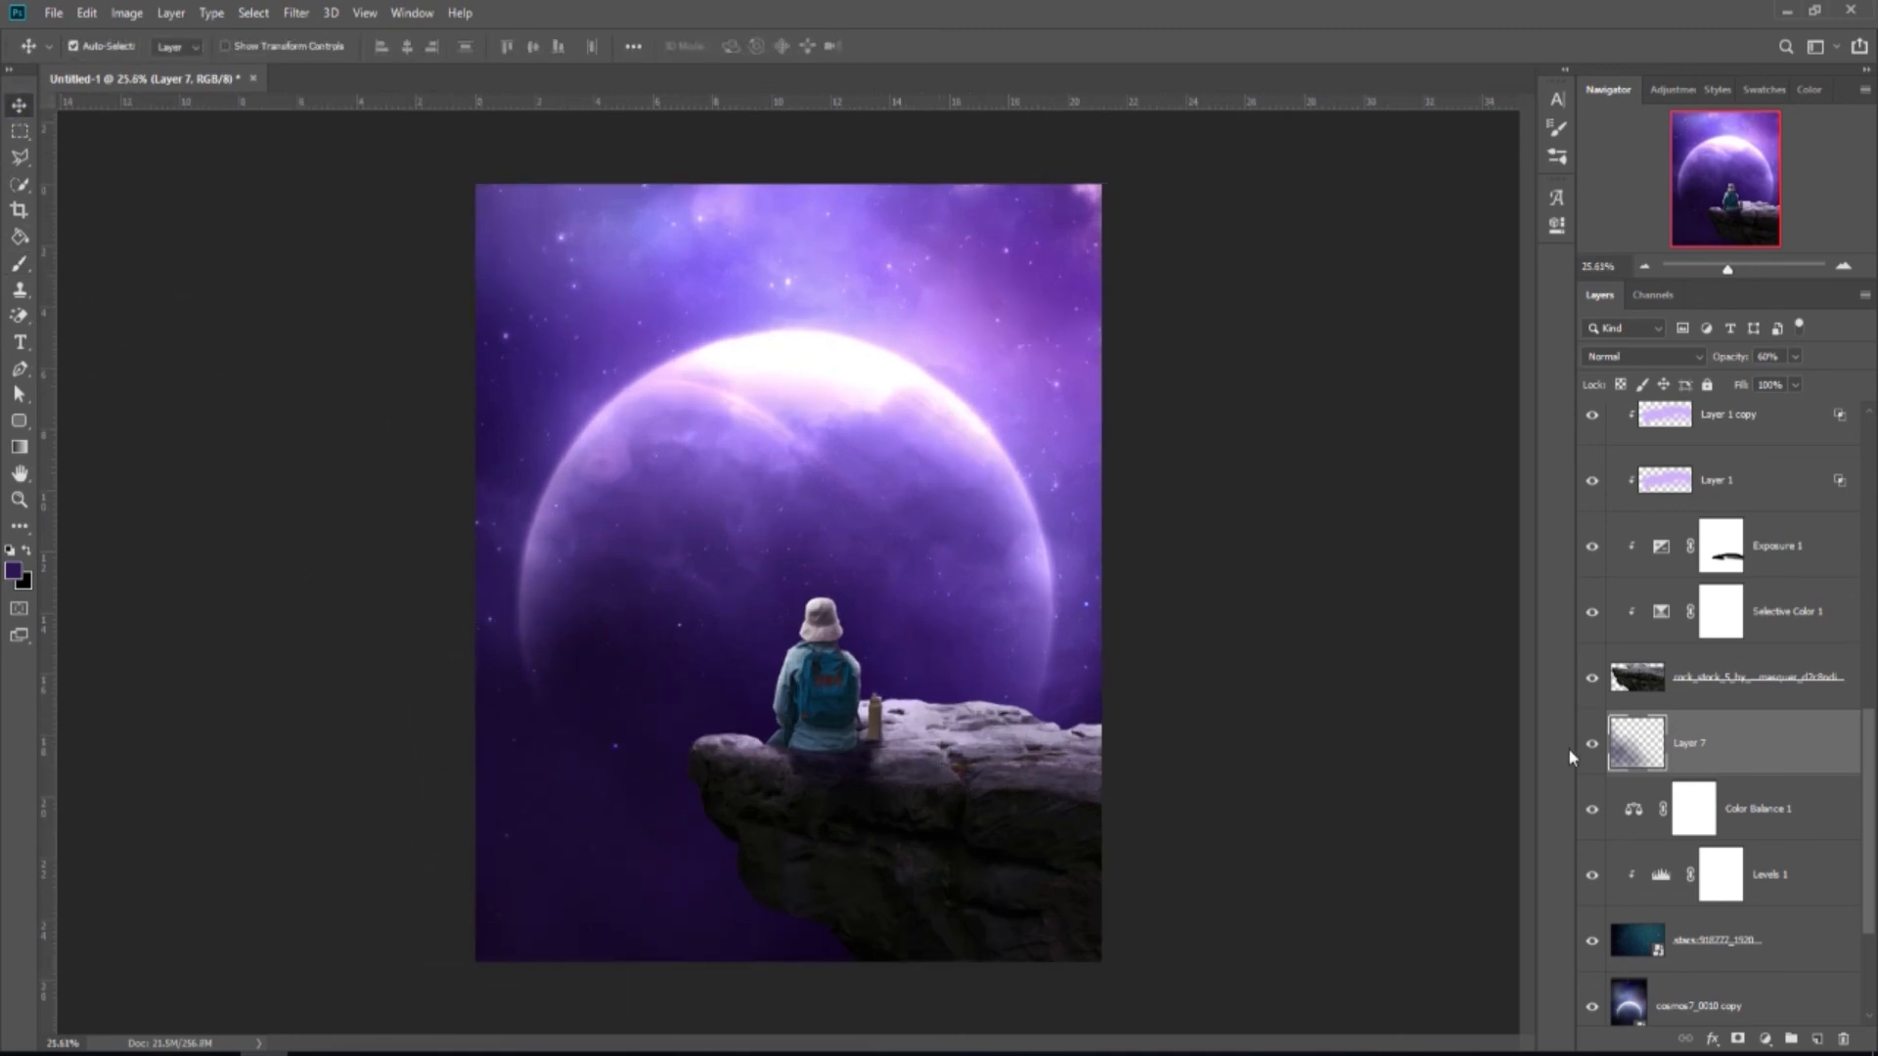
left_click_drag(1872, 765, 1874, 442)
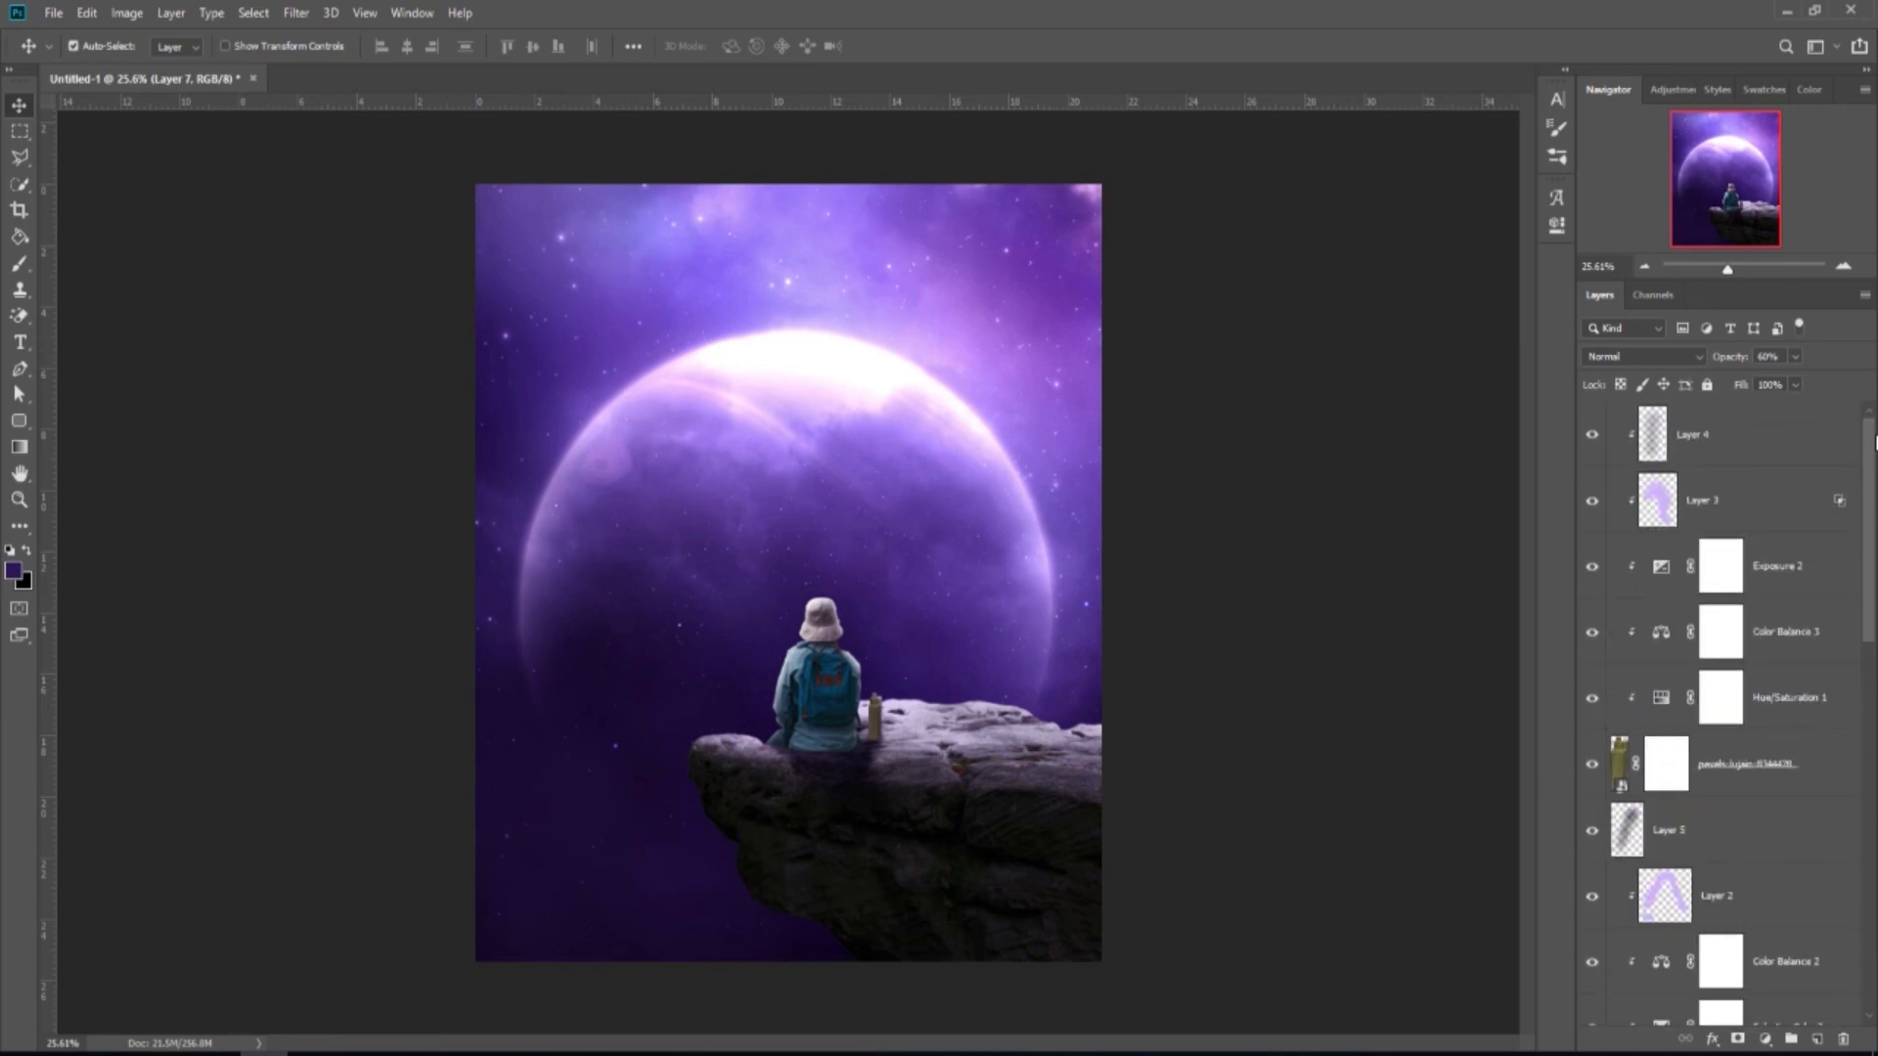
Add a Color Balance adjustment above Layer 4, shifting midtones toward magenta to -16.
left_click(1780, 443)
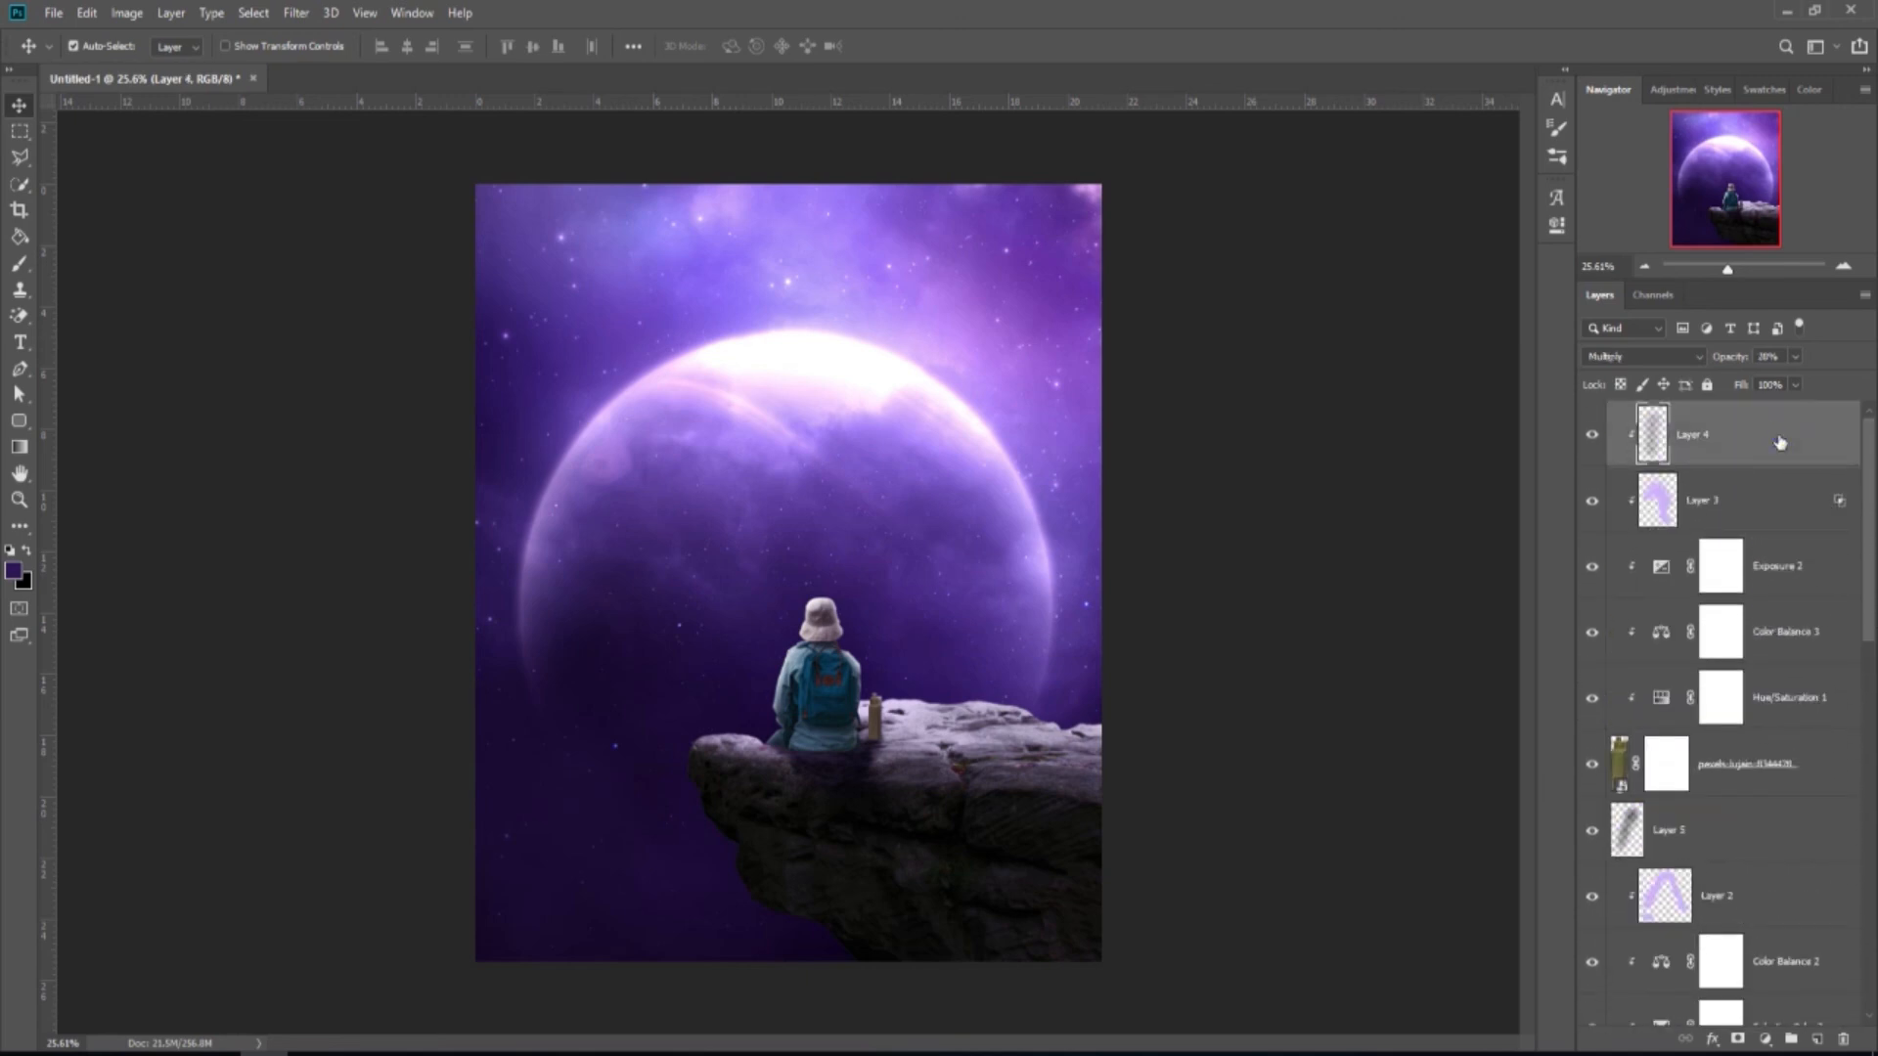
left_click(1766, 1039)
left_click(1772, 862)
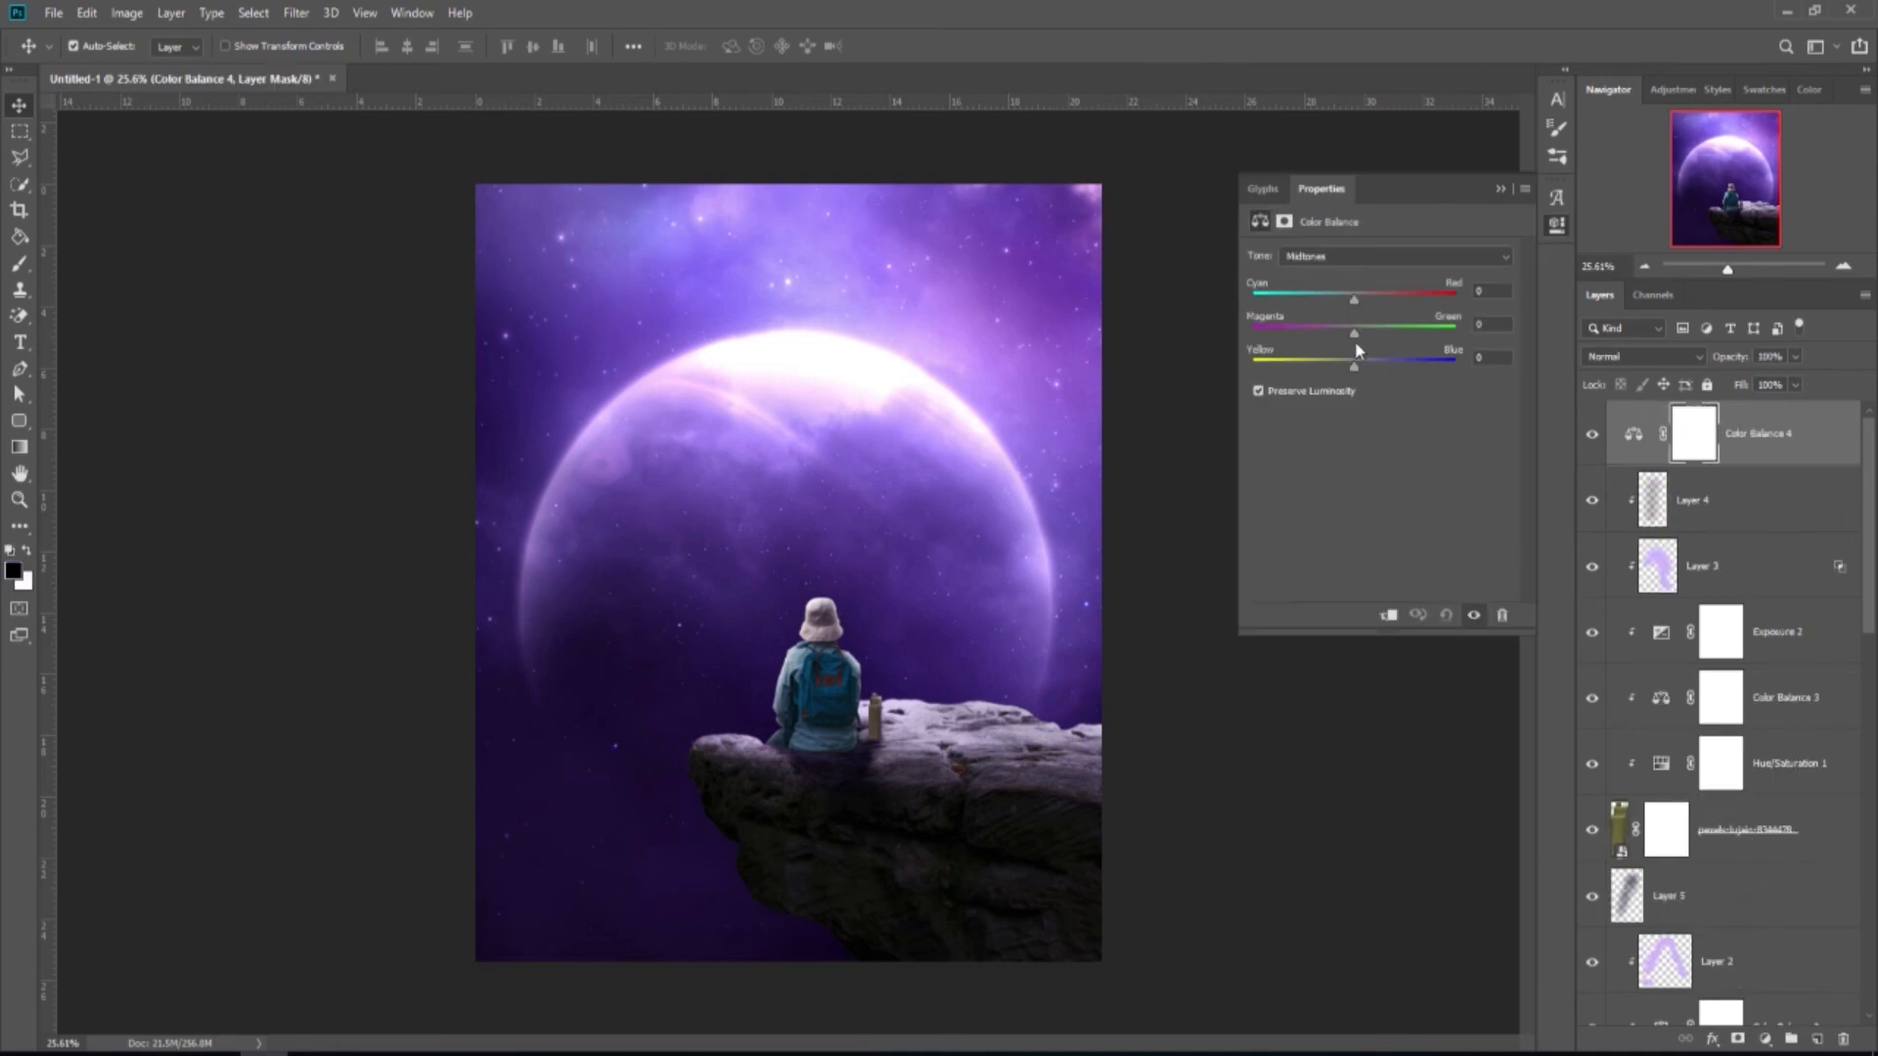
left_click_drag(1354, 336, 1337, 335)
left_click(1500, 190)
Compare Color Balance 4 on and off, then add a Curves adjustment layer on top.
left_click(1592, 436)
left_click(1592, 436)
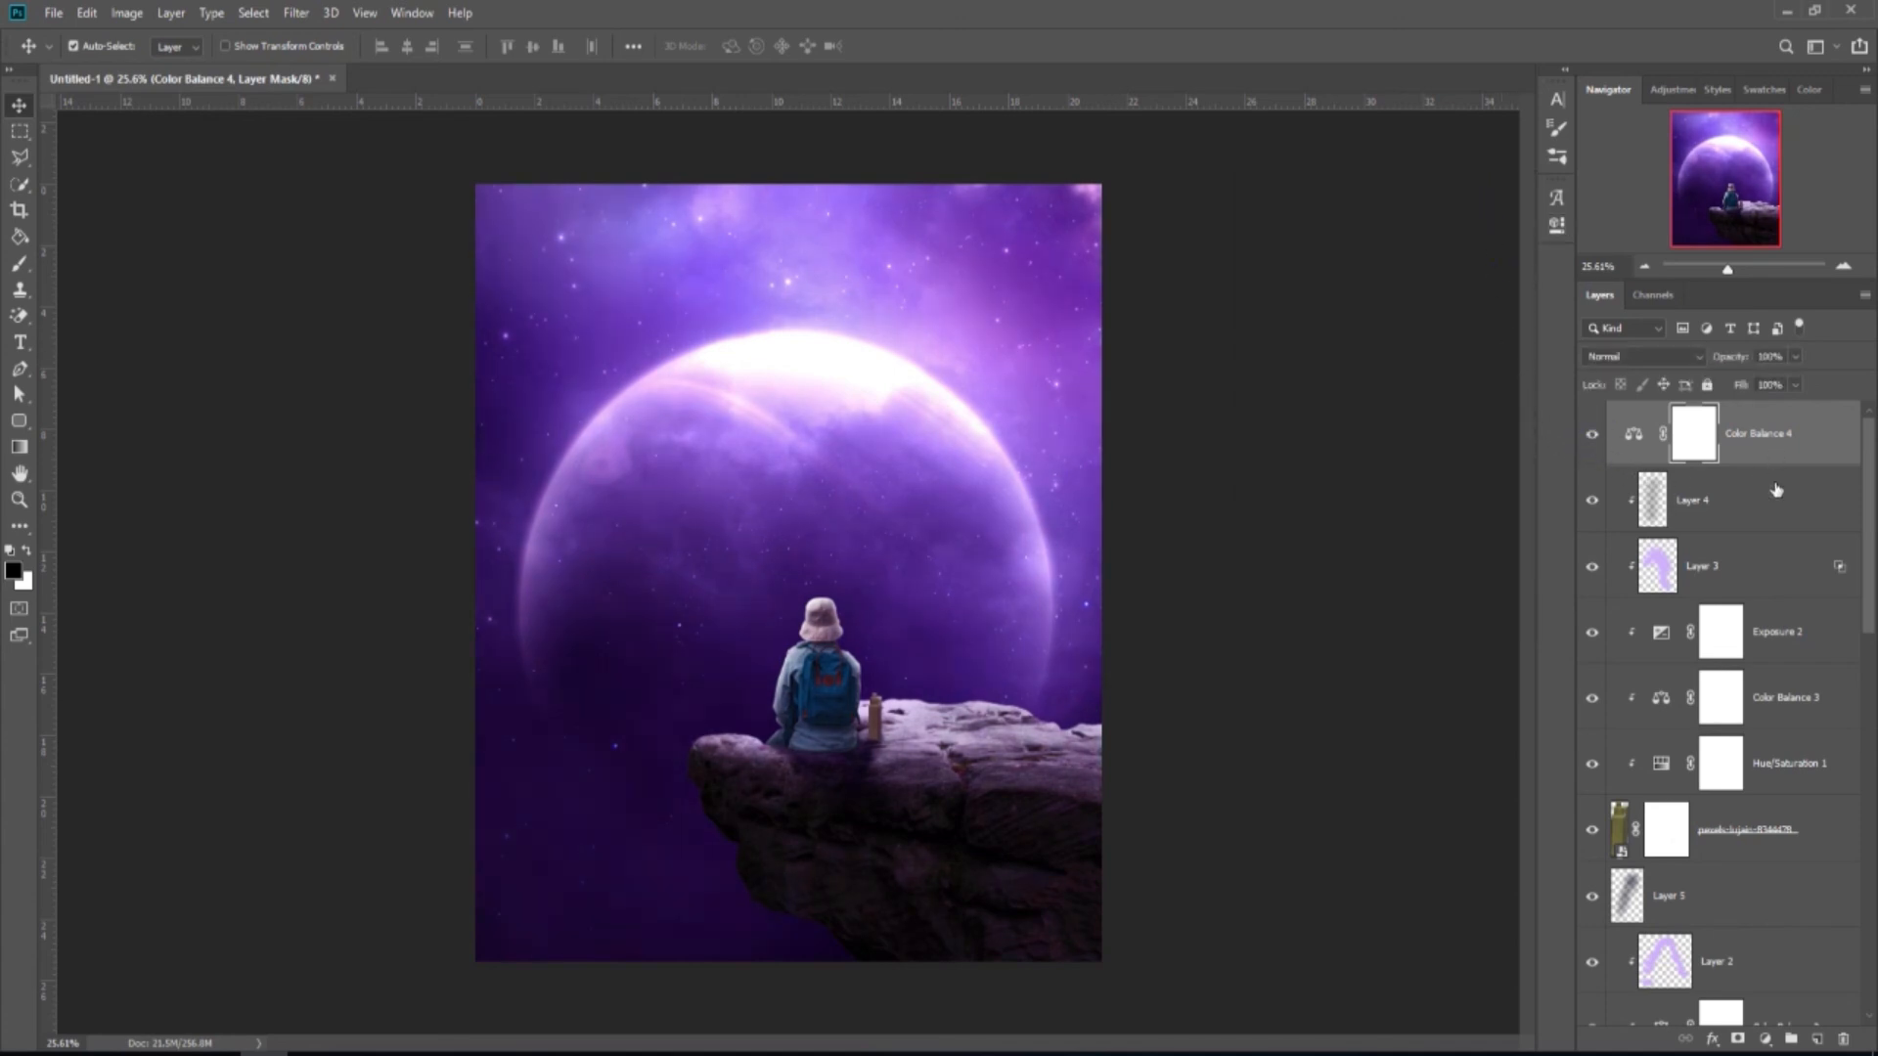
left_click(1765, 1039)
left_click(1752, 774)
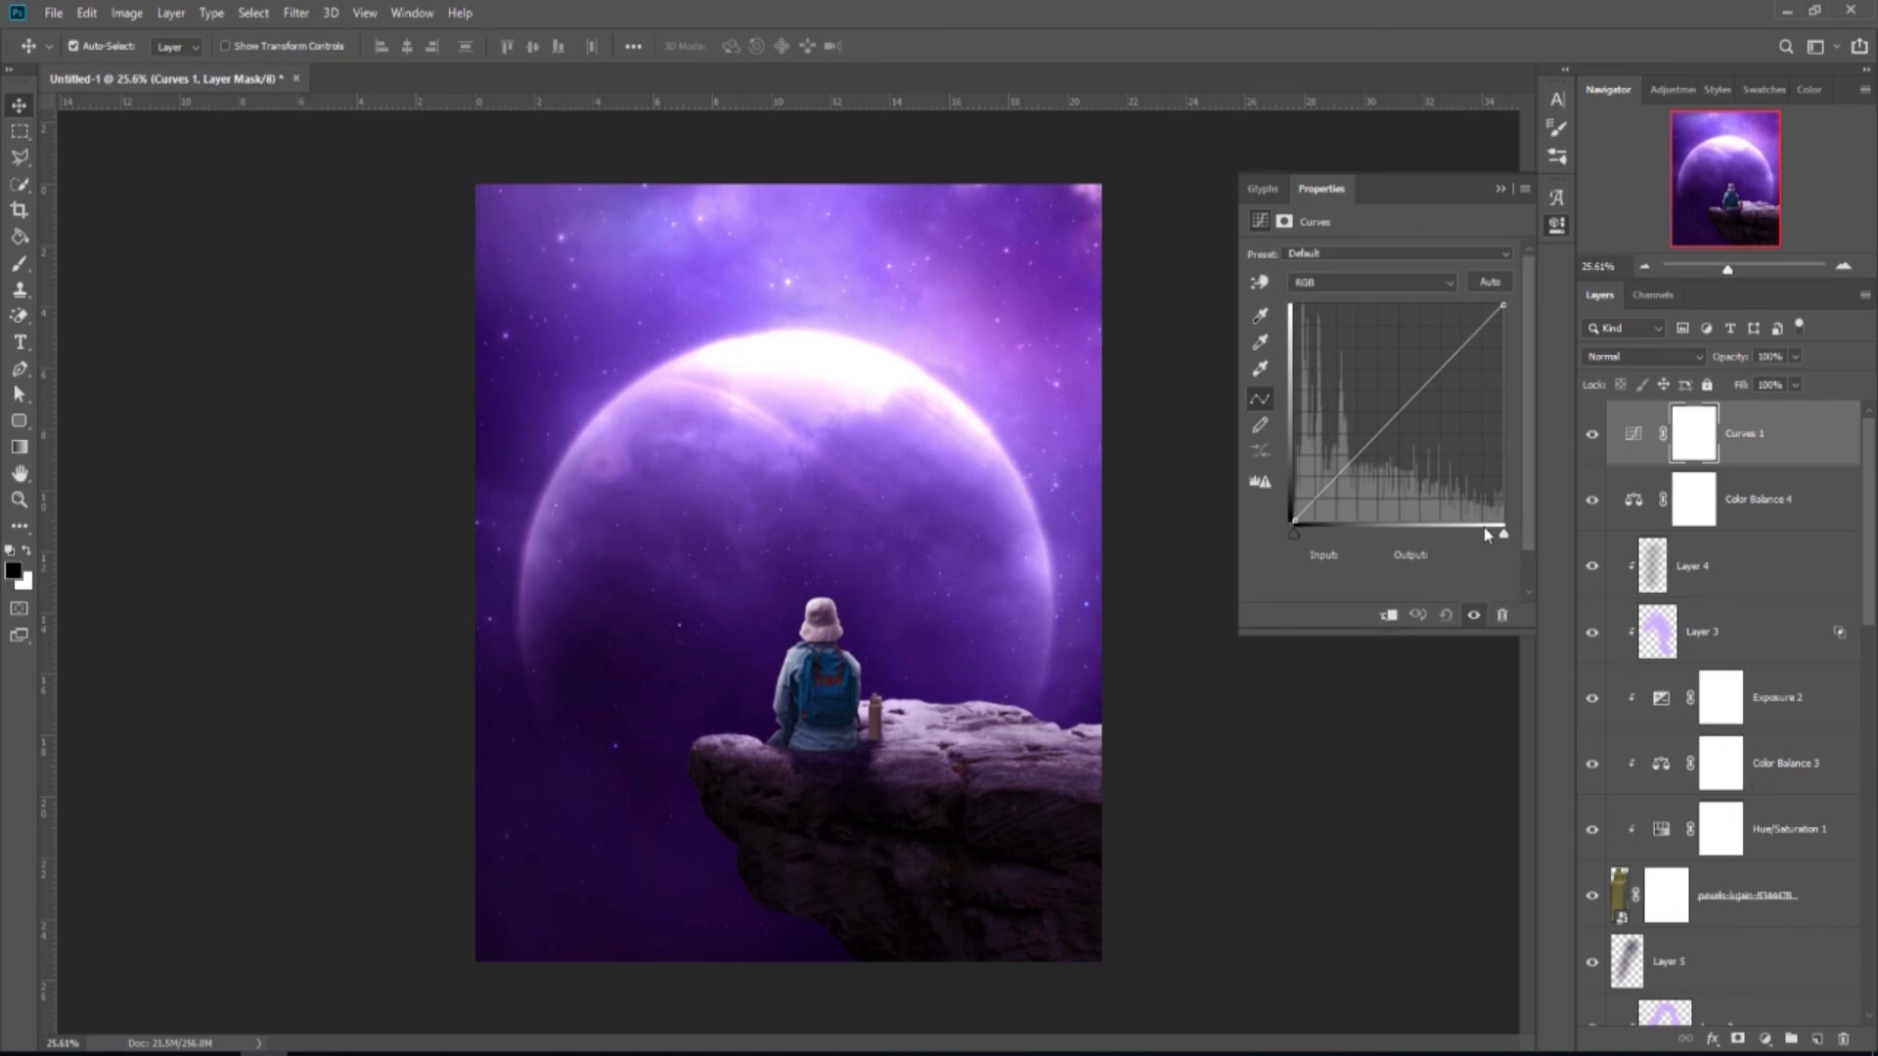
Shape the RGB curve: brighten highlights, deepen lower midtones, and lower the black point slightly.
mouse_move(1451, 362)
left_mouse_down()
mouse_move(1457, 315)
mouse_move(1451, 338)
left_mouse_up()
left_click_drag(1371, 422, 1362, 442)
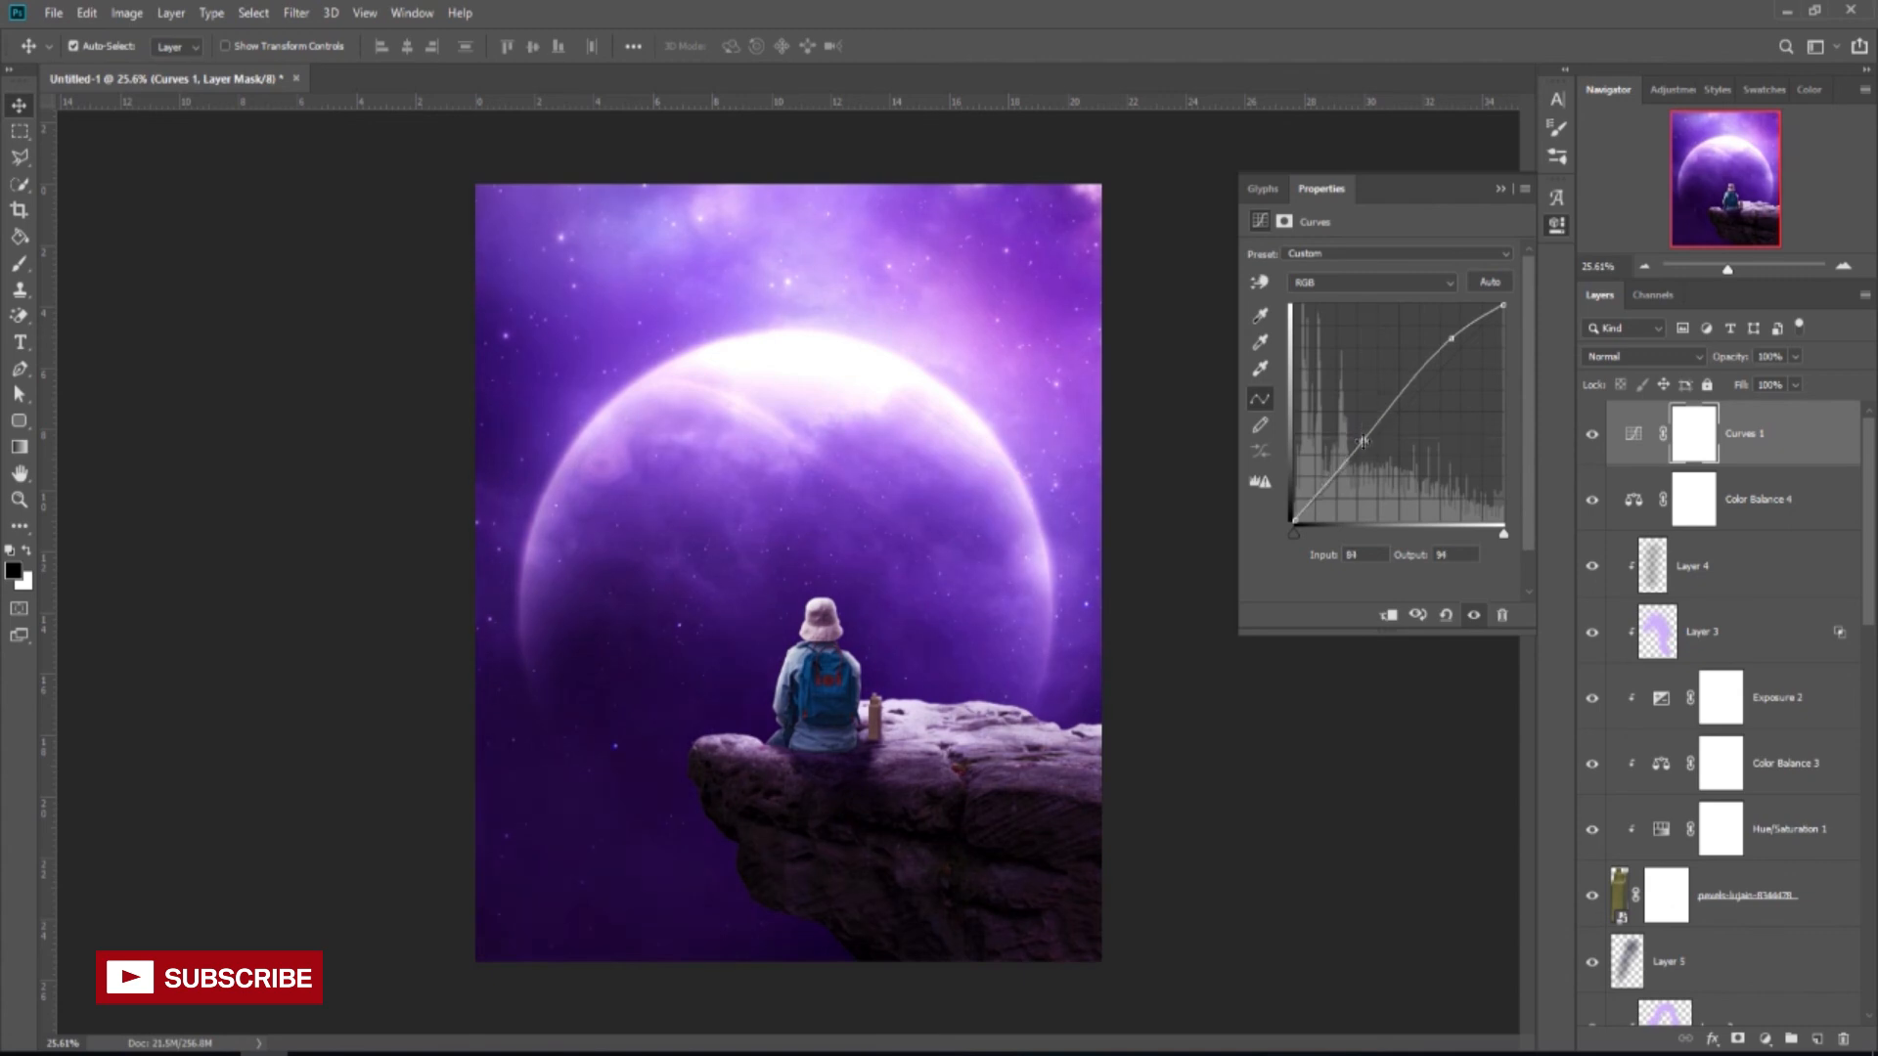
left_click(1292, 523)
left_click_drag(1293, 512, 1293, 513)
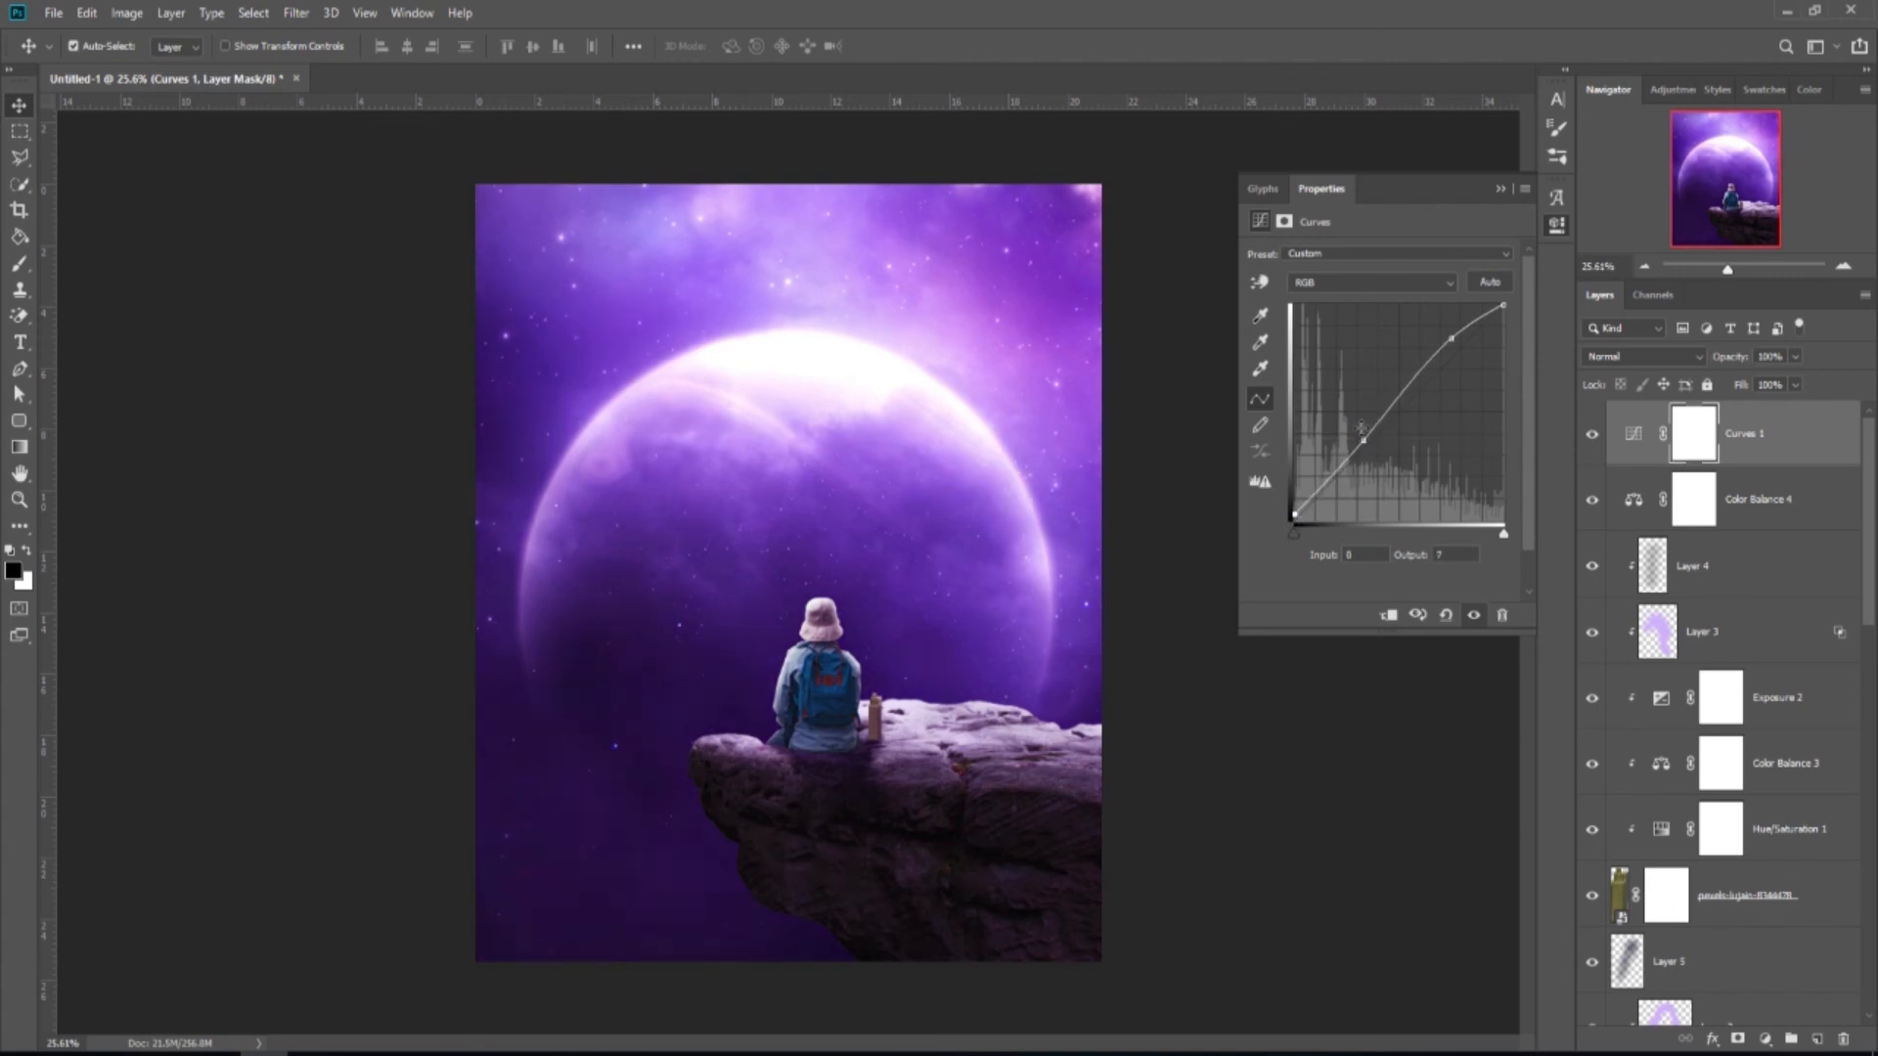
Lift the Blue curve in the upper midtones, input 163 to output 172.
left_click(1426, 286)
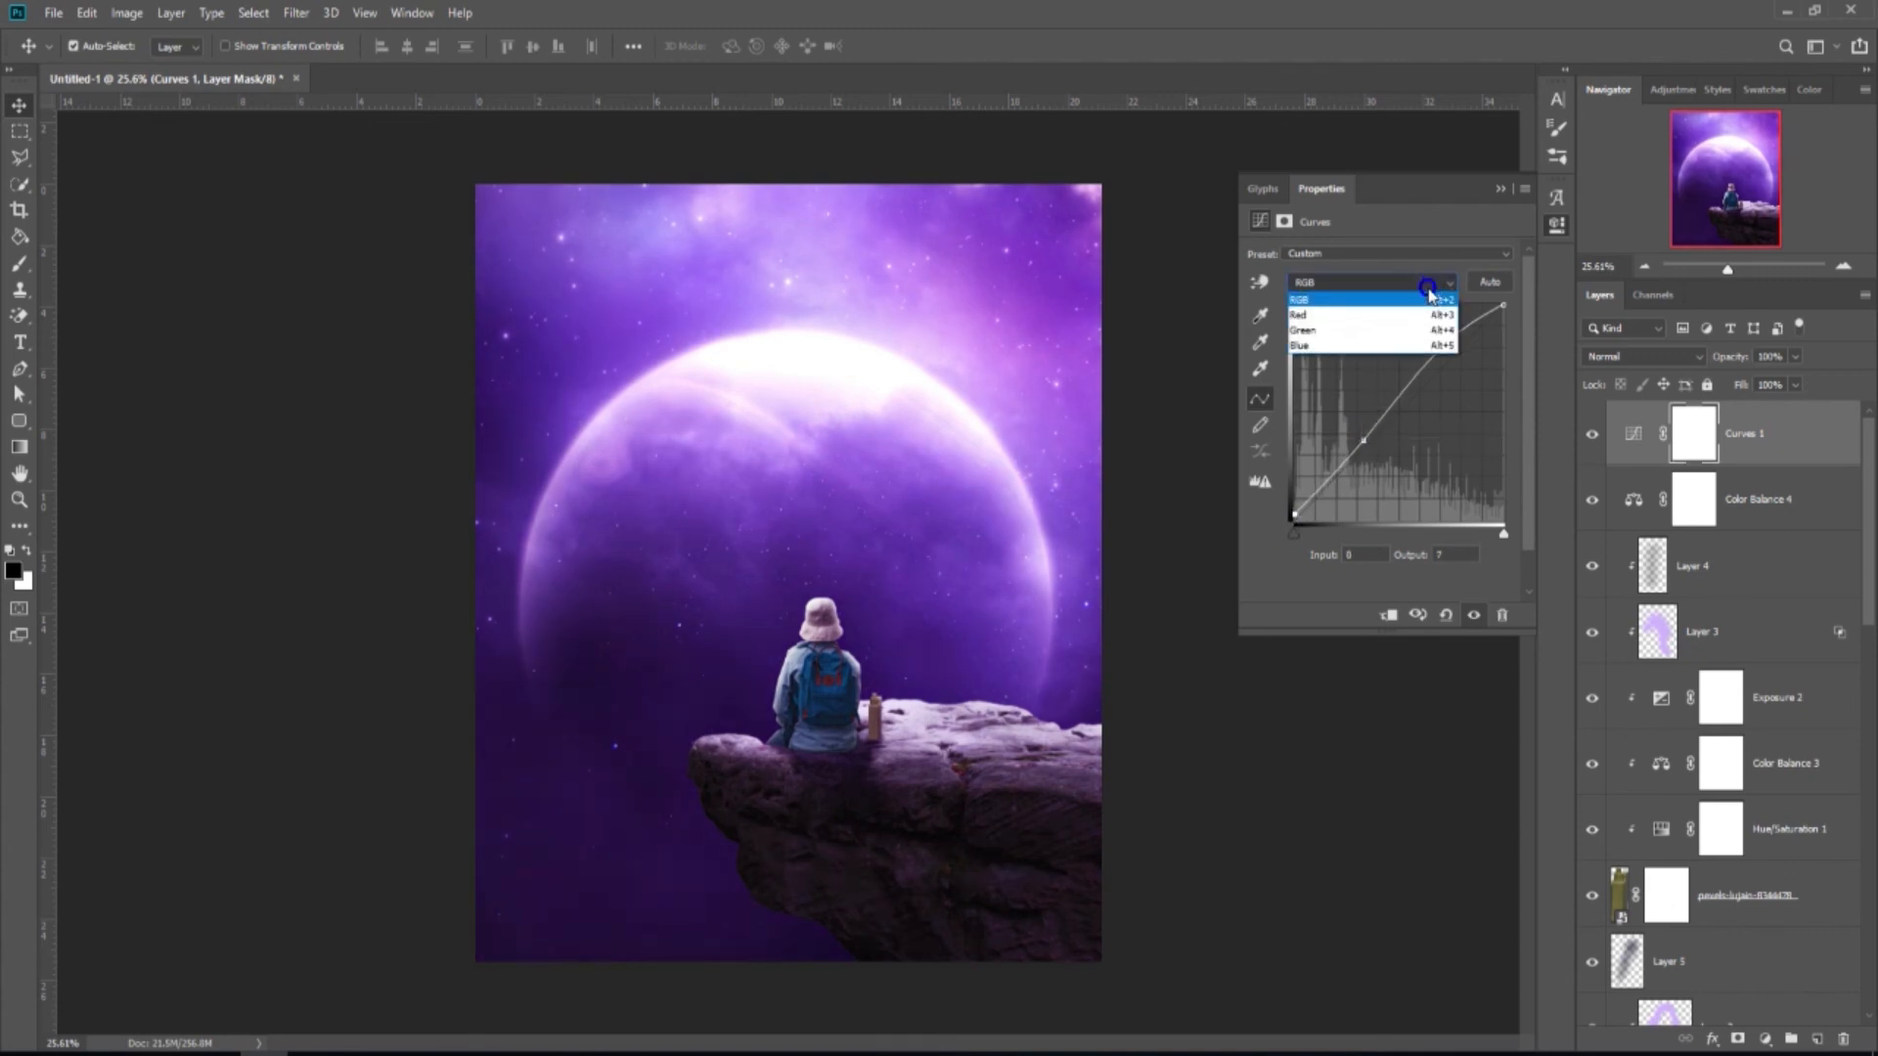
left_click(1391, 346)
left_click(1426, 386)
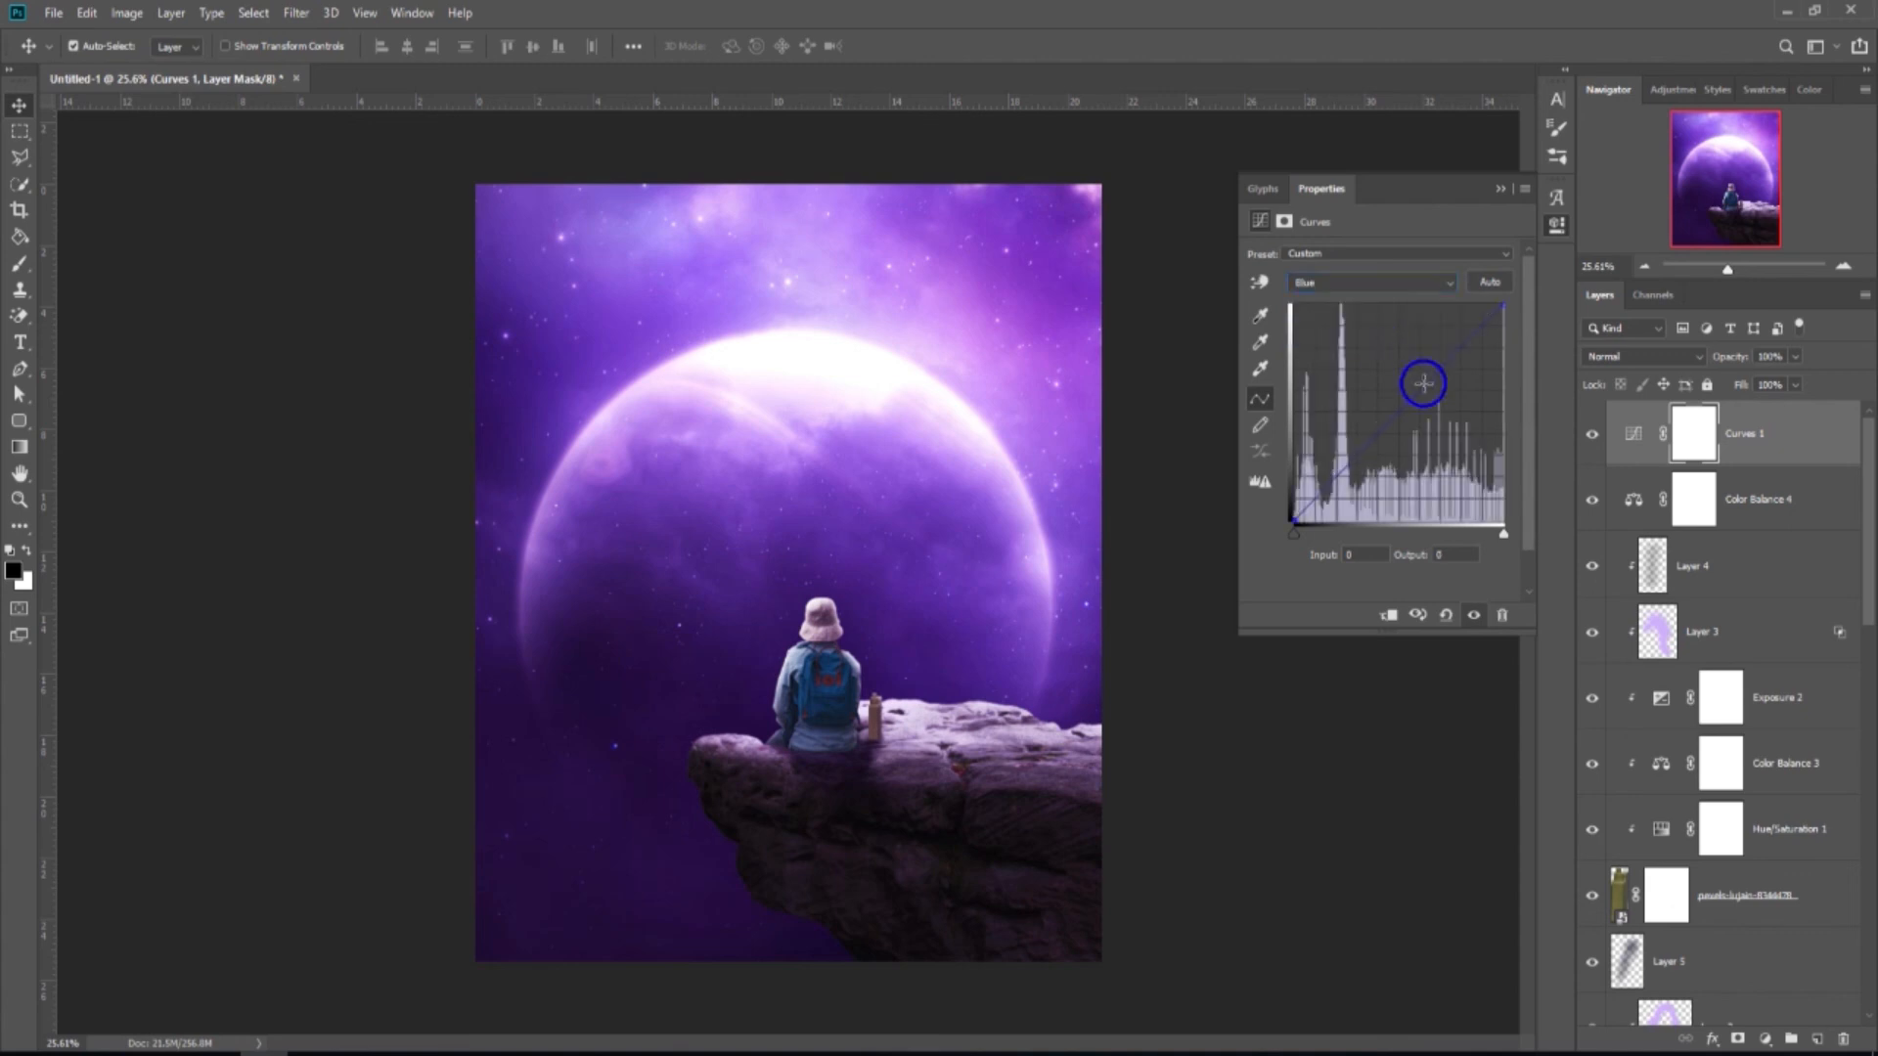
left_click_drag(1426, 386, 1428, 374)
left_click(1474, 616)
left_click(1473, 615)
left_click(1501, 189)
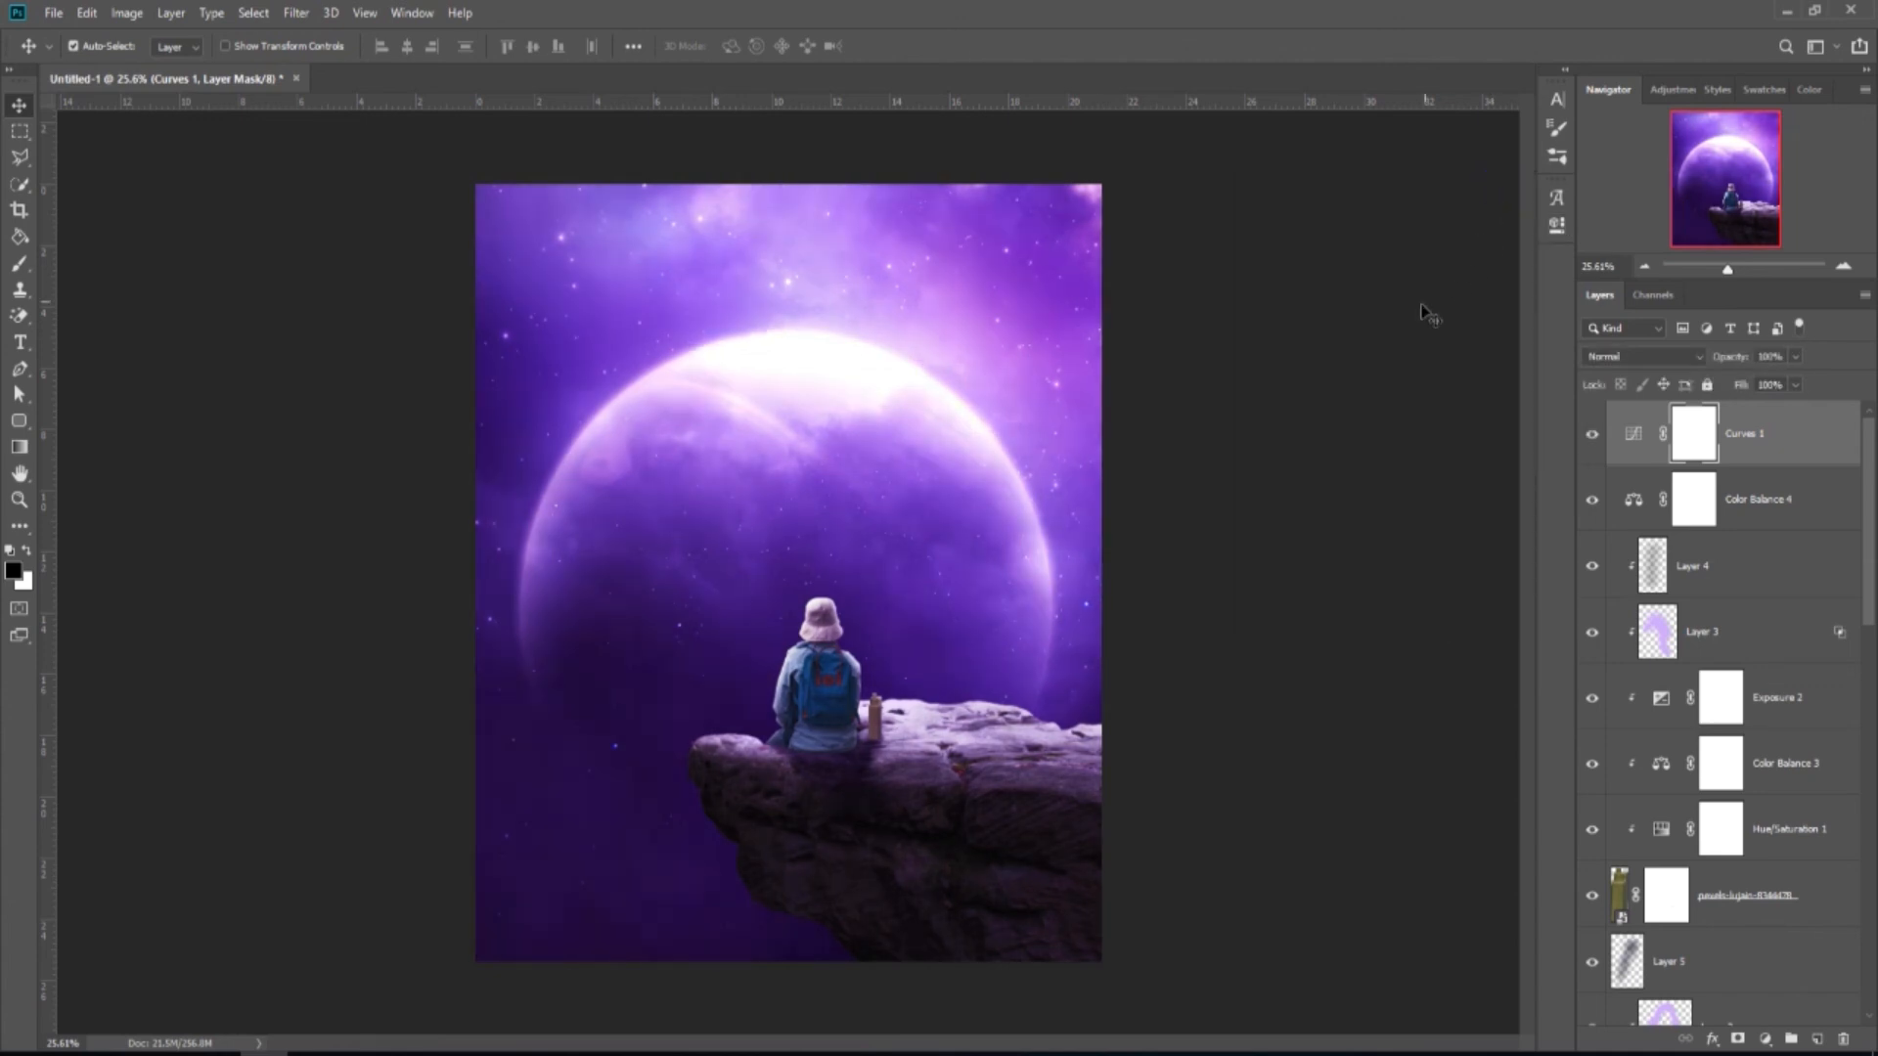
scroll(1032, 626, "up", 1)
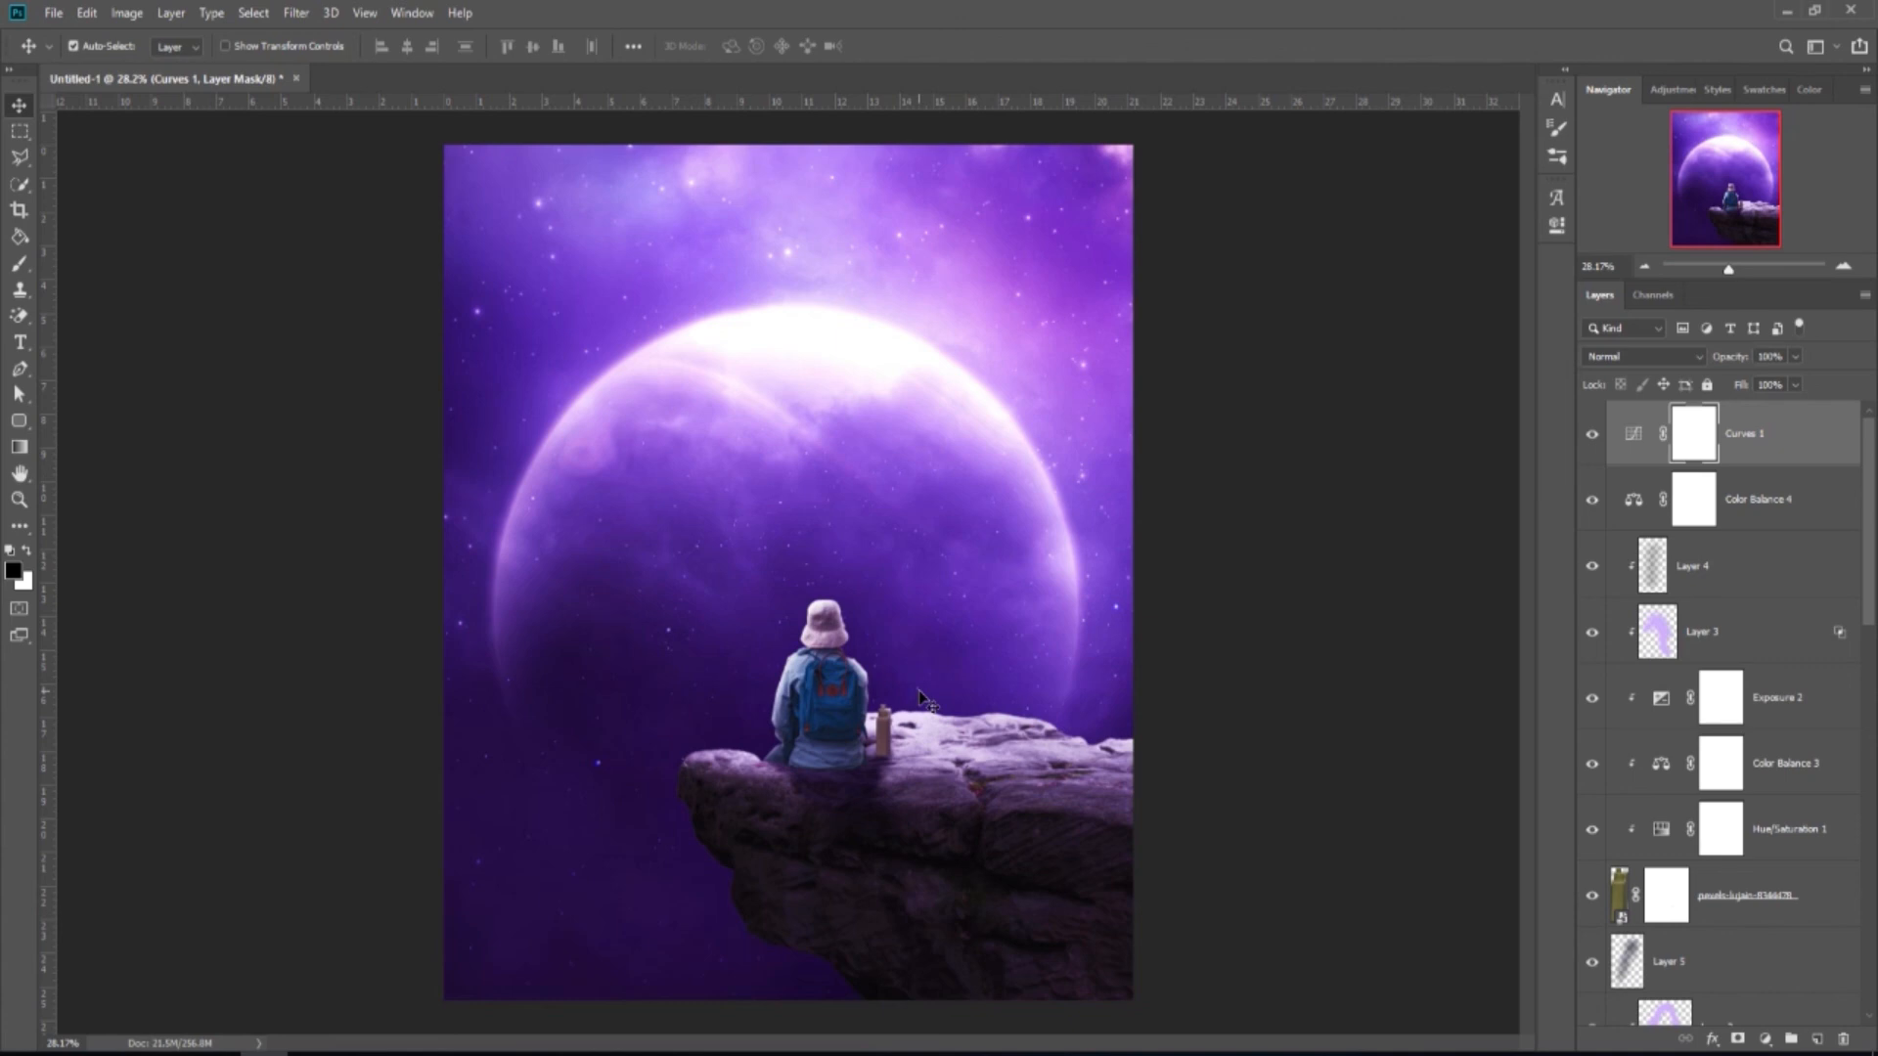